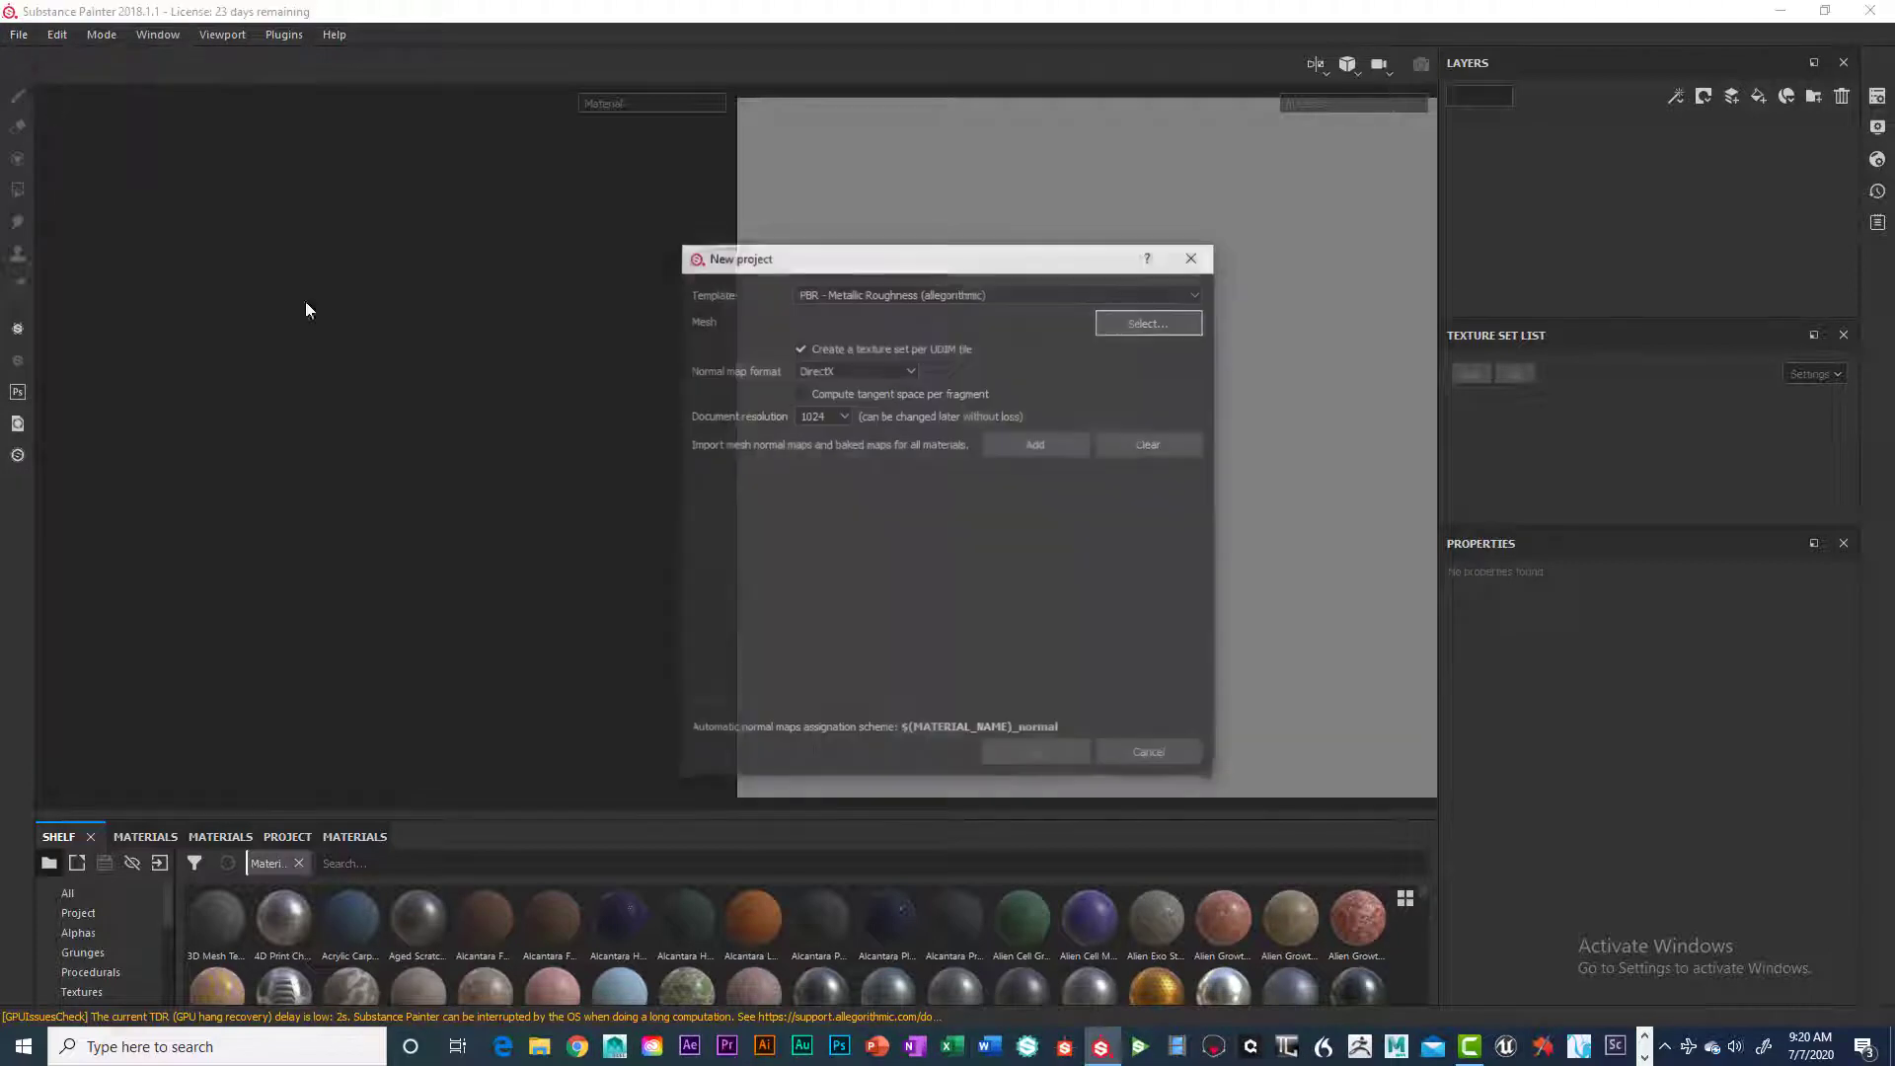
Load the JRB_TRI_Low_Poly mesh from the scenes folder for the new PBR - Metallic Roughness project
drag(901, 261, 323, 199)
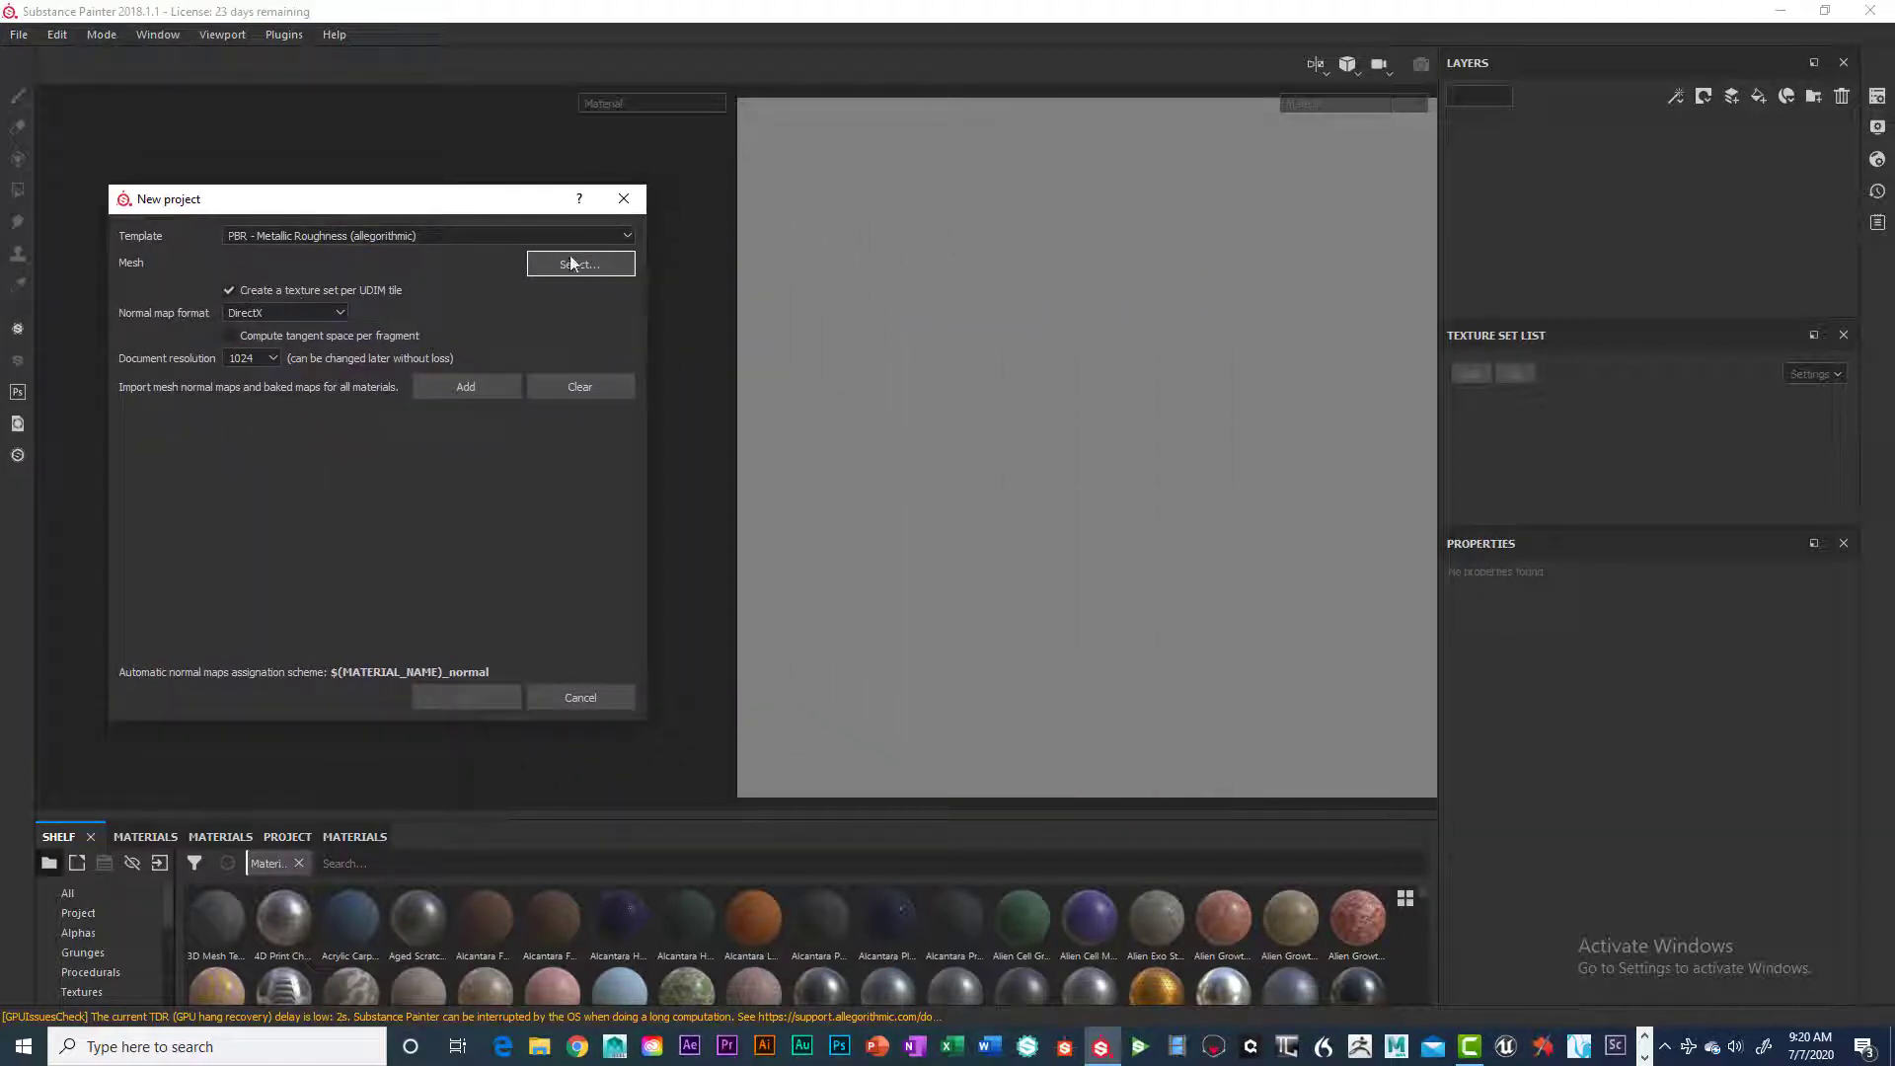
drag(478, 198, 456, 150)
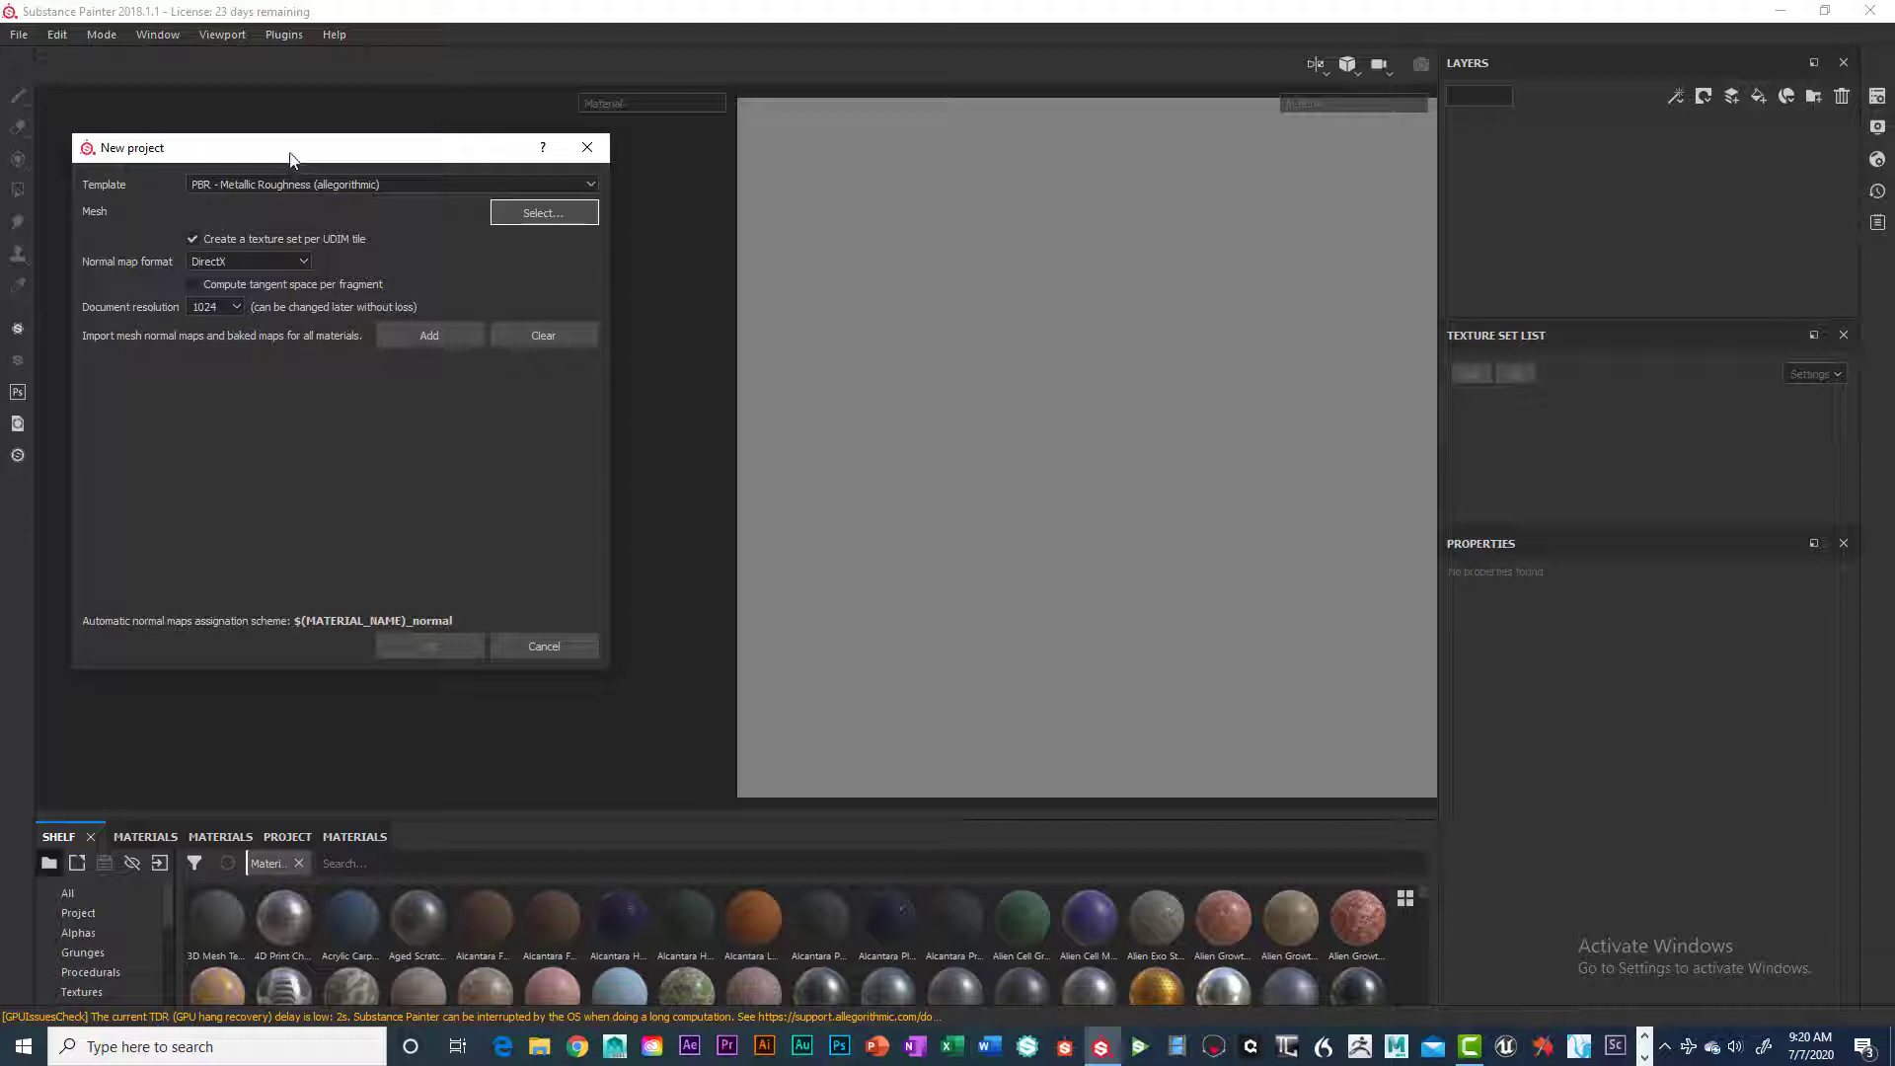
drag(293, 158, 252, 129)
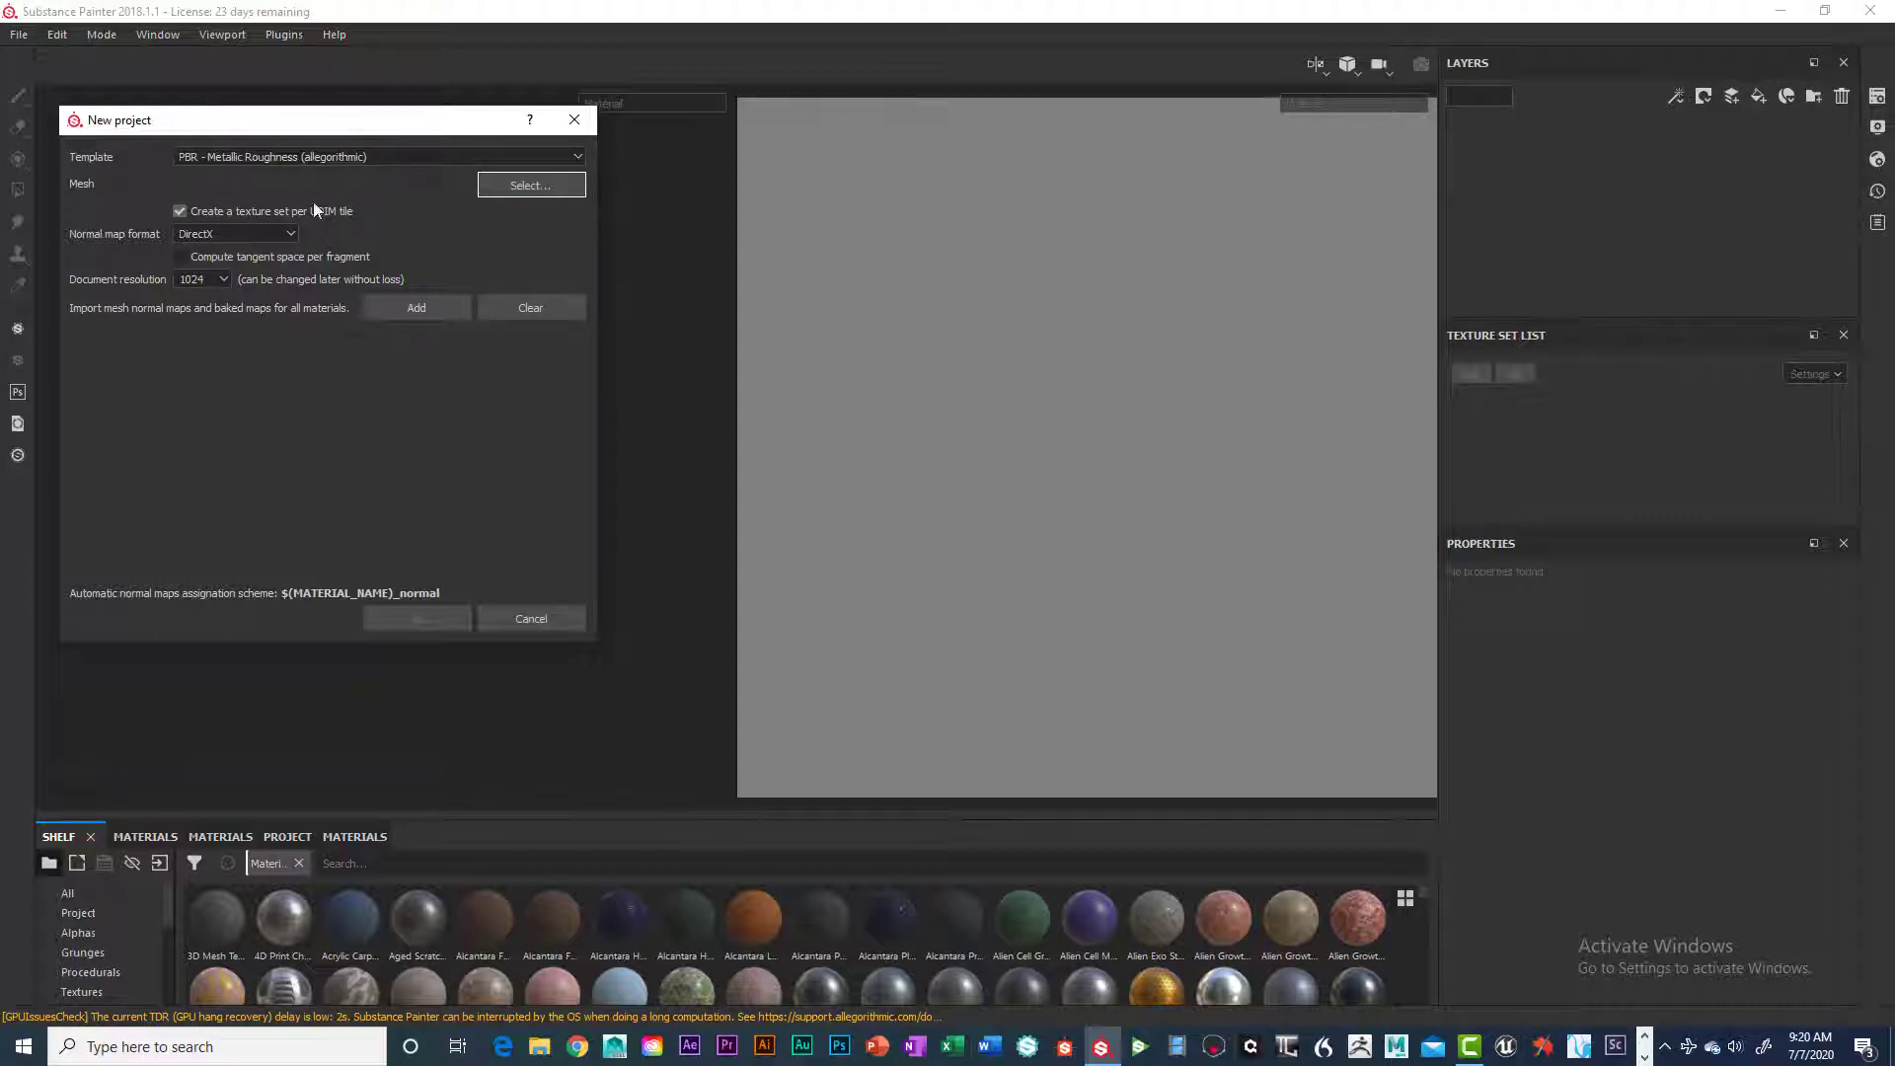
click(498, 186)
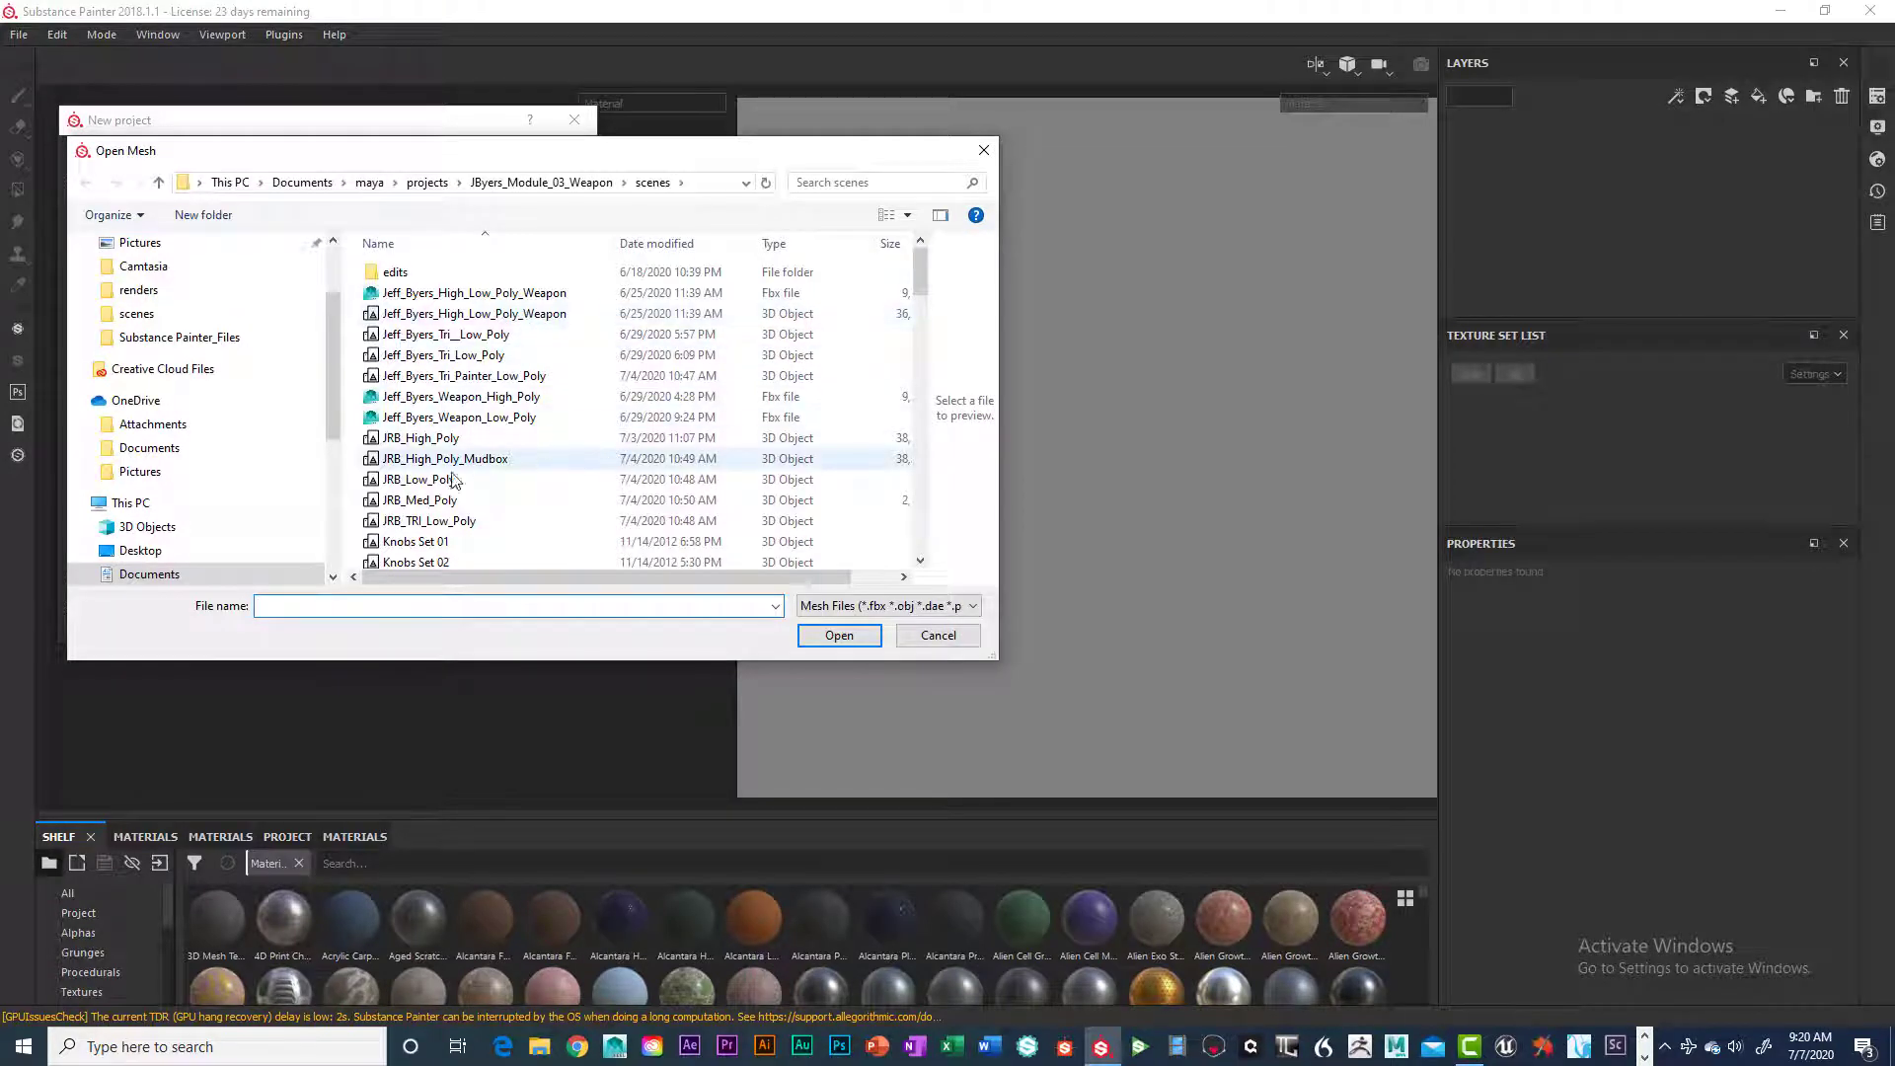
click(450, 523)
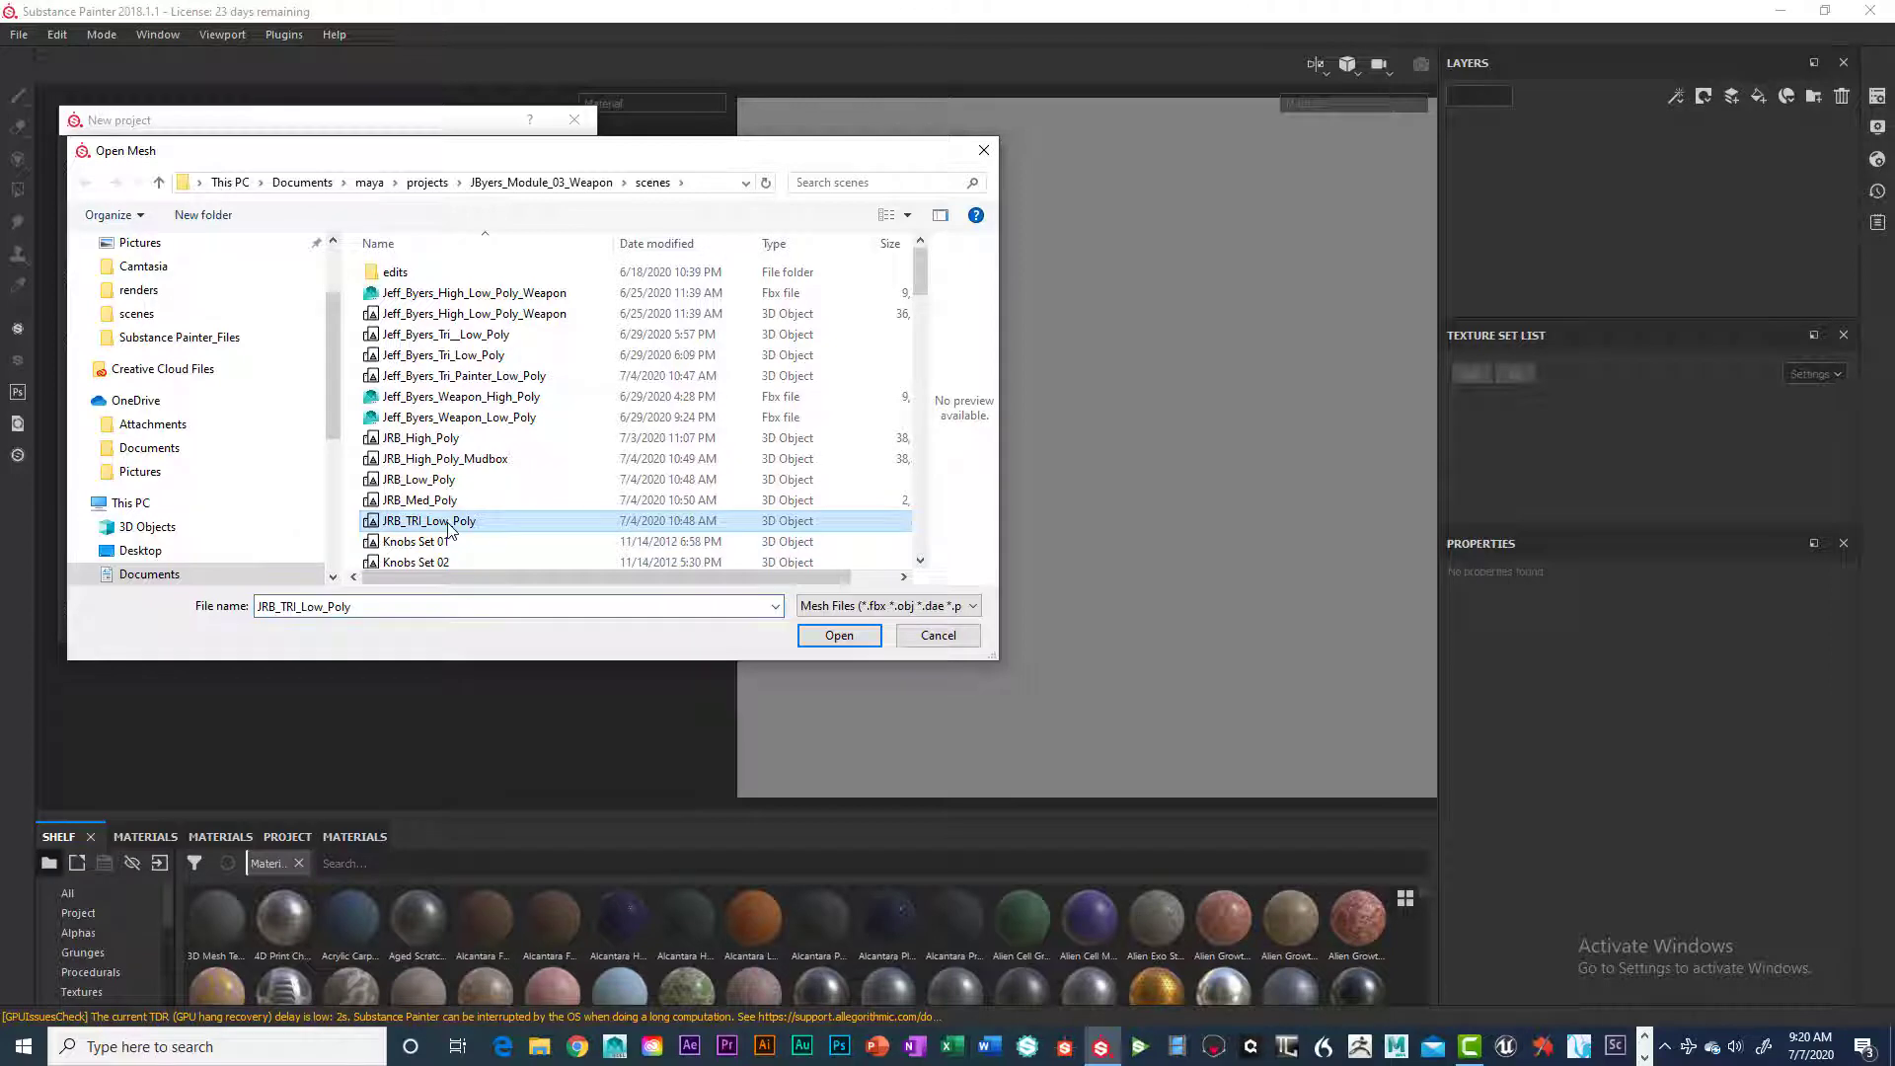
click(837, 637)
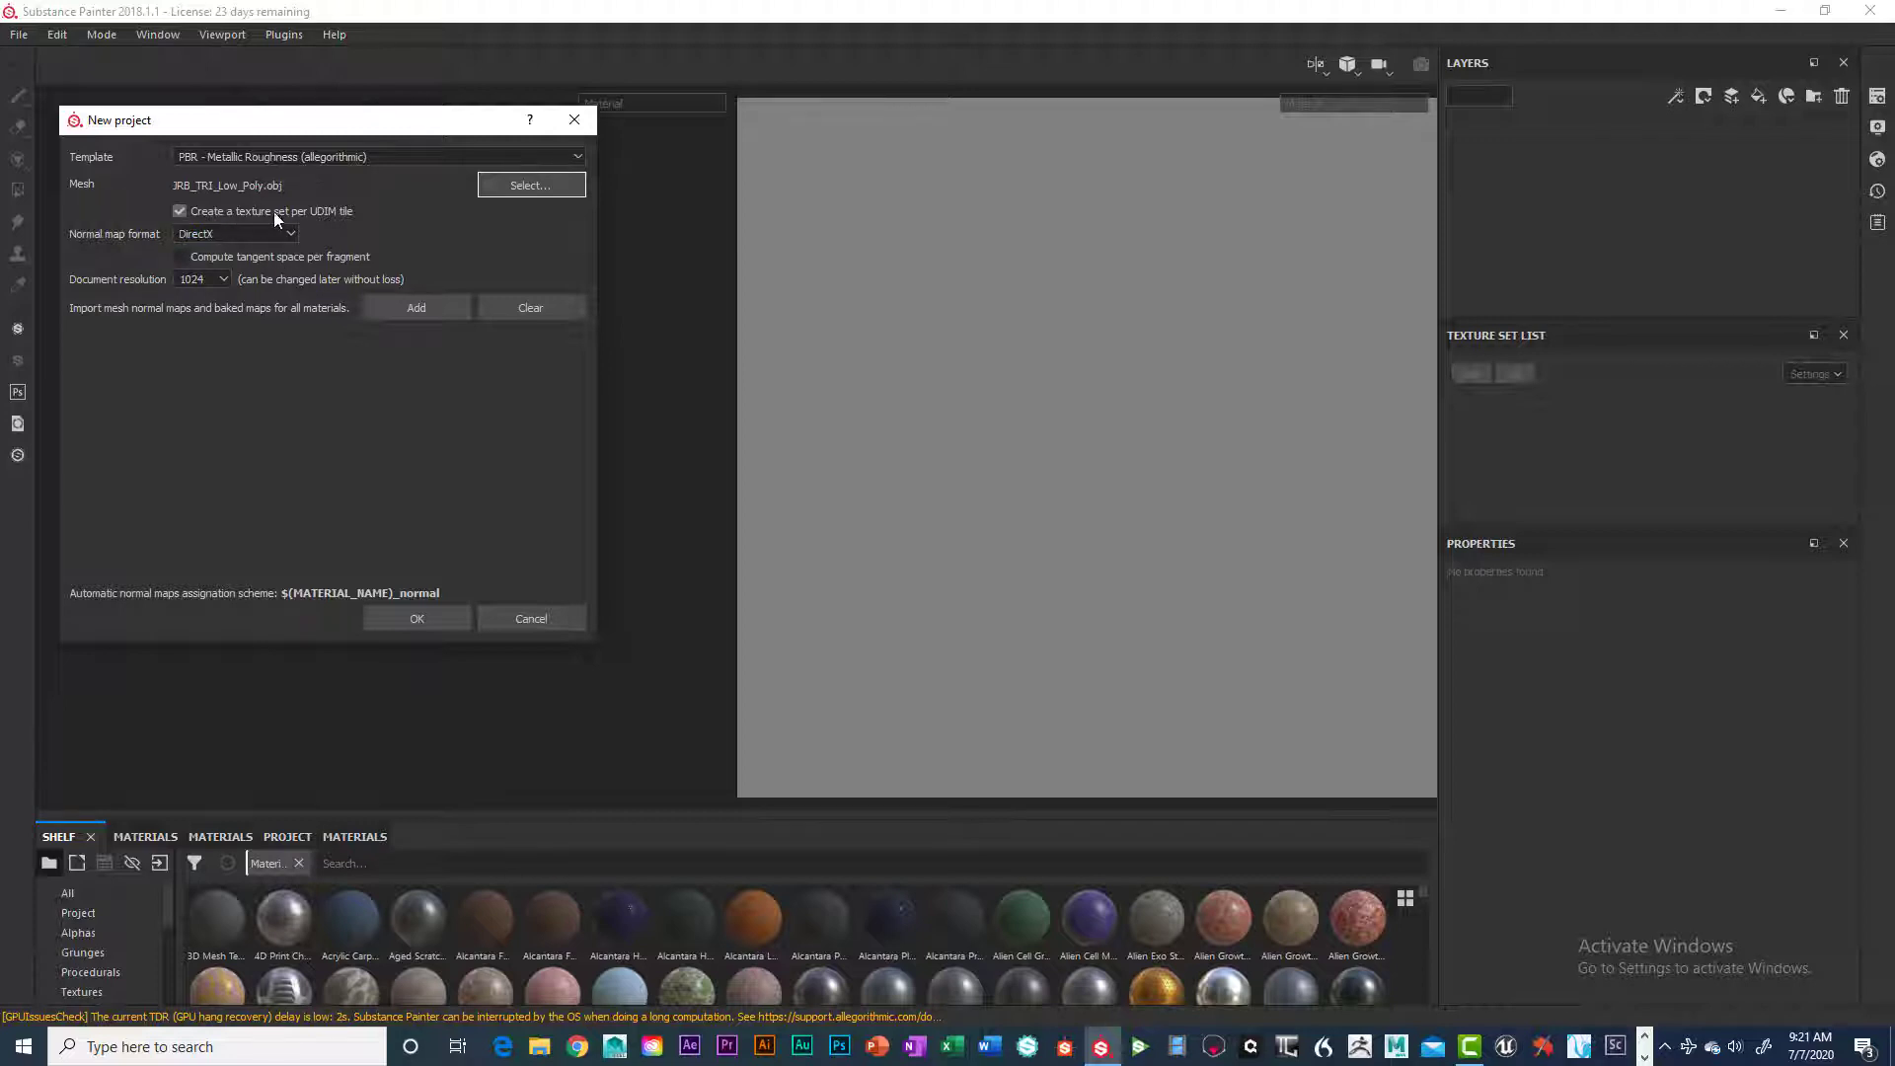
Set the document resolution to 2048 and create the project
click(222, 279)
click(206, 348)
click(440, 618)
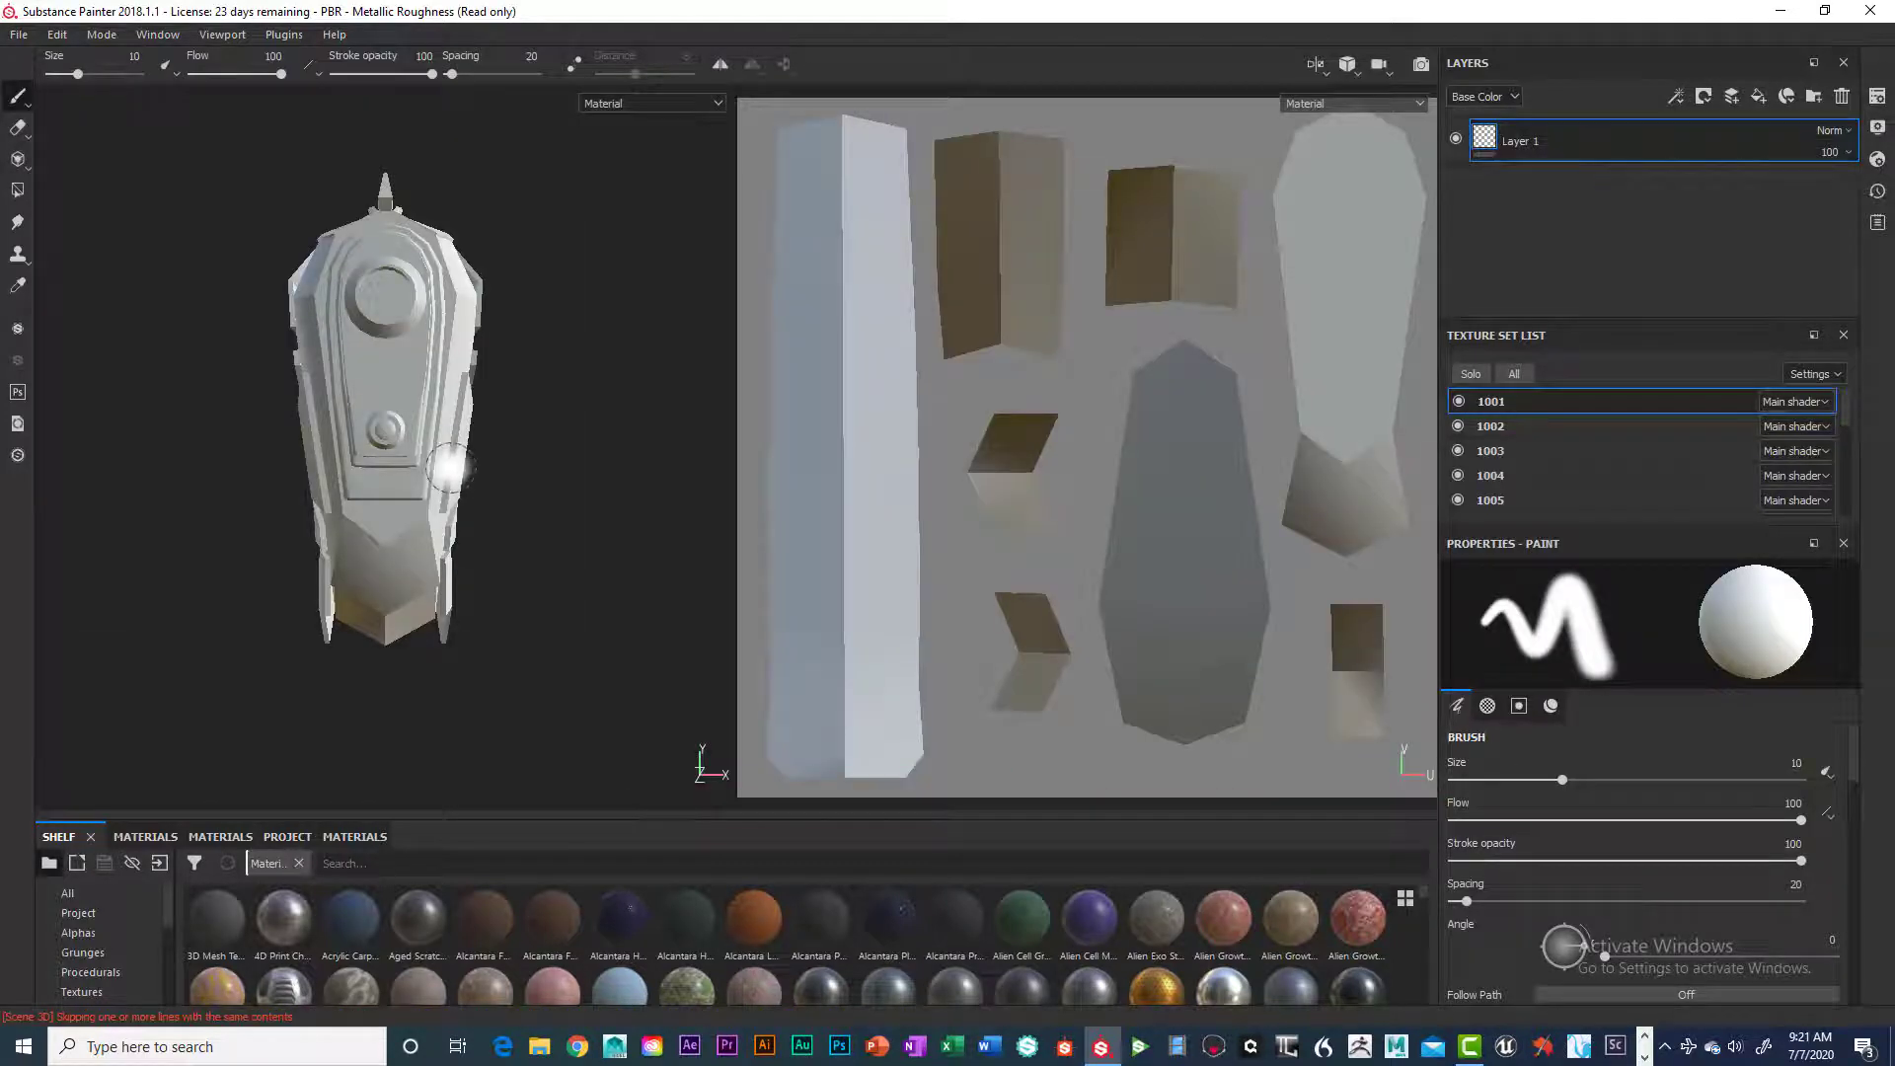
Examine the imported weapon model and look through the full list of UDIM texture sets
mouse_move(445, 494)
alt+mouse_down()
mouse_move(529, 465)
mouse_move(565, 496)
mouse_move(542, 553)
alt+mouse_up()
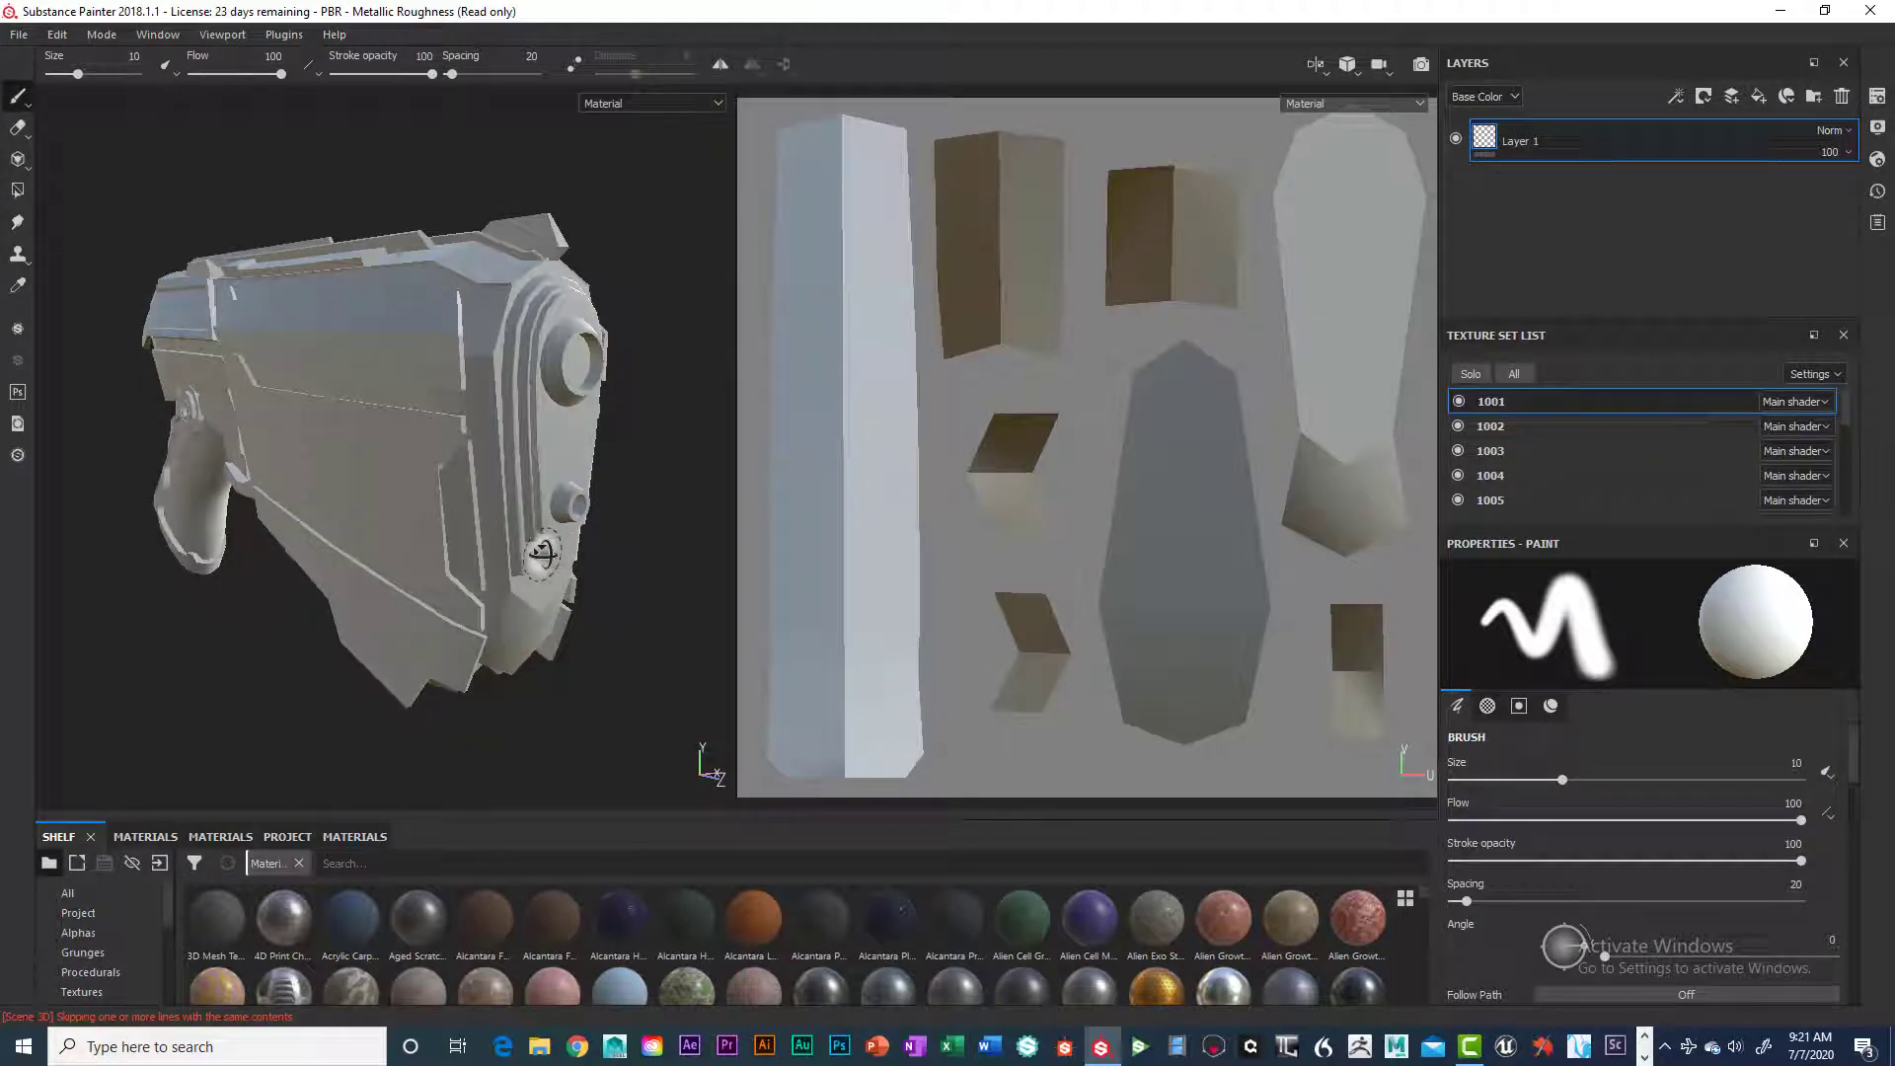
alt+drag(614, 478, 584, 494)
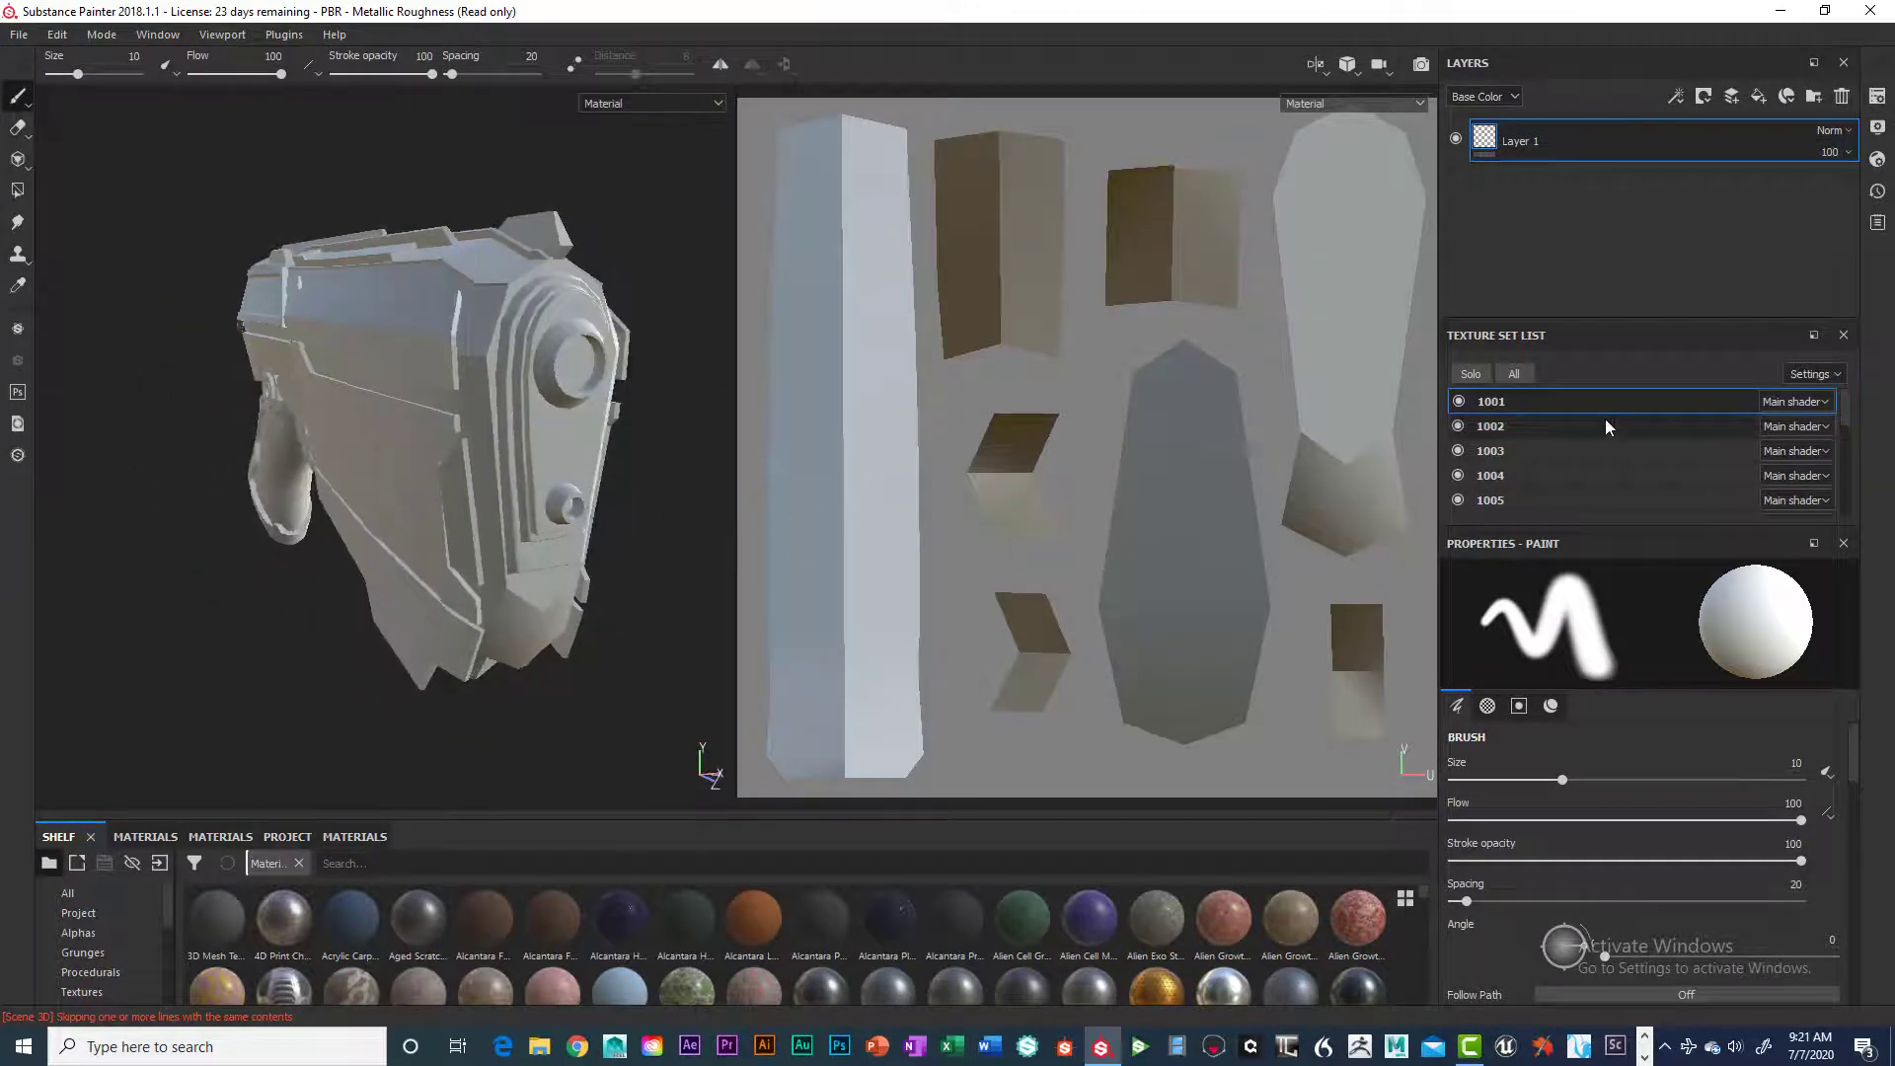
scroll(1792, 450, down, 4)
click(1735, 454)
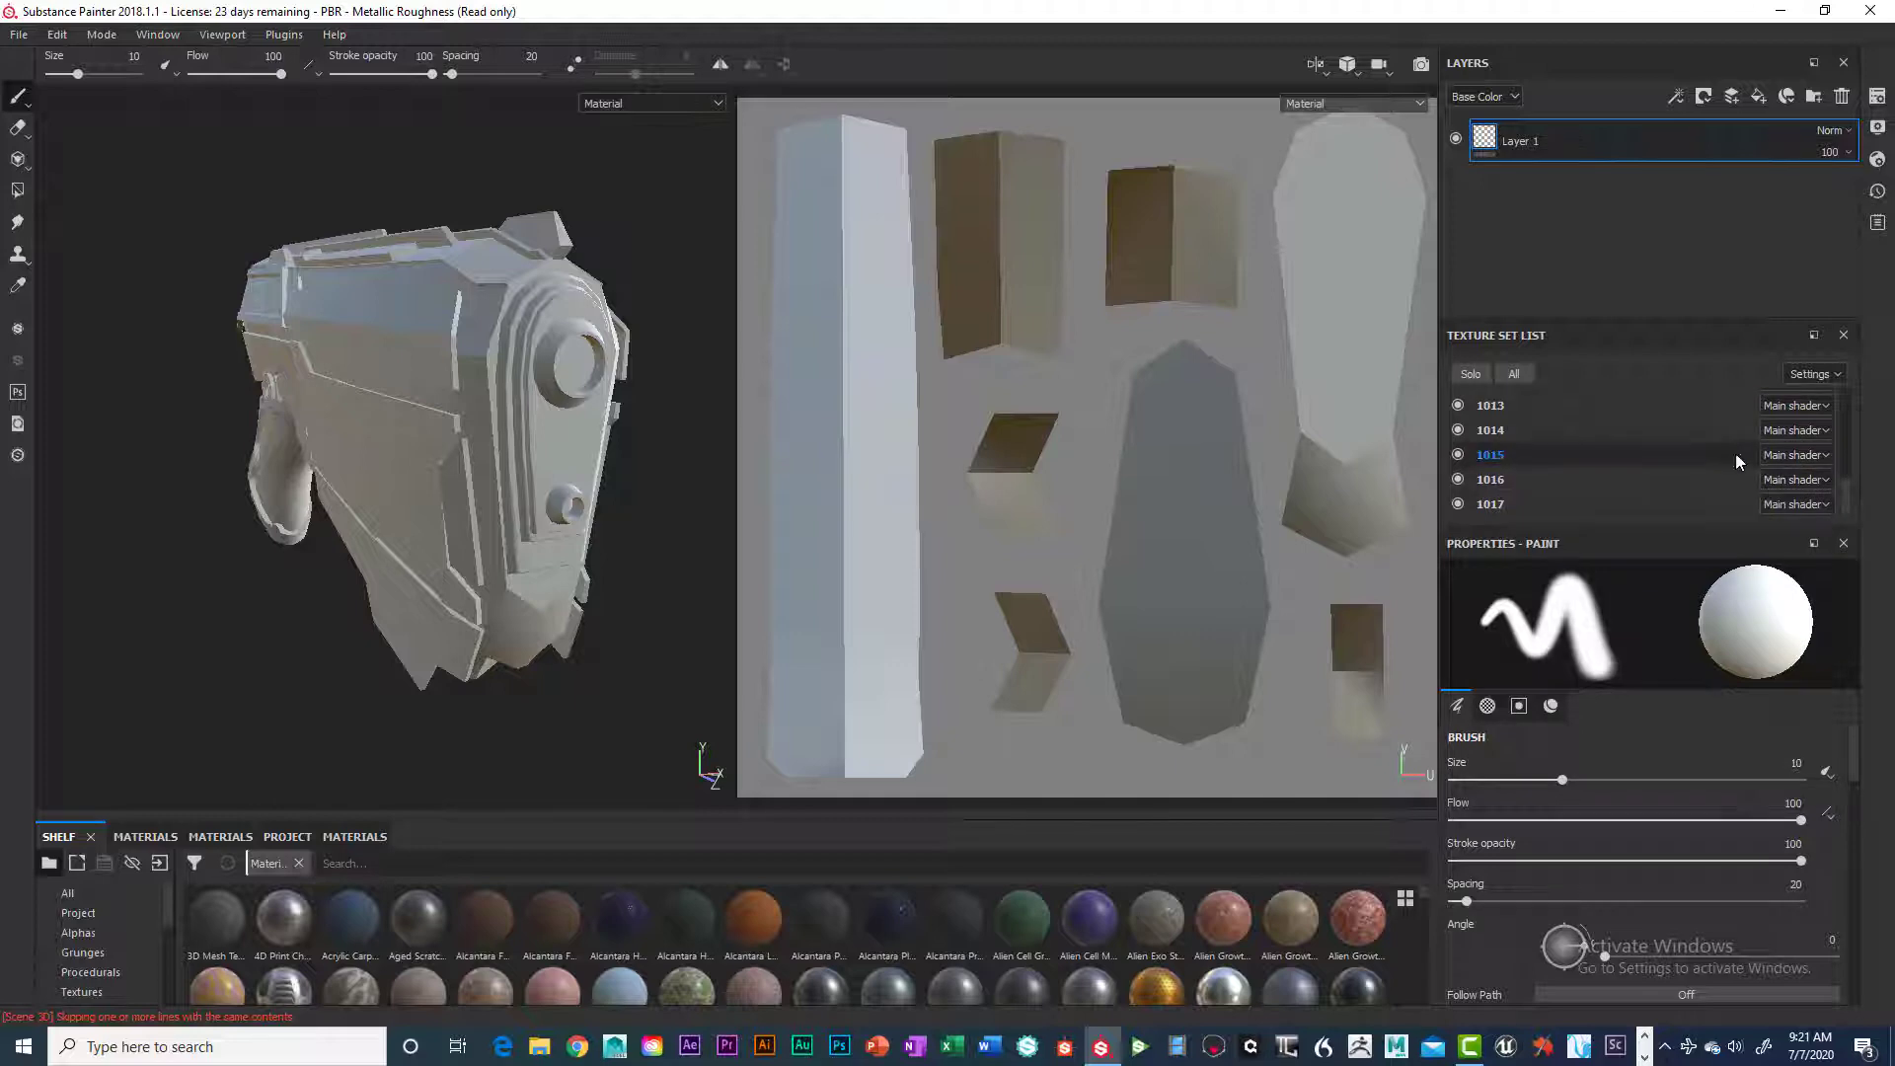
scroll(1658, 460, up, 4)
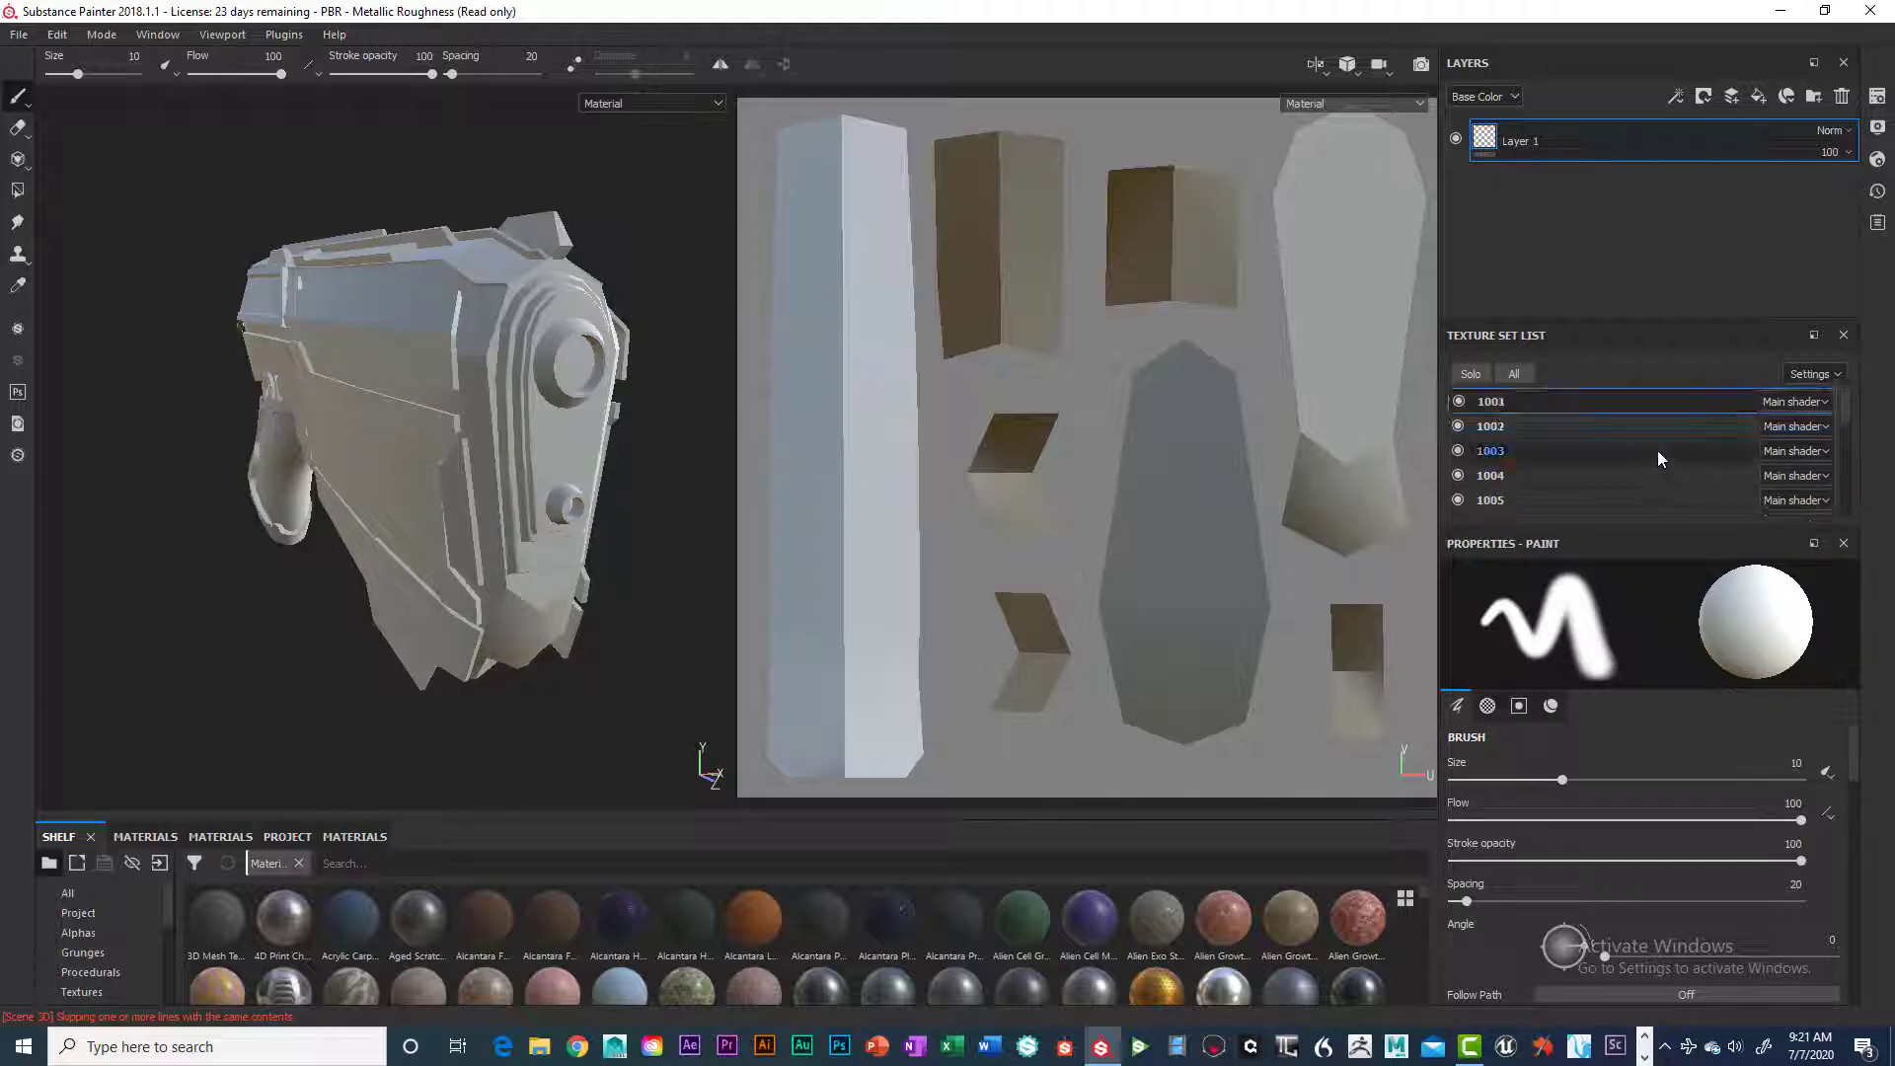
scroll(1657, 451, down, 4)
scroll(1657, 450, up, 4)
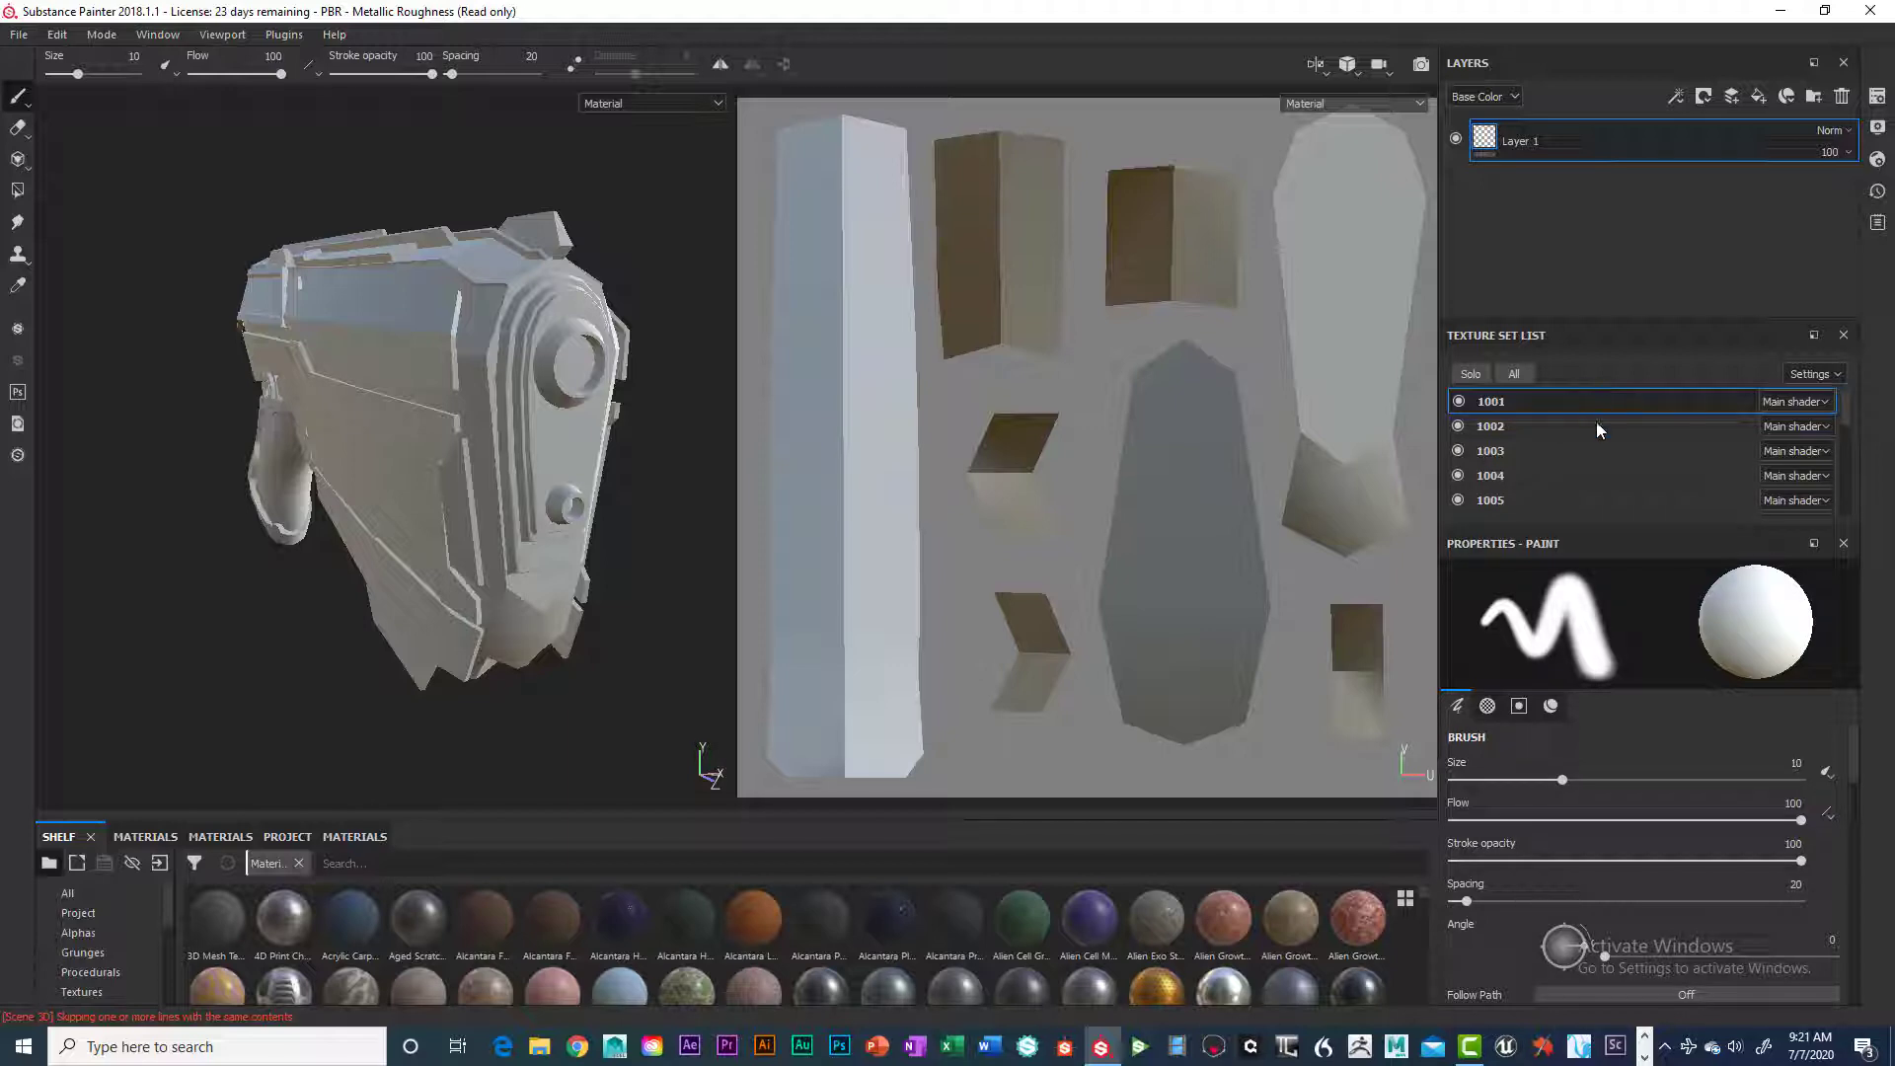
scroll(1597, 431, down, 4)
scroll(1599, 432, up, 4)
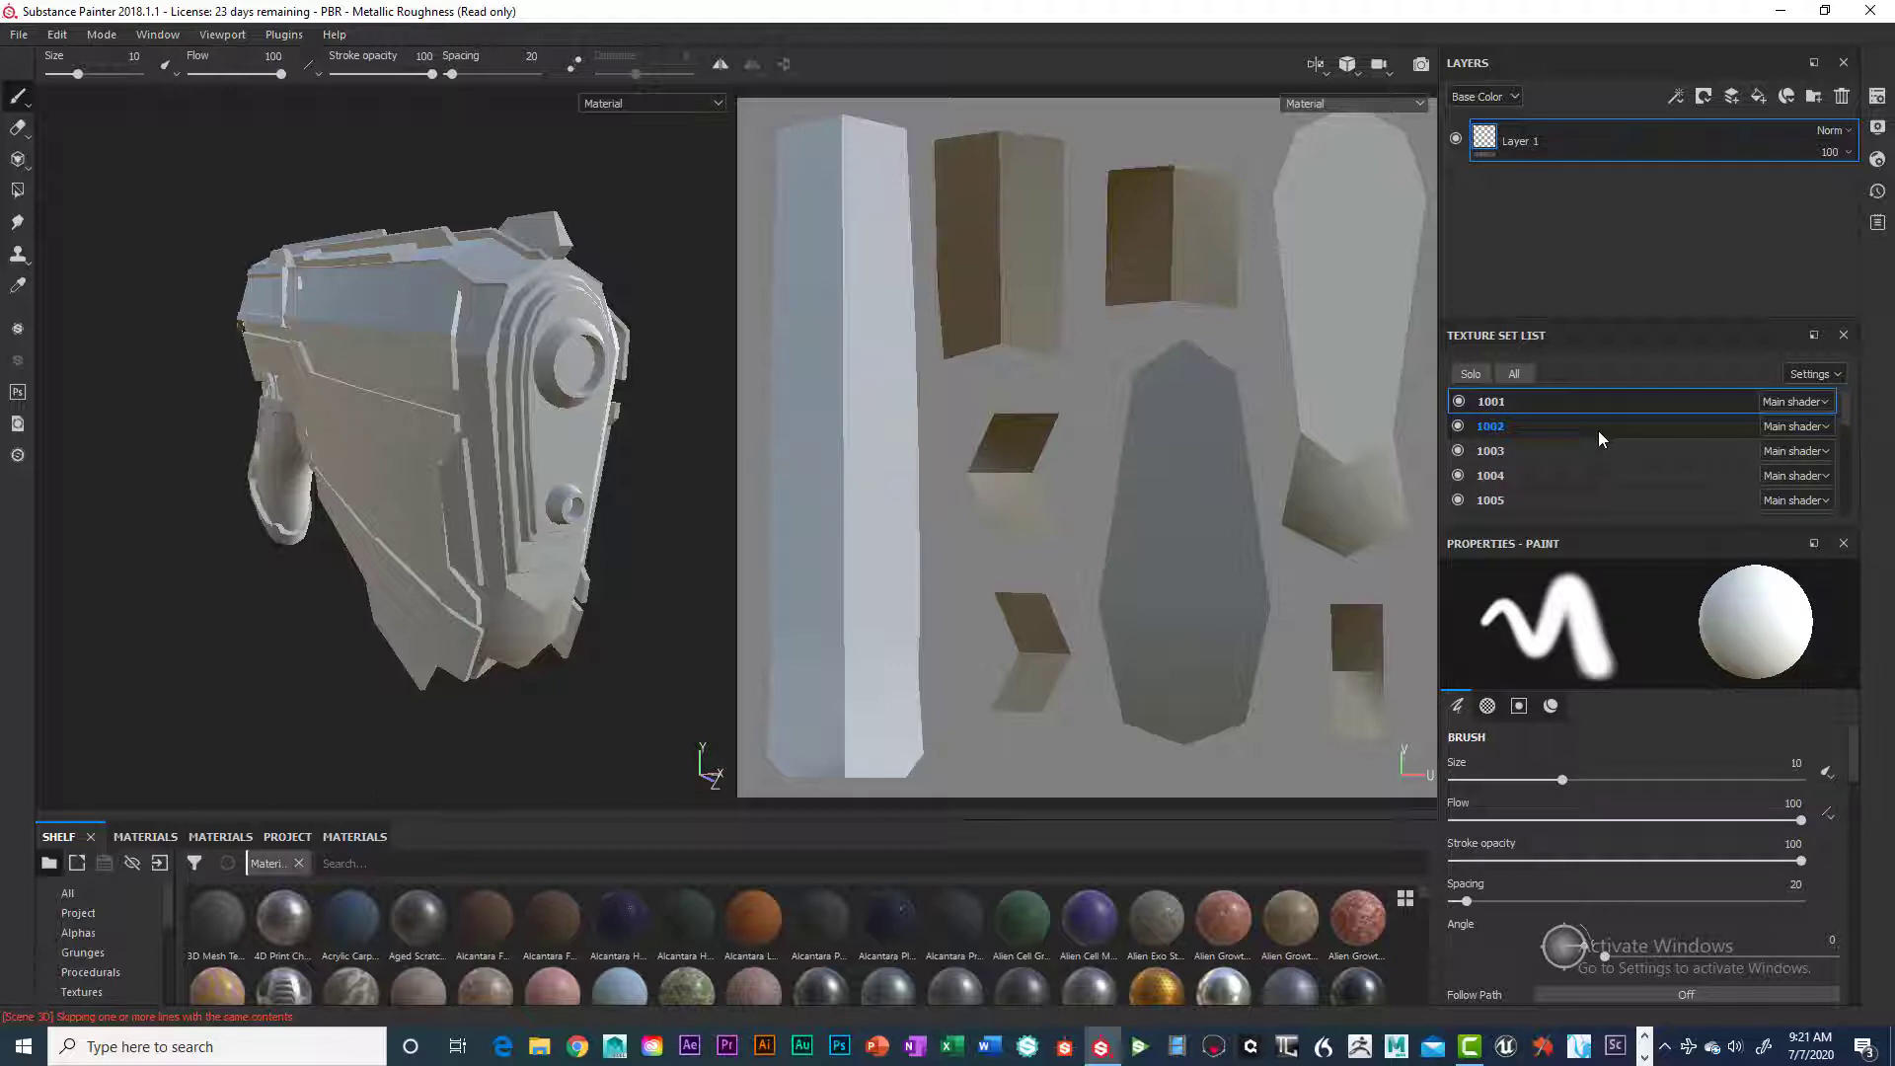
scroll(1600, 437, down, 4)
scroll(1599, 433, up, 4)
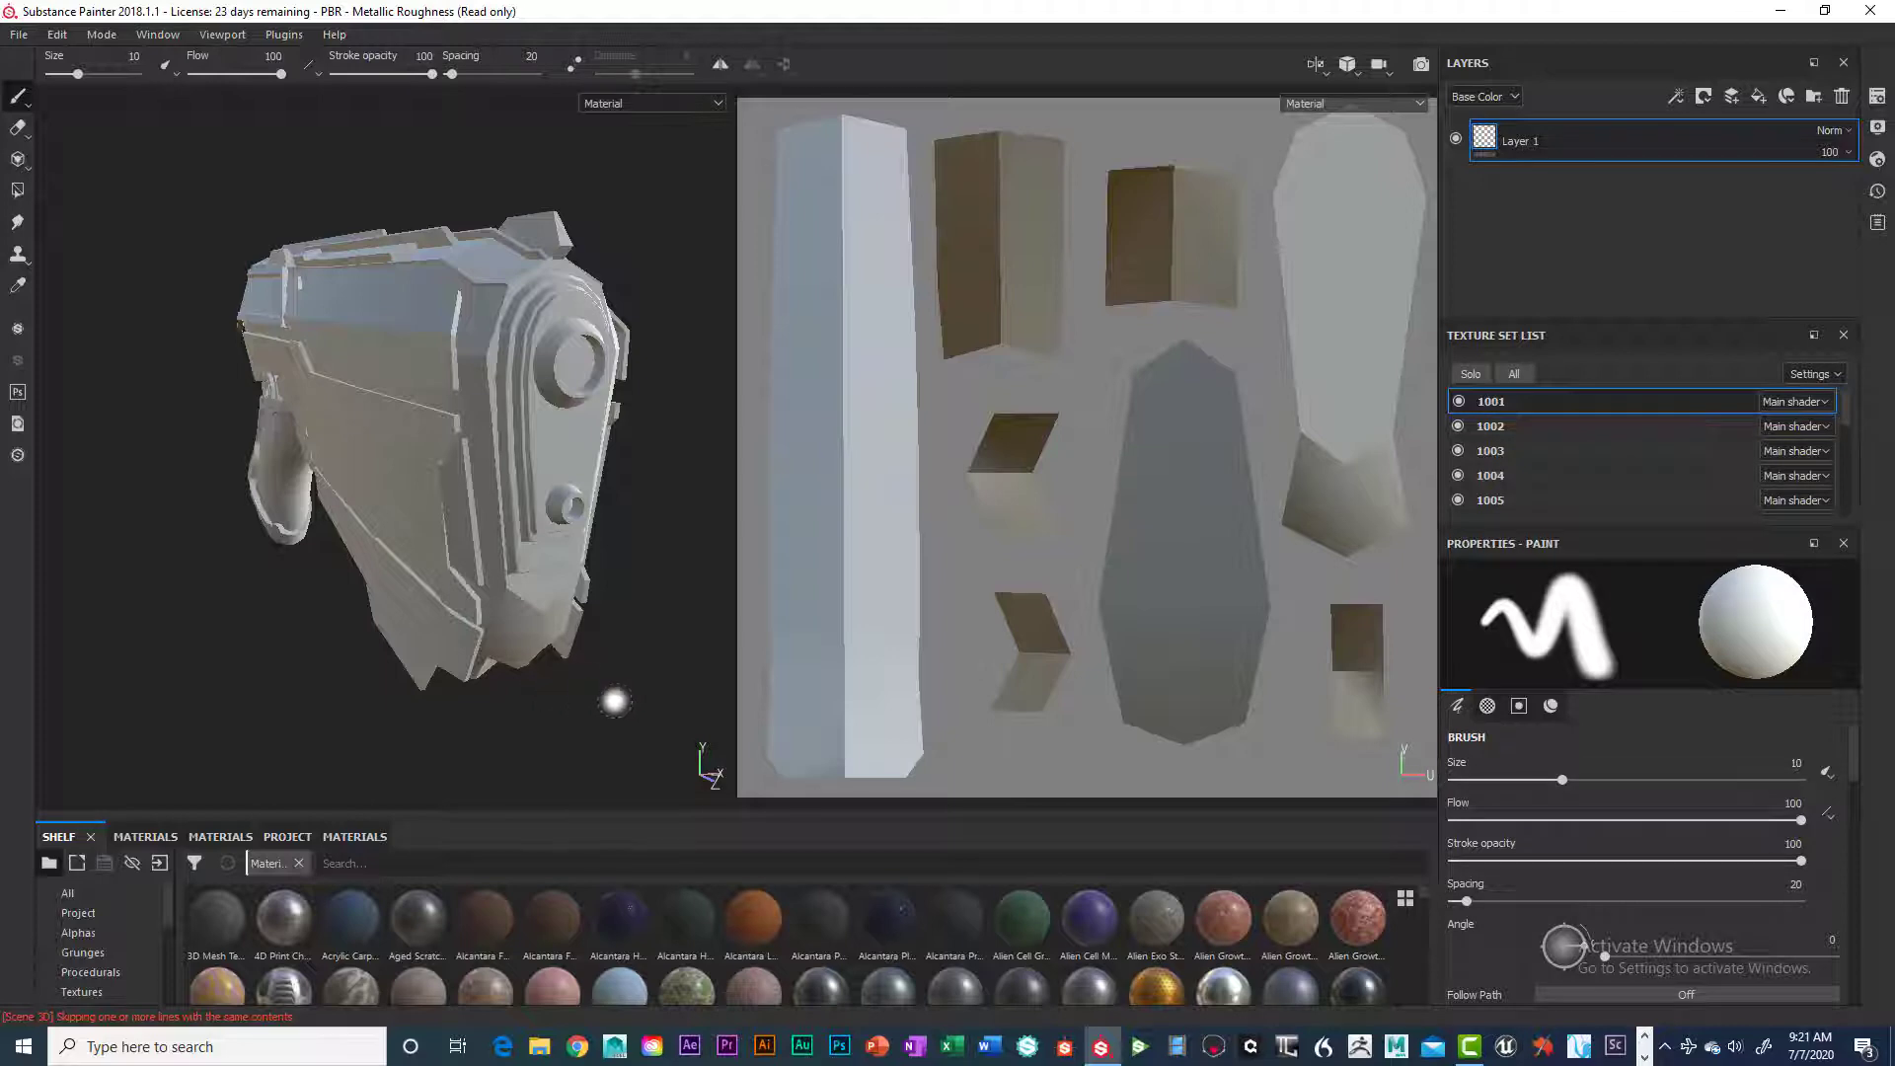
Inspect the opposite side of the weapon in the 3D view and review the texture sets again
mouse_move(563, 698)
alt+mouse_down()
mouse_move(678, 696)
mouse_move(316, 672)
alt+mouse_up()
alt+middle_drag(427, 638, 306, 647)
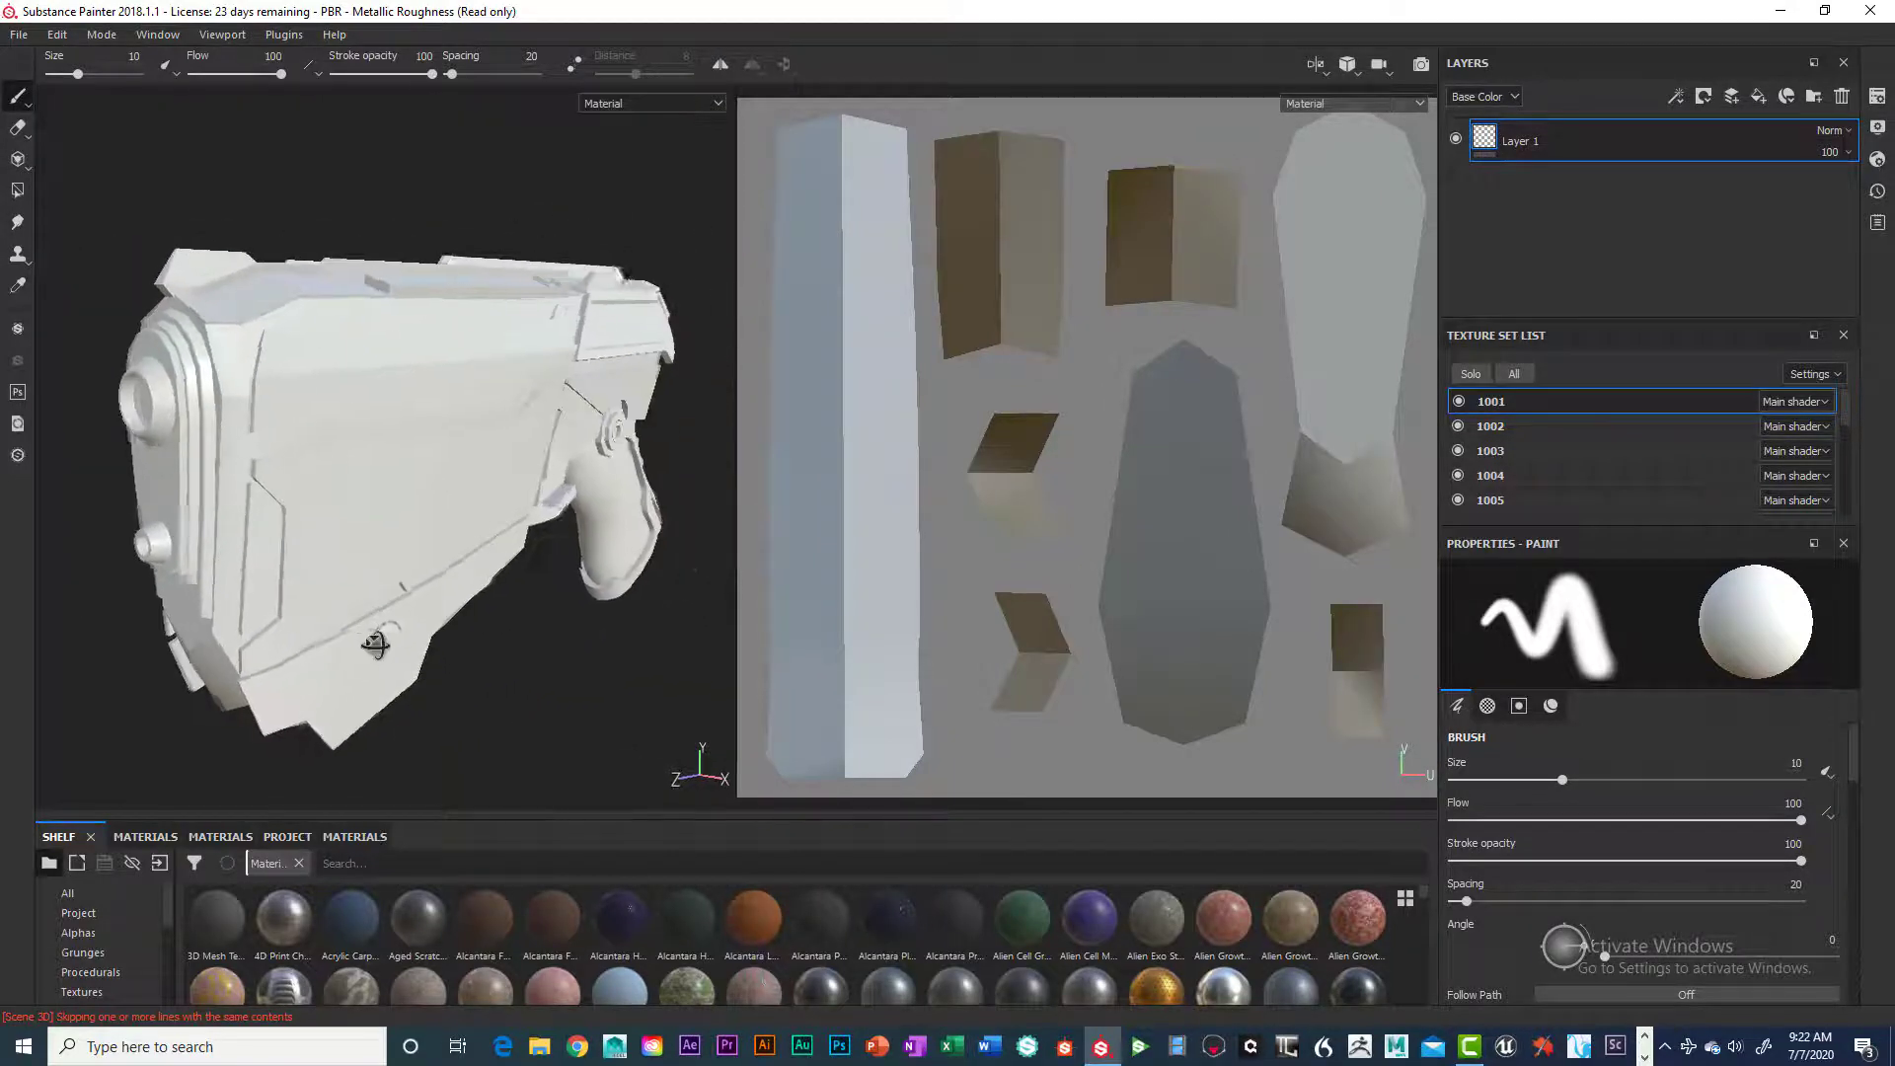
alt+drag(372, 643, 471, 656)
alt+middle_drag(471, 655, 492, 628)
alt+drag(492, 629, 473, 627)
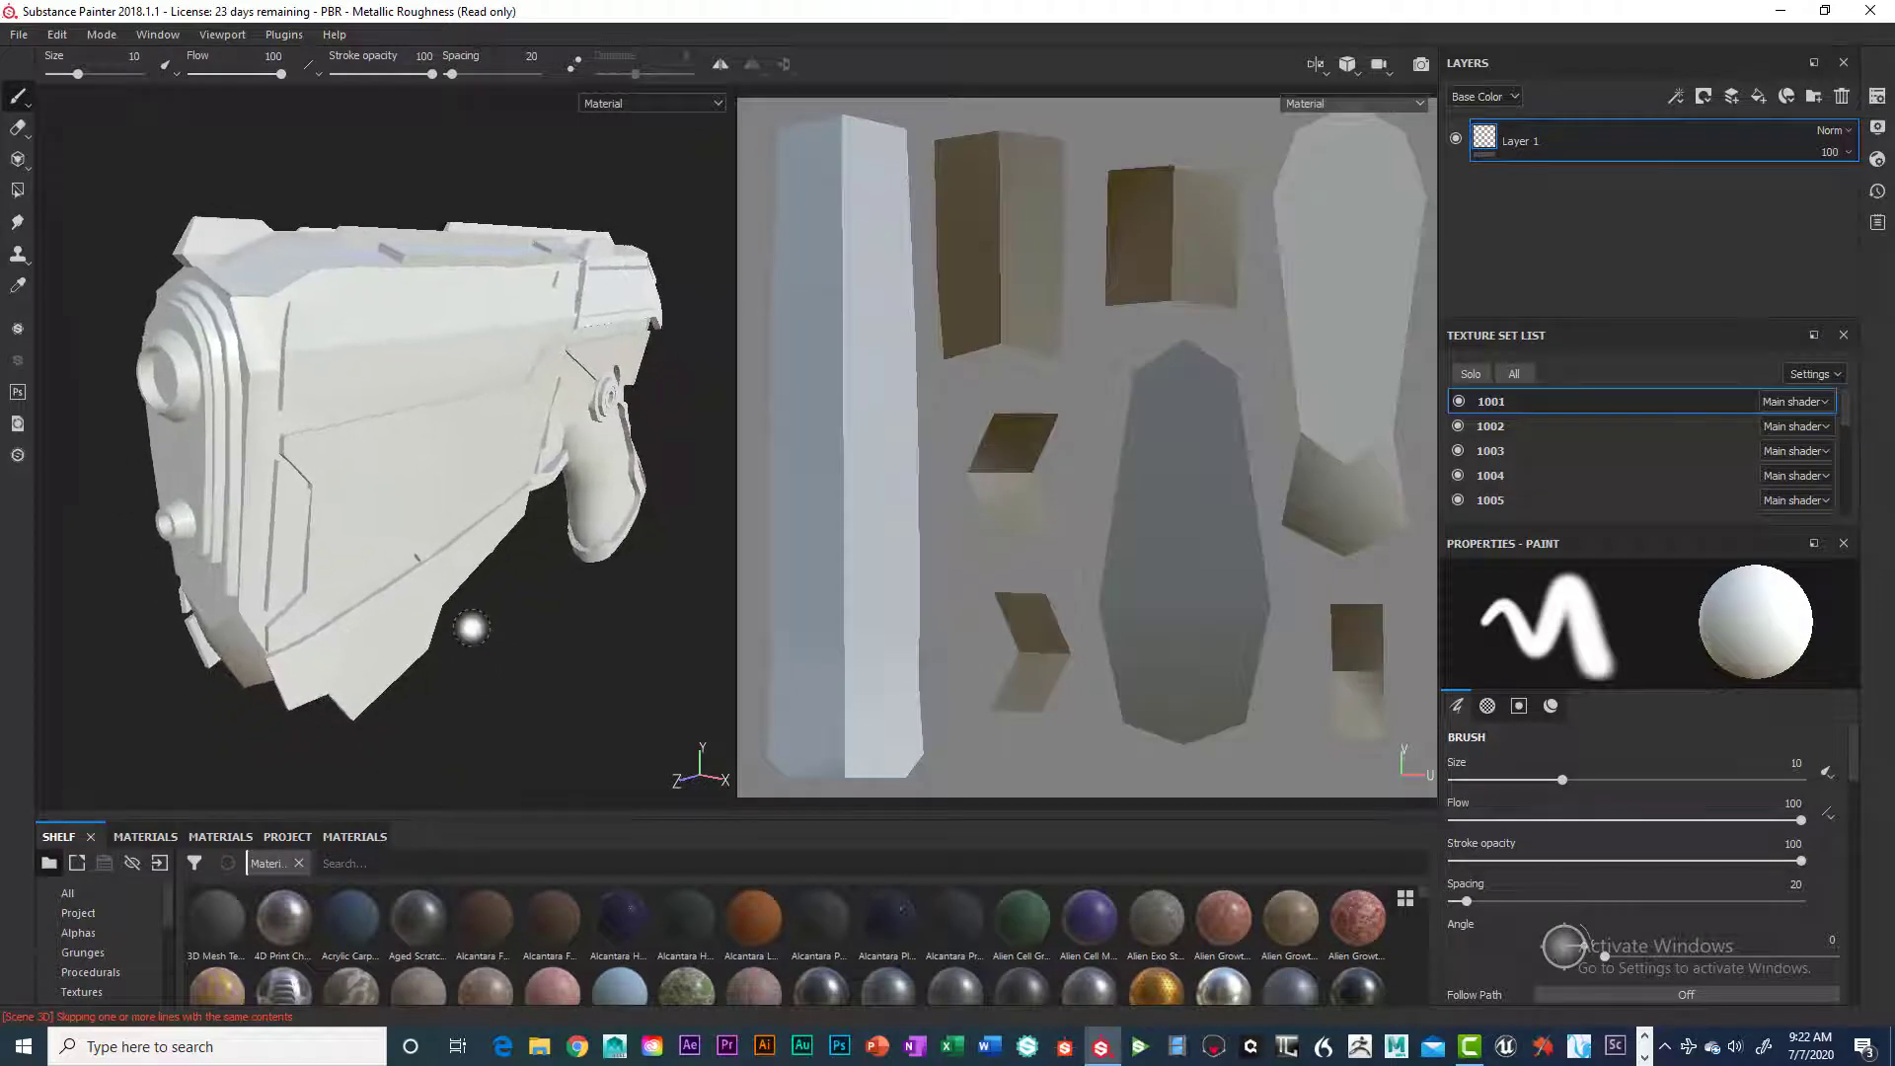
mouse_move(470, 627)
alt+right_down()
mouse_move(512, 627)
mouse_move(490, 632)
alt+right_up()
alt+middle_drag(449, 622, 451, 626)
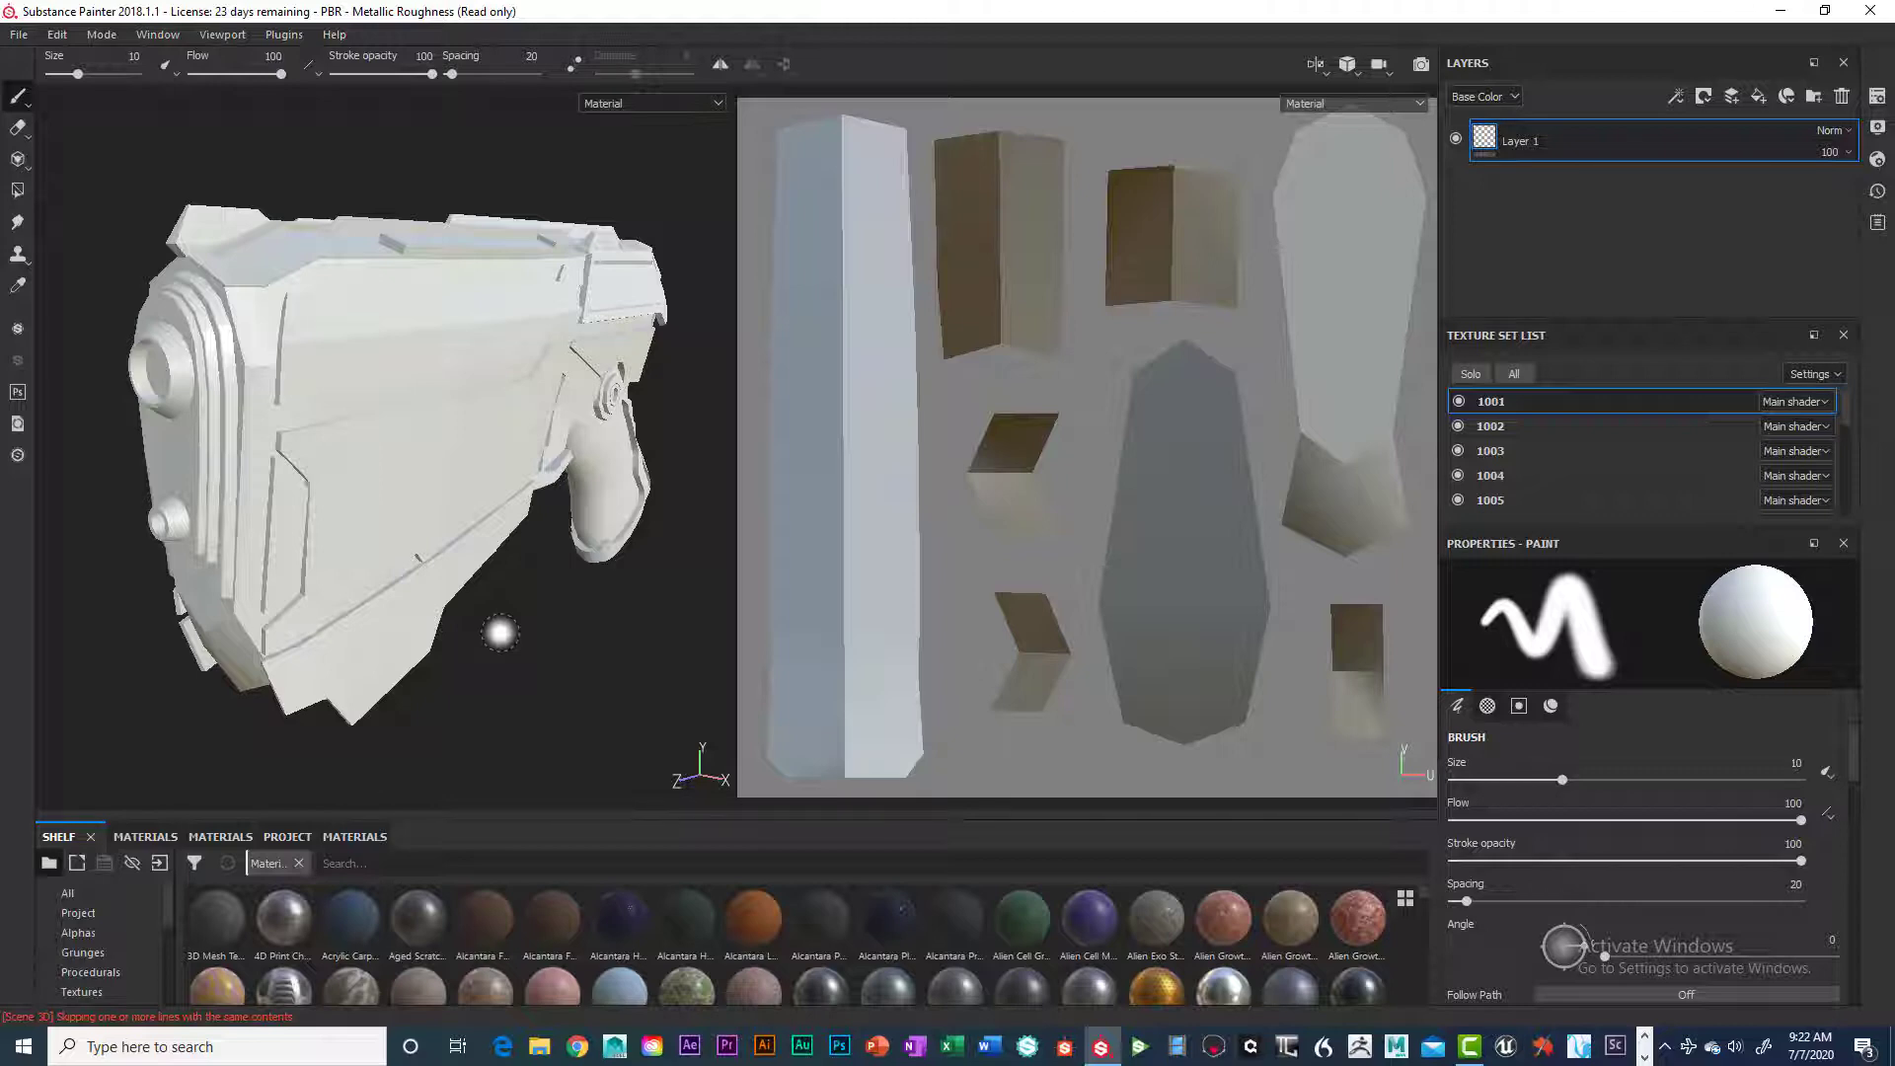
alt+drag(518, 595, 560, 587)
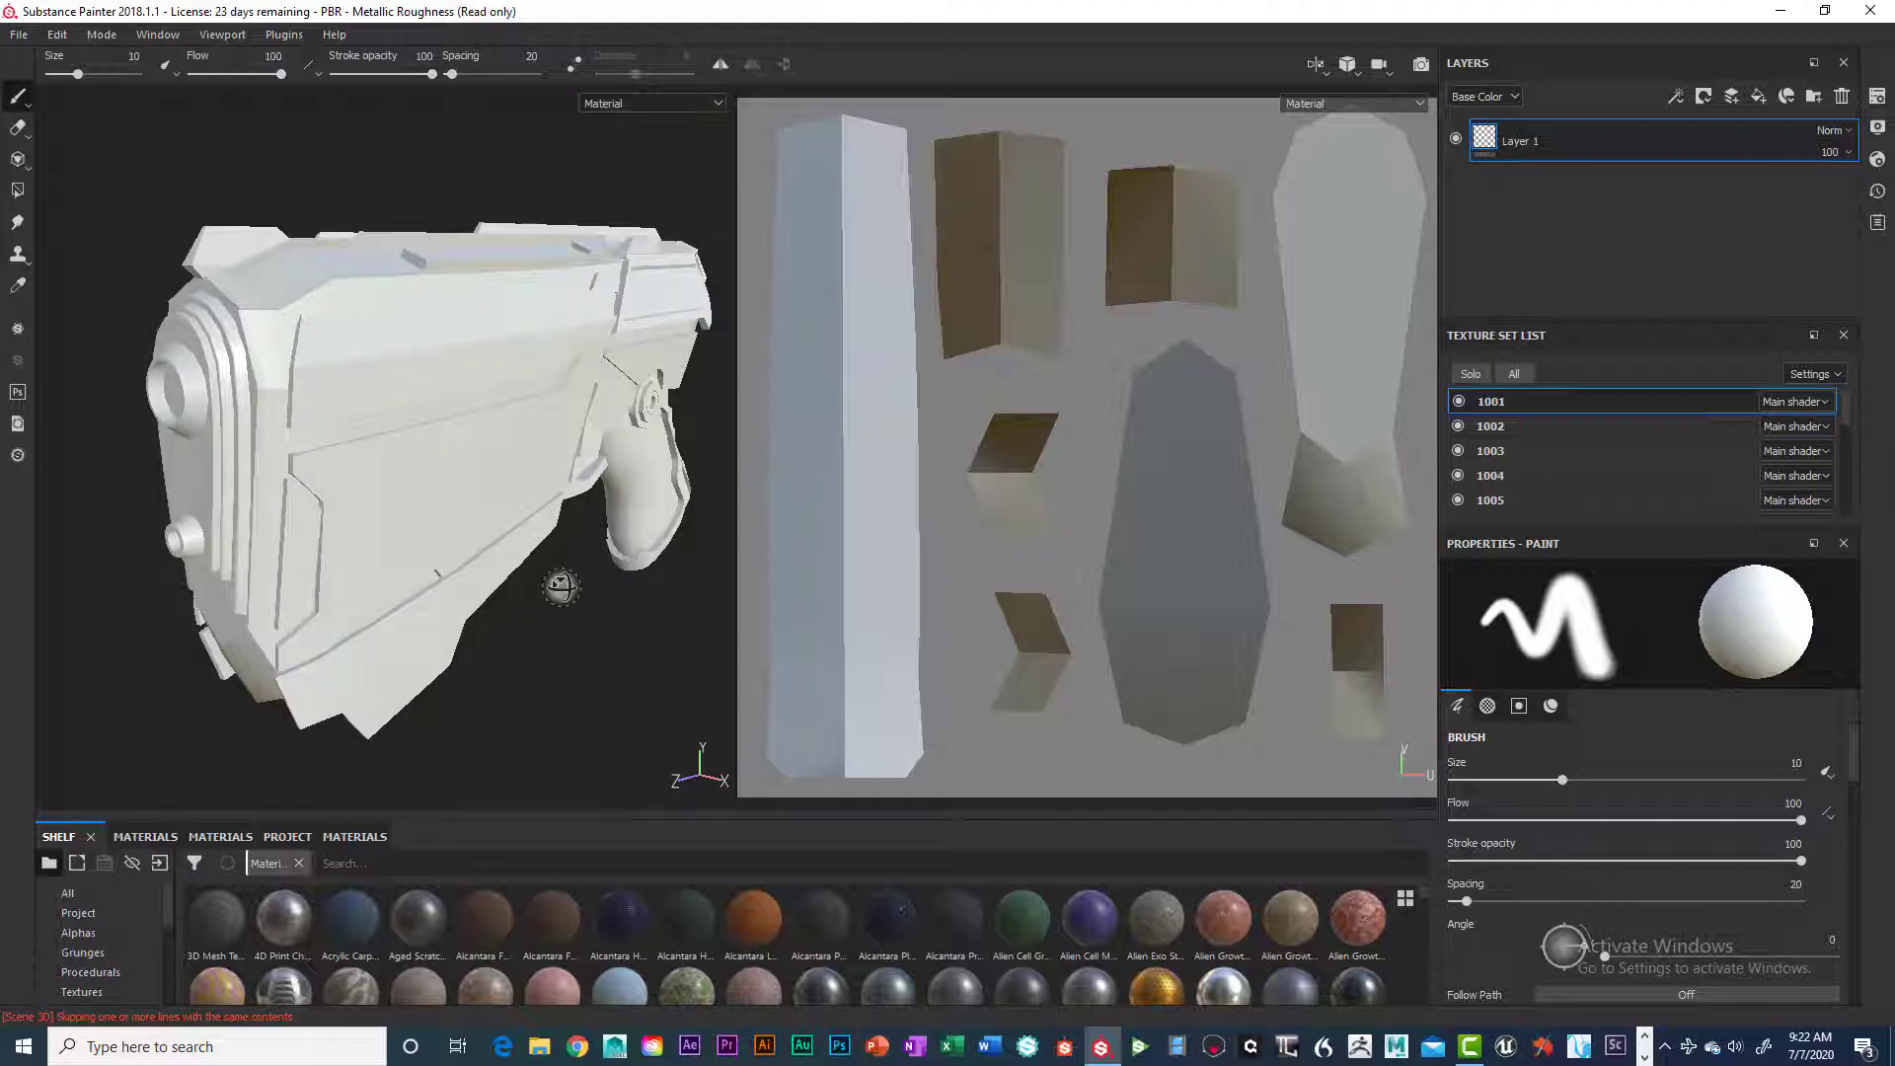
mouse_move(561, 587)
alt+mouse_down()
mouse_move(554, 550)
mouse_move(599, 547)
mouse_move(588, 586)
mouse_move(571, 576)
alt+mouse_up()
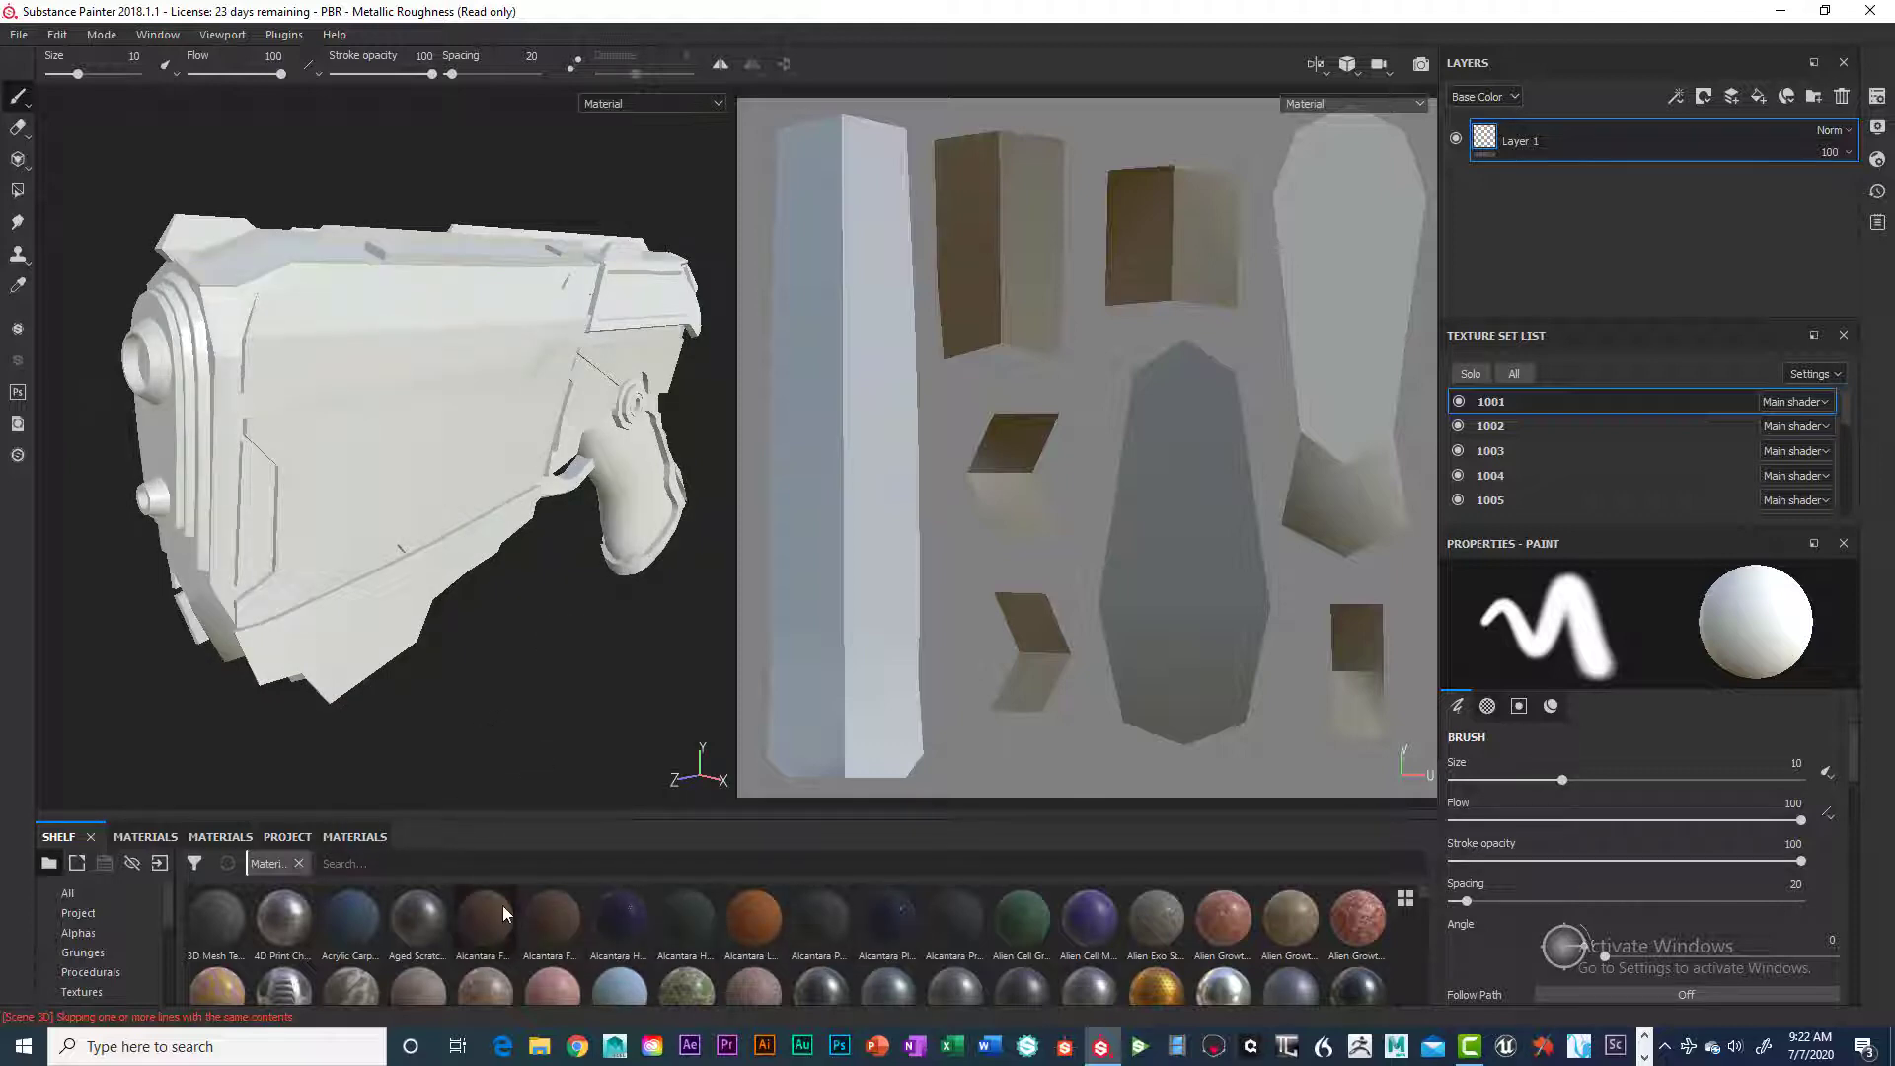
alt+drag(524, 647, 531, 649)
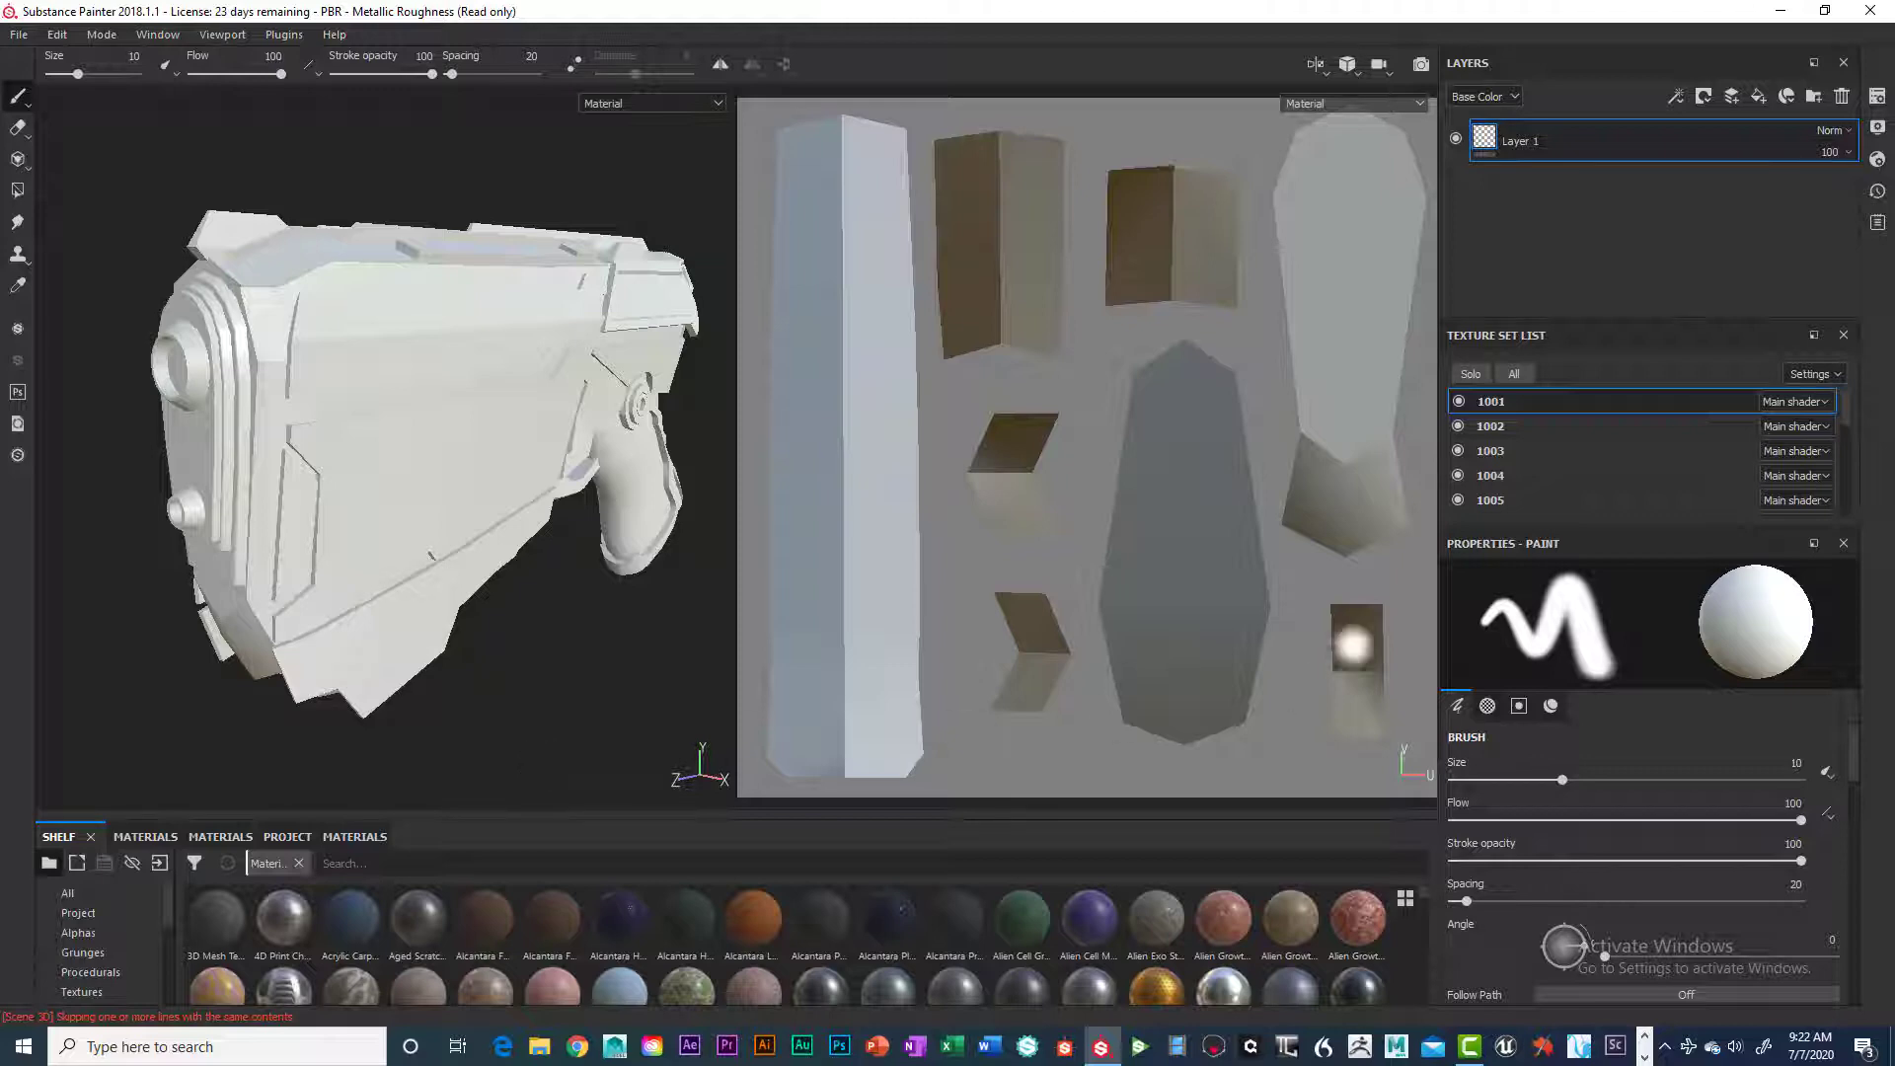
scroll(1631, 418, down, 4)
click(1636, 432)
scroll(1637, 432, up, 4)
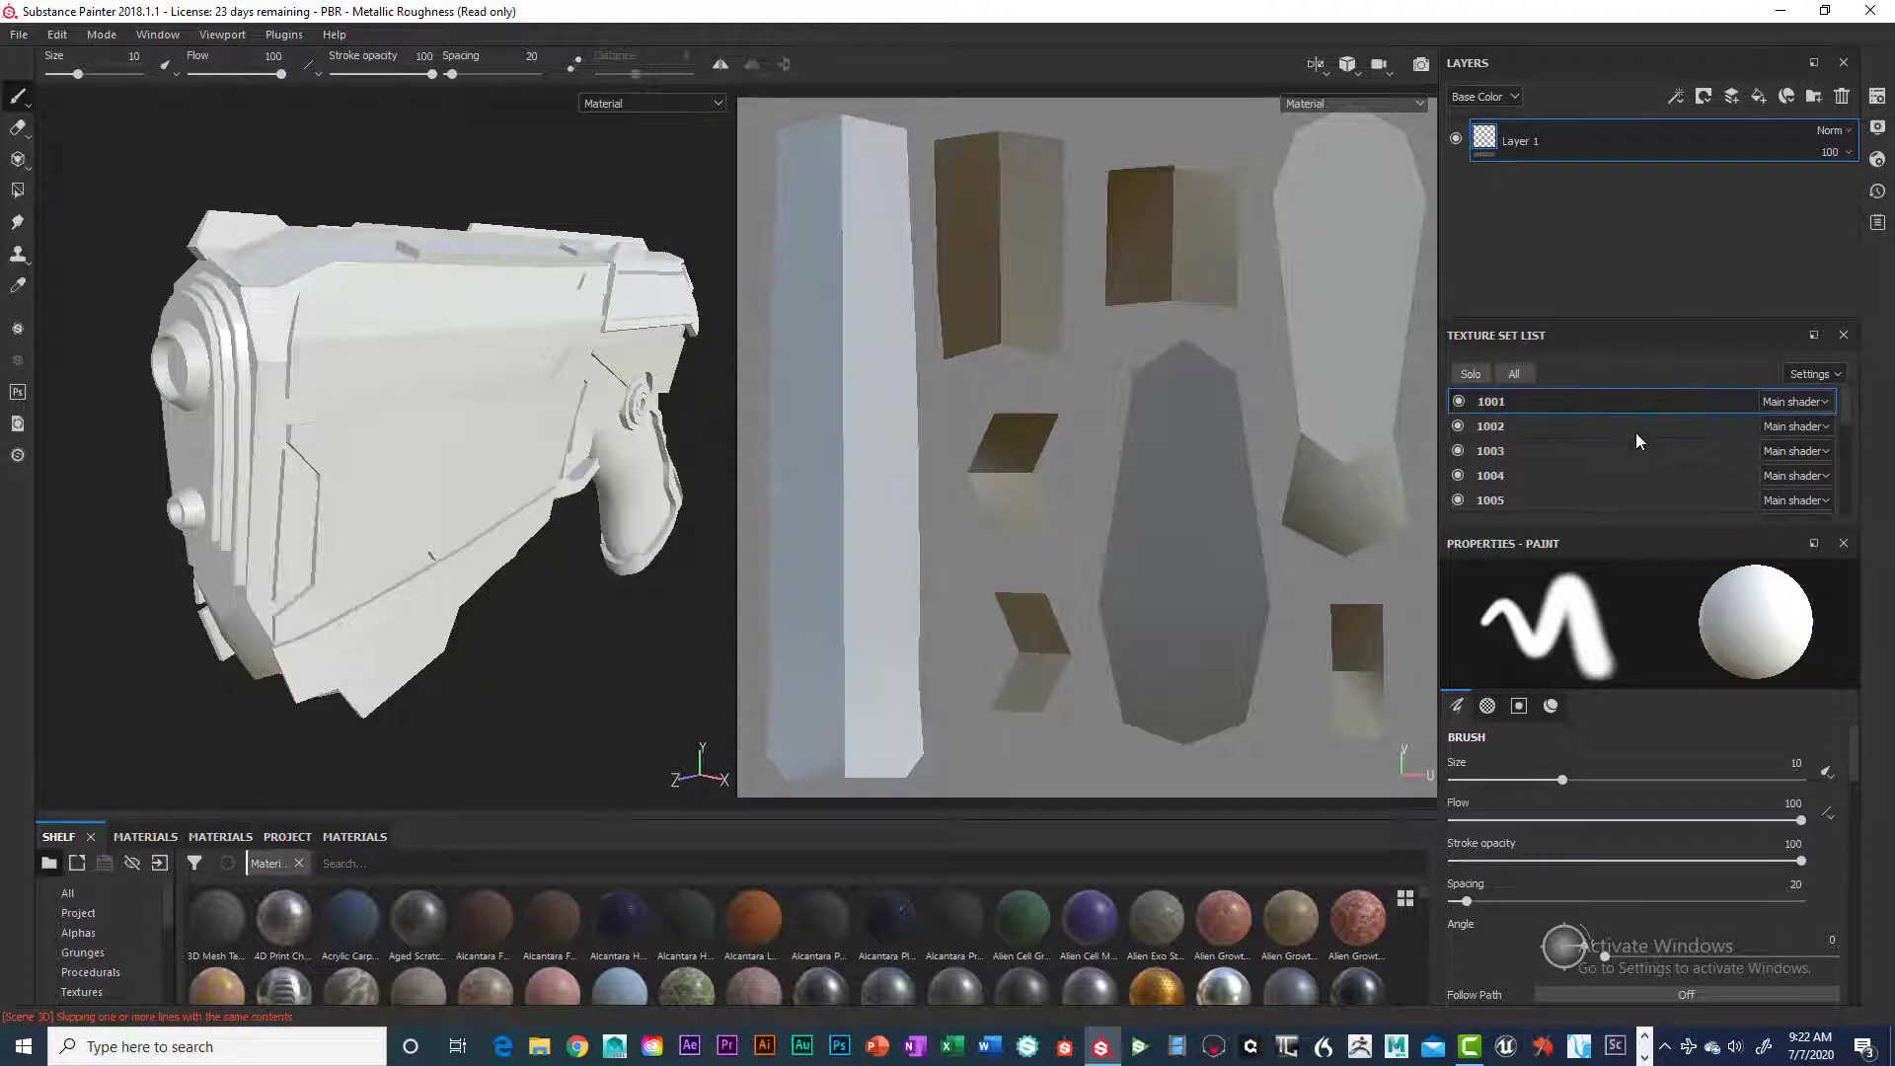
click(1609, 496)
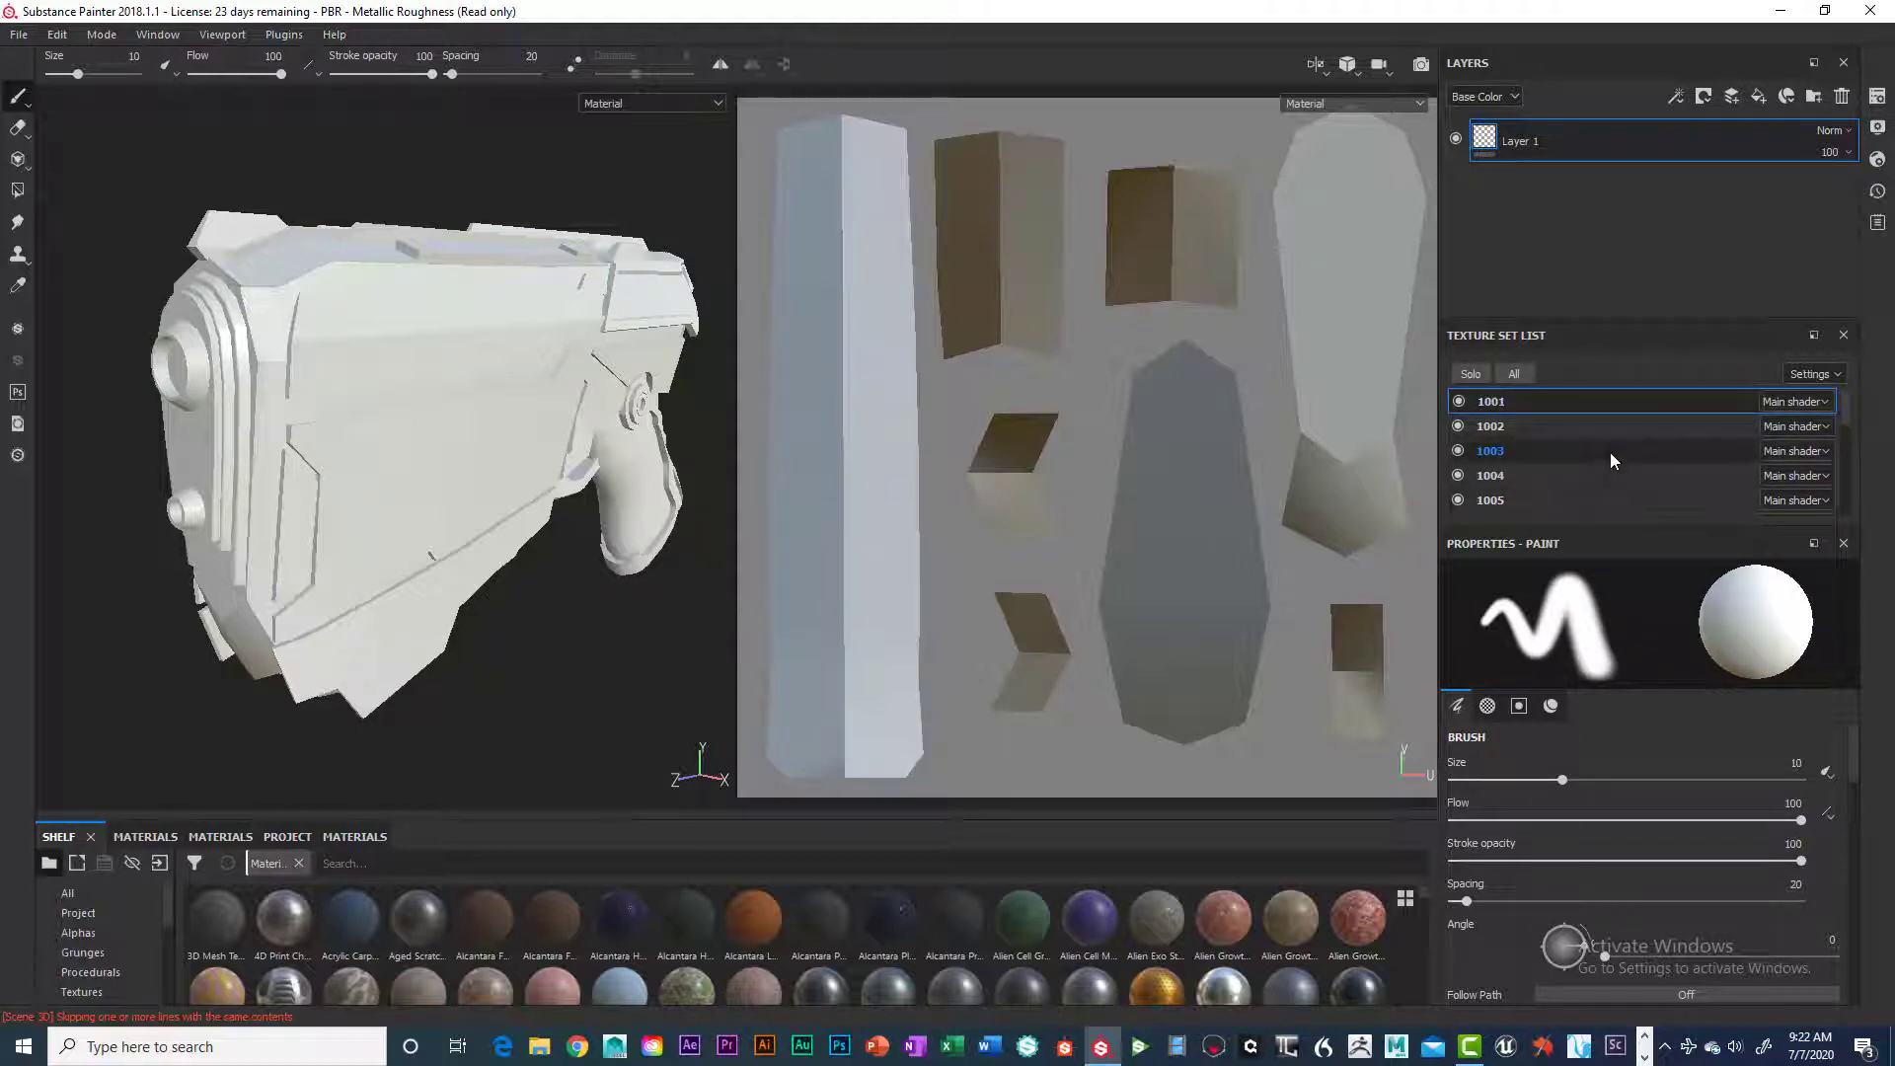
scroll(1612, 460, down, 3)
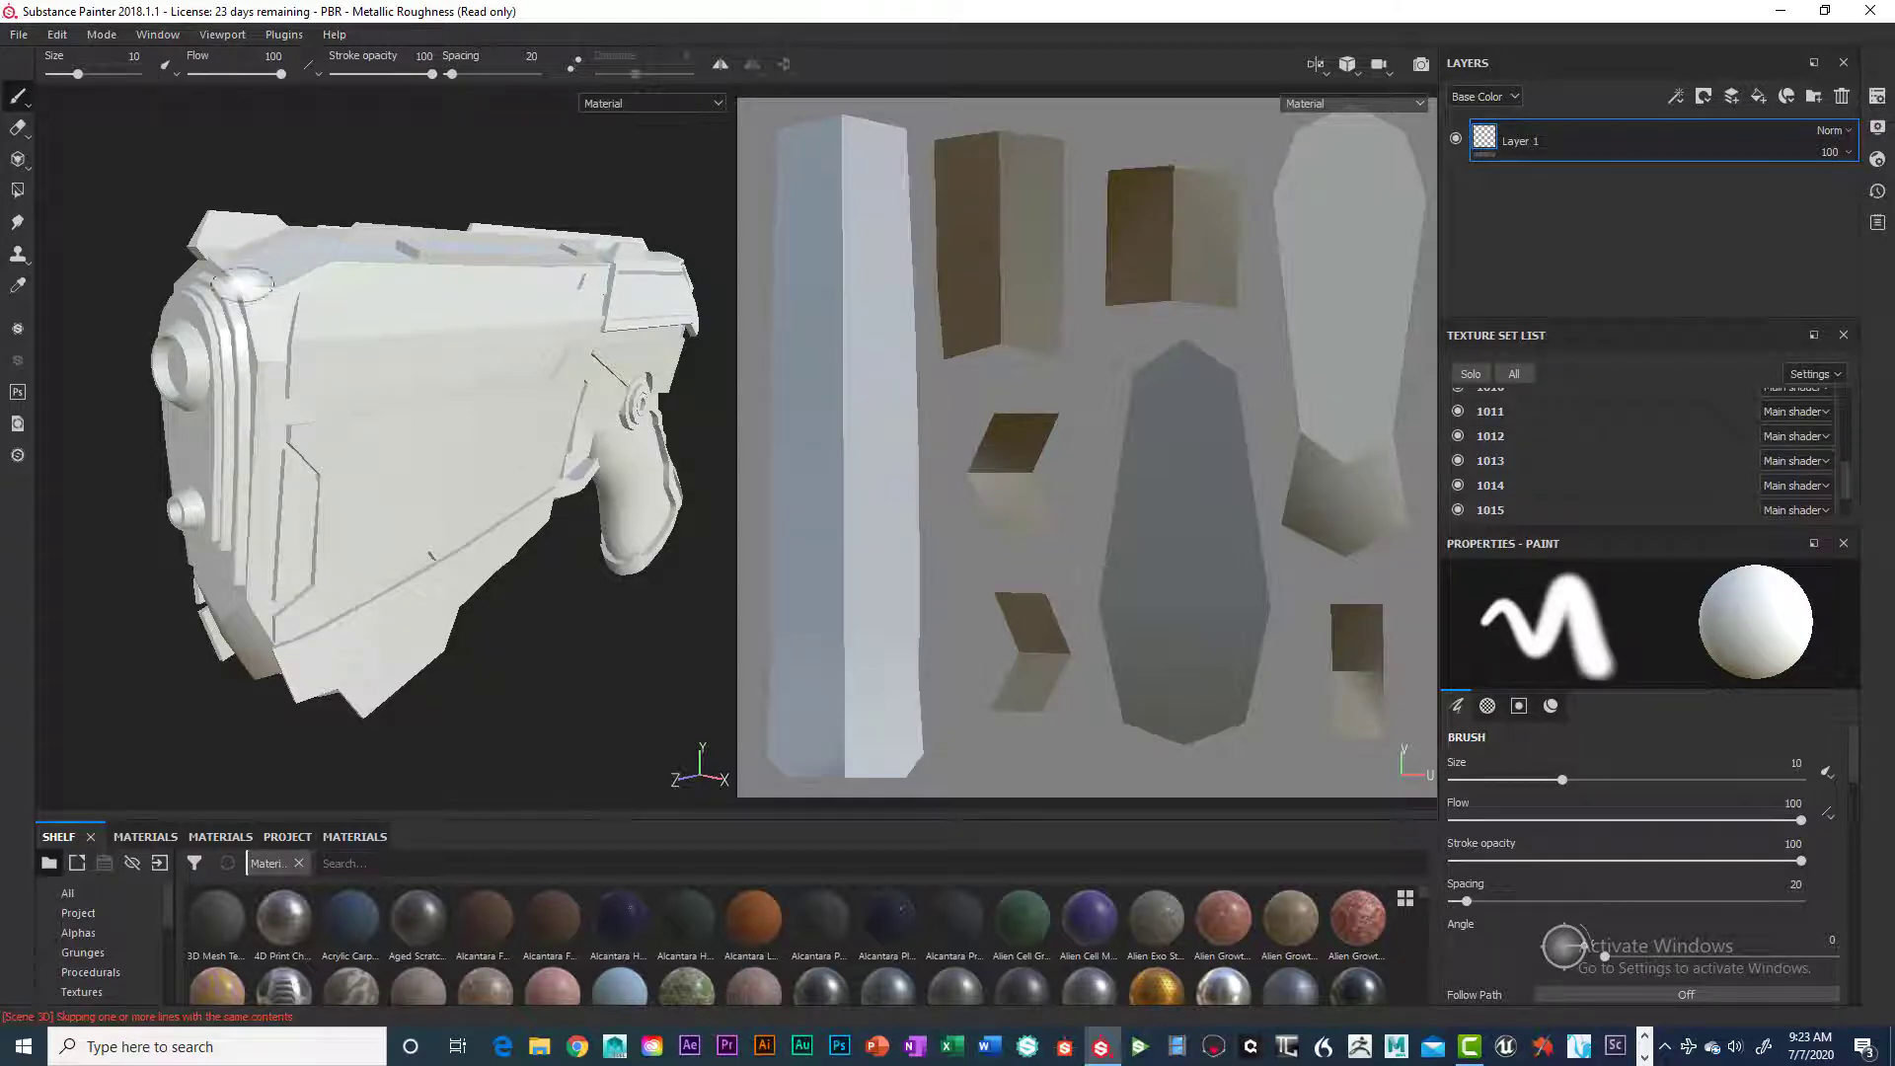
Examine the weapon's low-poly surface up close, including the hard edges on its upper front section
mouse_move(444, 499)
alt+mouse_down()
mouse_move(465, 478)
mouse_move(550, 486)
mouse_move(444, 495)
mouse_move(462, 495)
alt+mouse_up()
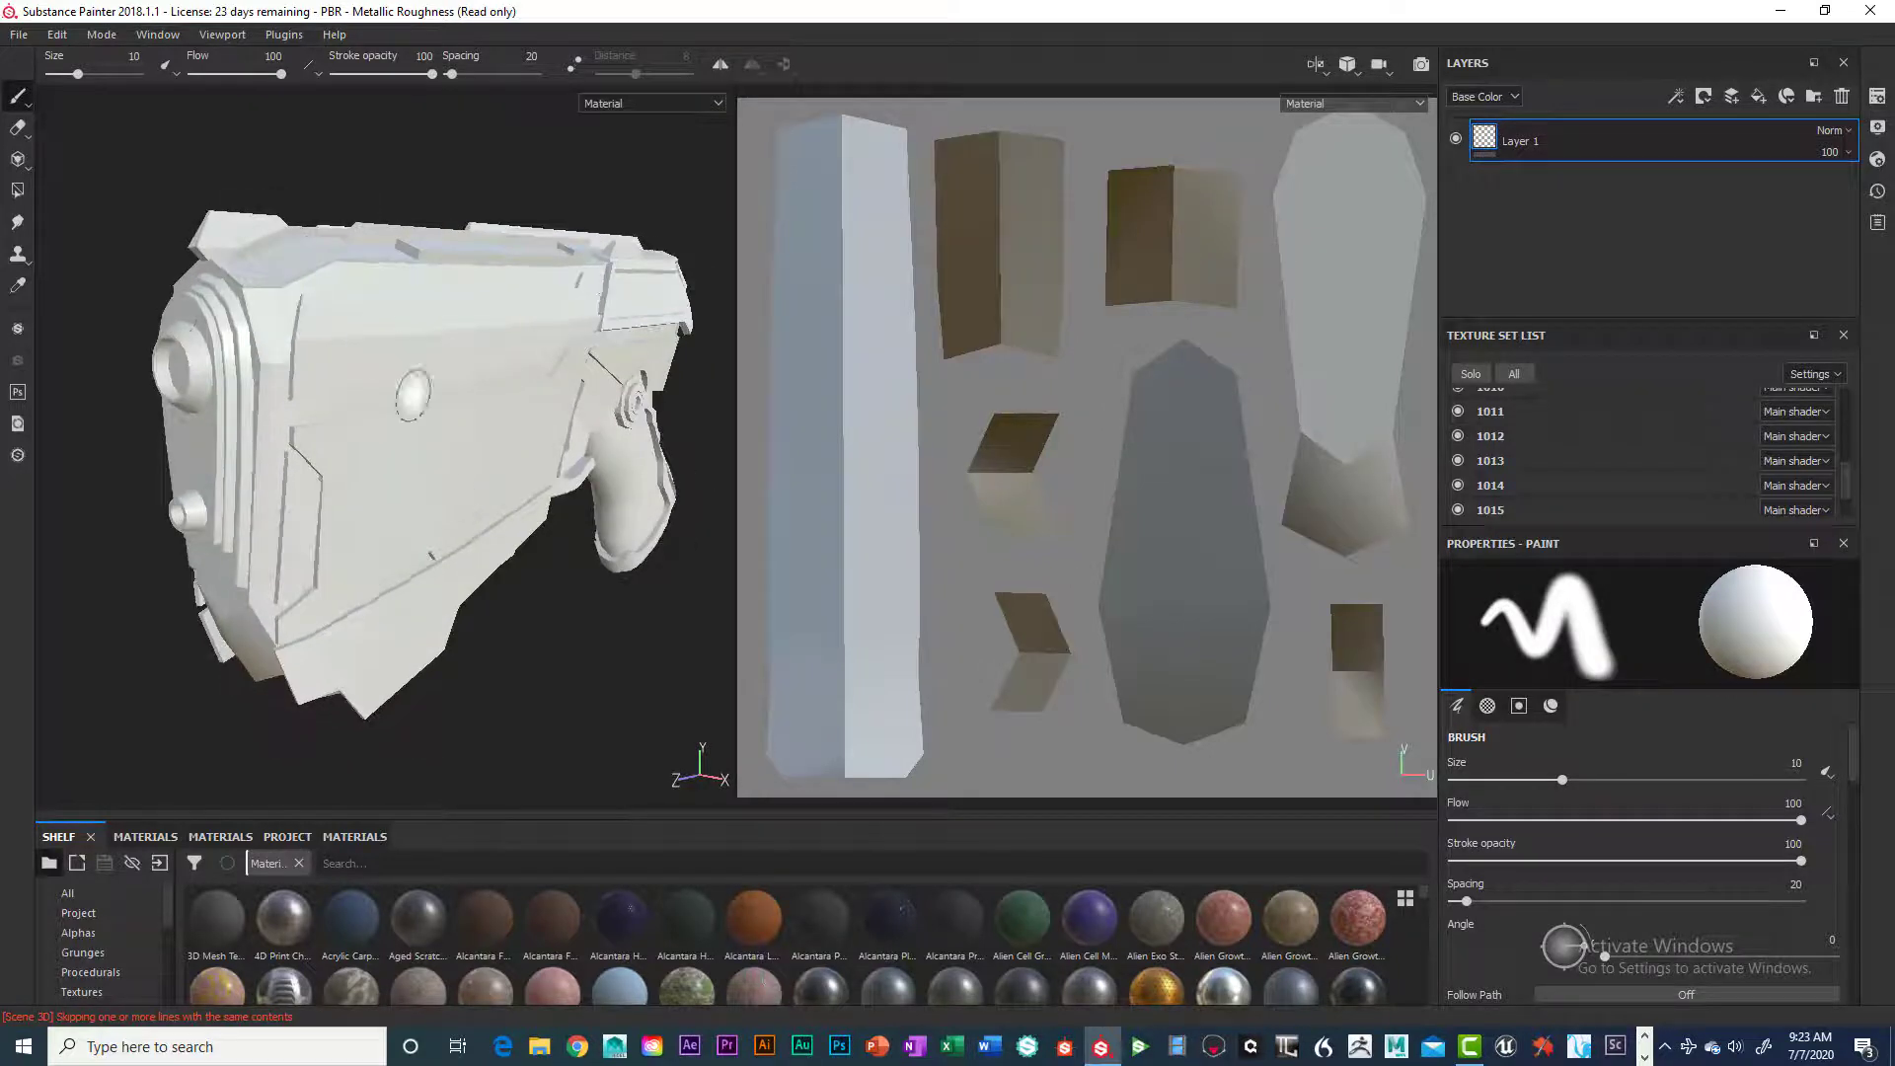
alt+drag(446, 394, 461, 392)
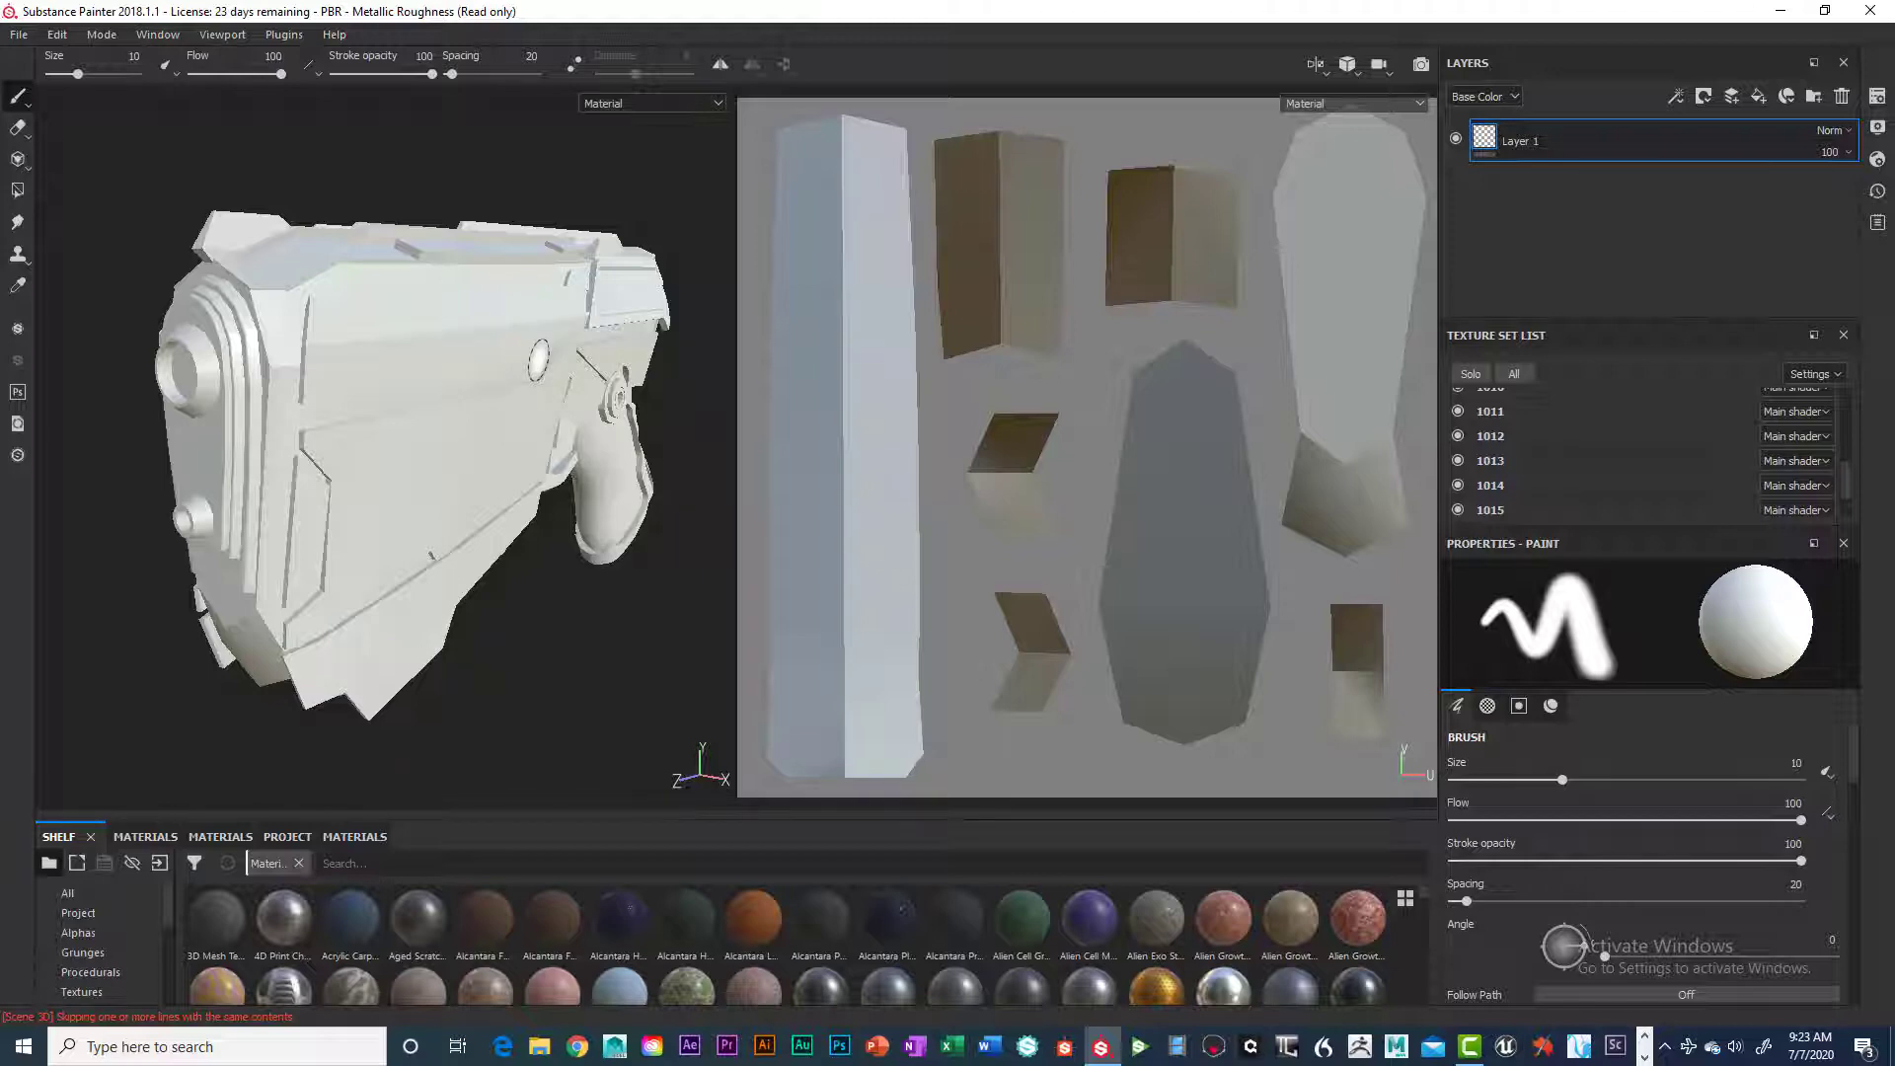
scroll(538, 359, up, 3)
scroll(538, 359, down, 1)
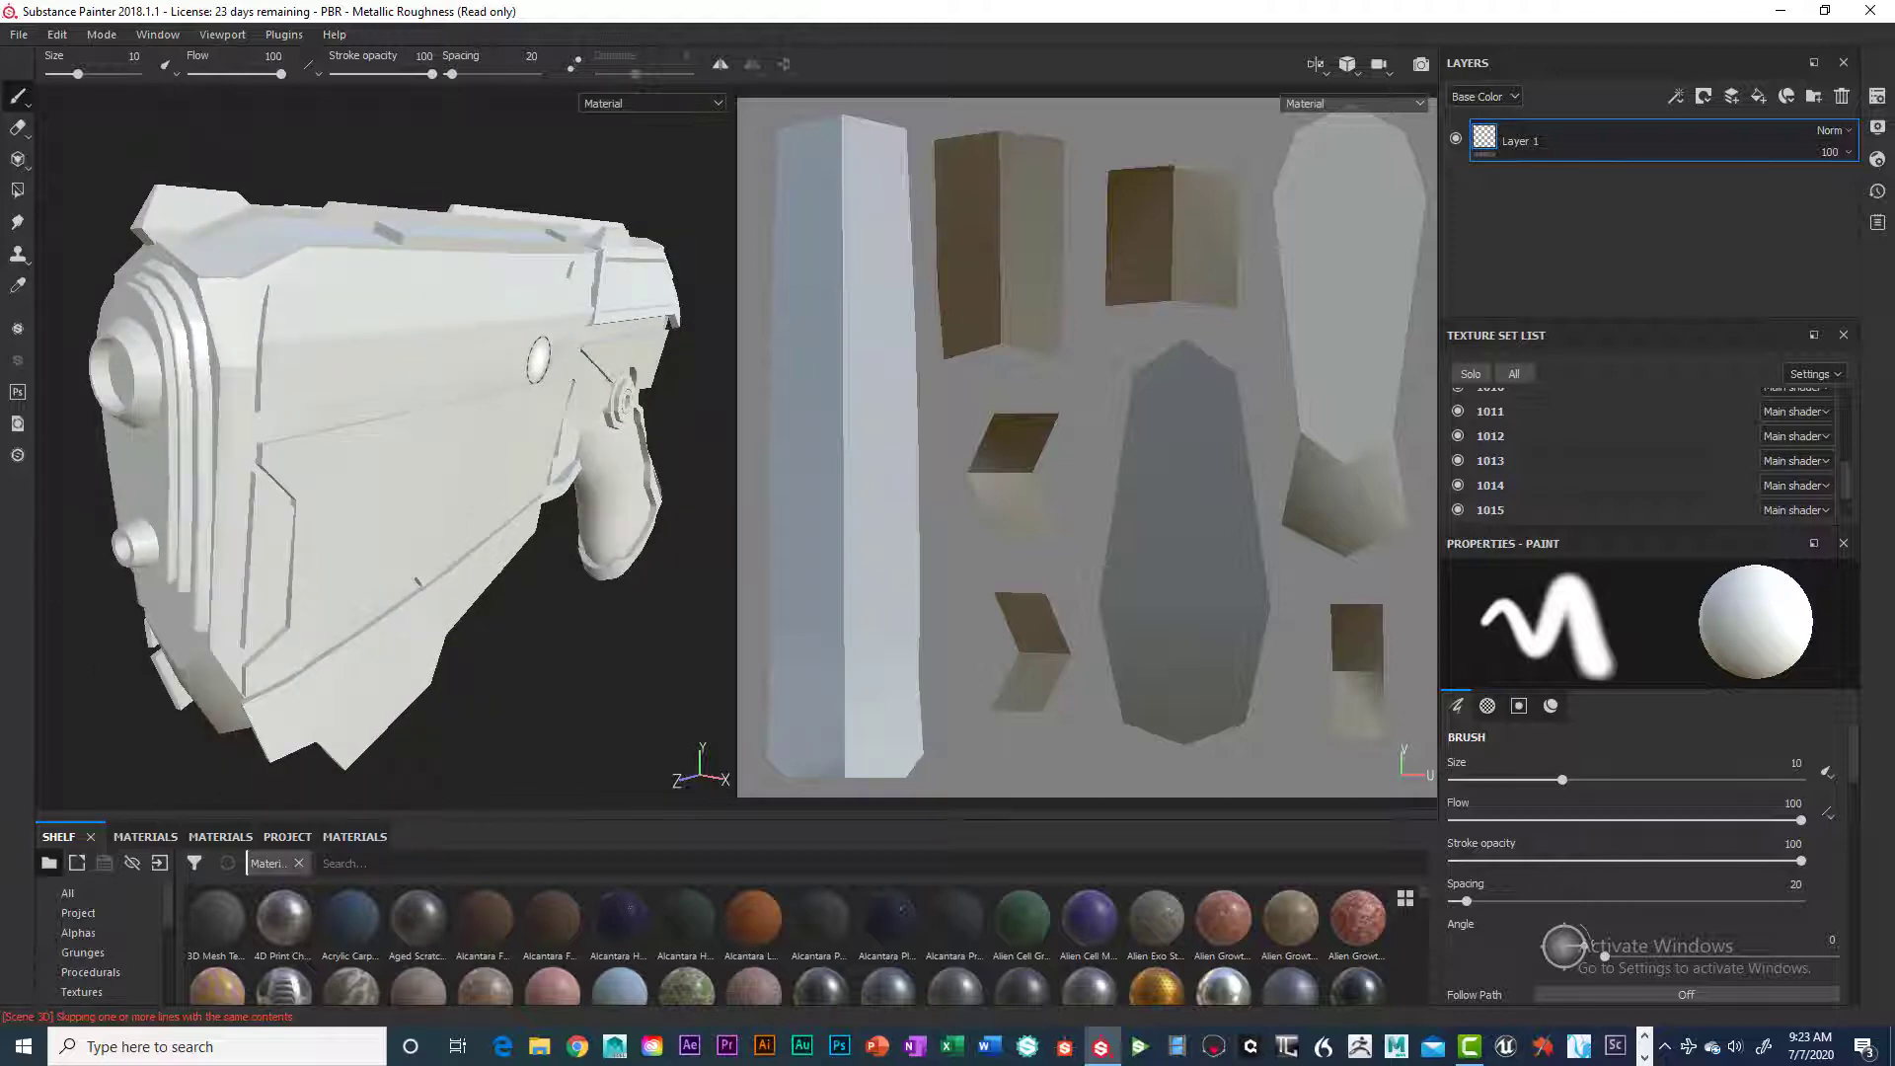
alt+drag(541, 360, 583, 369)
scroll(462, 326, up, 3)
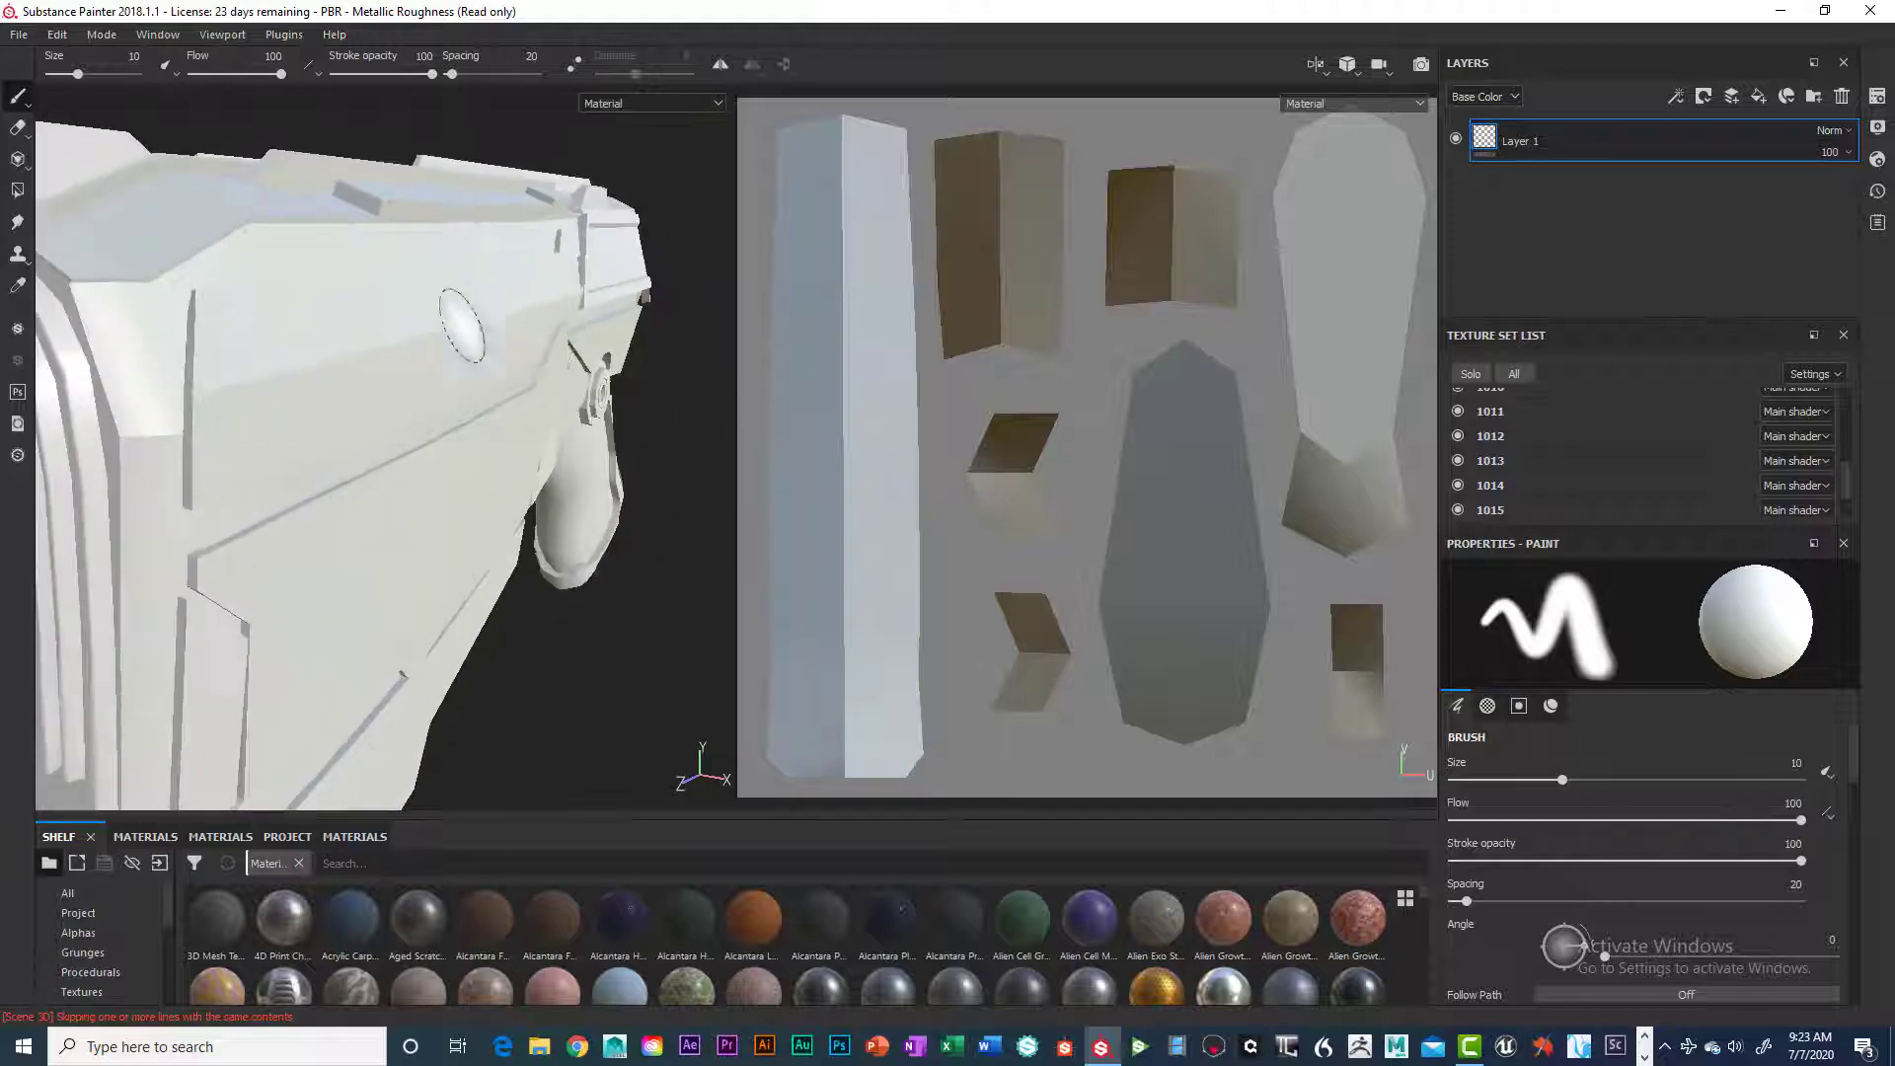
alt+drag(462, 326, 502, 398)
alt+right_drag(501, 398, 700, 452)
mouse_move(567, 452)
alt+mouse_down()
mouse_move(483, 378)
mouse_move(494, 411)
mouse_move(435, 394)
mouse_move(537, 393)
alt+mouse_up()
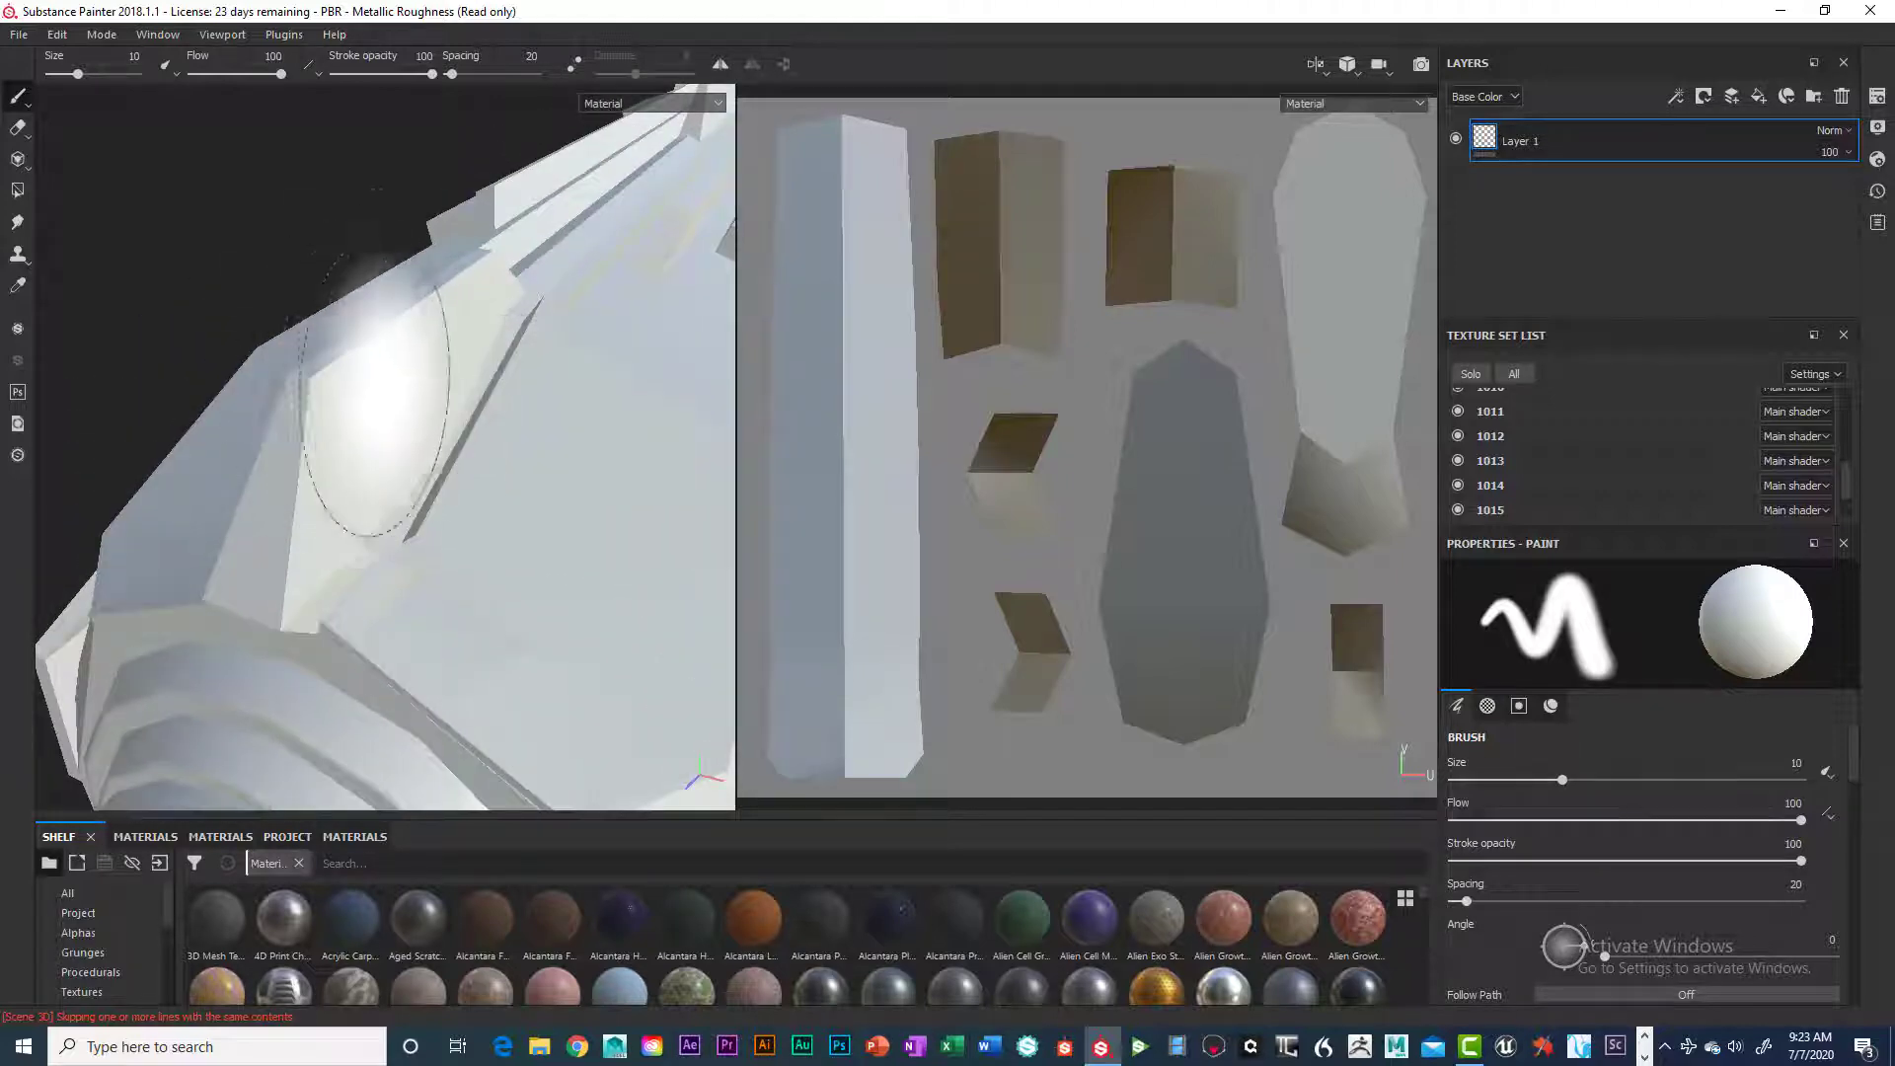
mouse_move(580, 558)
alt+mouse_down()
mouse_move(563, 435)
mouse_move(537, 487)
mouse_move(549, 474)
mouse_move(508, 435)
mouse_move(474, 345)
mouse_move(465, 372)
mouse_move(233, 317)
mouse_move(427, 351)
mouse_move(319, 364)
mouse_move(388, 351)
alt+mouse_up()
alt+right_drag(620, 395, 655, 422)
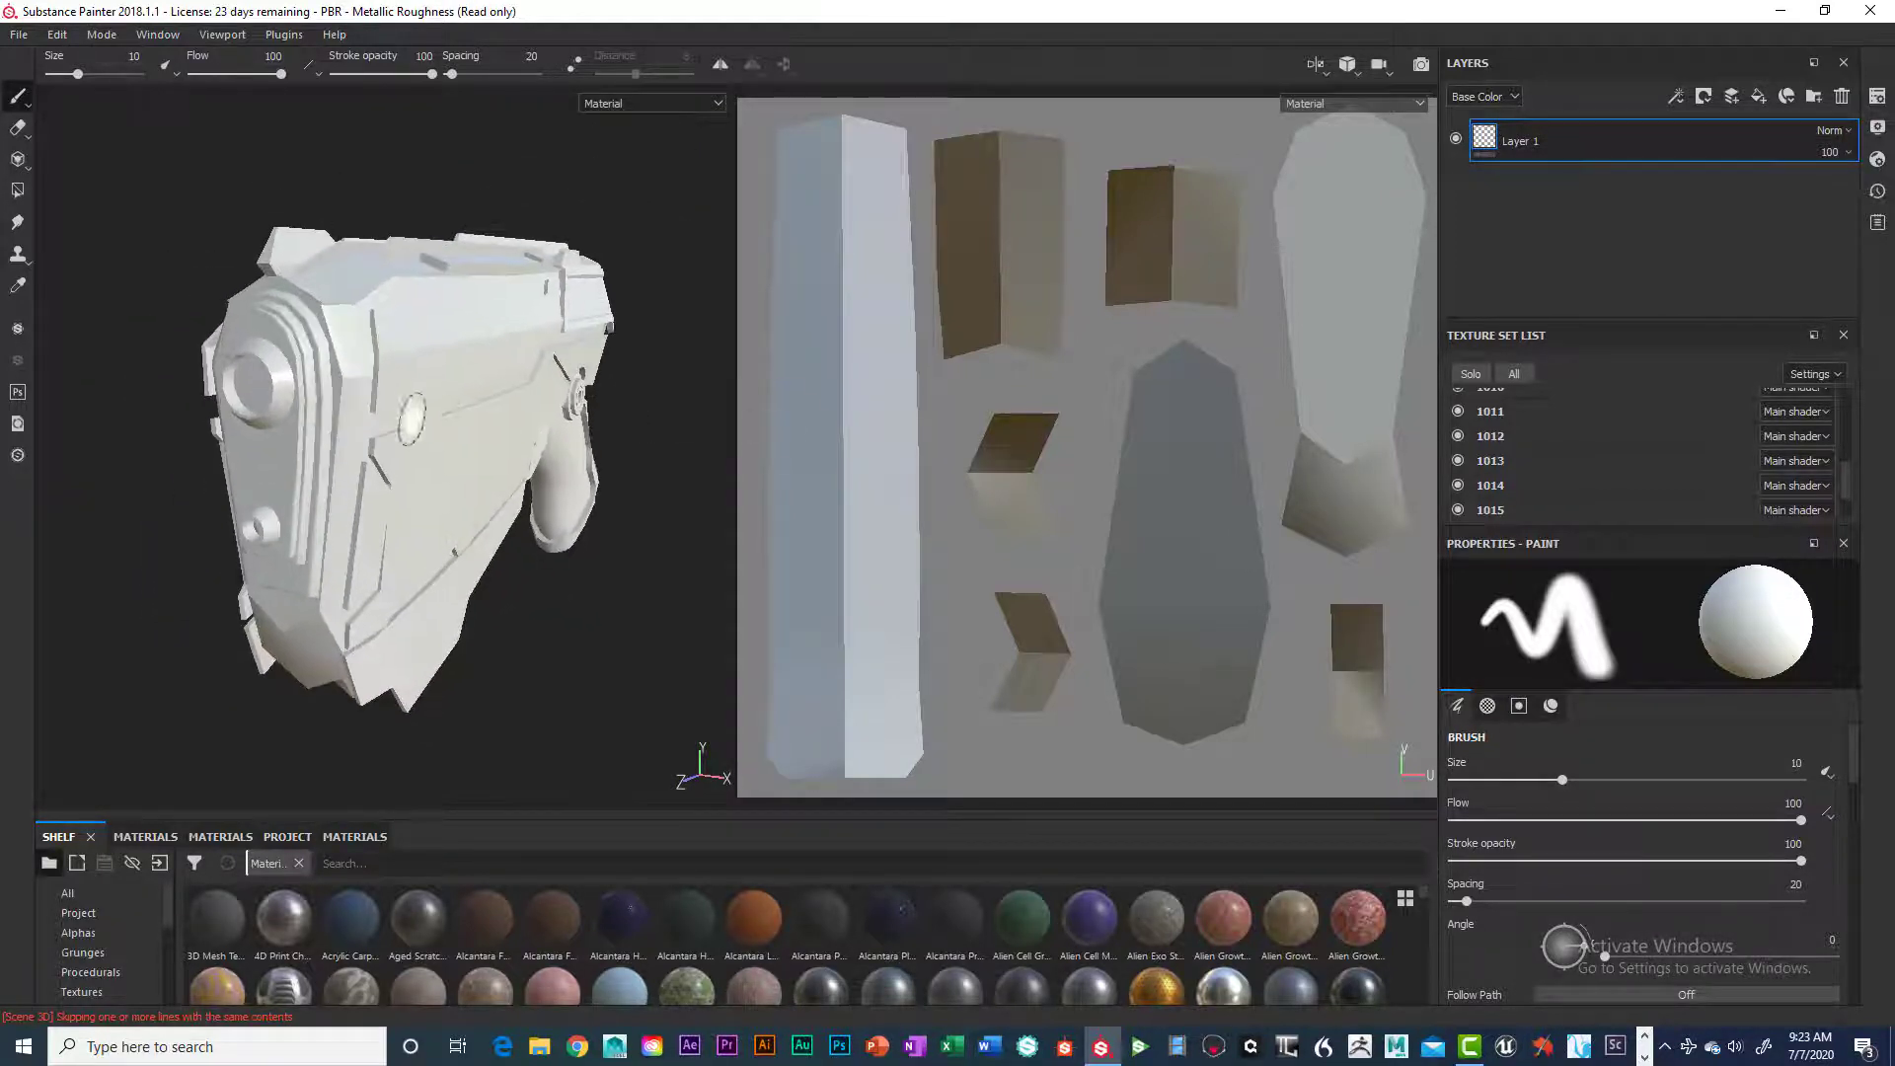
alt+right_drag(412, 419, 368, 308)
alt+drag(369, 308, 346, 408)
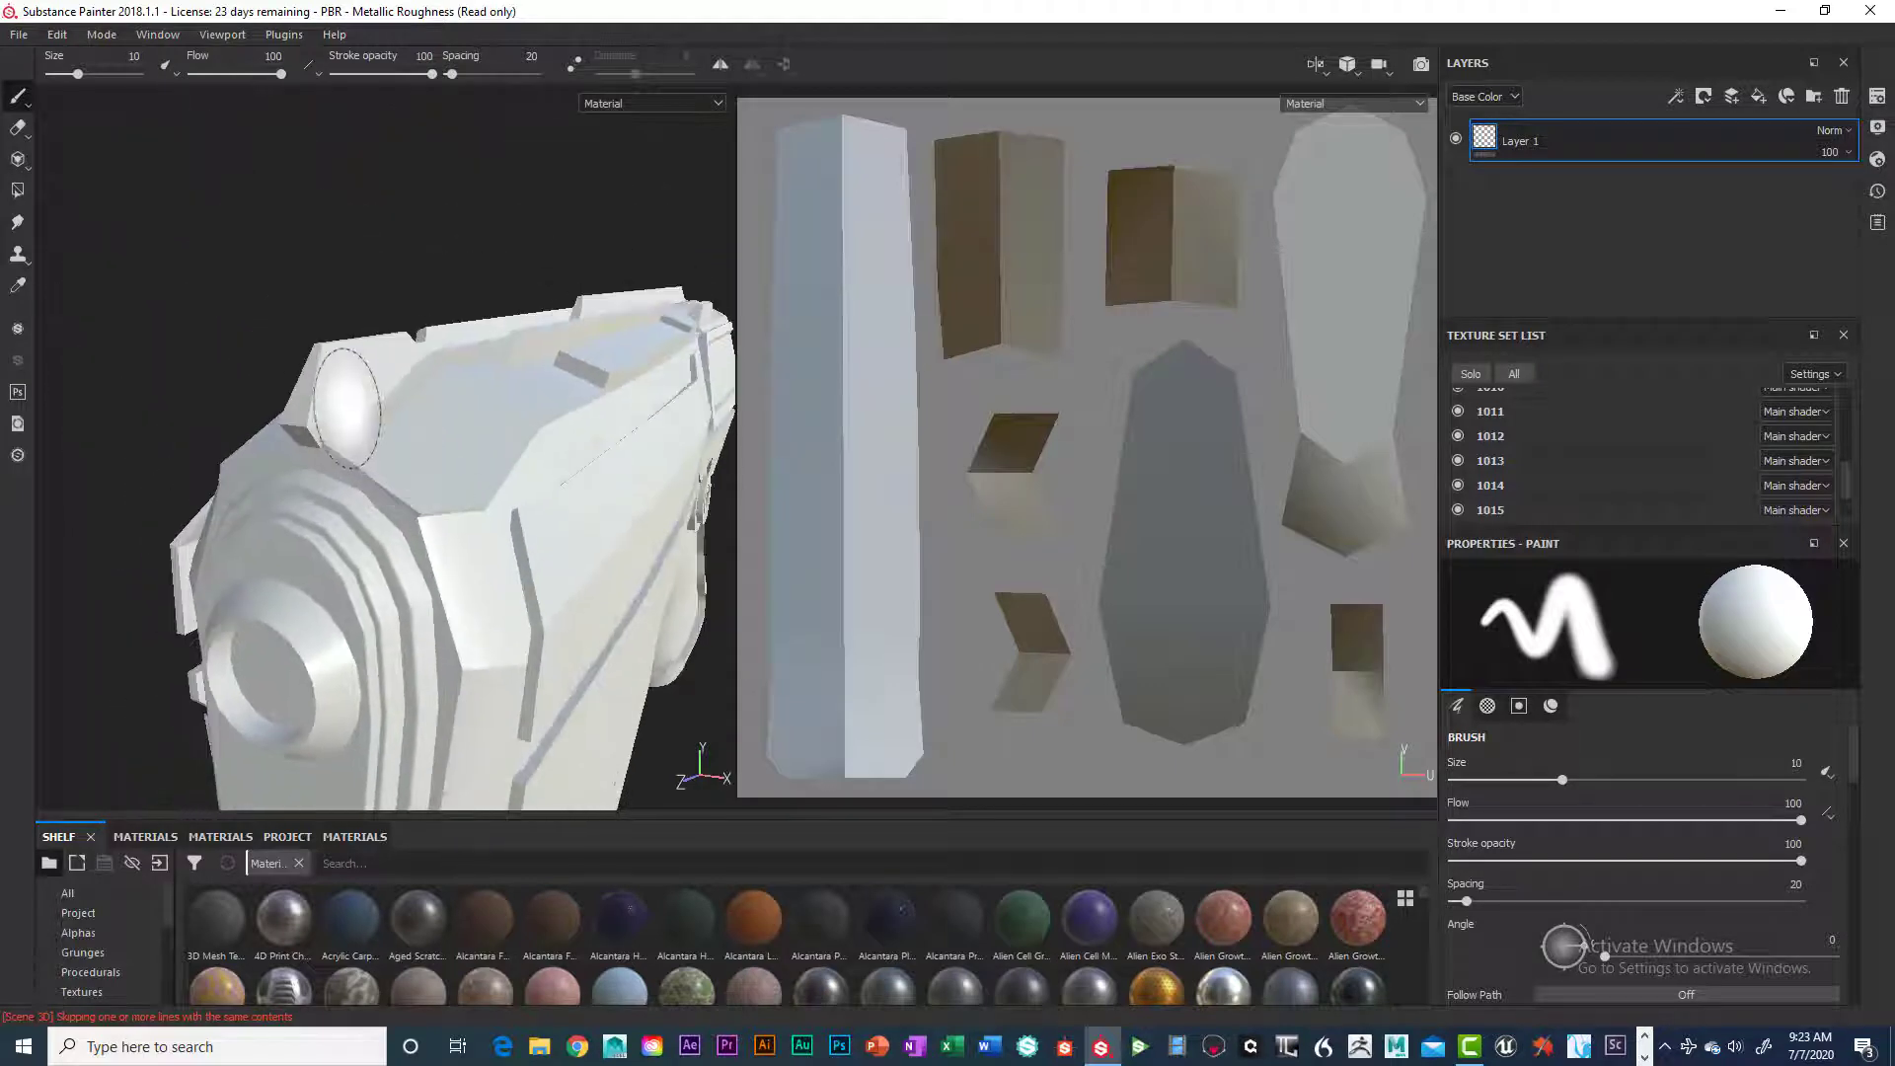
alt+right_drag(346, 408, 601, 482)
alt+middle_drag(456, 456, 548, 536)
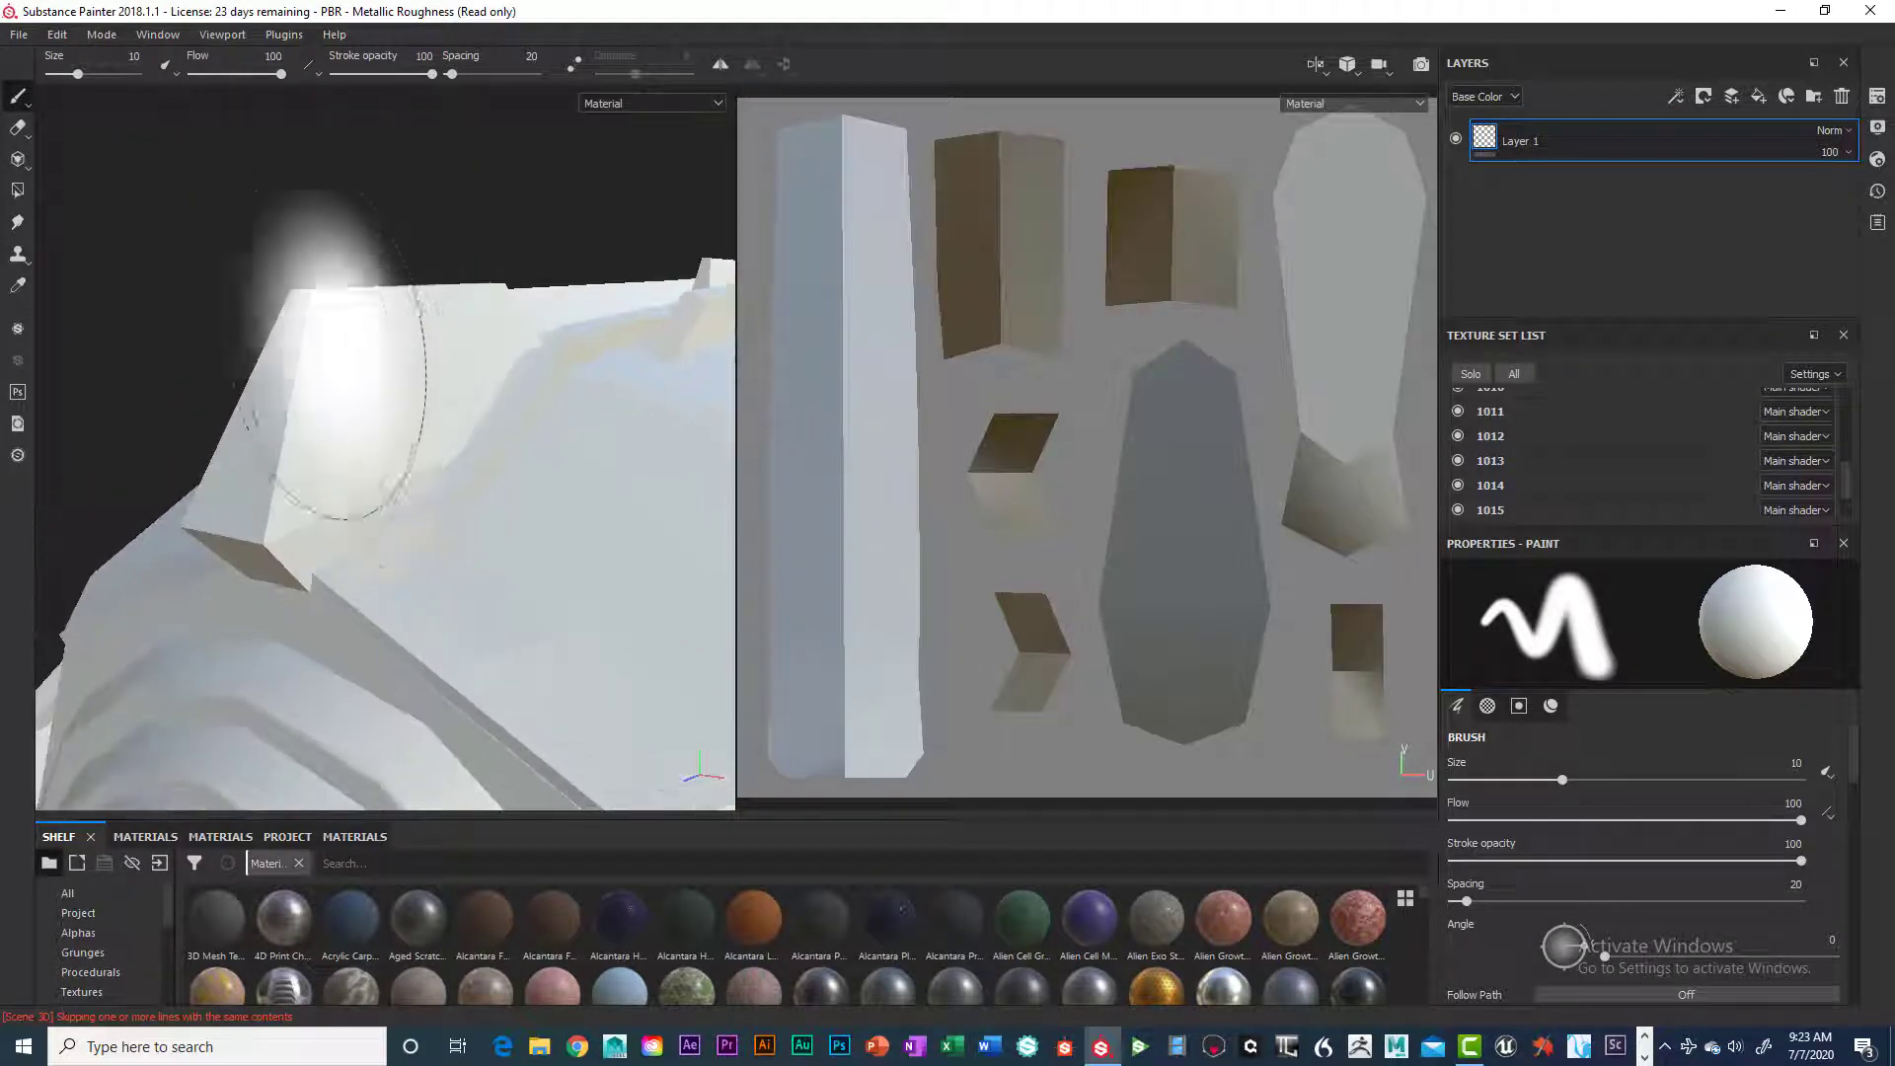
alt+right_drag(525, 490, 435, 454)
mouse_move(434, 454)
alt+mouse_down()
mouse_move(493, 478)
mouse_move(351, 419)
mouse_move(346, 440)
alt+mouse_up()
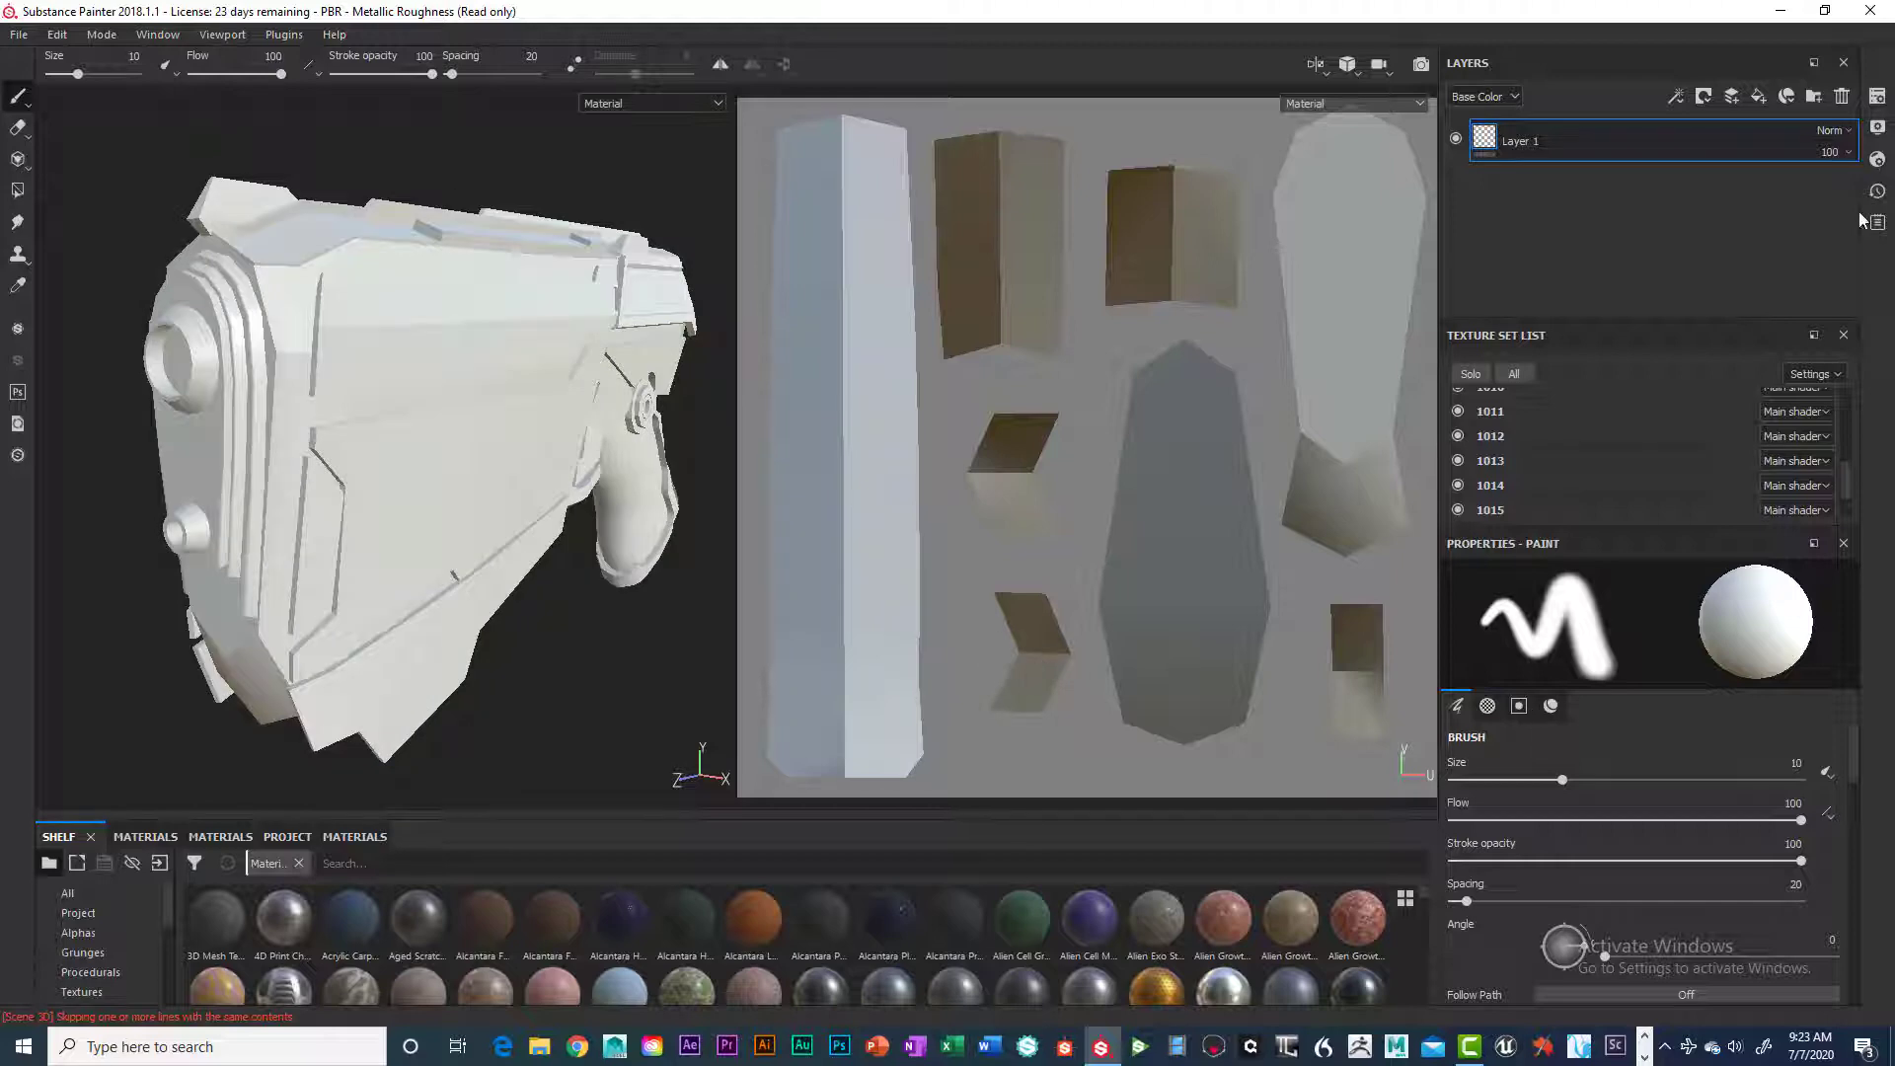
Open the texture set settings and set the texture size to 2048
click(1875, 98)
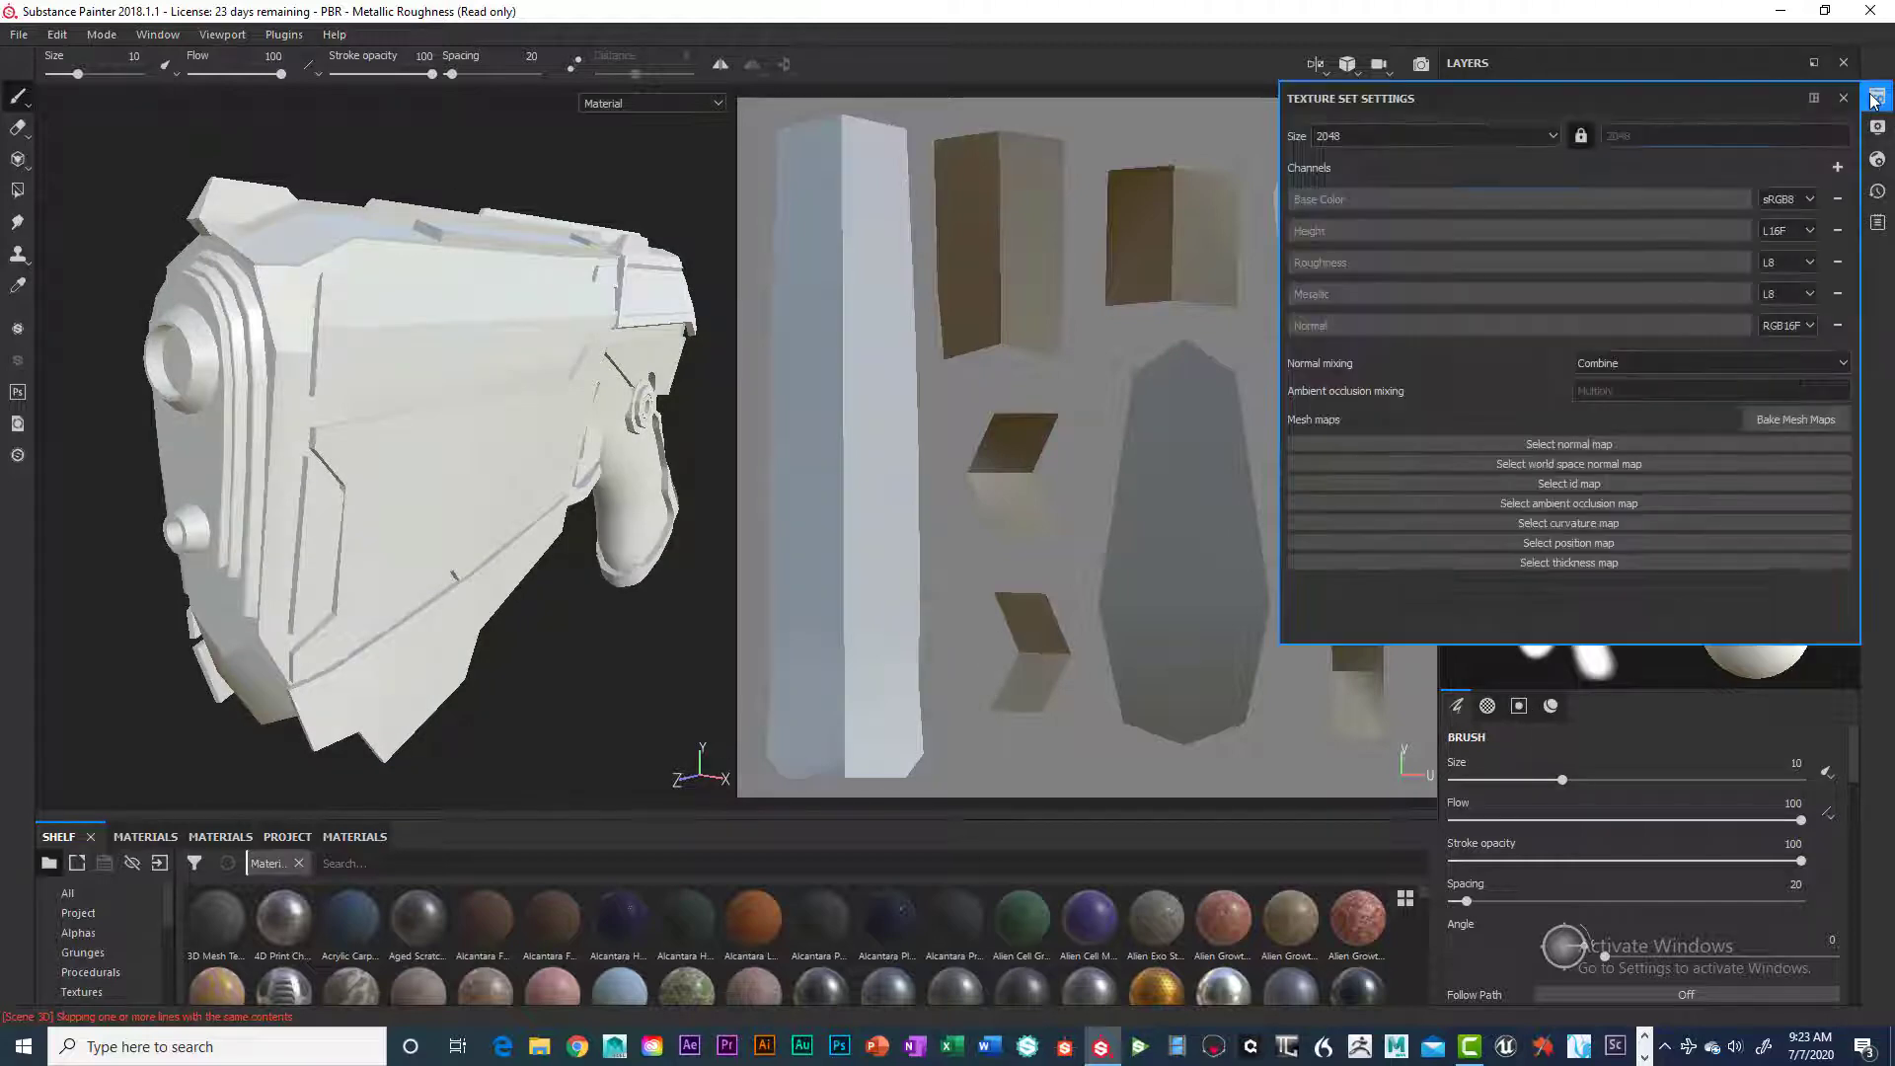
drag(1483, 96, 1330, 225)
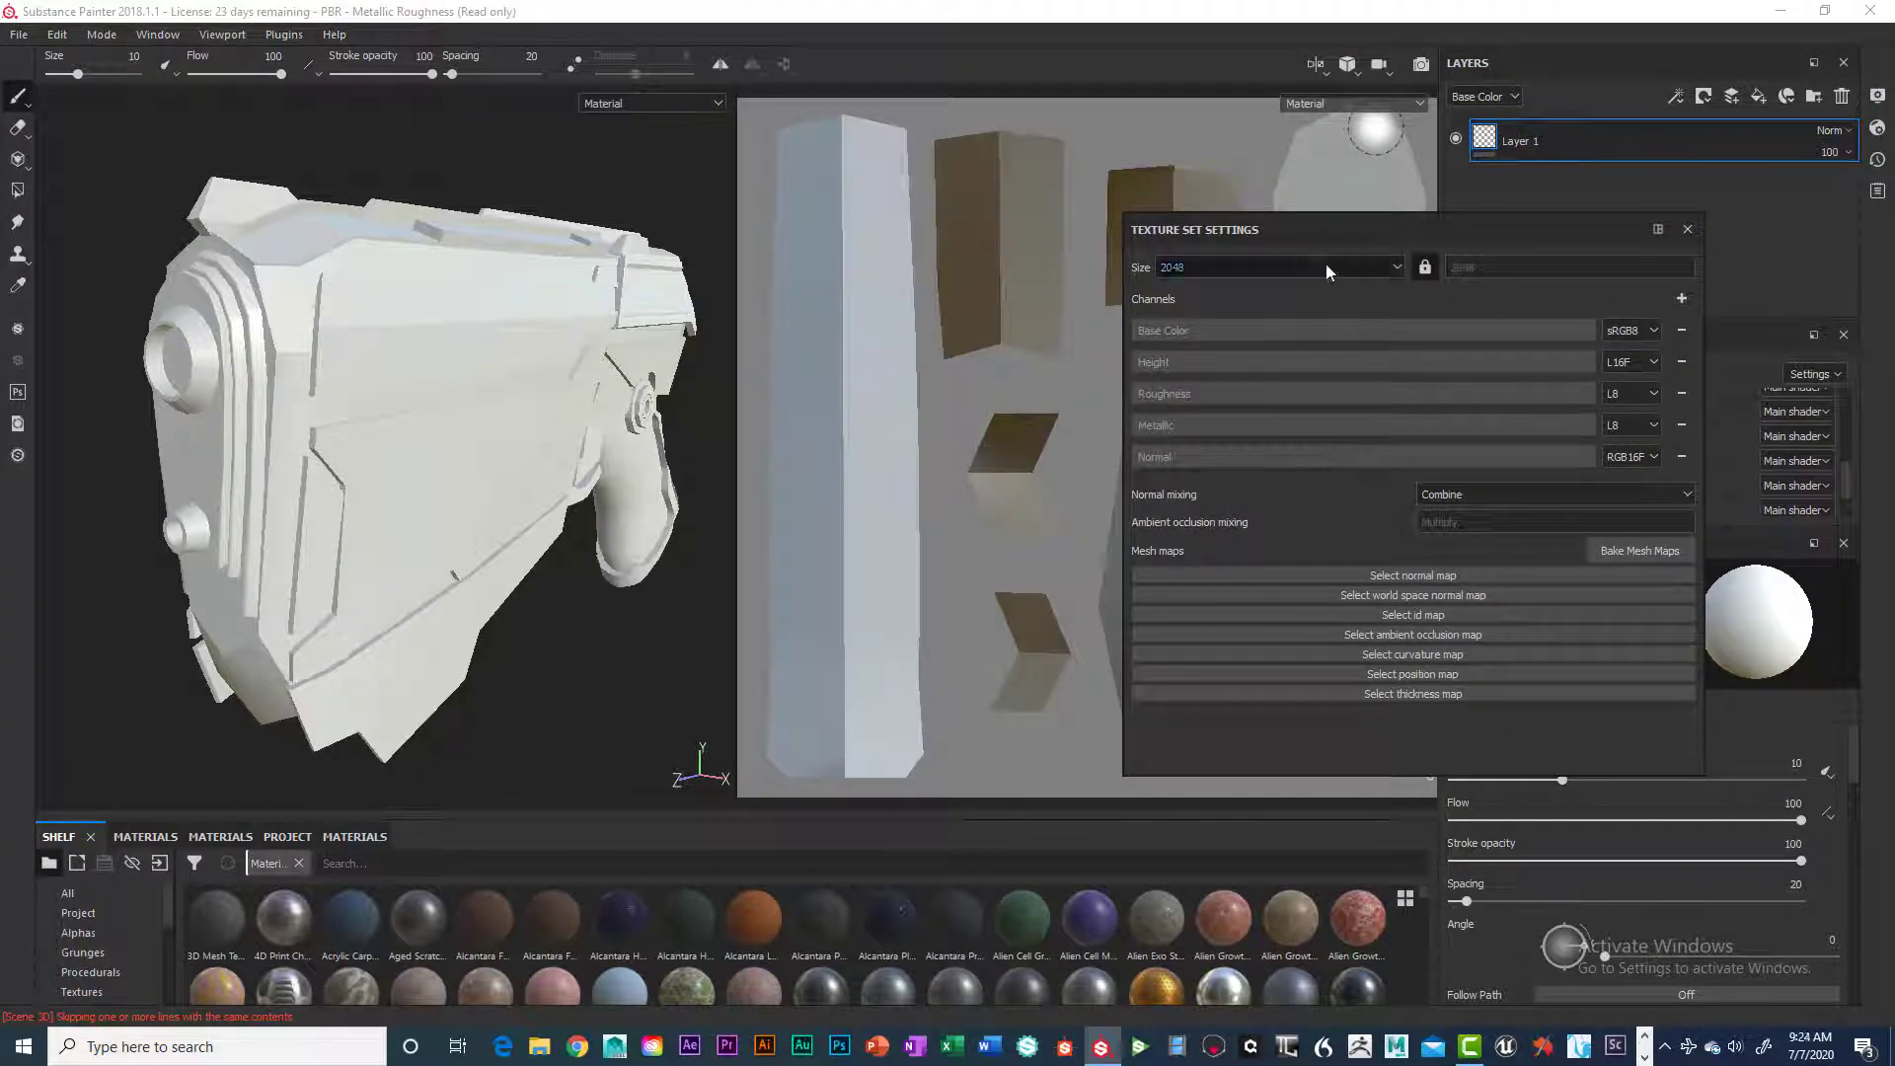
click(1399, 267)
click(1179, 343)
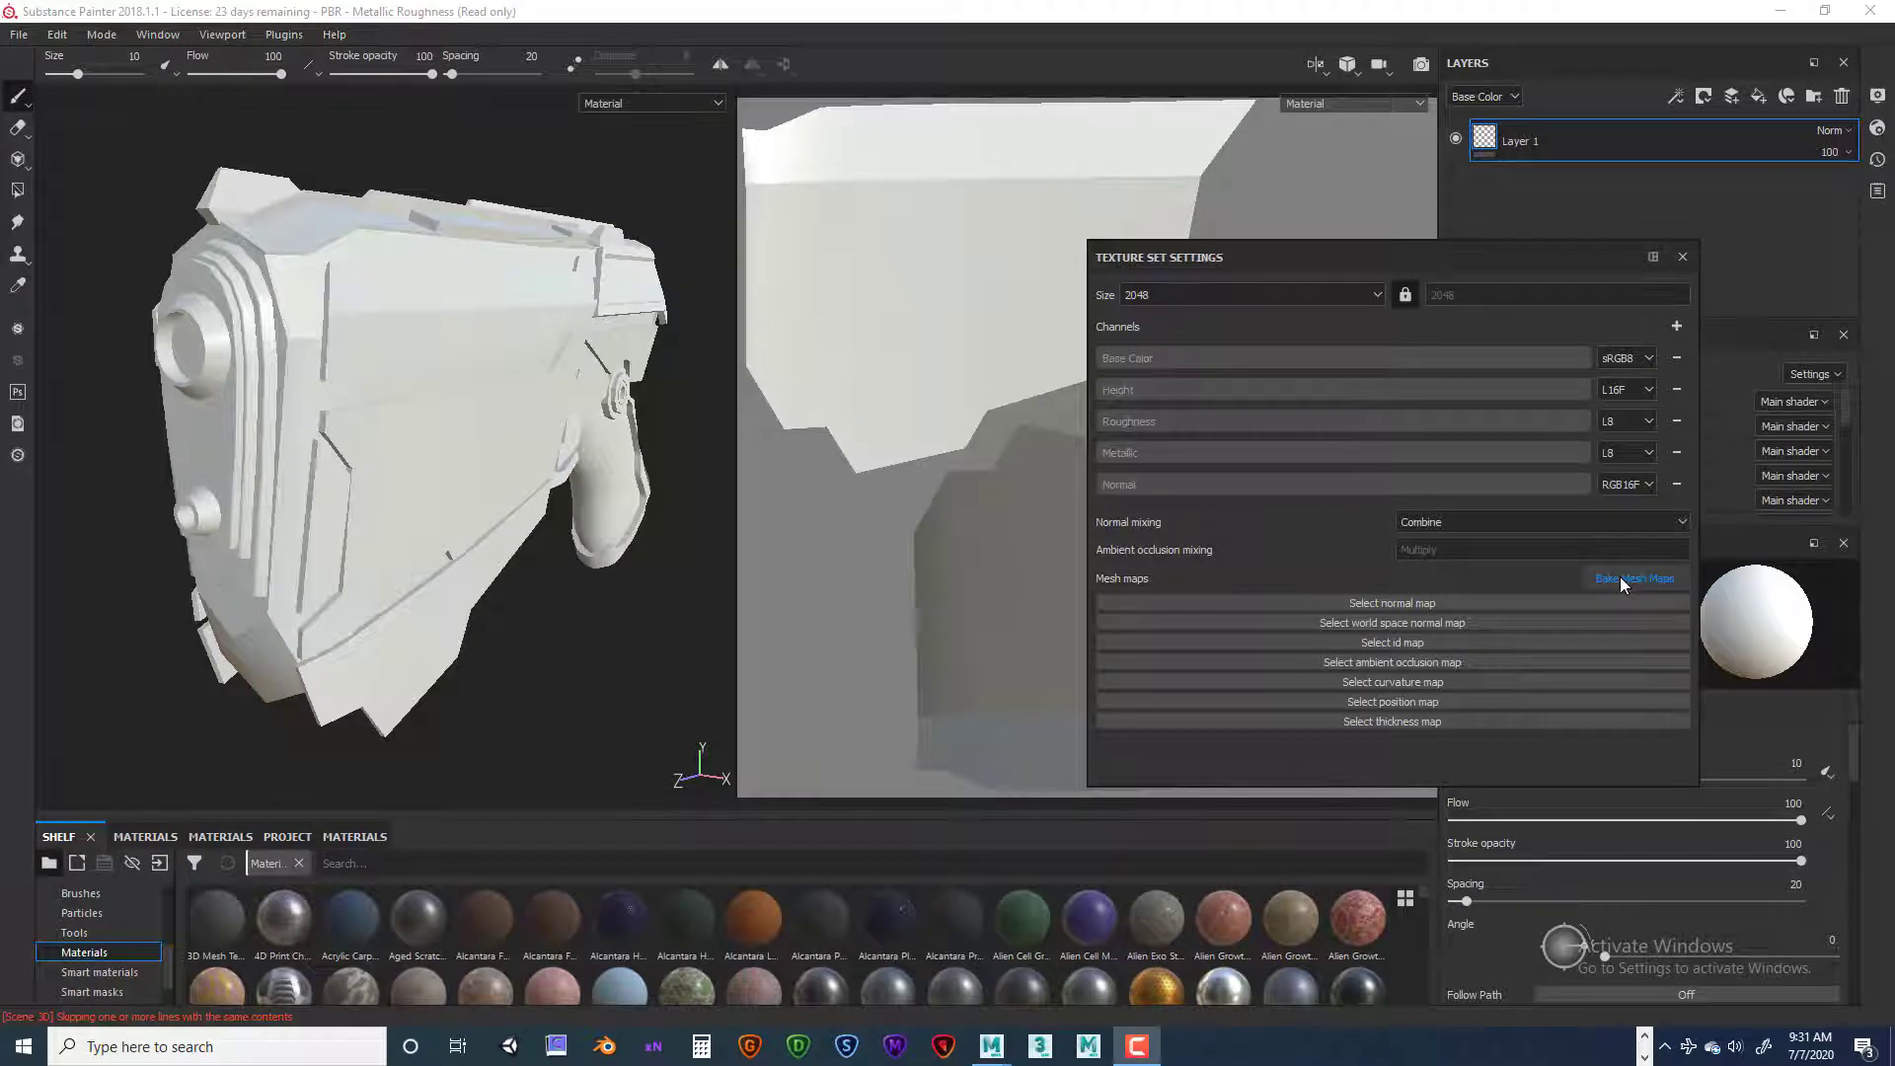
Open the mesh map baking settings and set the output size to 2048
click(1620, 578)
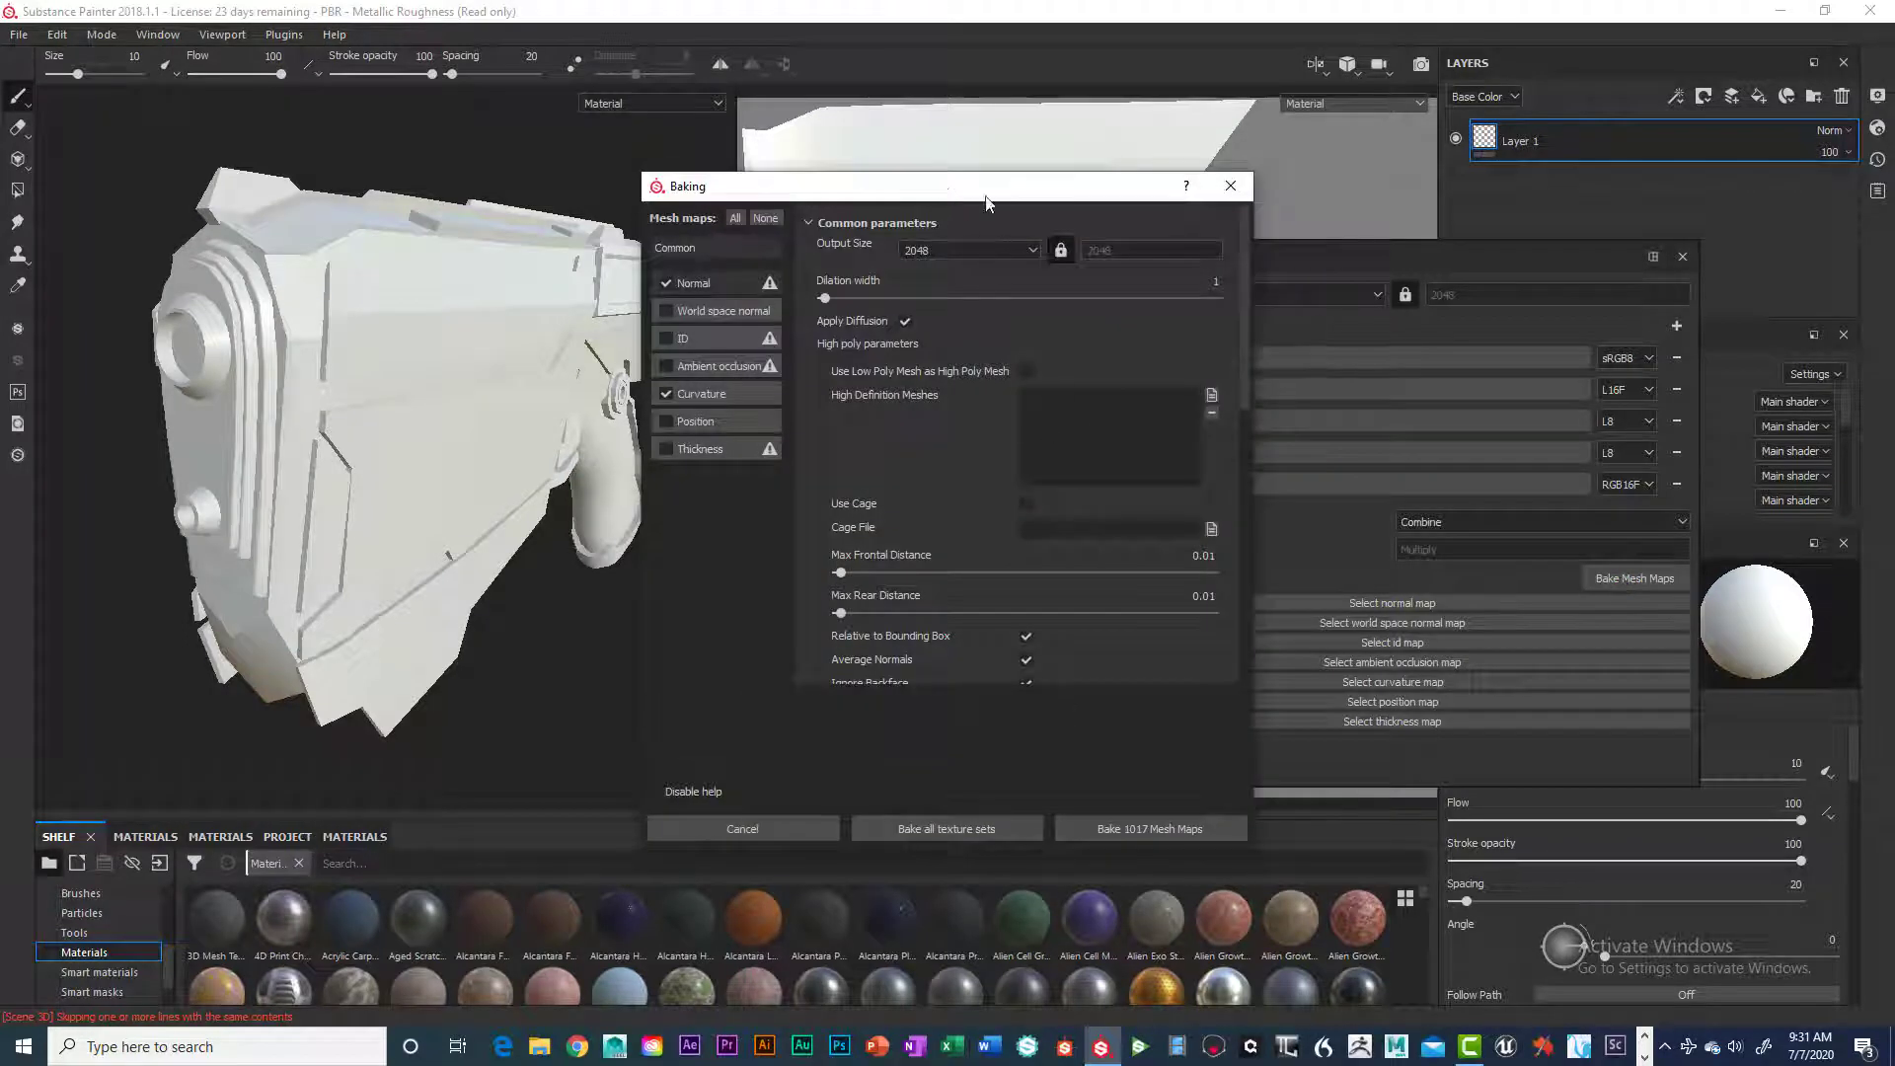
drag(985, 203, 1384, 245)
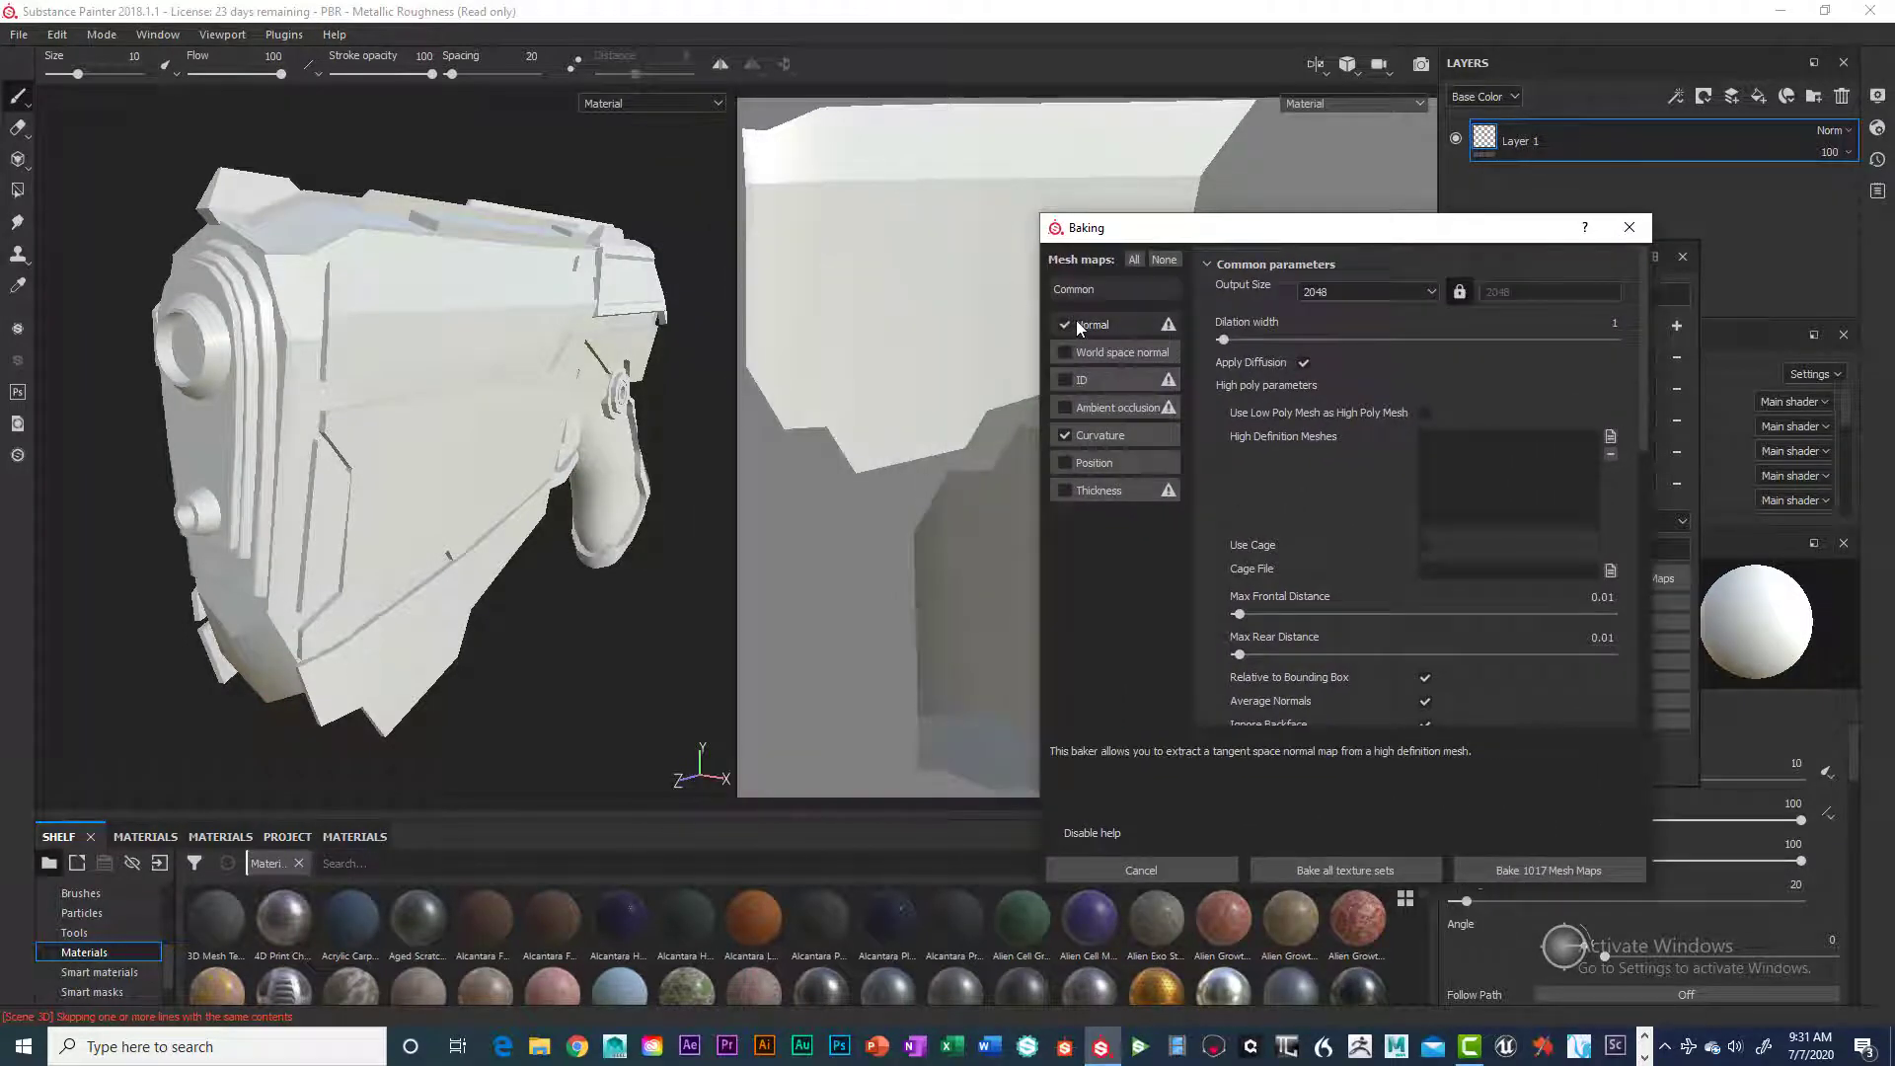
click(1125, 434)
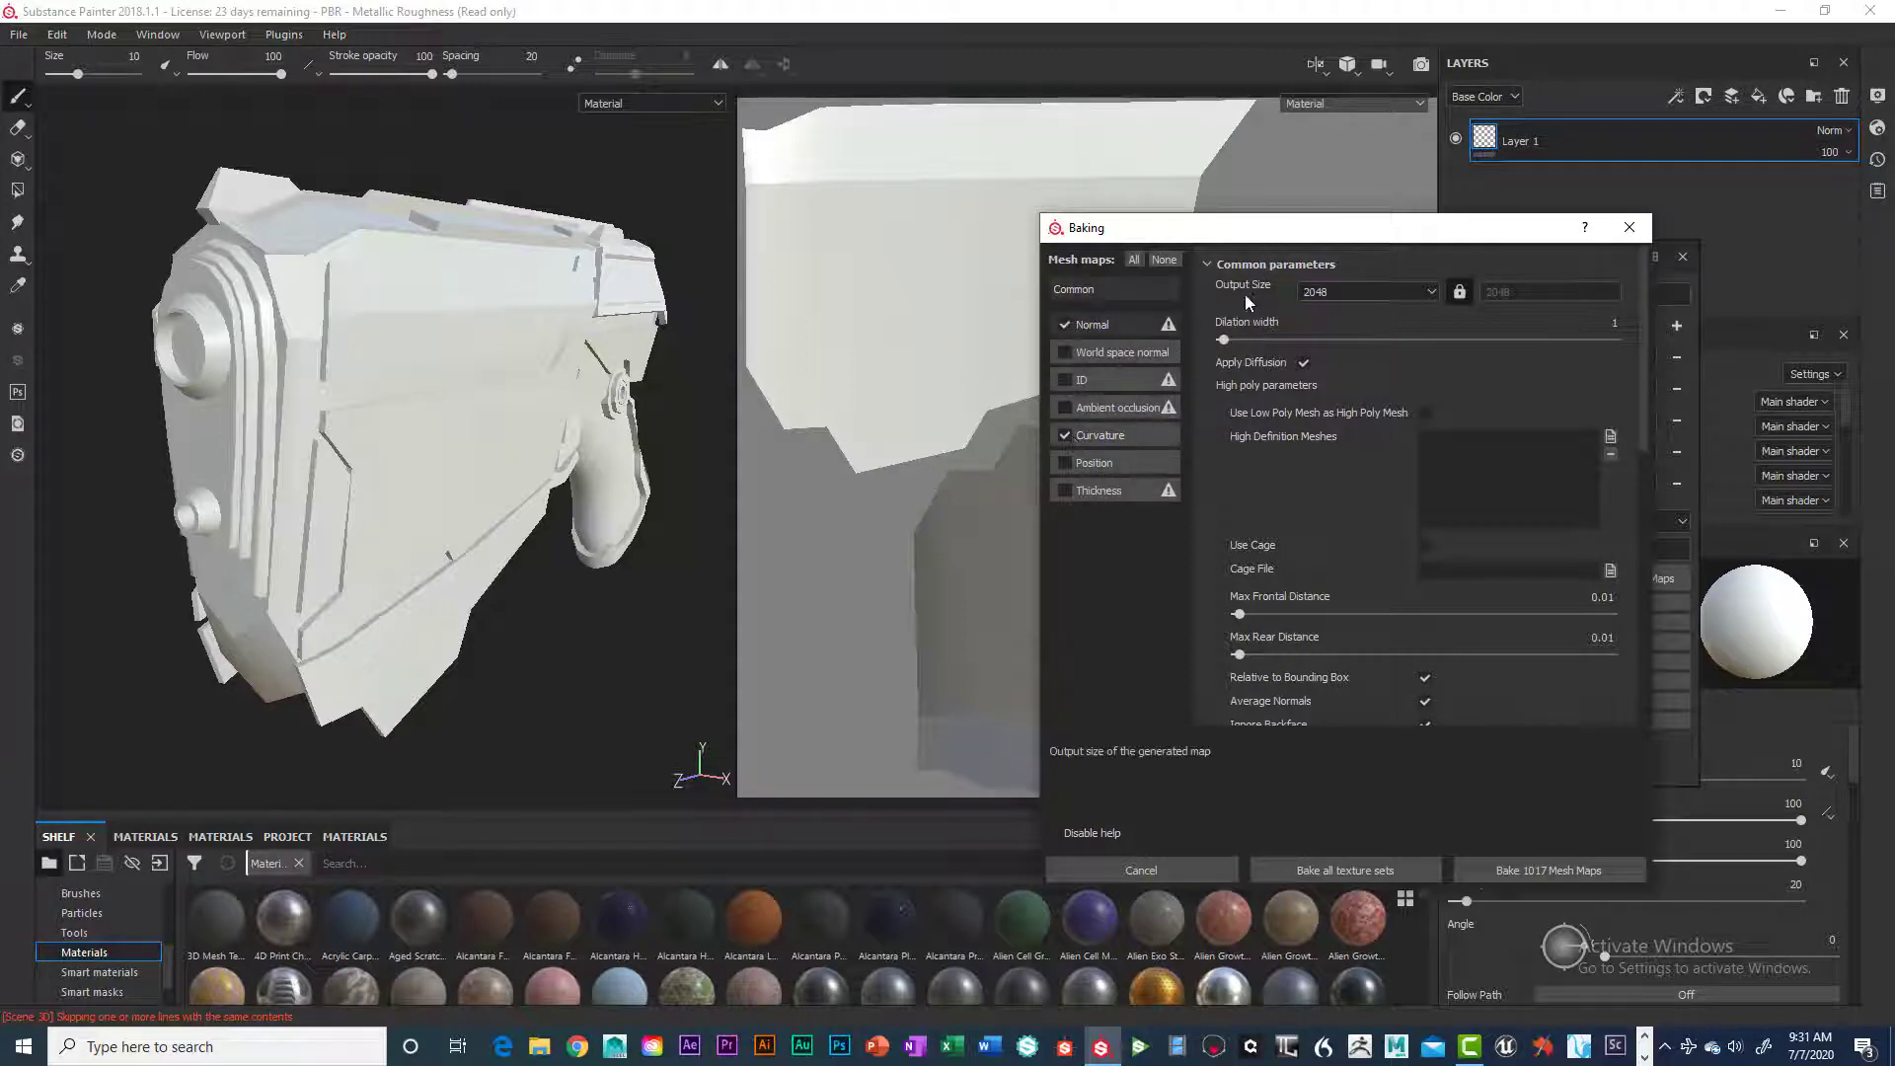
click(1431, 292)
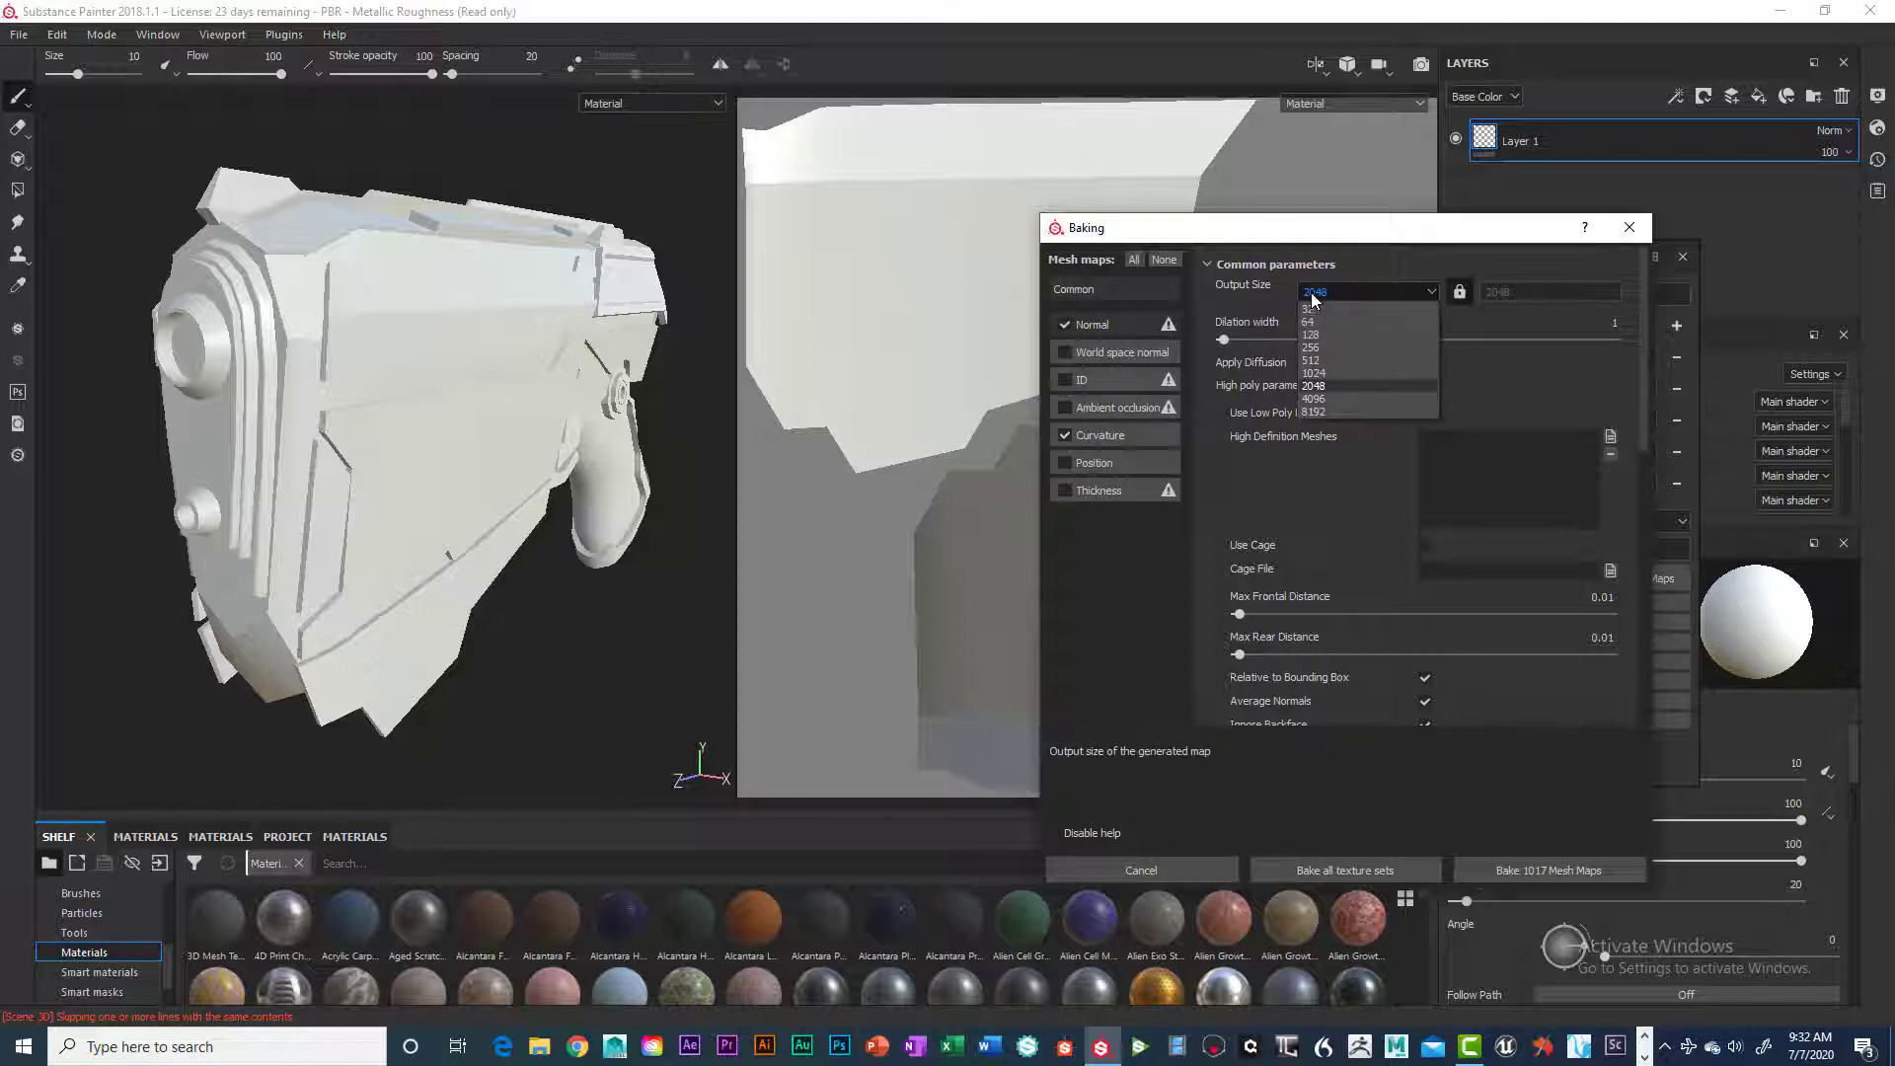
click(1336, 385)
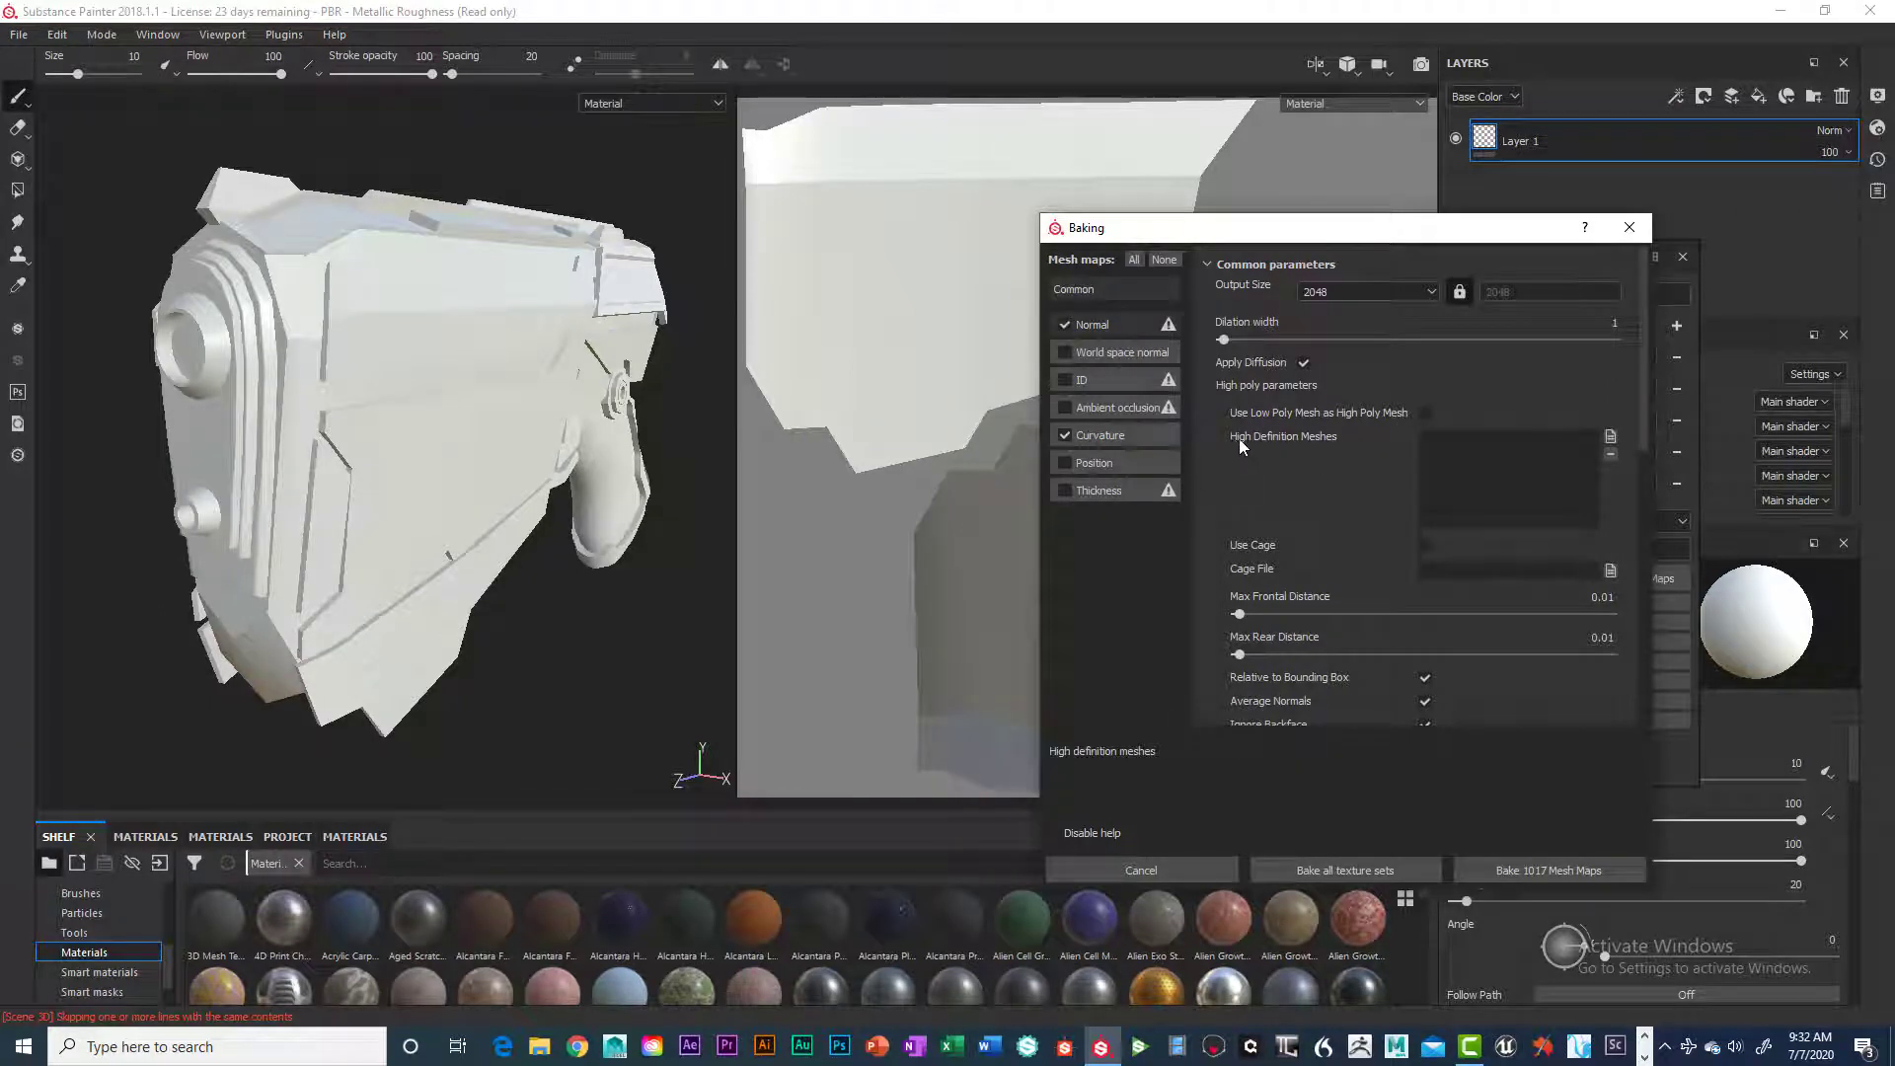
Load JRB_High_Poly from the scenes folder as the high definition mesh for baking
click(1610, 435)
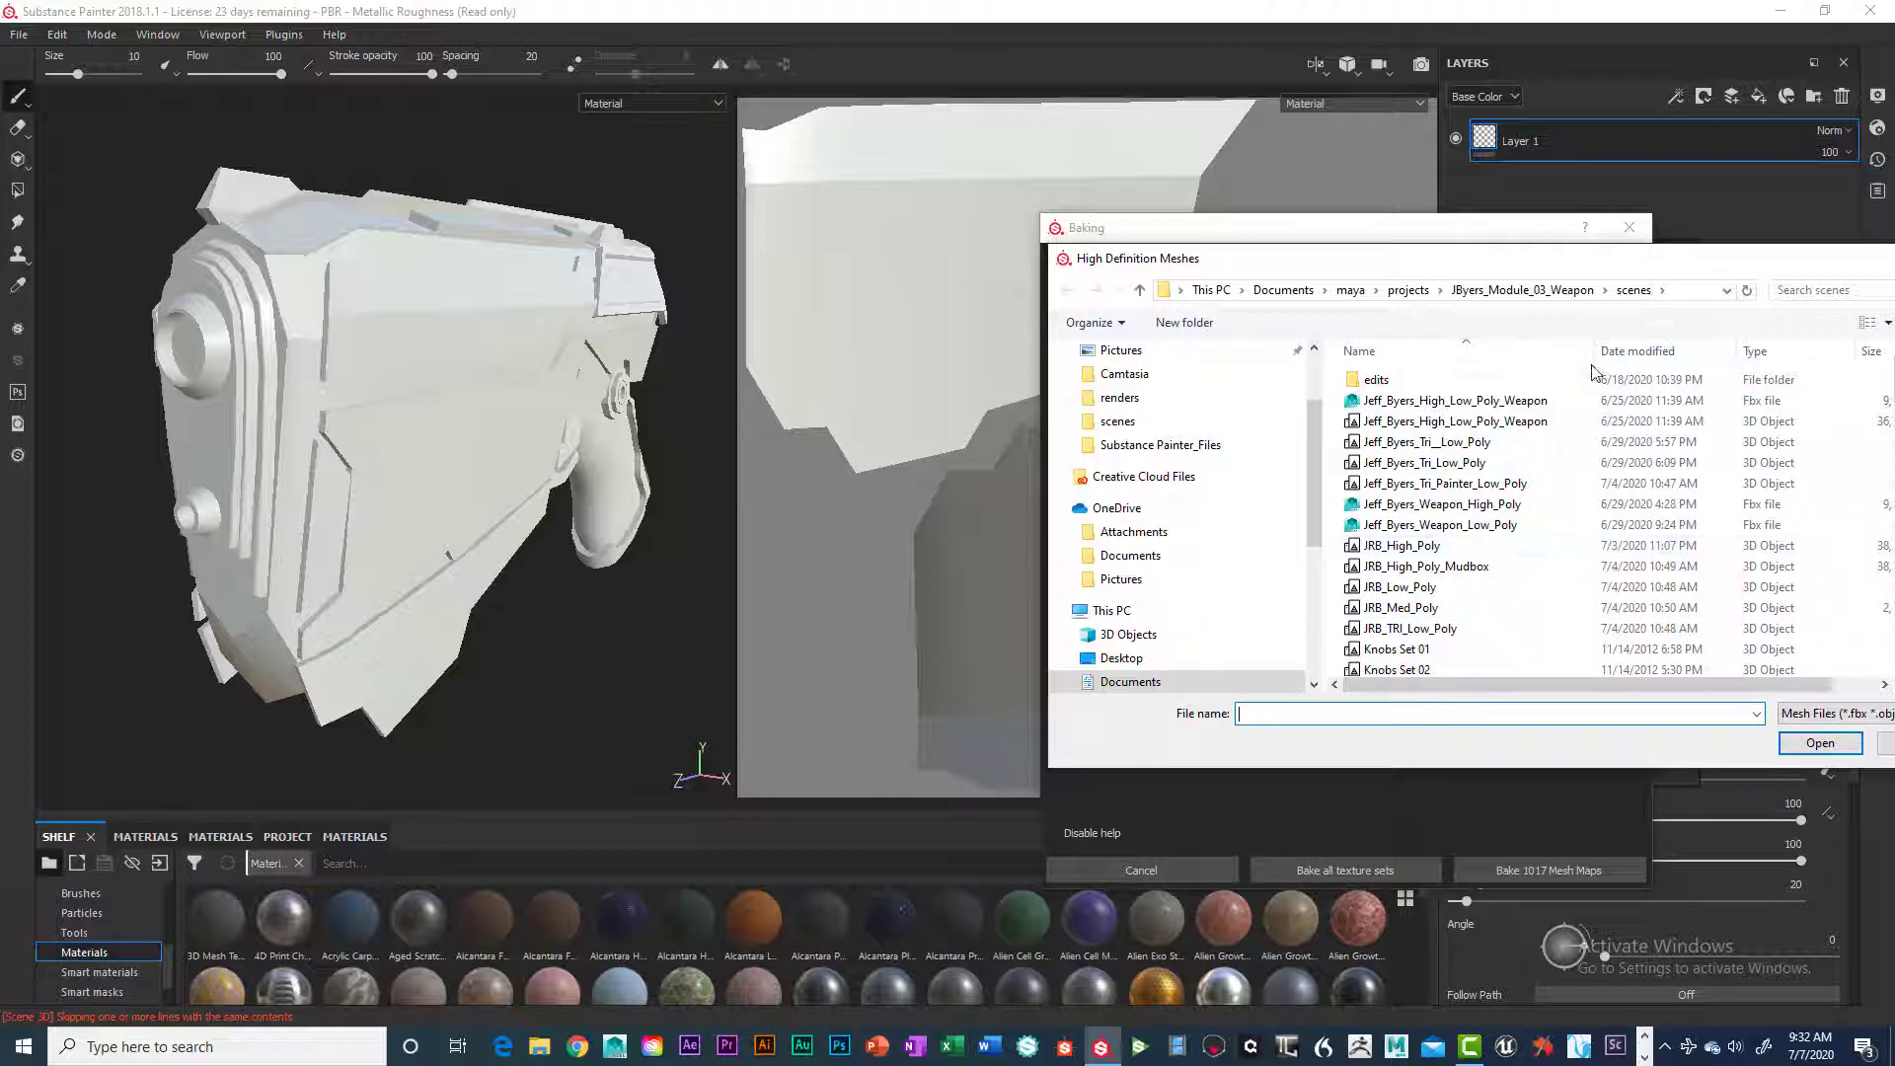
drag(1688, 262, 1464, 257)
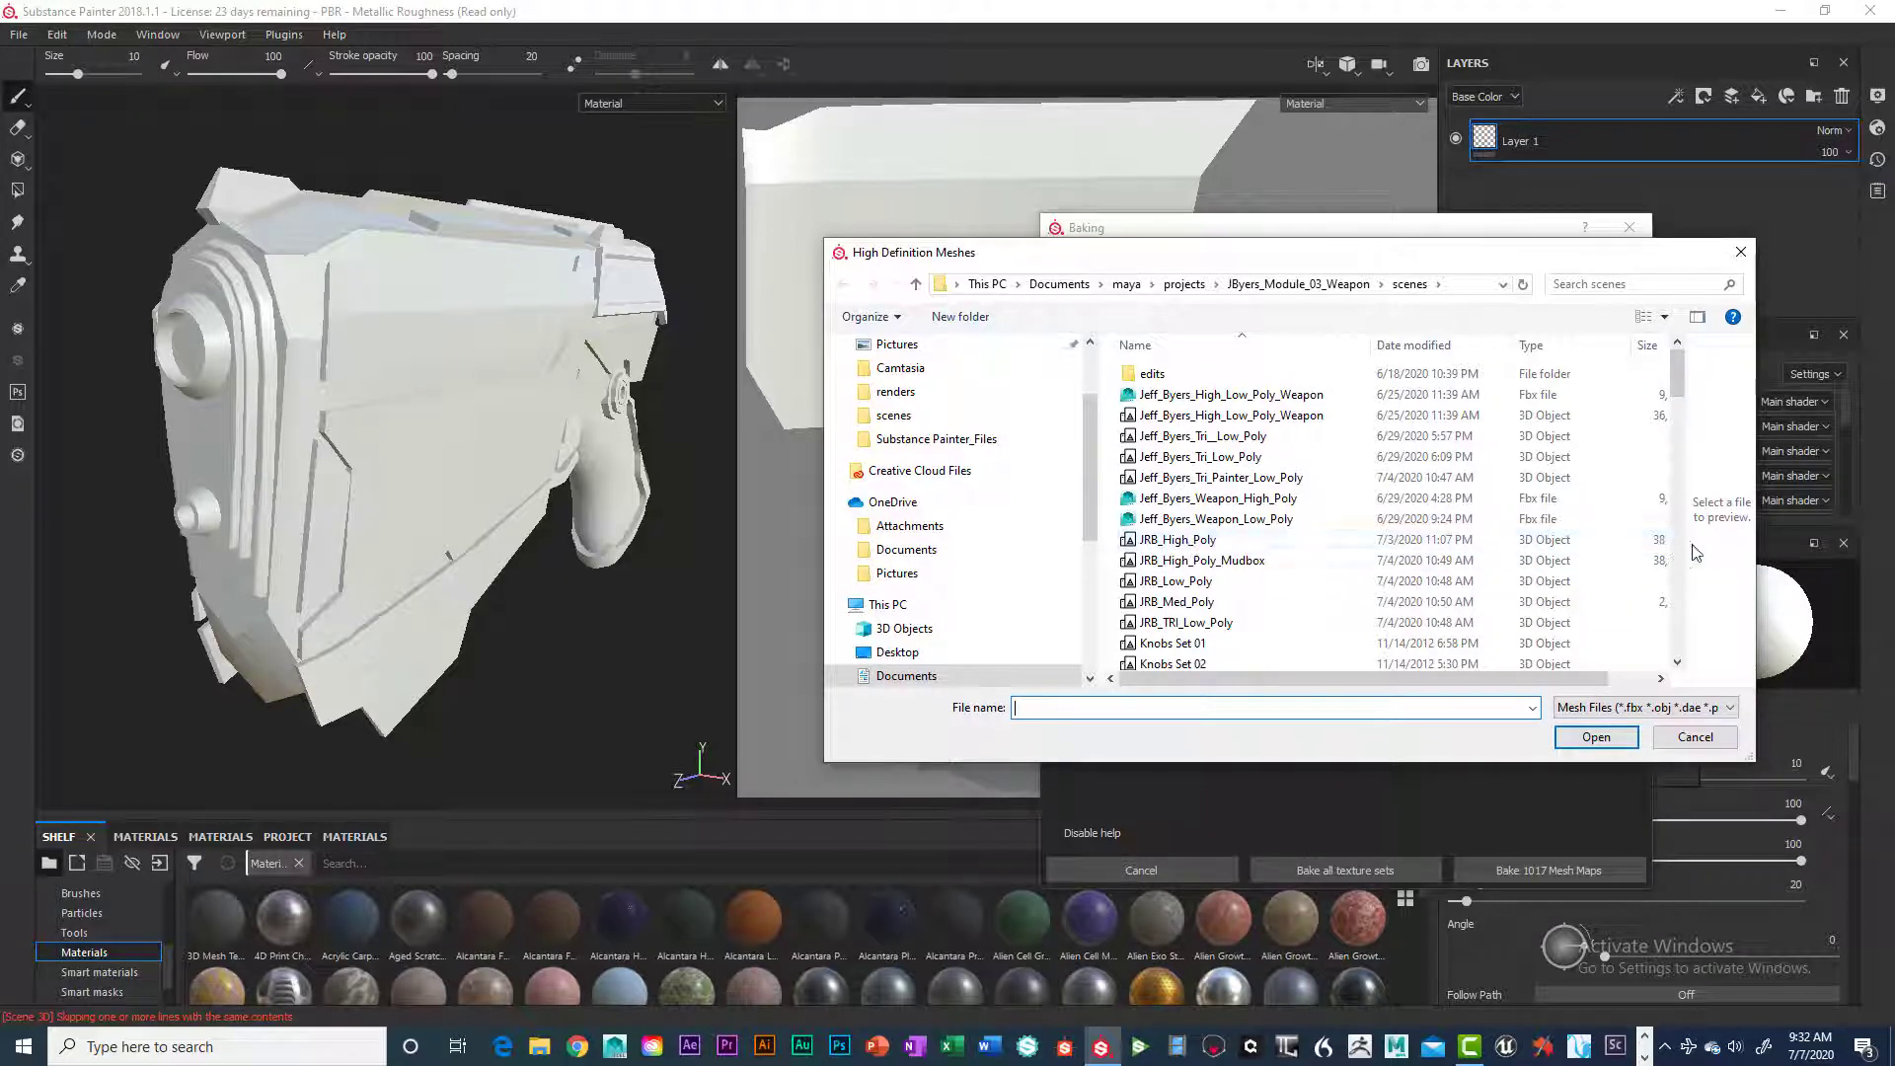
click(1187, 543)
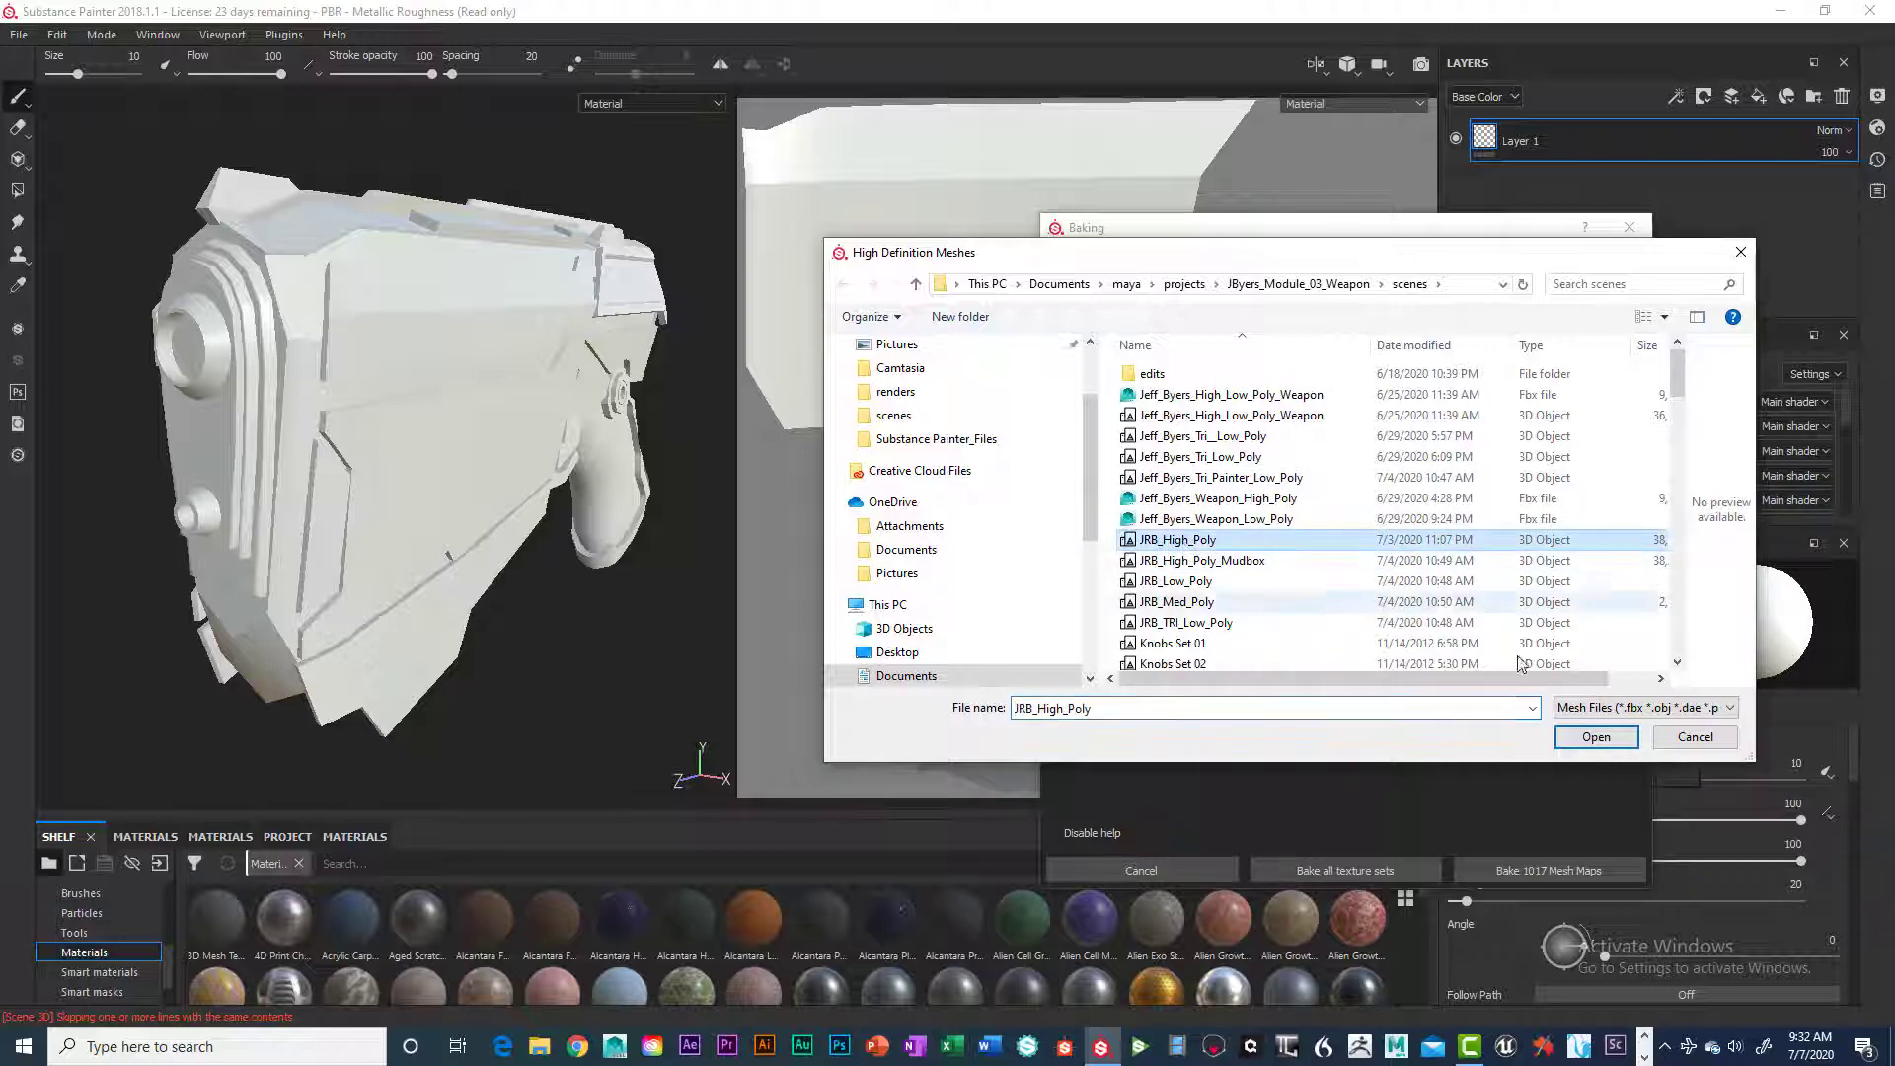
click(1586, 740)
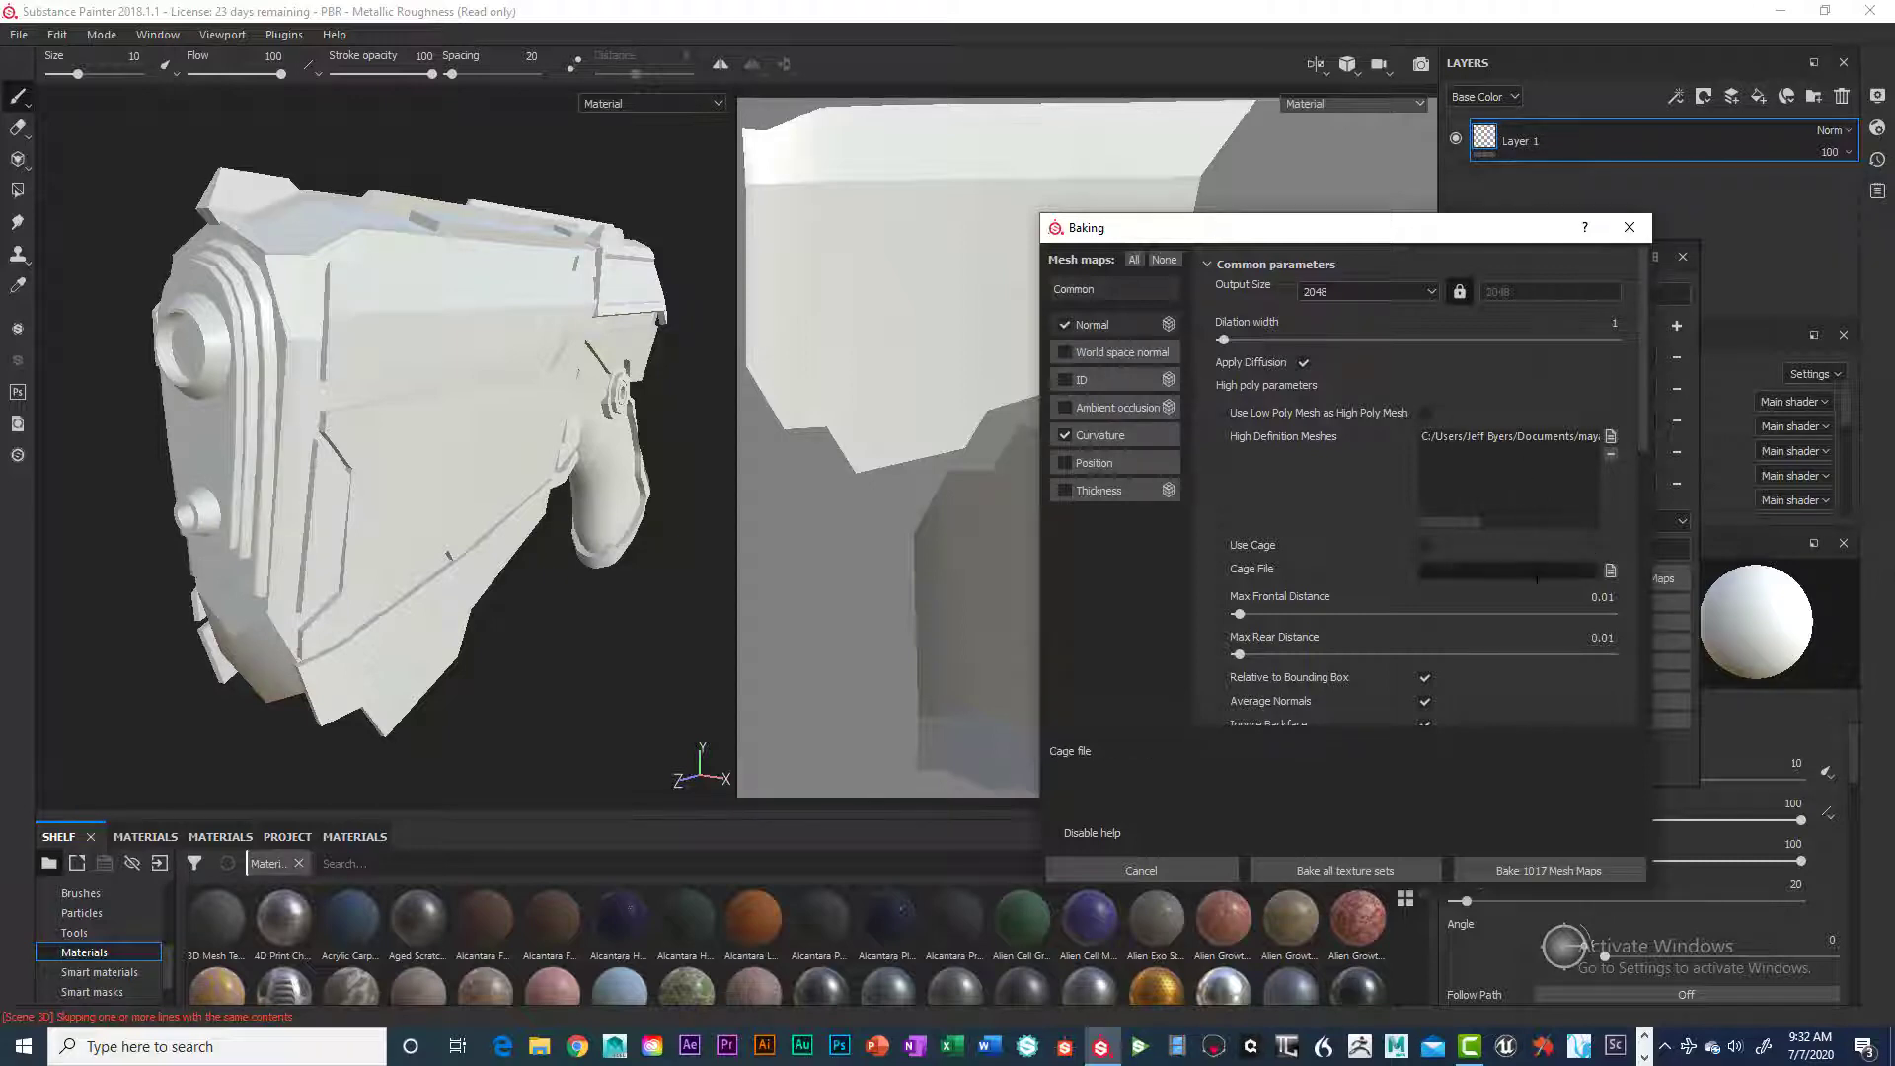
Review the remaining high-poly parameters and bake the Normal and Curvature mesh maps for all texture sets
scroll(1532, 659, down, 4)
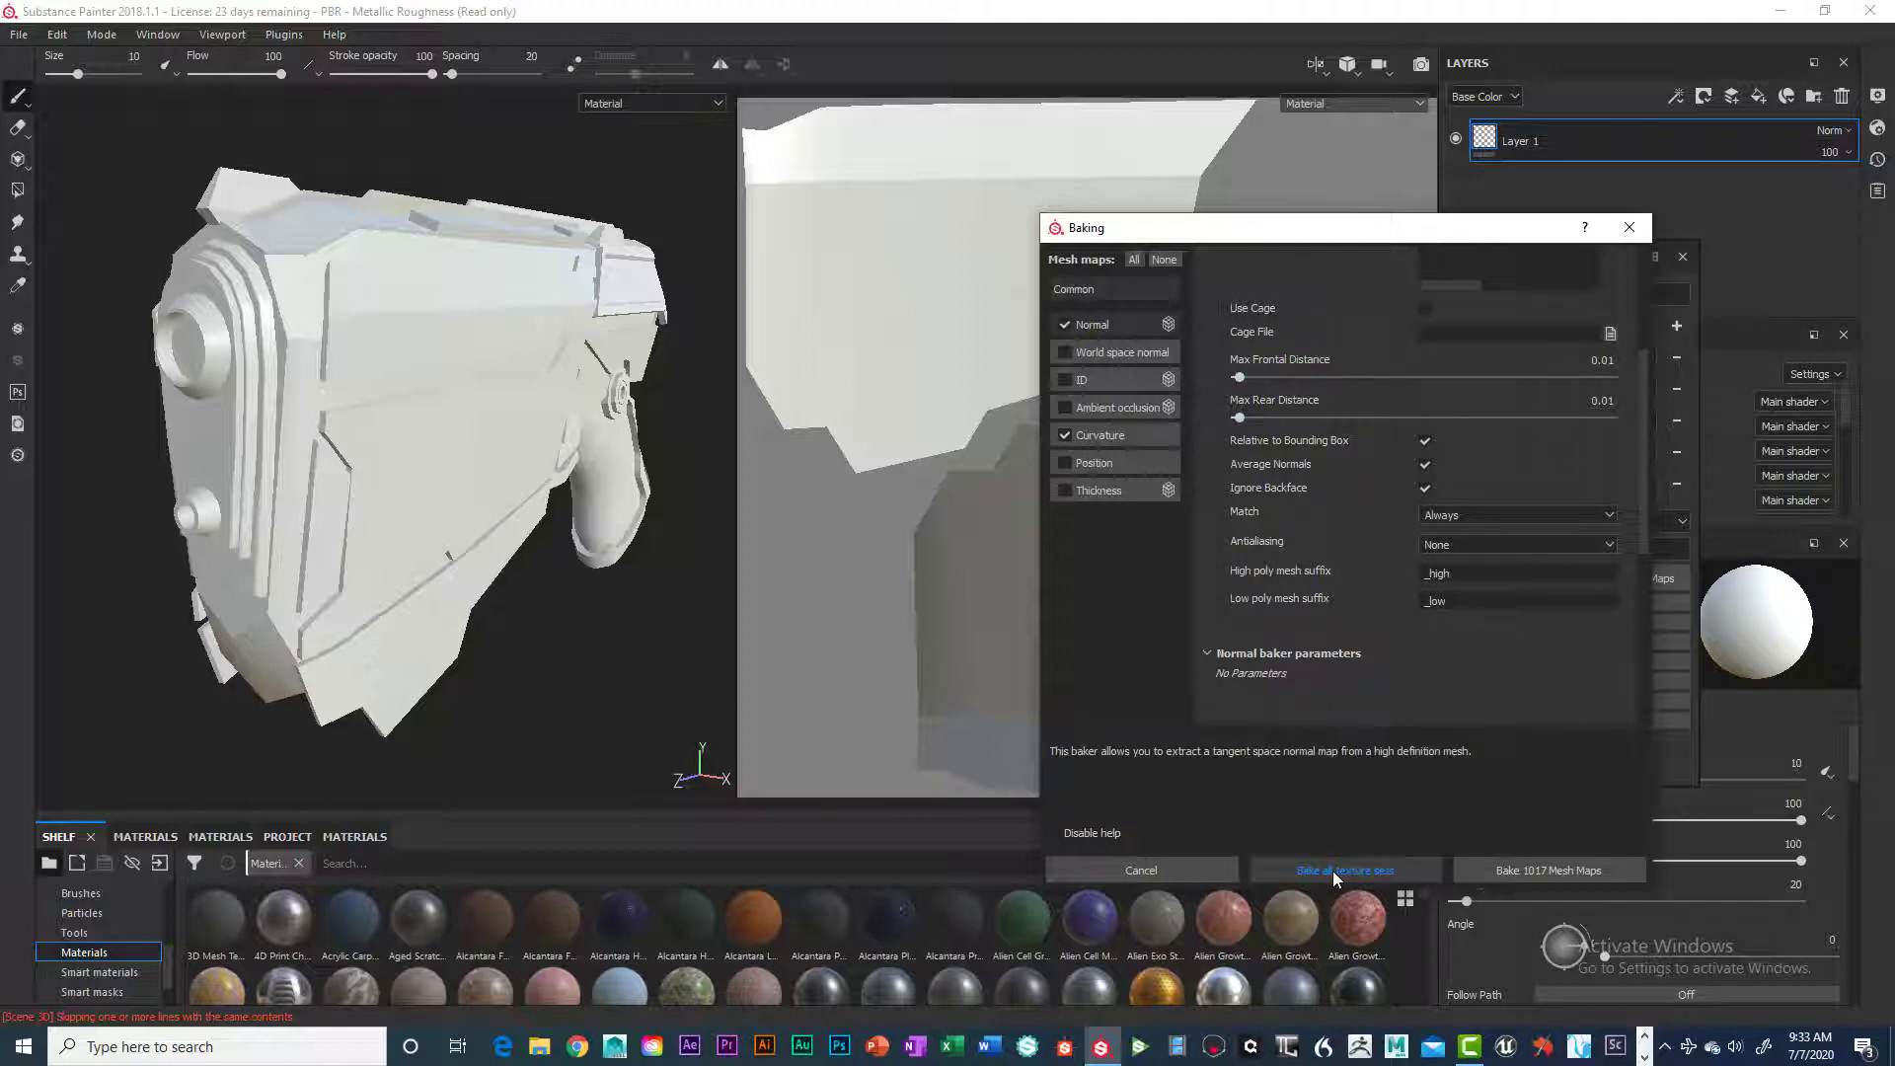
drag(1395, 241, 1593, 194)
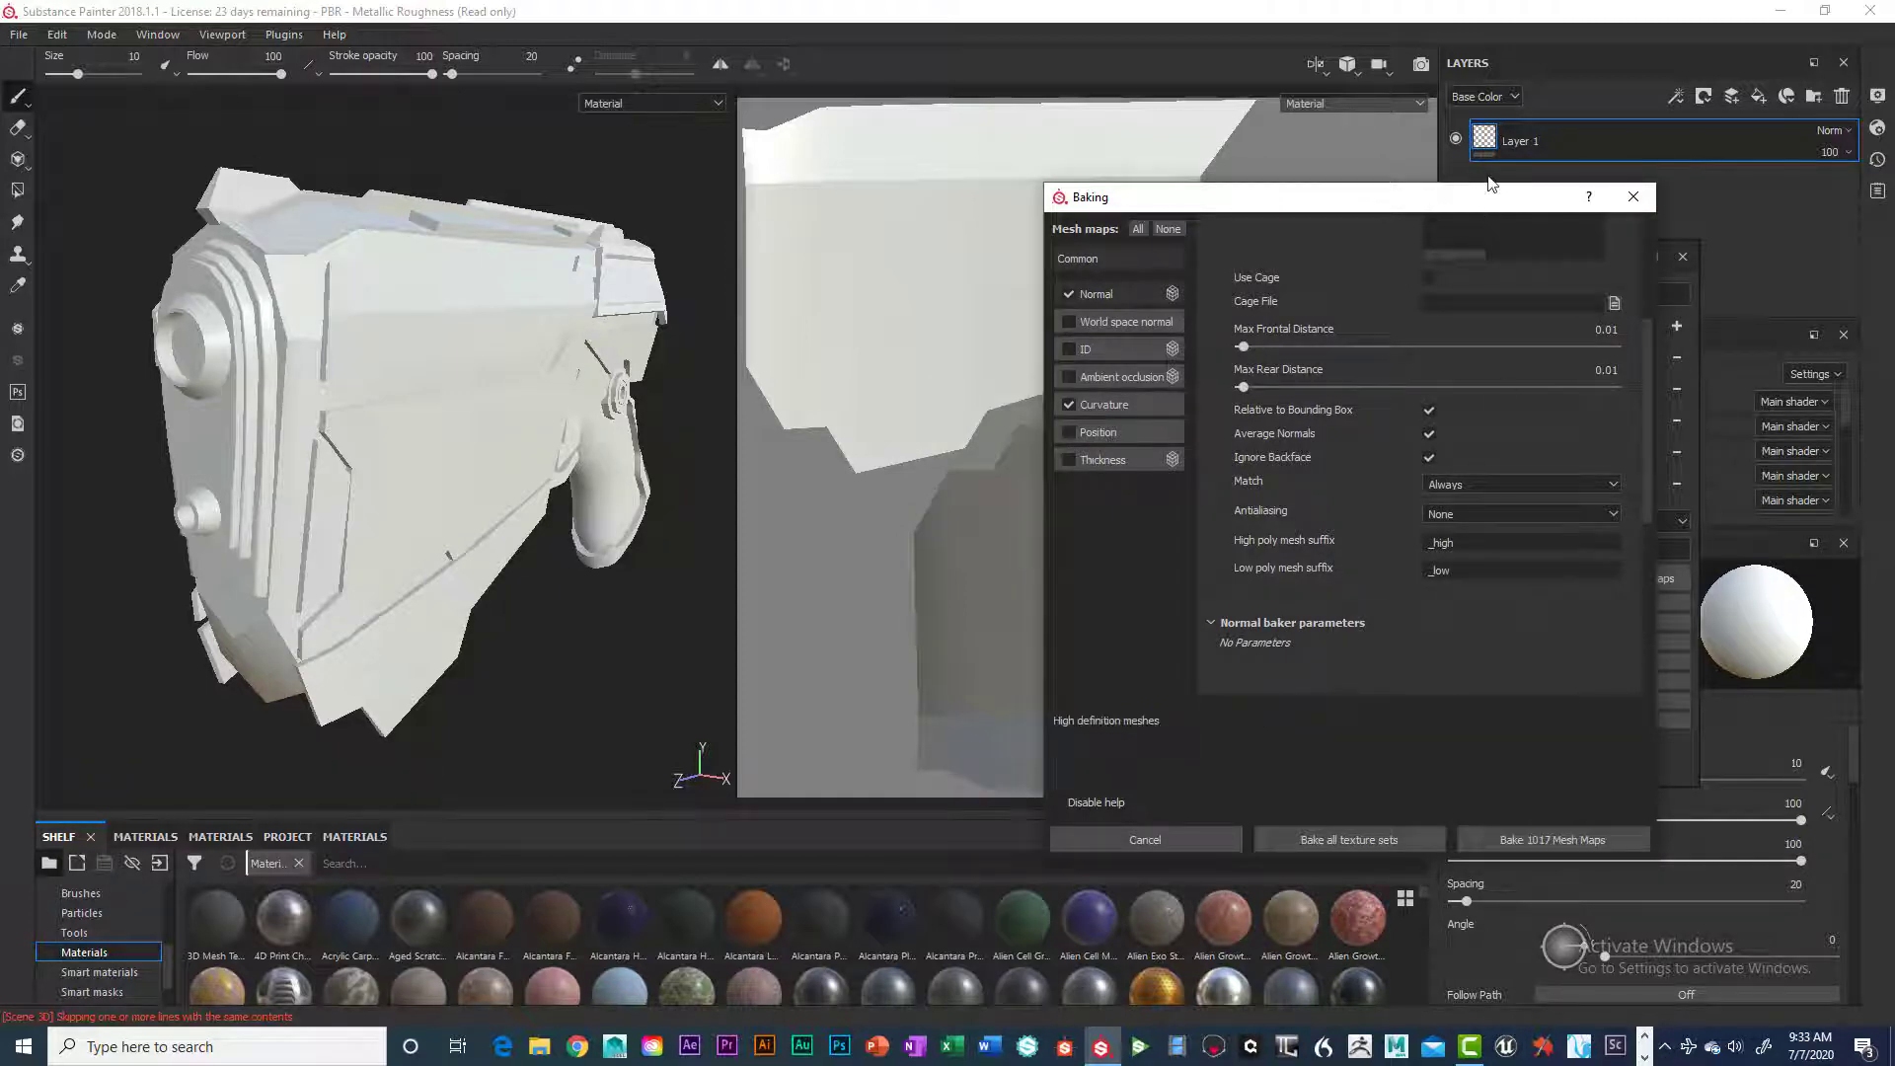
drag(1489, 208, 1429, 201)
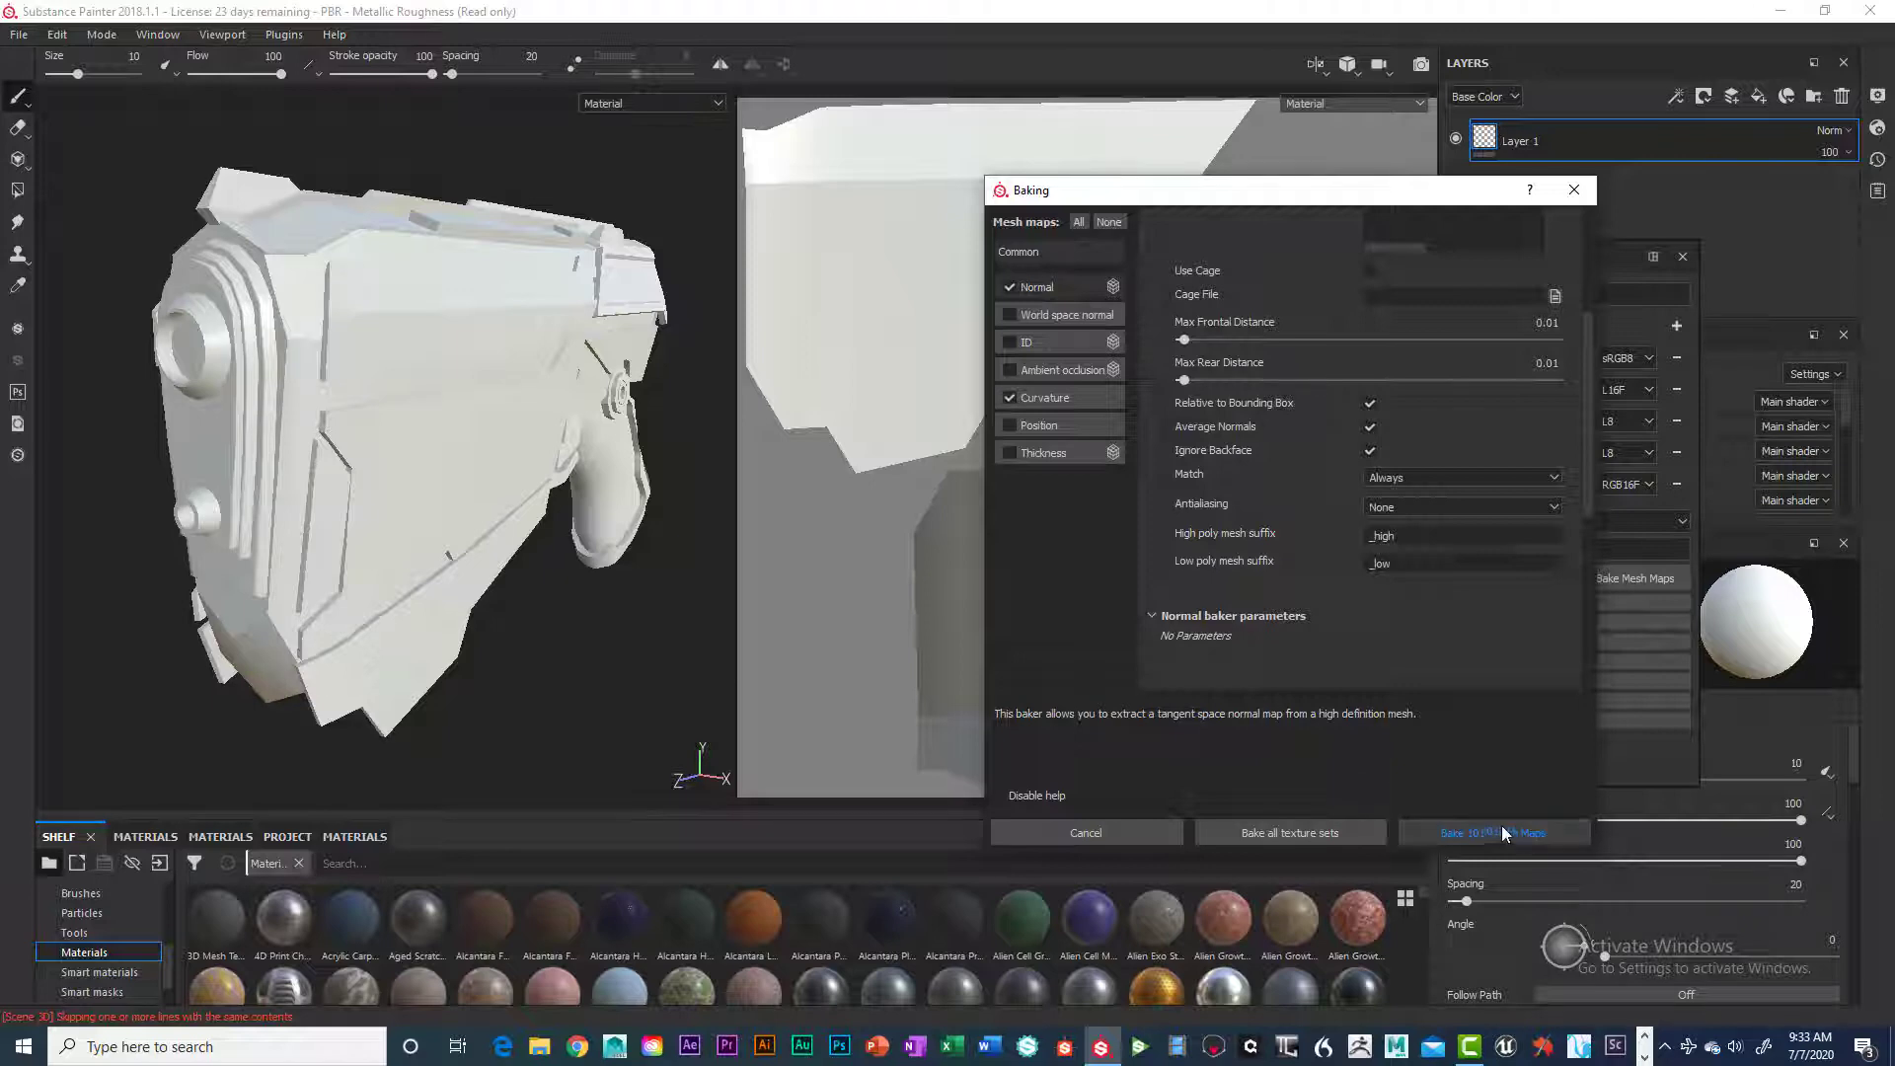
click(1279, 832)
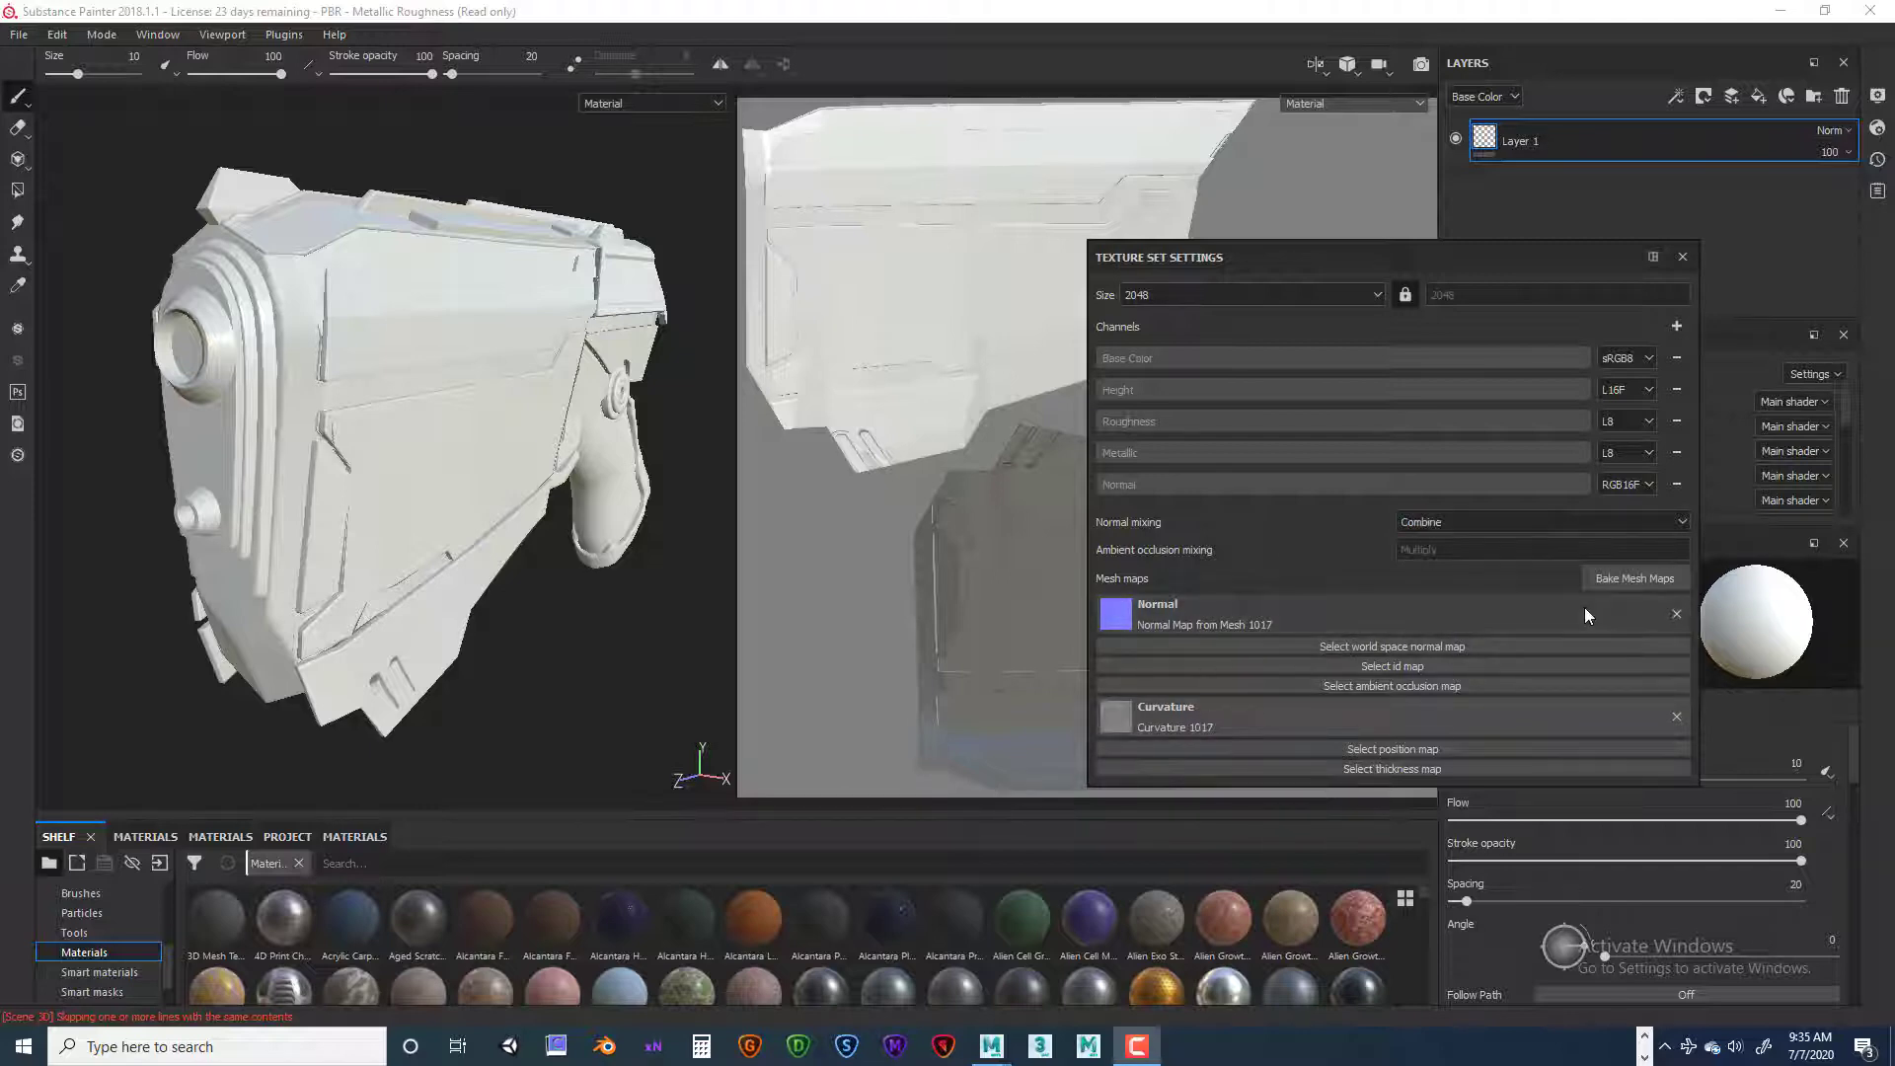
Move the texture set settings clear of the 3D view and examine the baked detail on the weapon's upper front section
drag(1386, 259, 1103, 212)
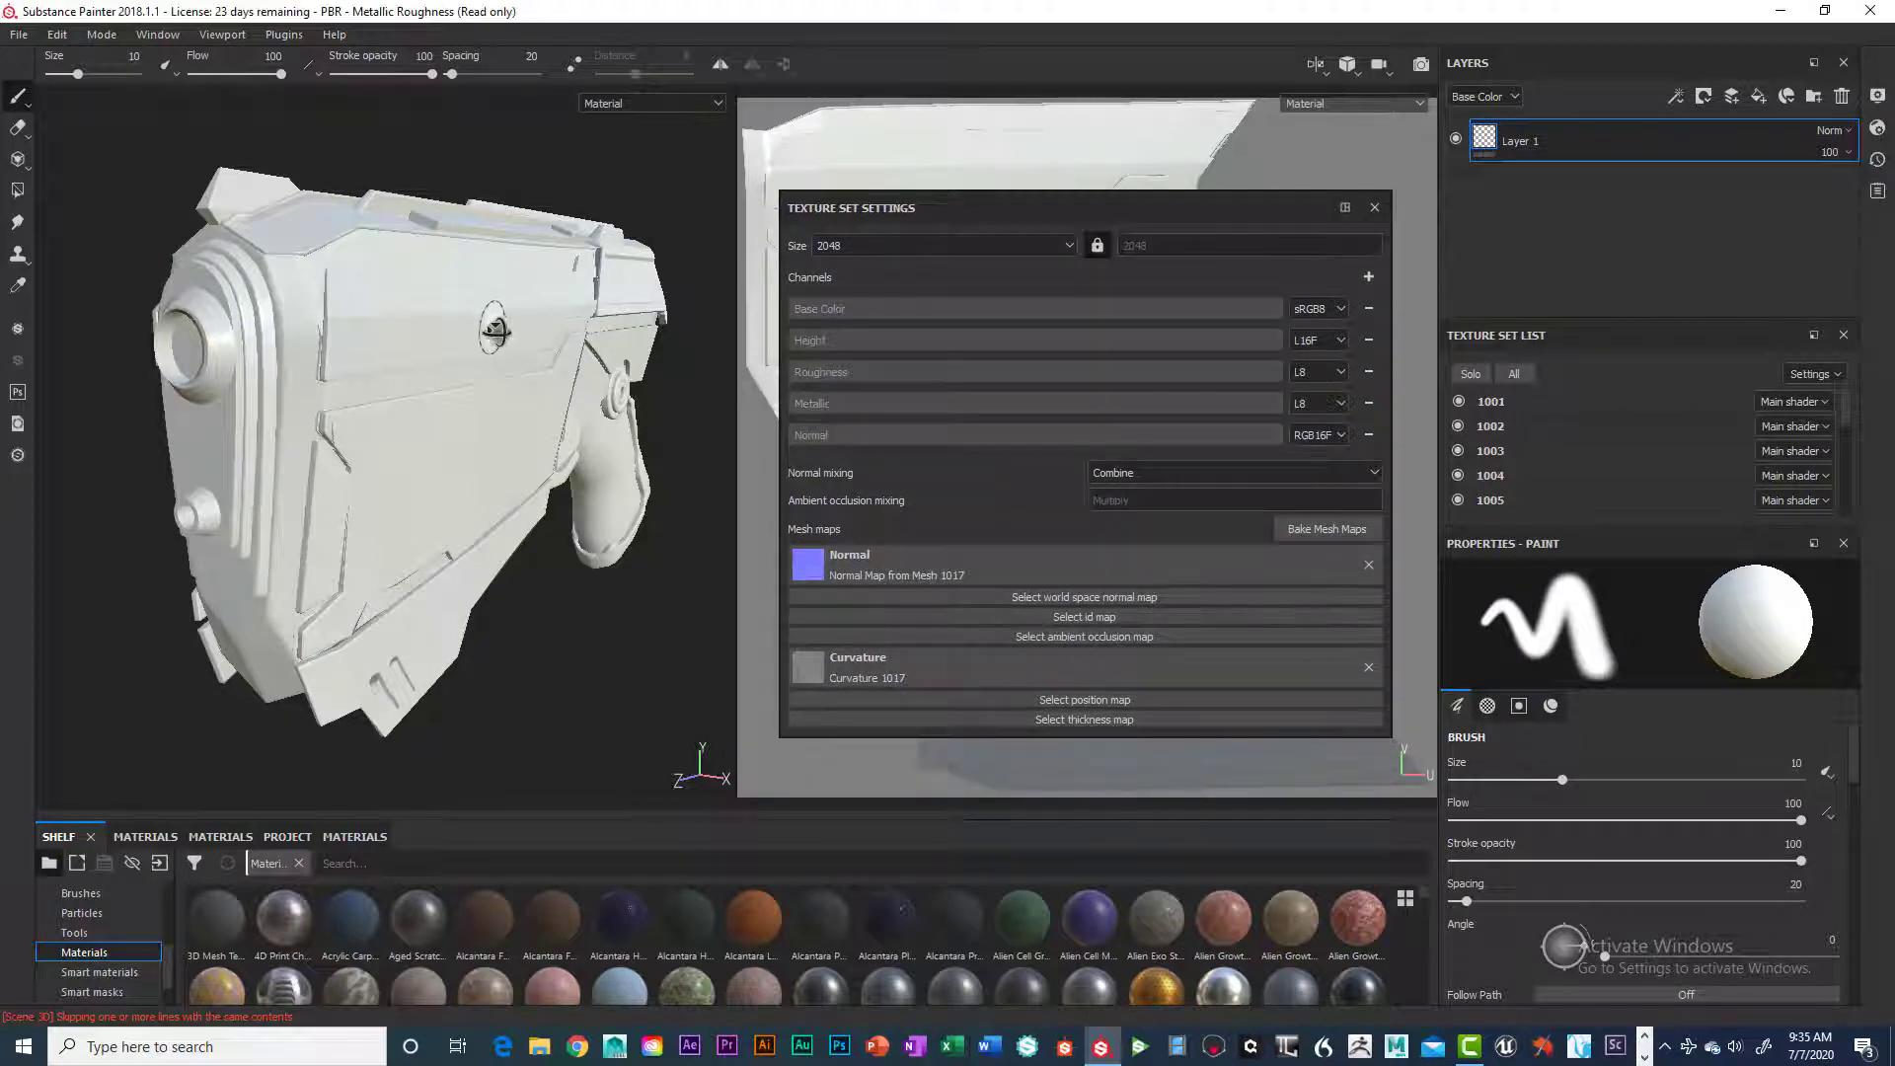
alt+drag(494, 324, 511, 419)
scroll(501, 344, down, 2)
scroll(502, 341, up, 4)
alt+middle_drag(511, 420, 529, 405)
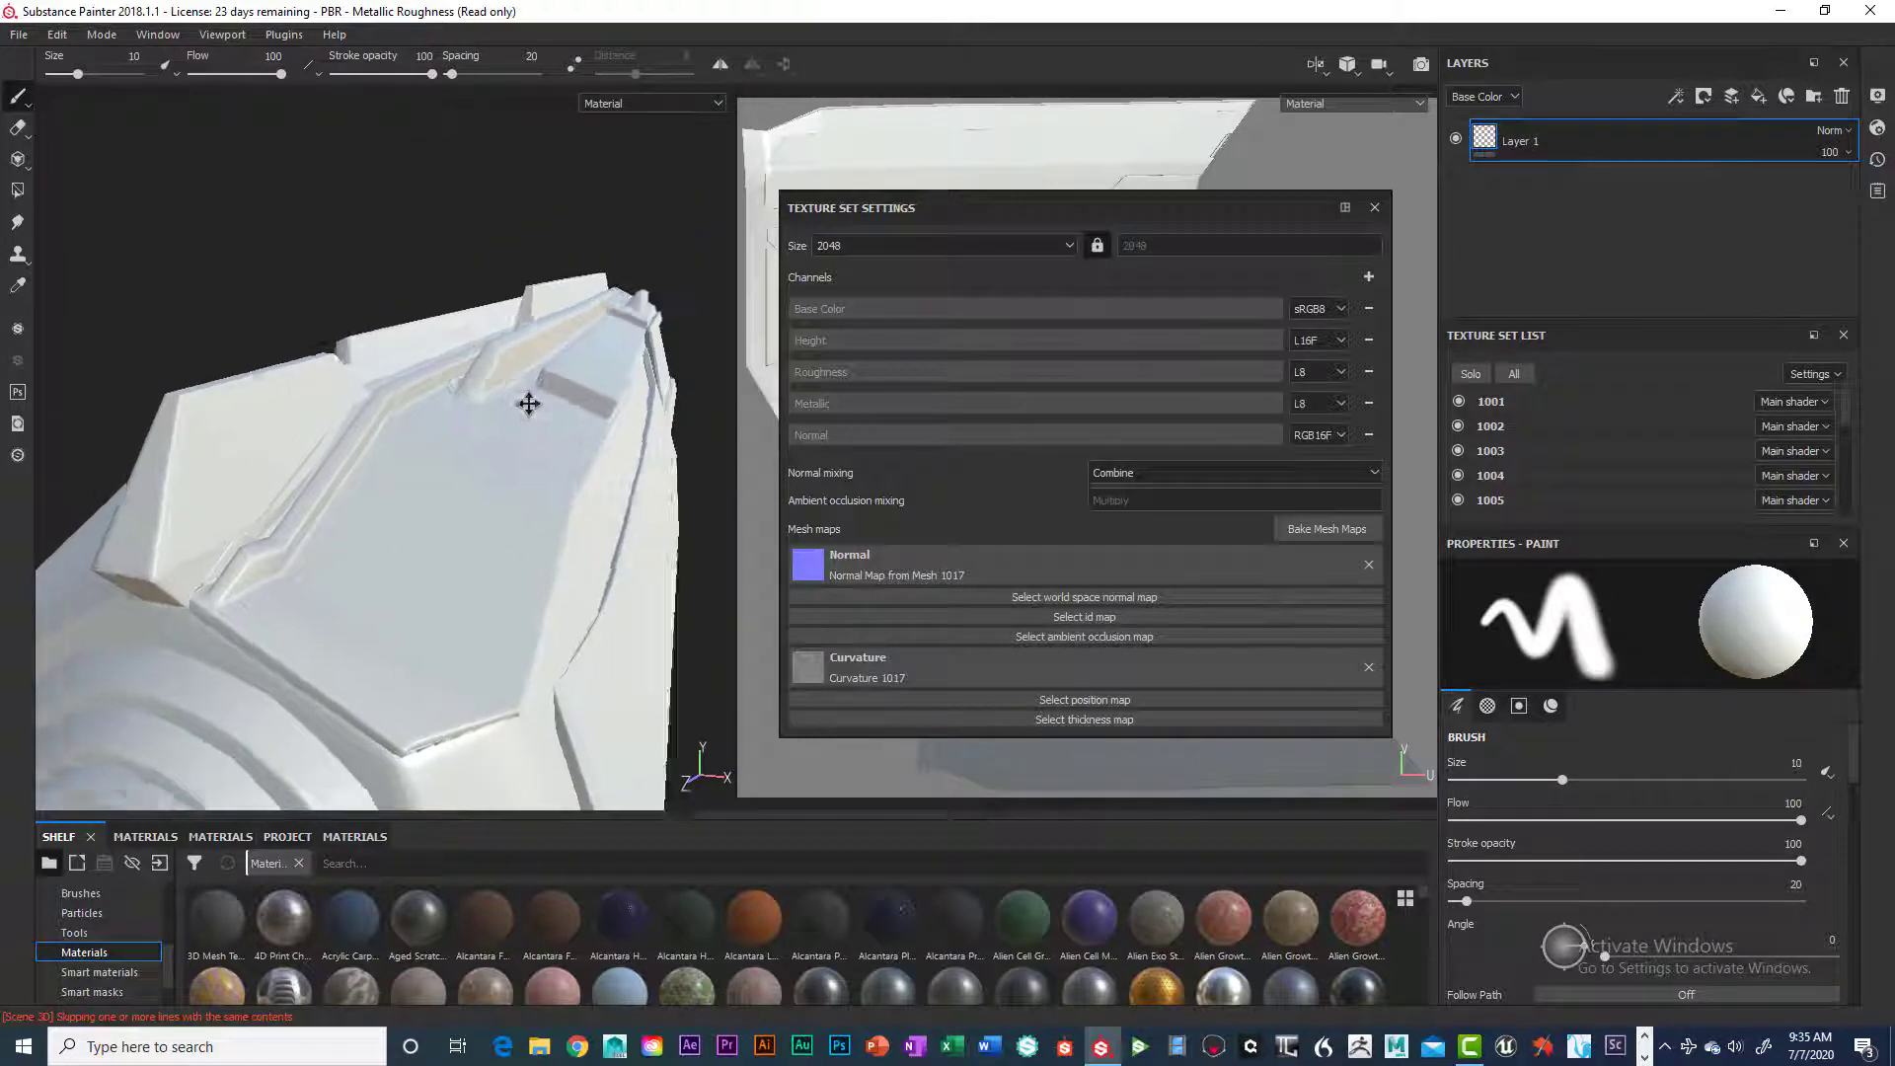
alt+drag(529, 406, 542, 394)
alt+right_drag(542, 394, 636, 402)
alt+middle_drag(499, 373, 531, 363)
alt+drag(531, 363, 525, 376)
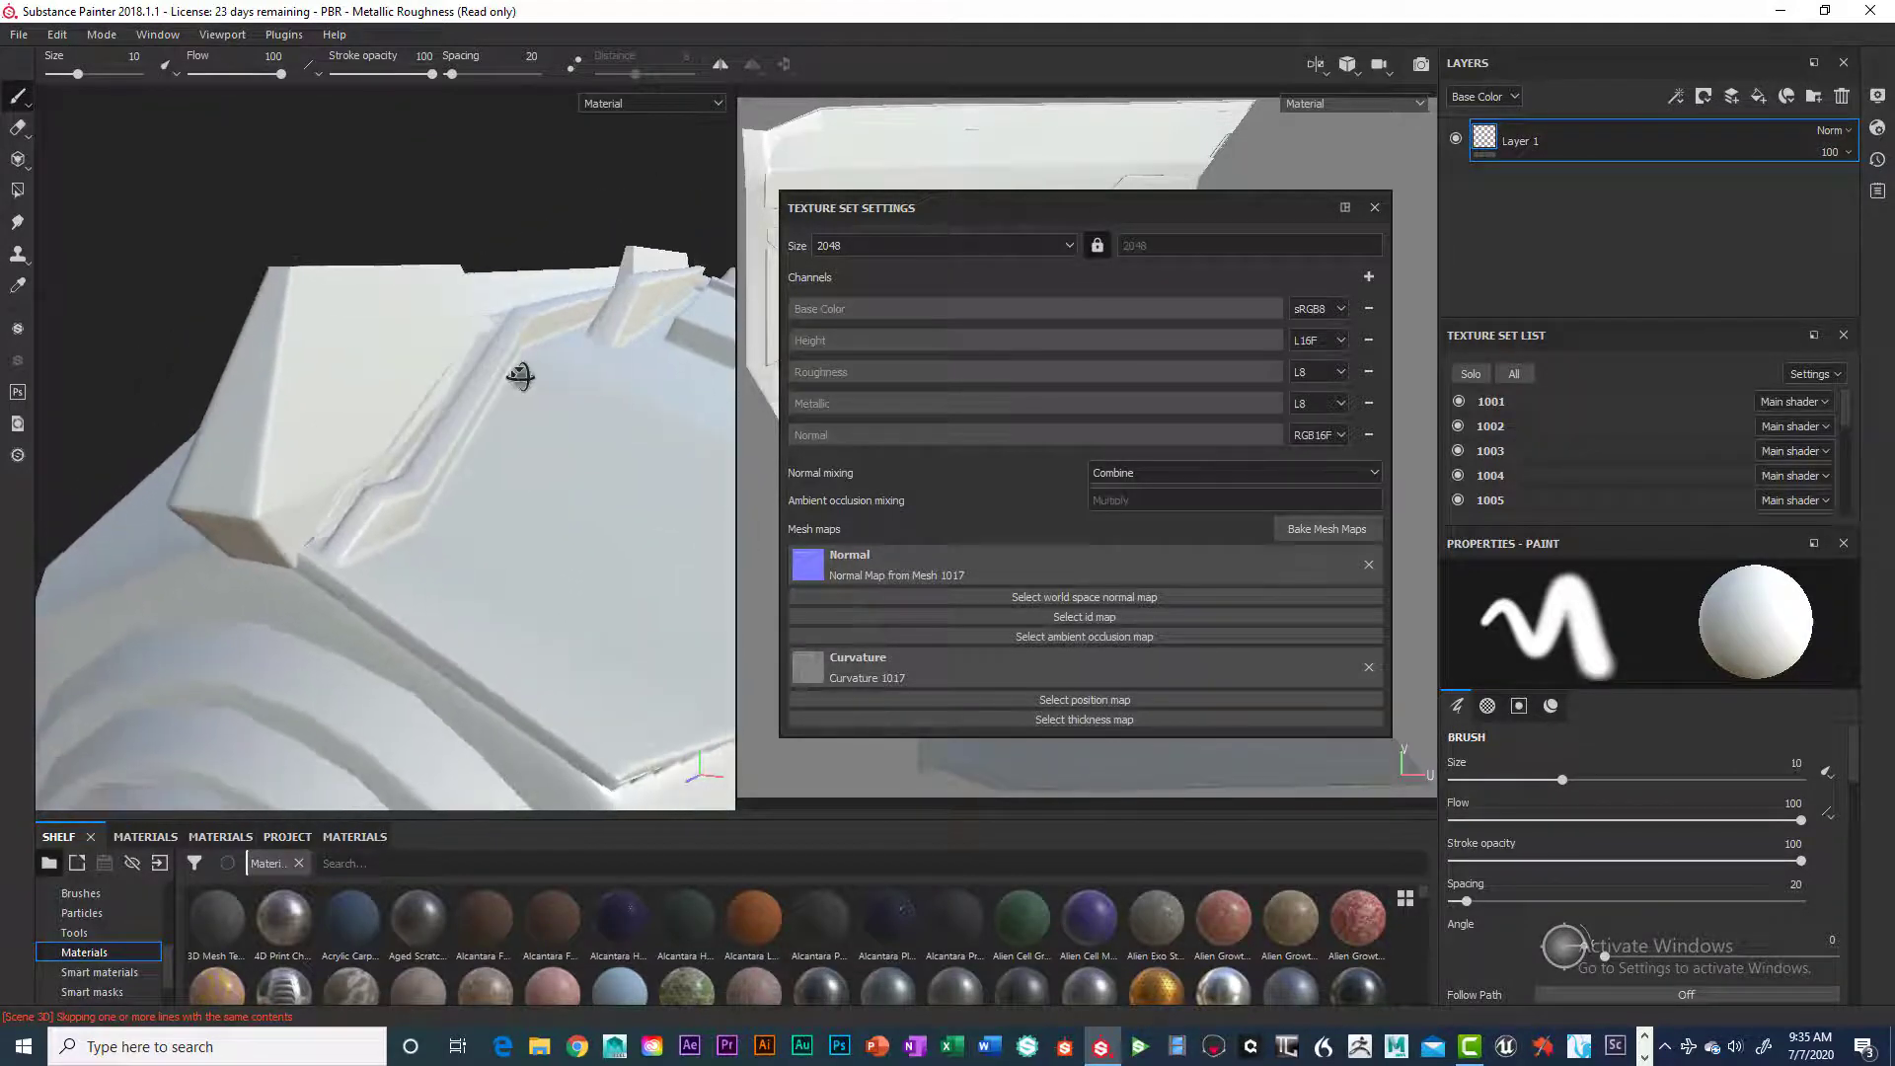
mouse_move(301, 469)
alt+mouse_down()
mouse_move(622, 436)
mouse_move(500, 402)
mouse_move(543, 567)
mouse_move(491, 436)
mouse_move(550, 453)
alt+mouse_up()
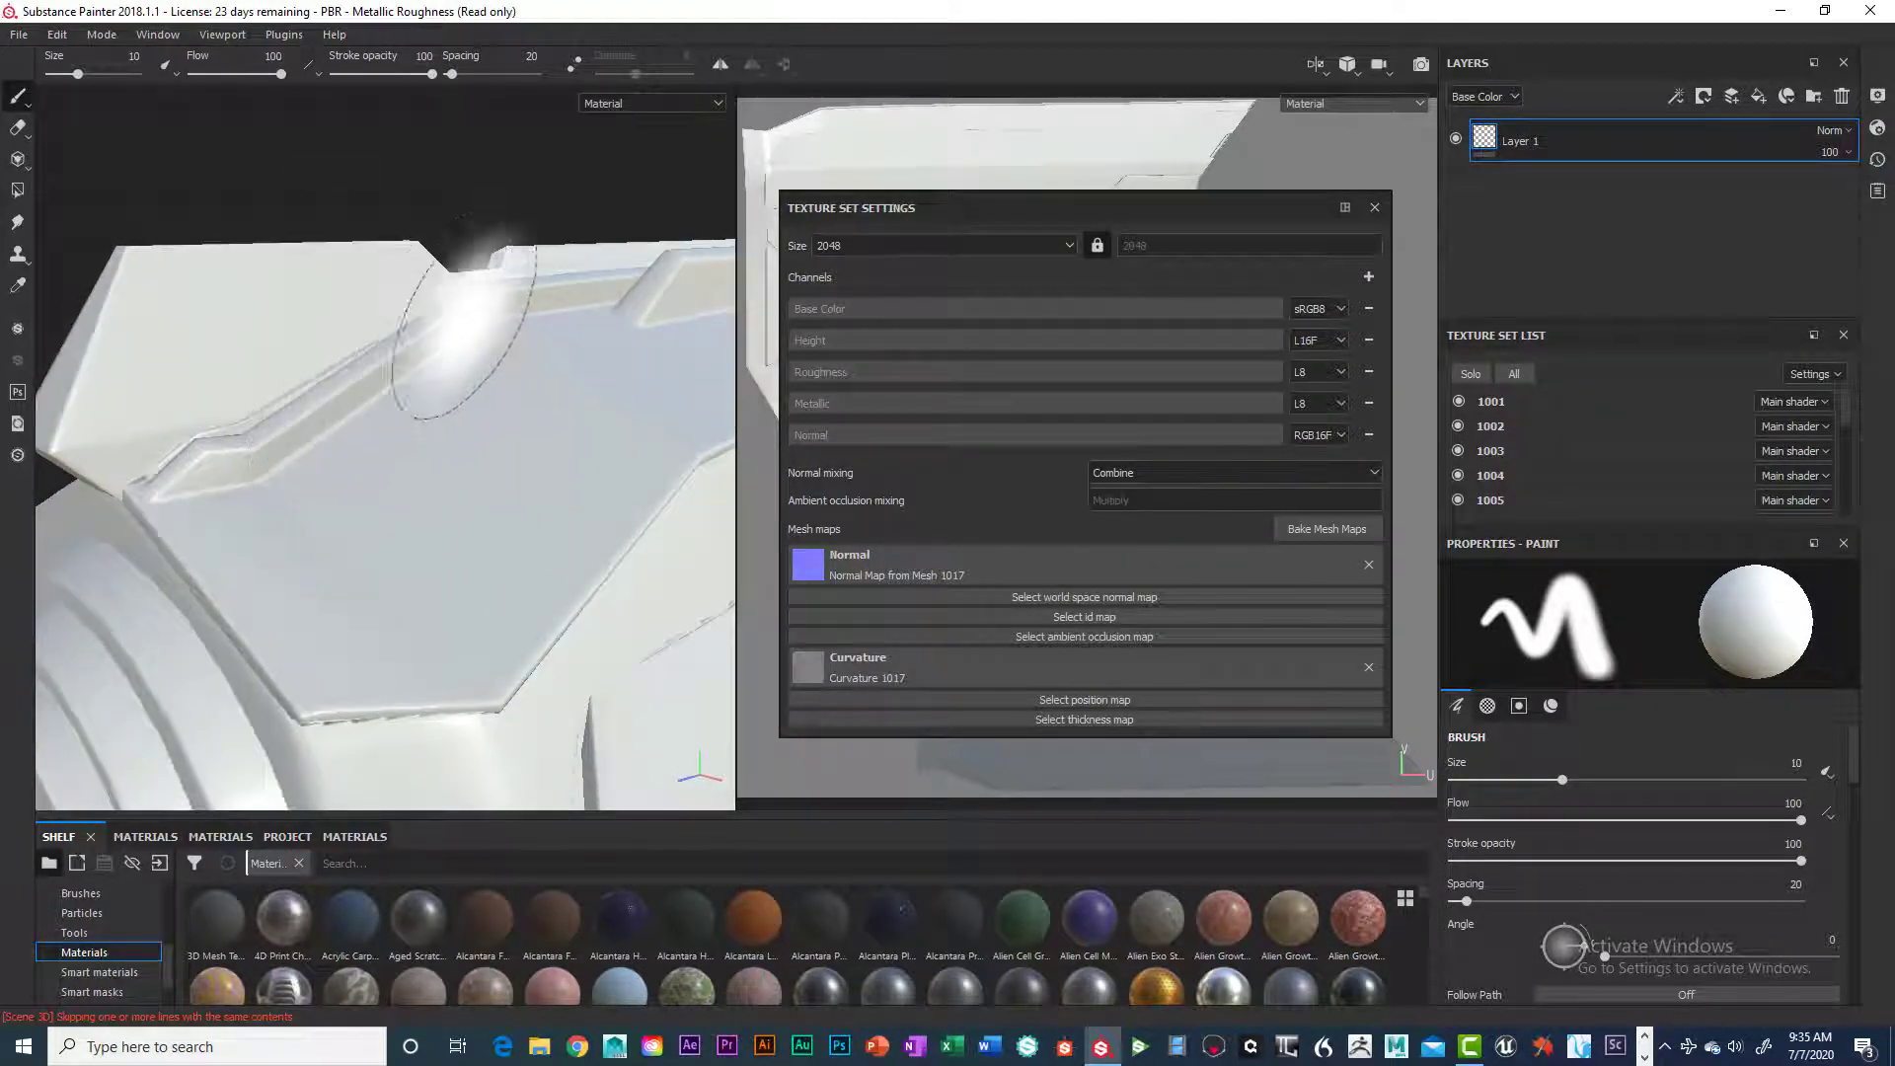
scroll(592, 395, up, 2)
alt+middle_drag(538, 509, 317, 164)
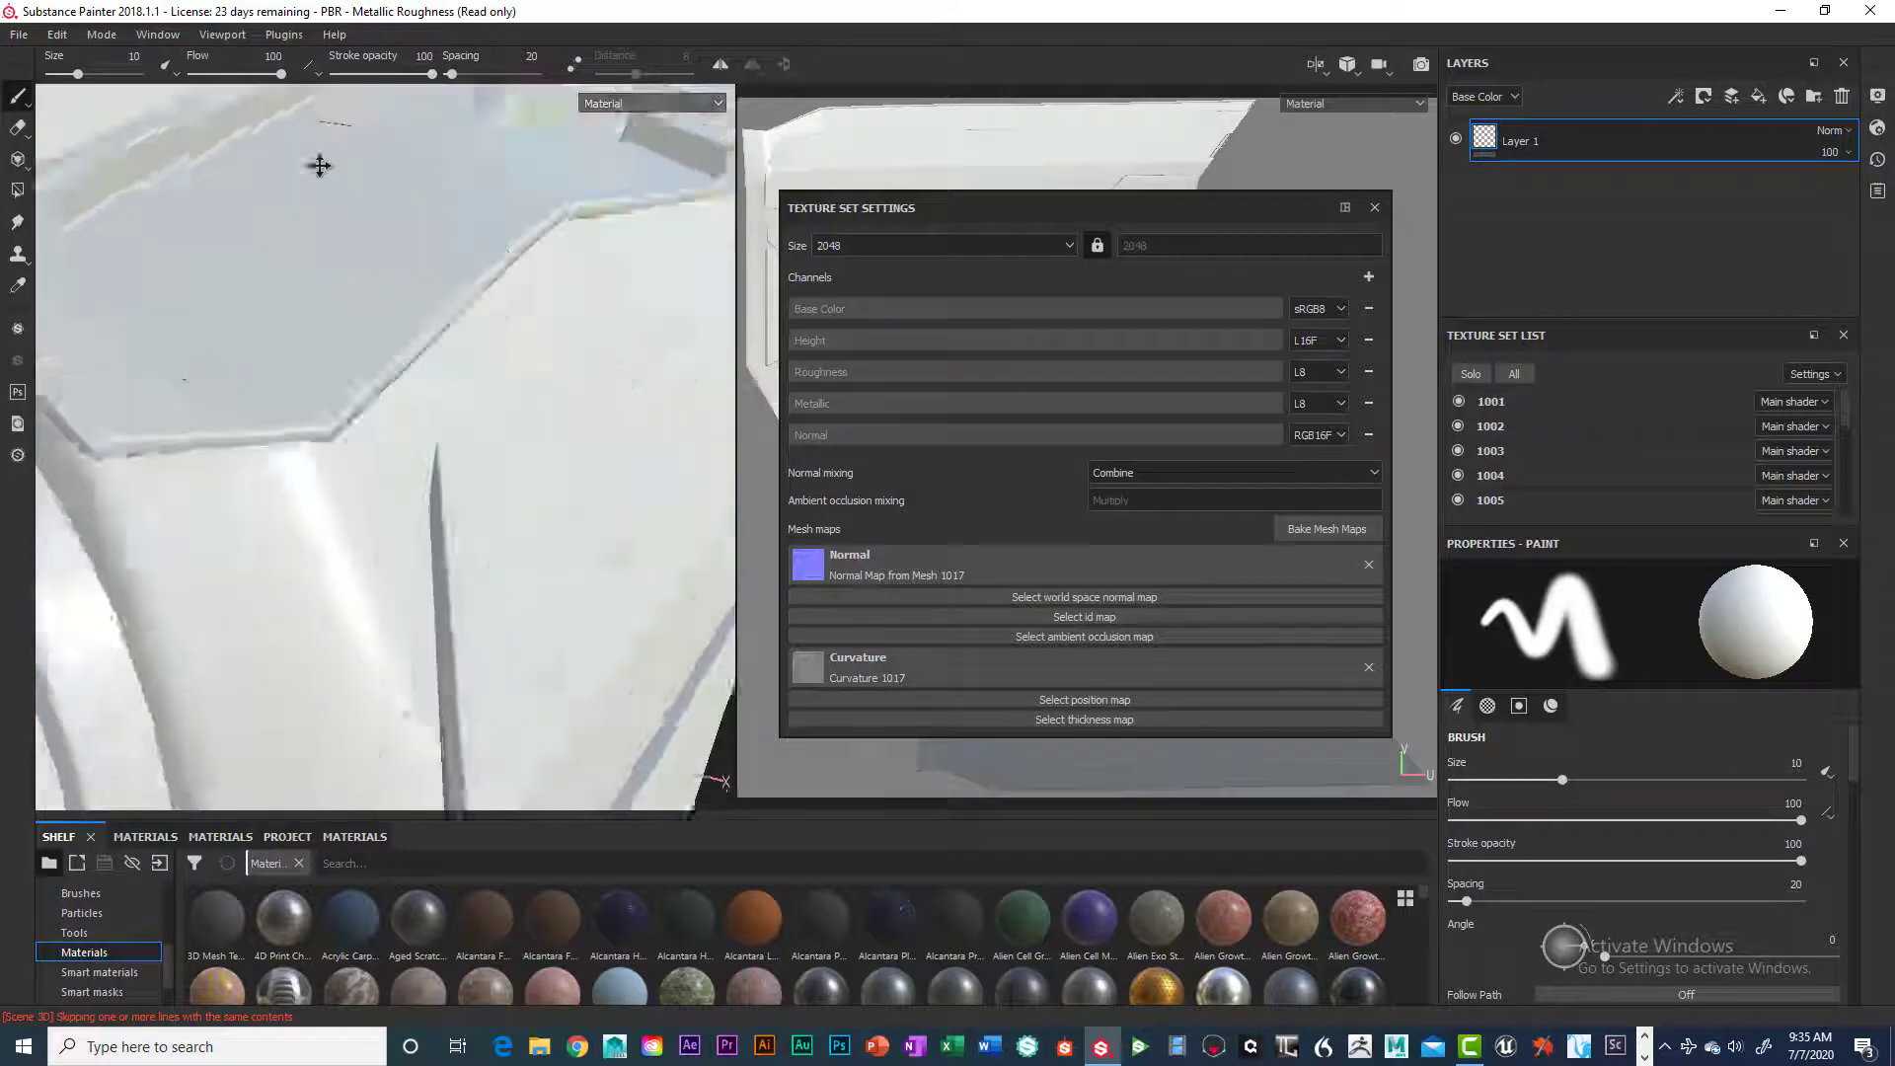
scroll(299, 203, up, 3)
alt+drag(299, 203, 356, 288)
alt+middle_drag(356, 287, 381, 305)
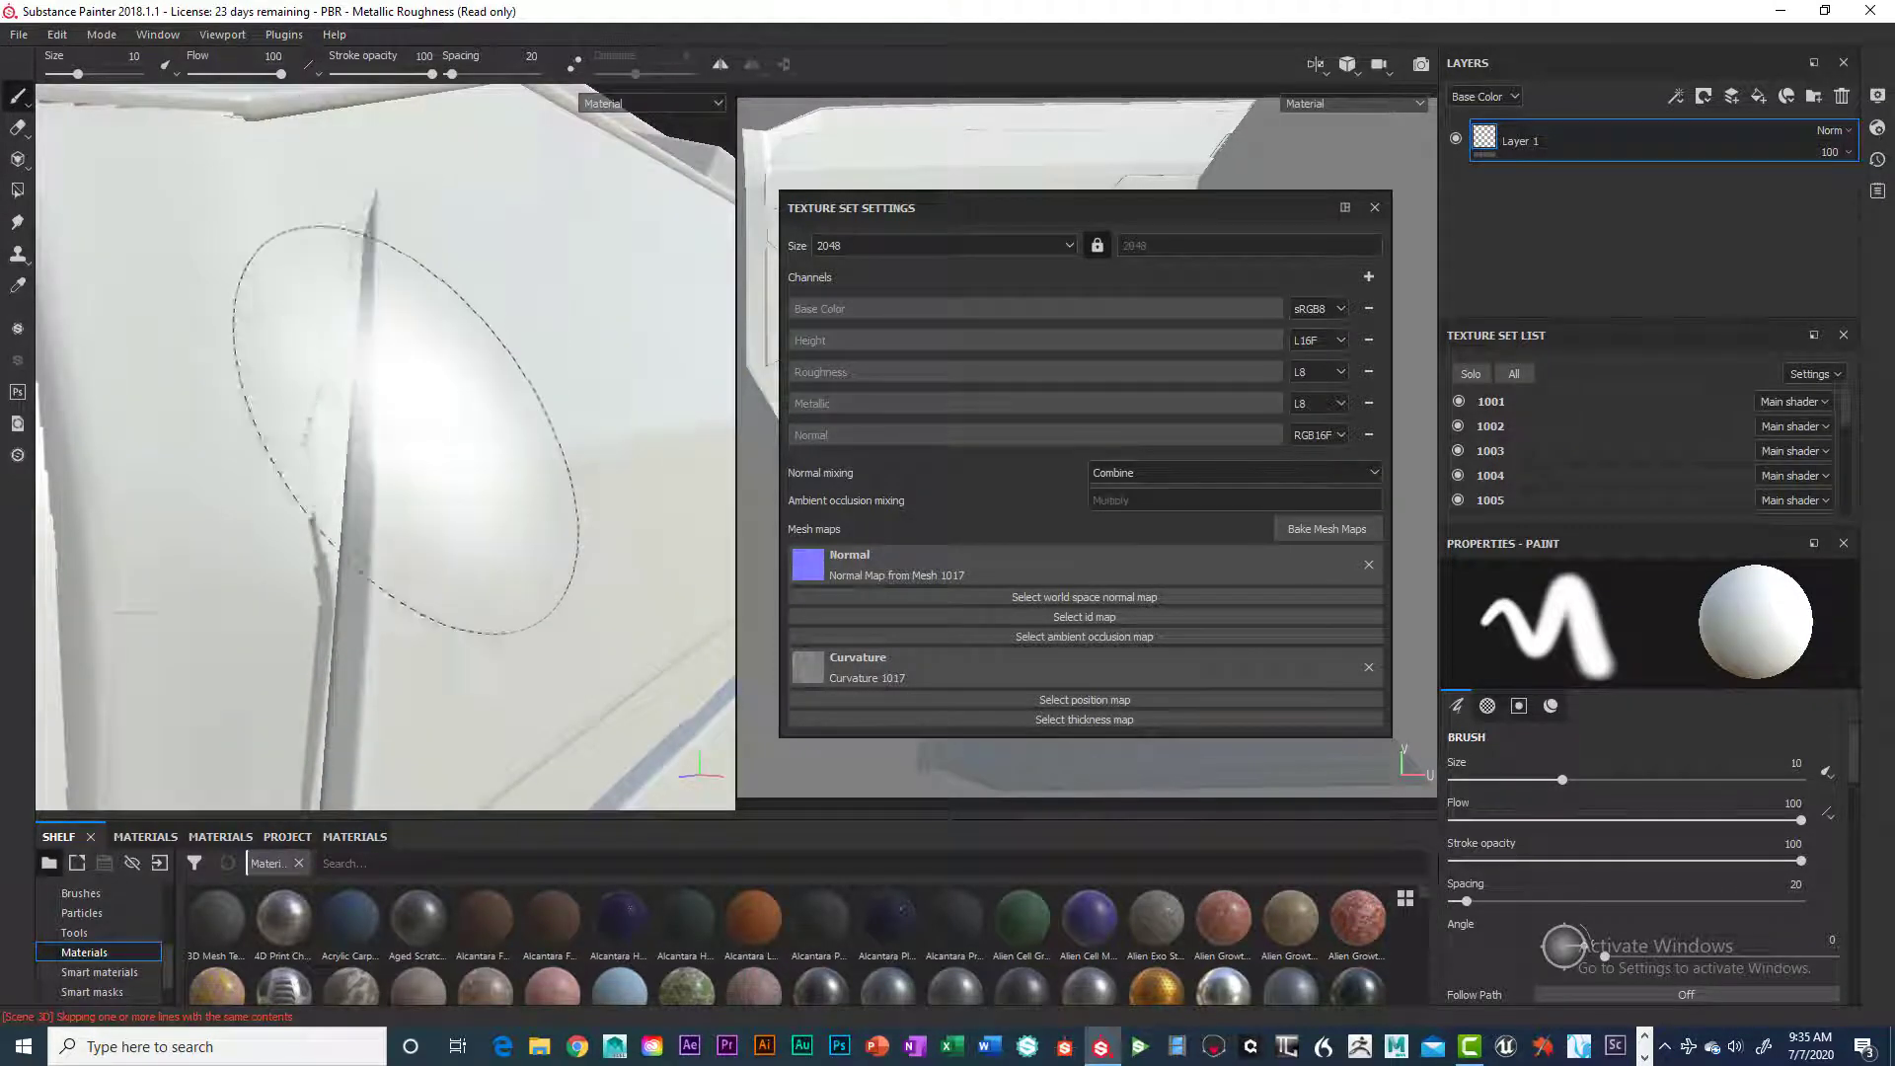
Examine the baked grooves and the angled notch on the weapon's side panel up close
alt+right_drag(400, 420, 241, 432)
alt+middle_drag(372, 436, 359, 299)
alt+drag(359, 424, 440, 452)
alt+middle_drag(439, 452, 421, 417)
alt+drag(421, 417, 455, 380)
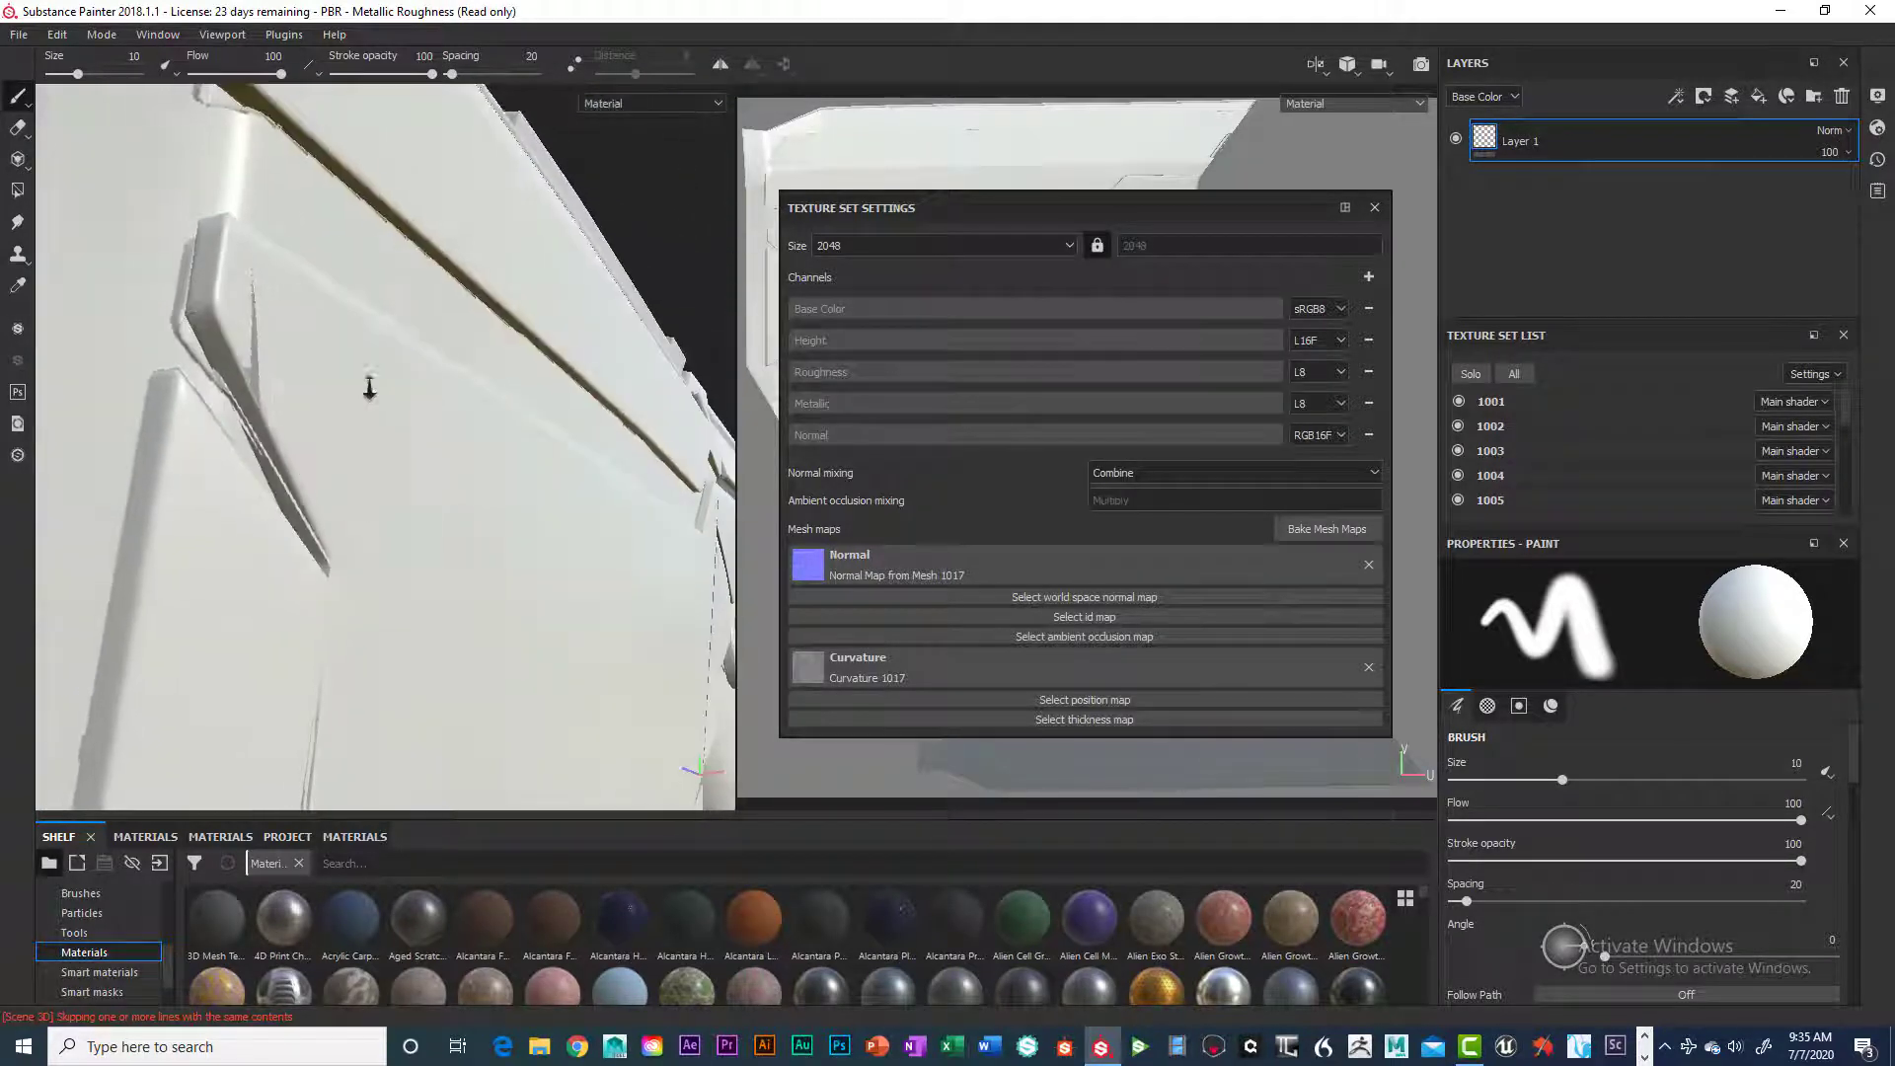
alt+right_drag(370, 388, 498, 474)
mouse_move(454, 428)
alt+mouse_down()
mouse_move(499, 347)
mouse_move(168, 444)
mouse_move(499, 512)
mouse_move(407, 520)
mouse_move(372, 381)
mouse_move(410, 529)
alt+mouse_up()
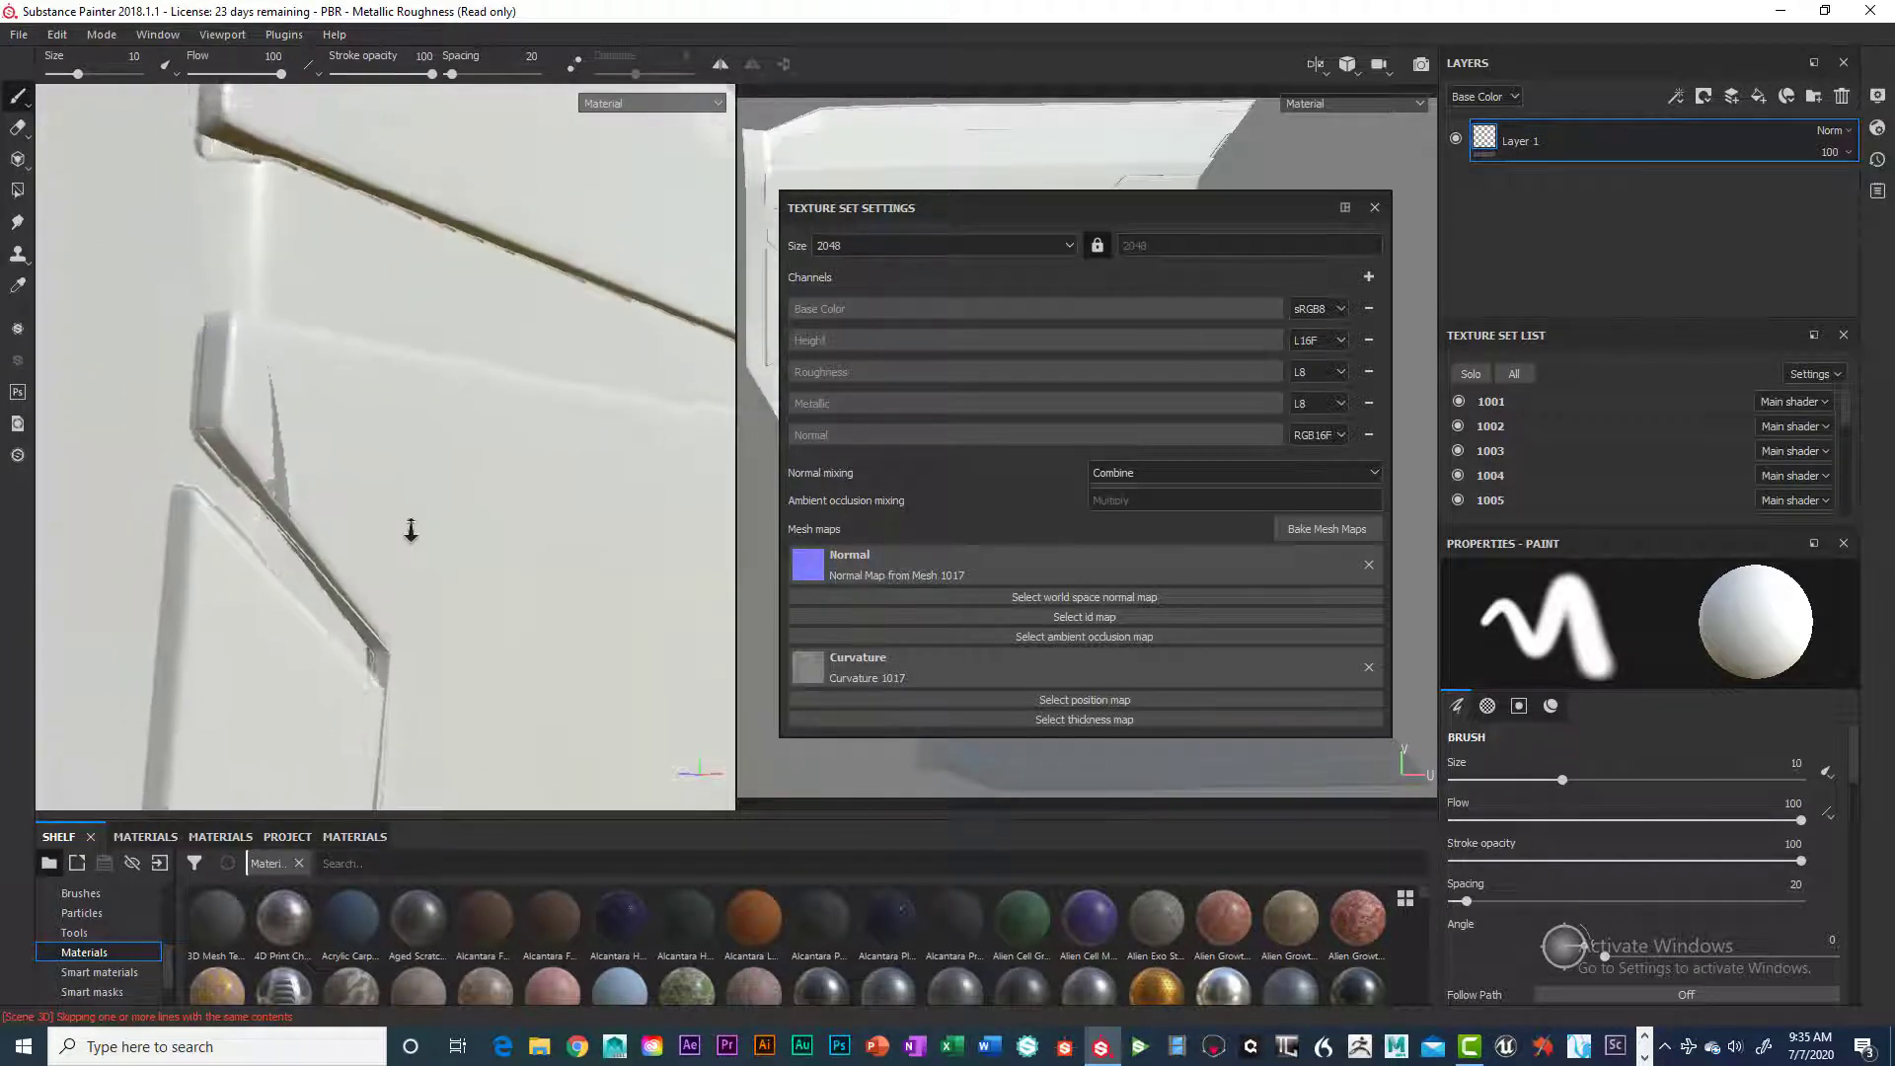
alt+right_drag(411, 529, 178, 517)
mouse_move(177, 516)
alt+middle_down()
mouse_move(322, 512)
mouse_move(357, 483)
alt+middle_up()
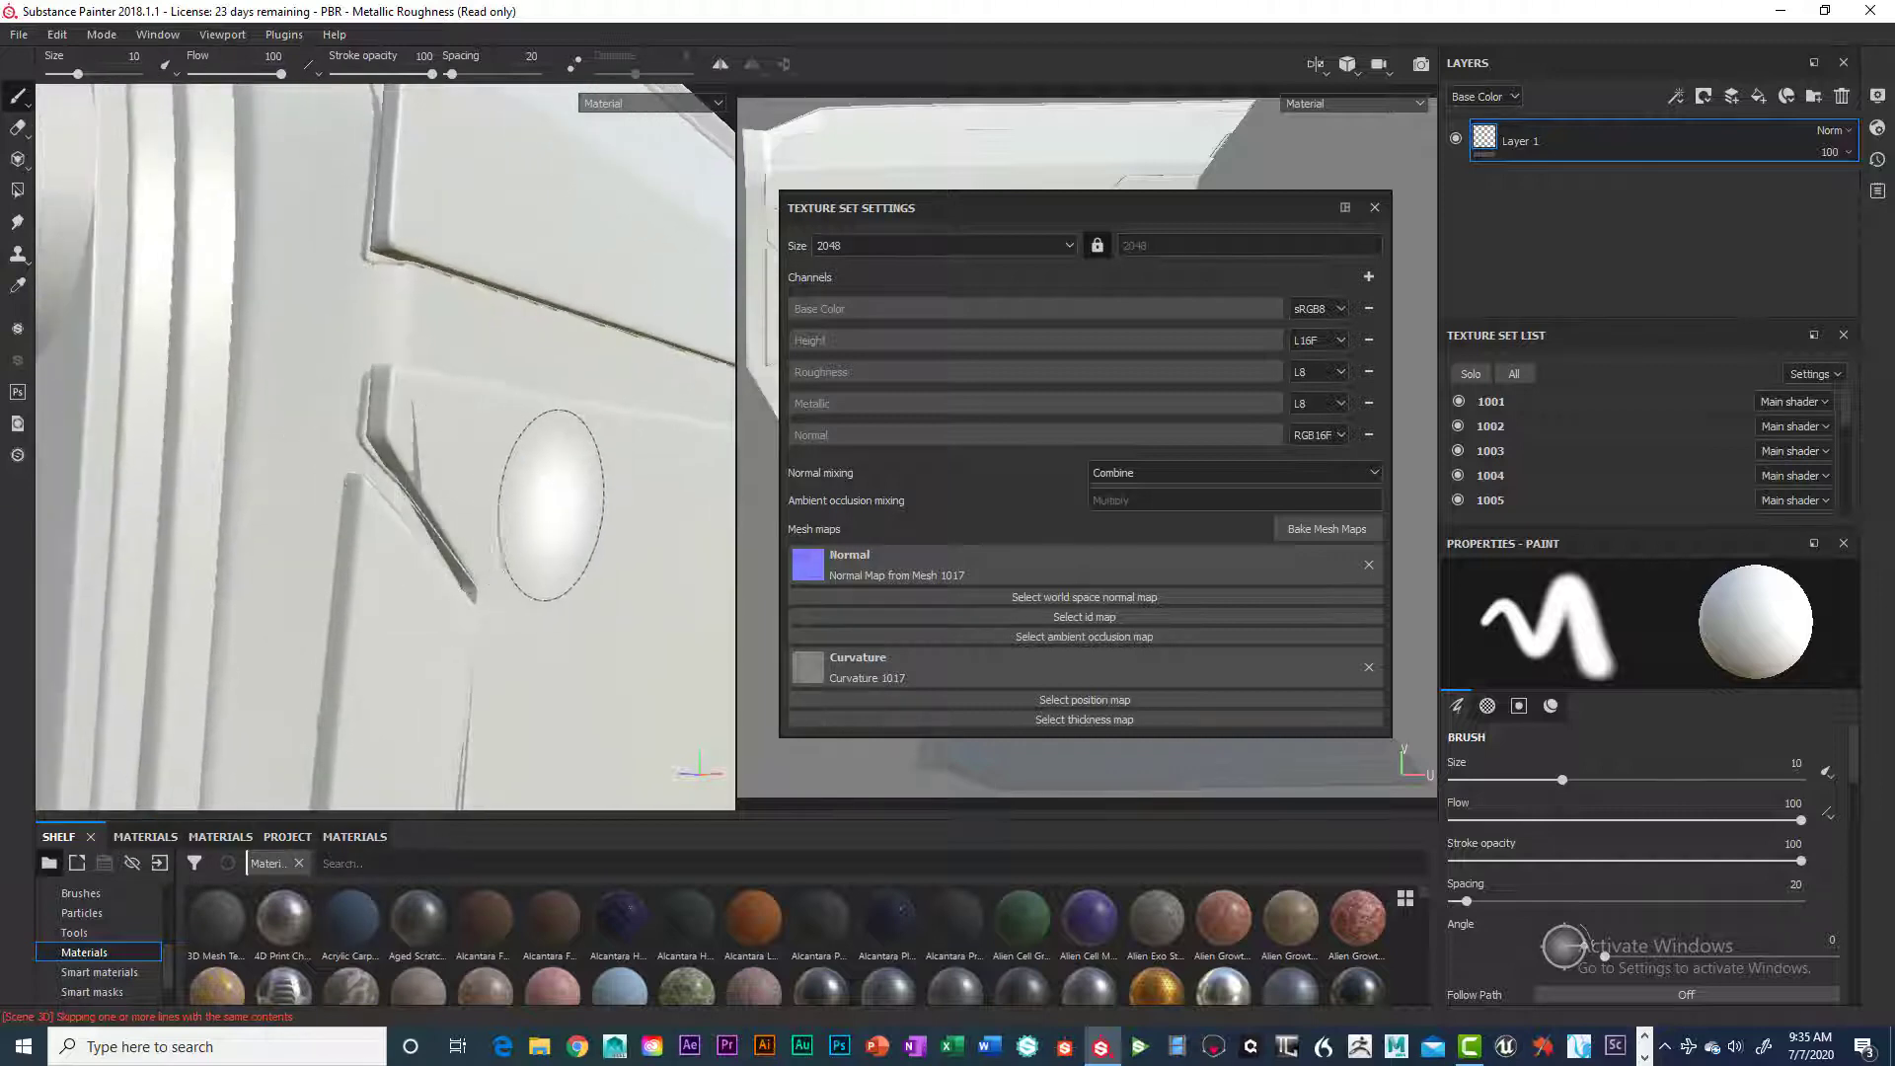
alt+right_drag(571, 514, 453, 516)
alt+middle_drag(453, 517, 338, 357)
mouse_move(337, 357)
alt+mouse_down()
mouse_move(433, 370)
mouse_move(374, 368)
mouse_move(387, 406)
alt+mouse_up()
alt+right_drag(387, 406, 558, 453)
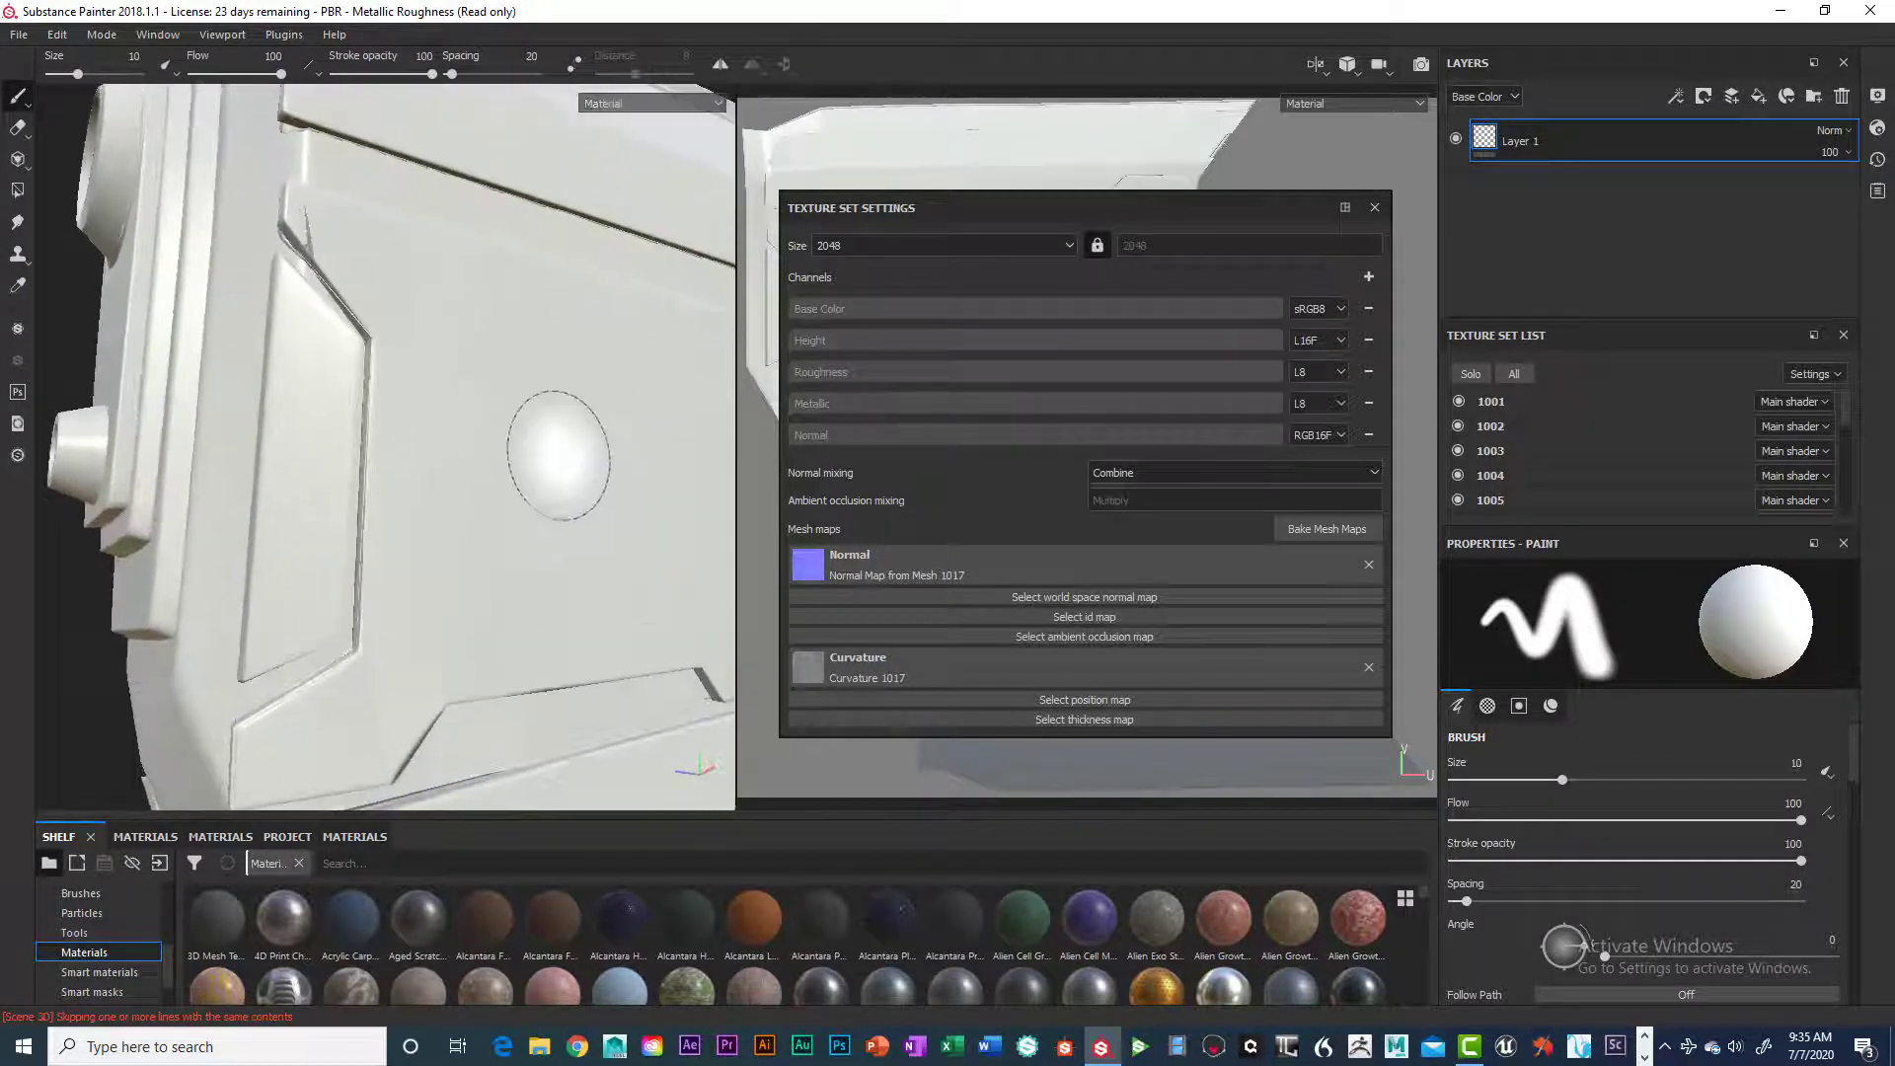
Check the side panel's lower edge and return to the angled notch to compare the baked edges
alt+middle_drag(387, 400, 385, 563)
mouse_move(385, 563)
alt+right_down()
mouse_move(520, 553)
mouse_move(122, 453)
alt+right_up()
alt+middle_drag(454, 504, 410, 281)
alt+drag(436, 390, 504, 501)
alt+right_drag(503, 502, 487, 566)
alt+middle_drag(487, 567, 464, 494)
alt+drag(464, 494, 279, 364)
alt+right_drag(280, 365, 296, 436)
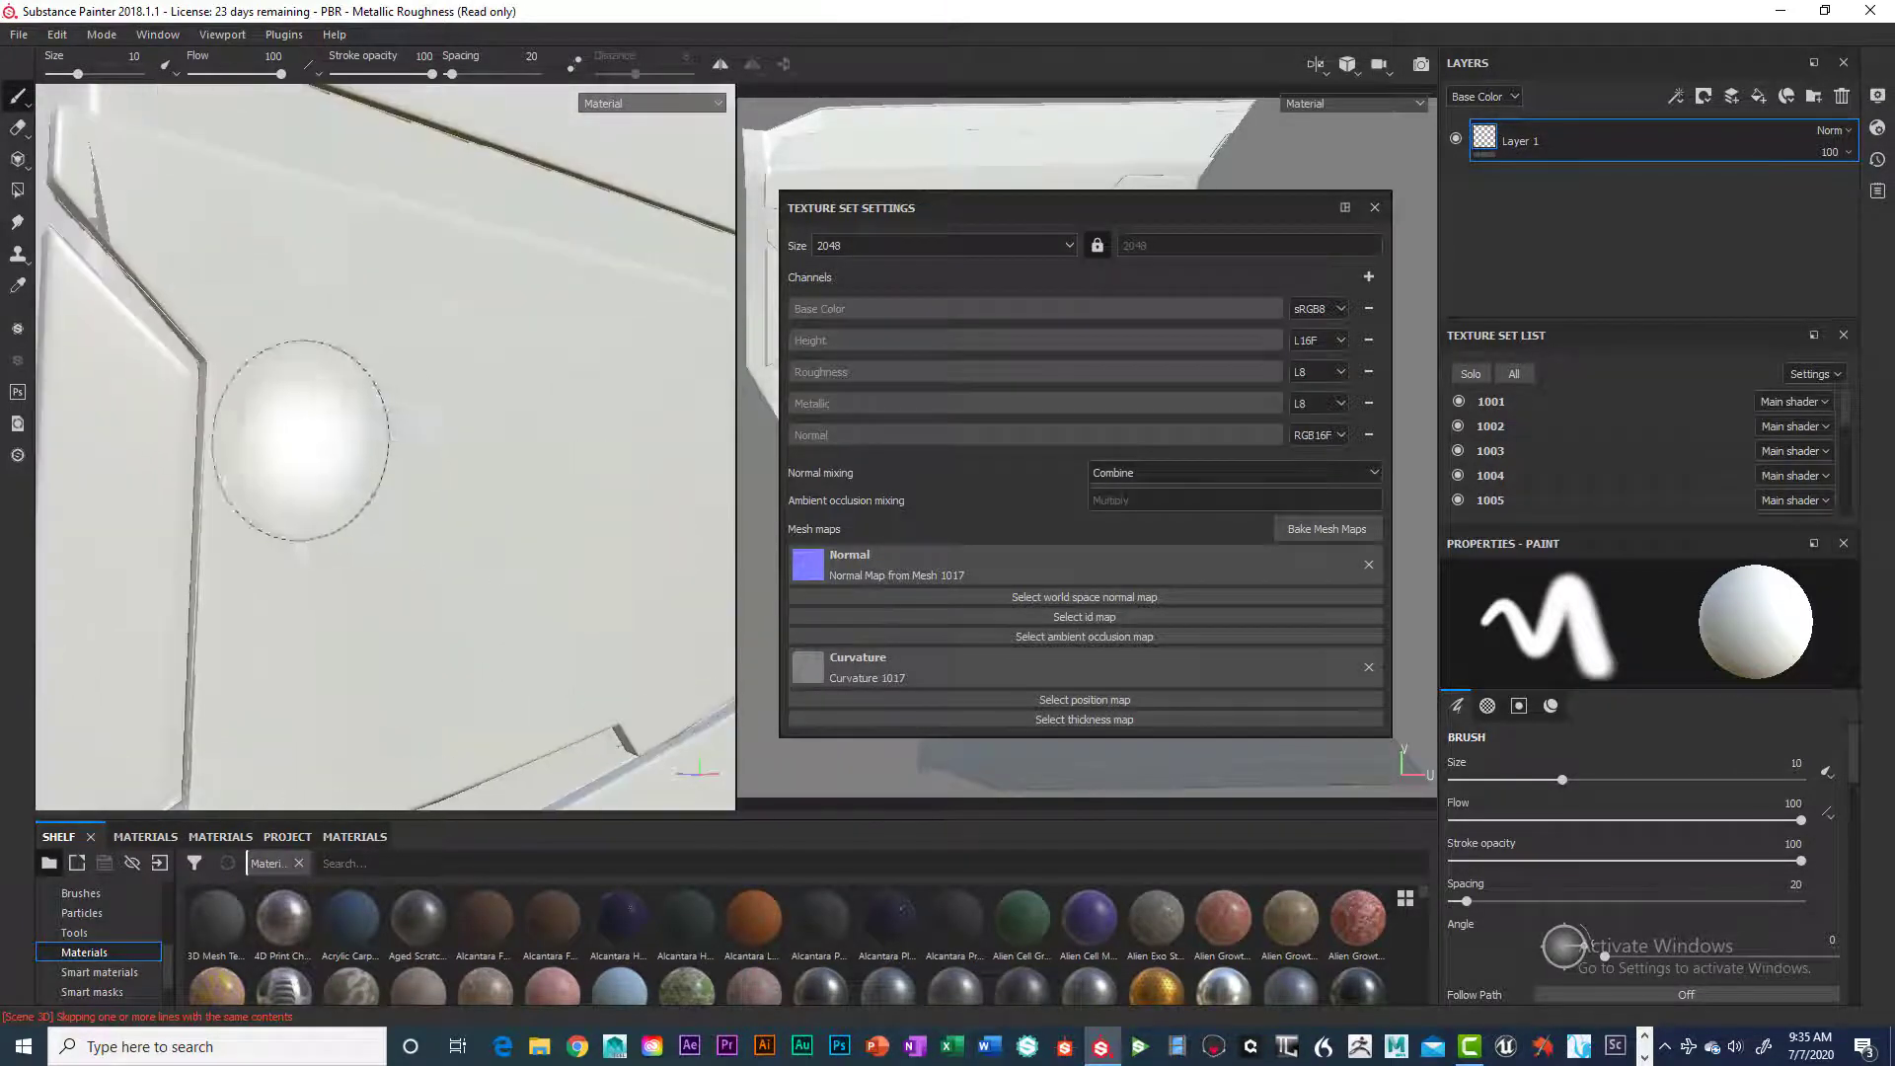
alt+drag(296, 437, 440, 520)
alt+right_drag(440, 520, 517, 537)
alt+middle_drag(517, 537, 474, 499)
mouse_move(474, 499)
alt+mouse_down()
mouse_move(596, 537)
mouse_move(579, 563)
mouse_move(454, 559)
mouse_move(457, 478)
alt+mouse_up()
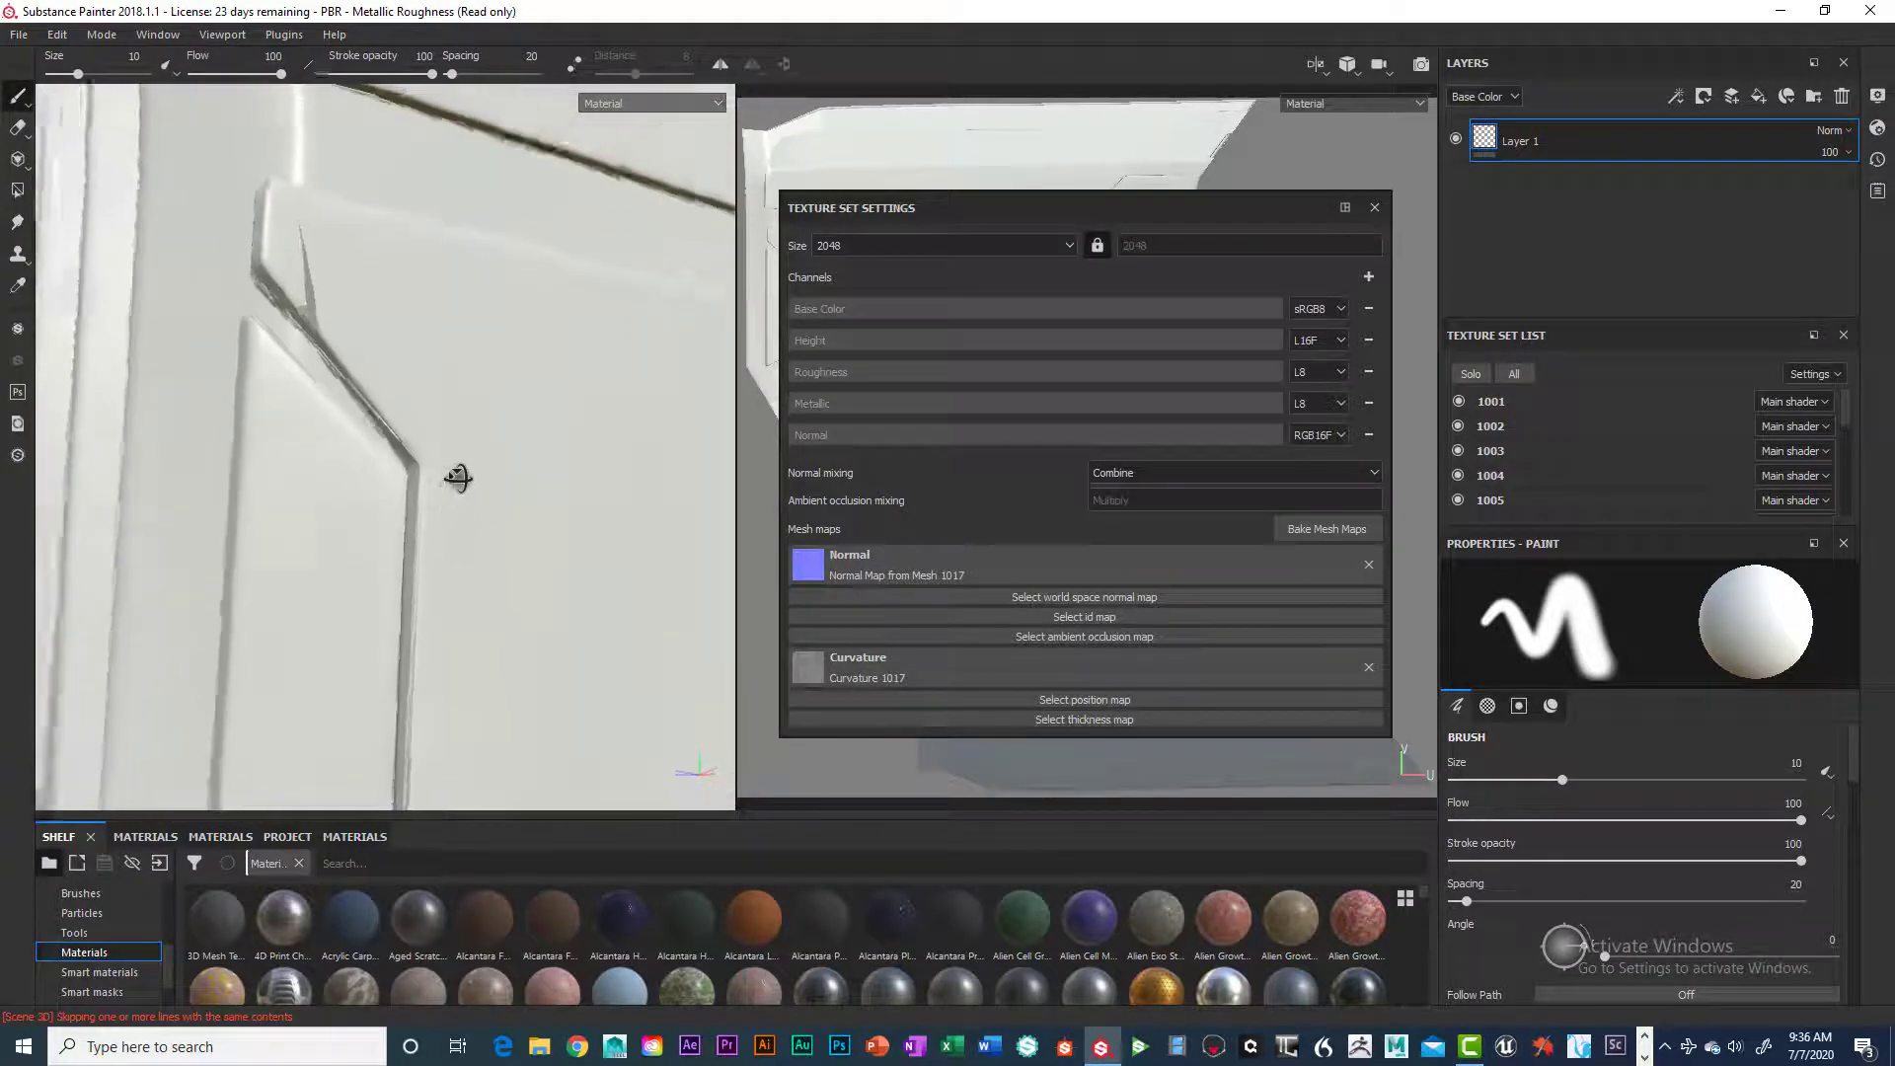
alt+middle_drag(457, 478, 465, 457)
alt+right_drag(465, 457, 215, 564)
alt+drag(214, 565, 368, 618)
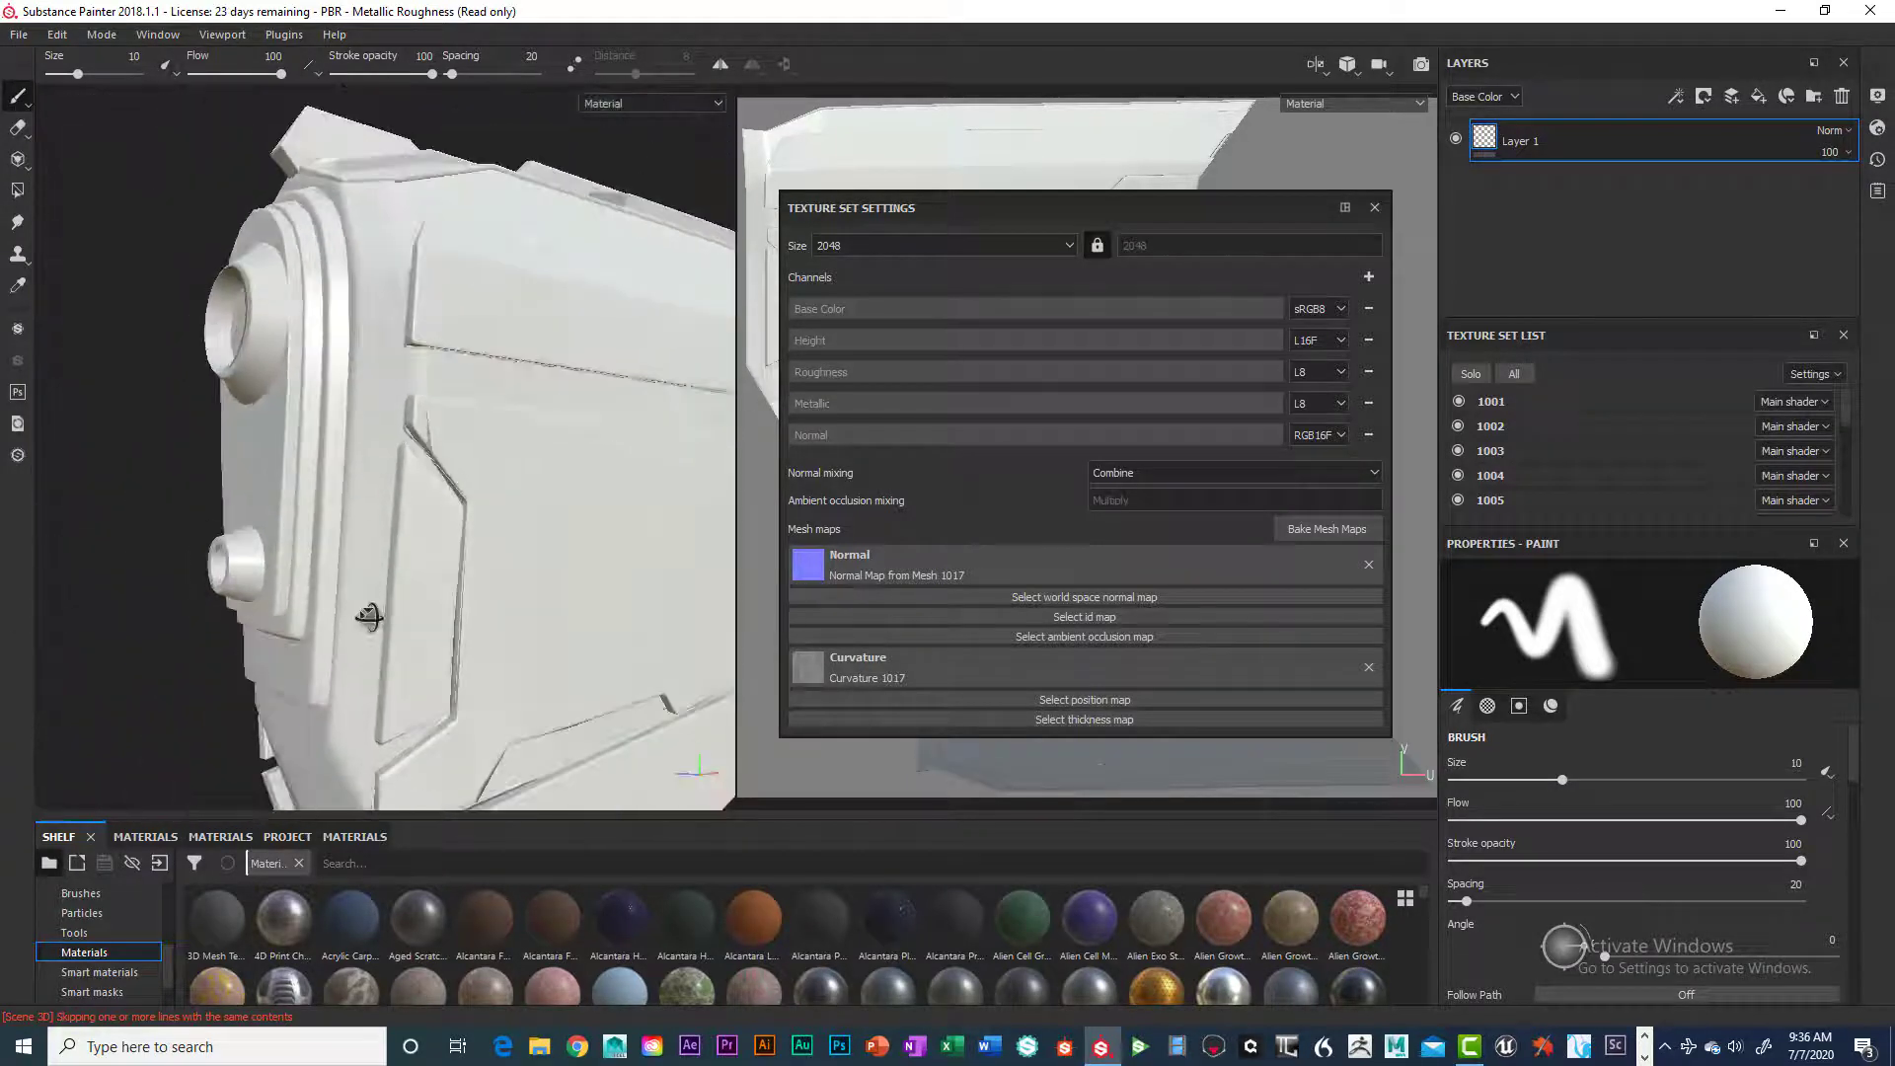
Inspect the weapon's front face with its two barrel openings and the adjoining side
alt+middle_drag(368, 618, 356, 525)
alt+drag(355, 524, 480, 597)
alt+drag(488, 597, 460, 451)
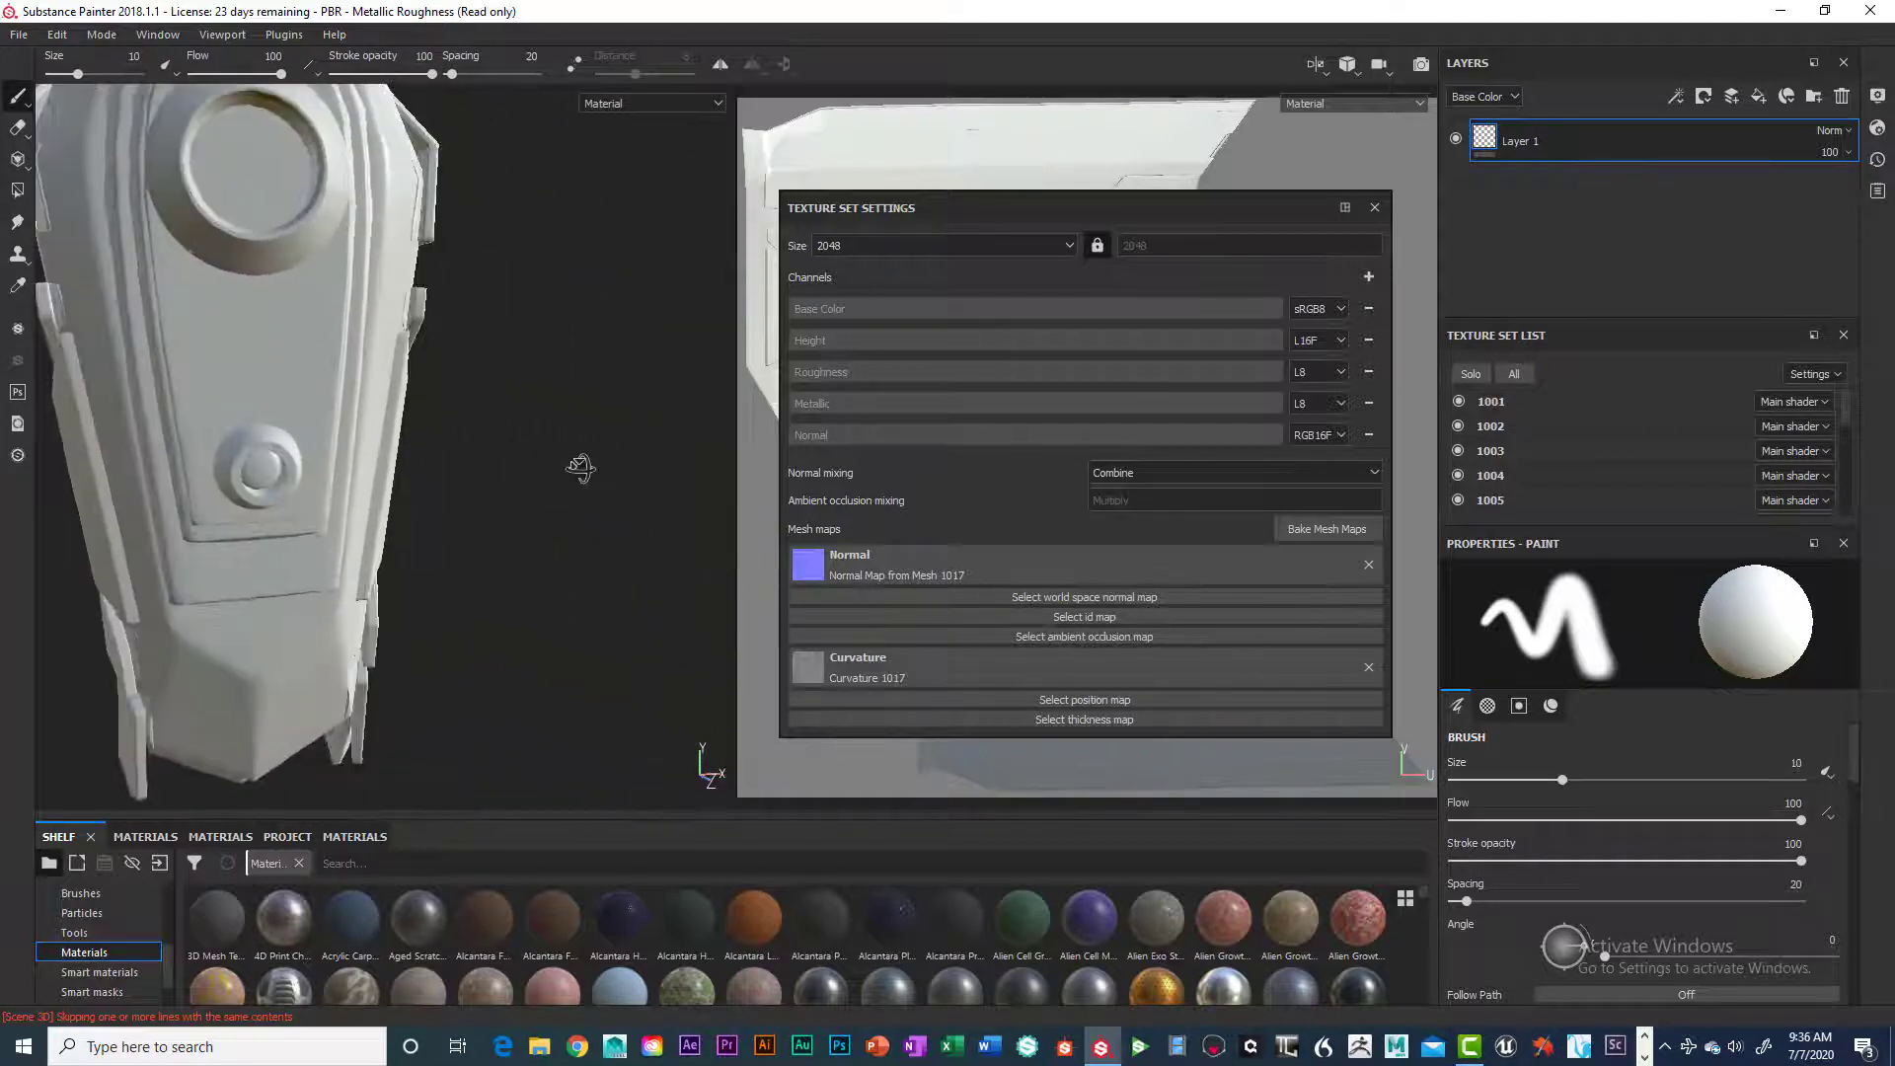
alt+drag(489, 569, 326, 507)
alt+right_drag(327, 507, 365, 503)
alt+middle_drag(366, 503, 392, 616)
alt+right_drag(392, 616, 487, 613)
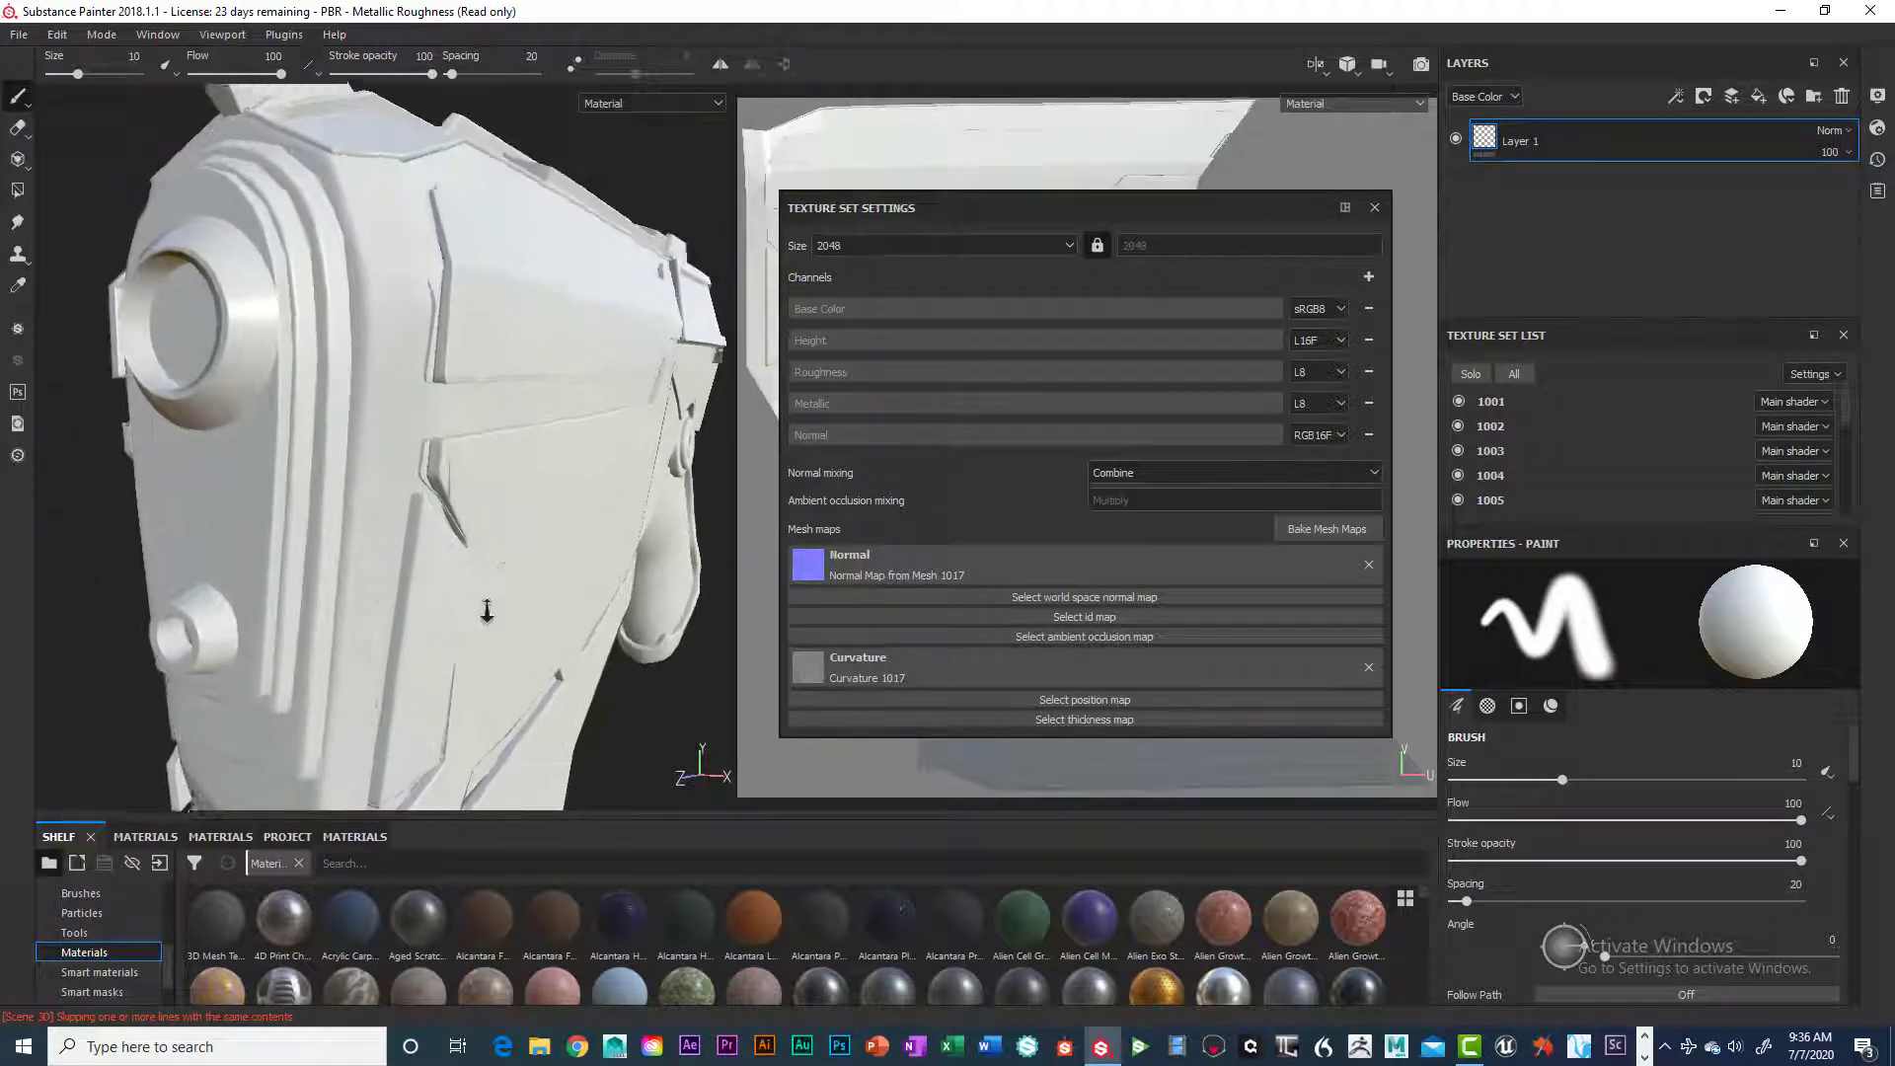
Examine the raised side panel edges at a grazing angle, then compare them with the whole weapon from several angles
alt+middle_drag(487, 613, 435, 572)
mouse_move(435, 572)
alt+mouse_down()
mouse_move(553, 529)
mouse_move(355, 599)
mouse_move(486, 550)
mouse_move(457, 548)
alt+mouse_up()
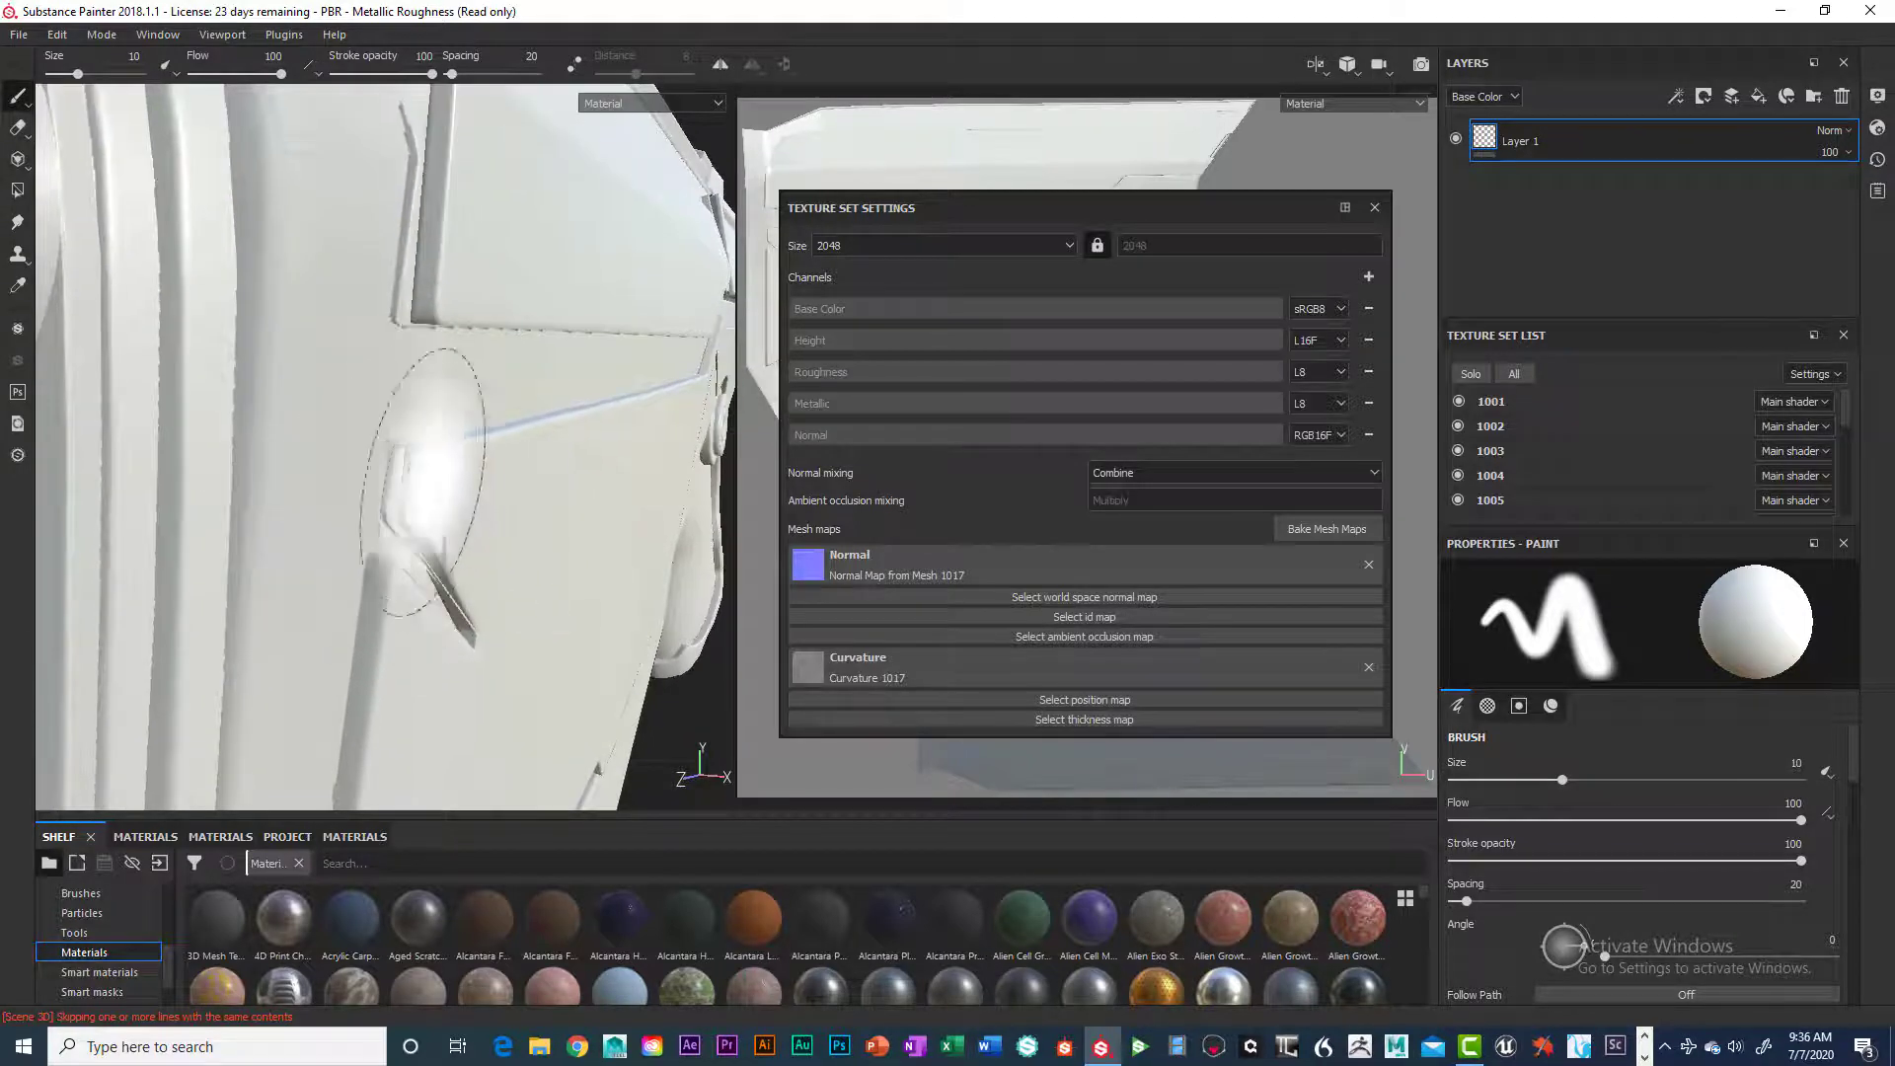
mouse_move(534, 489)
alt+mouse_down()
mouse_move(521, 512)
mouse_move(613, 513)
mouse_move(543, 512)
mouse_move(550, 527)
alt+mouse_up()
alt+right_drag(551, 527, 592, 509)
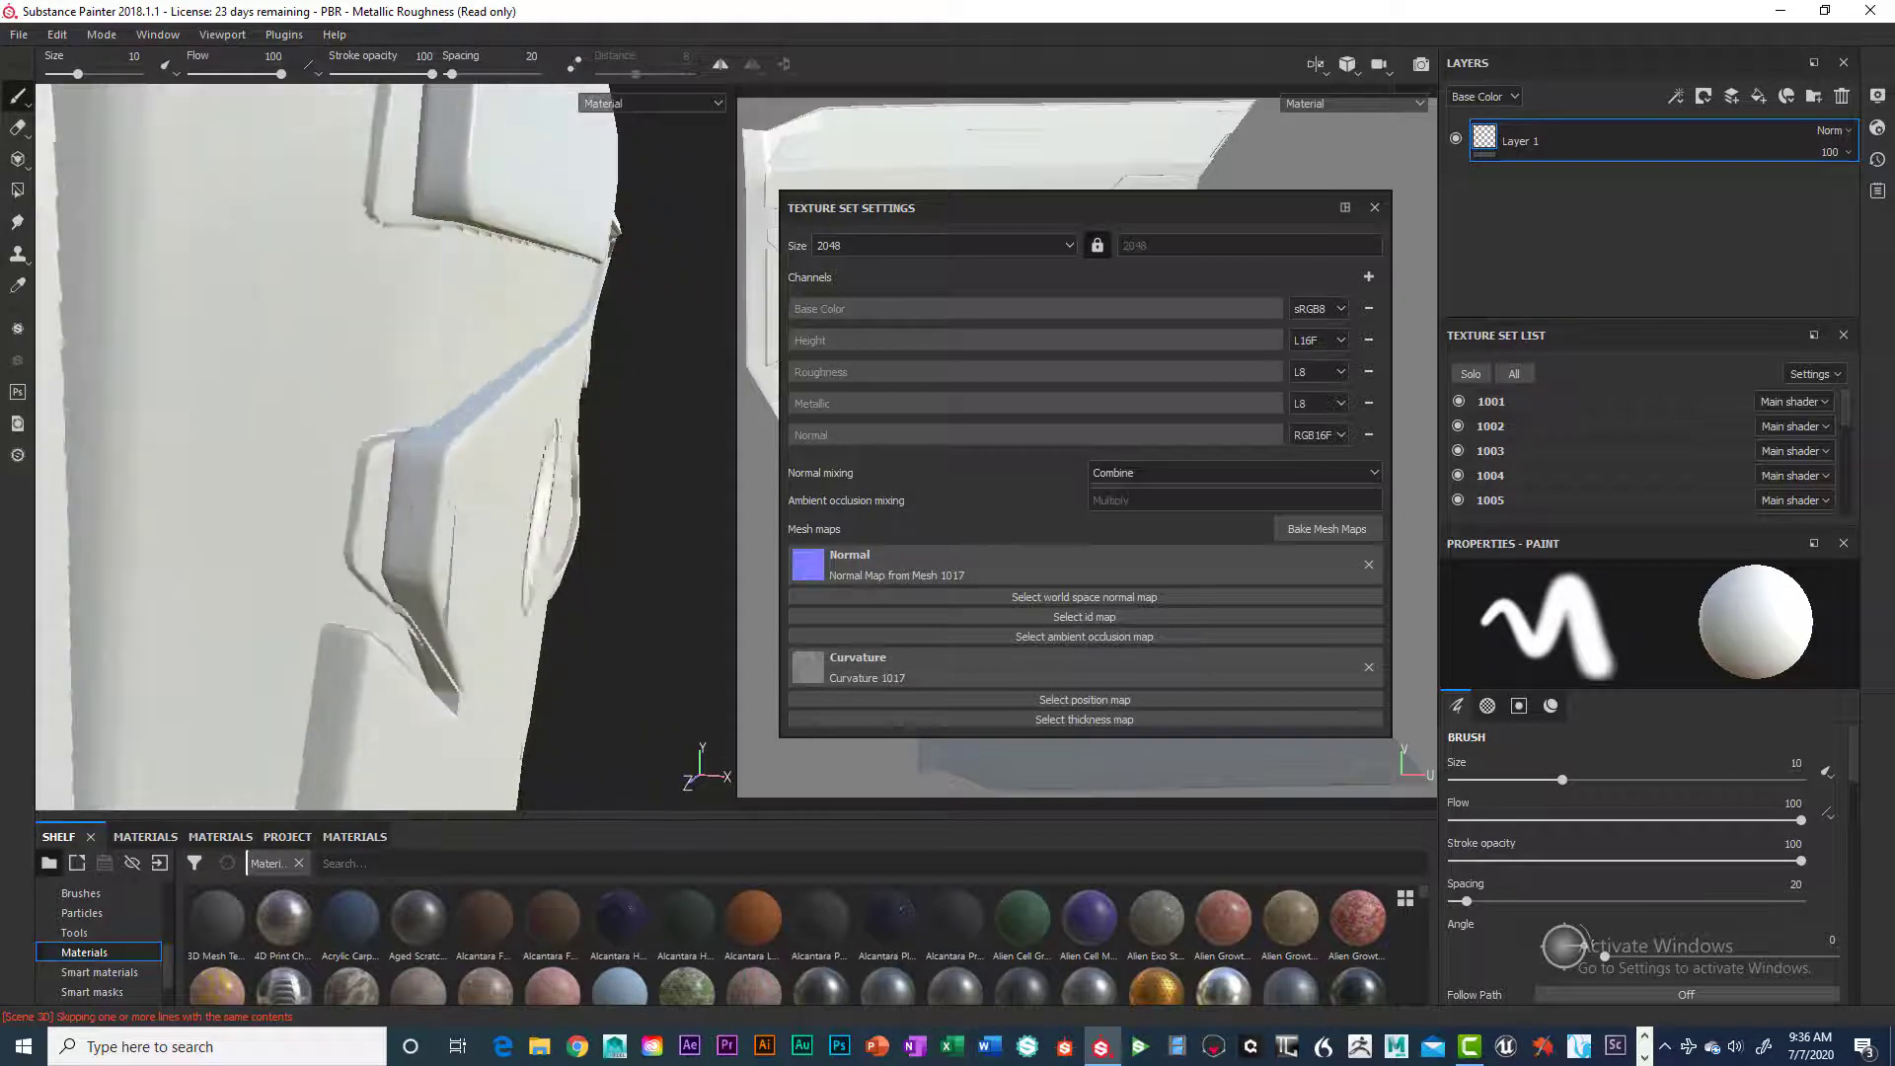
alt+drag(449, 474, 308, 486)
scroll(308, 484, down, 5)
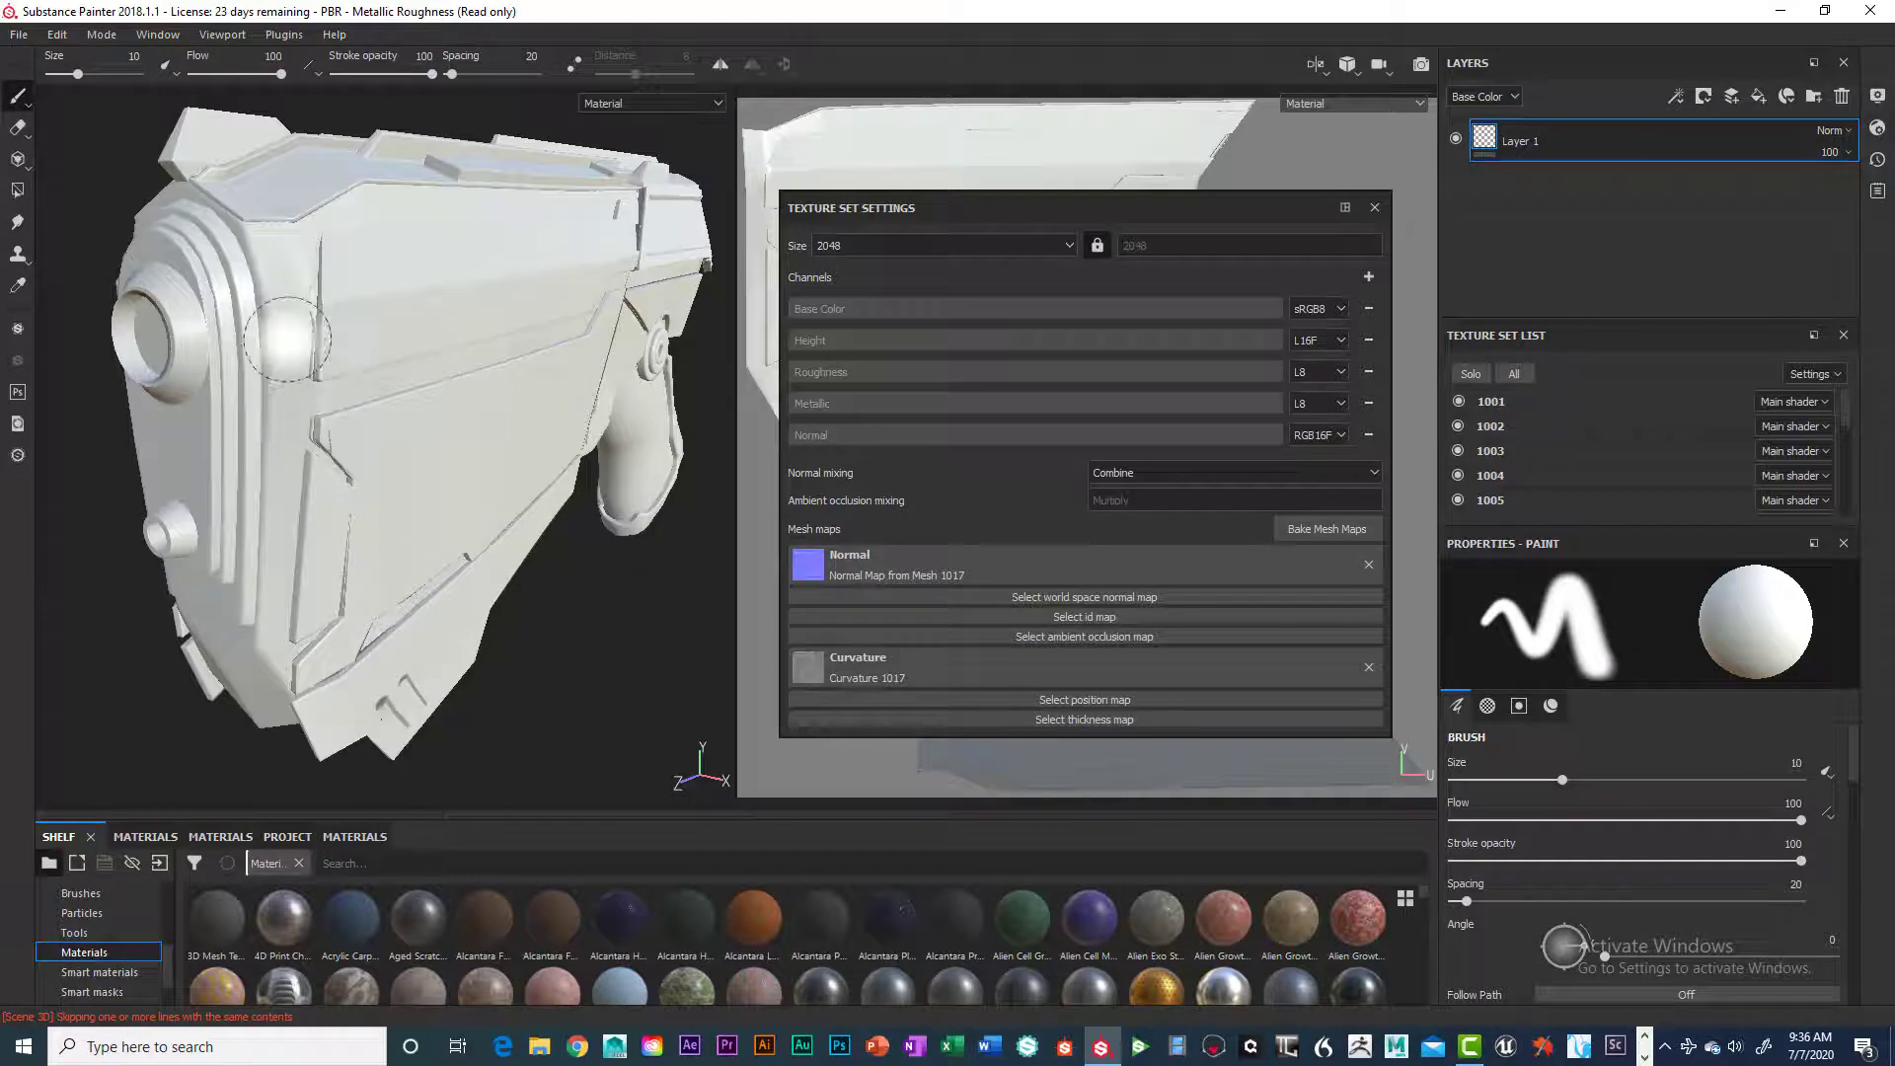
alt+drag(287, 339, 263, 444)
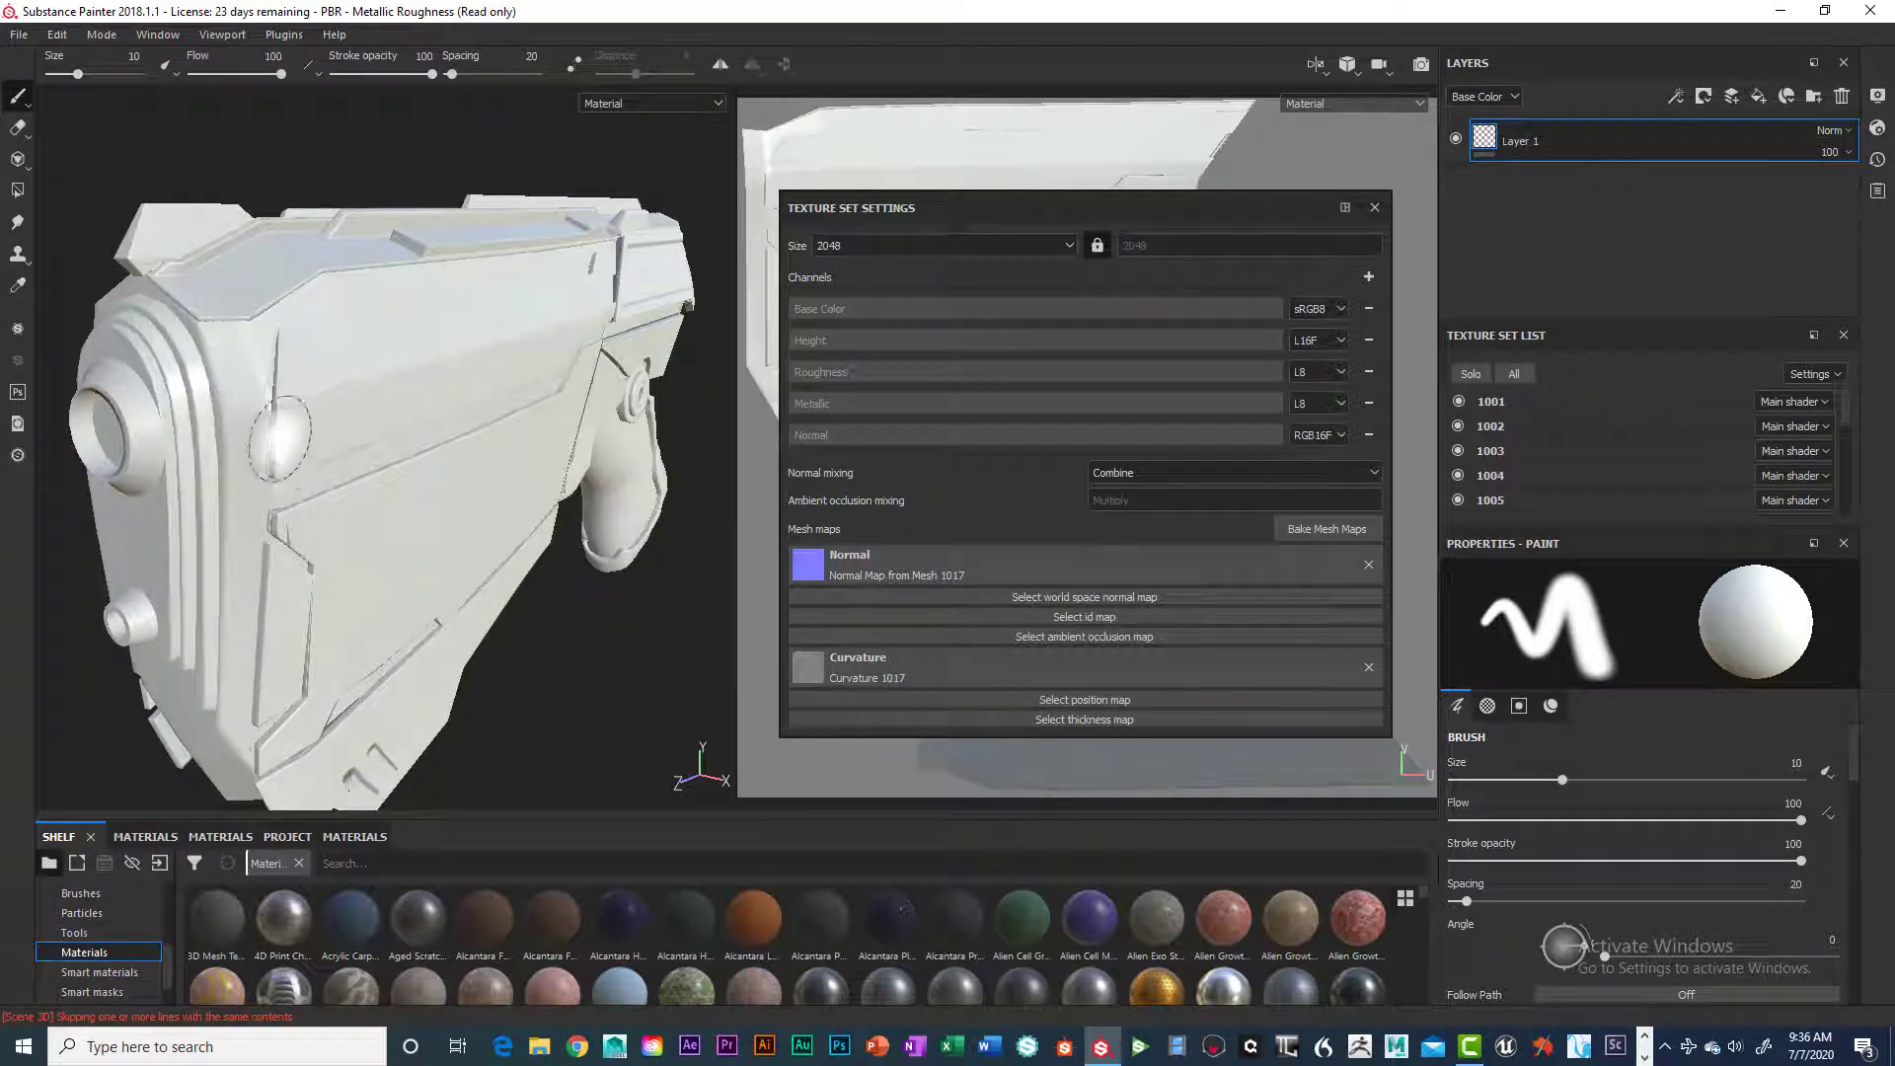
alt+drag(308, 437, 400, 412)
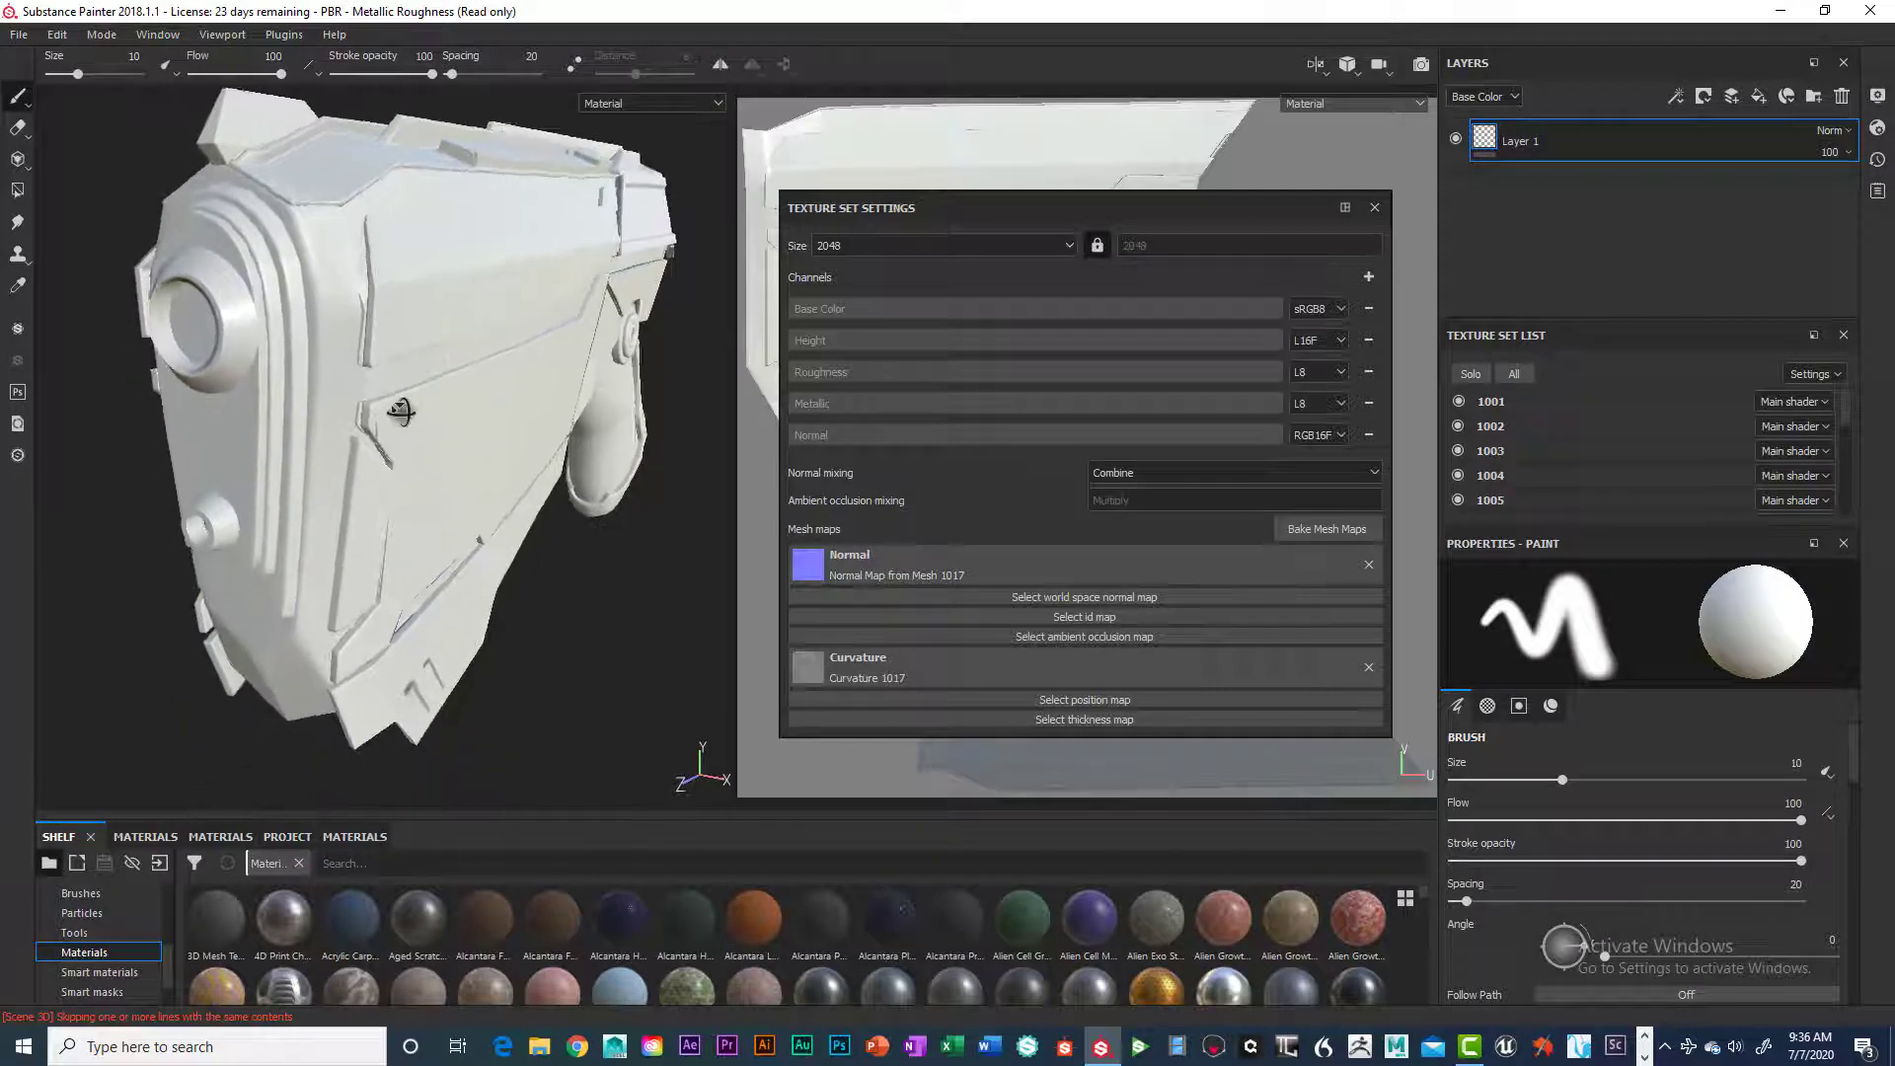
alt+drag(344, 329, 331, 388)
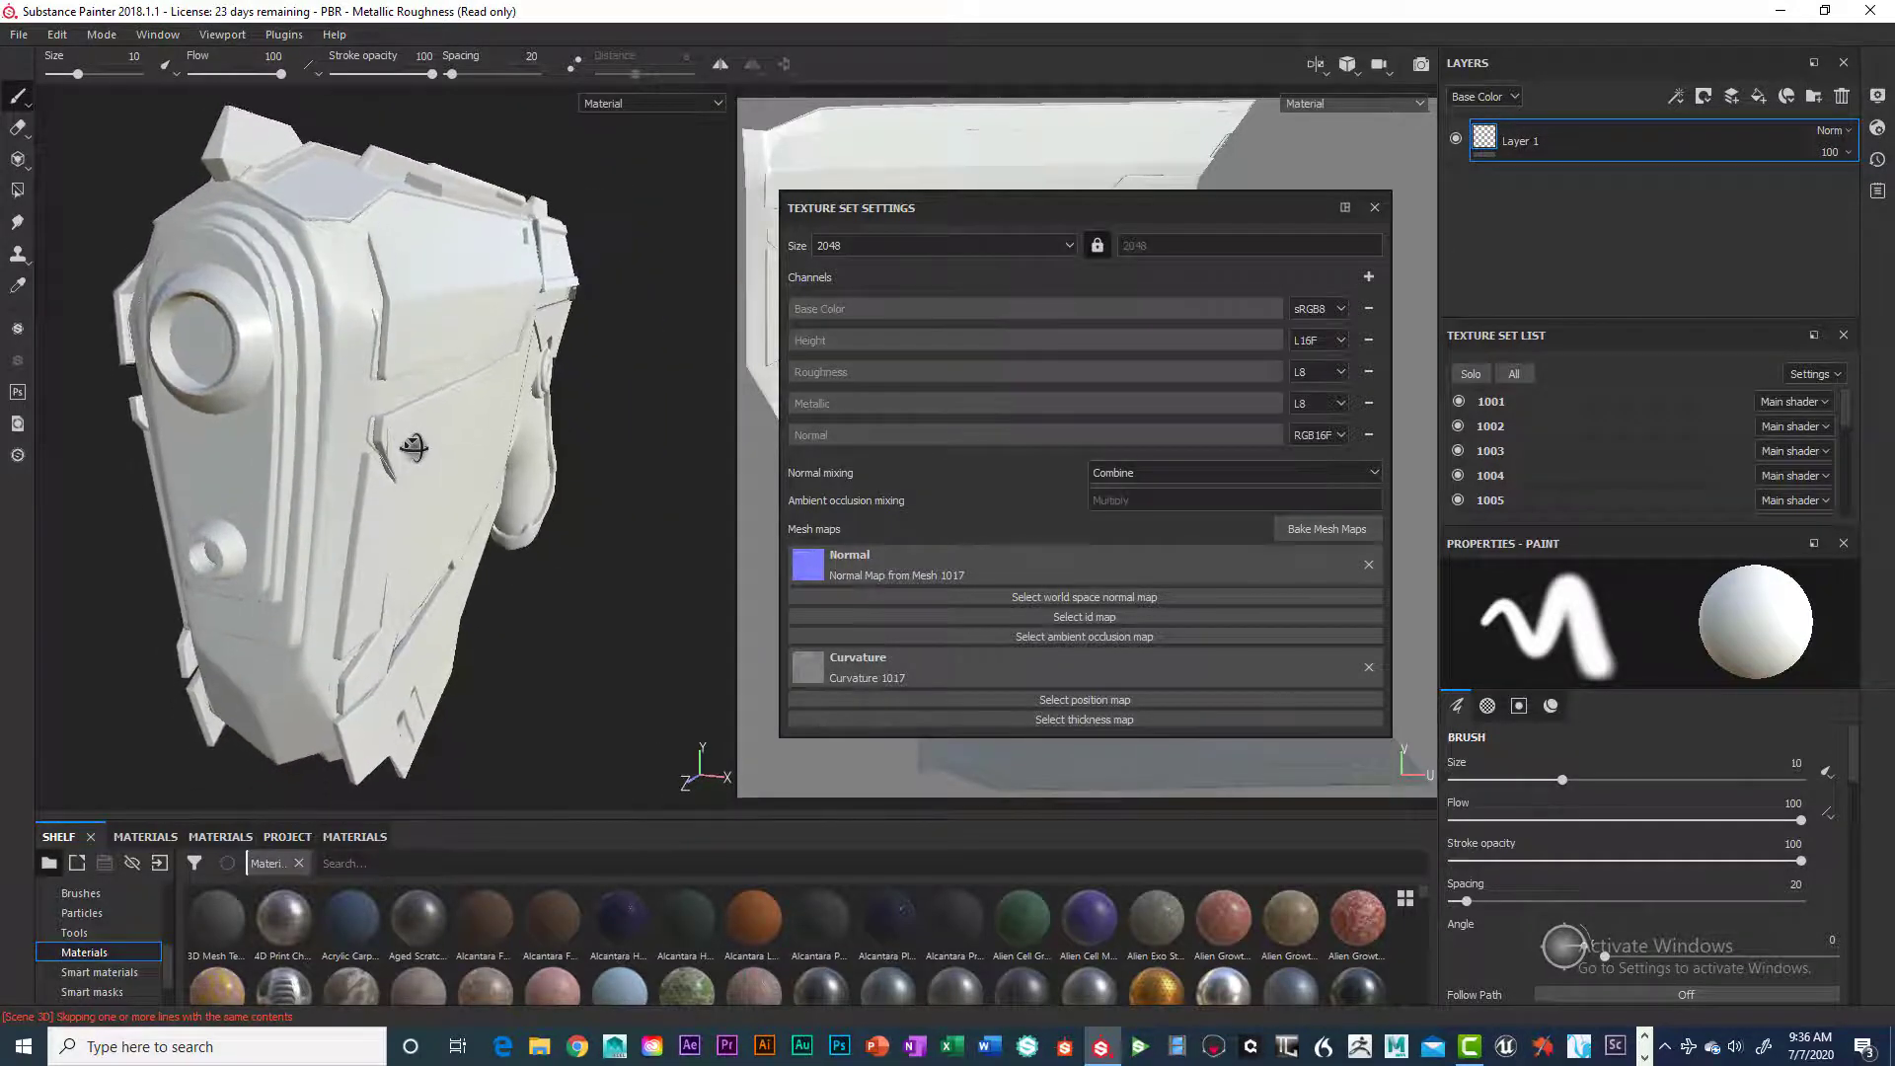
scroll(395, 464, up, 10)
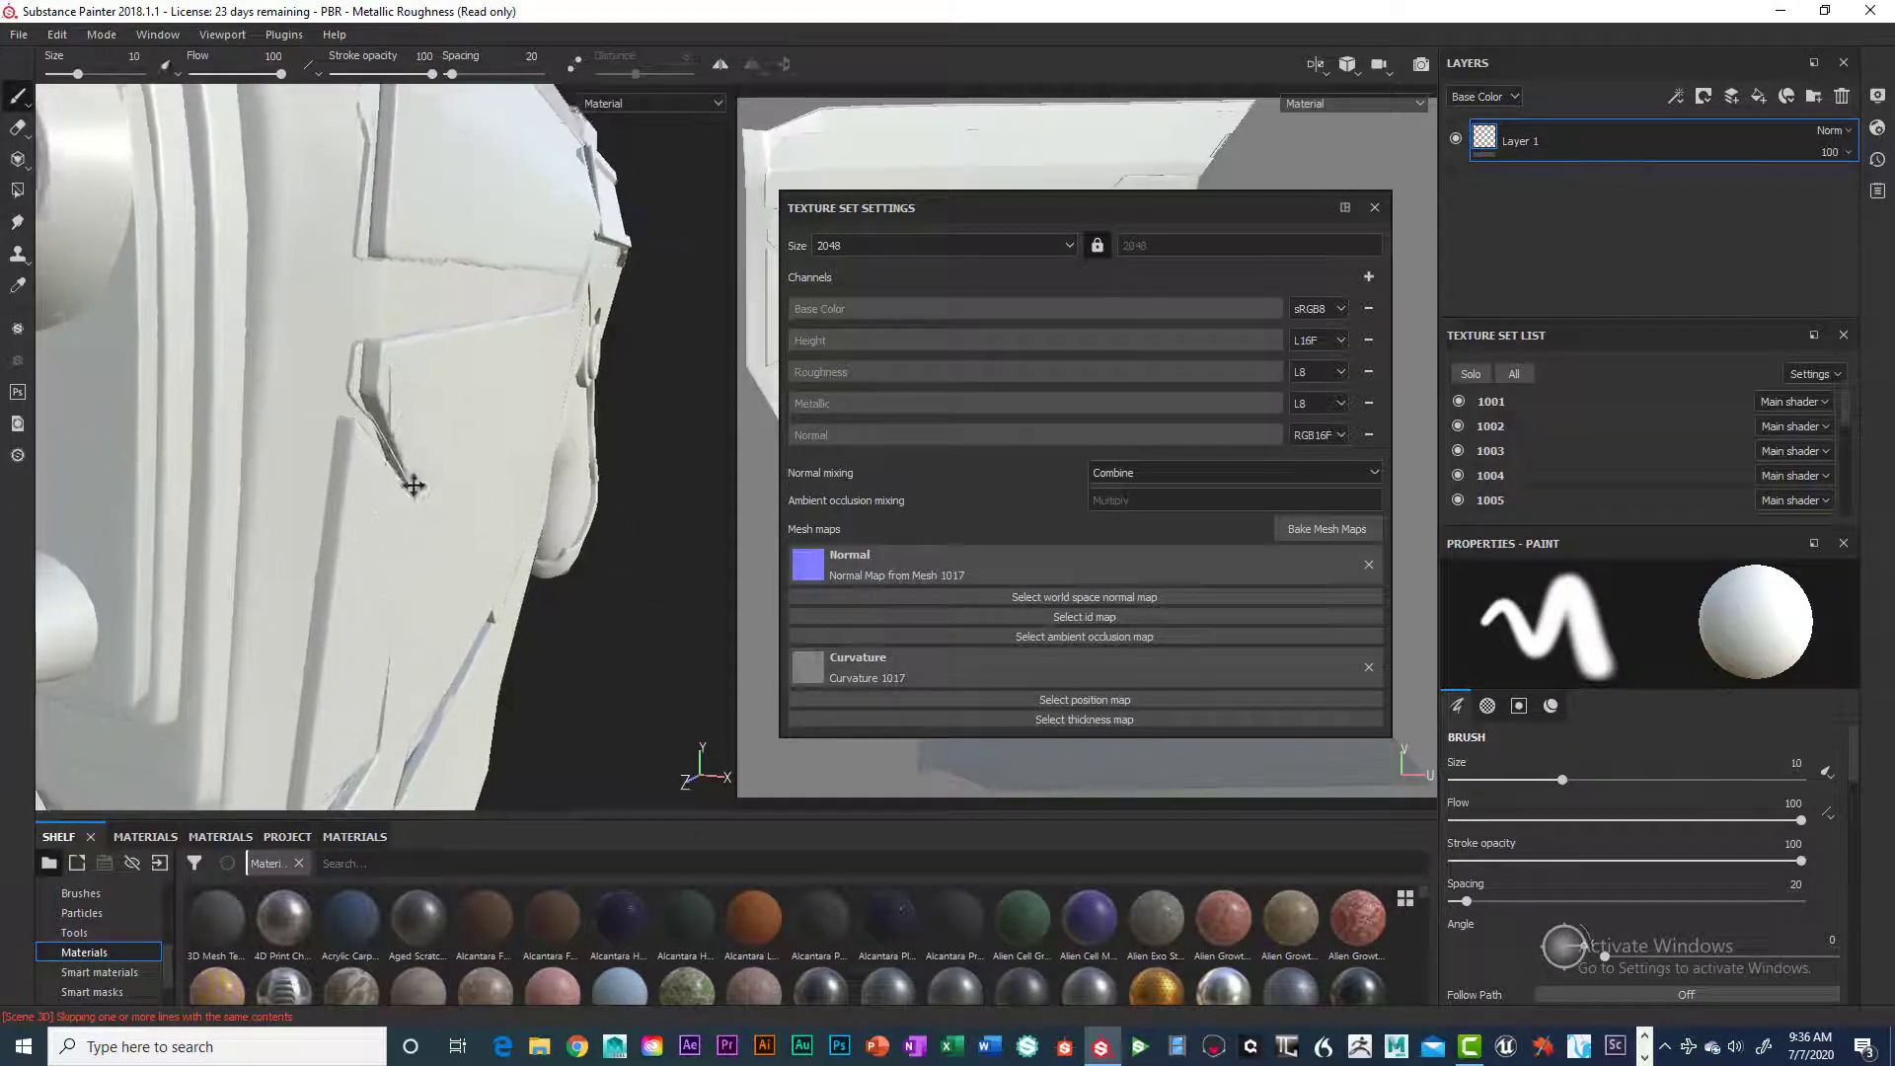
Examine the angled notch on the weapon's side panel, then the panel edges further down the side
mouse_move(365, 414)
alt+mouse_down()
mouse_move(389, 533)
mouse_move(499, 494)
mouse_move(575, 504)
mouse_move(542, 524)
mouse_move(524, 494)
mouse_move(424, 499)
mouse_move(511, 390)
mouse_move(368, 381)
alt+mouse_up()
scroll(368, 381, up, 2)
scroll(394, 445, down, 8)
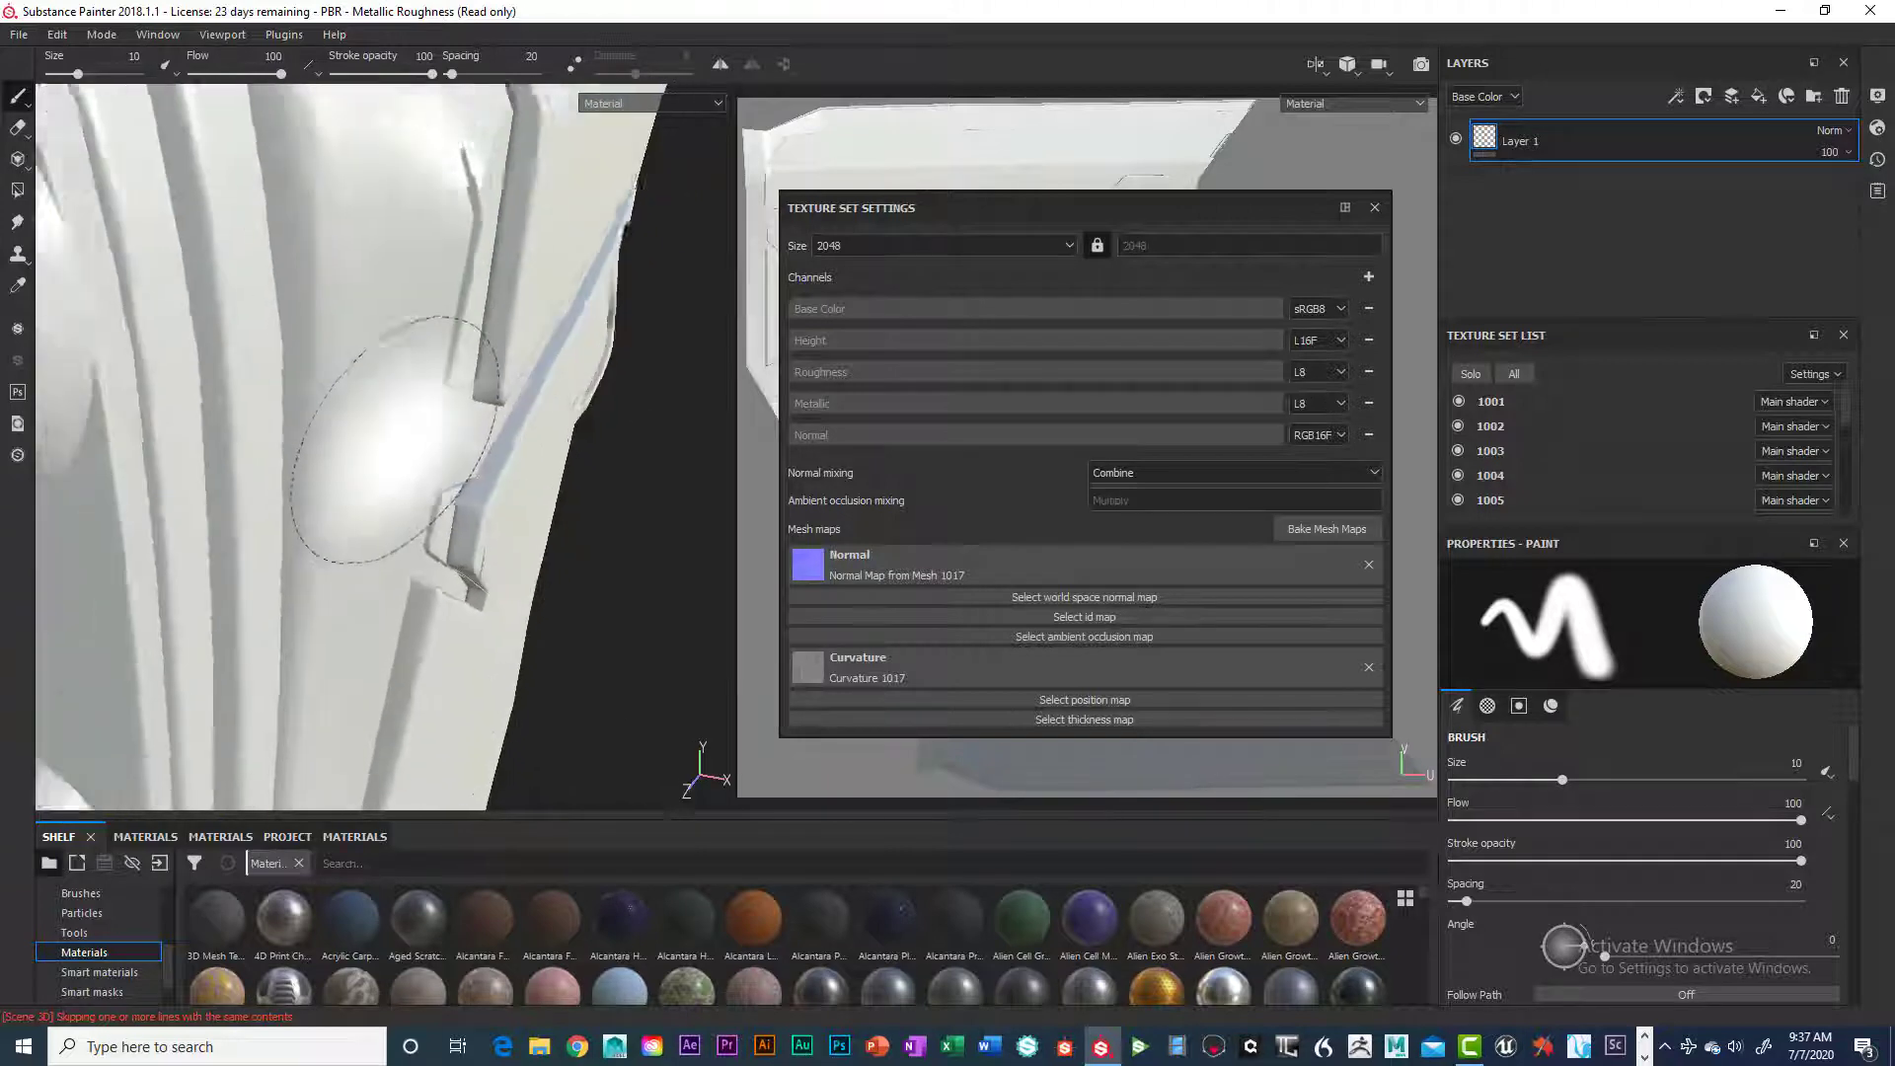
alt+drag(399, 449, 405, 393)
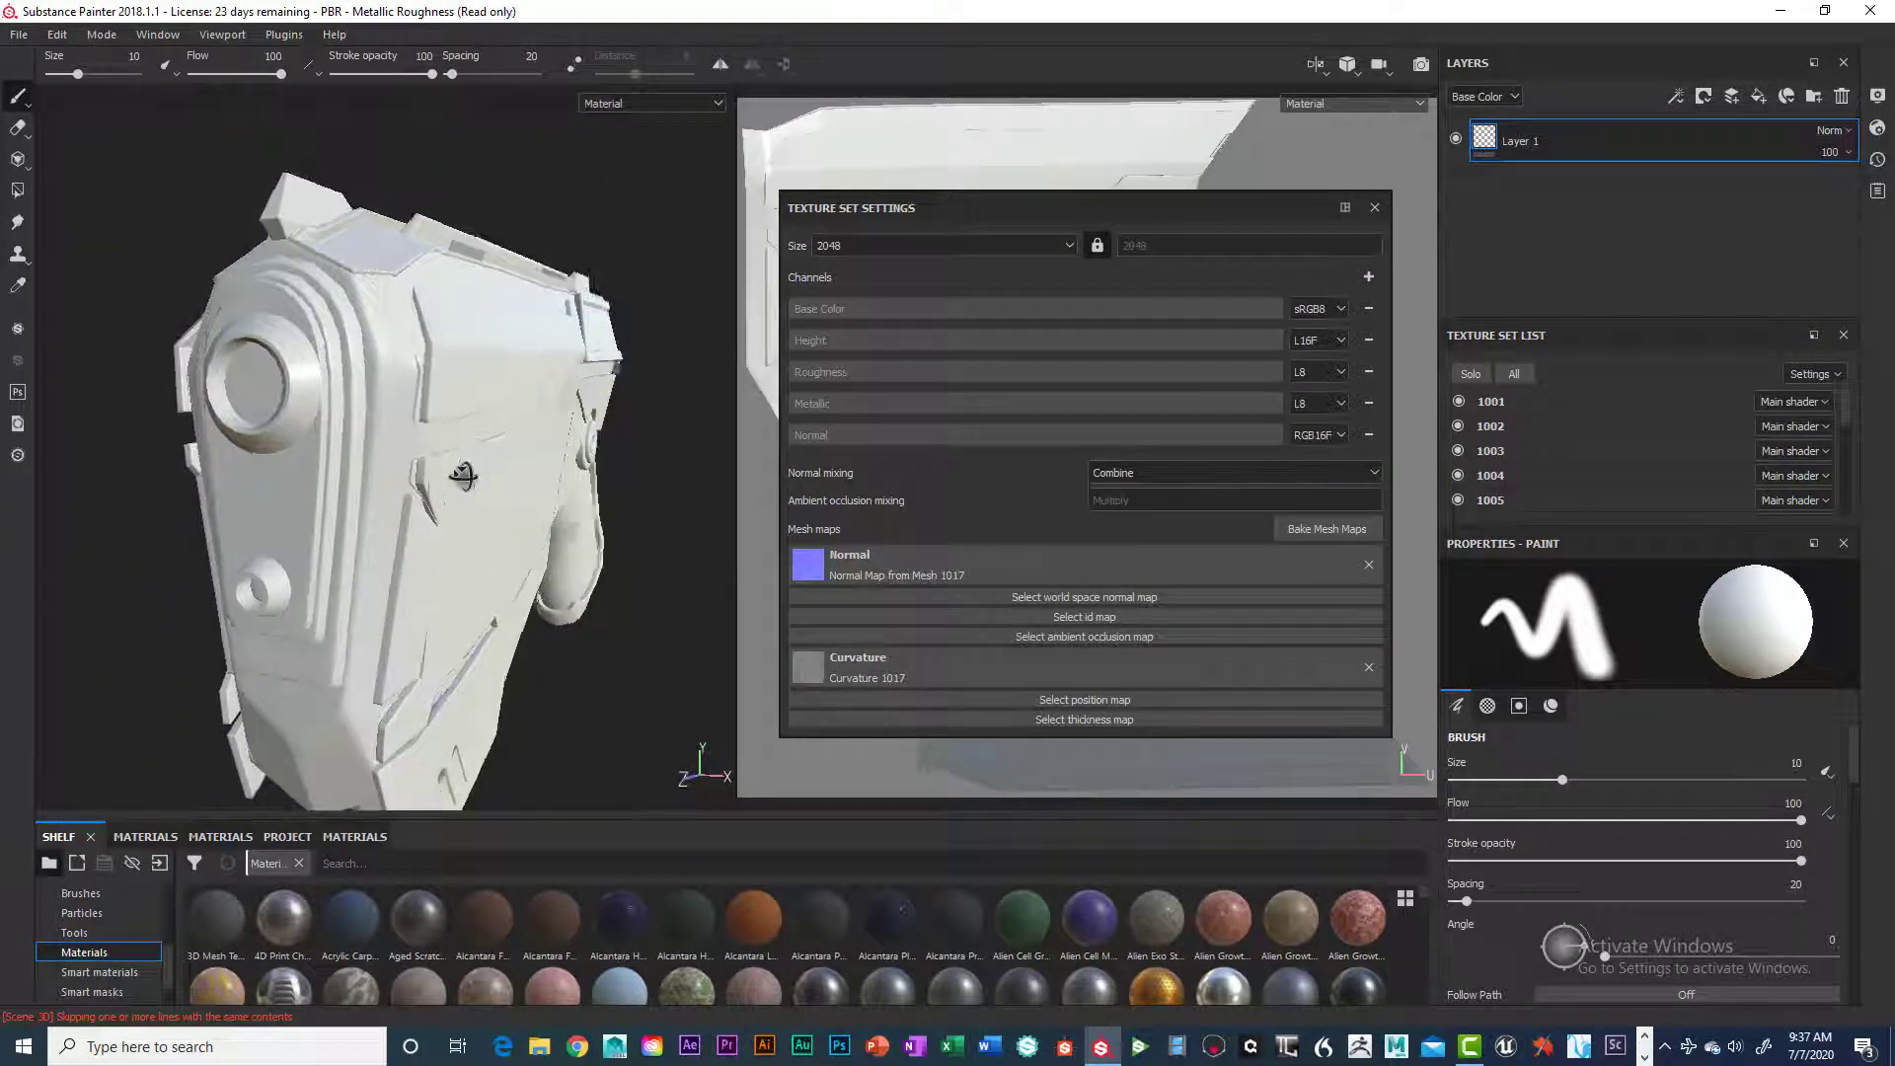
alt+drag(463, 477, 473, 423)
alt+right_drag(448, 530, 538, 656)
alt+middle_drag(476, 548, 460, 237)
alt+right_drag(434, 315, 474, 454)
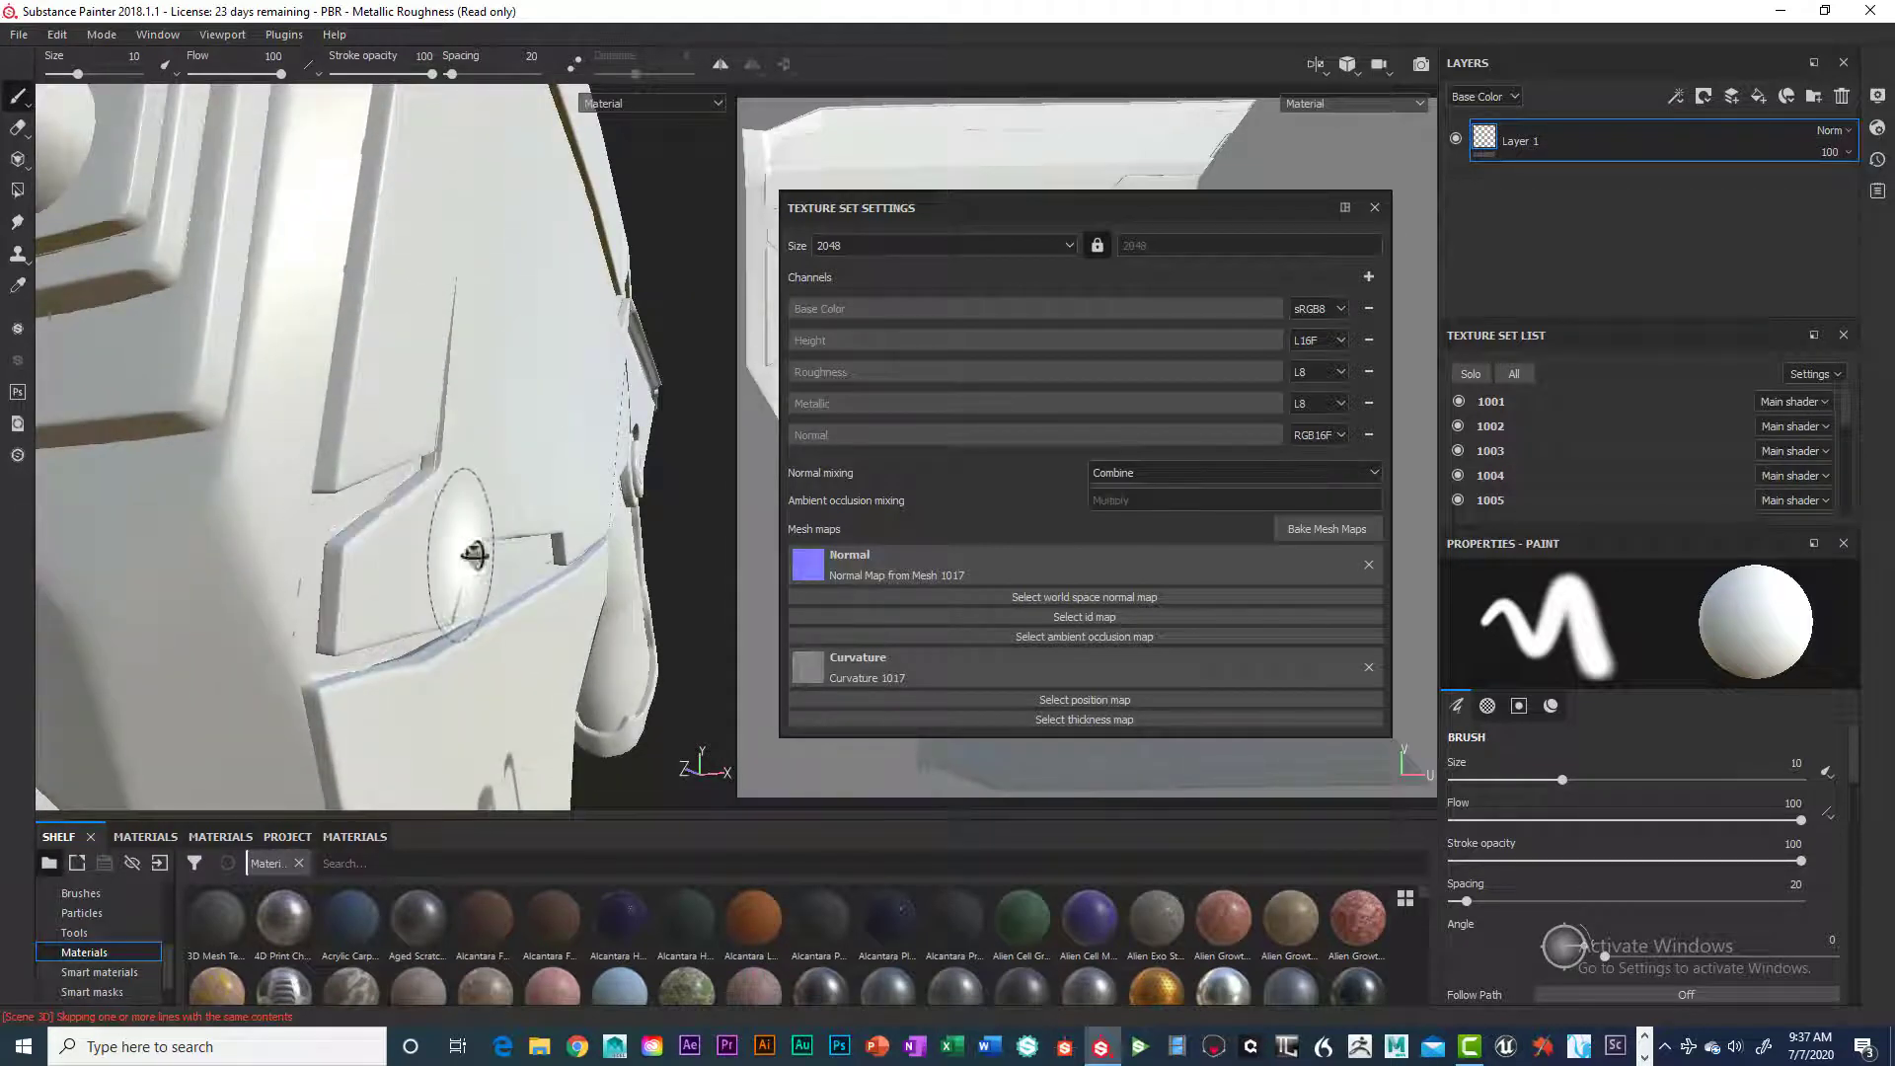
Inspect the lower side panels, the fins beneath the weapon and the trigger area from below and from a distance
mouse_move(474, 555)
alt+mouse_down()
mouse_move(513, 635)
mouse_move(385, 625)
mouse_move(434, 592)
mouse_move(339, 596)
mouse_move(317, 296)
mouse_move(296, 409)
mouse_move(185, 501)
alt+mouse_up()
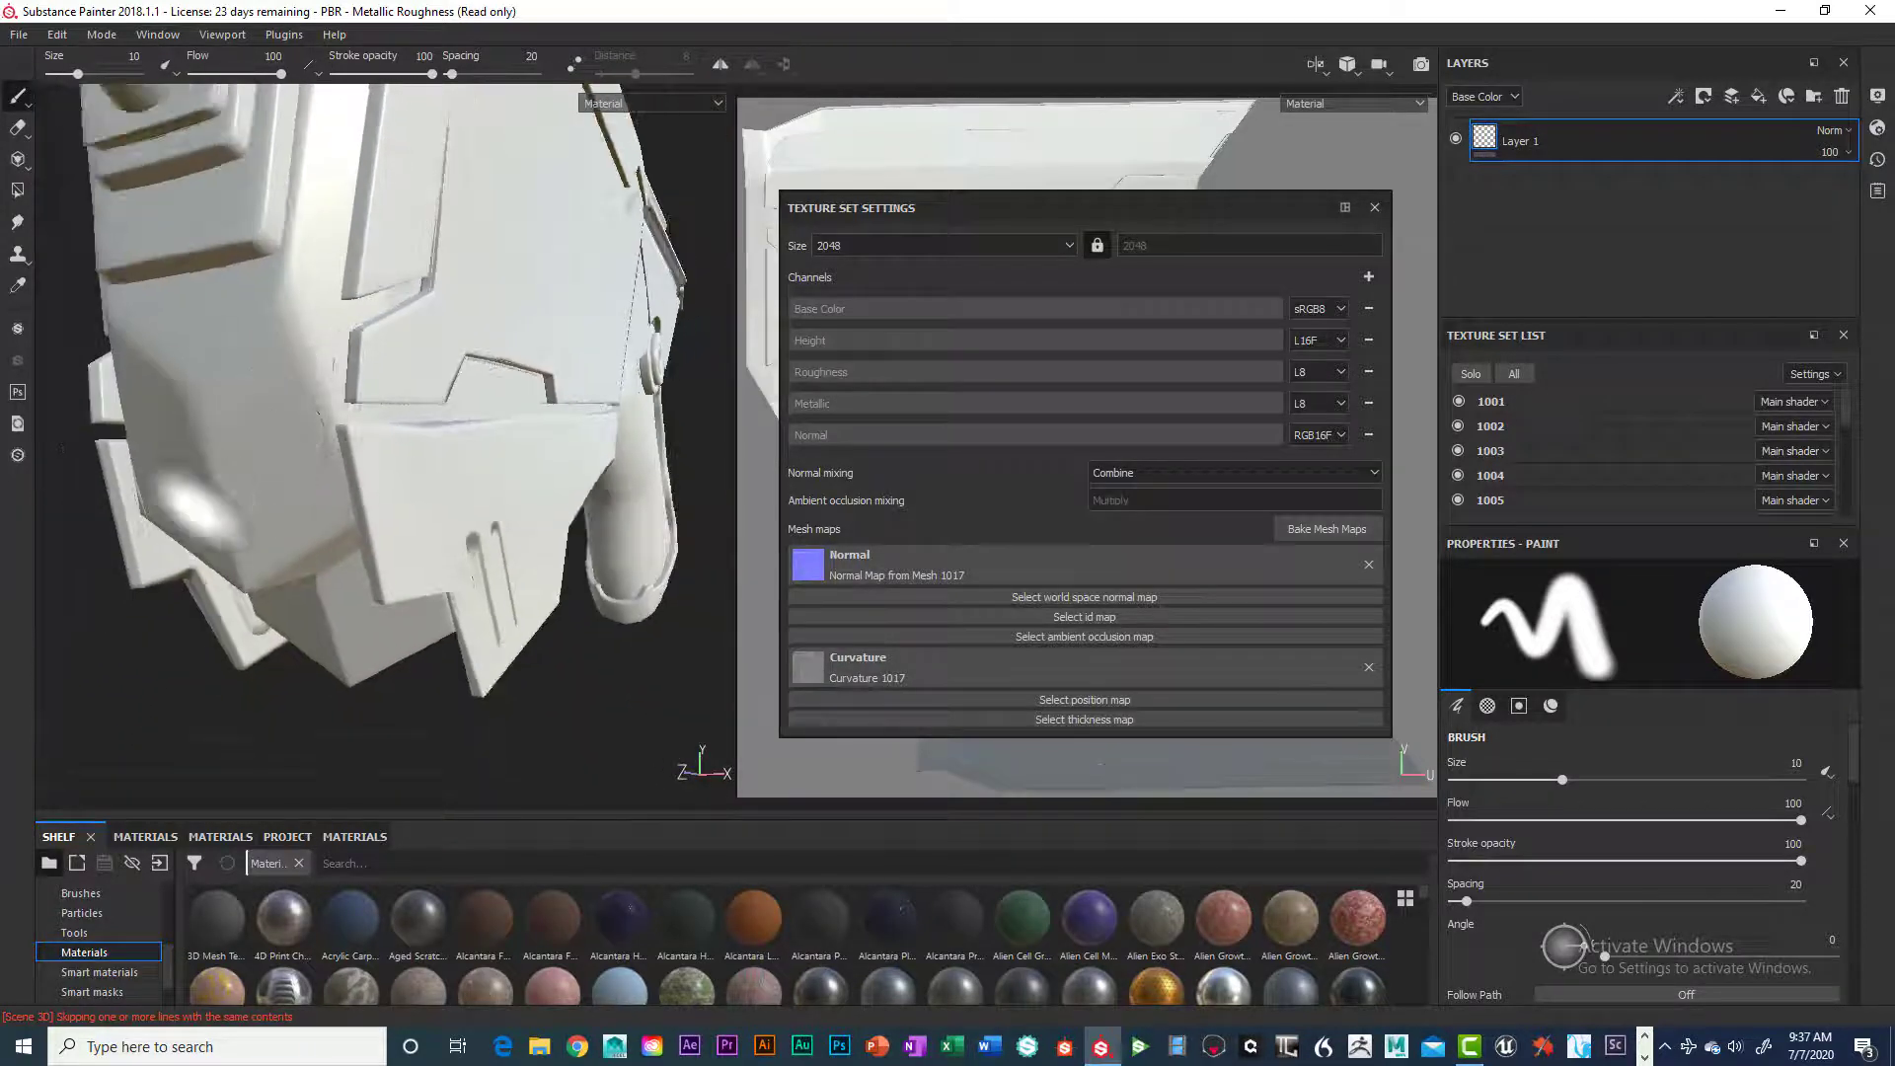
alt+drag(378, 482, 376, 575)
scroll(464, 421, down, 8)
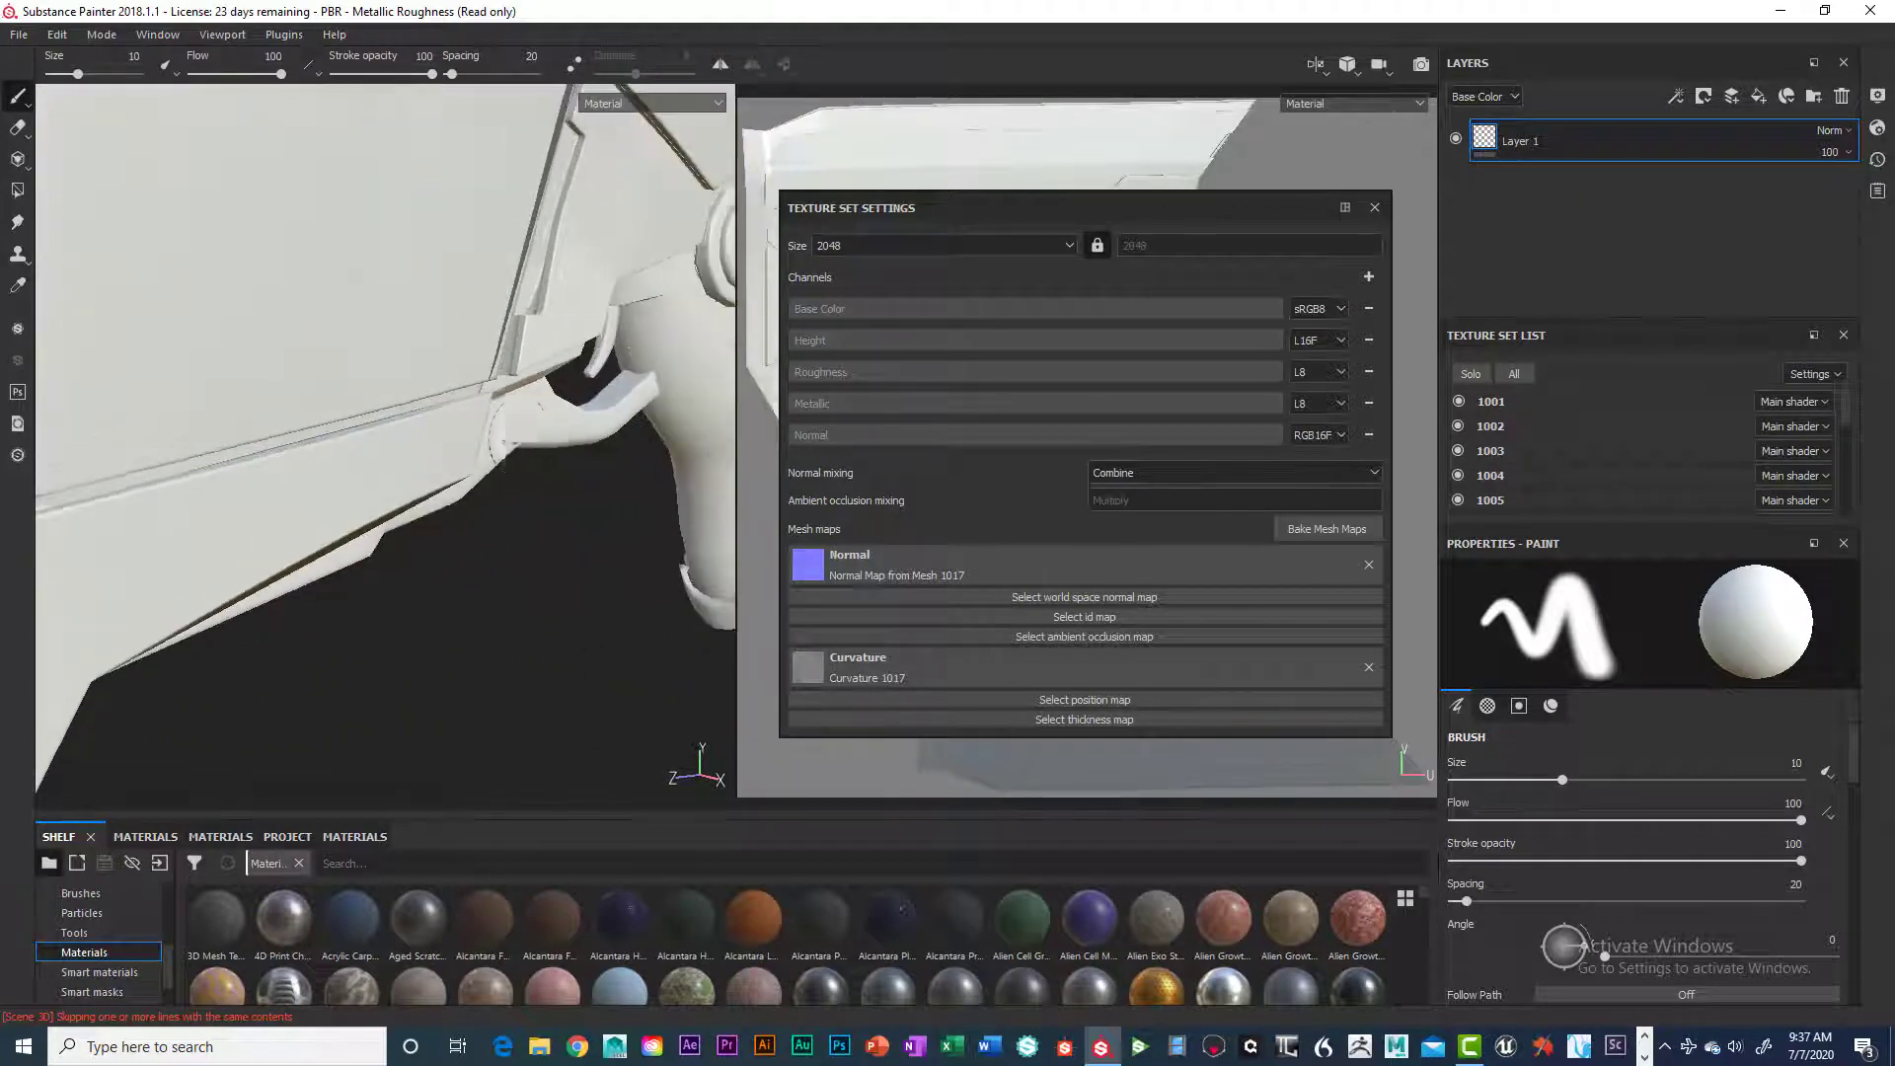
alt+middle_drag(341, 435, 351, 516)
alt+drag(353, 516, 455, 533)
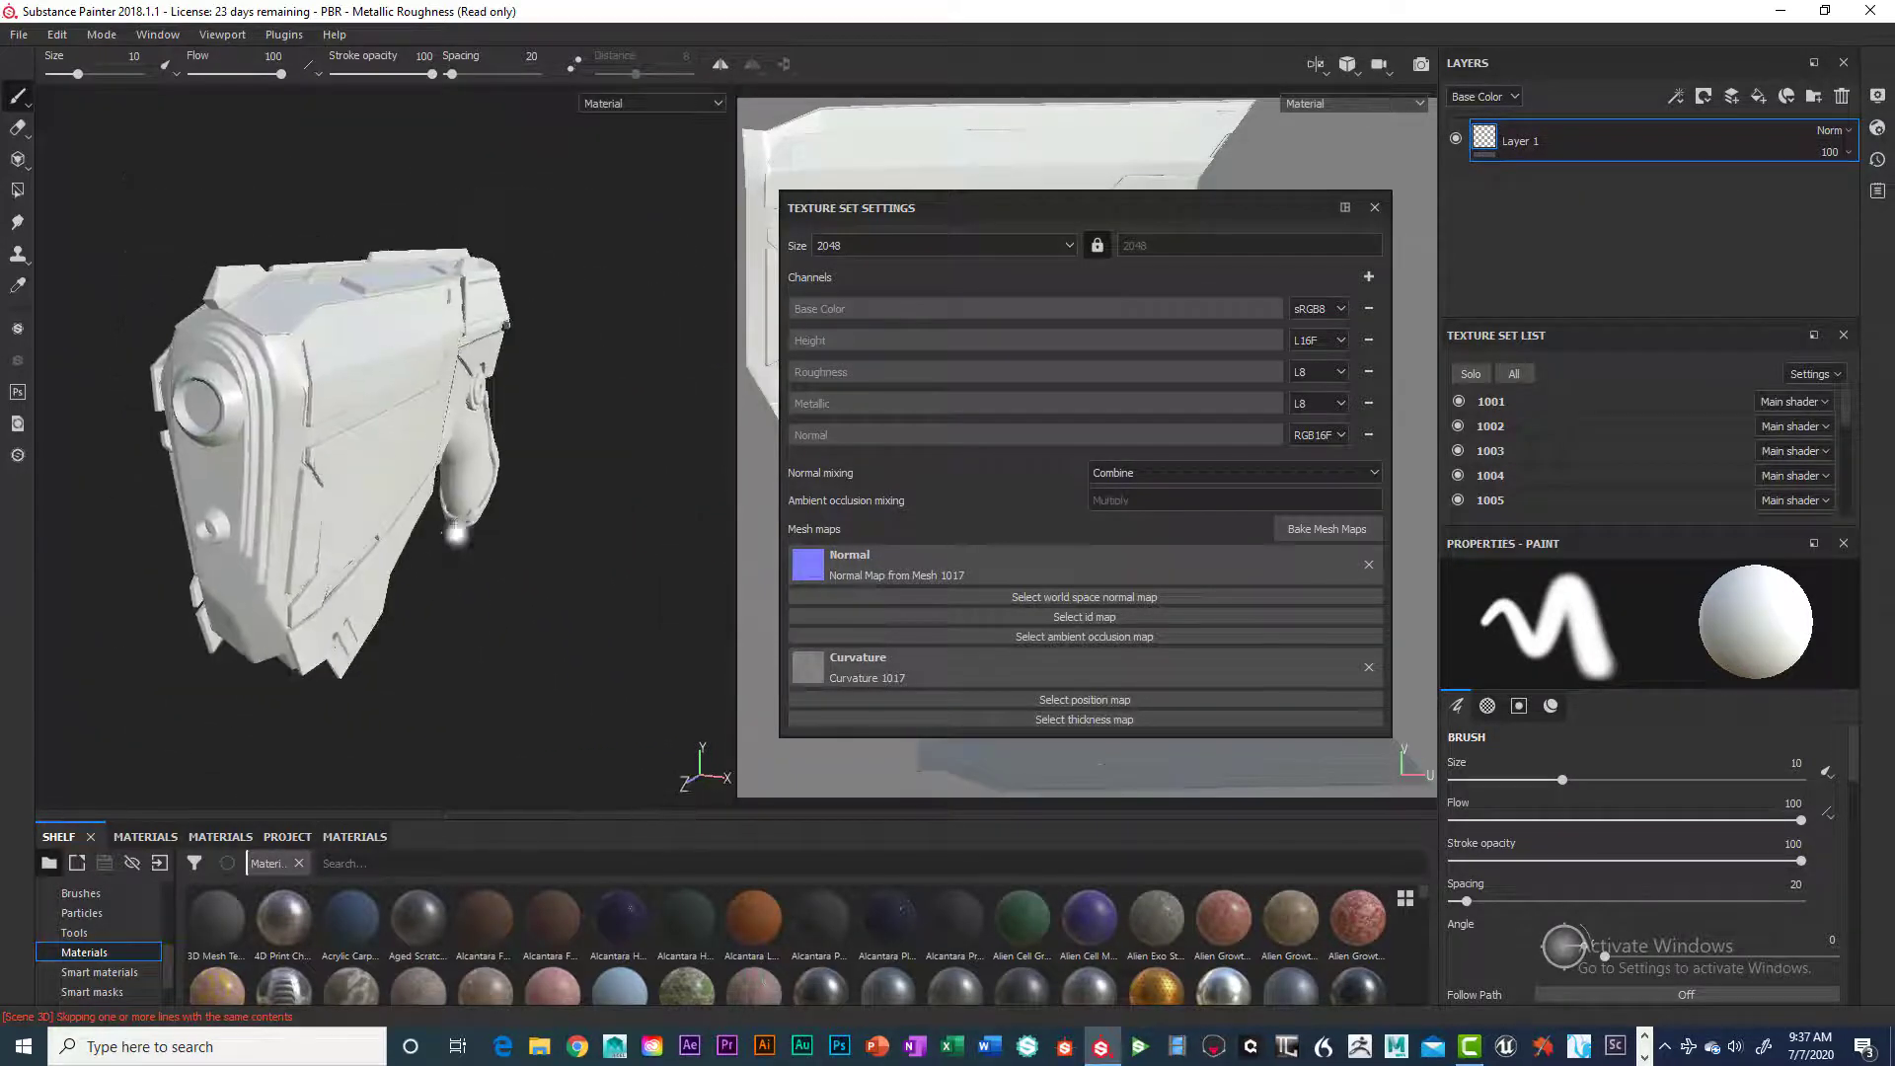
scroll(374, 494, up, 4)
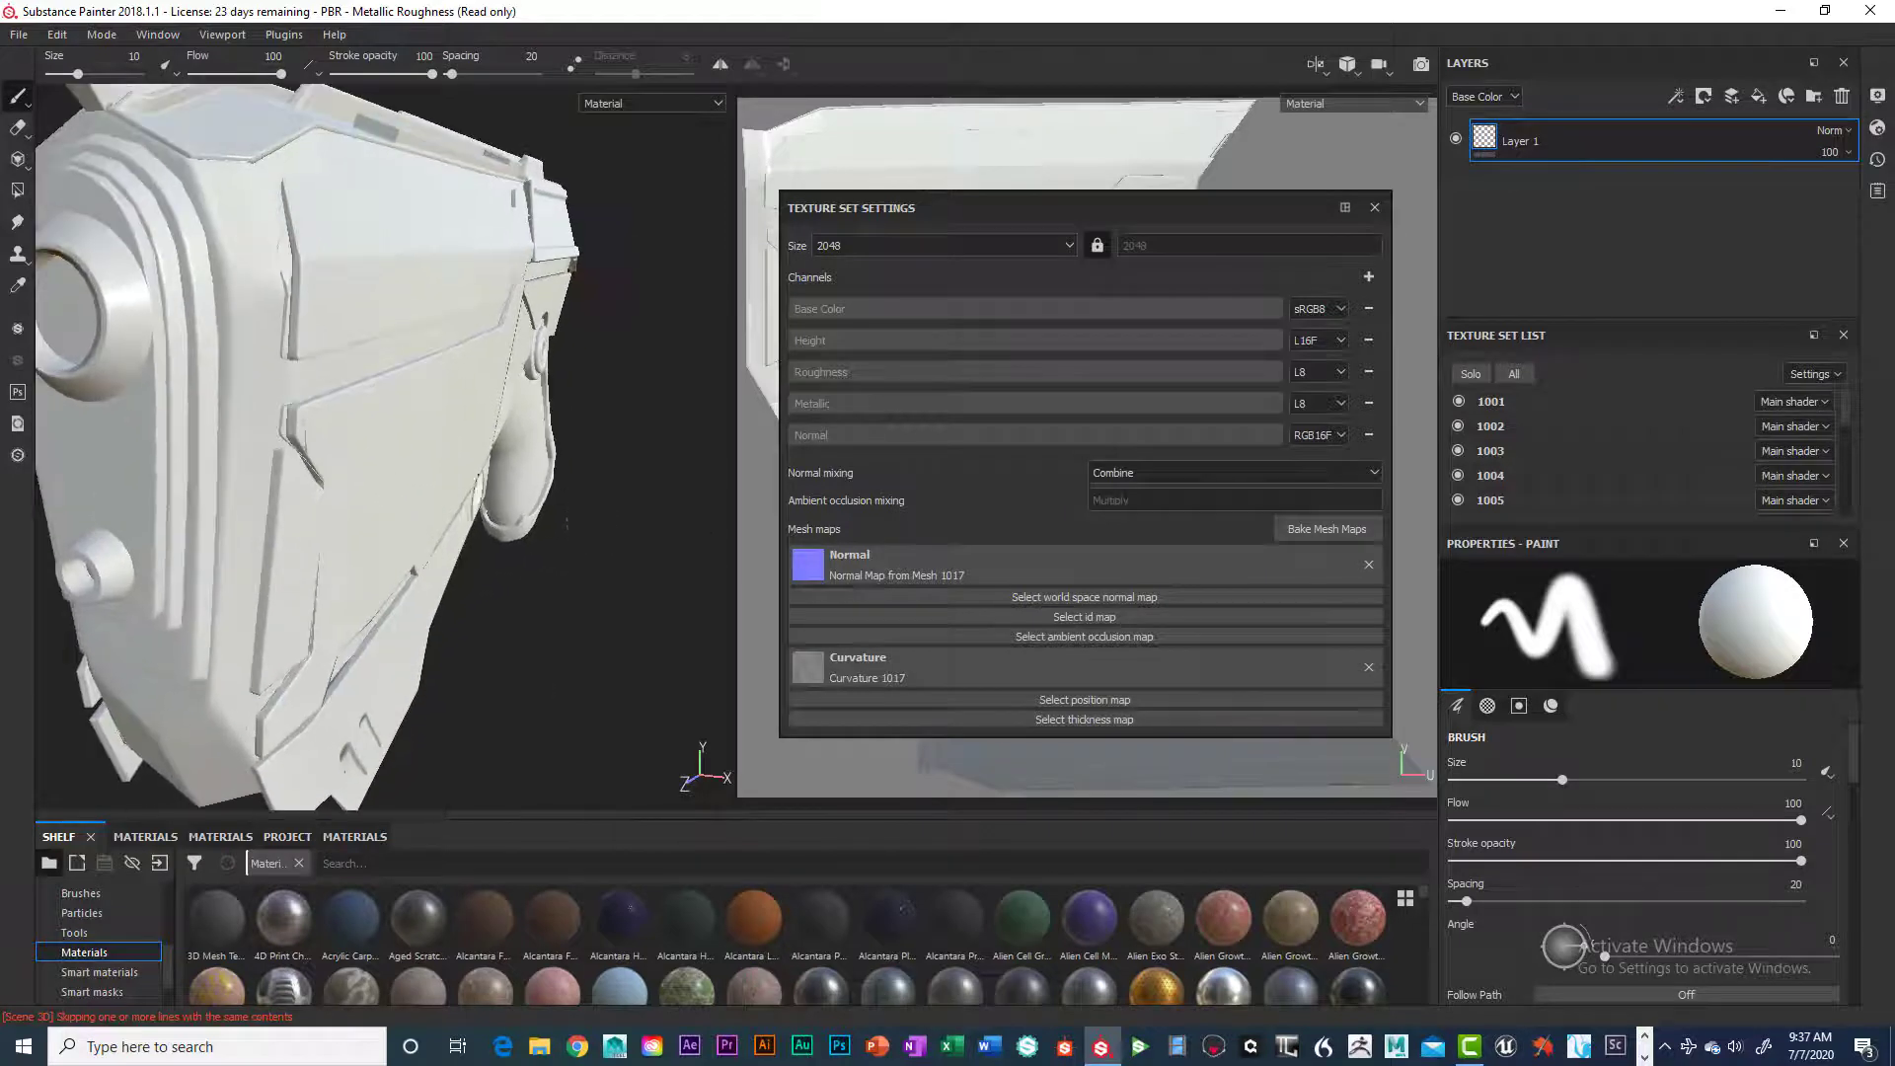
Examine the side panel's silhouette beside the main barrel, then the lower front and side from several angles
alt+middle_drag(374, 474, 446, 517)
alt+drag(446, 516, 454, 489)
alt+right_drag(458, 488, 647, 533)
alt+drag(648, 533, 526, 509)
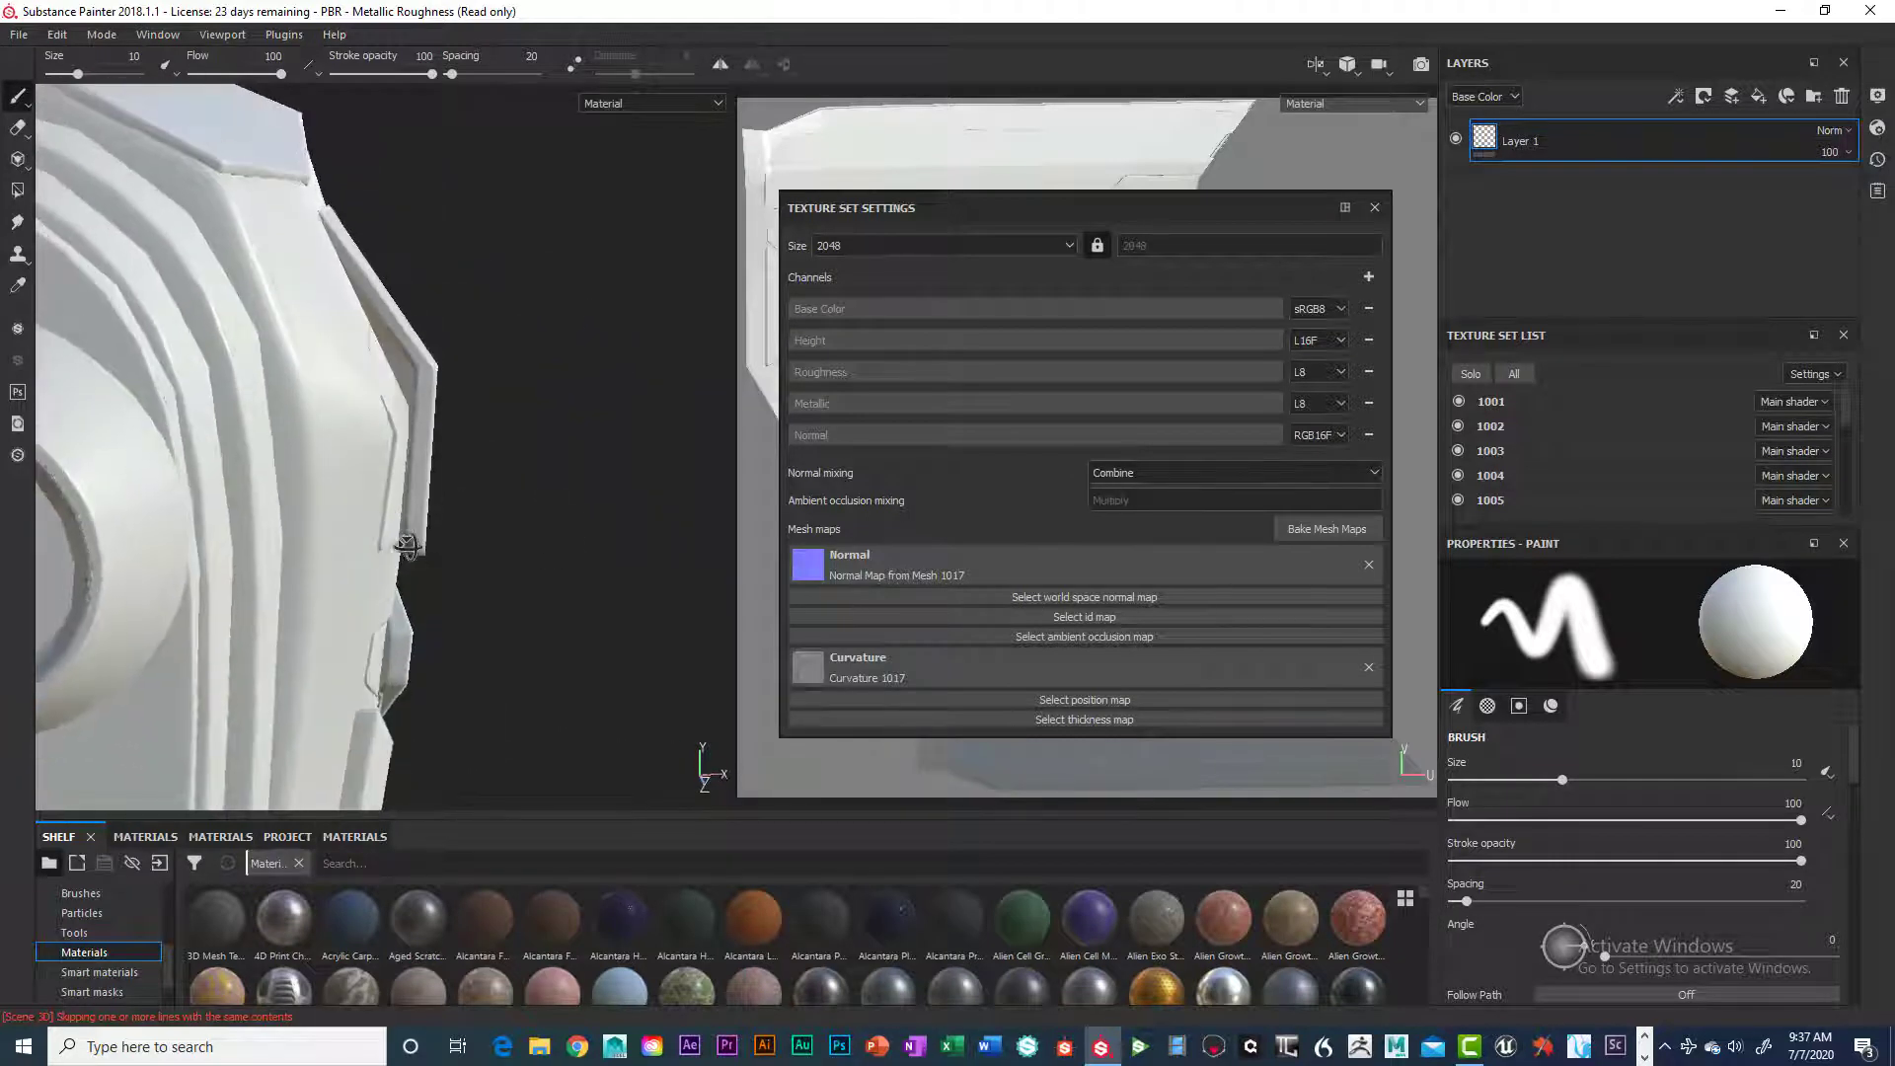
alt+right_drag(524, 528, 454, 553)
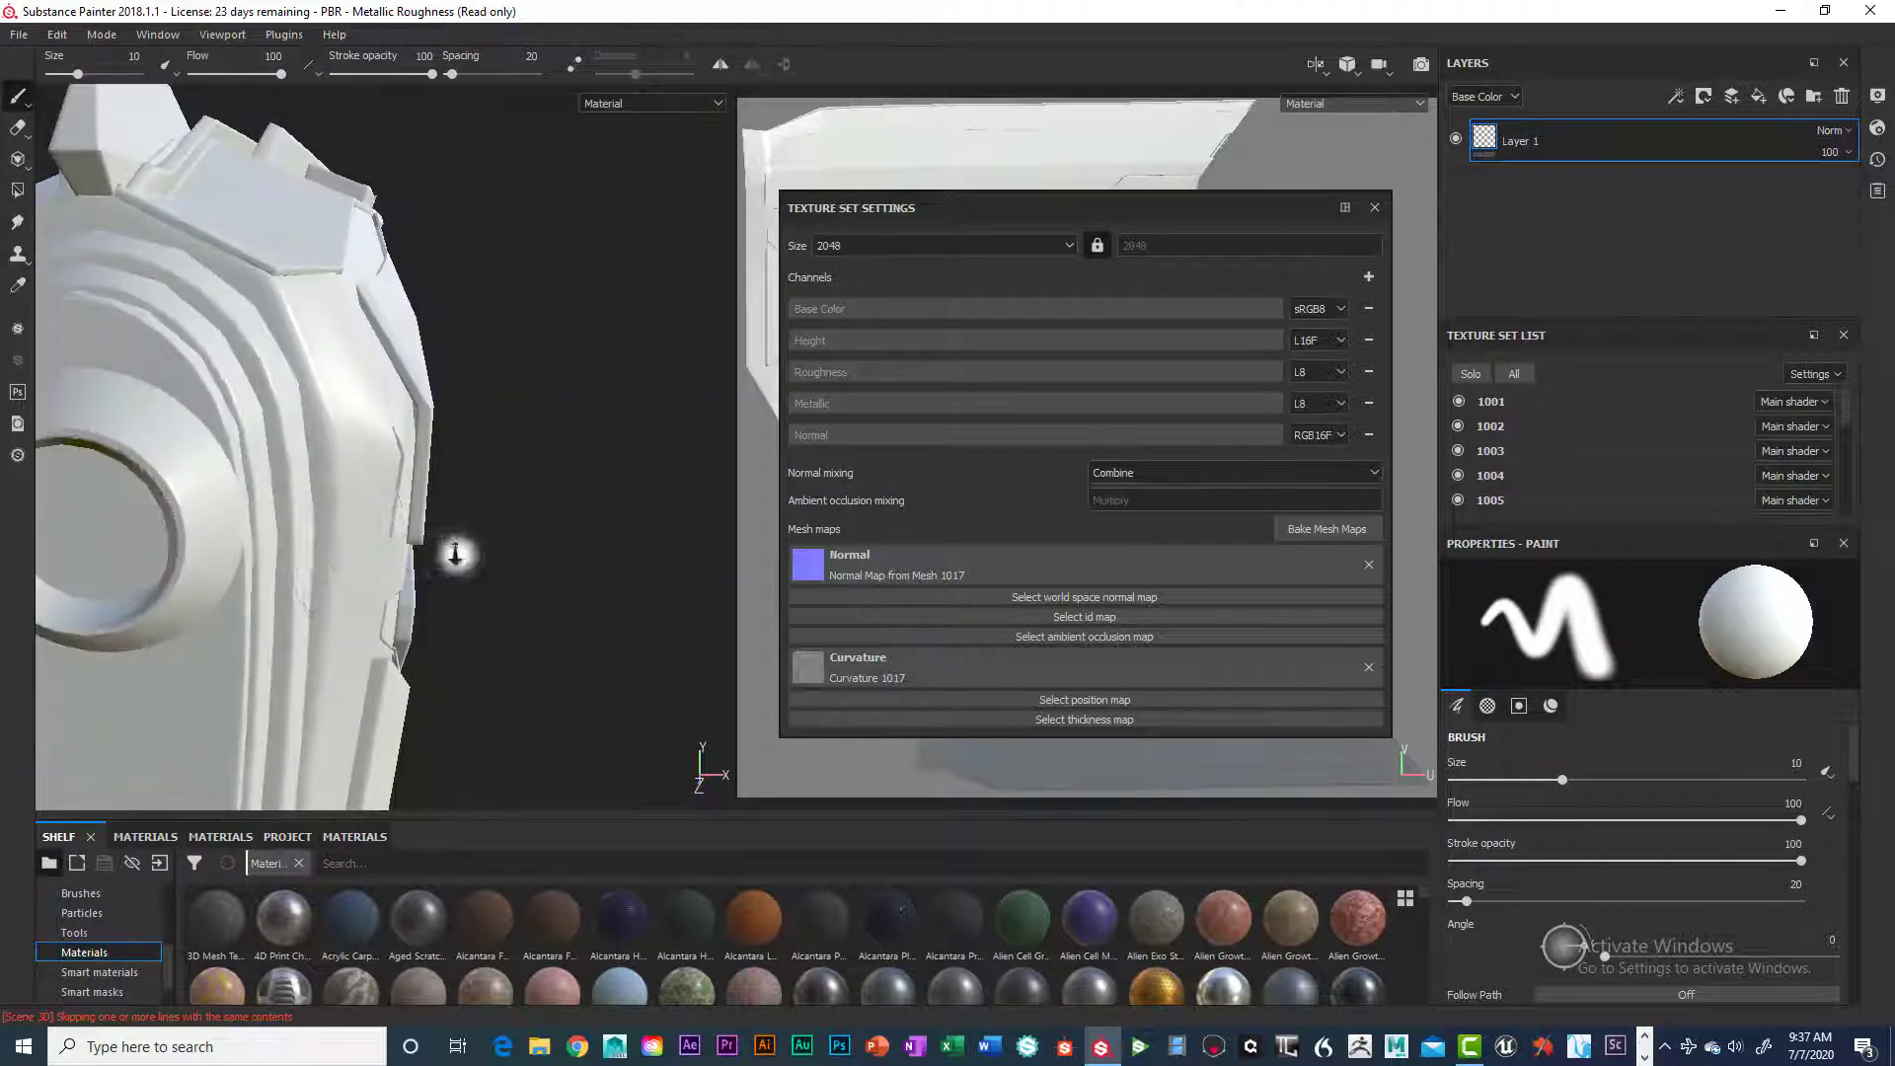
alt+middle_drag(453, 554, 543, 505)
mouse_move(543, 505)
alt+mouse_down()
mouse_move(324, 410)
mouse_move(478, 435)
mouse_move(259, 383)
mouse_move(411, 373)
mouse_move(222, 367)
mouse_move(297, 364)
alt+mouse_up()
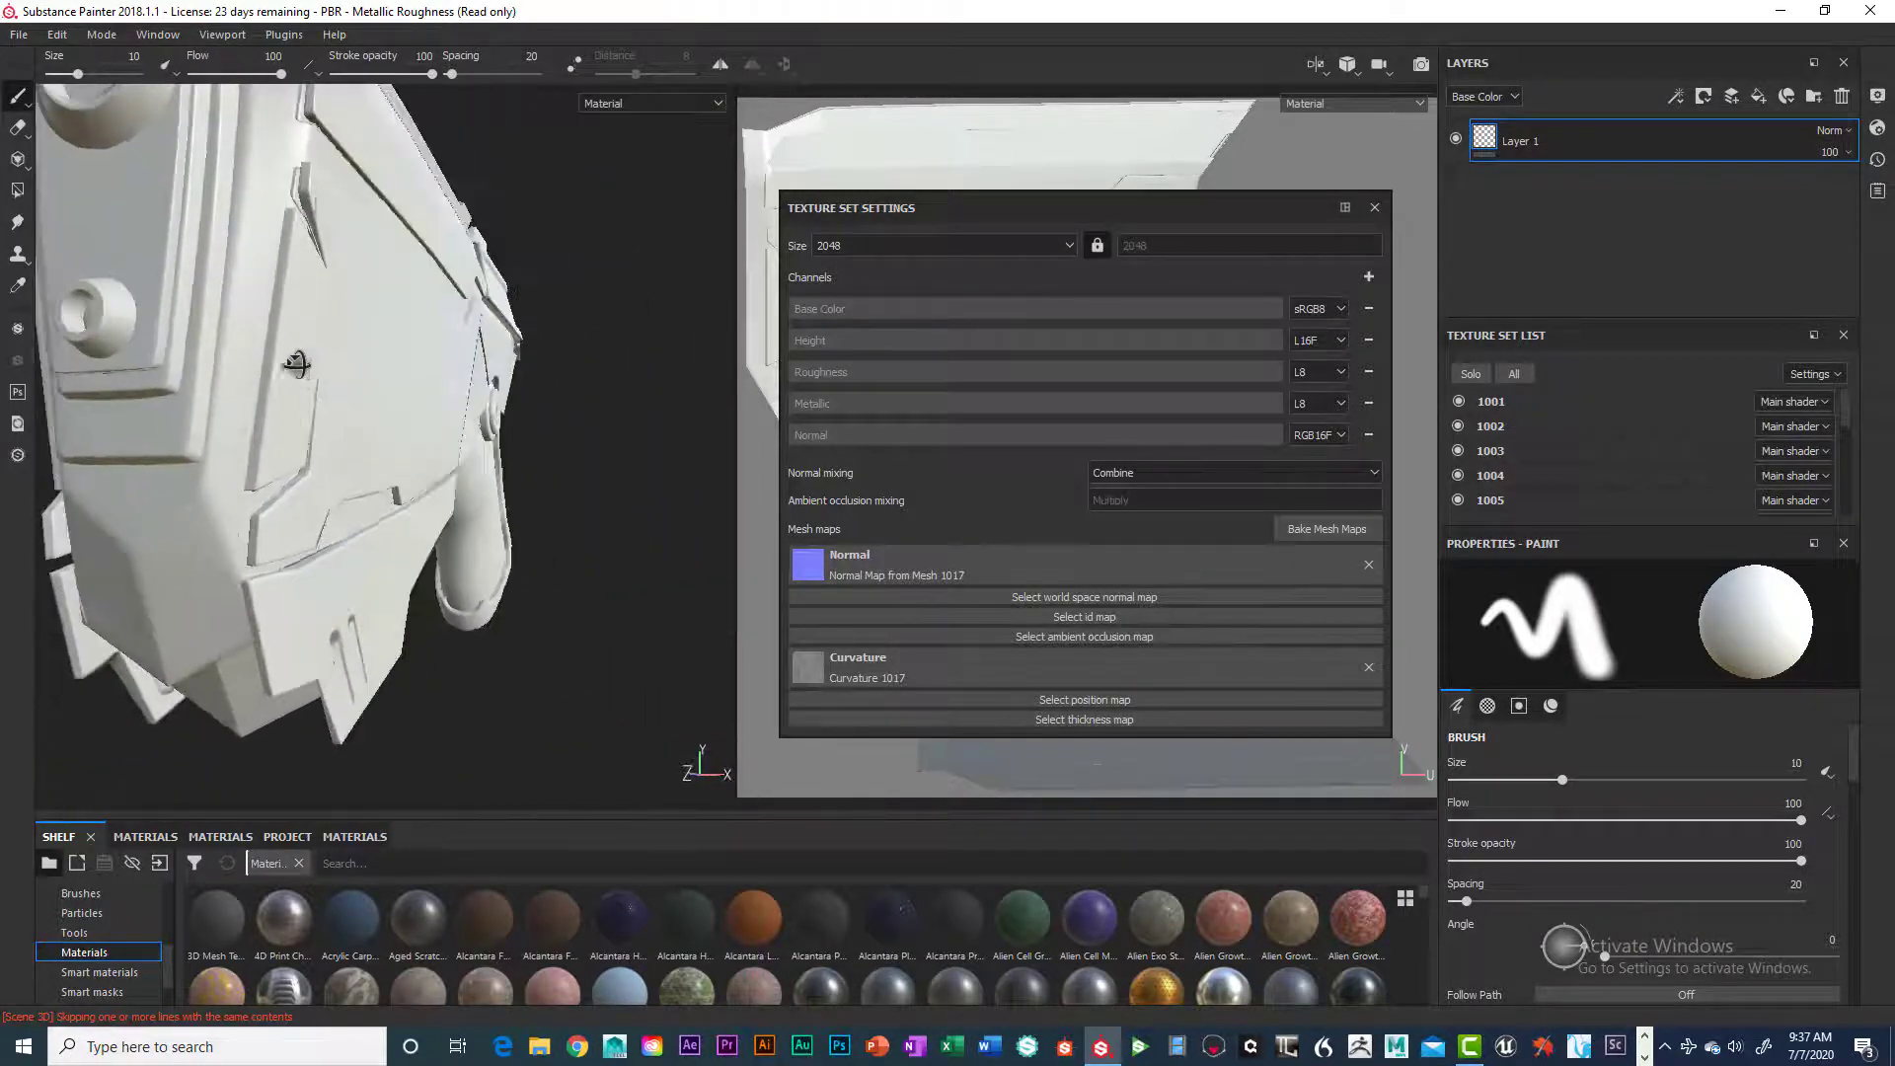
mouse_move(336, 553)
alt+mouse_down()
mouse_move(128, 560)
mouse_move(355, 667)
alt+mouse_up()
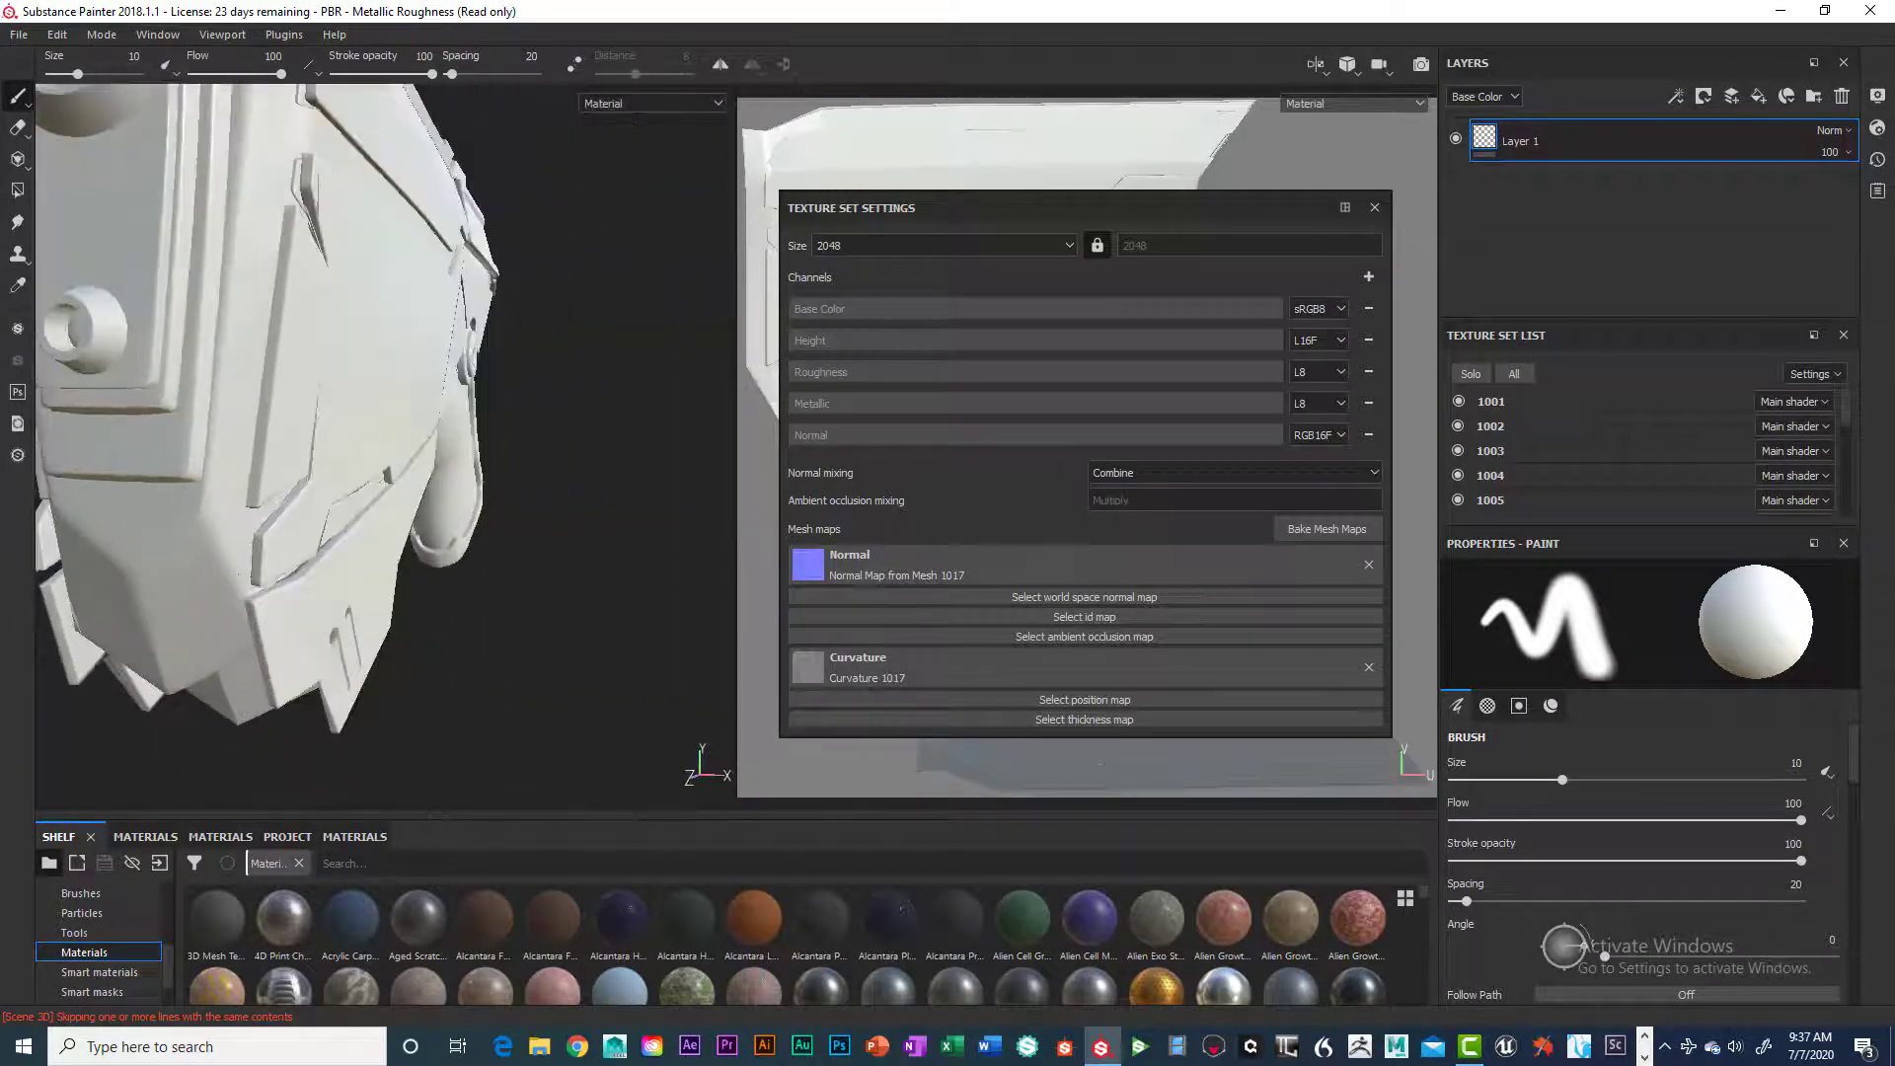
alt+drag(129, 599, 402, 494)
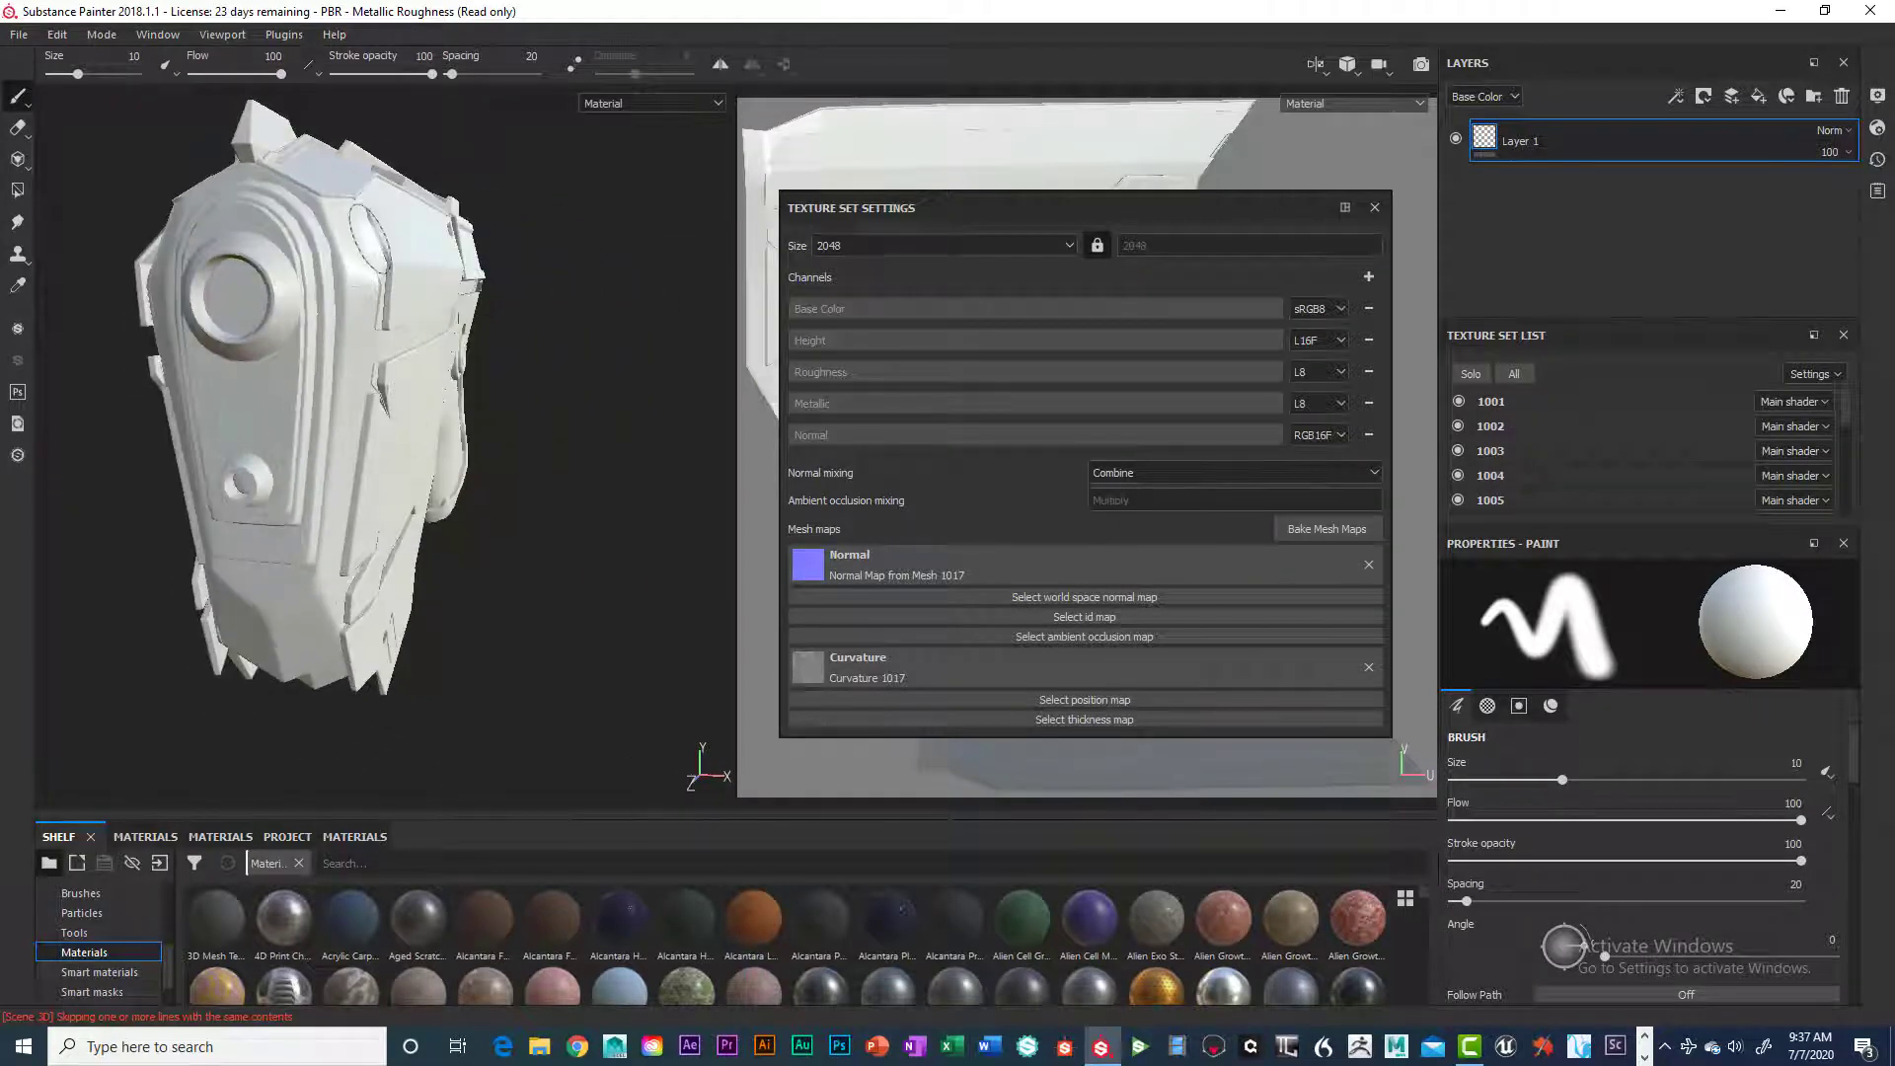
alt+drag(533, 318, 275, 353)
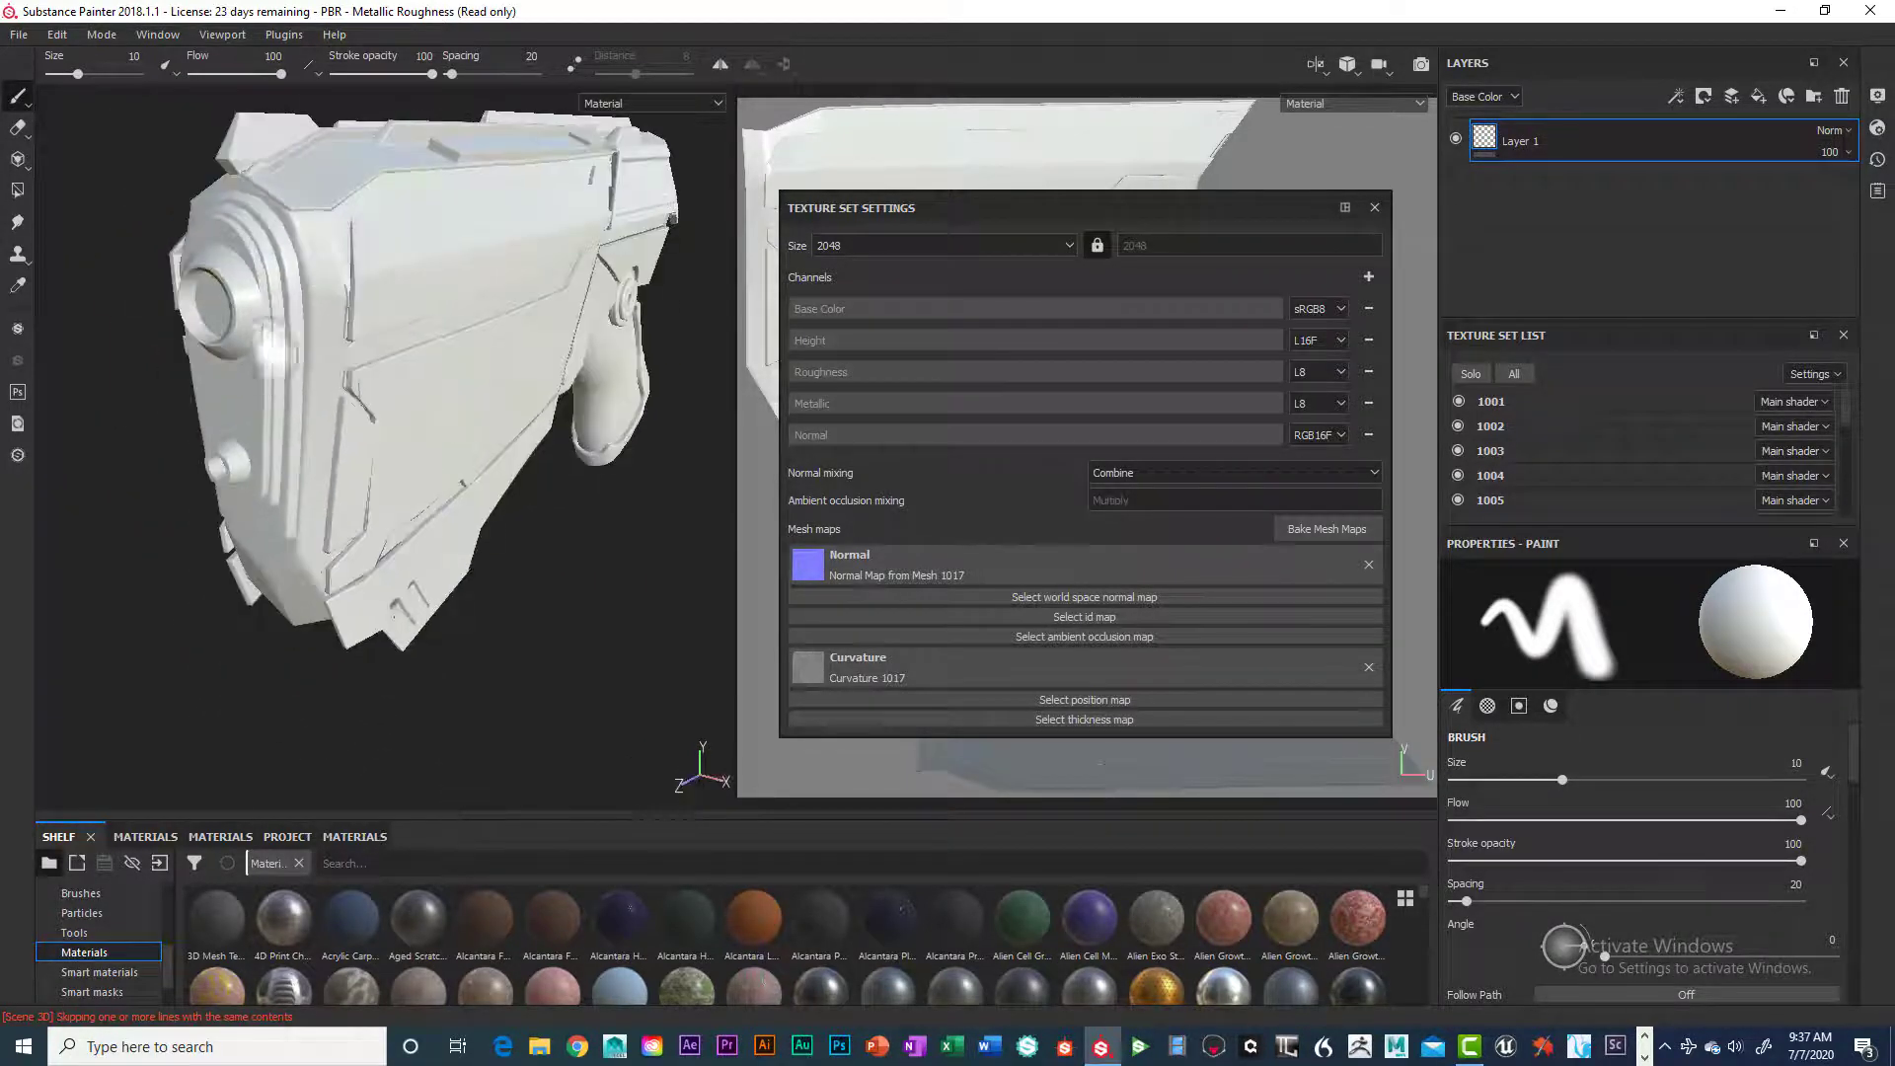
Inspect the edges of the weapon's top plate and upper side panel up close, then review the whole model
alt+drag(341, 286, 267, 500)
alt+right_drag(269, 501, 316, 583)
alt+middle_drag(355, 334, 418, 583)
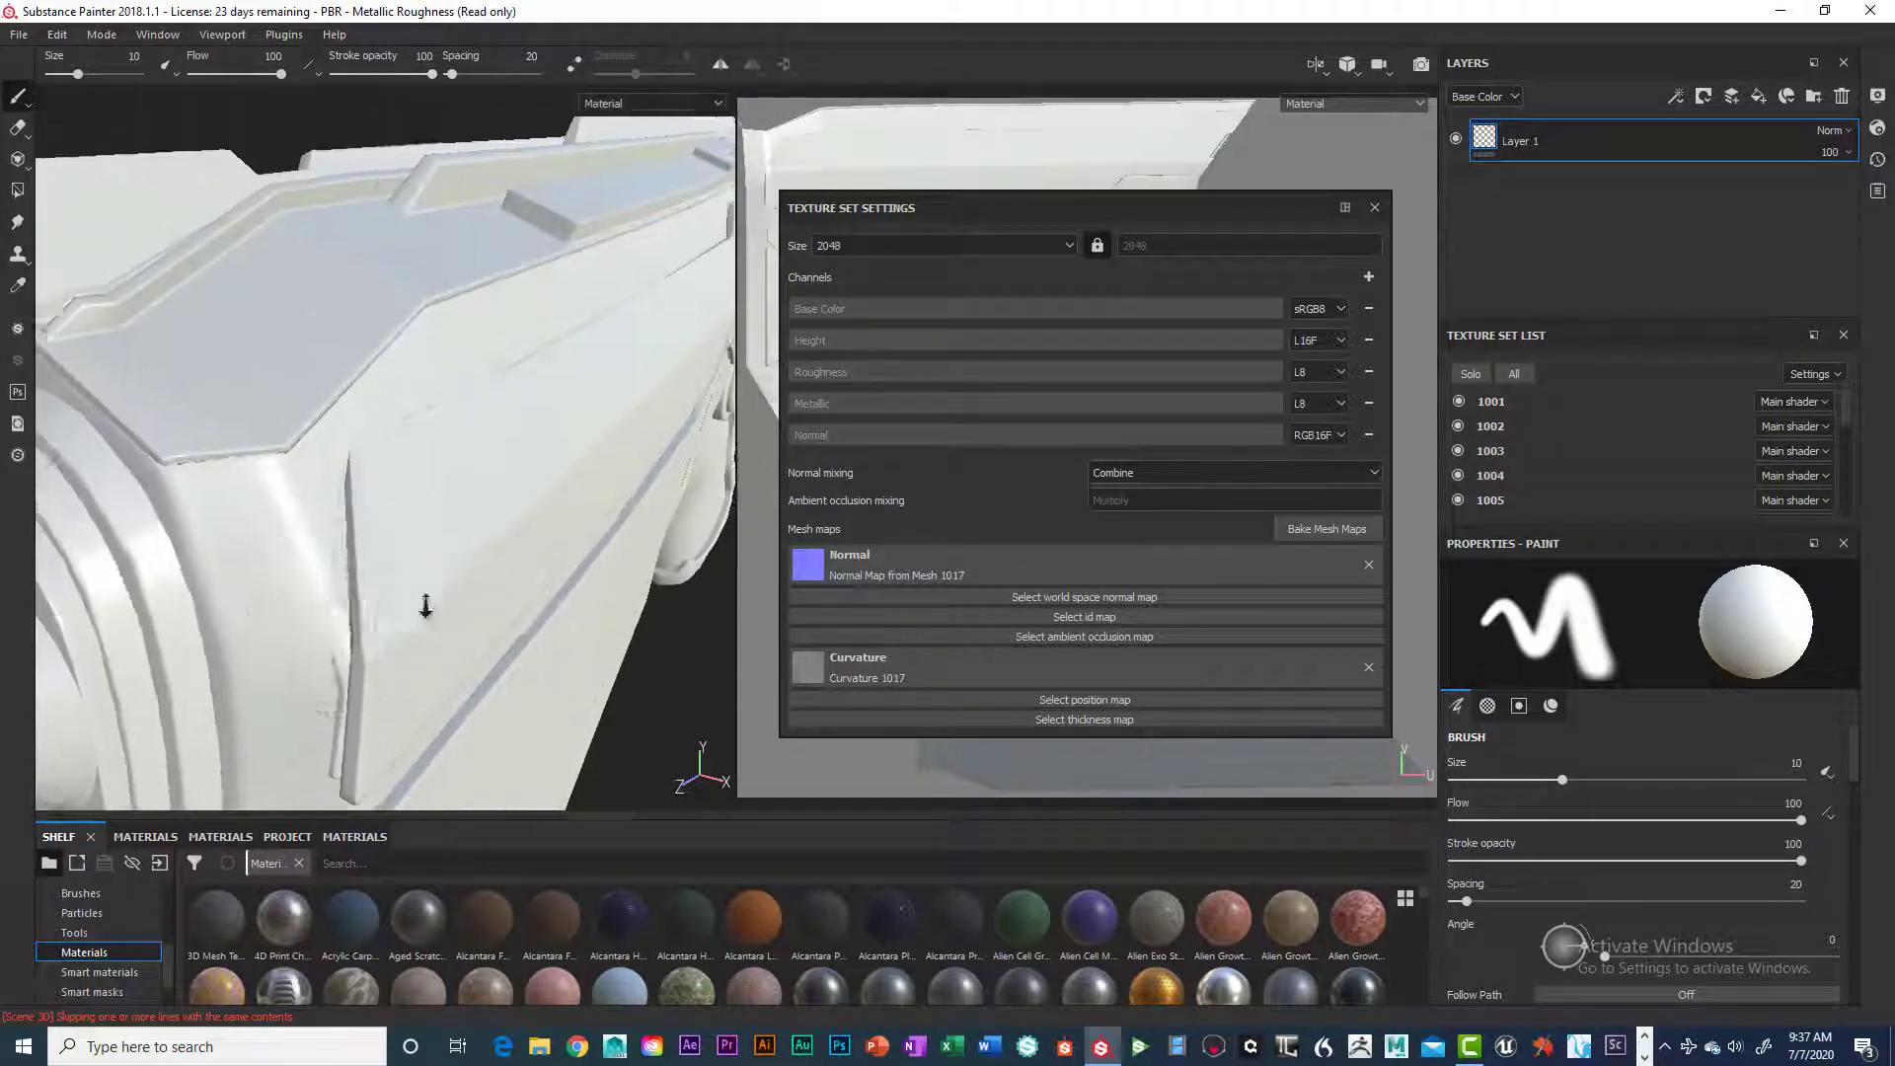
alt+right_drag(424, 609, 434, 642)
alt+drag(435, 562, 454, 419)
alt+middle_drag(454, 420, 247, 432)
alt+right_drag(474, 445, 533, 507)
alt+middle_drag(533, 508, 517, 430)
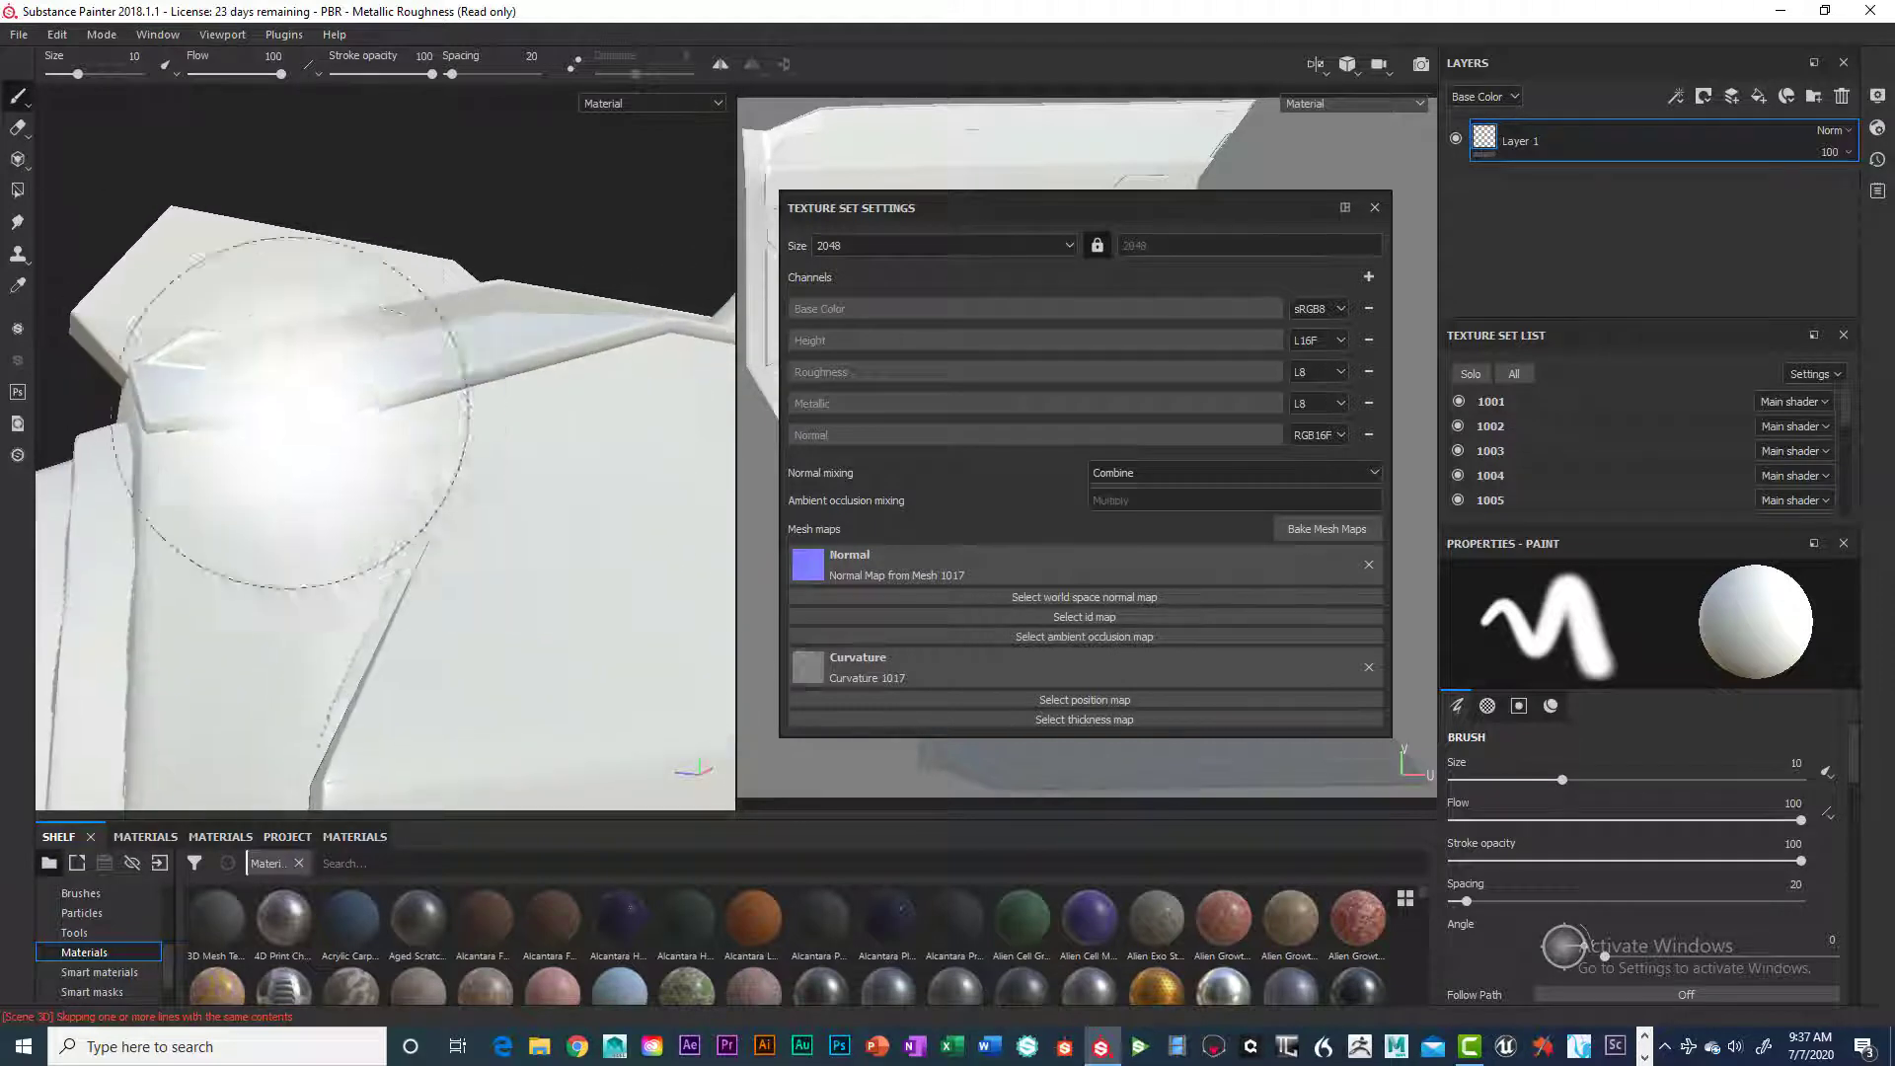
alt+drag(484, 473, 533, 494)
alt+right_drag(533, 494, 484, 473)
alt+drag(533, 484, 361, 416)
scroll(427, 523, down, 5)
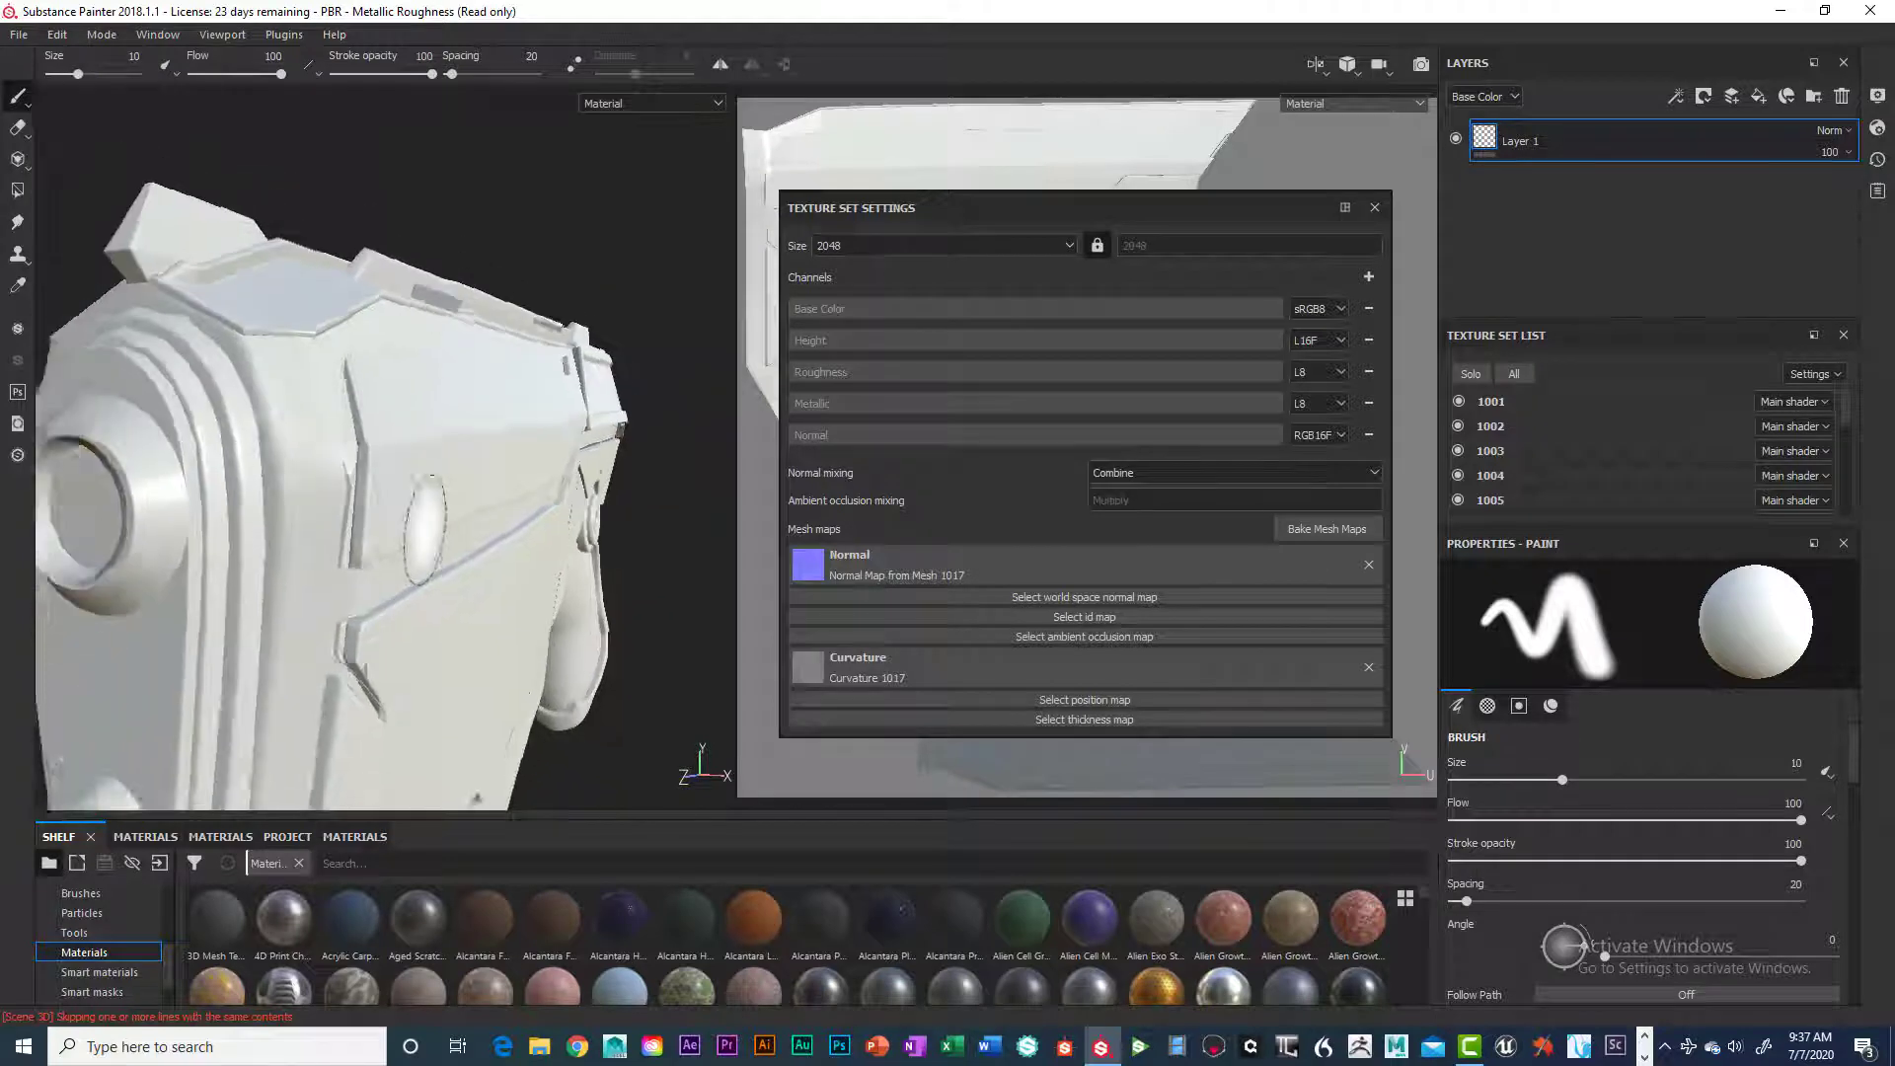
alt+middle_drag(427, 537, 425, 434)
alt+drag(425, 435, 346, 461)
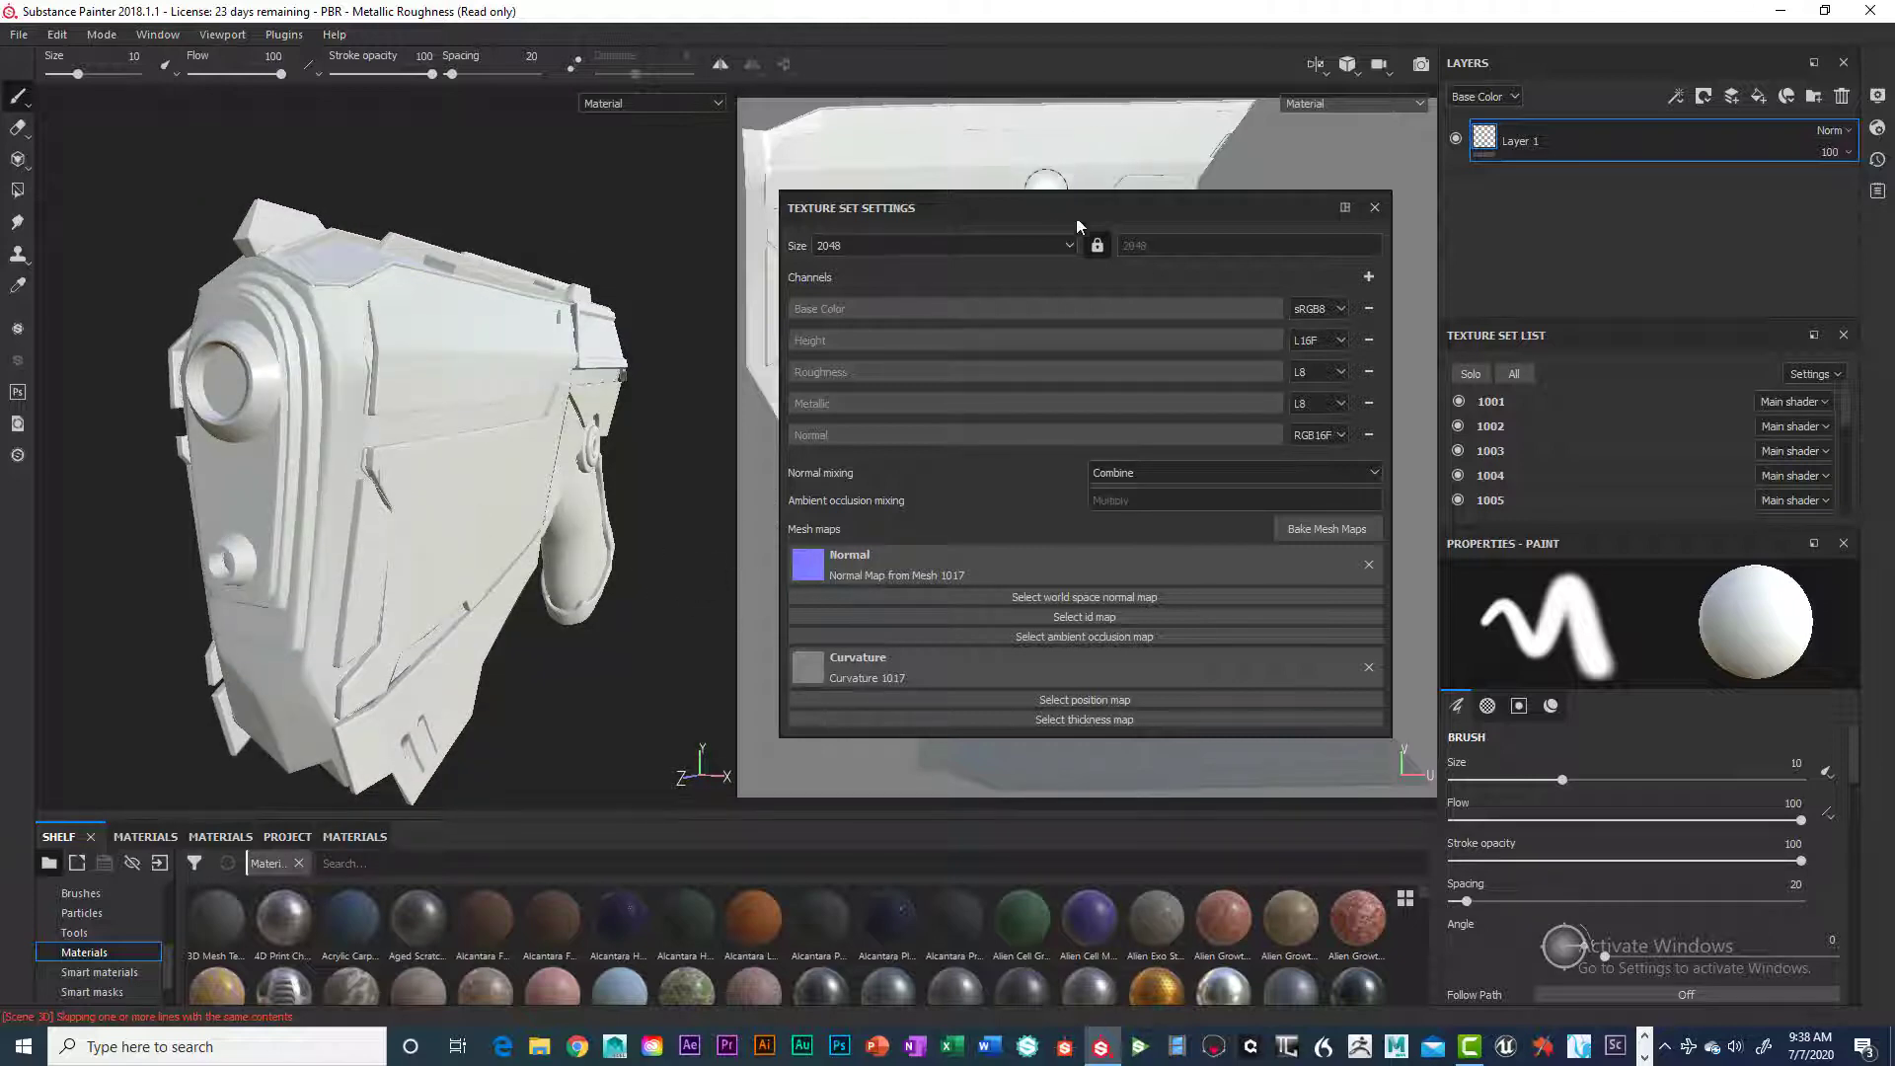
Toggle the visibility of texture set 1017 off and on to check which weapon parts it covers
drag(1082, 211, 1003, 245)
scroll(1605, 490, down, 2)
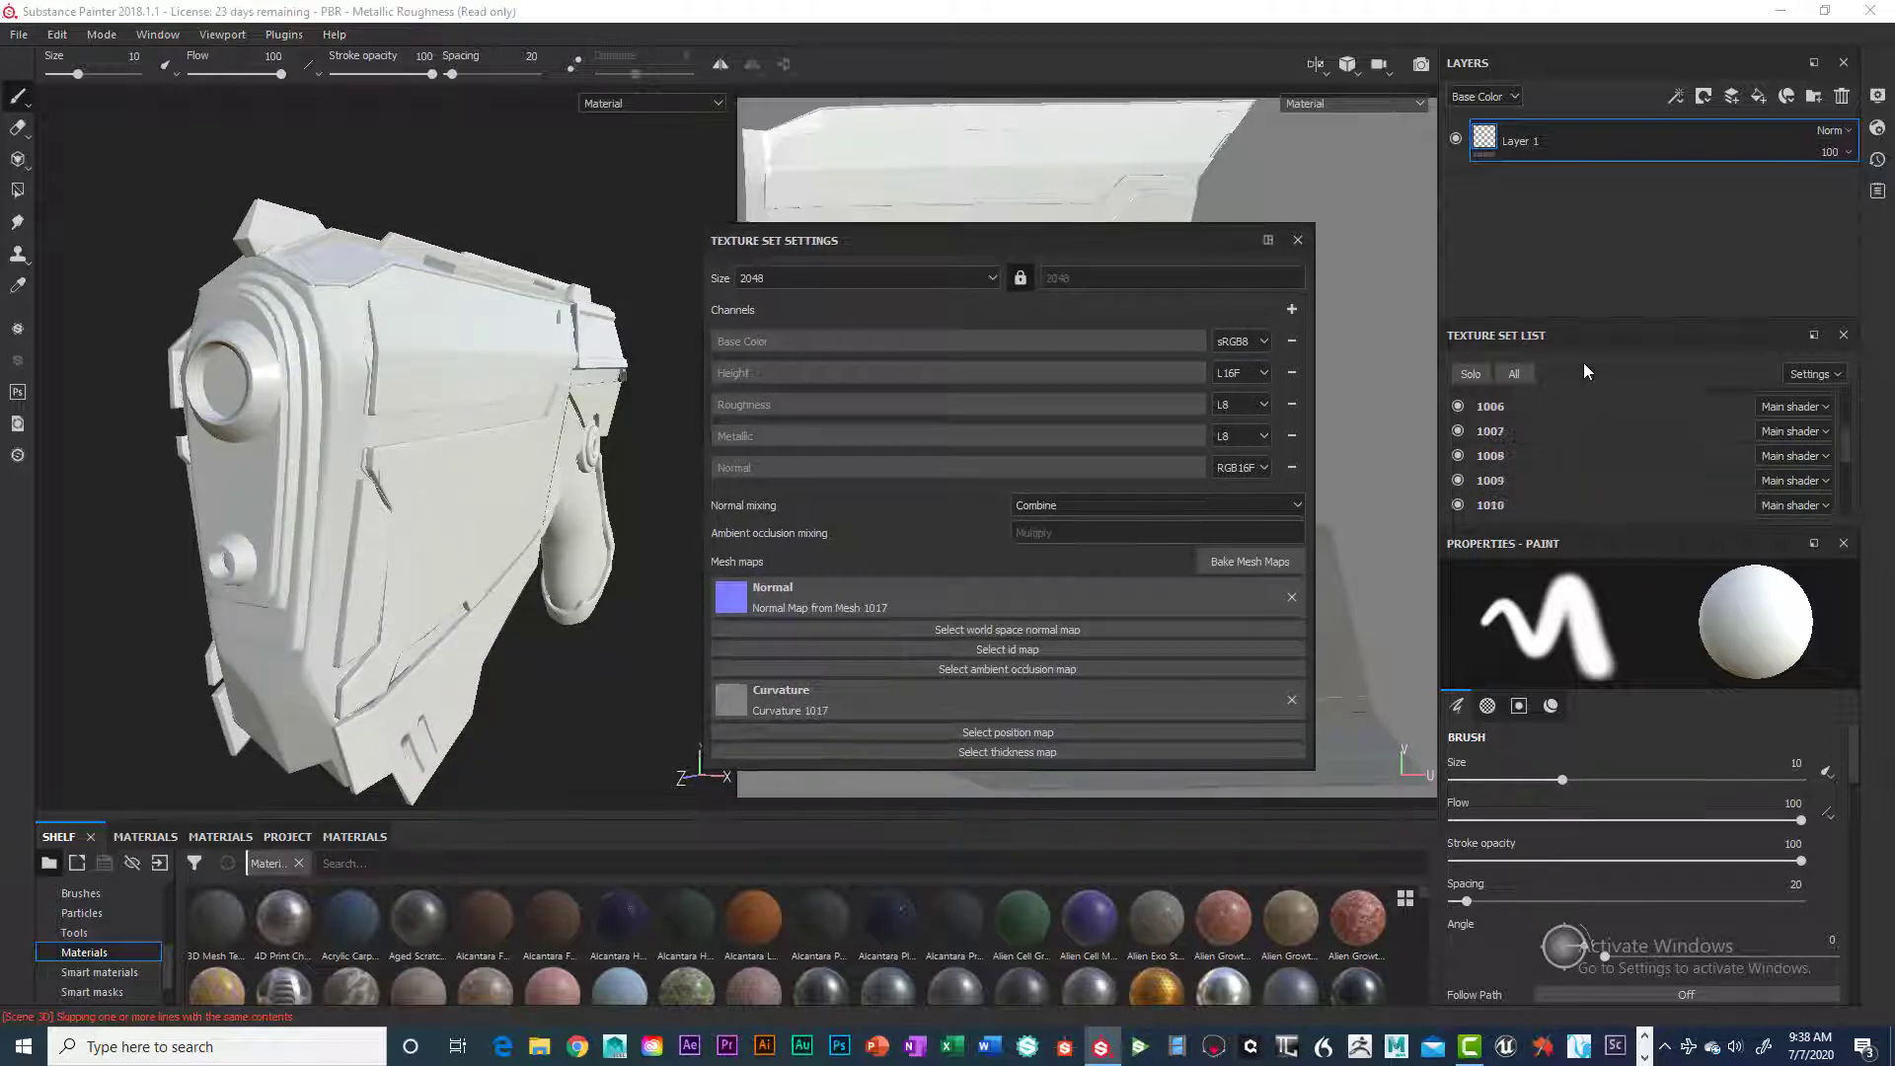
scroll(1558, 464, down, 3)
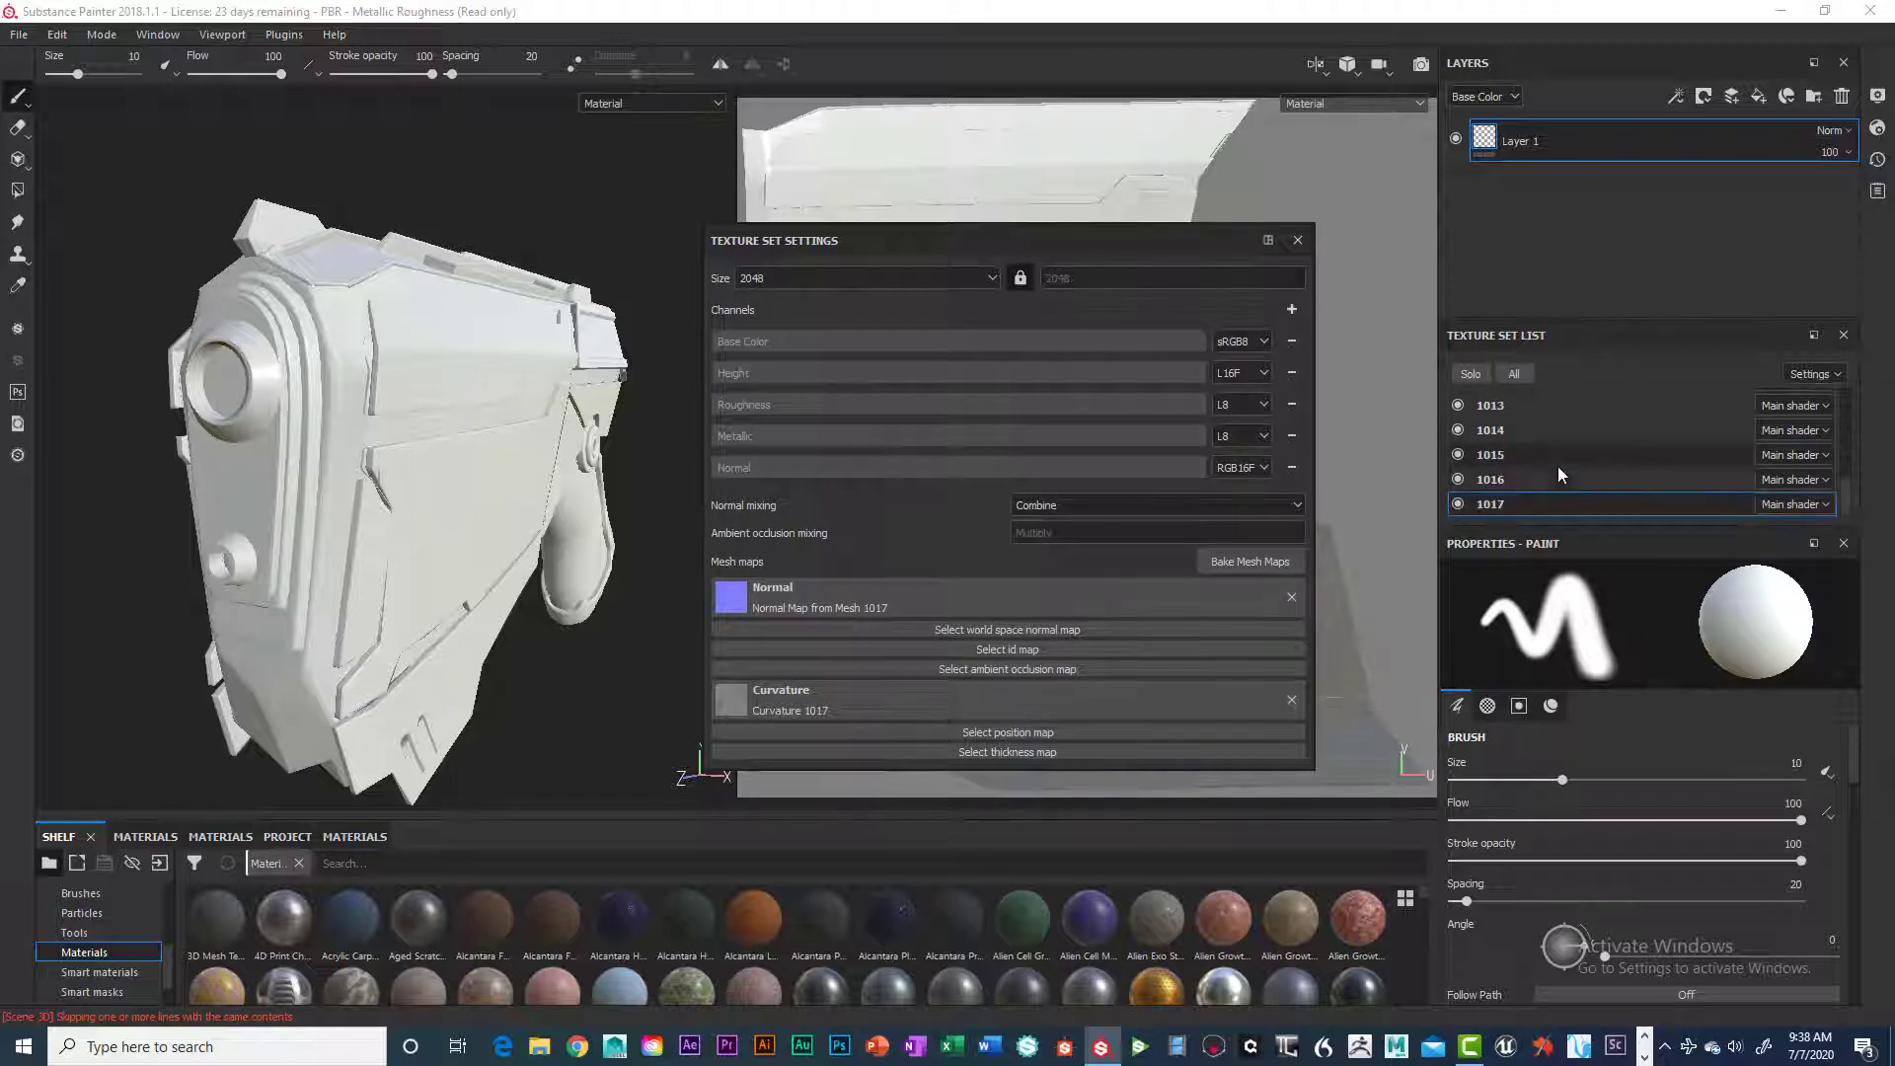
click(1458, 505)
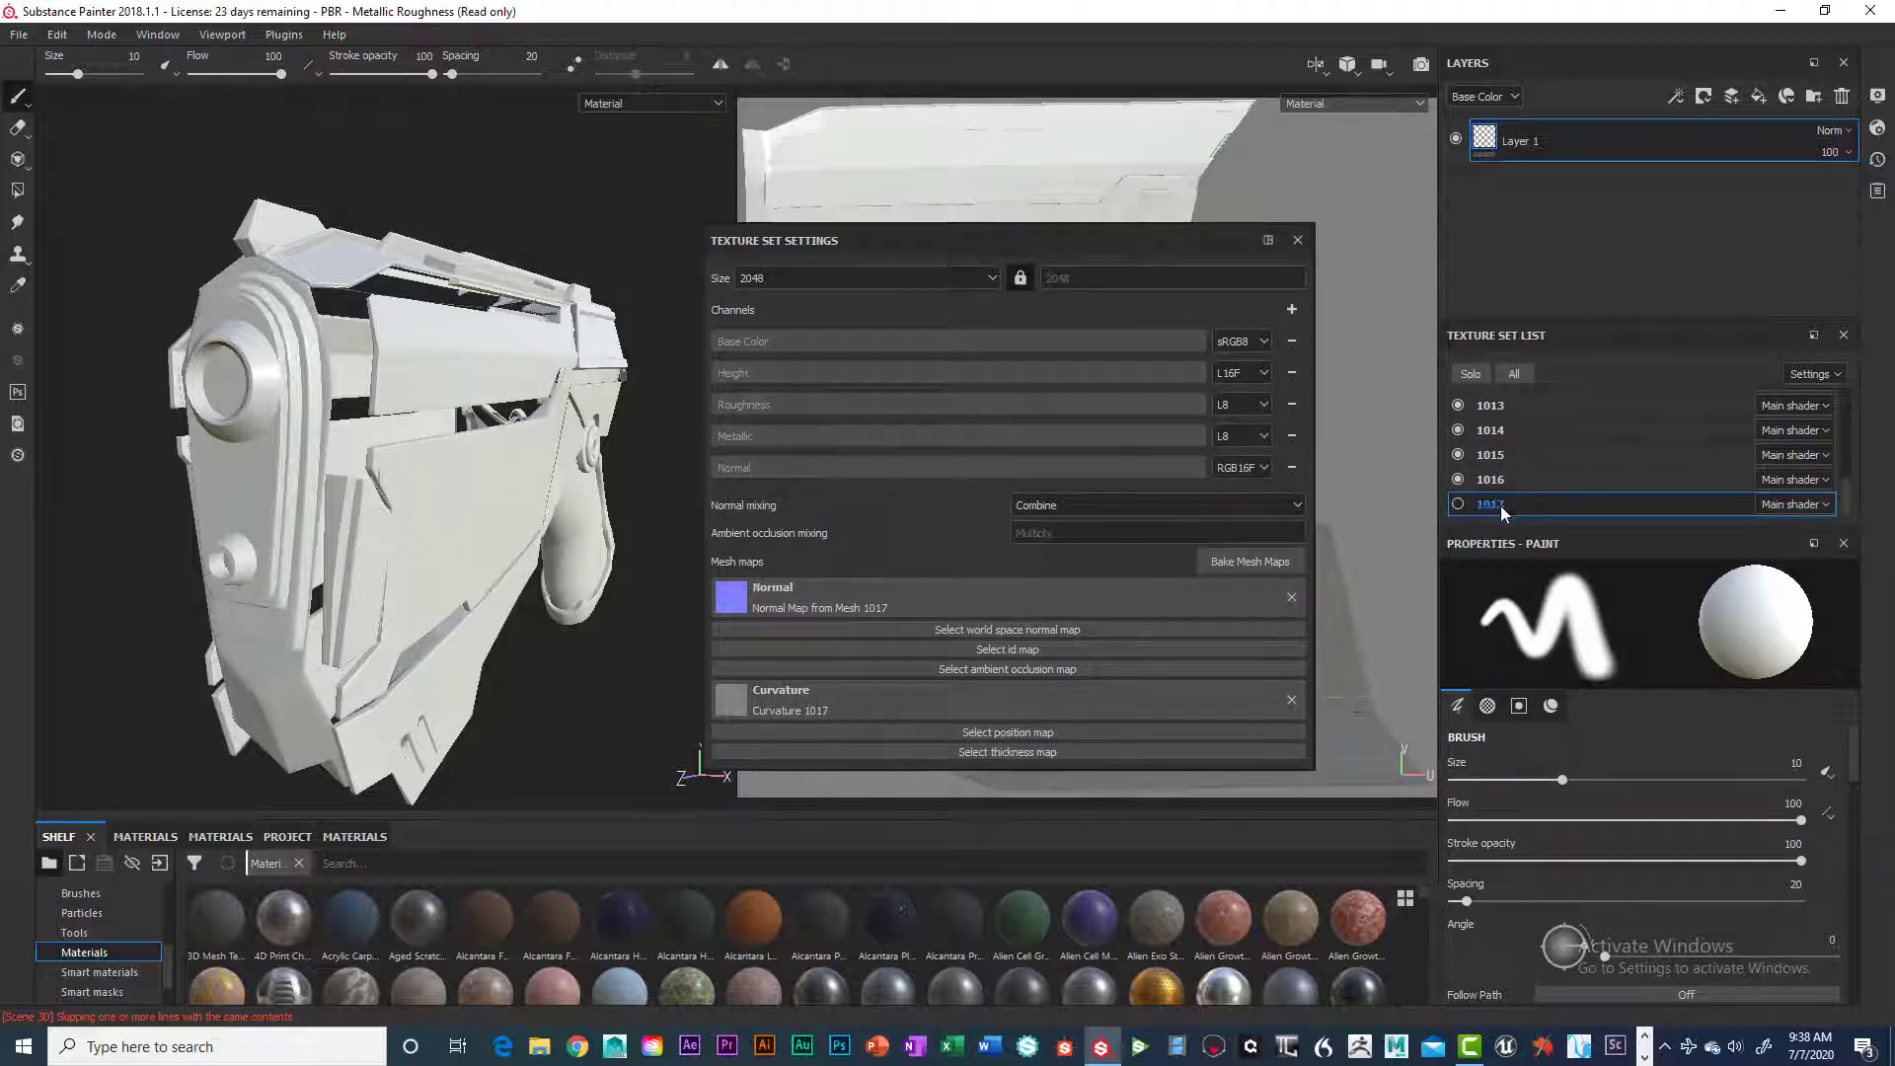
click(1458, 505)
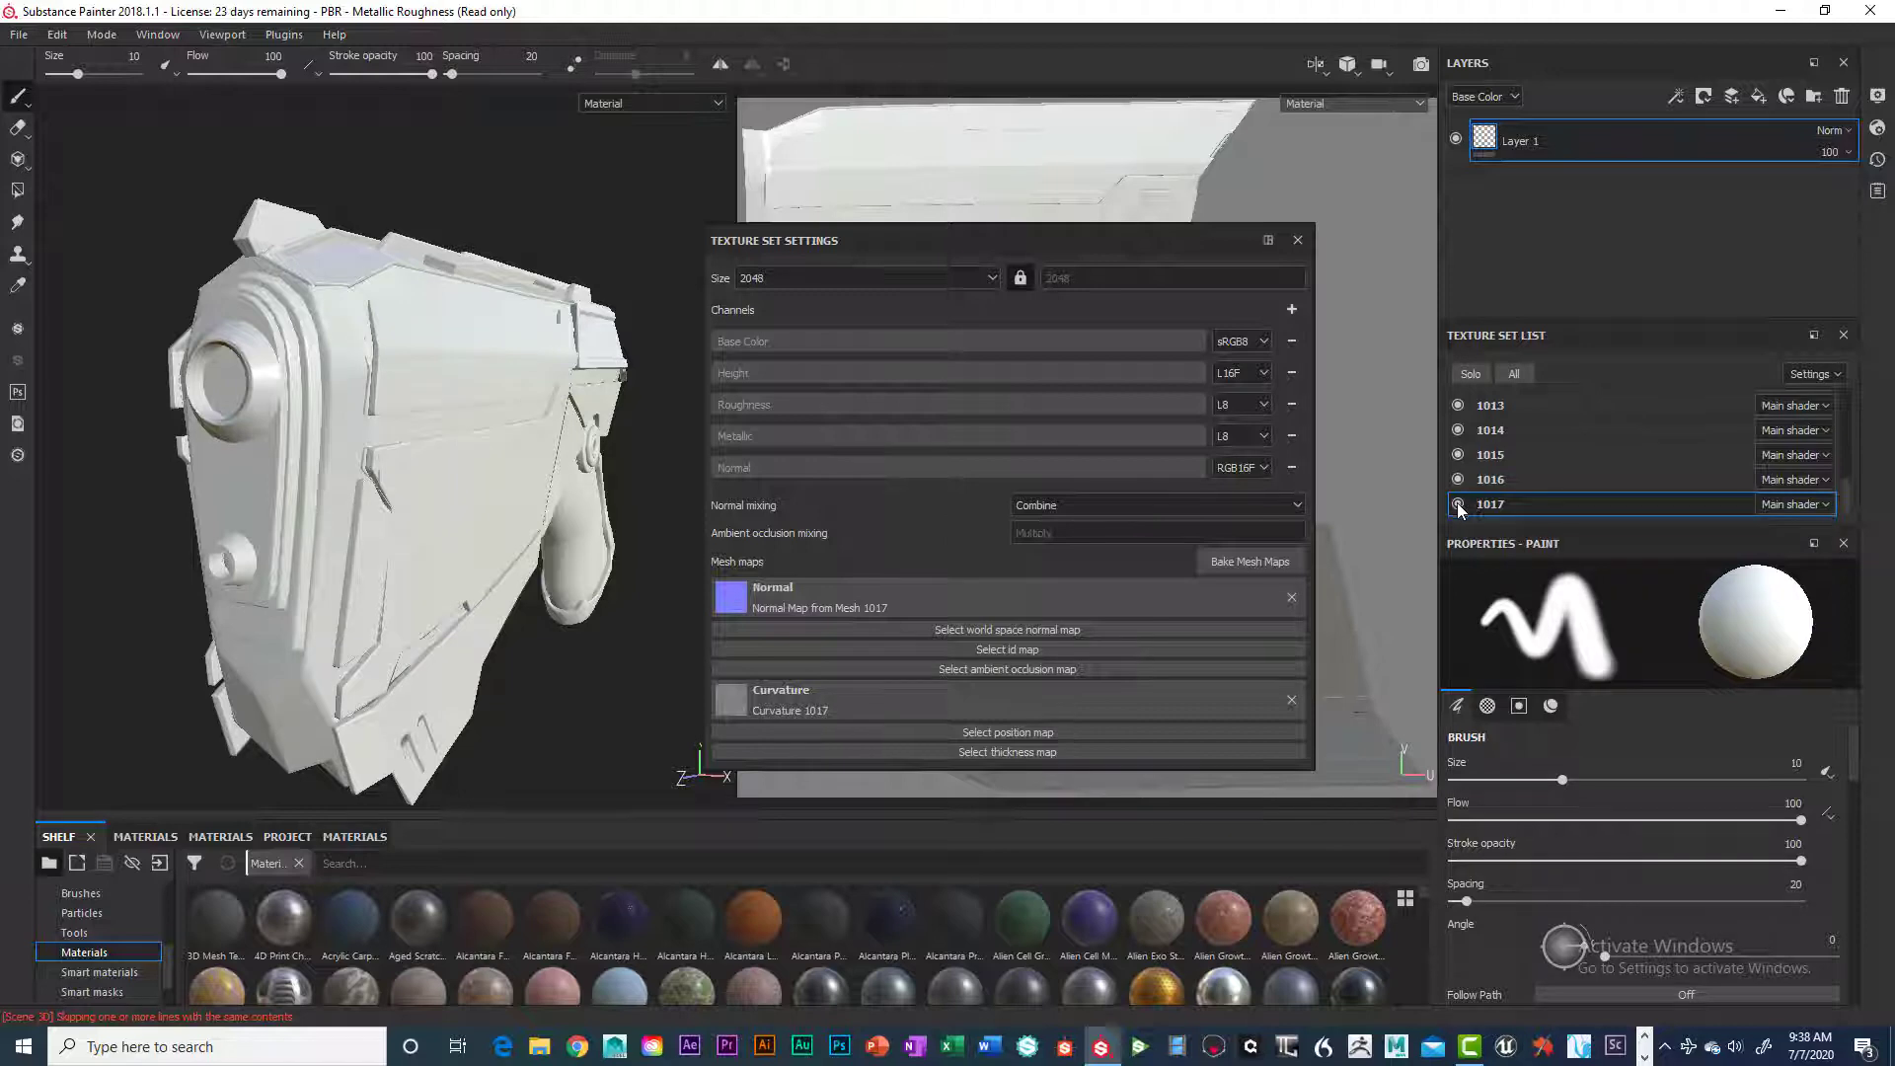
click(1459, 503)
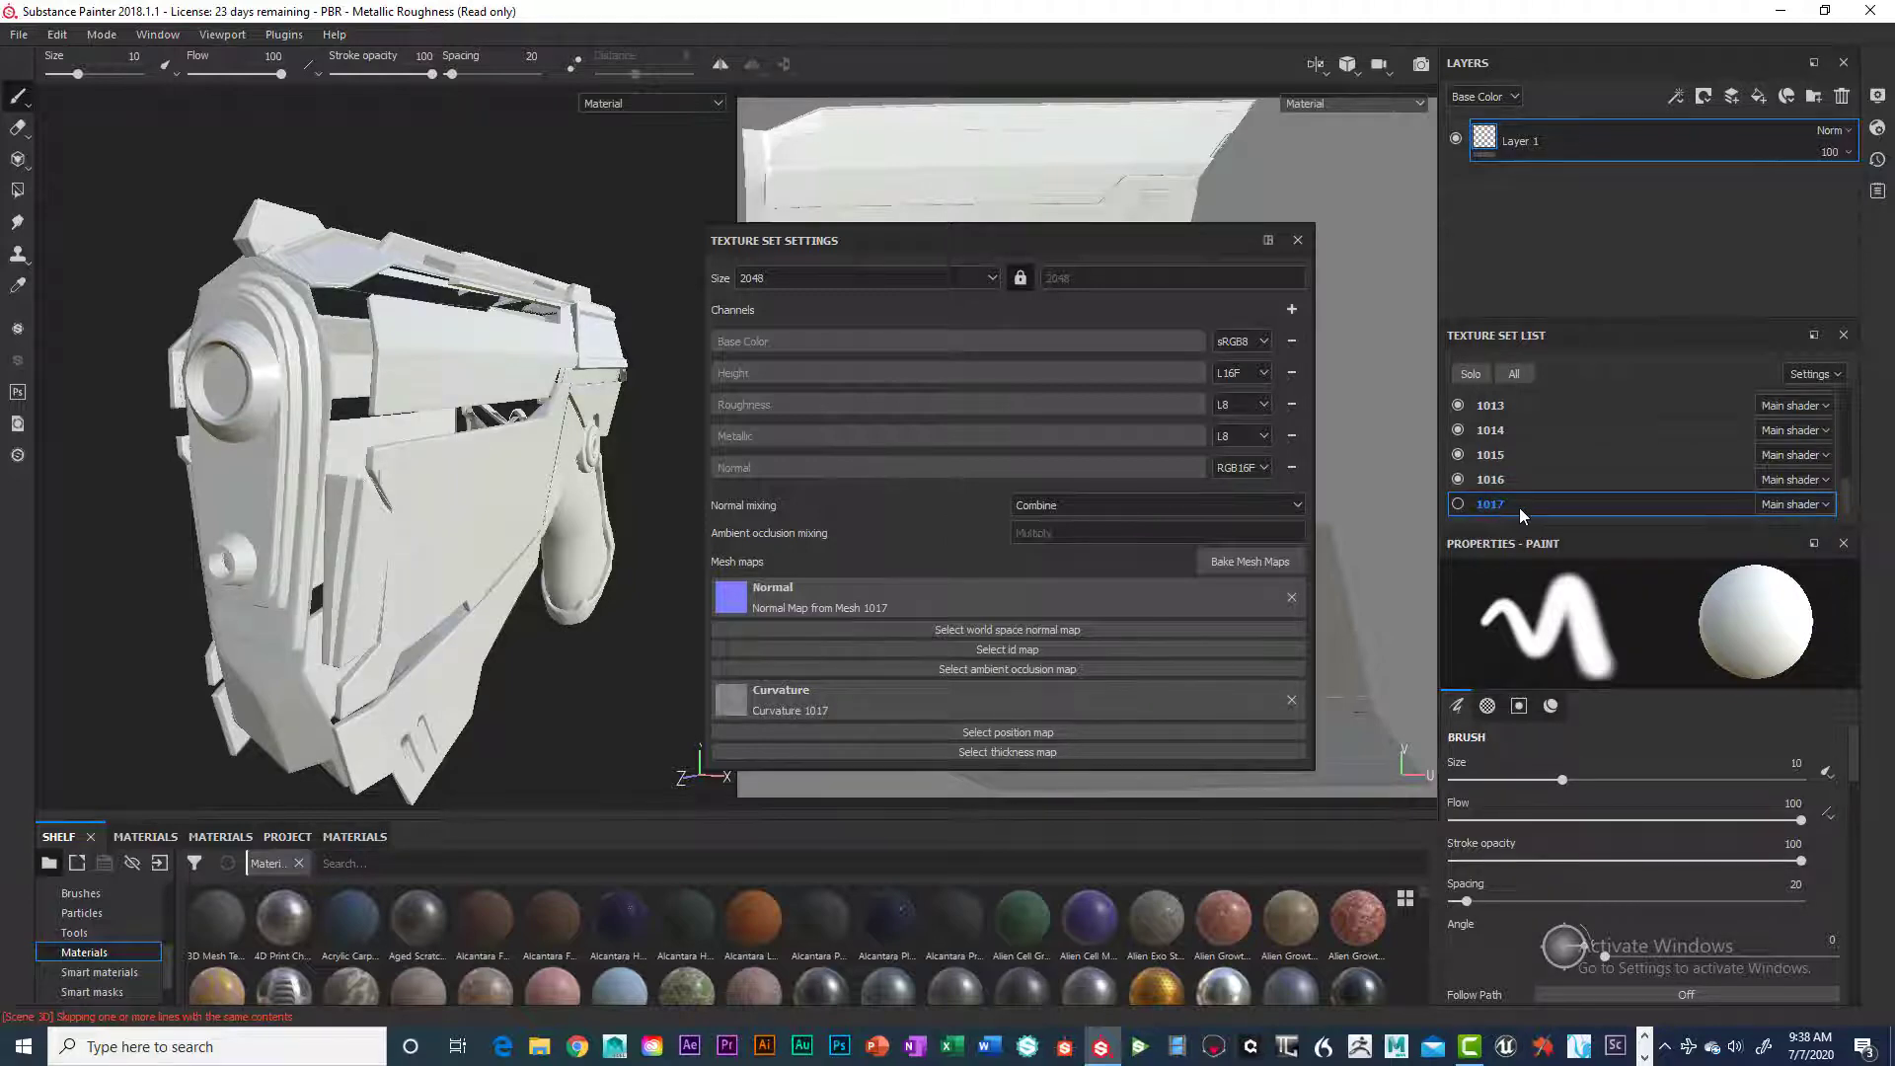
click(1459, 504)
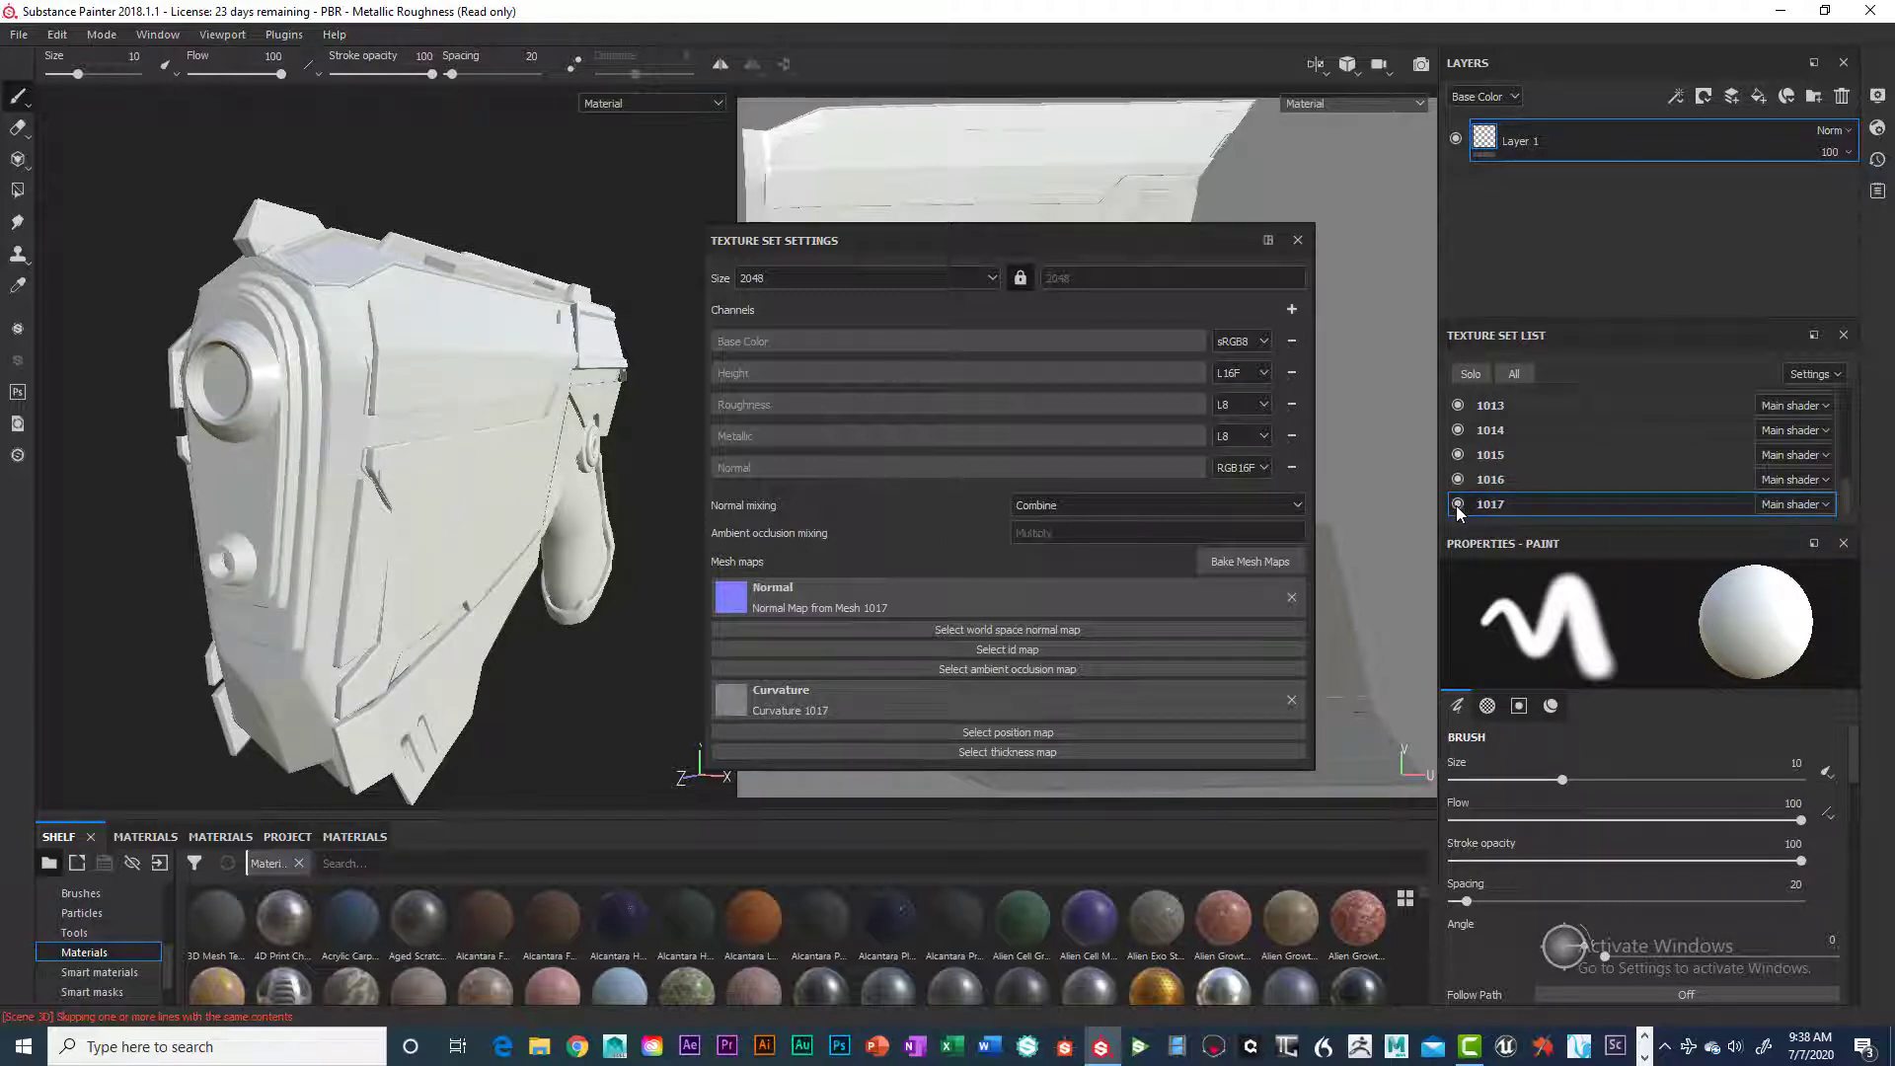
click(1459, 504)
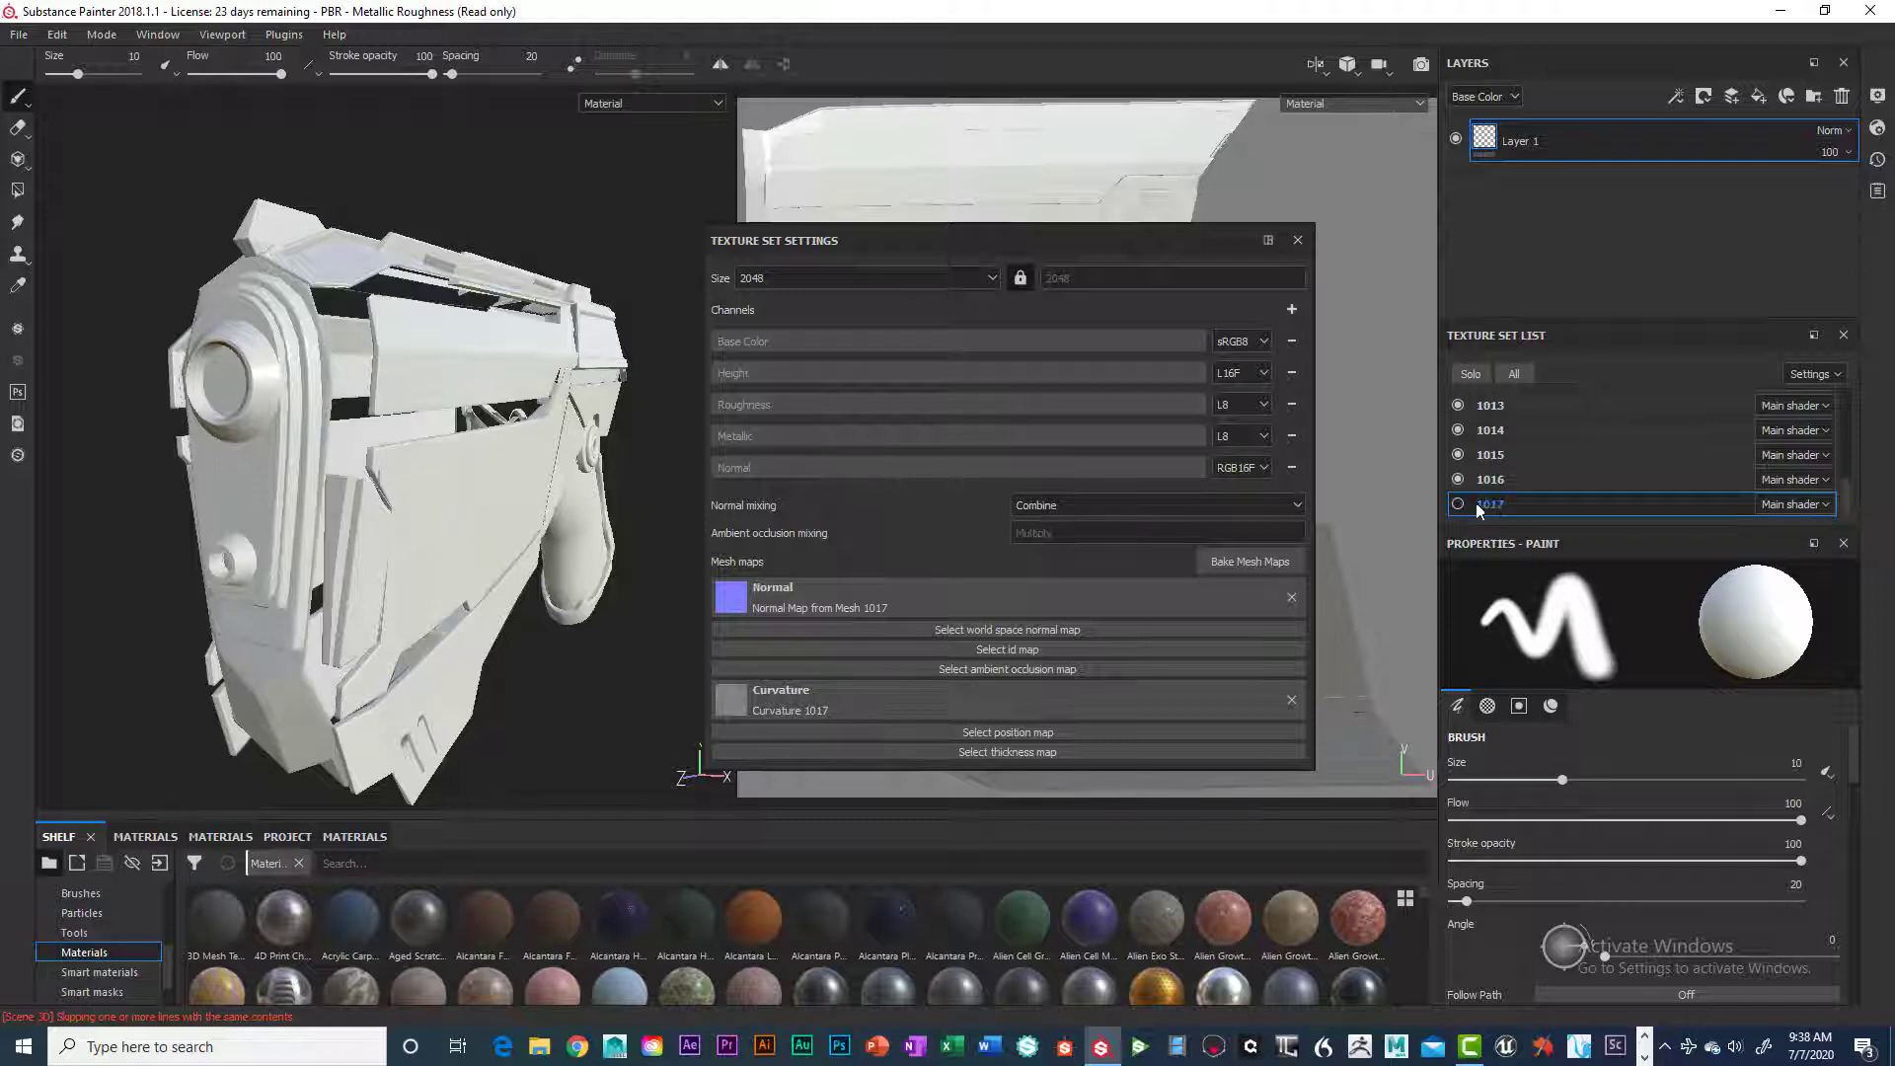
click(1460, 504)
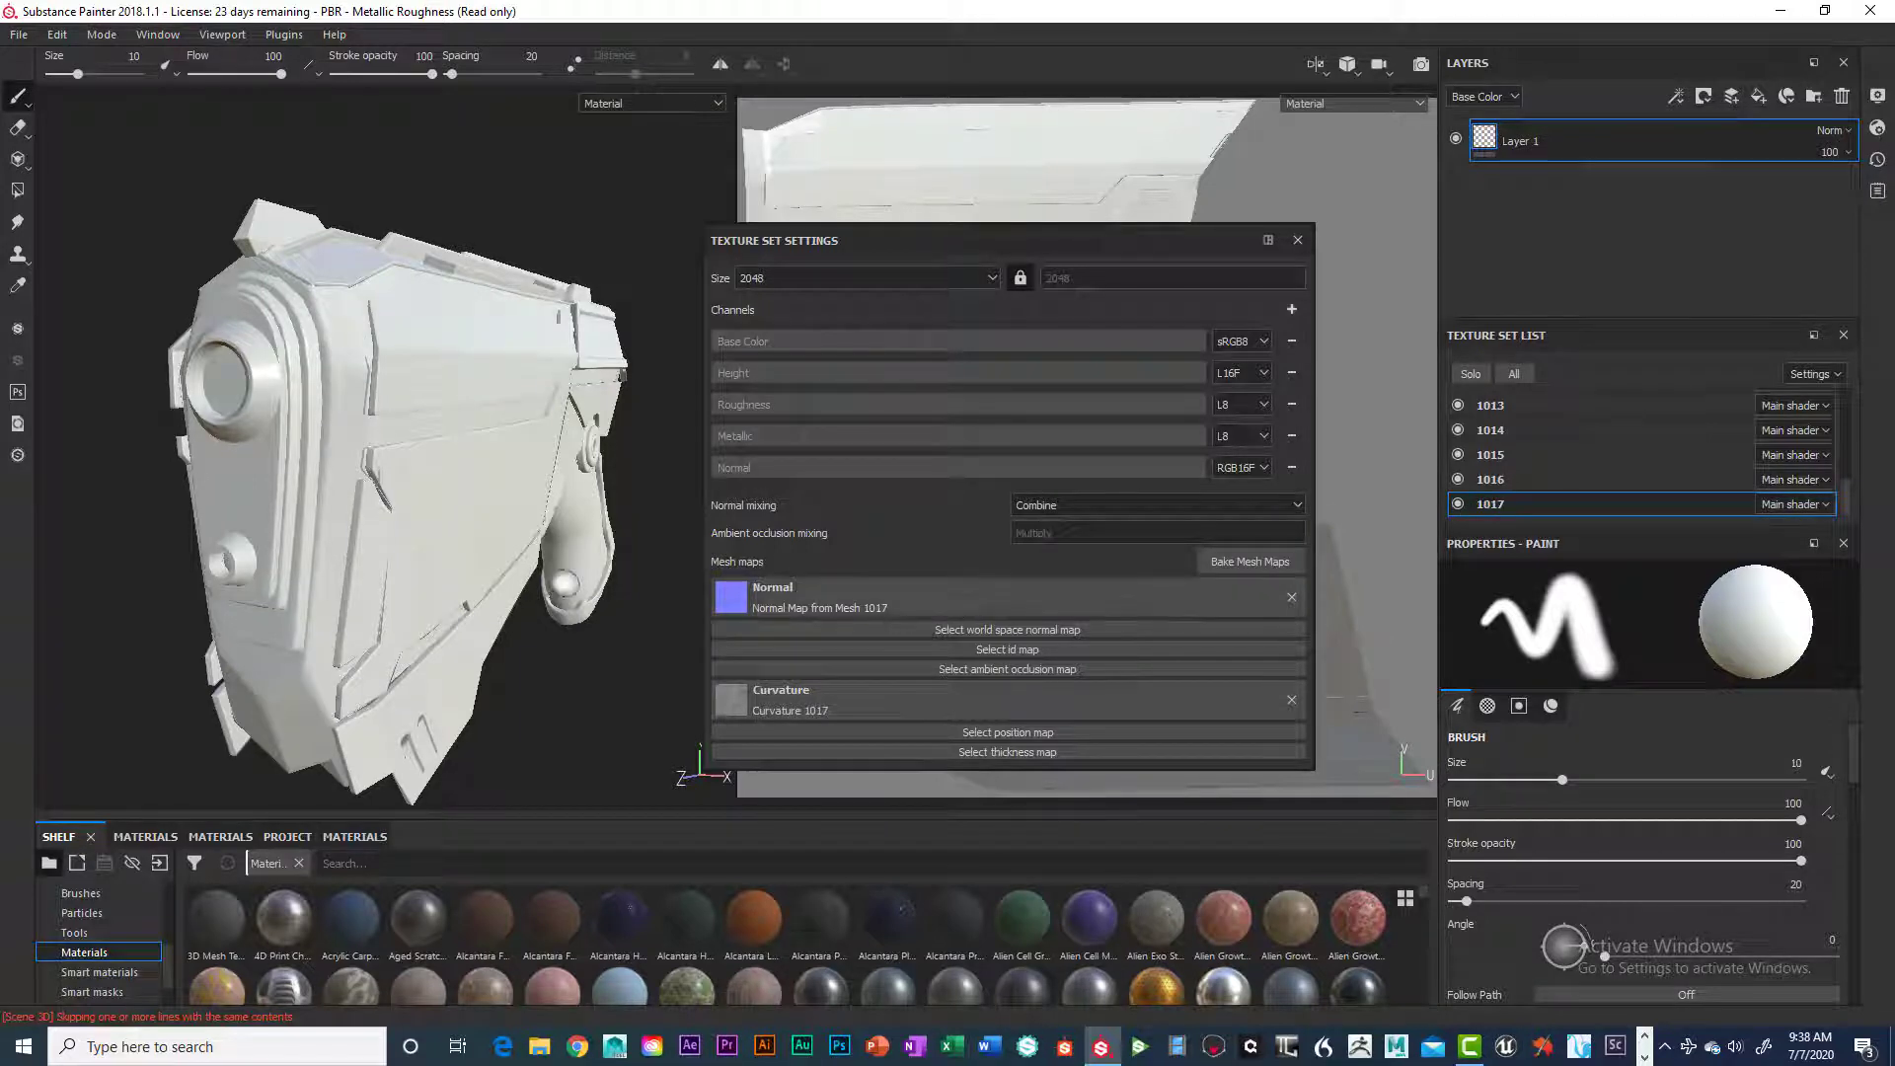
Remove the baked Normal map from texture set 1017 and check the side panel's notch without it
scroll(316, 533, up, 5)
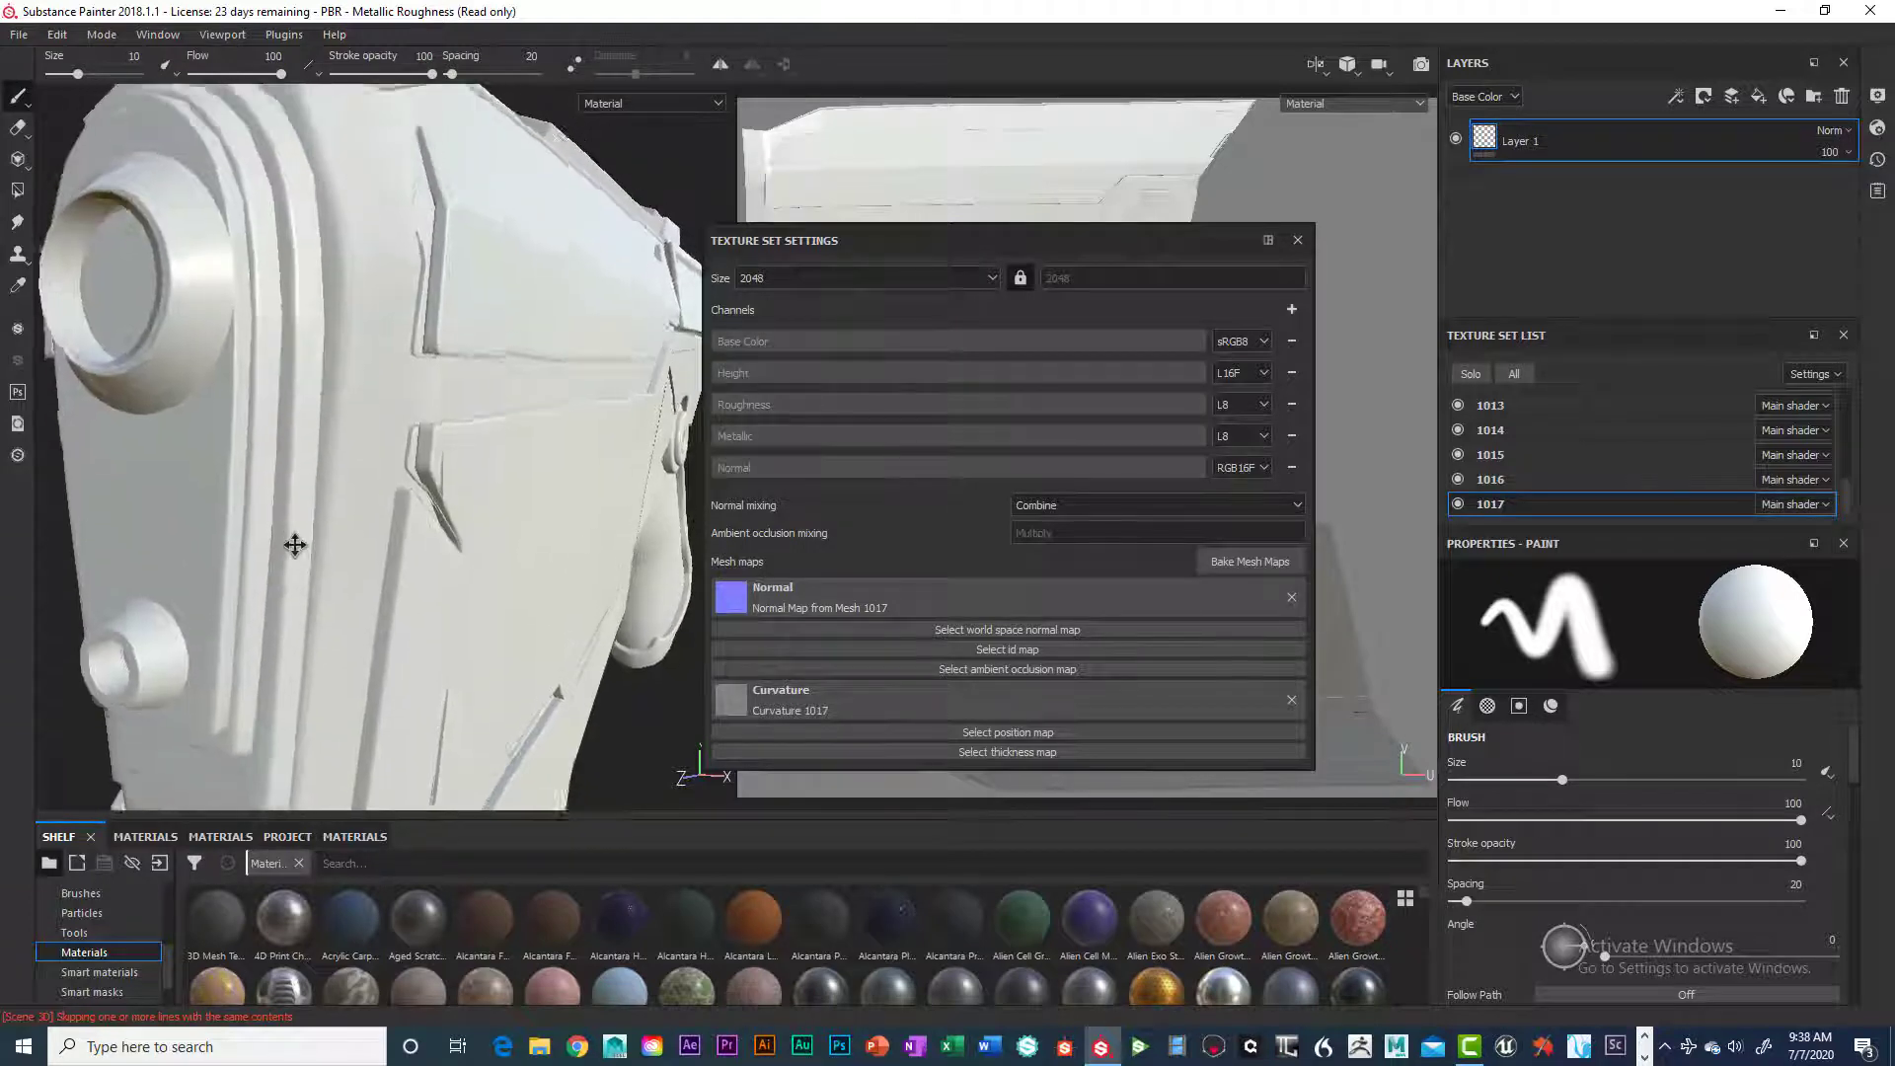
click(1292, 598)
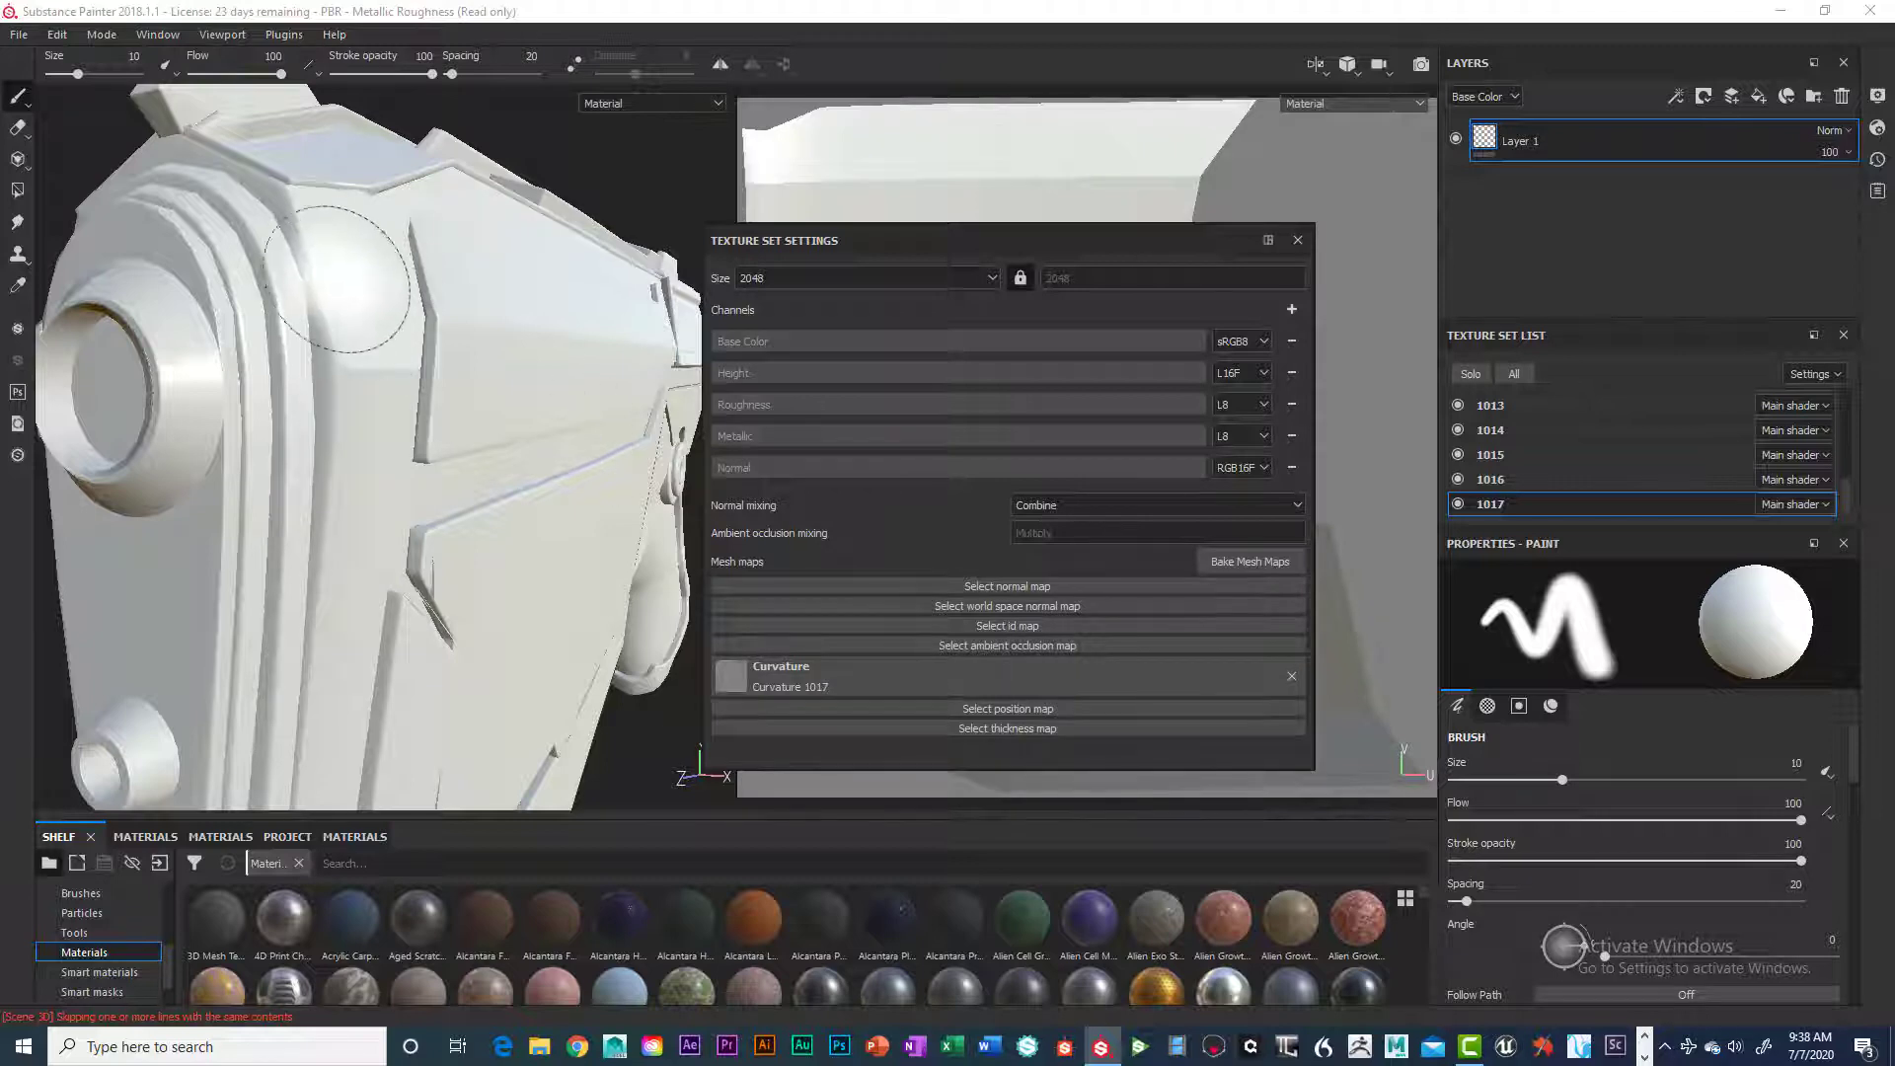
mouse_move(400, 380)
alt+mouse_down()
mouse_move(487, 399)
mouse_move(395, 394)
alt+mouse_up()
scroll(489, 438, up, 2)
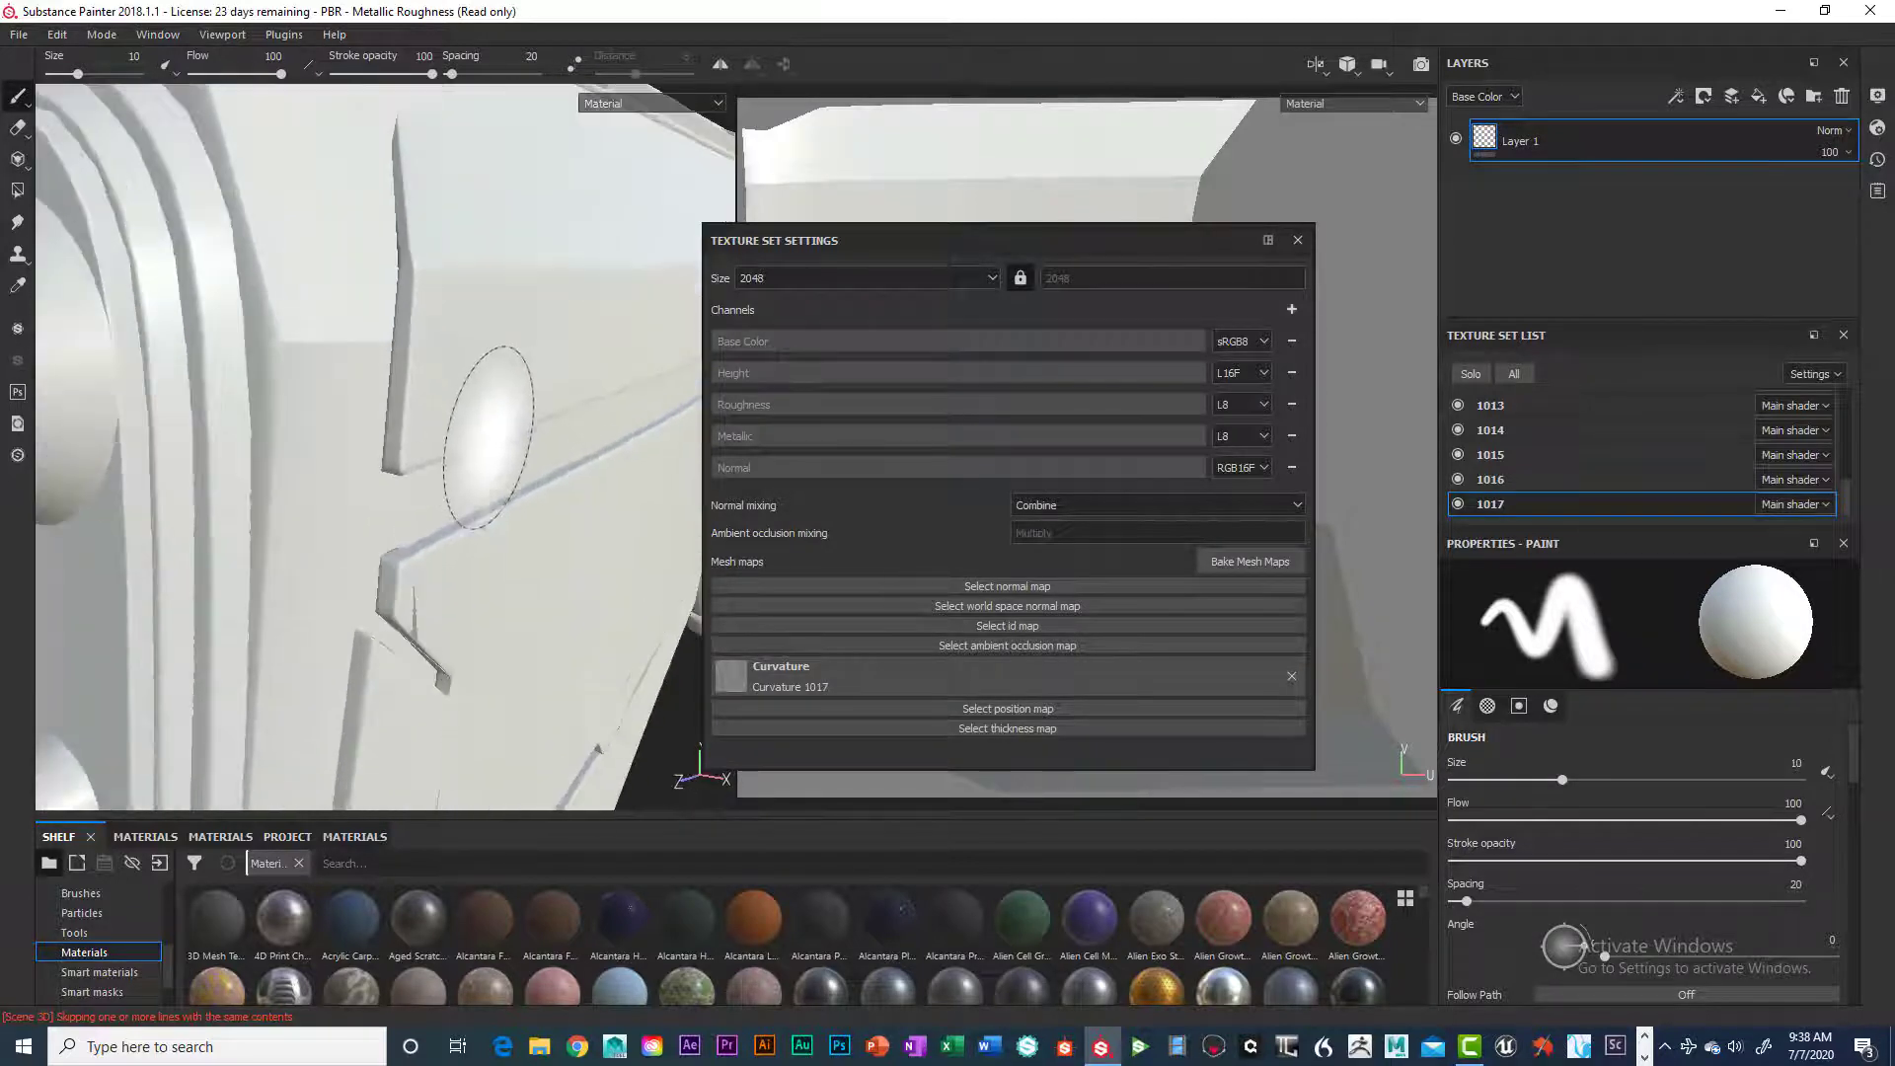
Examine the front and side panels without the 1017 normal map, both close up and from a distance
scroll(489, 438, down, 5)
mouse_move(508, 444)
alt+mouse_down()
mouse_move(341, 217)
mouse_move(441, 431)
mouse_move(509, 474)
mouse_move(470, 453)
mouse_move(477, 412)
mouse_move(533, 487)
mouse_move(580, 492)
mouse_move(500, 487)
mouse_move(477, 513)
mouse_move(492, 534)
mouse_move(444, 533)
mouse_move(496, 499)
mouse_move(415, 464)
mouse_move(395, 422)
mouse_move(546, 389)
mouse_move(491, 410)
mouse_move(434, 389)
mouse_move(496, 371)
mouse_move(394, 353)
alt+mouse_up()
scroll(489, 469, up, 6)
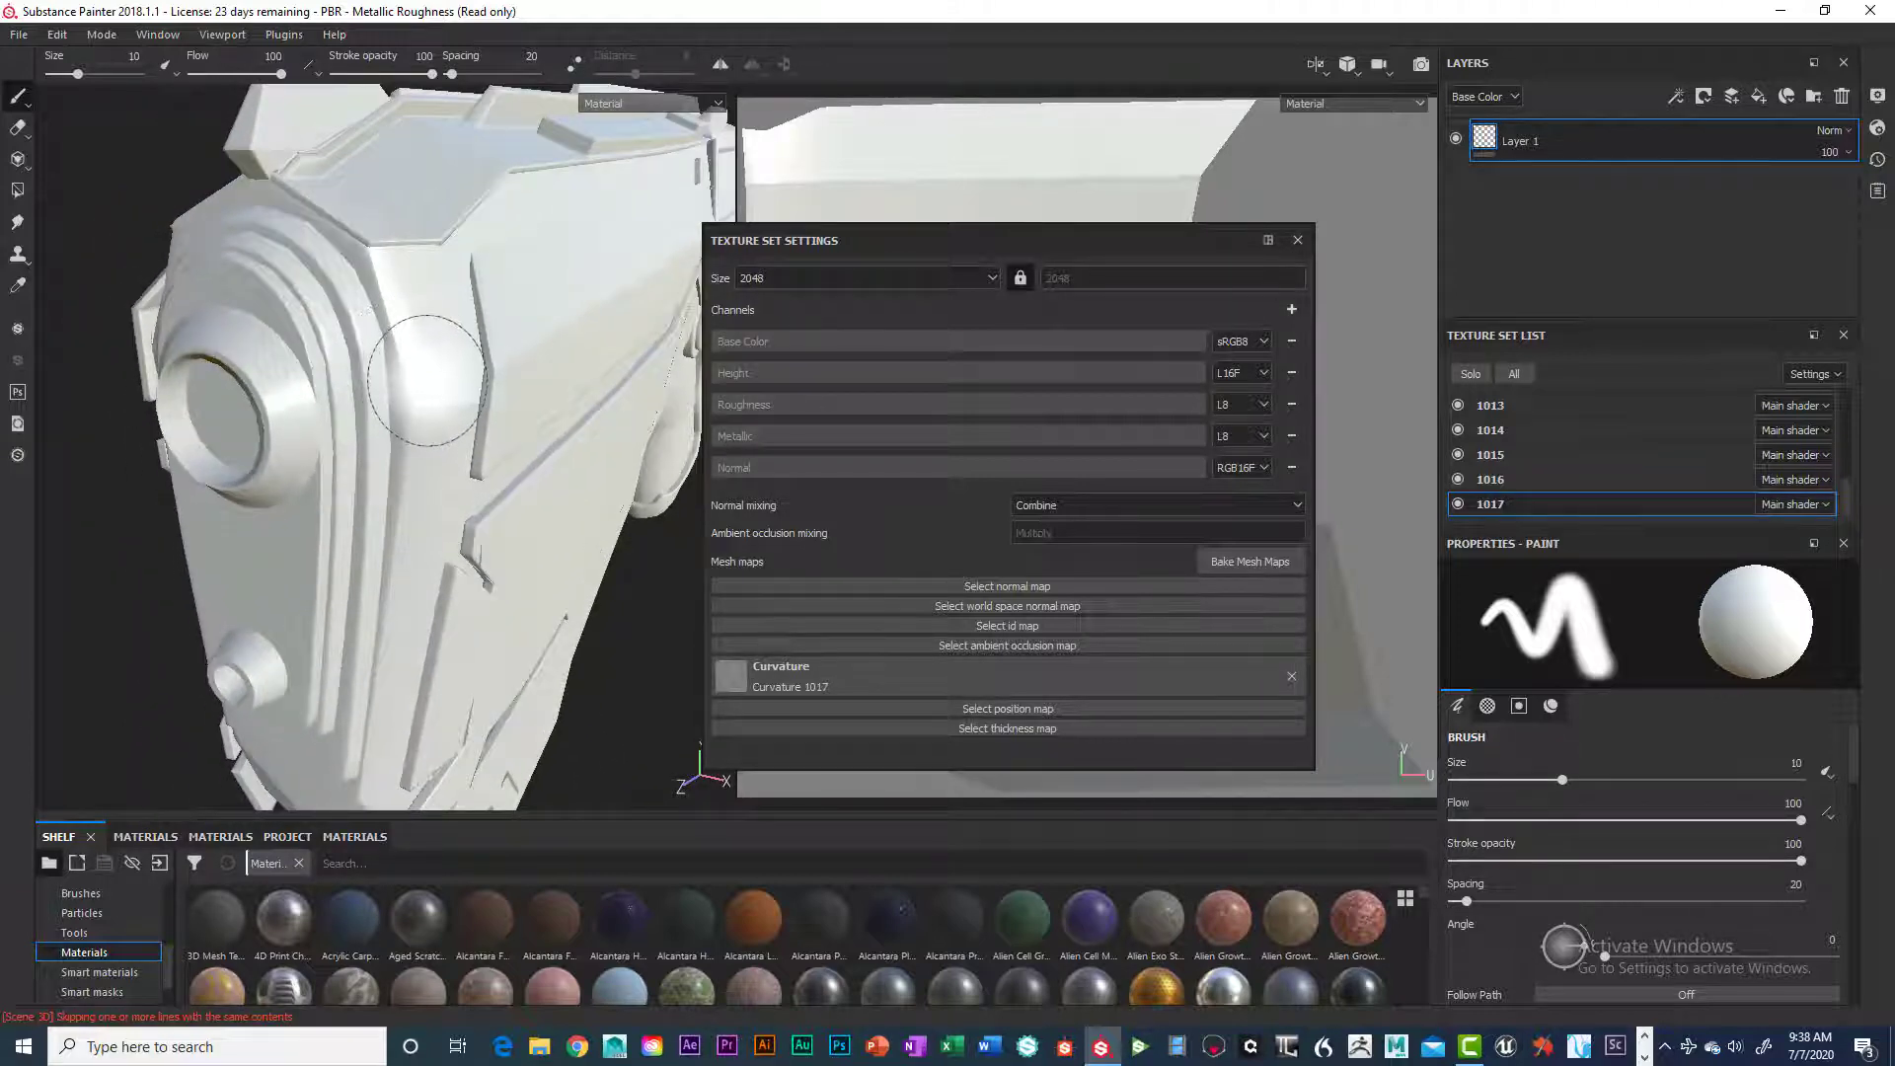
mouse_move(524, 363)
alt+mouse_down()
mouse_move(474, 371)
mouse_move(491, 347)
mouse_move(568, 363)
mouse_move(479, 375)
alt+mouse_up()
alt+right_drag(454, 395, 266, 432)
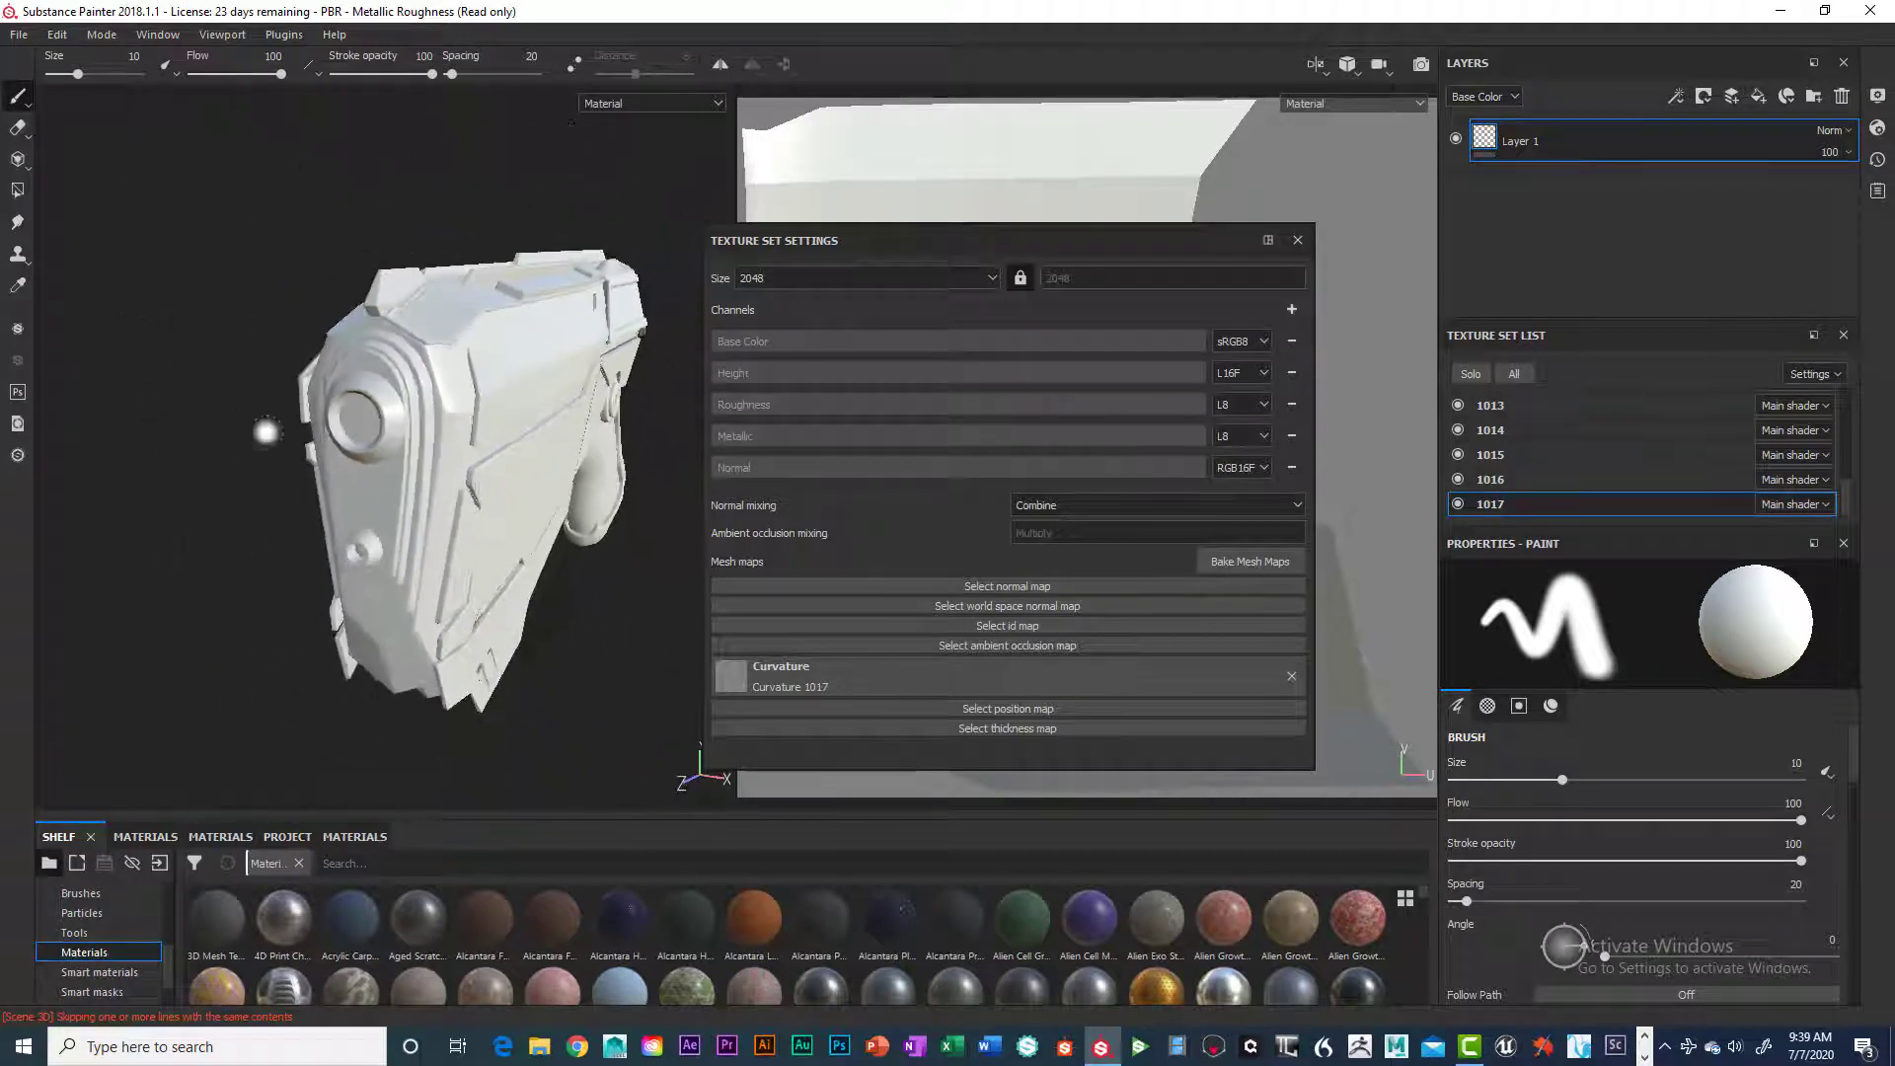
mouse_move(409, 403)
alt+mouse_down()
mouse_move(316, 385)
mouse_move(434, 399)
mouse_move(330, 372)
mouse_move(533, 427)
mouse_move(464, 381)
mouse_move(259, 329)
mouse_move(389, 321)
mouse_move(313, 331)
mouse_move(370, 383)
mouse_move(451, 388)
mouse_move(392, 369)
alt+mouse_up()
scroll(453, 390, up, 5)
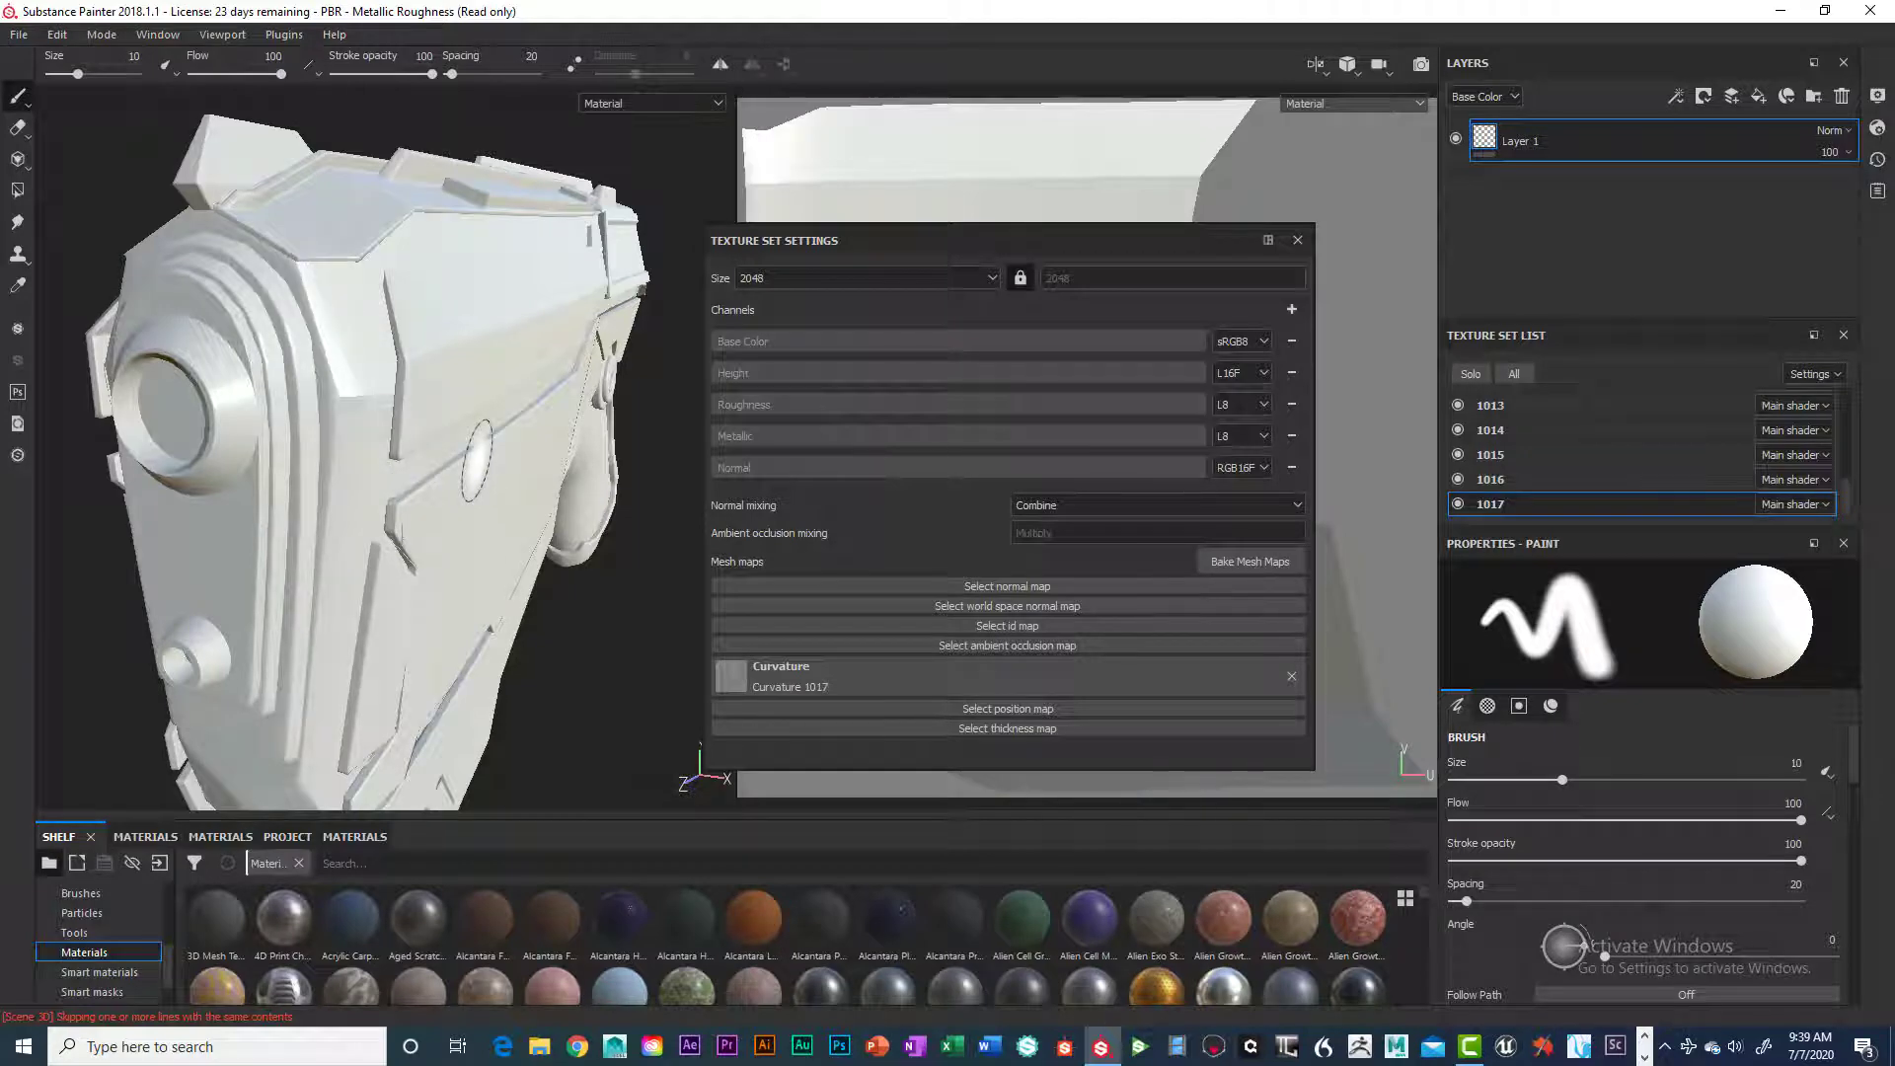
scroll(477, 459, up, 2)
scroll(472, 455, down, 3)
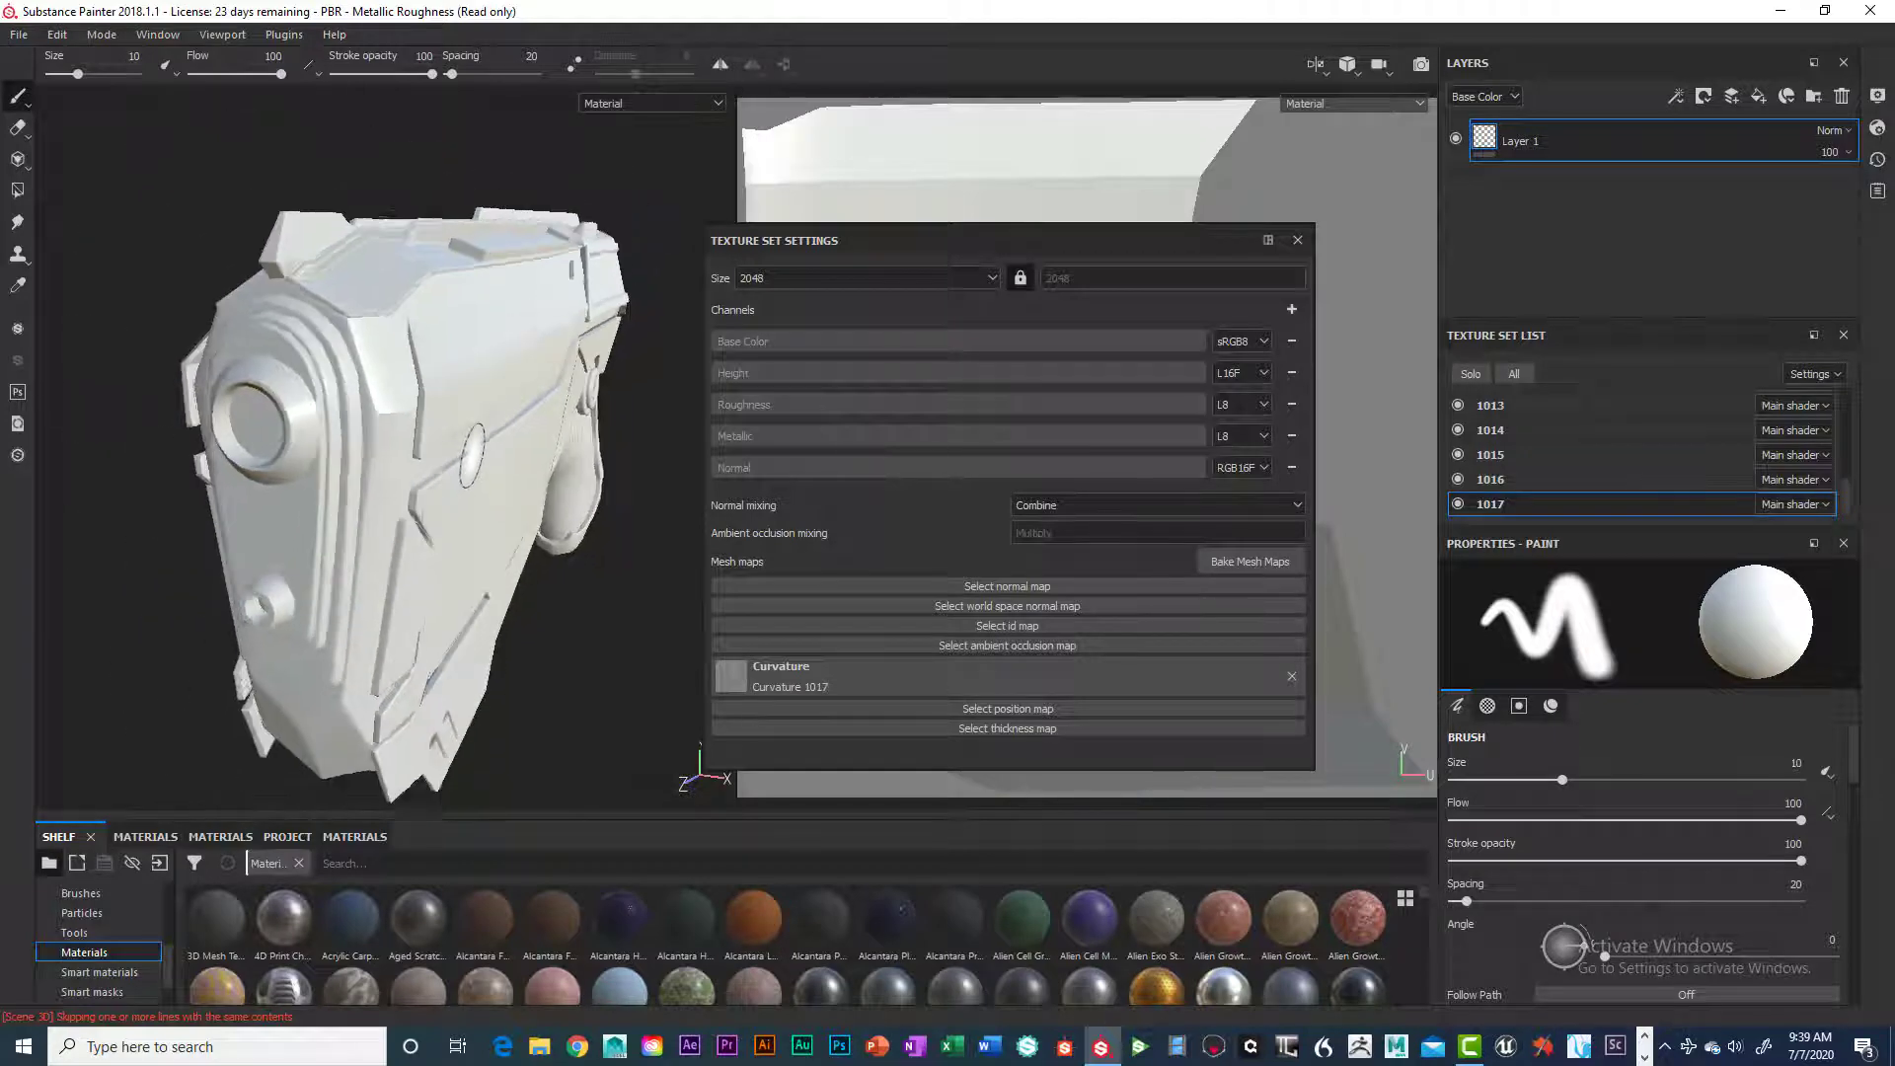
Review the whole weapon's side profile and front three-quarter view to judge the unbaked panel shading
alt+drag(471, 457, 474, 391)
mouse_move(473, 391)
alt+middle_down()
mouse_move(445, 409)
mouse_move(464, 399)
alt+middle_up()
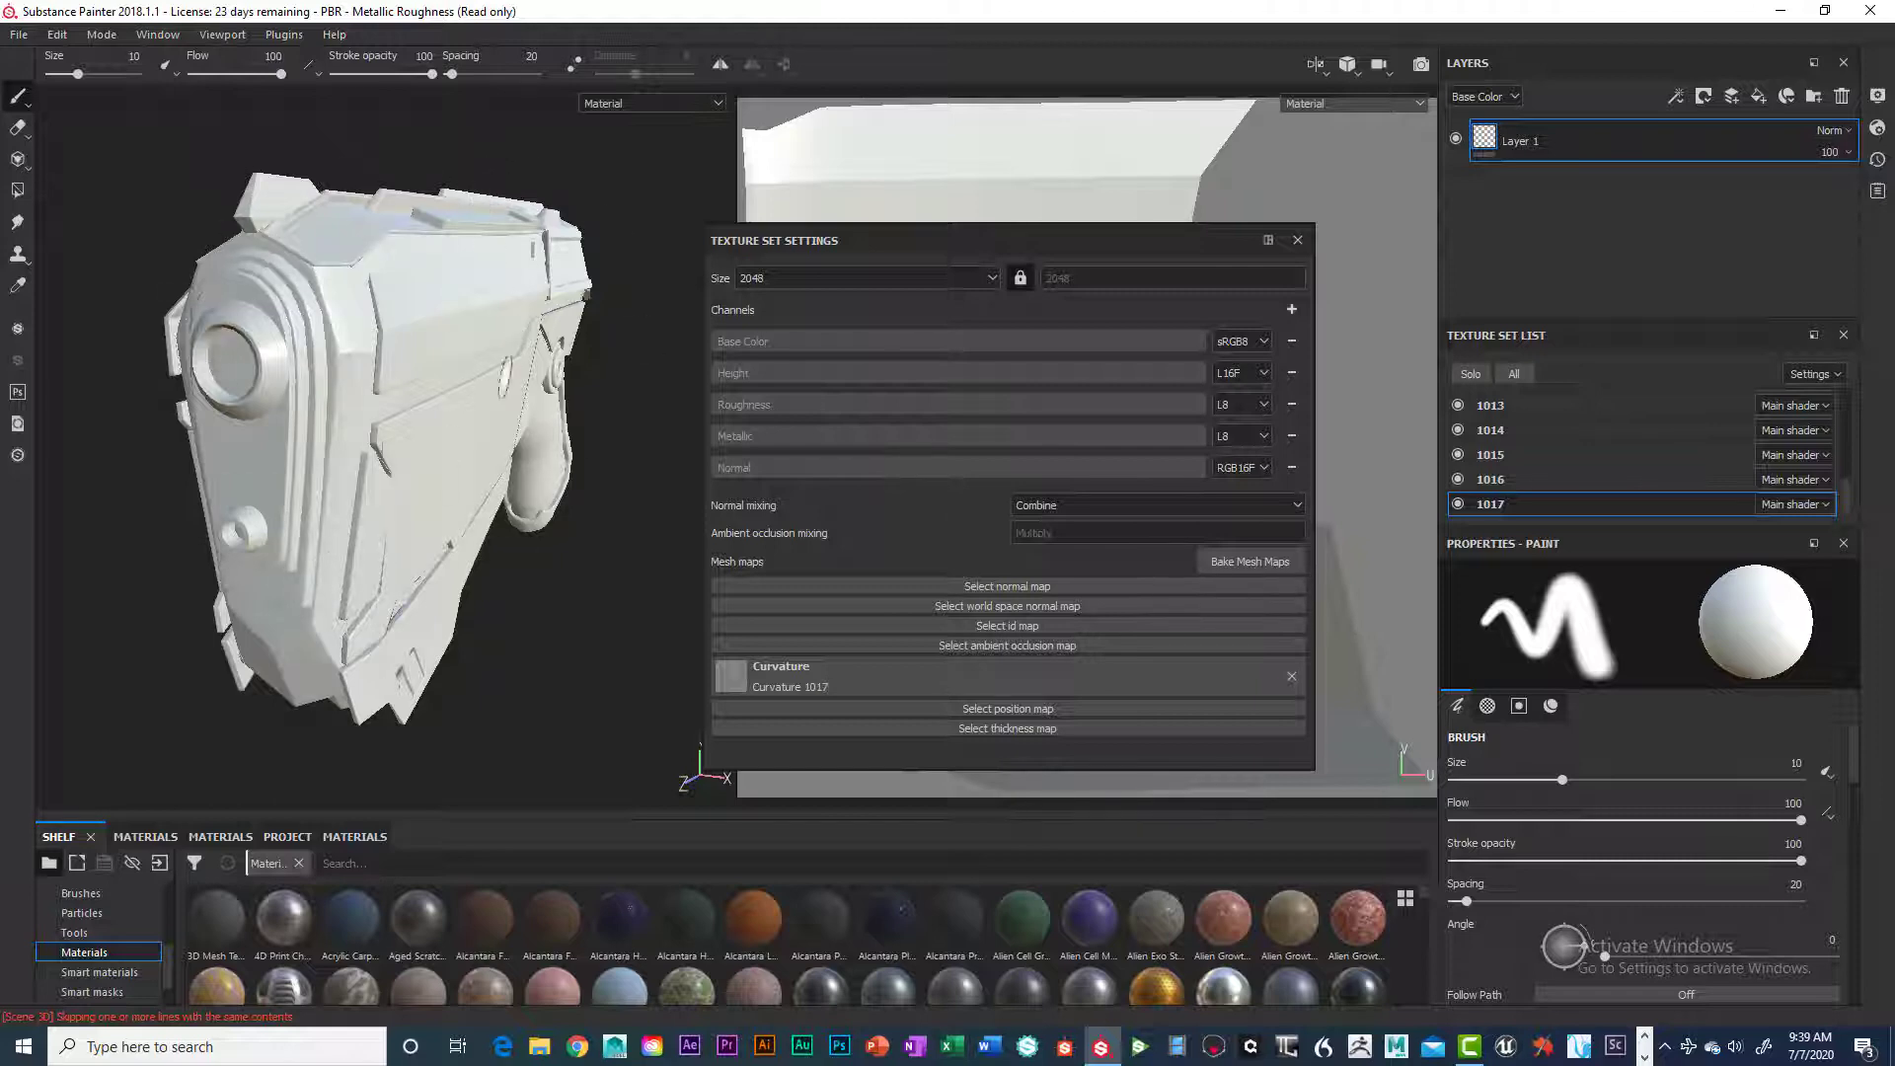
alt+drag(501, 415, 461, 415)
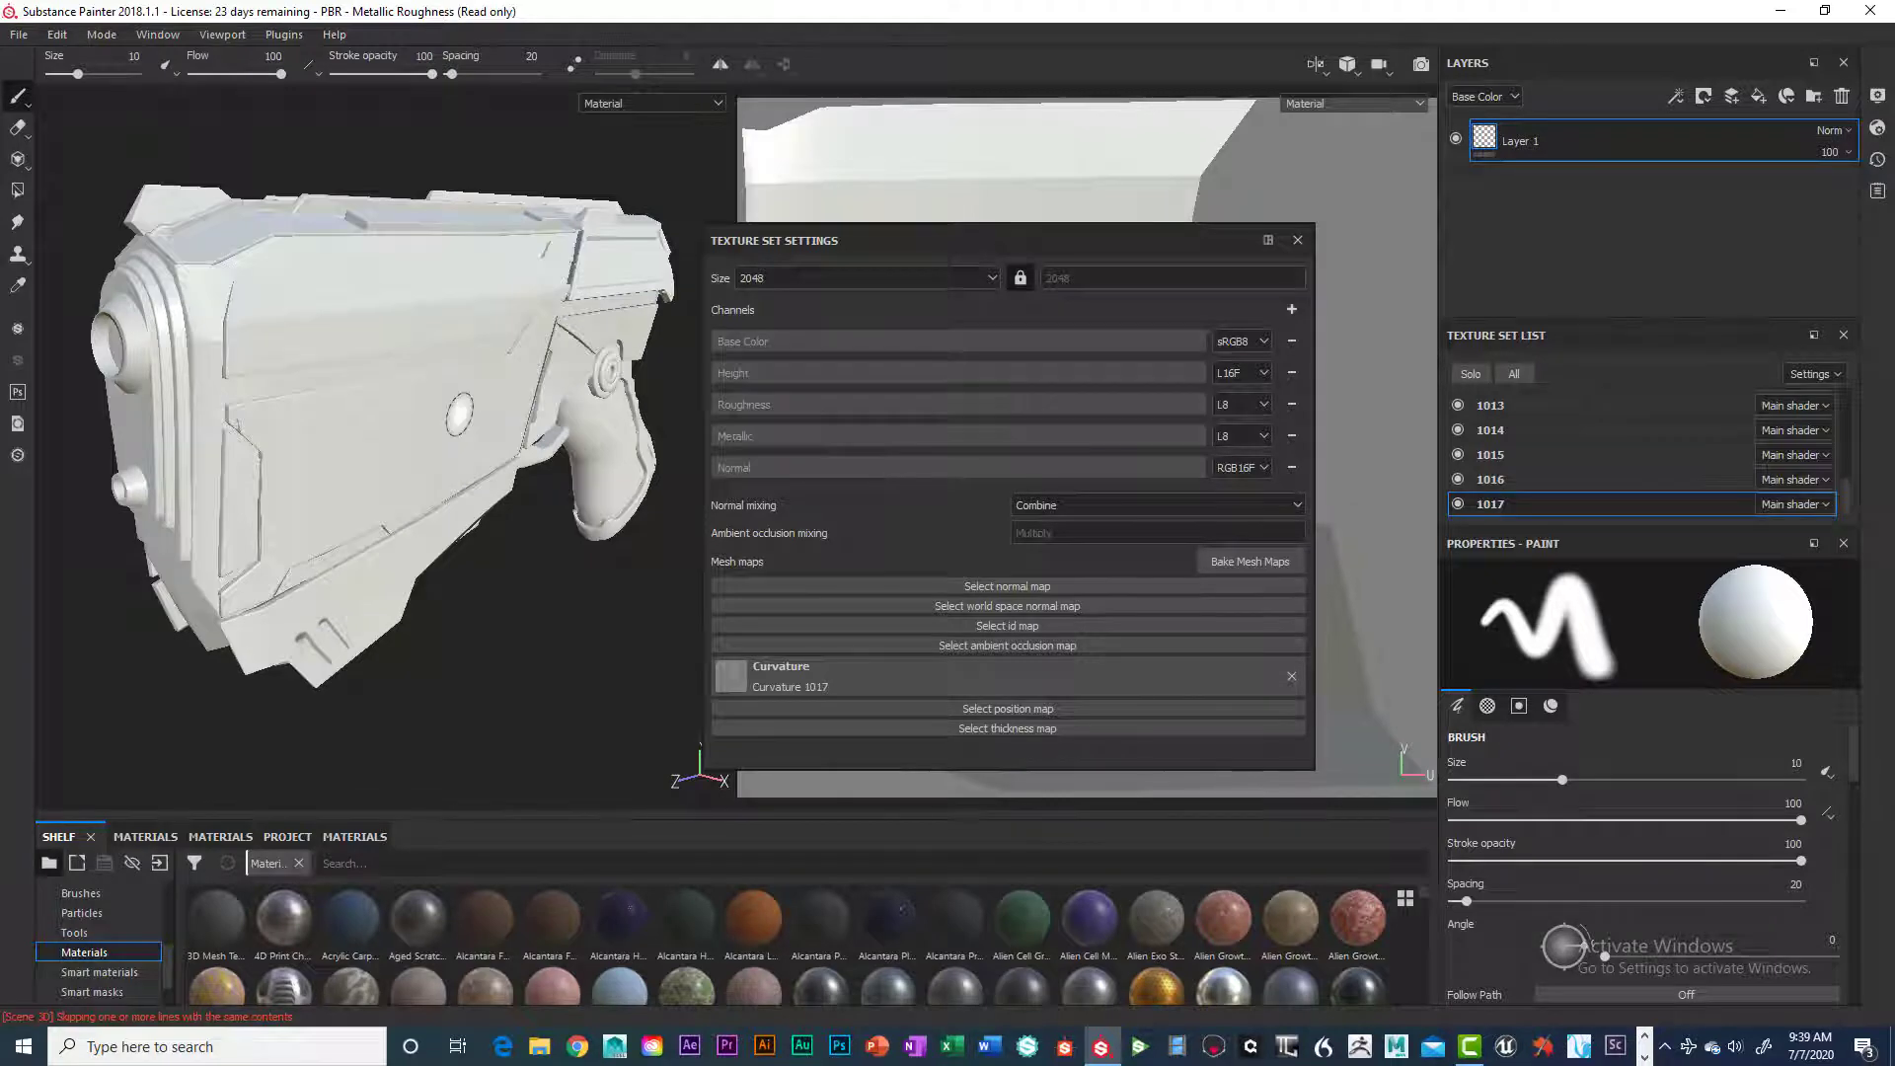
mouse_move(459, 412)
alt+right_down()
mouse_move(554, 423)
mouse_move(425, 418)
alt+right_up()
alt+drag(425, 418, 454, 378)
scroll(512, 424, down, 1)
scroll(511, 424, up, 3)
scroll(516, 381, up, 4)
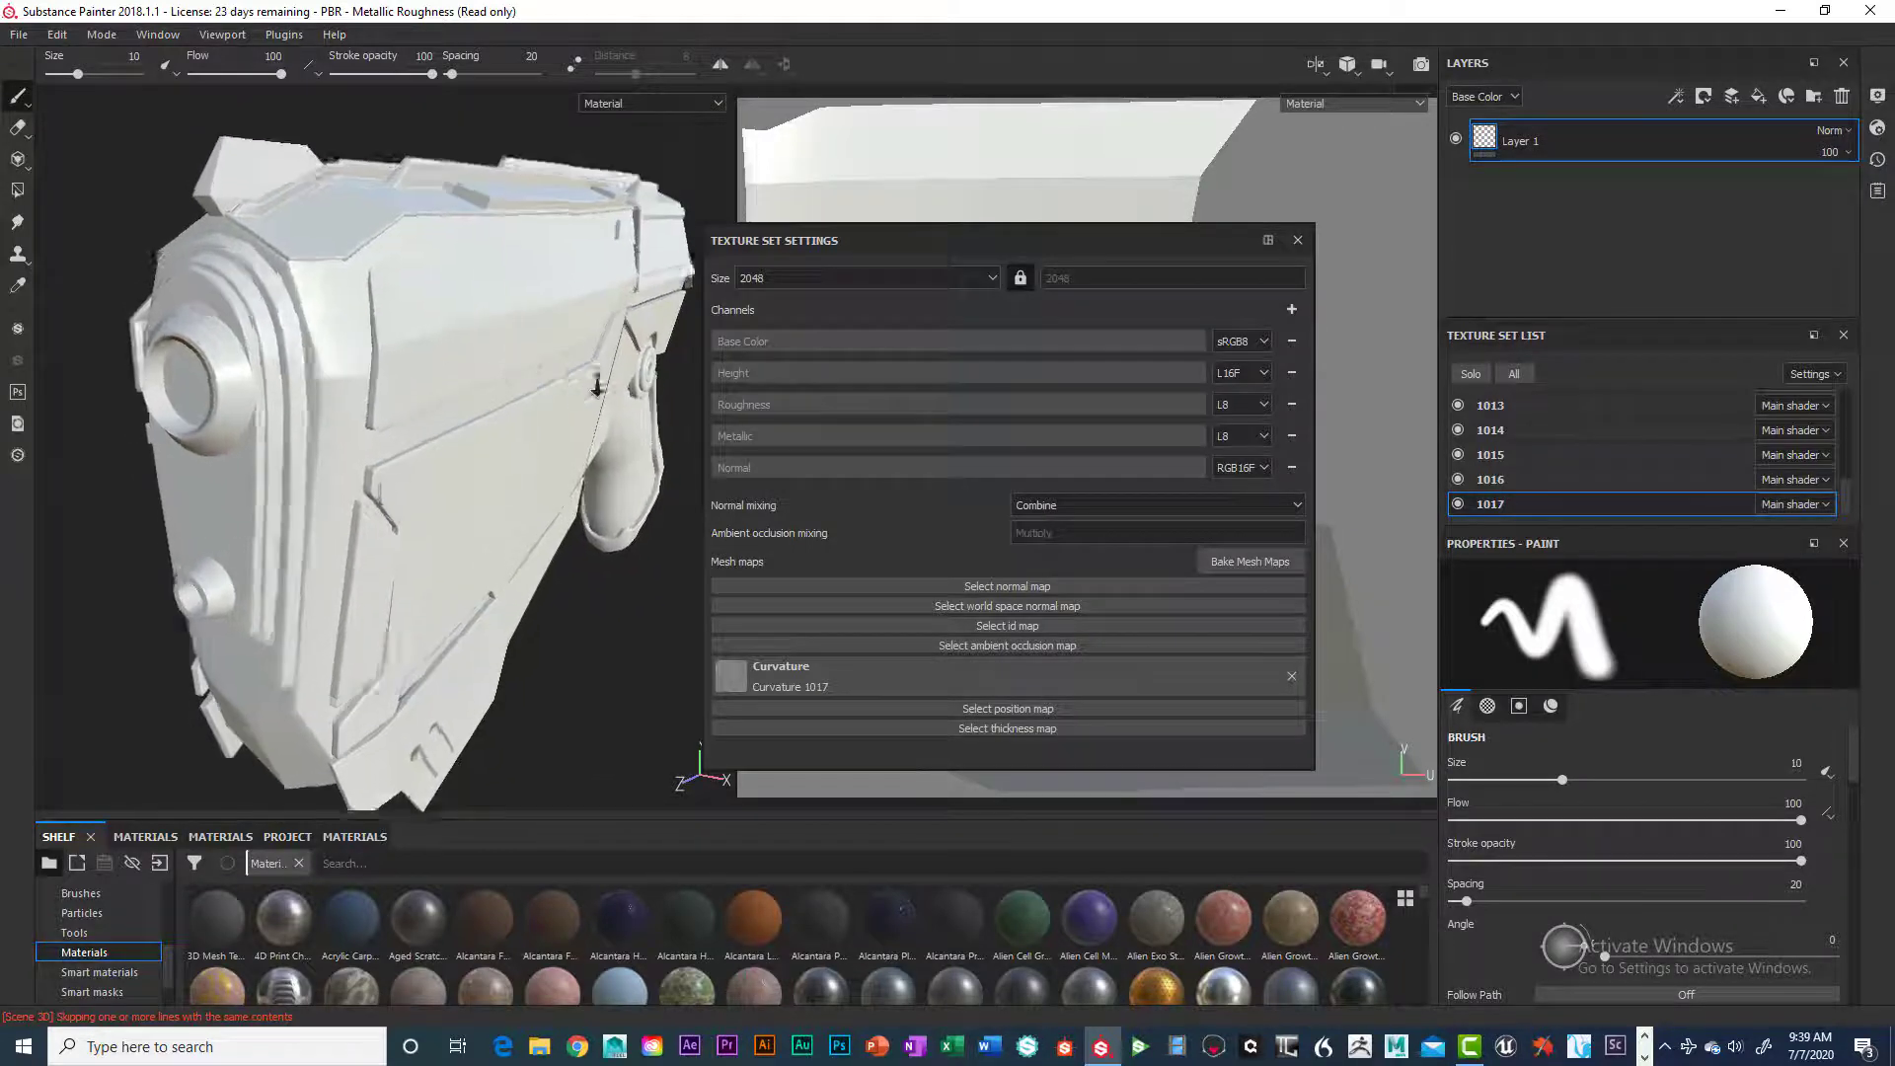
Examine the weapon's front, side panel and grip from several angles without the 1017 normal map
scroll(538, 393, down, 5)
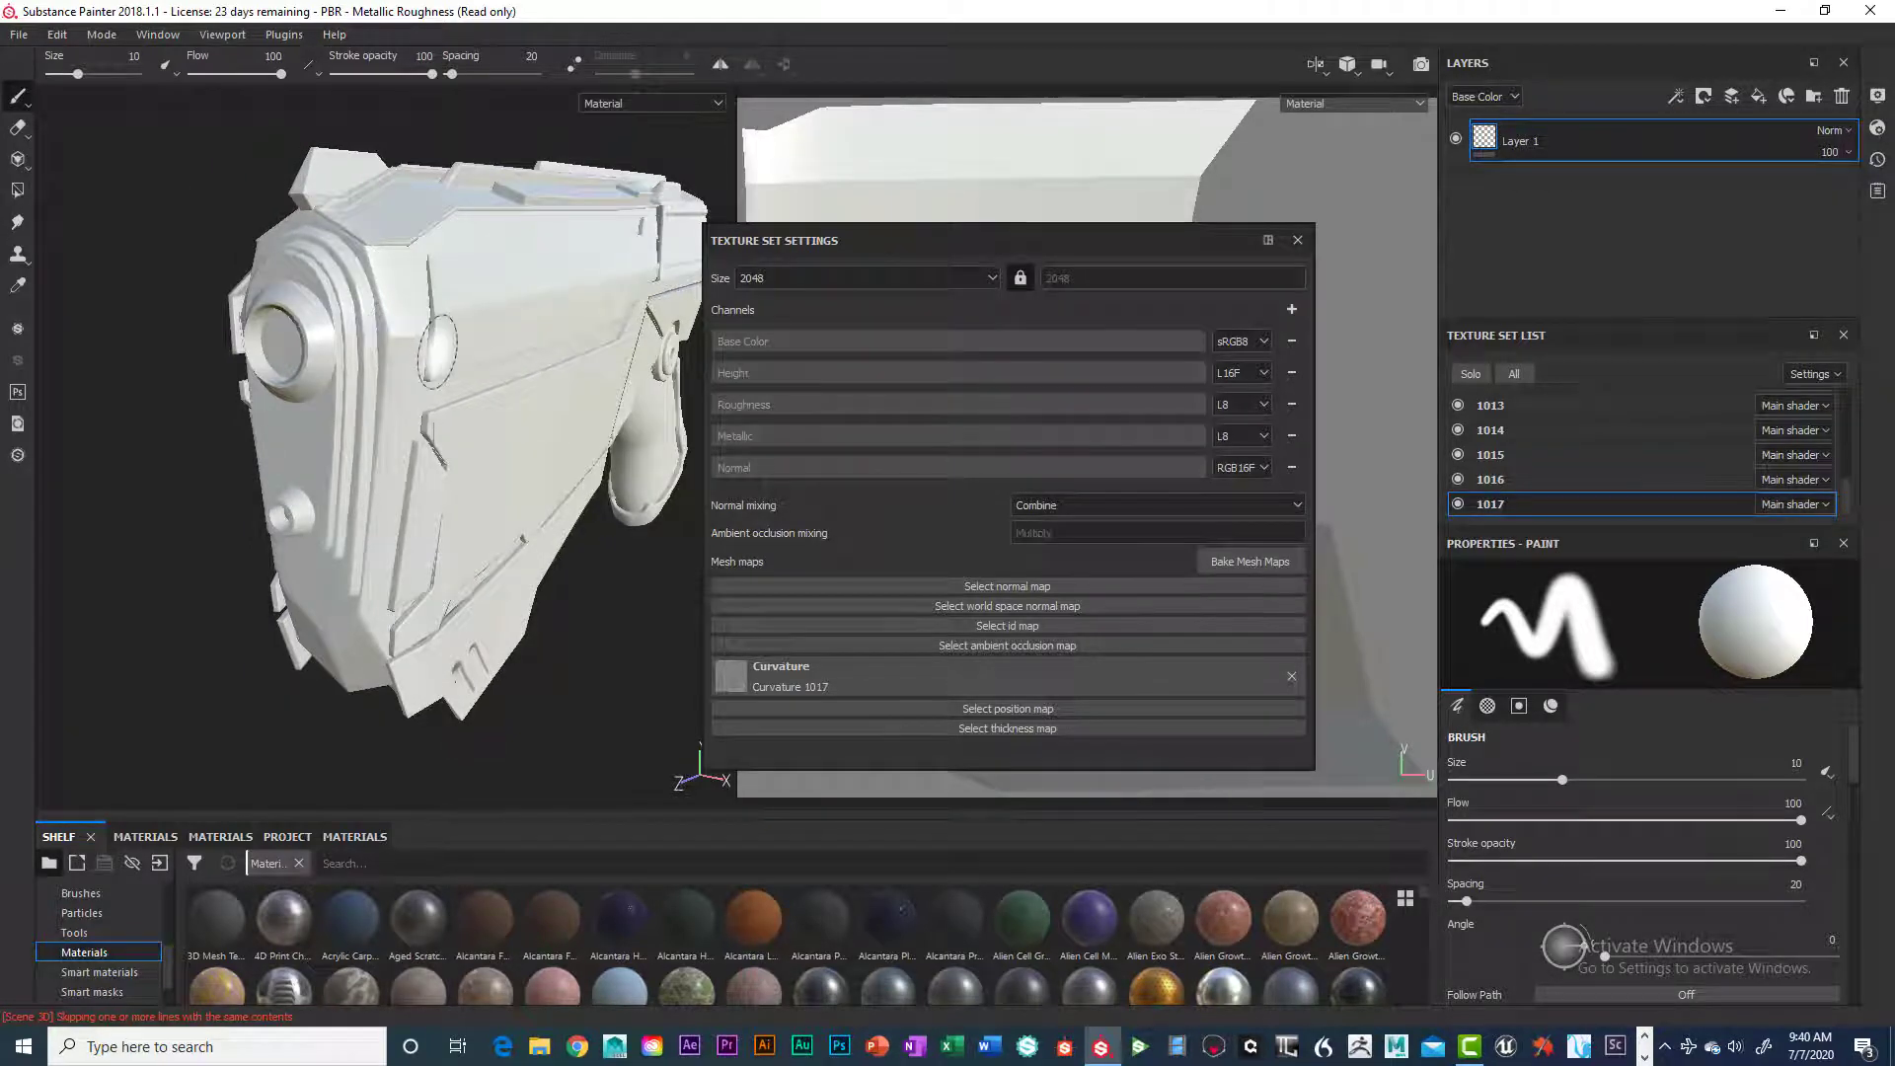
scroll(437, 351, up, 3)
scroll(437, 352, down, 3)
mouse_move(438, 353)
alt+mouse_down()
mouse_move(461, 360)
mouse_move(475, 314)
mouse_move(437, 360)
mouse_move(446, 341)
mouse_move(472, 368)
mouse_move(255, 364)
mouse_move(407, 371)
alt+mouse_up()
alt+right_drag(508, 393, 508, 381)
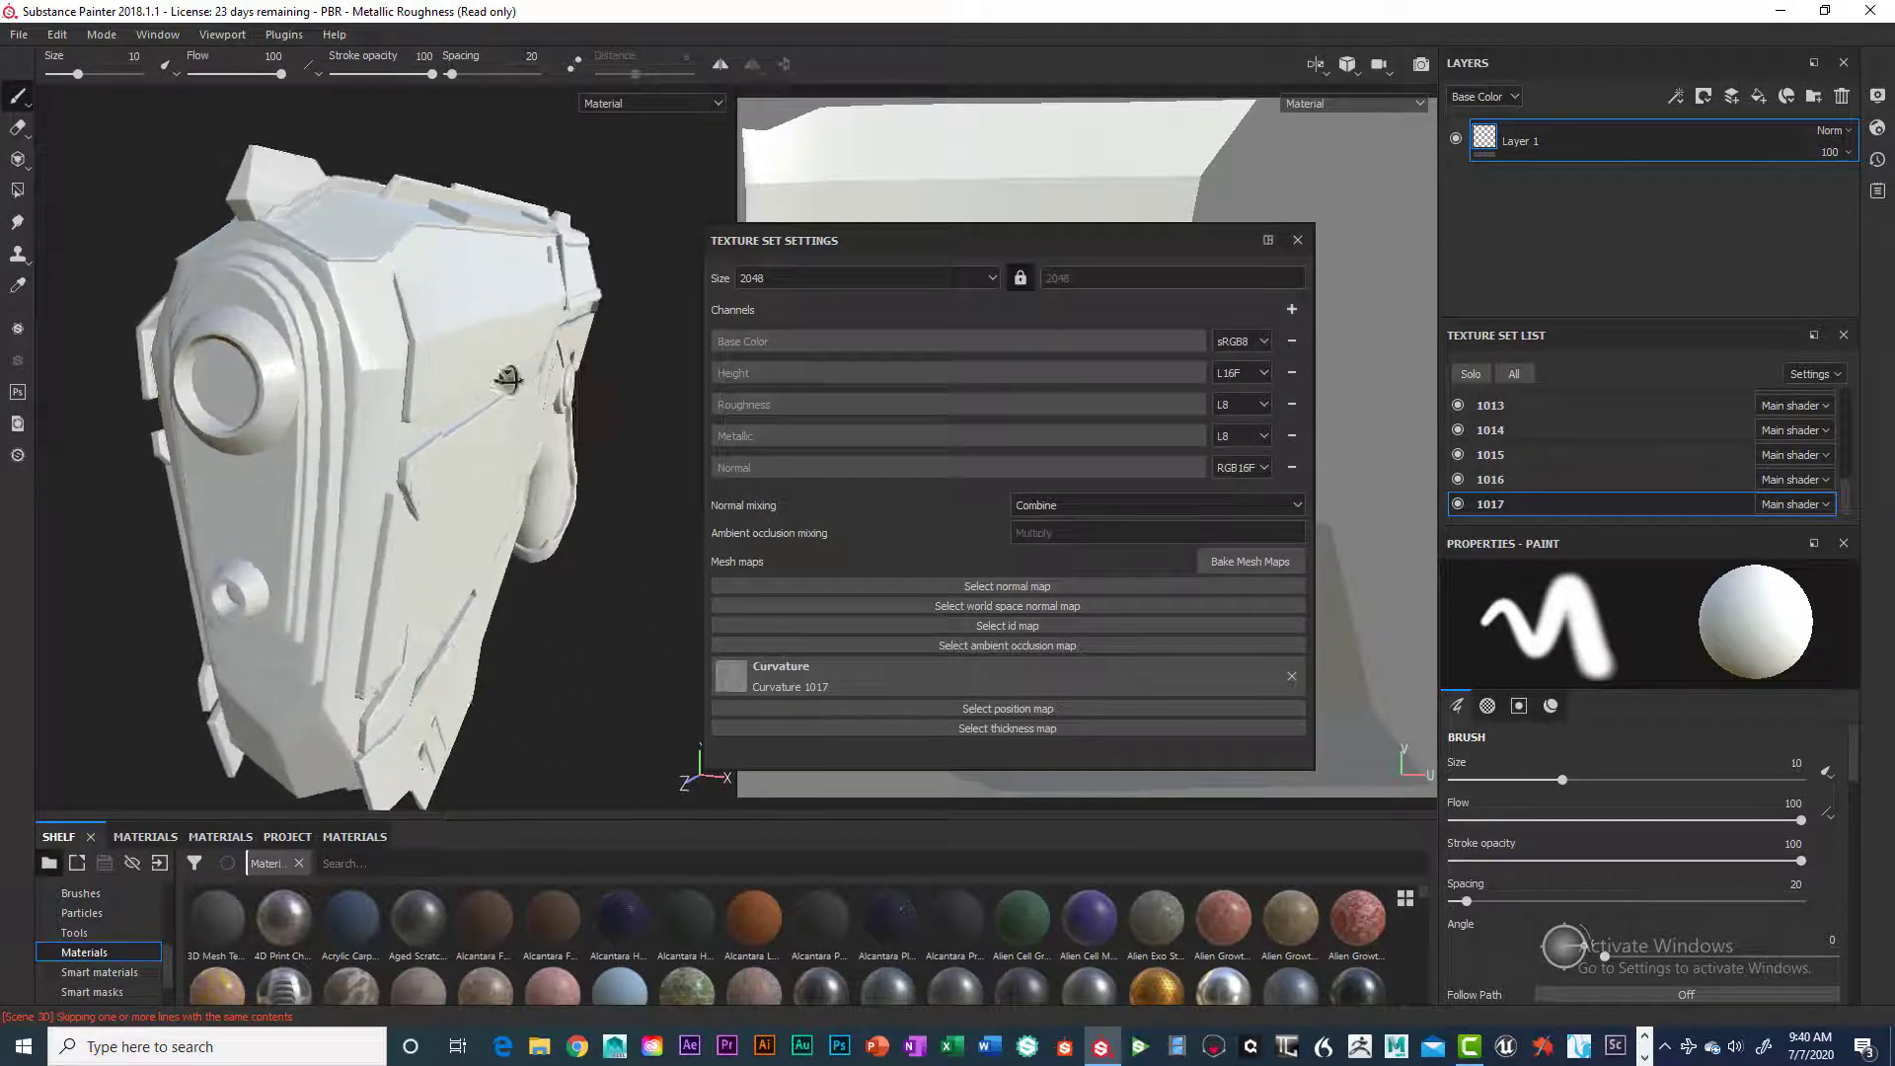
mouse_move(508, 381)
alt+mouse_down()
mouse_move(451, 366)
mouse_move(489, 357)
alt+mouse_up()
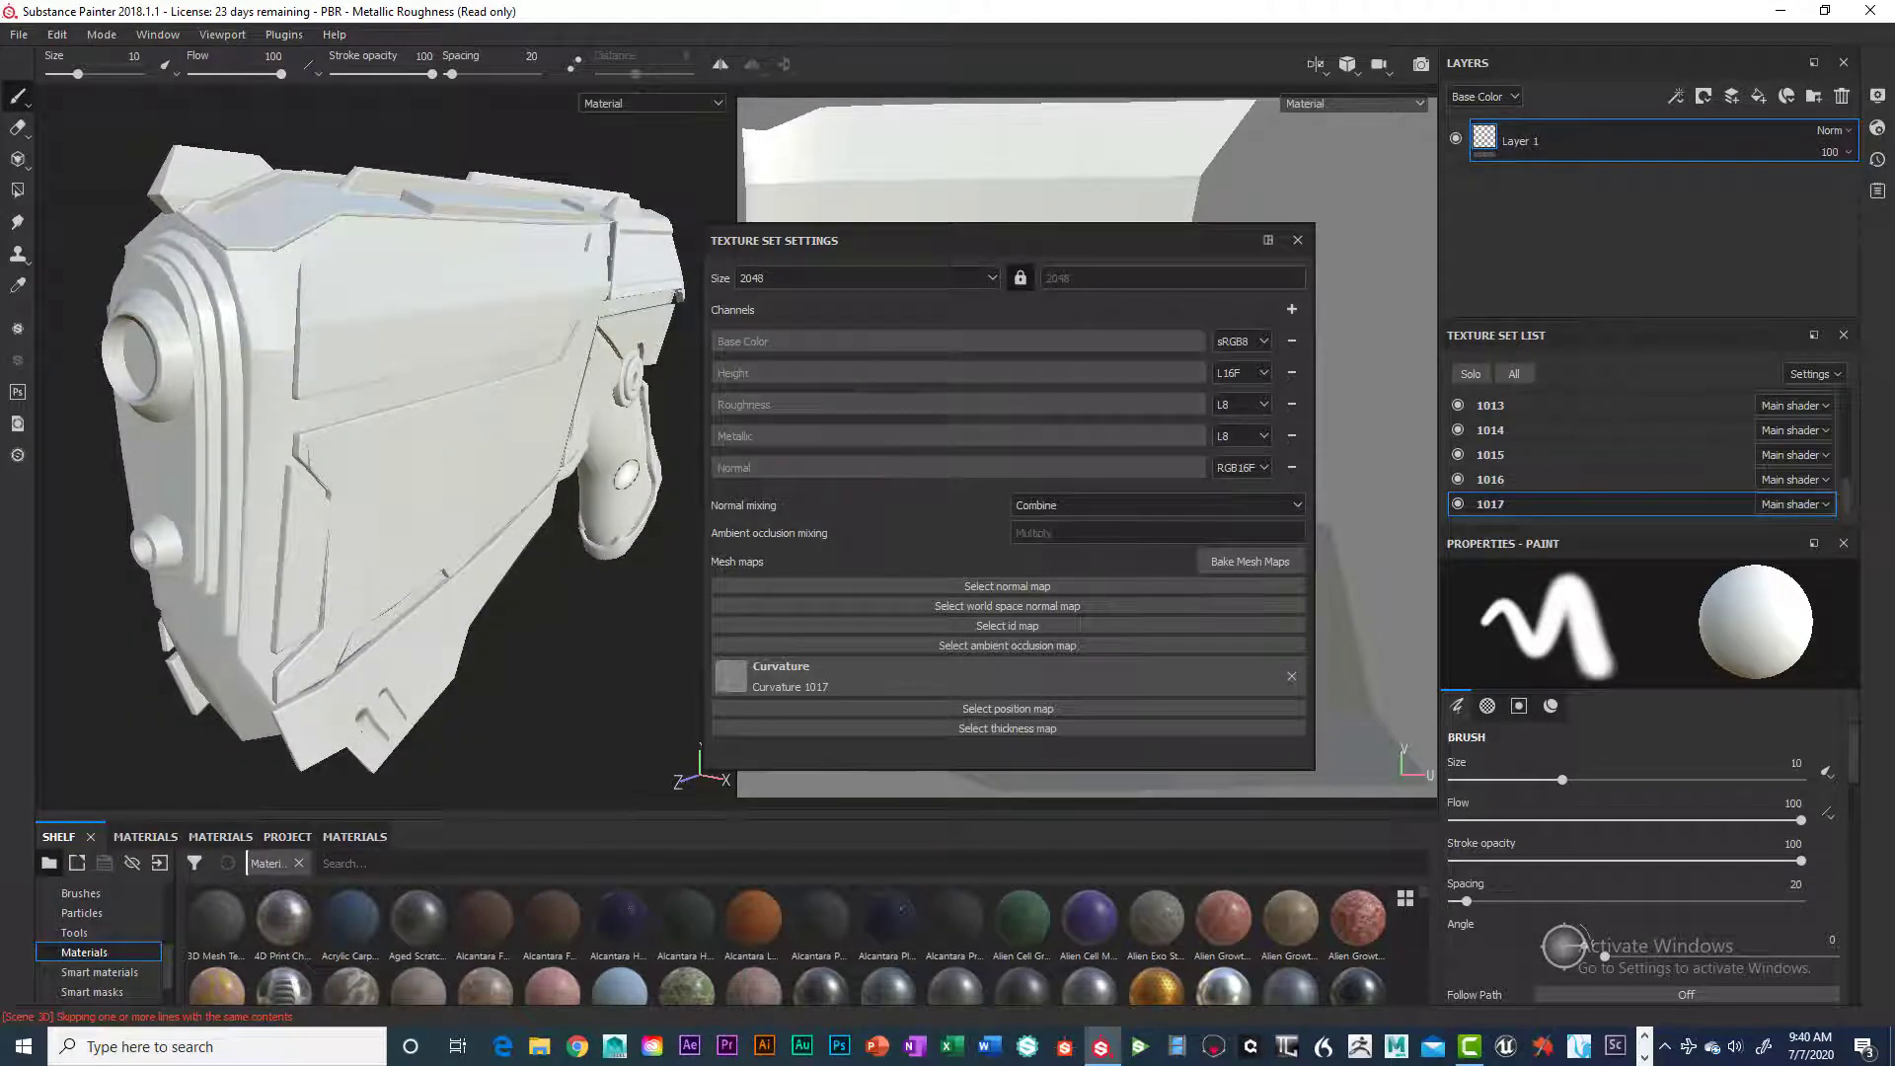
alt+drag(481, 437, 427, 414)
alt+middle_drag(553, 419, 370, 400)
alt+drag(370, 400, 304, 393)
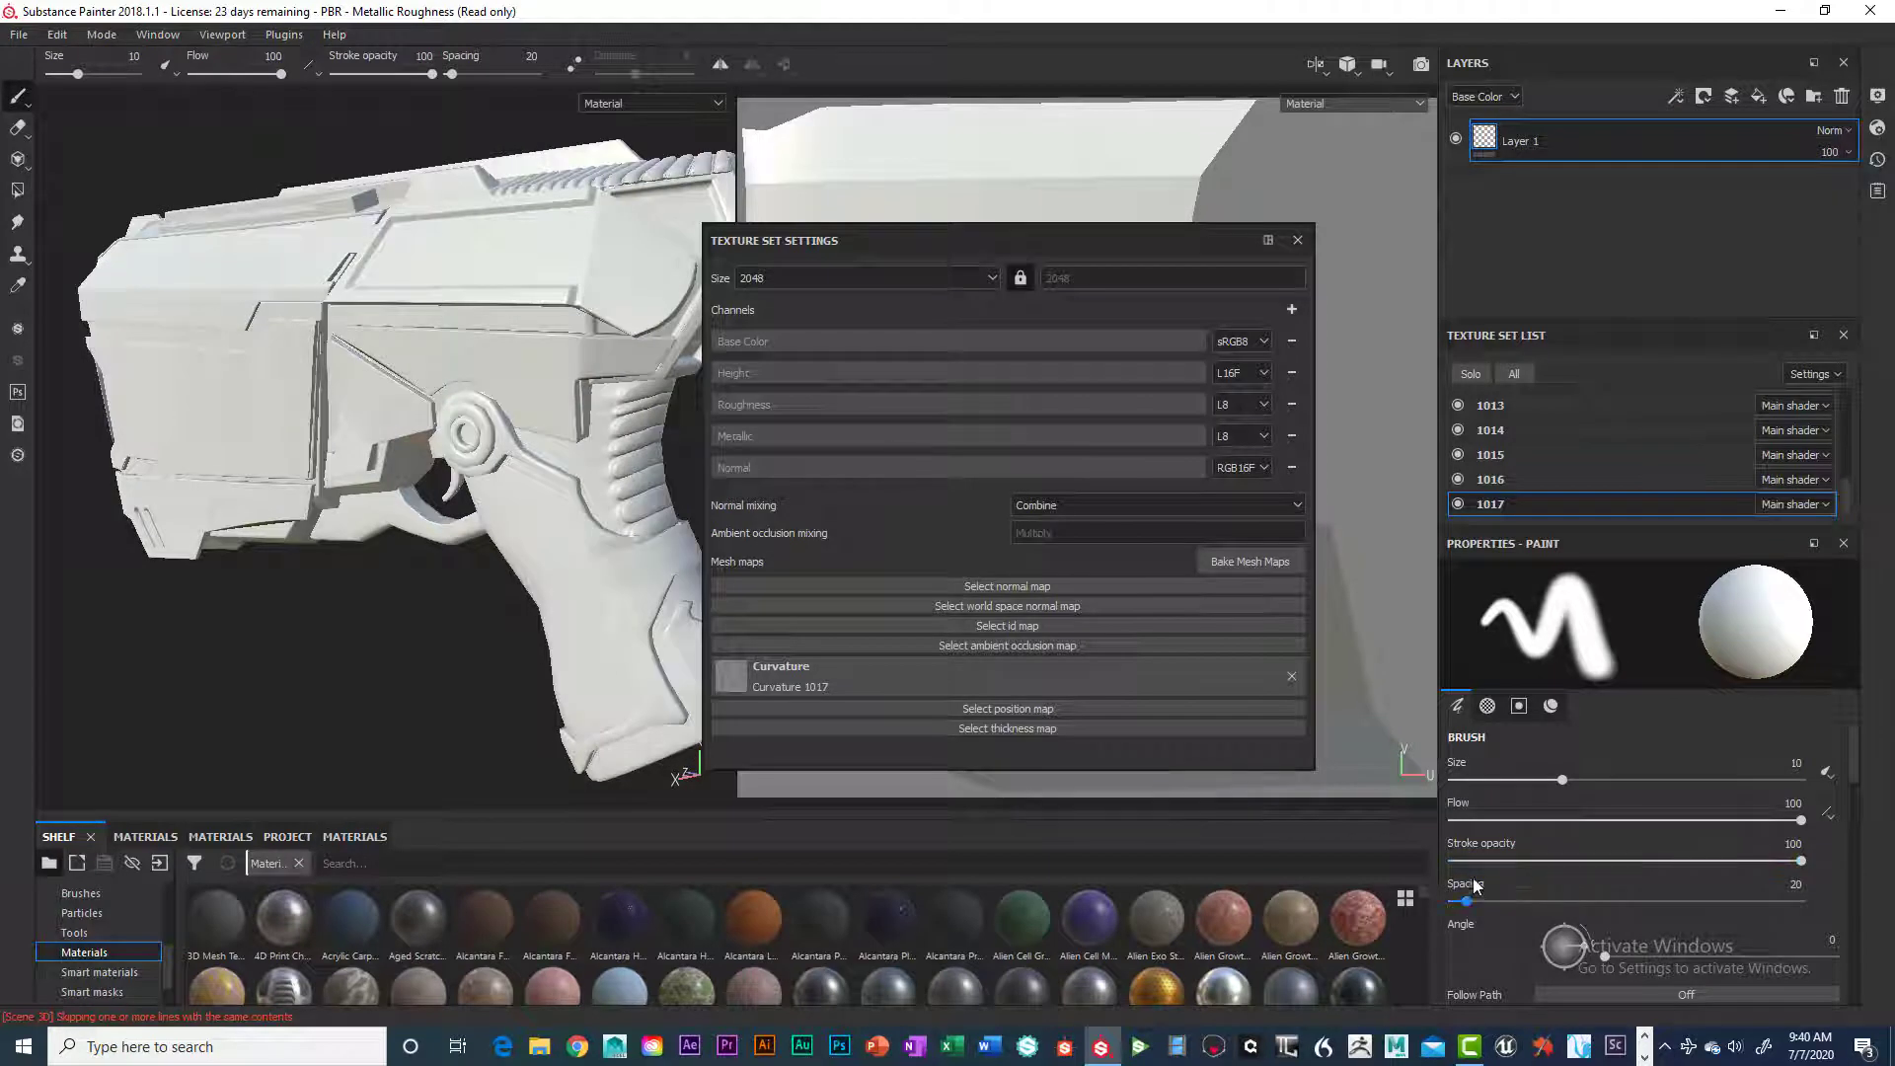
Check which weapon parts texture set 1016 covers and remove its baked Normal map
click(1532, 479)
mouse_move(592, 354)
alt+mouse_down()
mouse_move(365, 363)
mouse_move(561, 345)
alt+mouse_up()
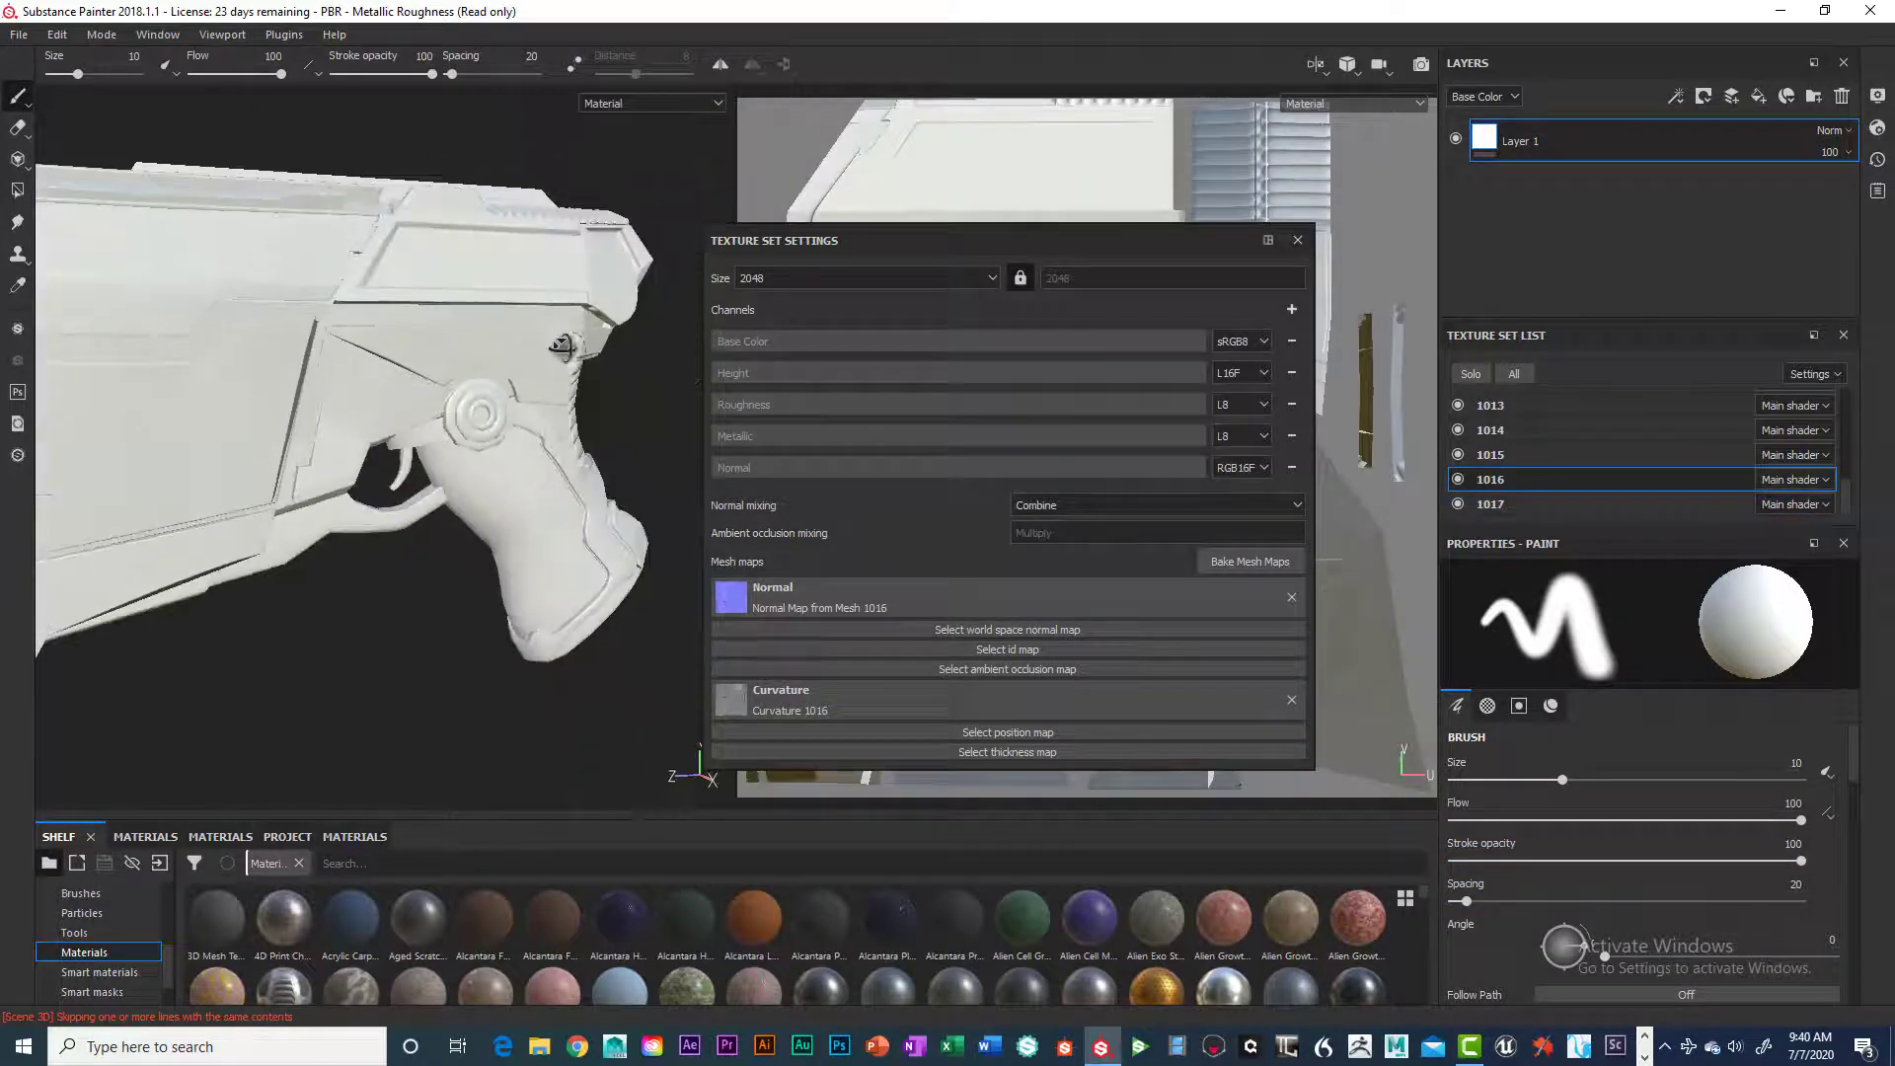
click(1458, 479)
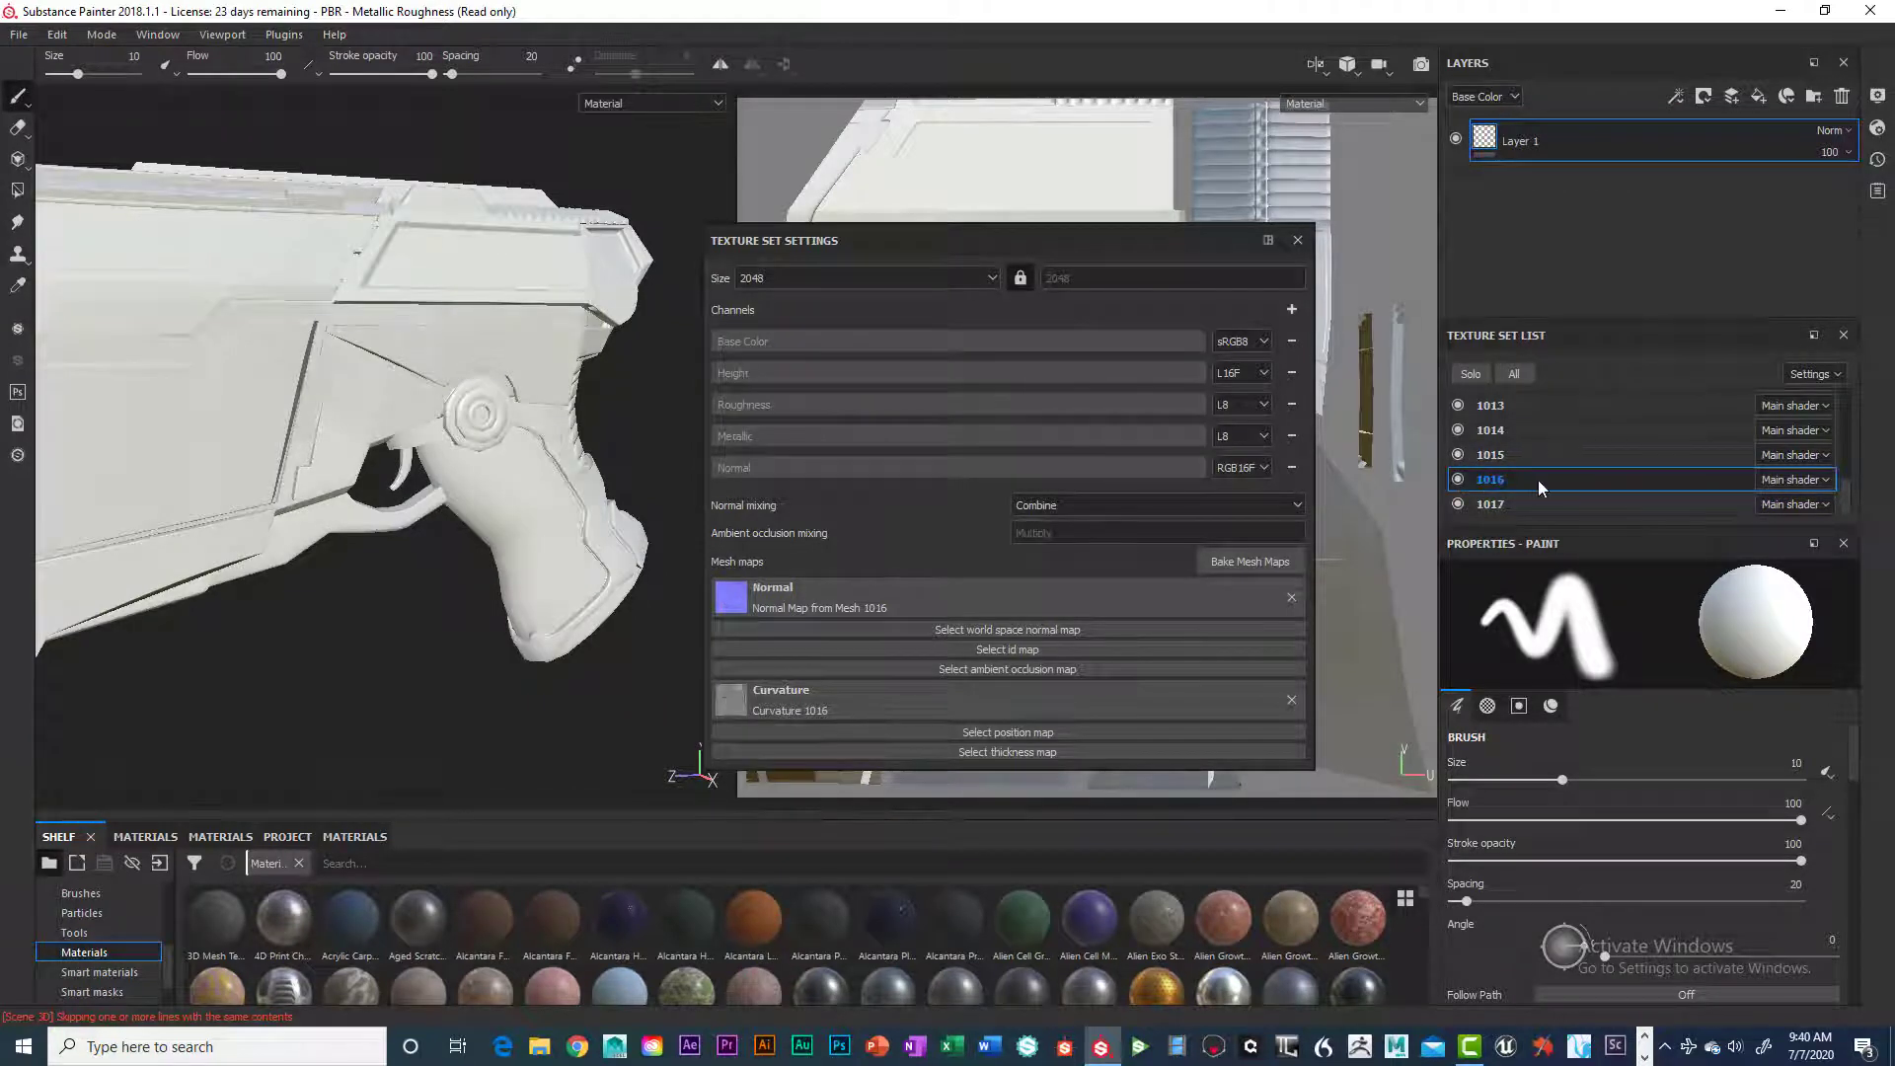
click(1292, 597)
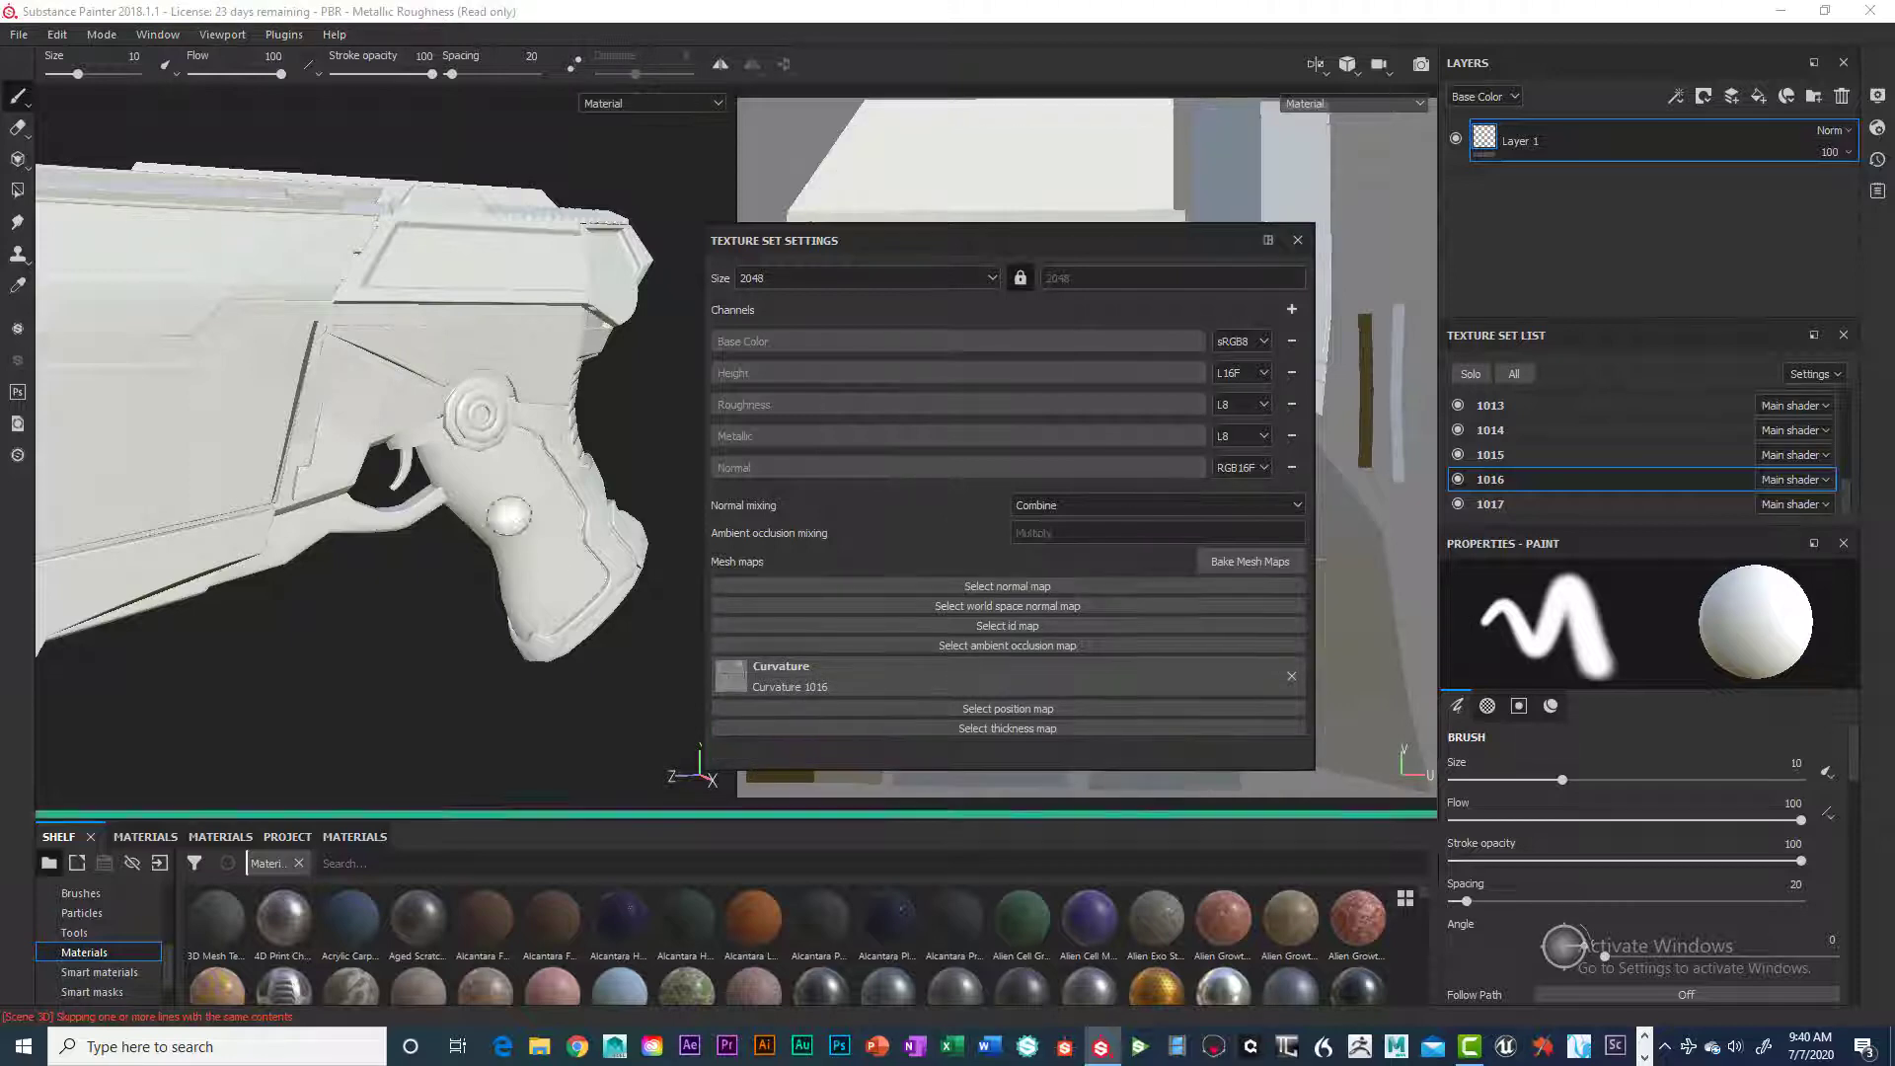
Examine the grip and the rear ridges close up without the 1016 normal map
alt+drag(509, 517, 411, 512)
alt+right_drag(545, 529, 648, 554)
alt+middle_drag(408, 470, 446, 550)
alt+drag(434, 541, 462, 536)
alt+drag(336, 367, 419, 367)
mouse_move(348, 480)
alt+mouse_down()
mouse_move(530, 580)
mouse_move(440, 500)
mouse_move(507, 565)
mouse_move(508, 508)
mouse_move(287, 426)
mouse_move(157, 414)
mouse_move(490, 491)
alt+mouse_up()
alt+right_drag(490, 491, 523, 514)
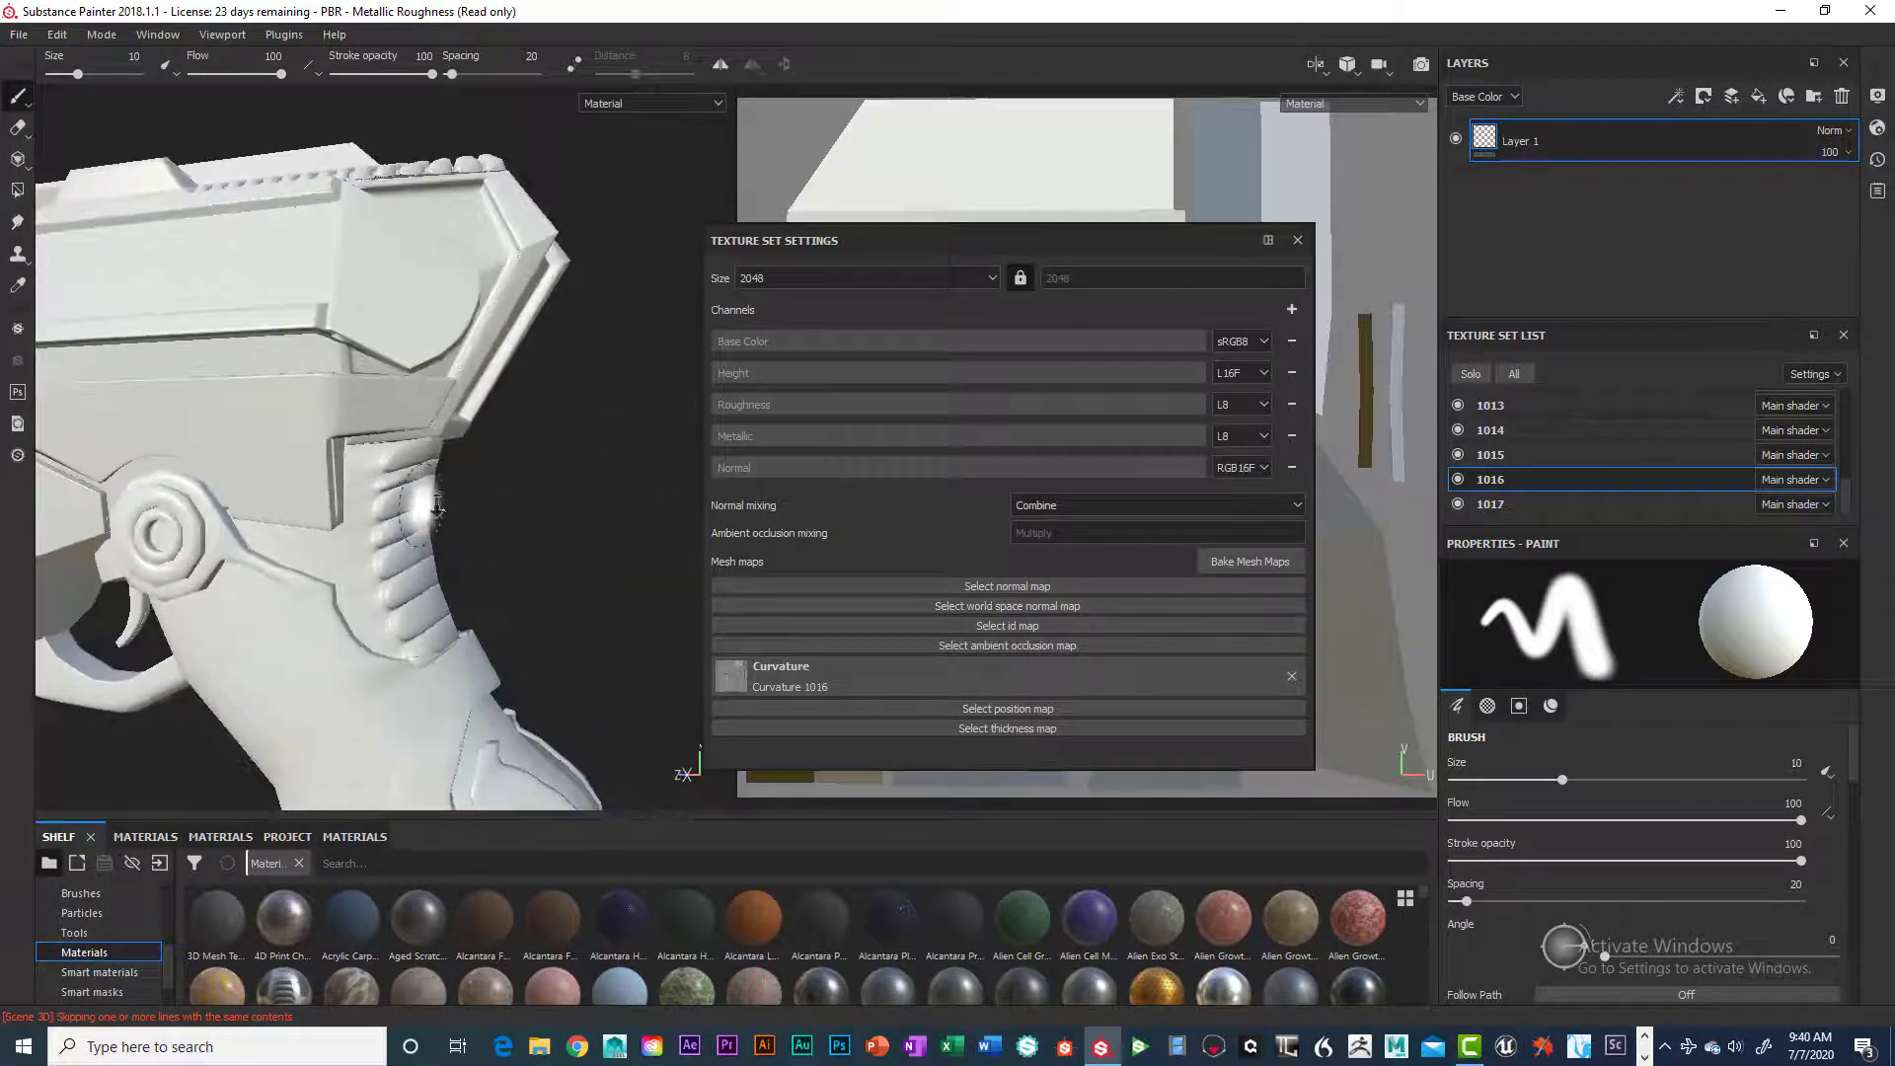
alt+drag(523, 513, 271, 444)
alt+right_drag(272, 444, 157, 529)
alt+drag(157, 529, 367, 619)
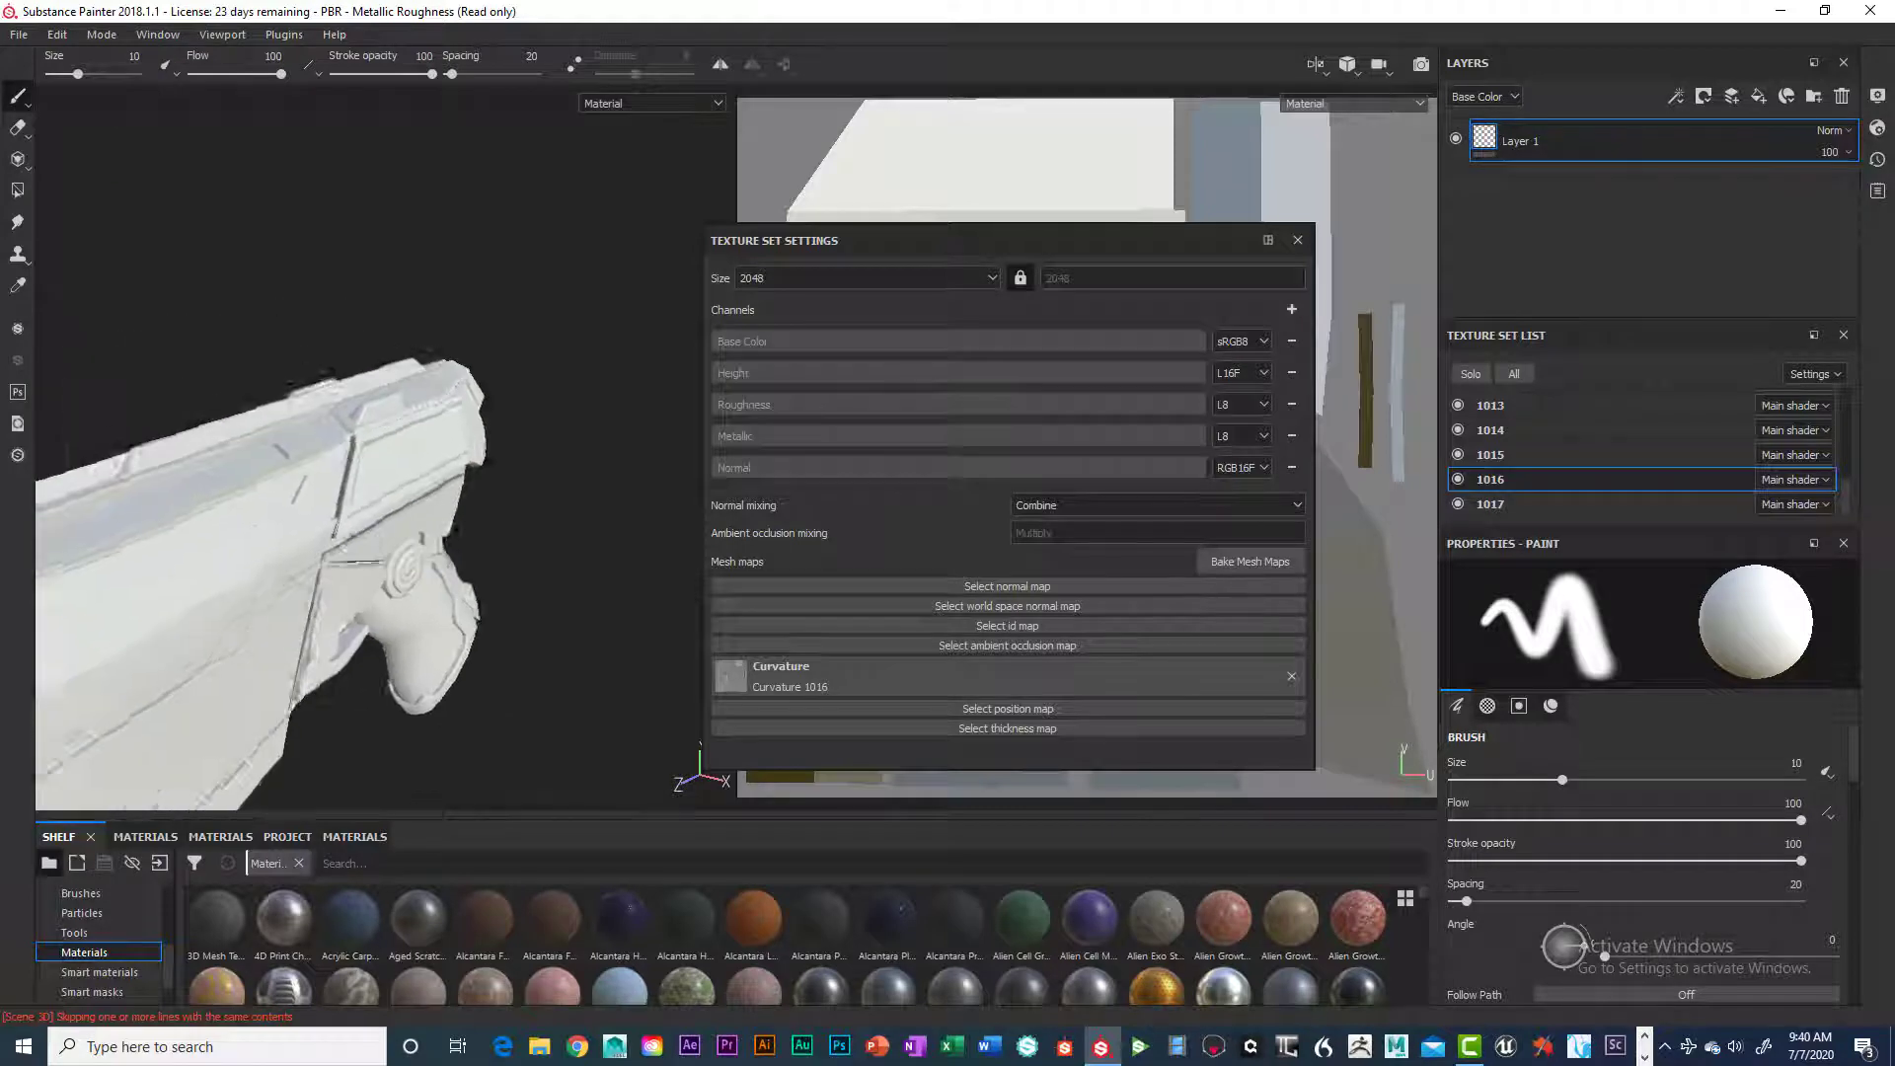
Inspect the rear upper panel and its top ridges for shading differences without the 1016 normal map
mouse_move(336, 565)
alt+right_down()
mouse_move(410, 537)
mouse_move(440, 474)
alt+right_up()
alt+middle_drag(439, 428, 352, 554)
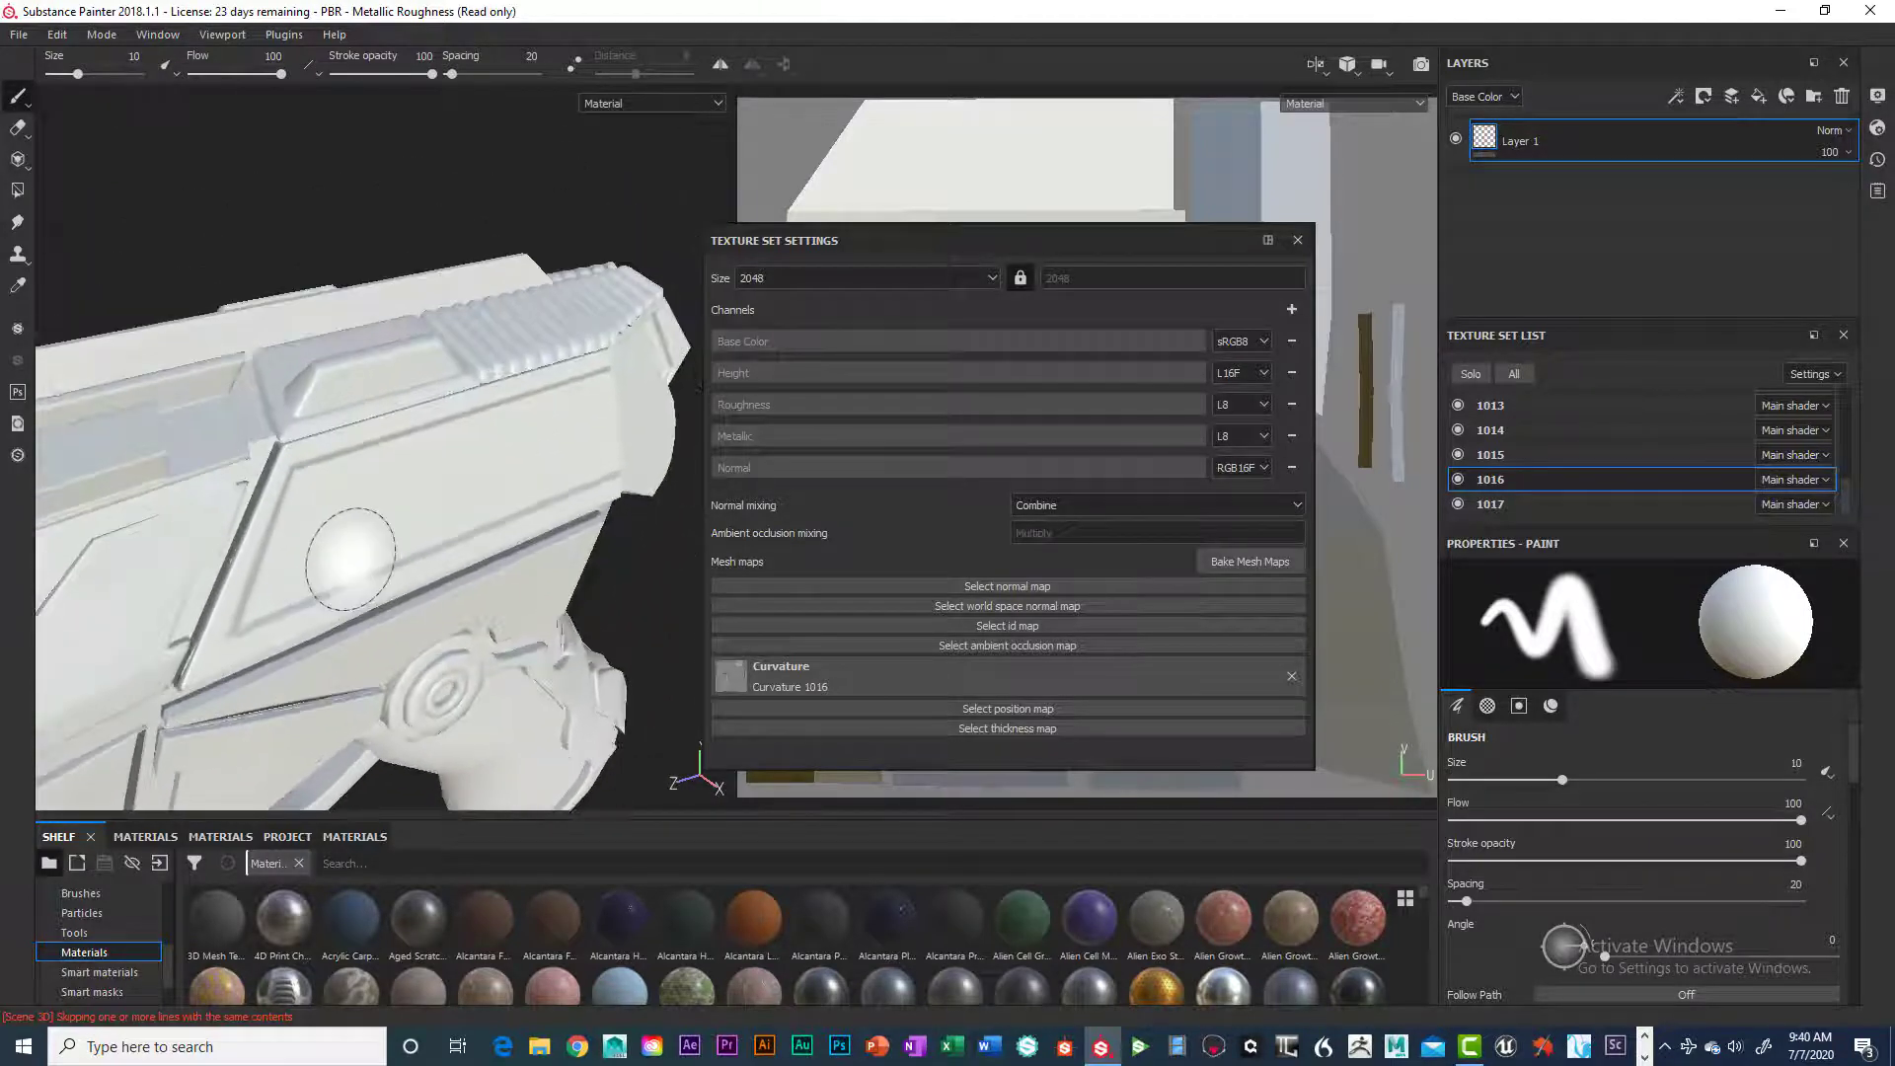
alt+right_drag(351, 554, 364, 495)
mouse_move(363, 494)
alt+mouse_down()
mouse_move(431, 478)
mouse_move(459, 501)
alt+mouse_up()
alt+right_drag(459, 501, 465, 516)
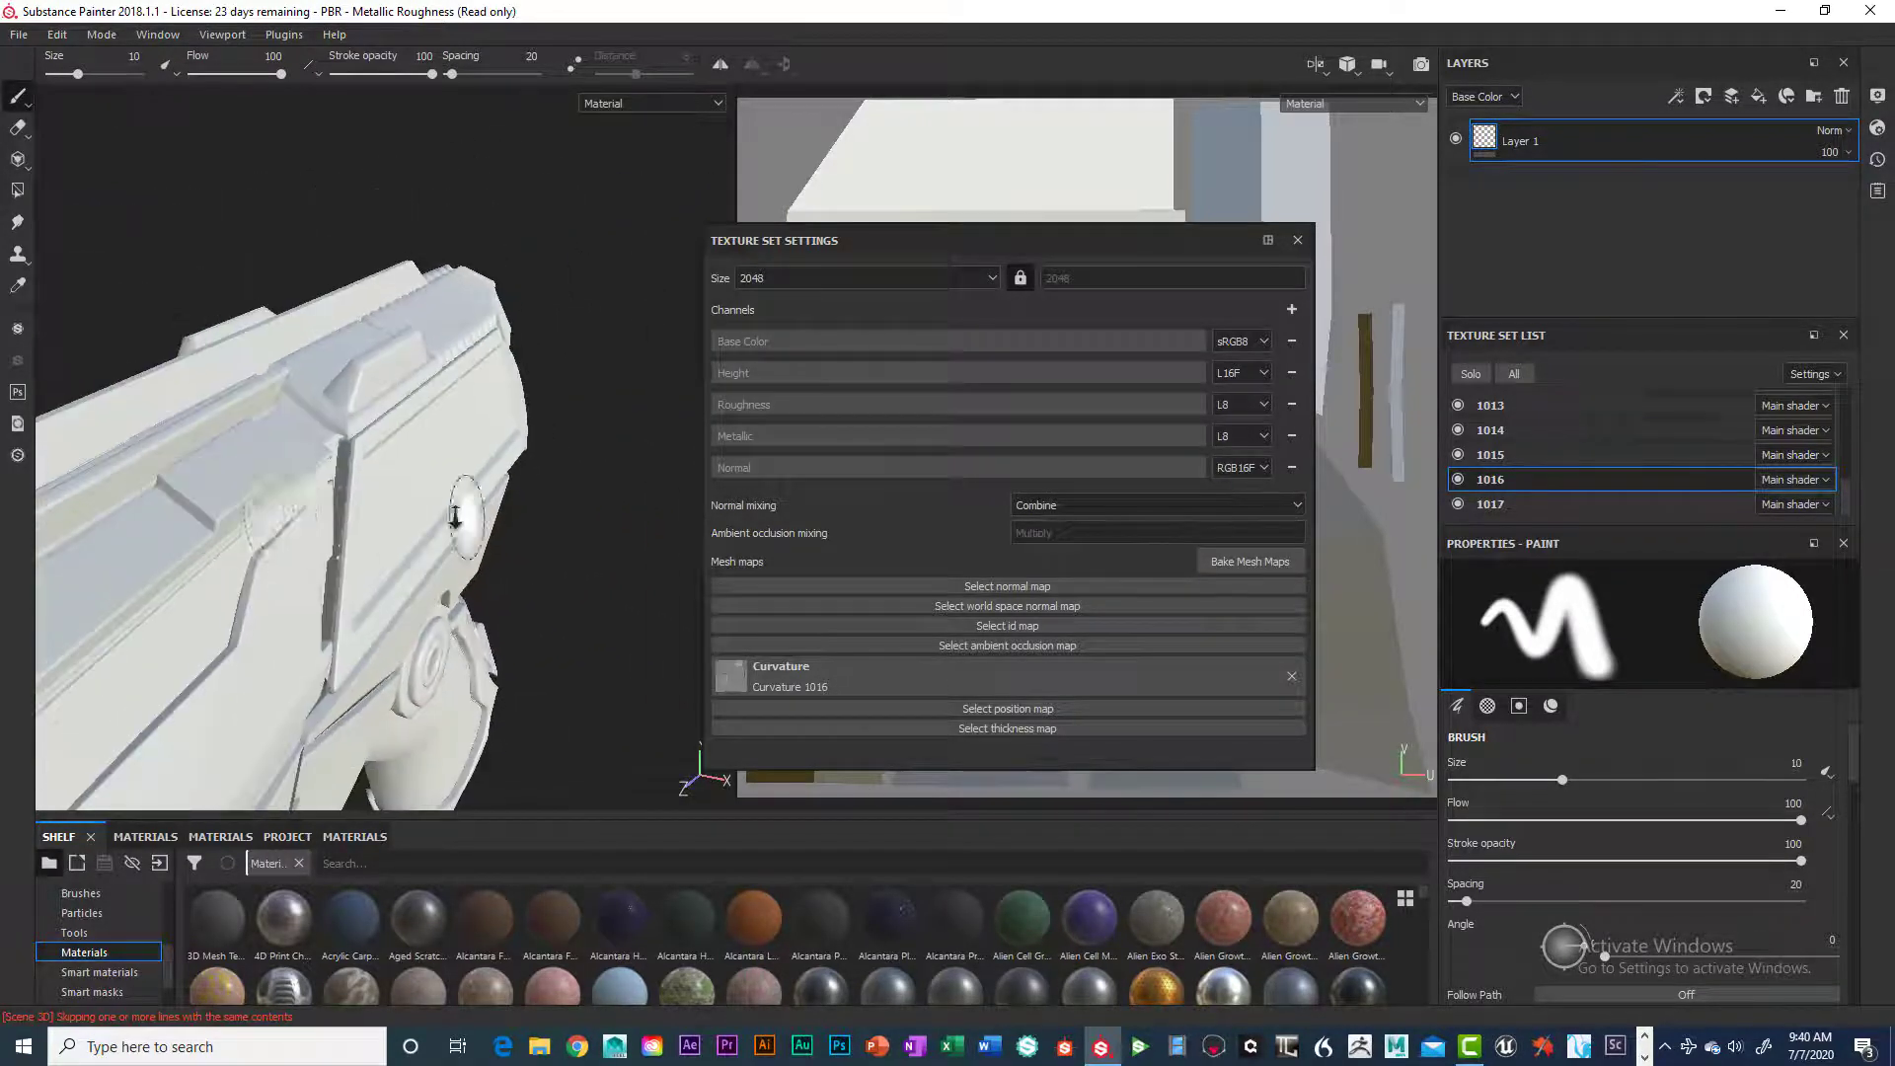
mouse_move(465, 516)
alt+mouse_down()
mouse_move(330, 482)
mouse_move(309, 424)
mouse_move(272, 426)
alt+mouse_up()
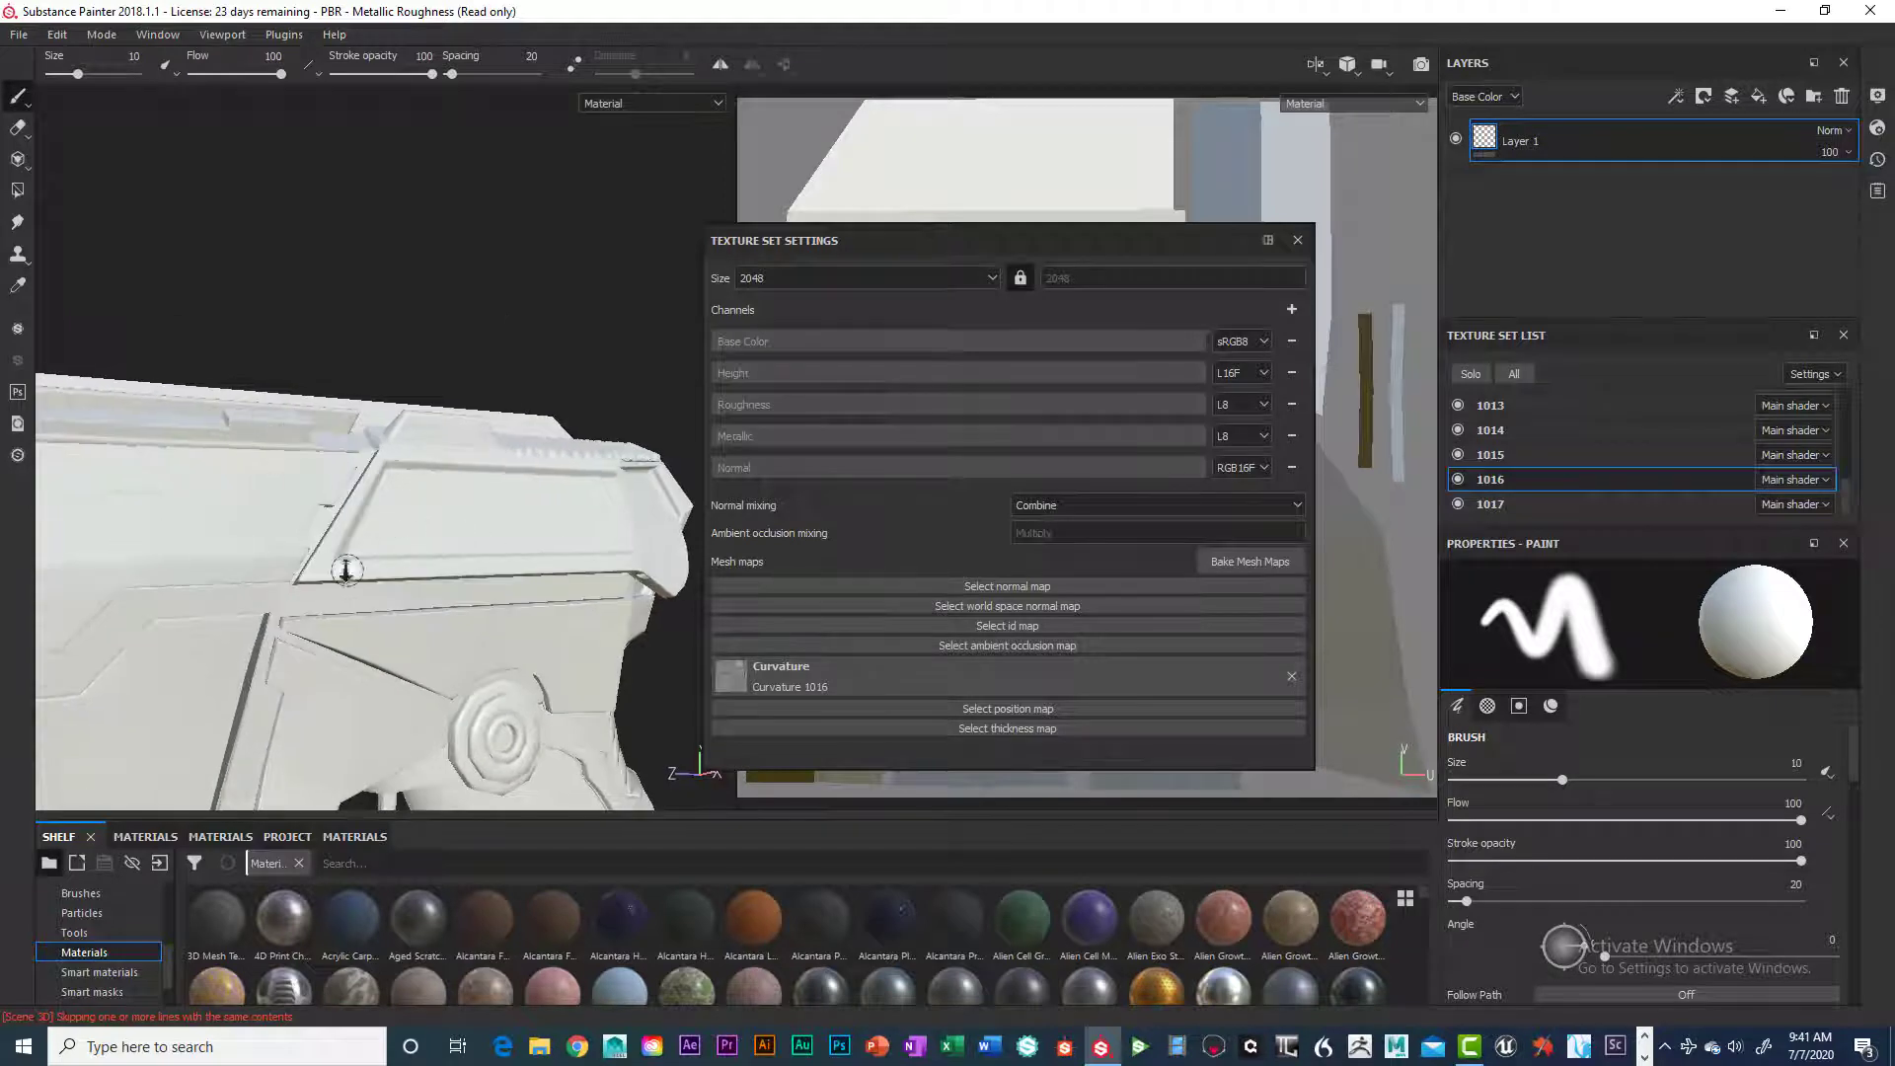
alt+right_drag(346, 570, 158, 647)
alt+middle_drag(158, 646, 229, 574)
alt+right_drag(287, 602, 317, 556)
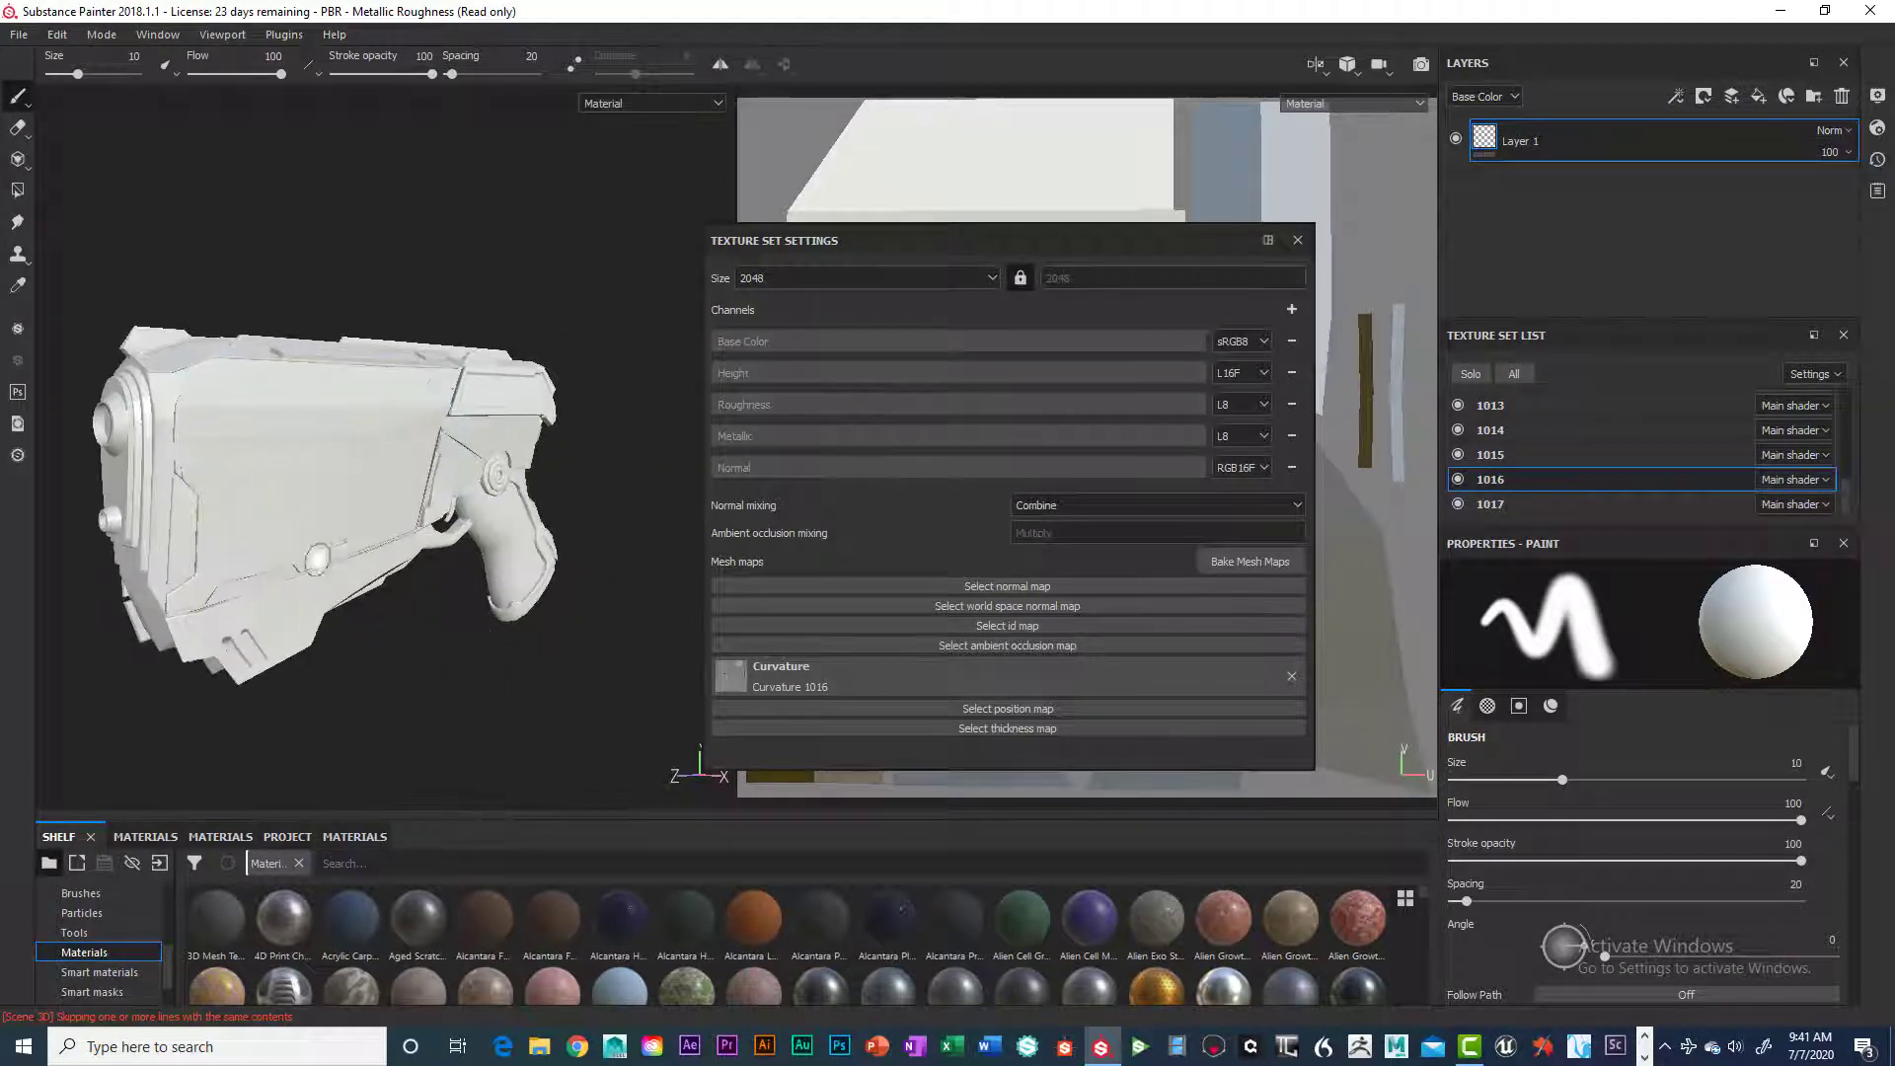
Review the whole weapon from front three-quarter angles with the 1016 and 1017 normal maps removed
mouse_move(316, 556)
alt+mouse_down()
mouse_move(403, 575)
mouse_move(416, 555)
alt+mouse_up()
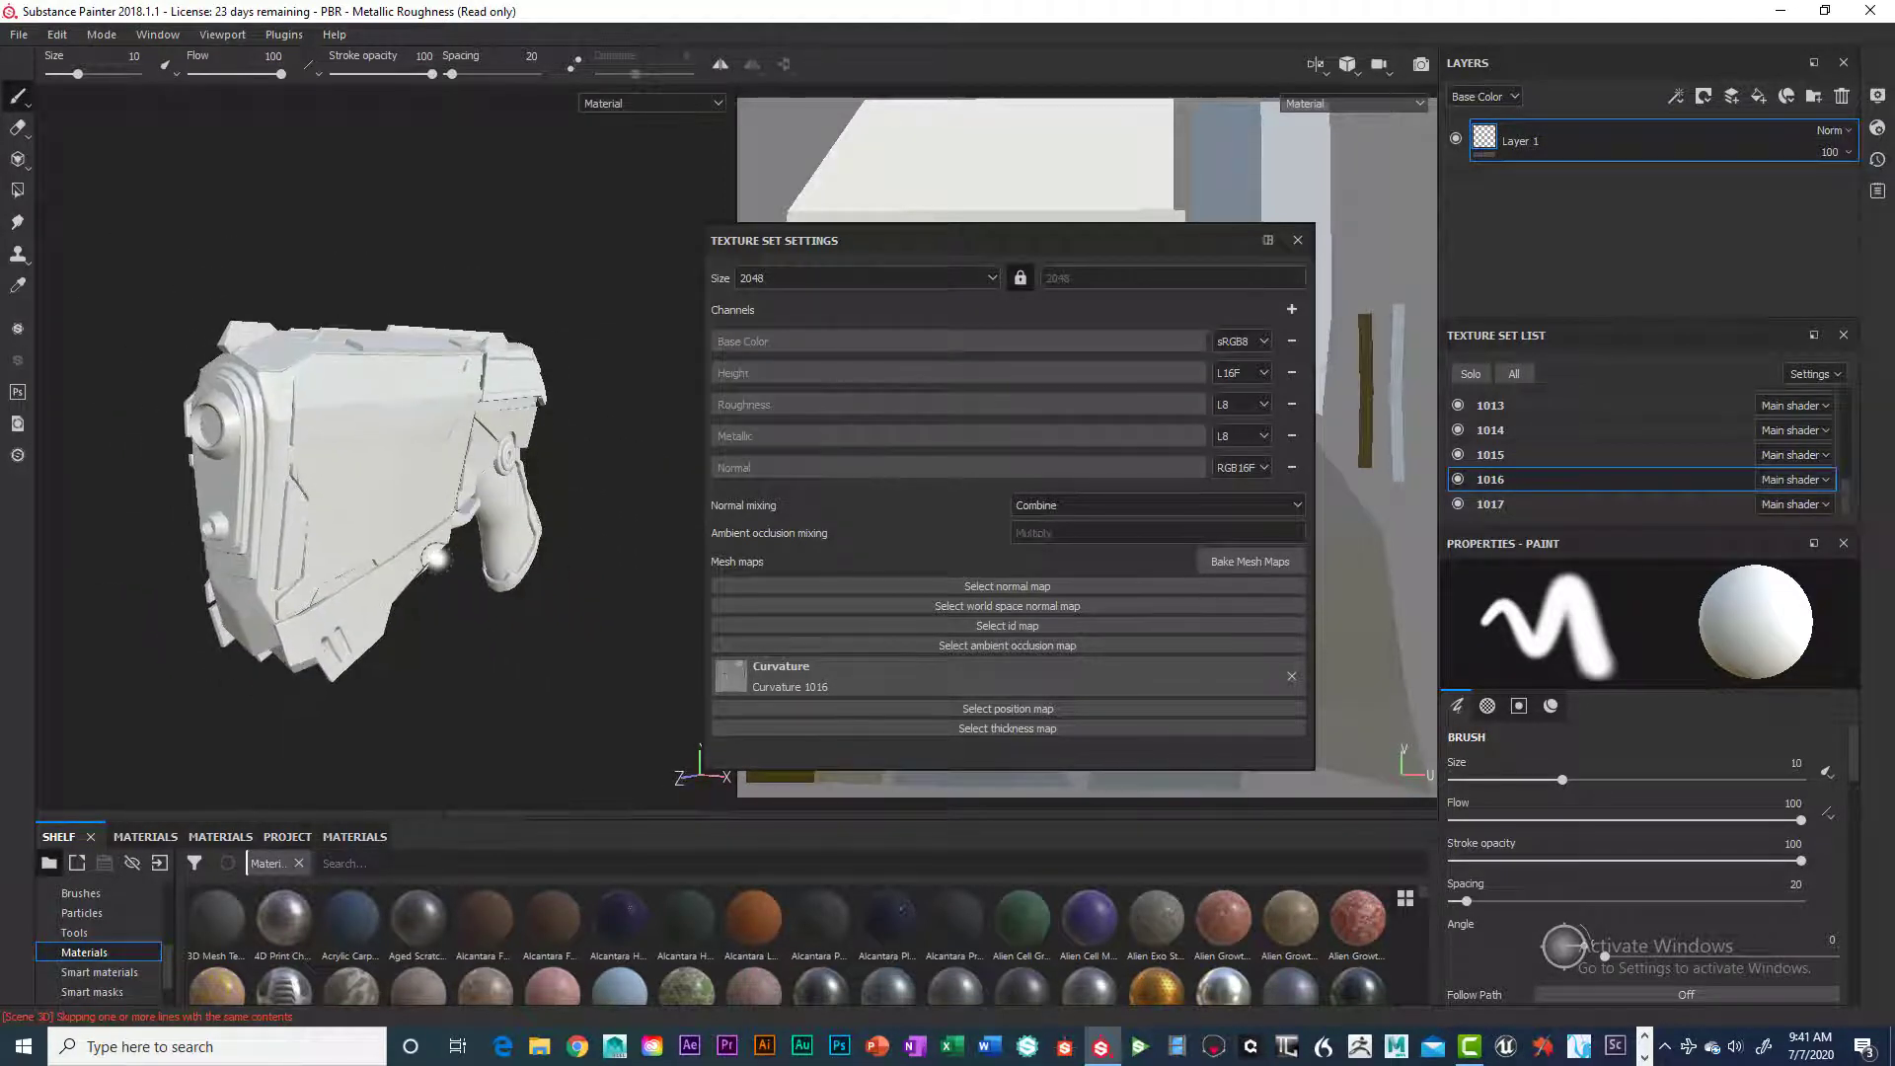
alt+right_drag(413, 625, 402, 588)
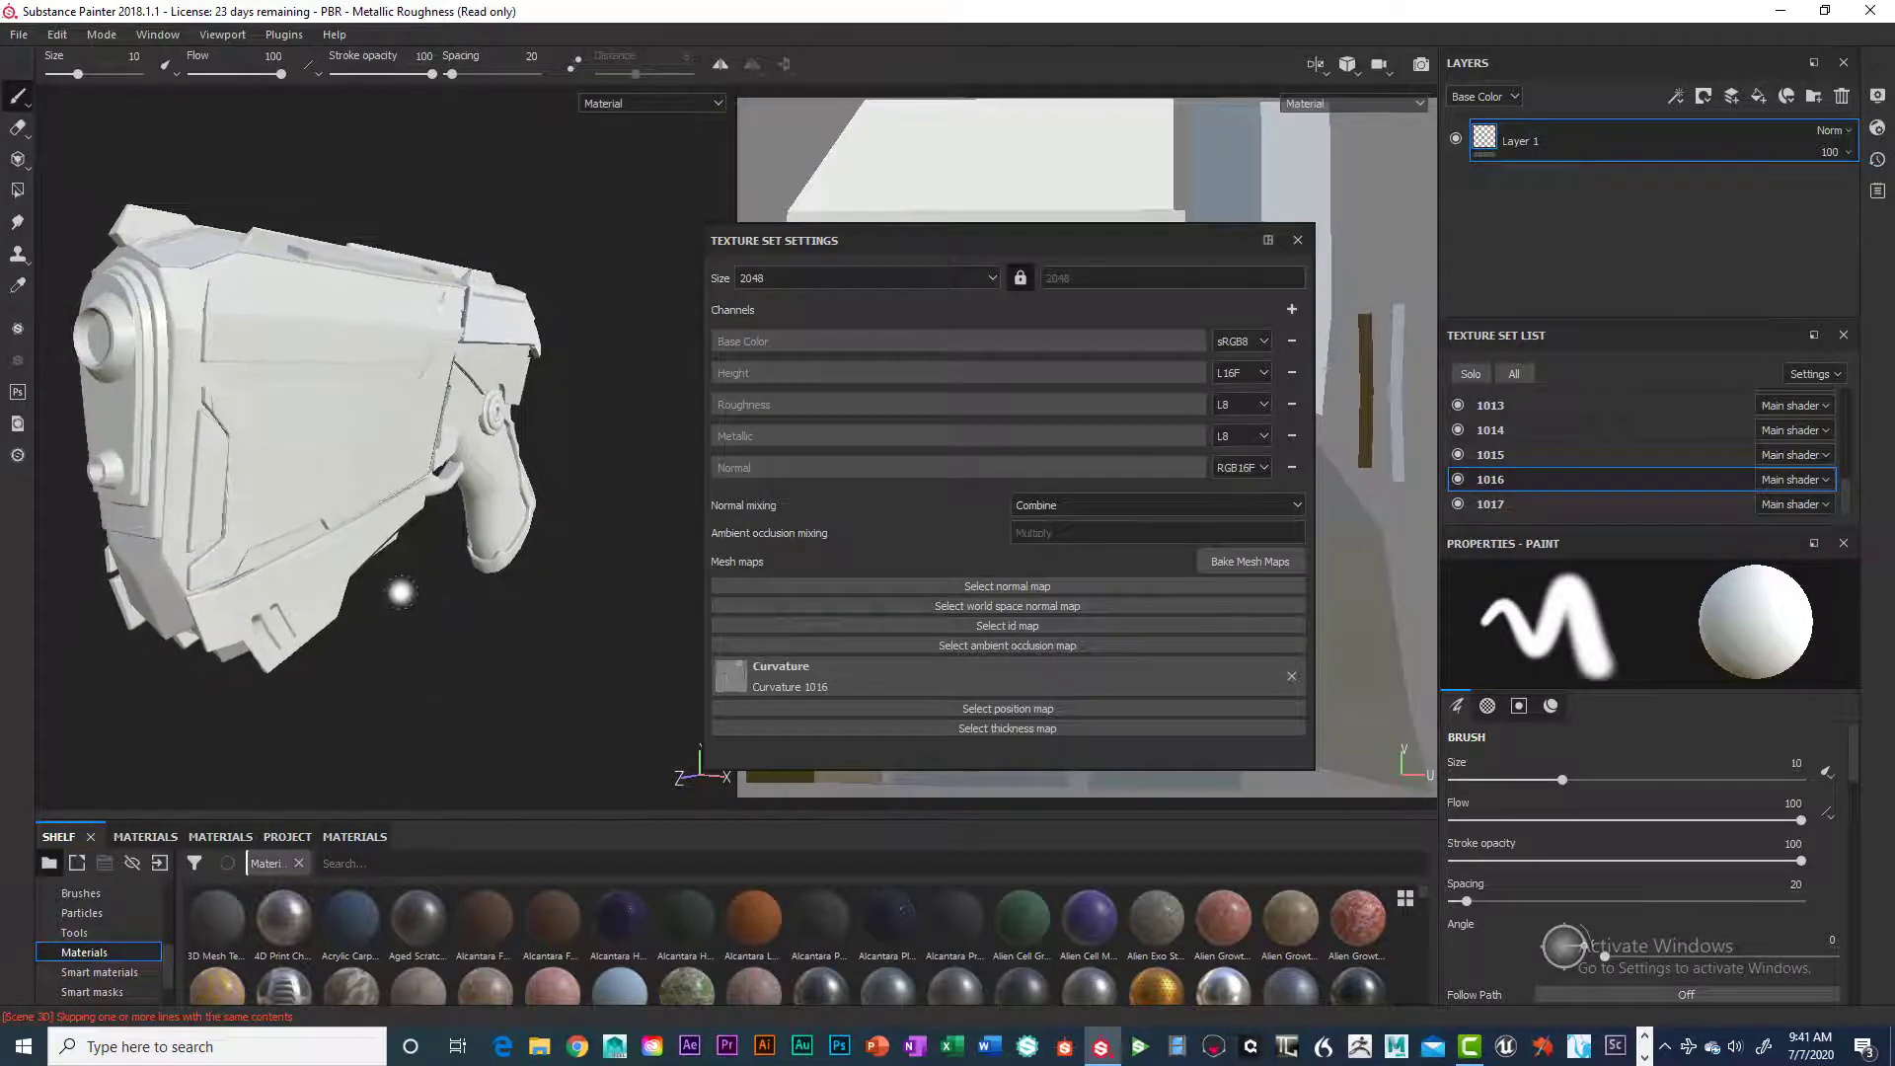
alt+middle_drag(401, 589, 436, 597)
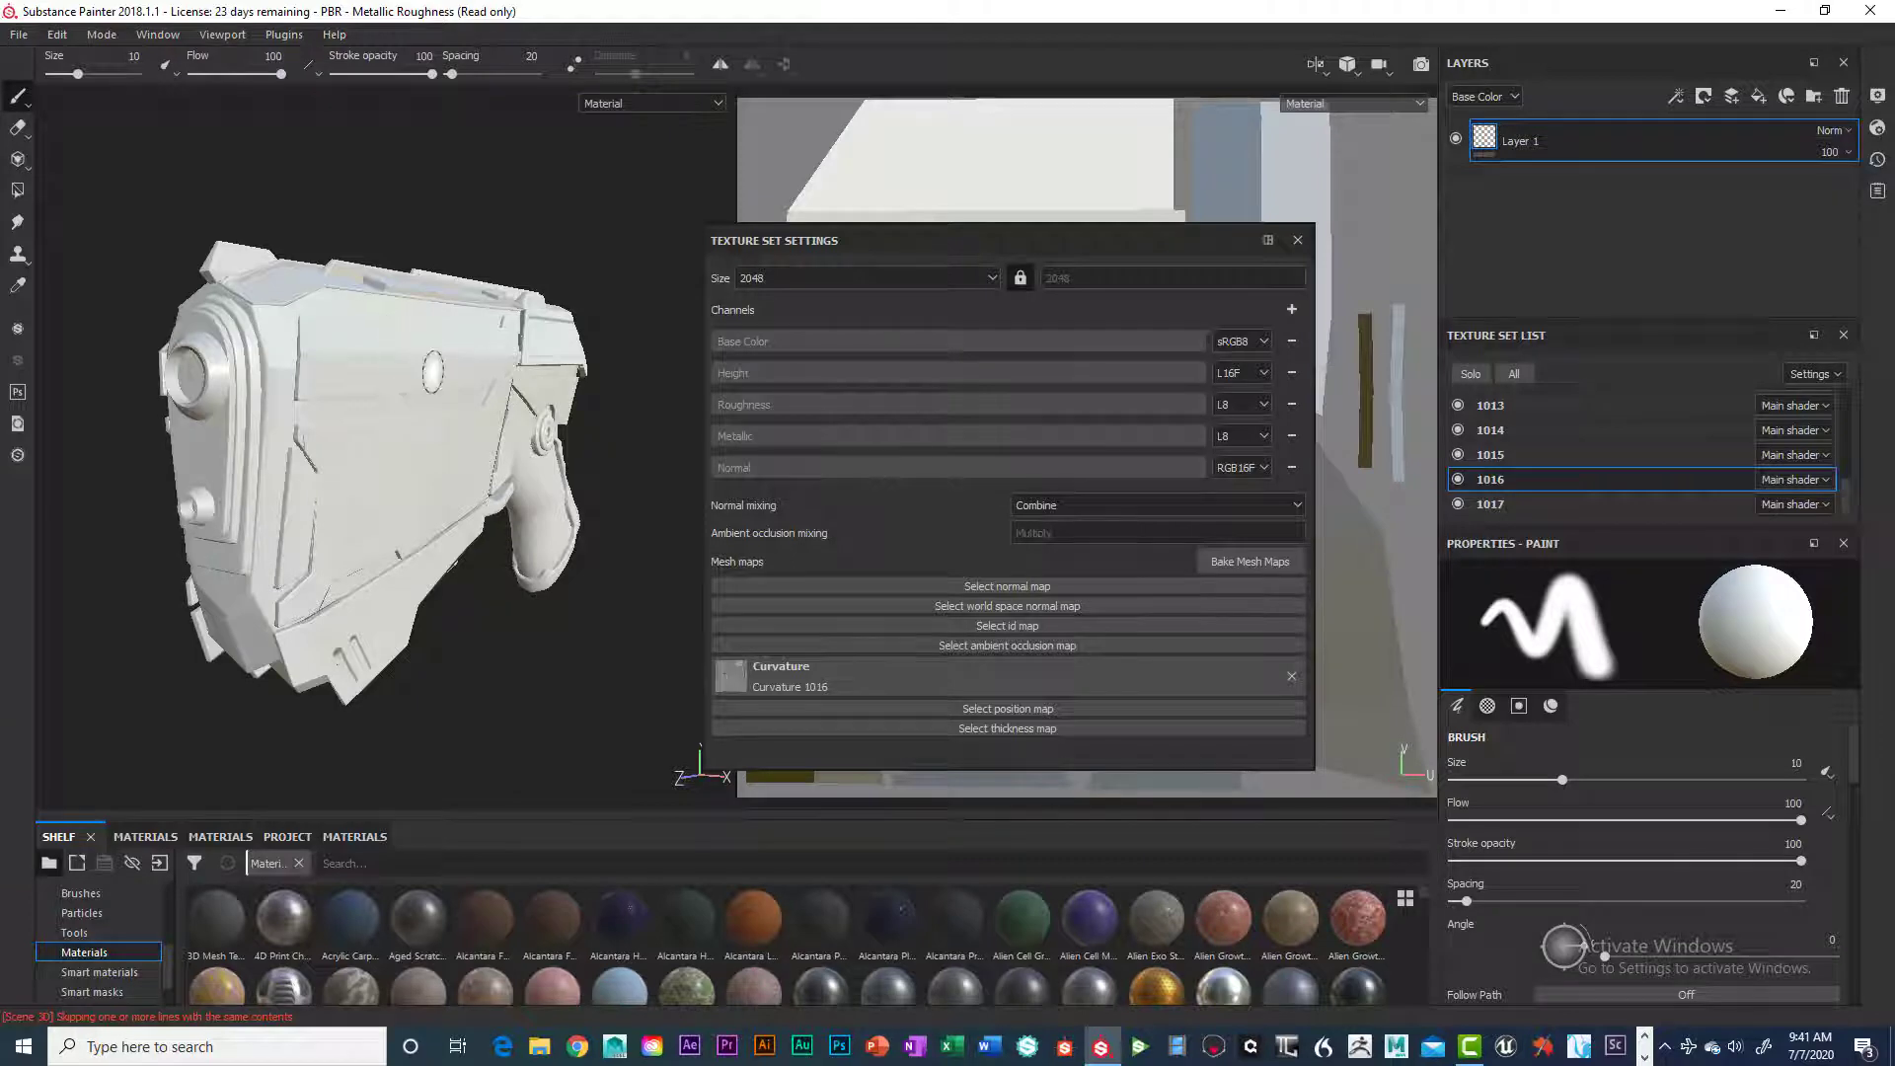
alt+drag(432, 375, 424, 397)
alt+right_drag(424, 397, 400, 408)
mouse_move(400, 406)
alt+mouse_down()
mouse_move(440, 389)
mouse_move(370, 326)
alt+mouse_up()
alt+drag(341, 591, 510, 520)
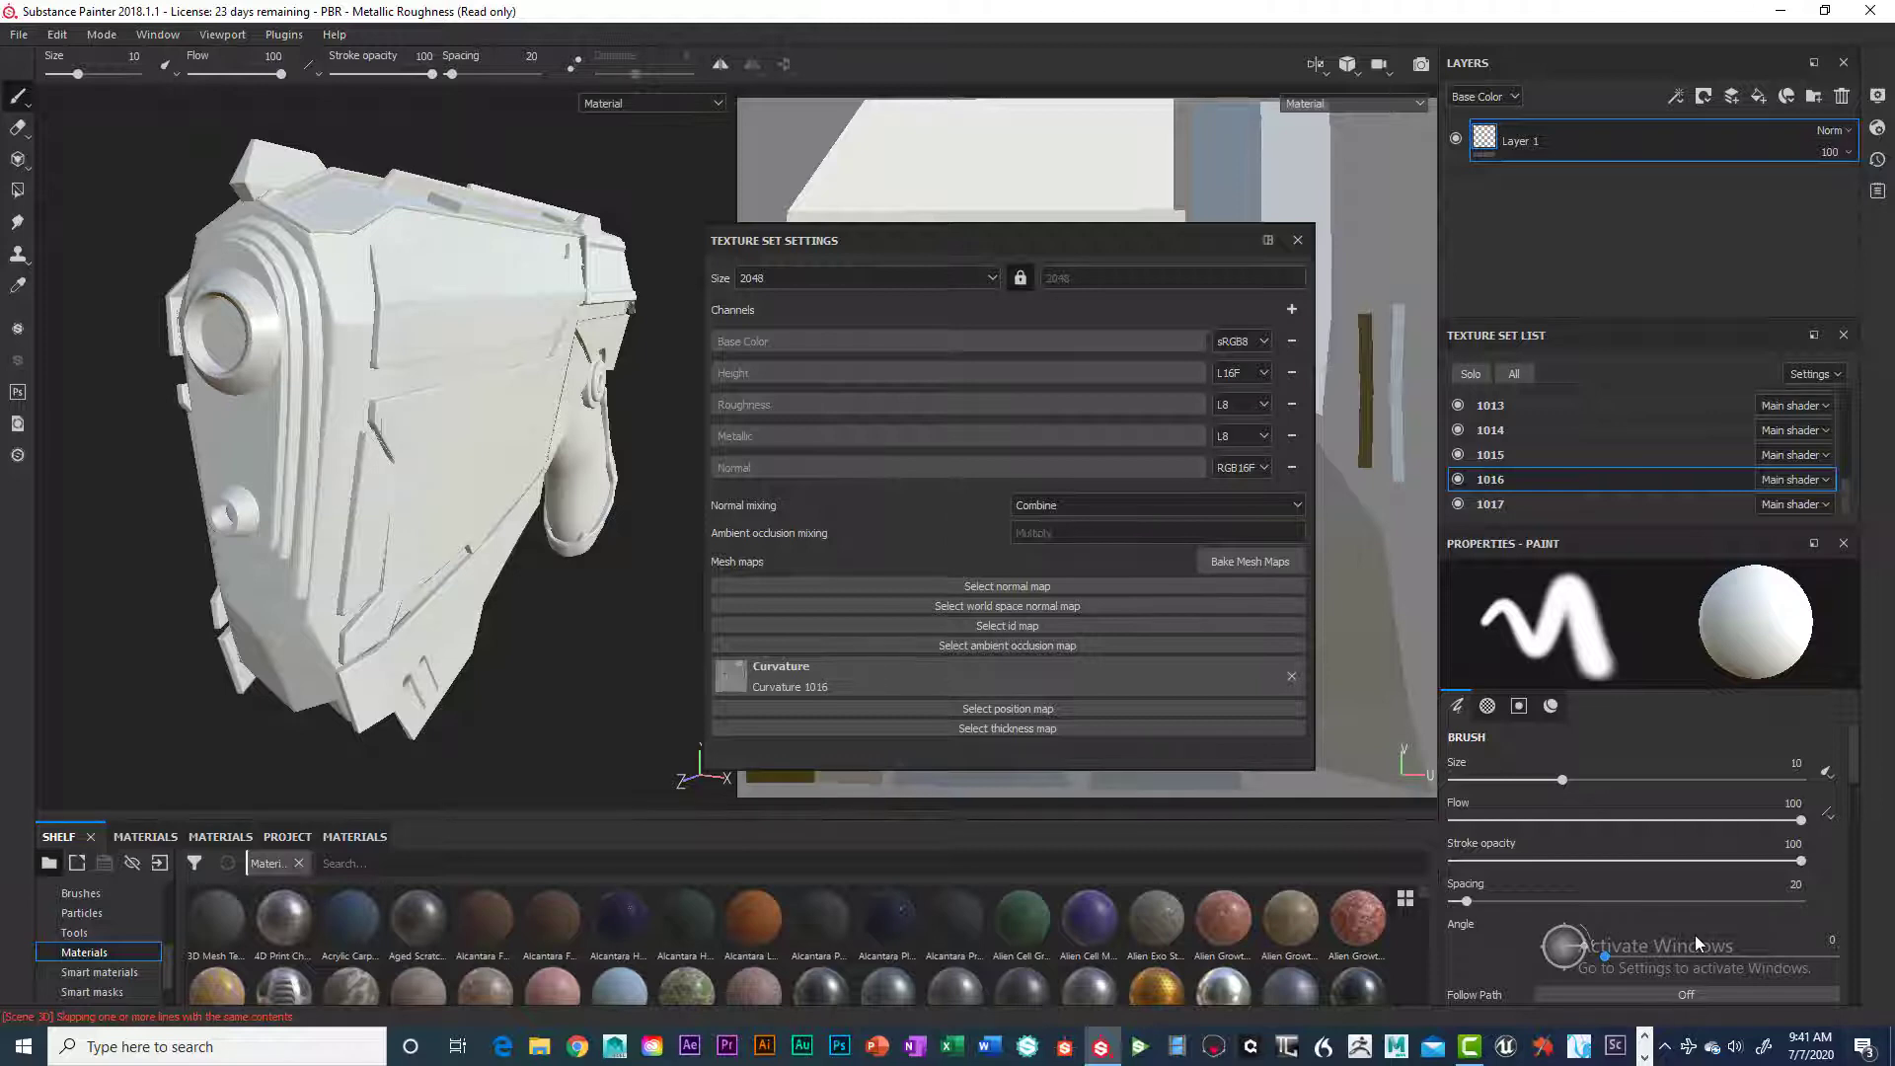
Move the Texture Set Settings window higher and examine the grip's surface close up
drag(1018, 238, 992, 176)
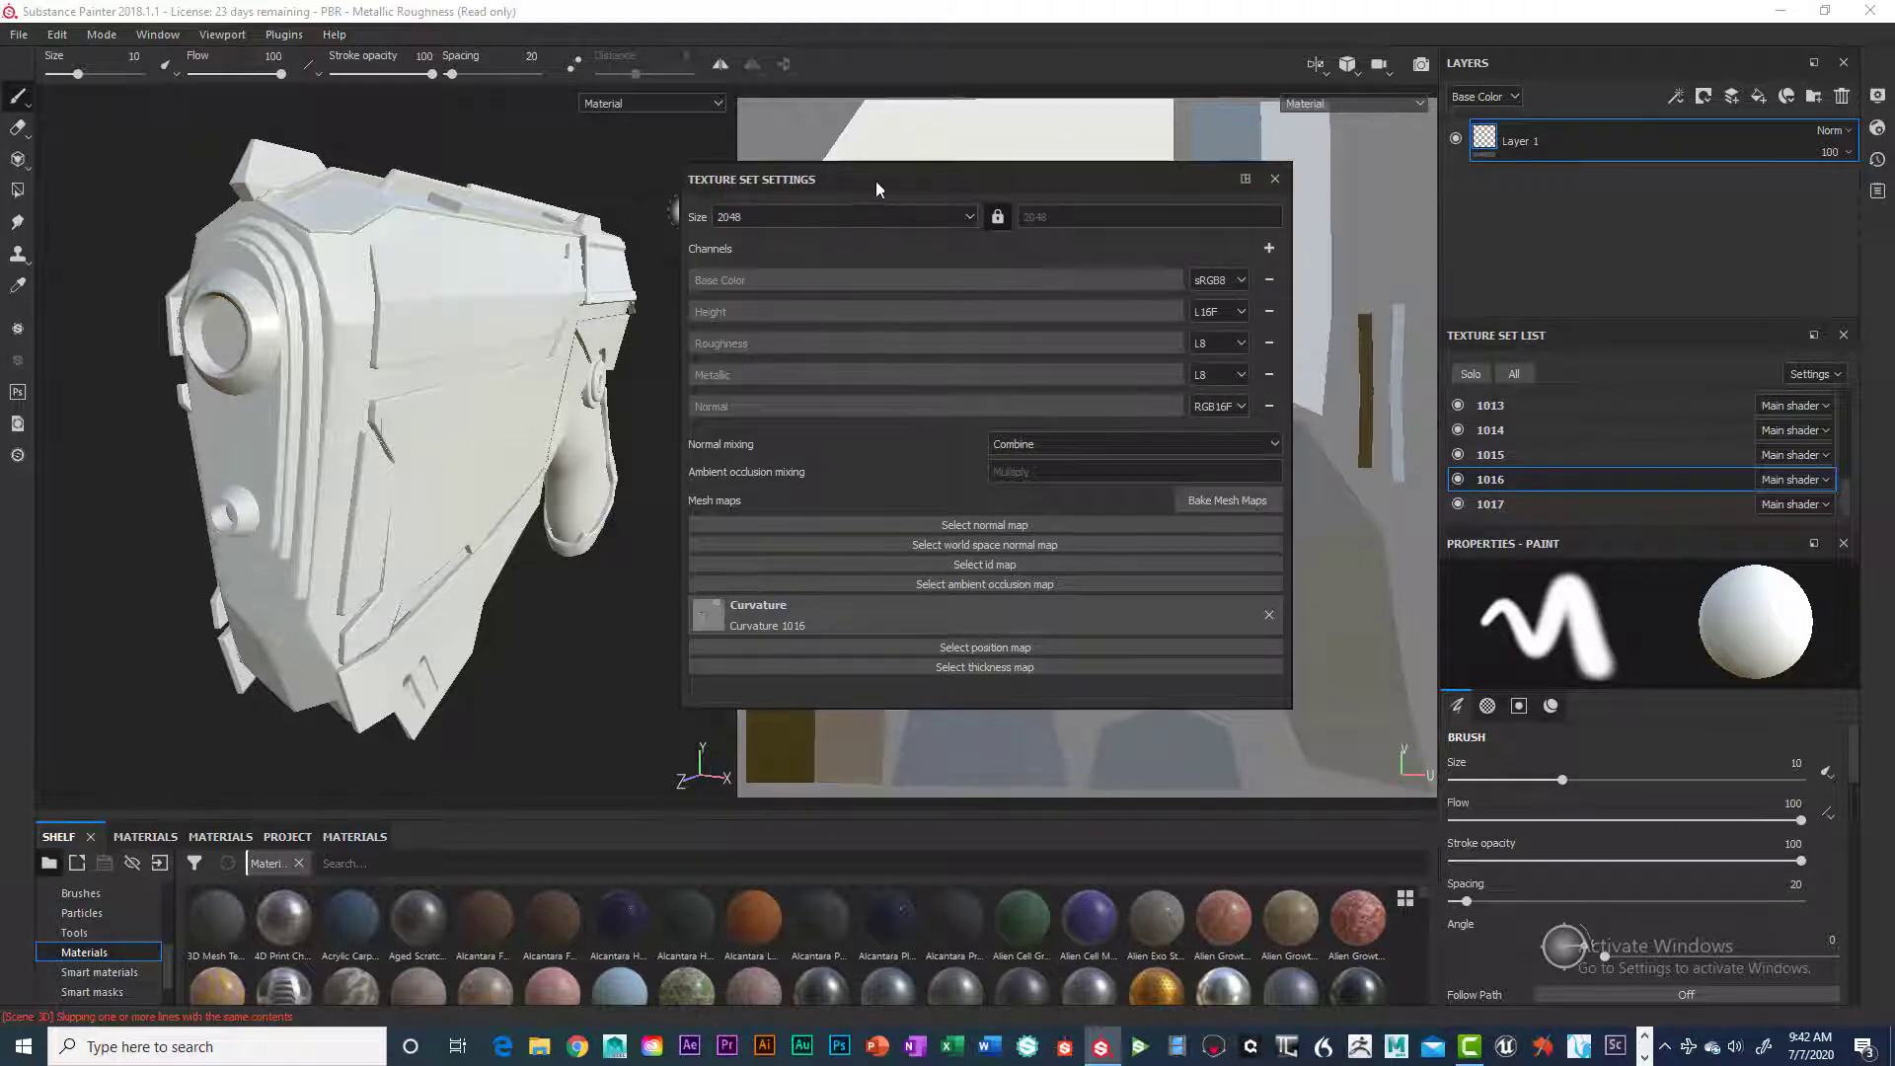
drag(875, 181, 906, 158)
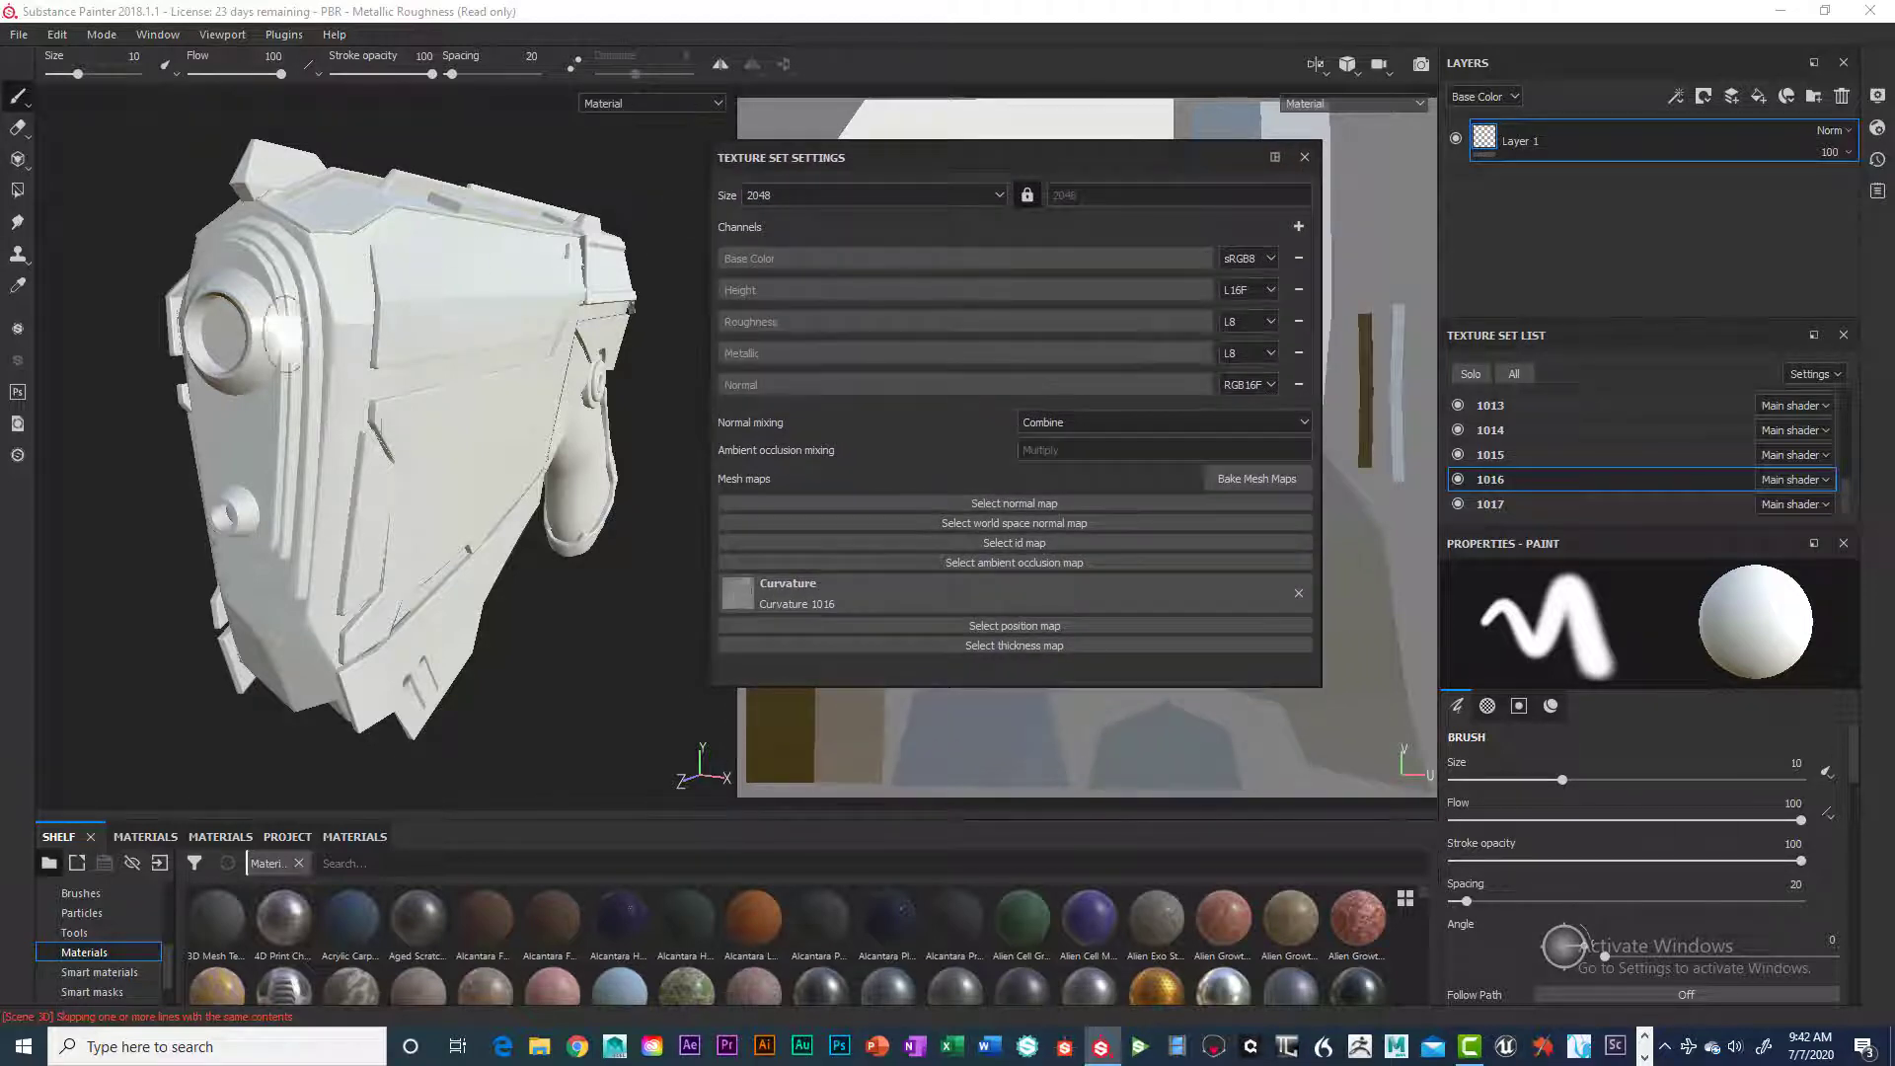
alt+drag(586, 486, 484, 469)
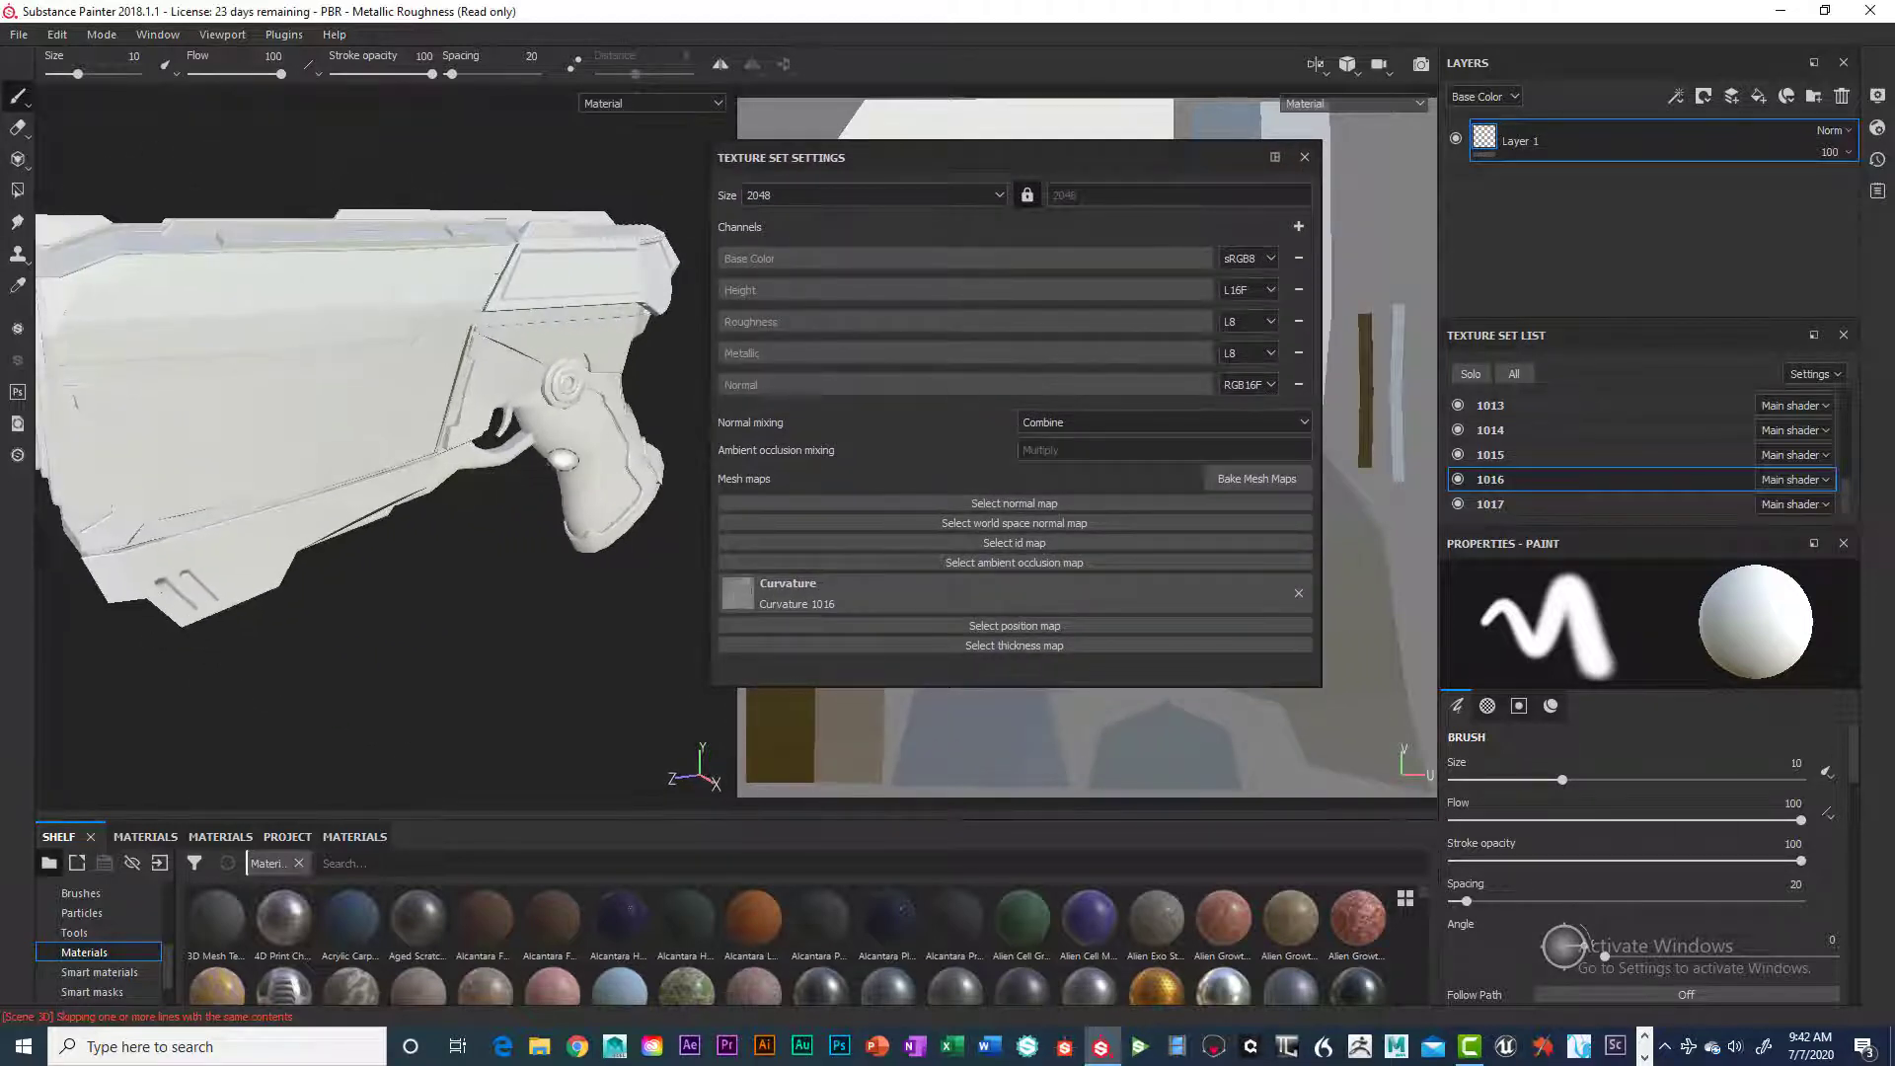
alt+right_drag(484, 468, 365, 469)
scroll(462, 468, up, 7)
alt+drag(479, 449, 508, 393)
alt+drag(531, 540, 528, 678)
scroll(550, 487, up, 3)
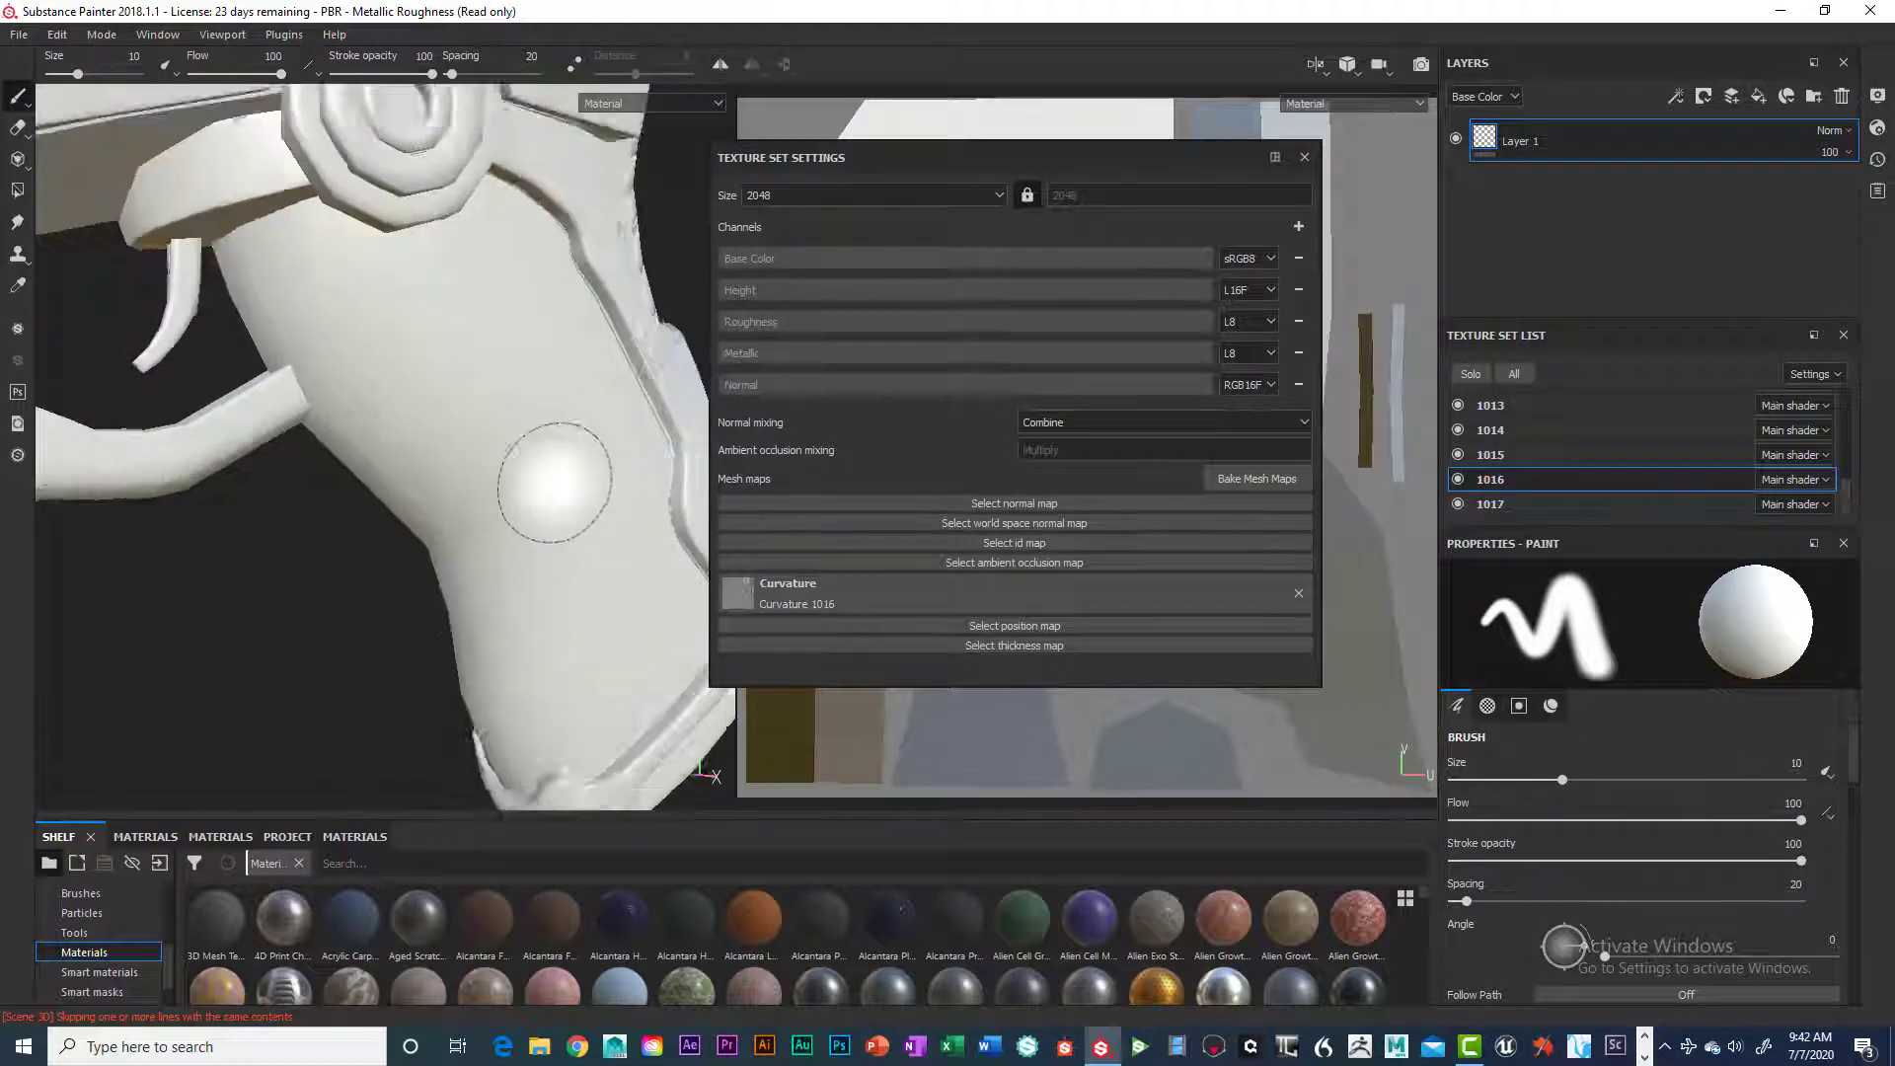
scroll(552, 482, down, 5)
scroll(550, 476, down, 3)
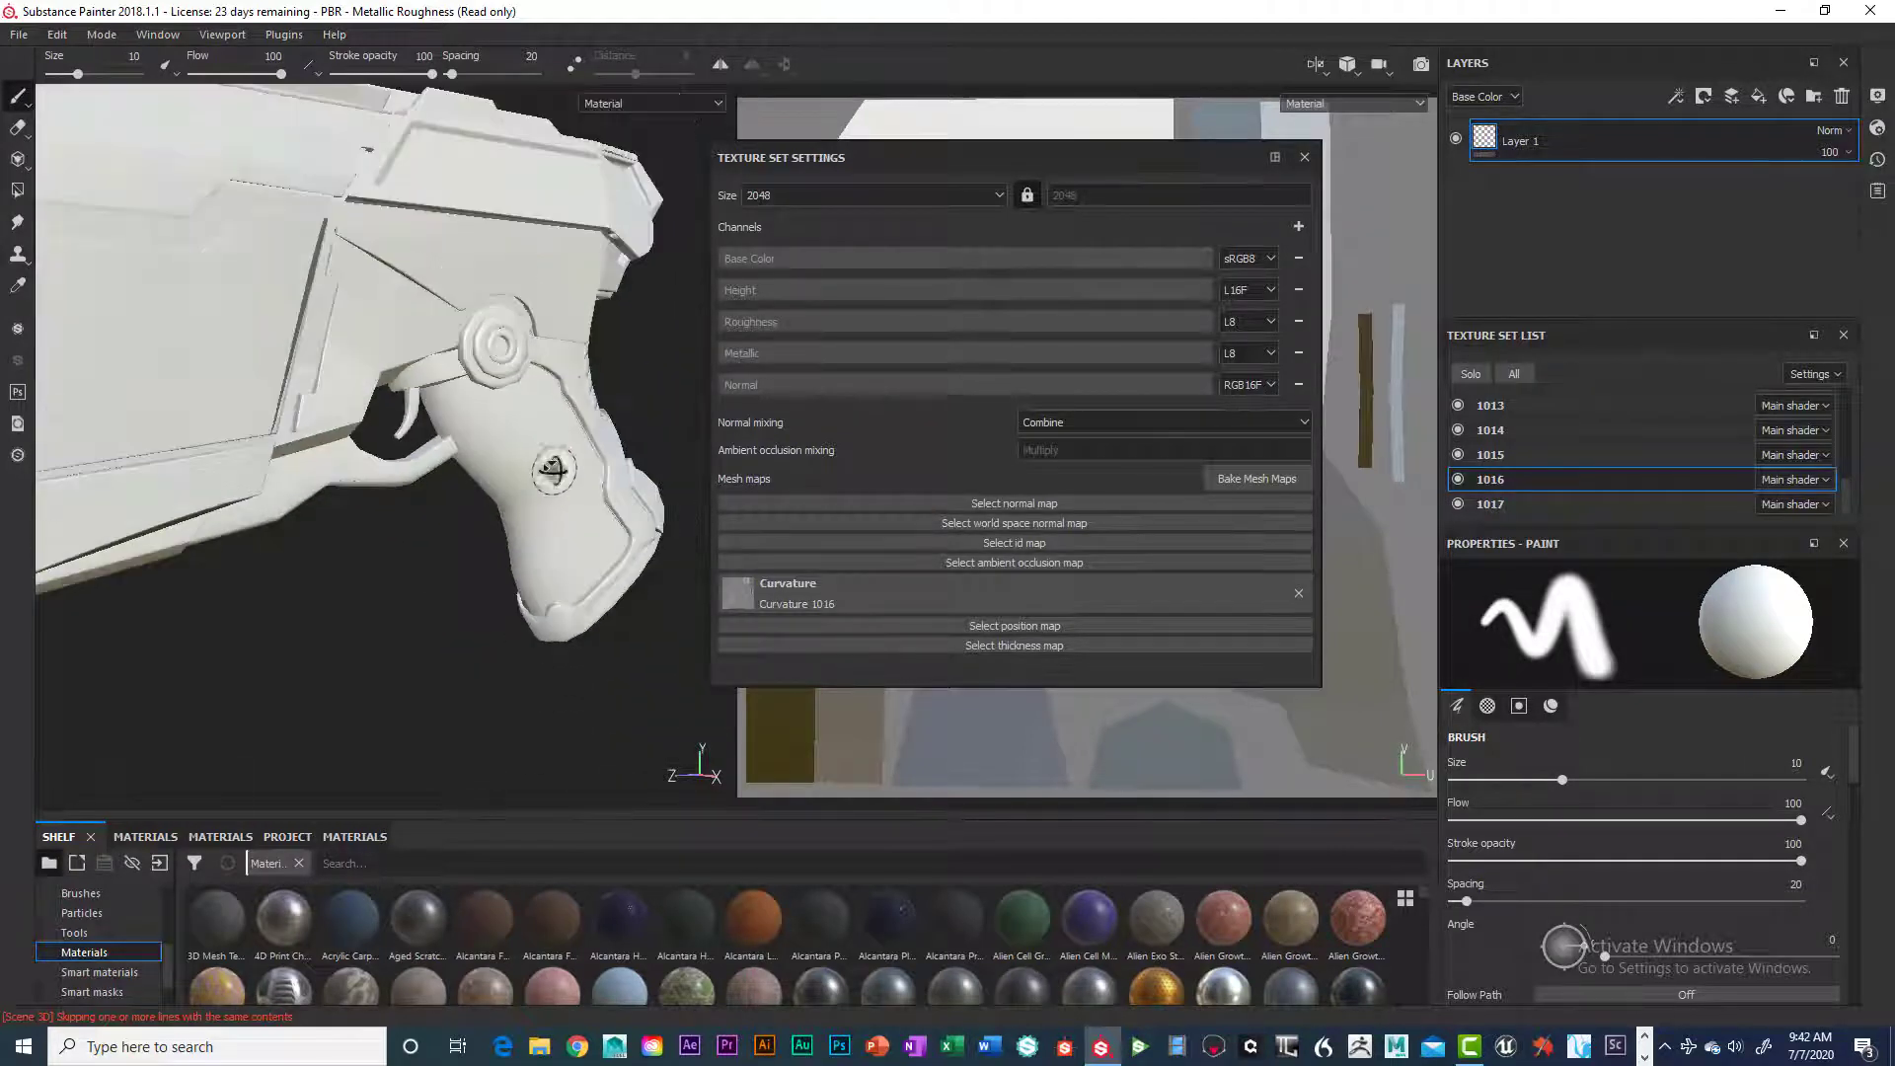
Review the side profile from the grip to the barrel, ending on a view of the whole weapon
alt+drag(552, 467, 547, 466)
alt+right_drag(547, 466, 424, 449)
alt+drag(424, 449, 533, 420)
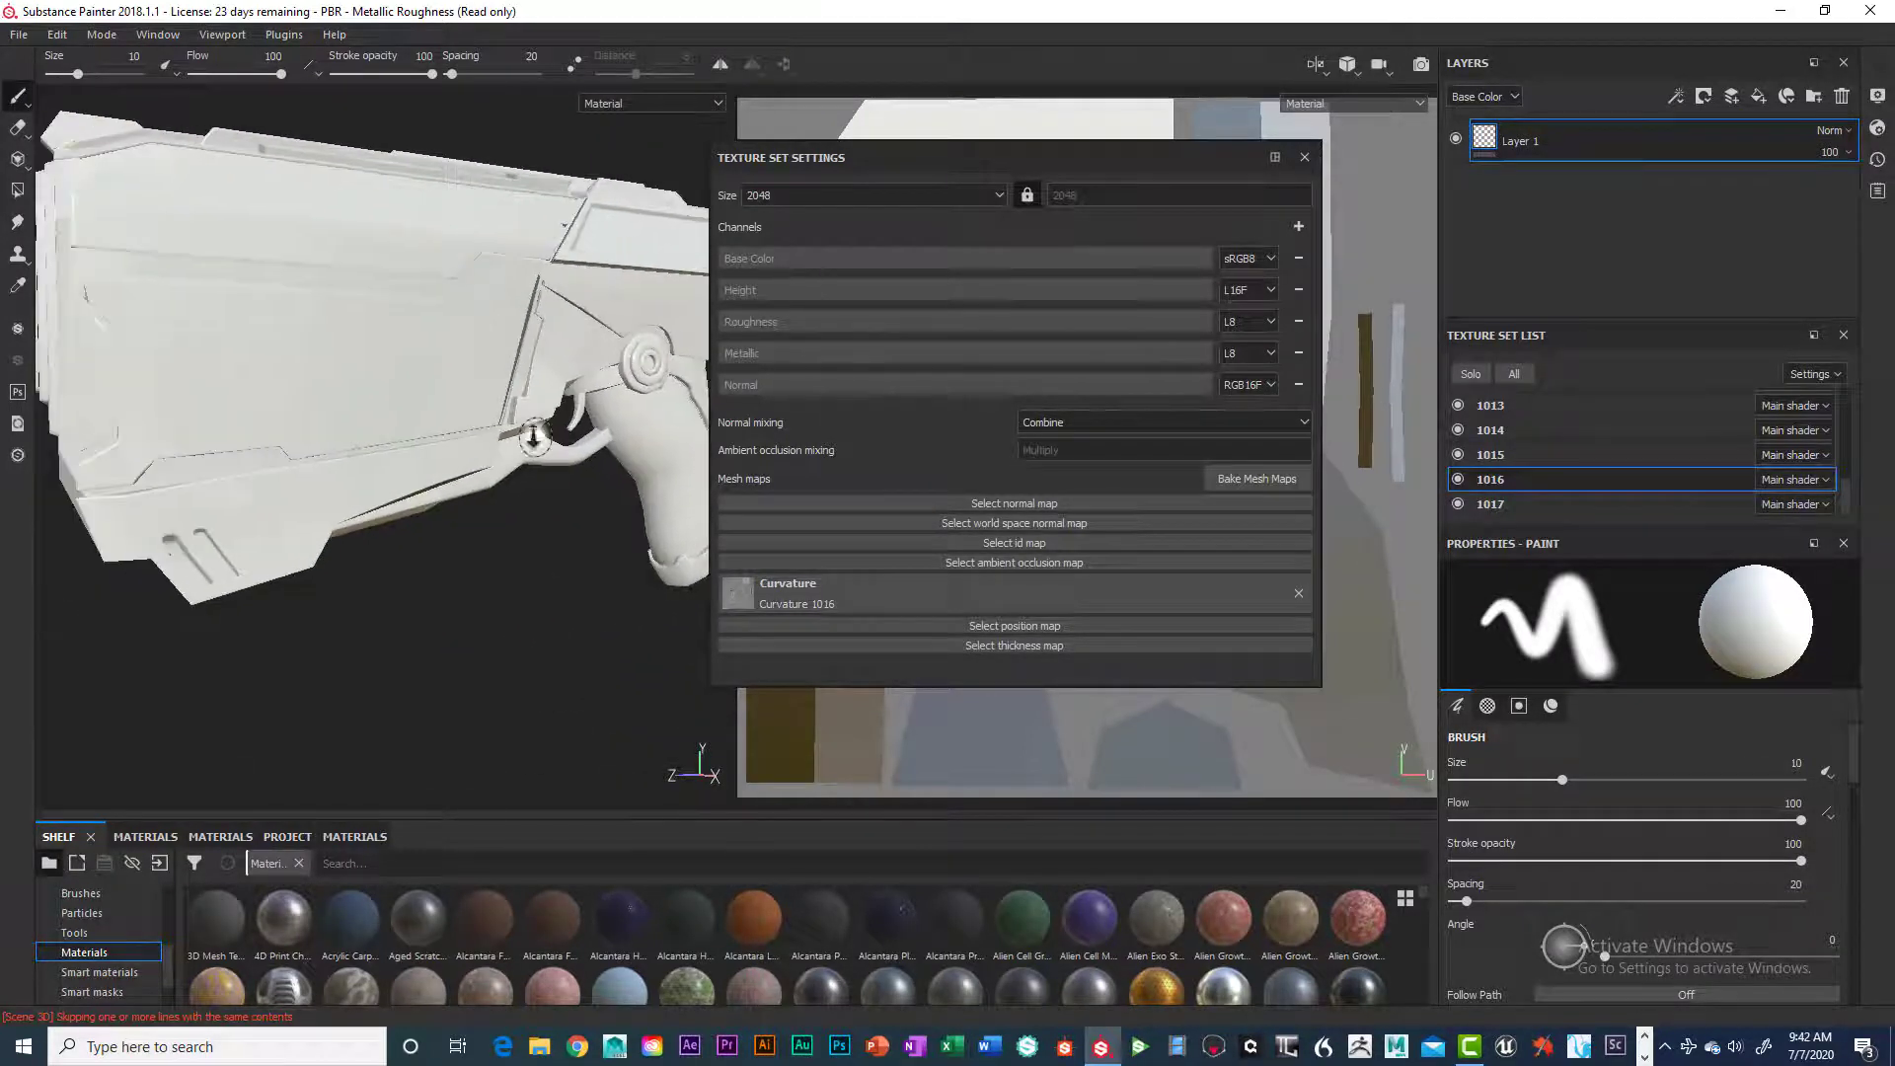
alt+right_drag(533, 419, 415, 440)
alt+middle_drag(414, 440, 449, 466)
alt+right_drag(449, 466, 488, 447)
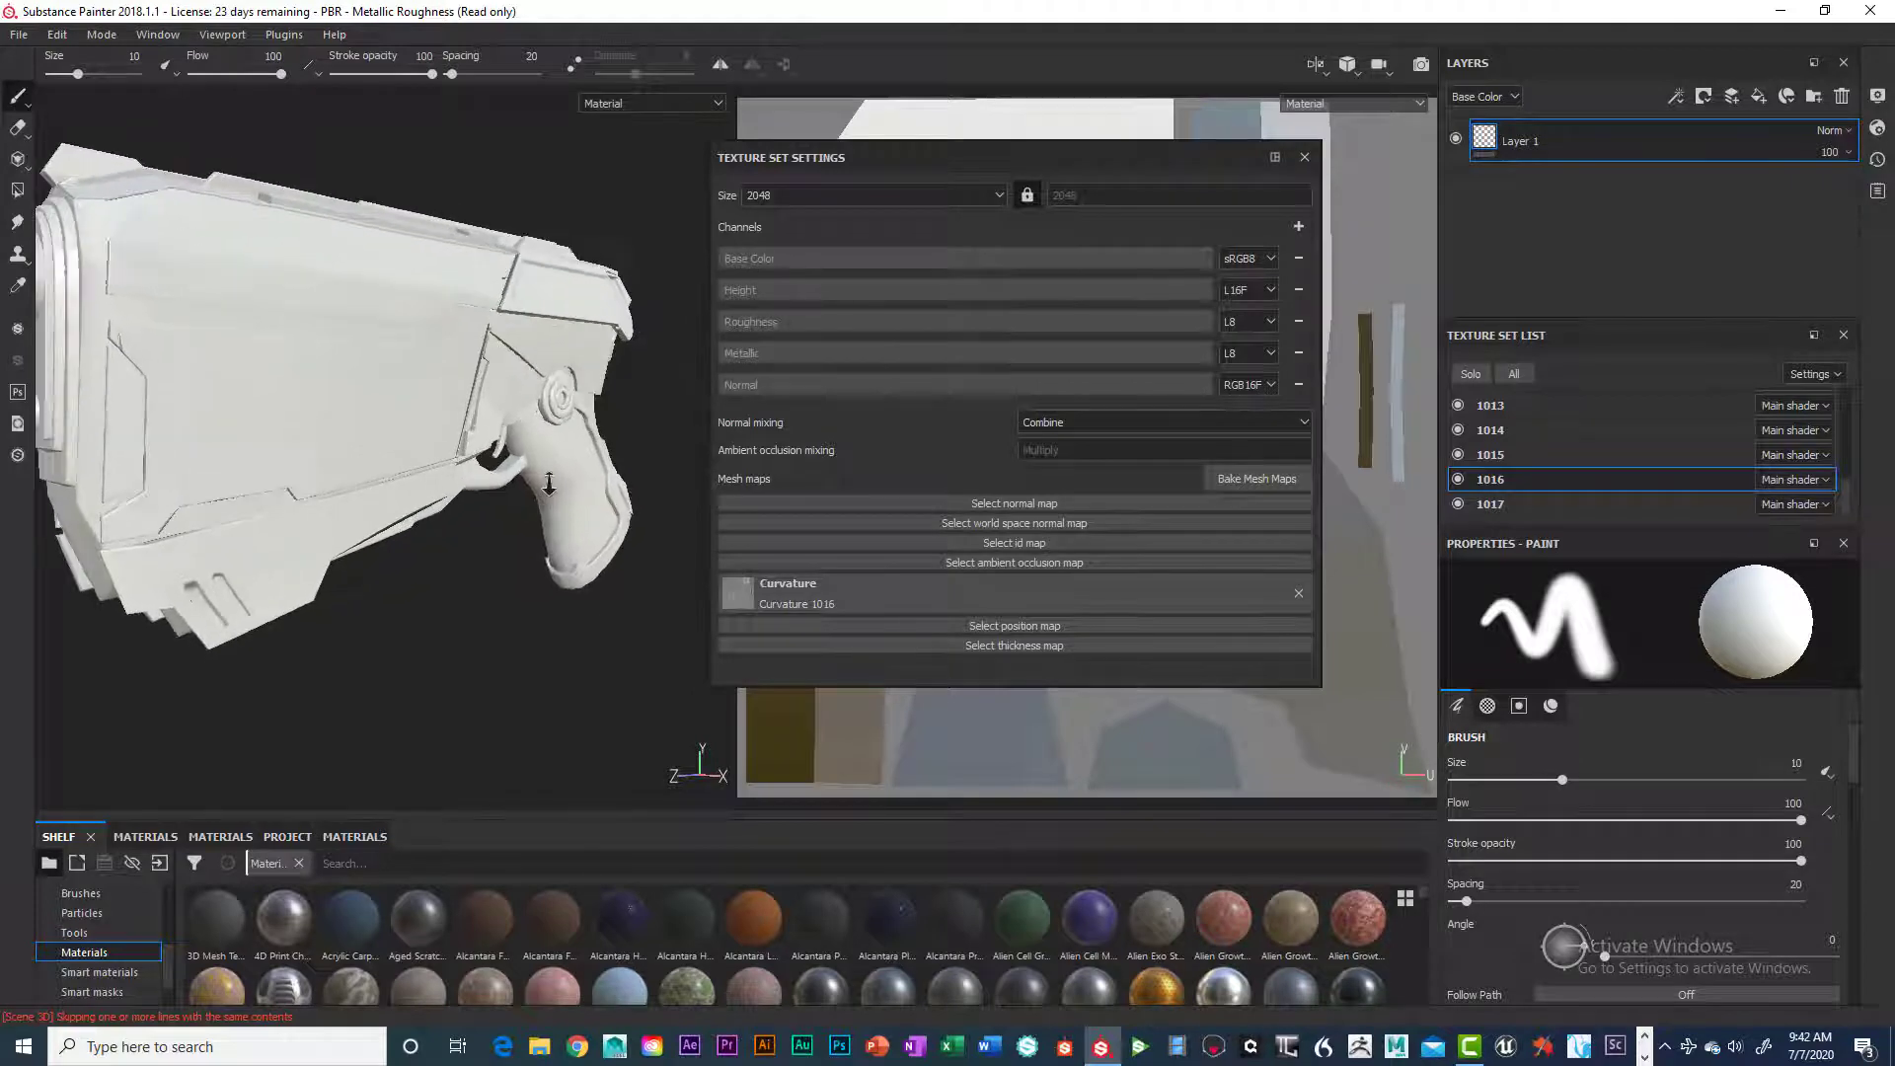
alt+drag(488, 446, 496, 450)
alt+middle_drag(495, 450, 540, 472)
alt+drag(540, 472, 528, 484)
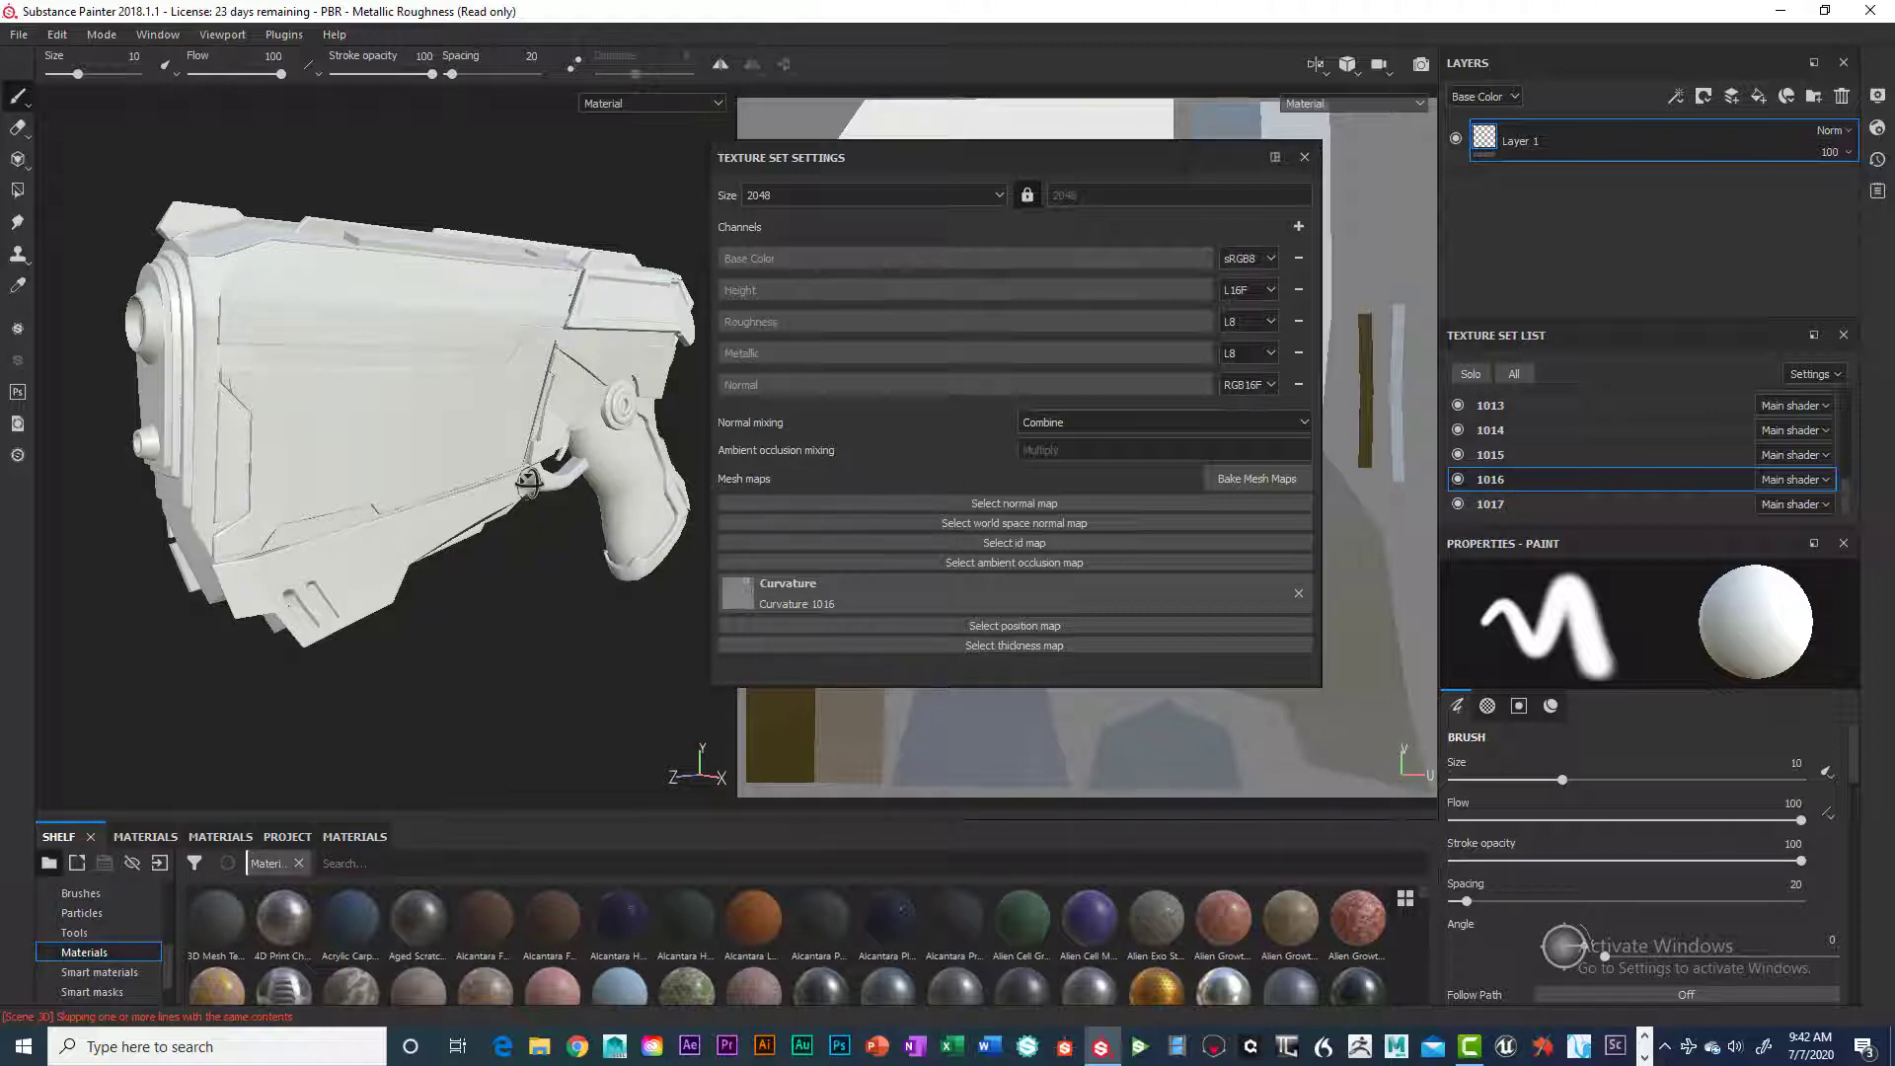
Show the smart materials in the shelf and browse to the JRB steel materials
click(125, 974)
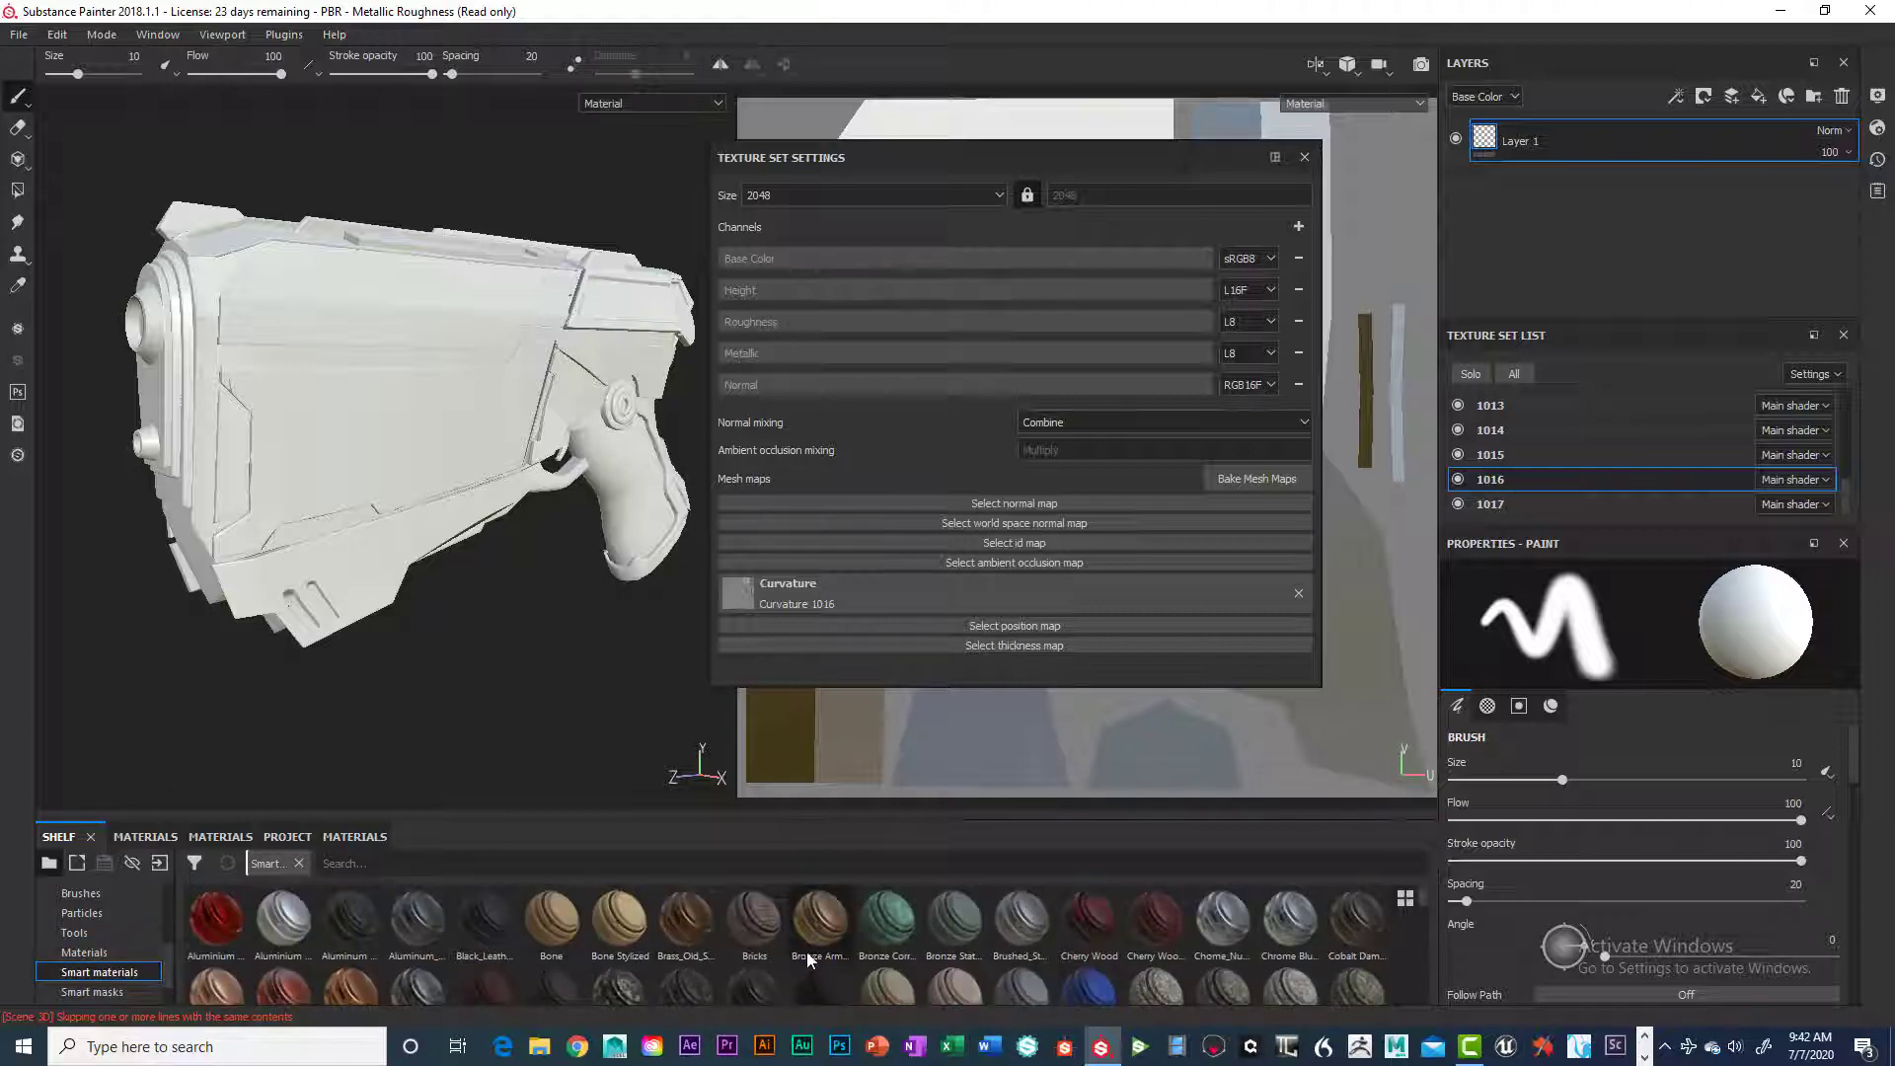
scroll(1423, 906, down, 1)
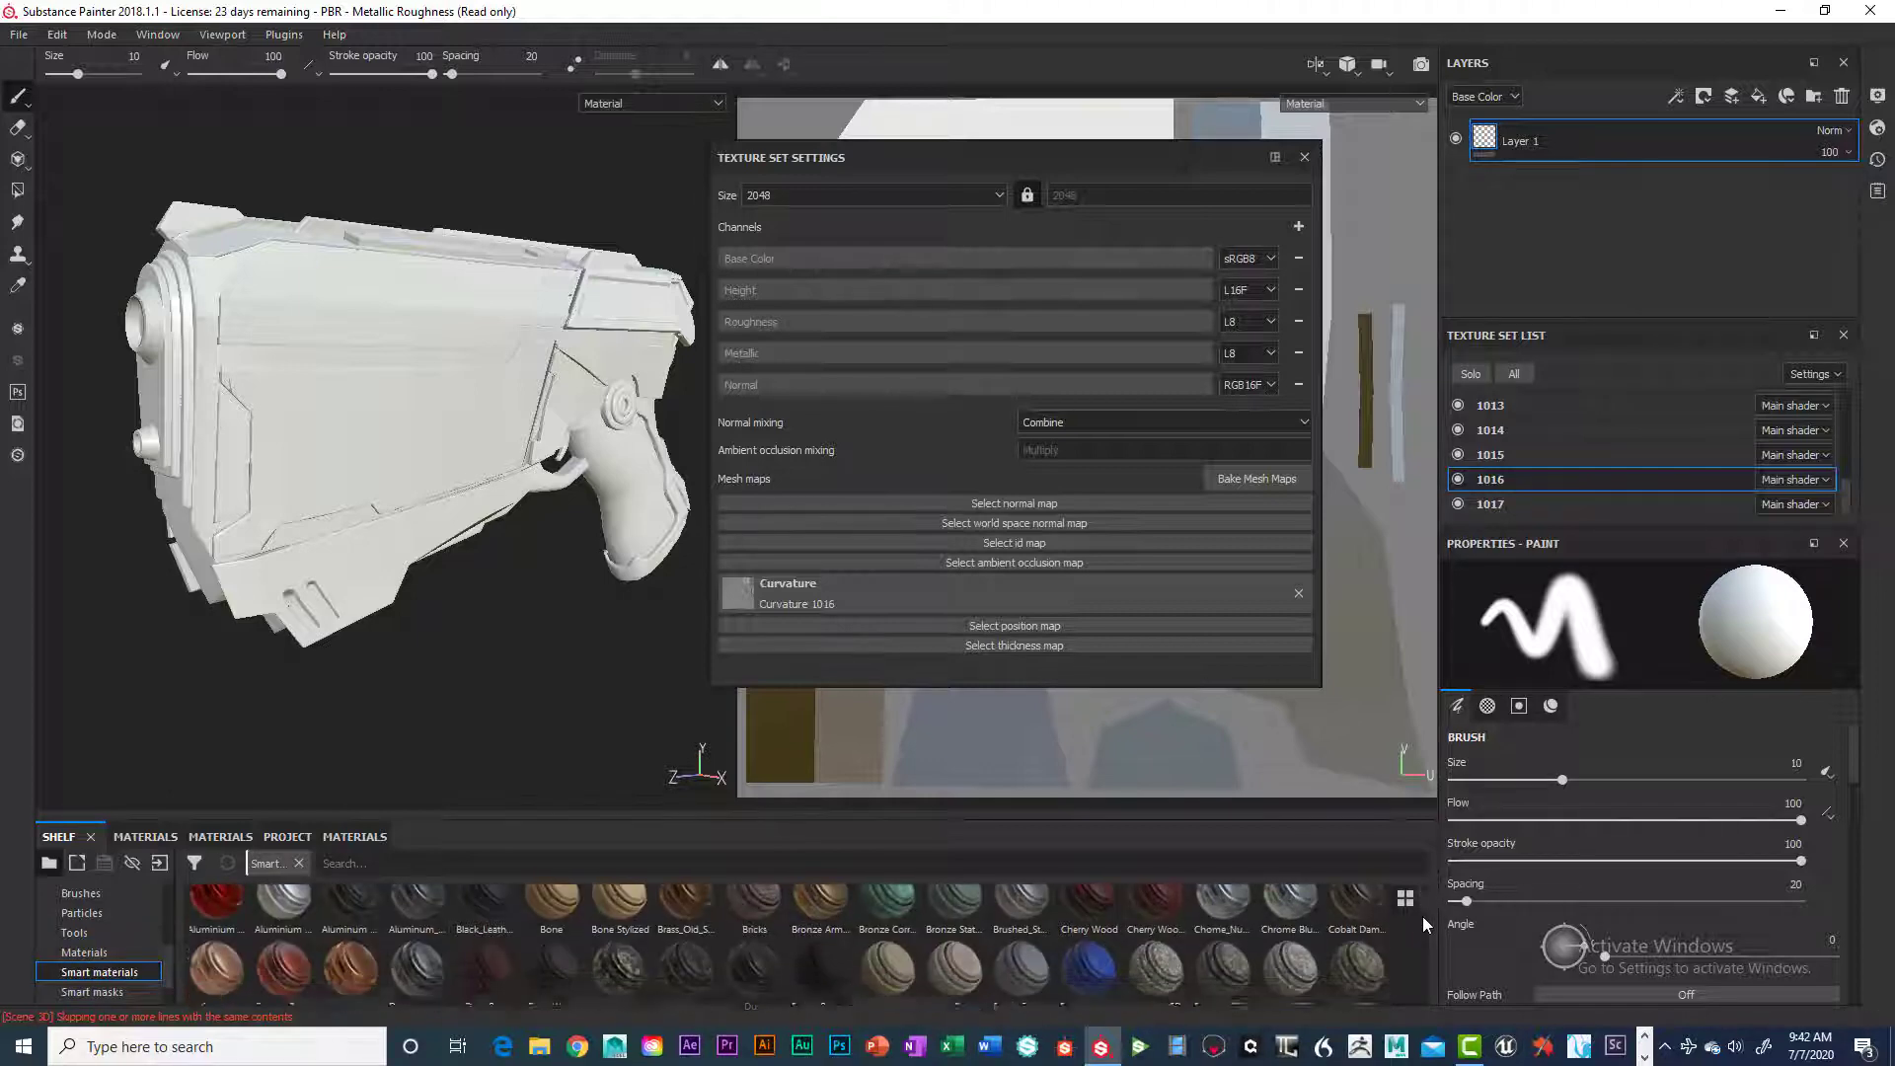
scroll(1424, 921, down, 1)
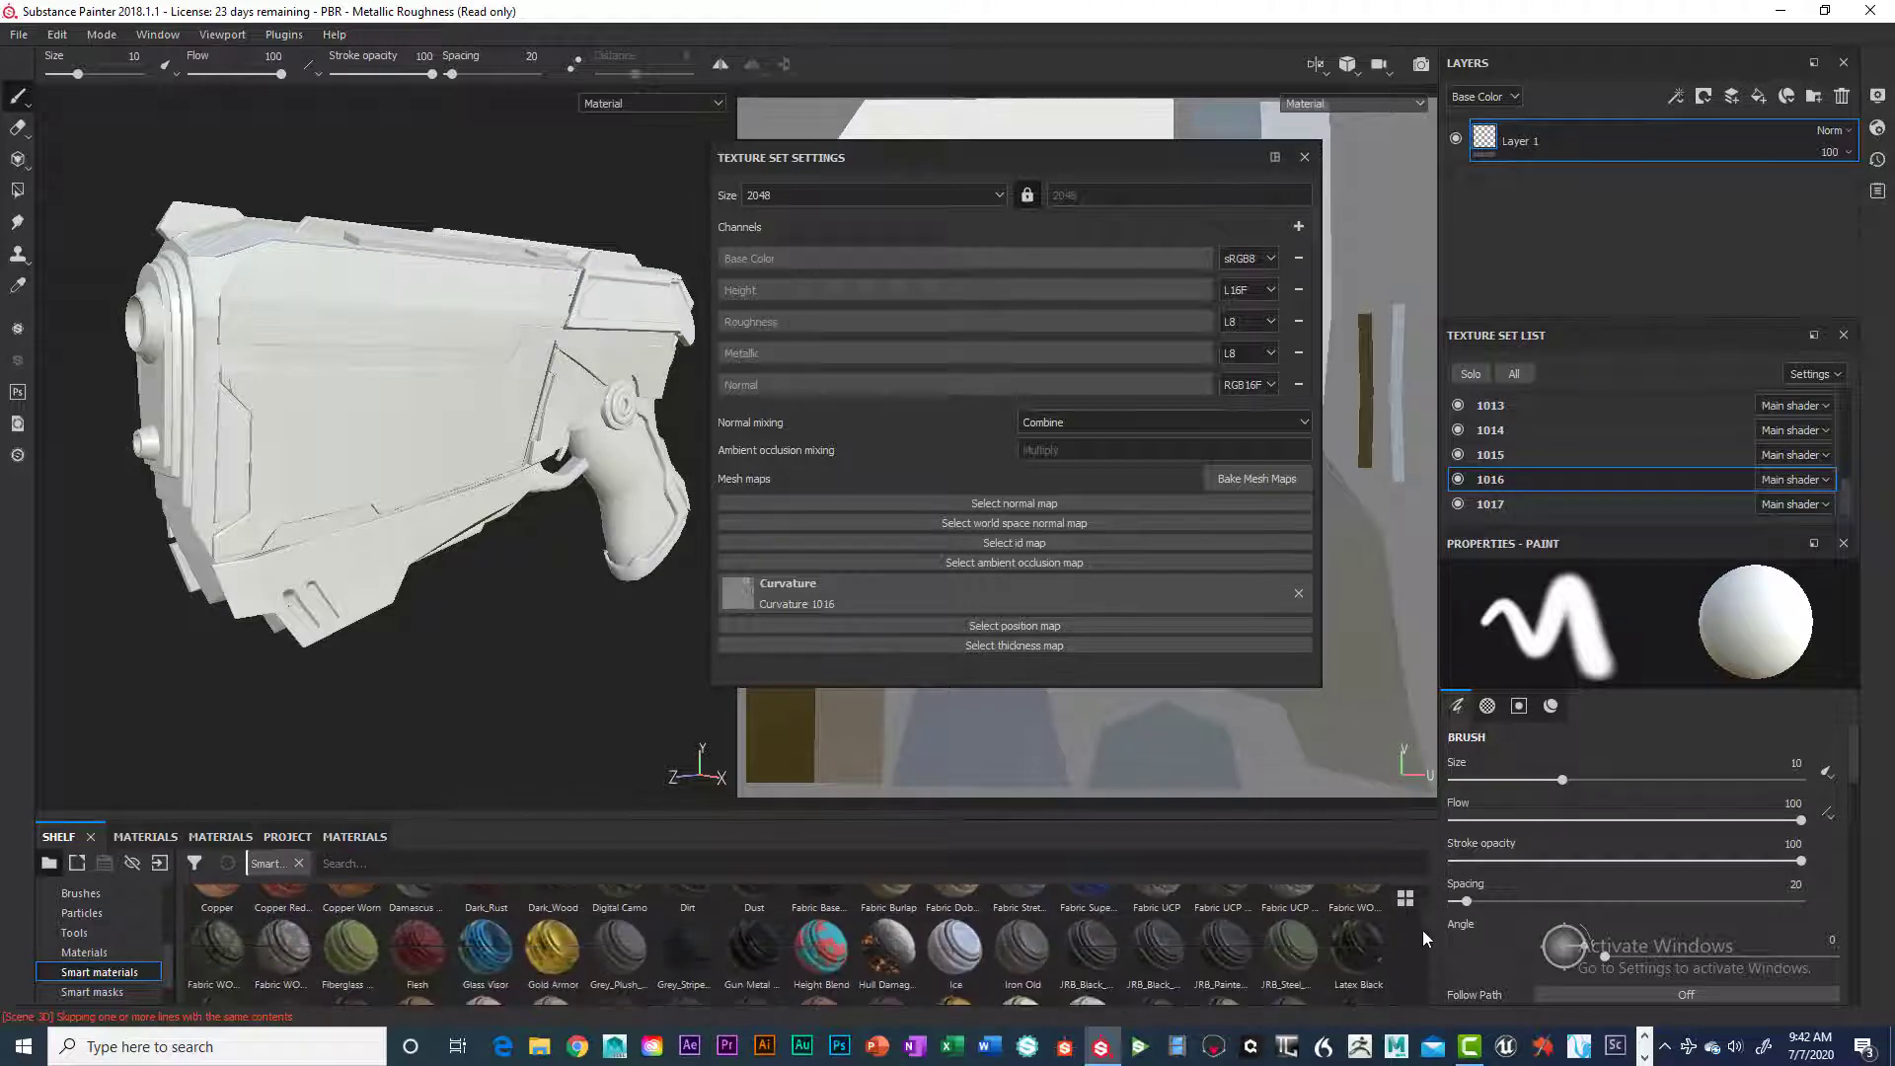
scroll(1424, 936, up, 1)
scroll(1423, 916, up, 1)
scroll(1425, 922, down, 2)
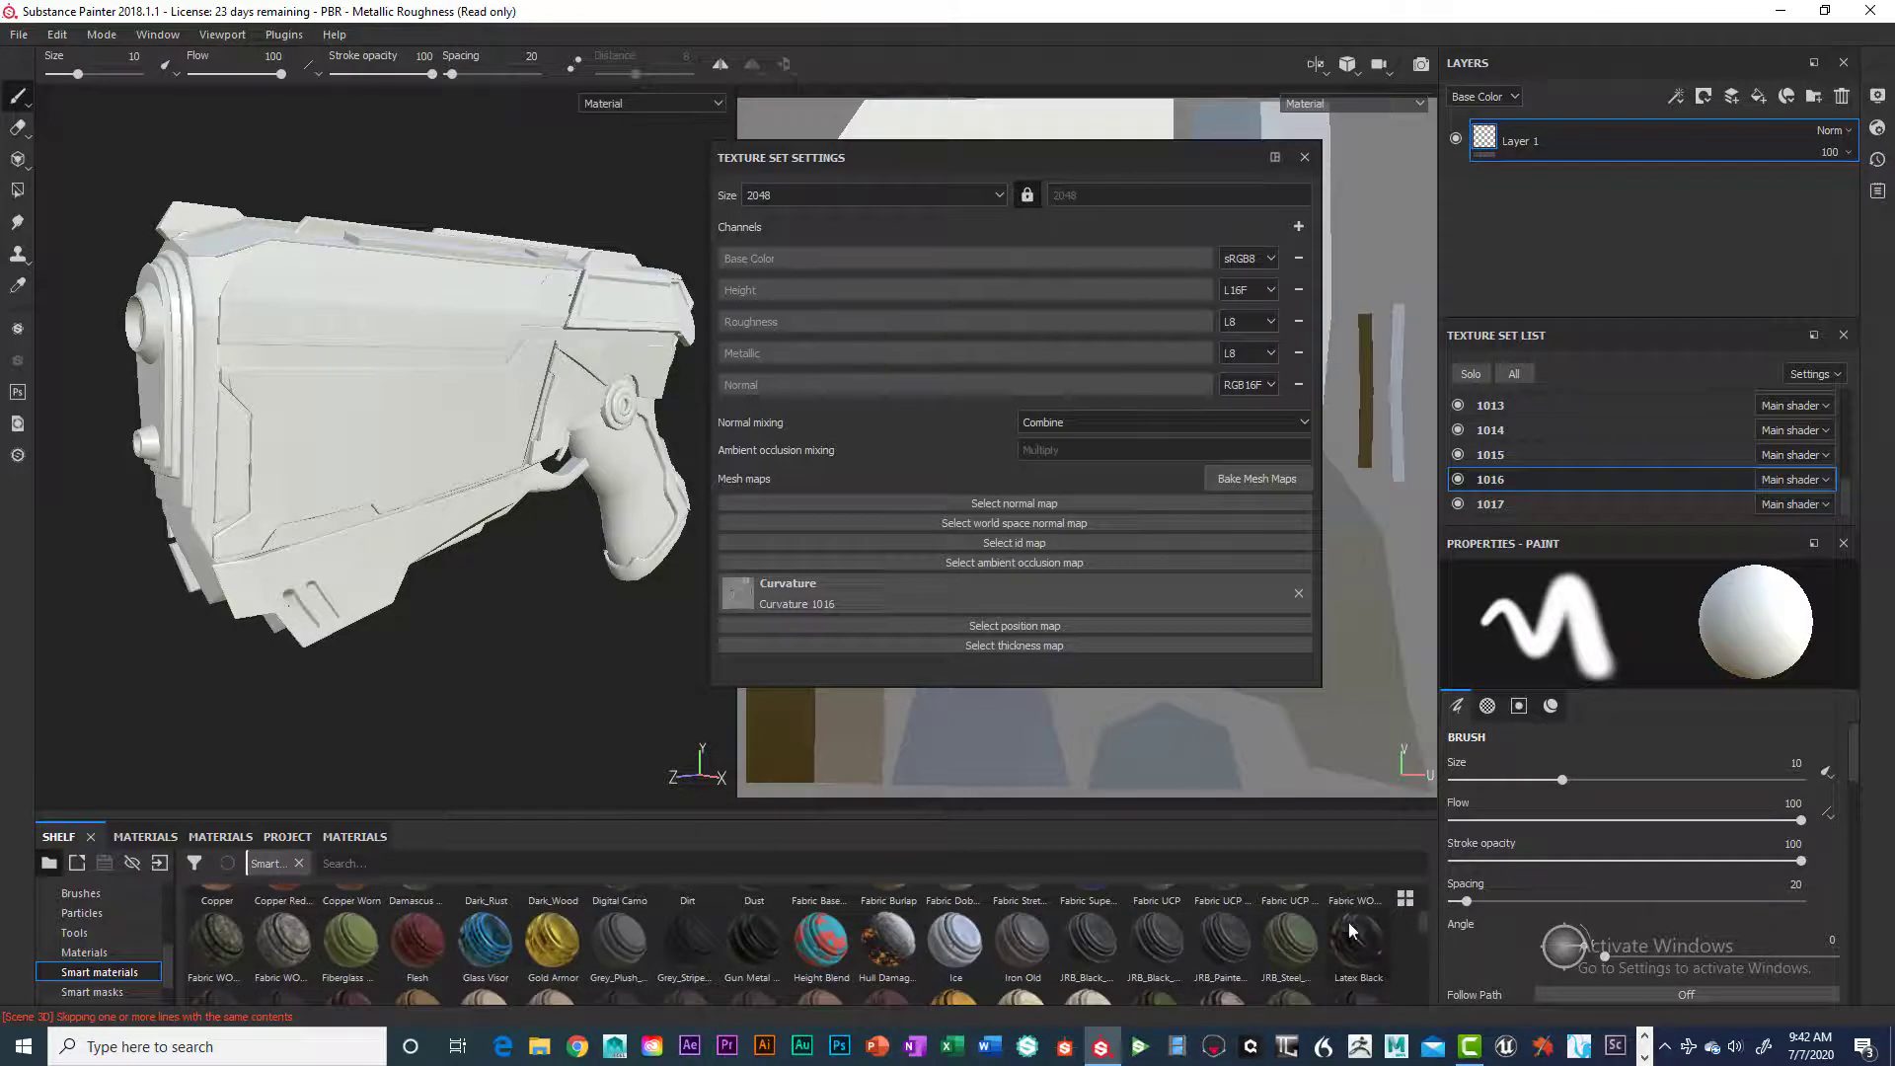
mouse_move(1285, 942)
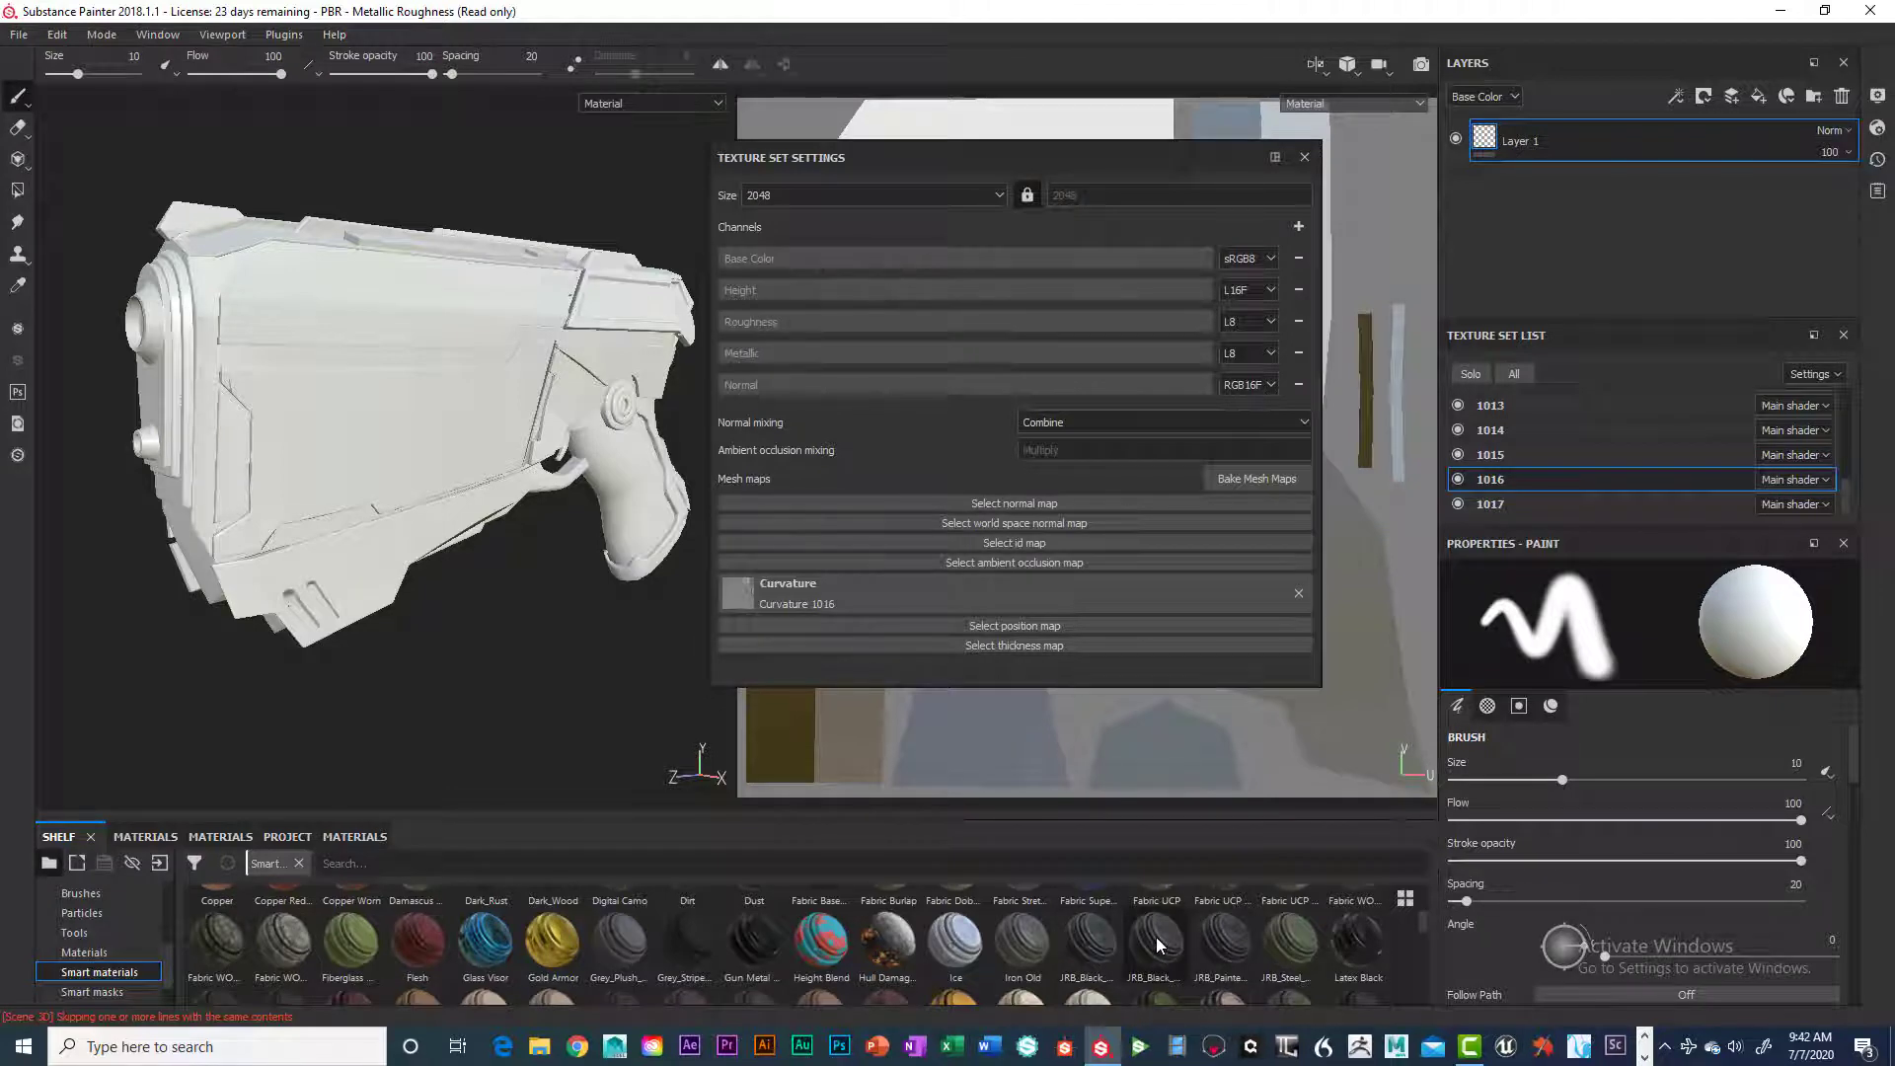
mouse_move(1158, 945)
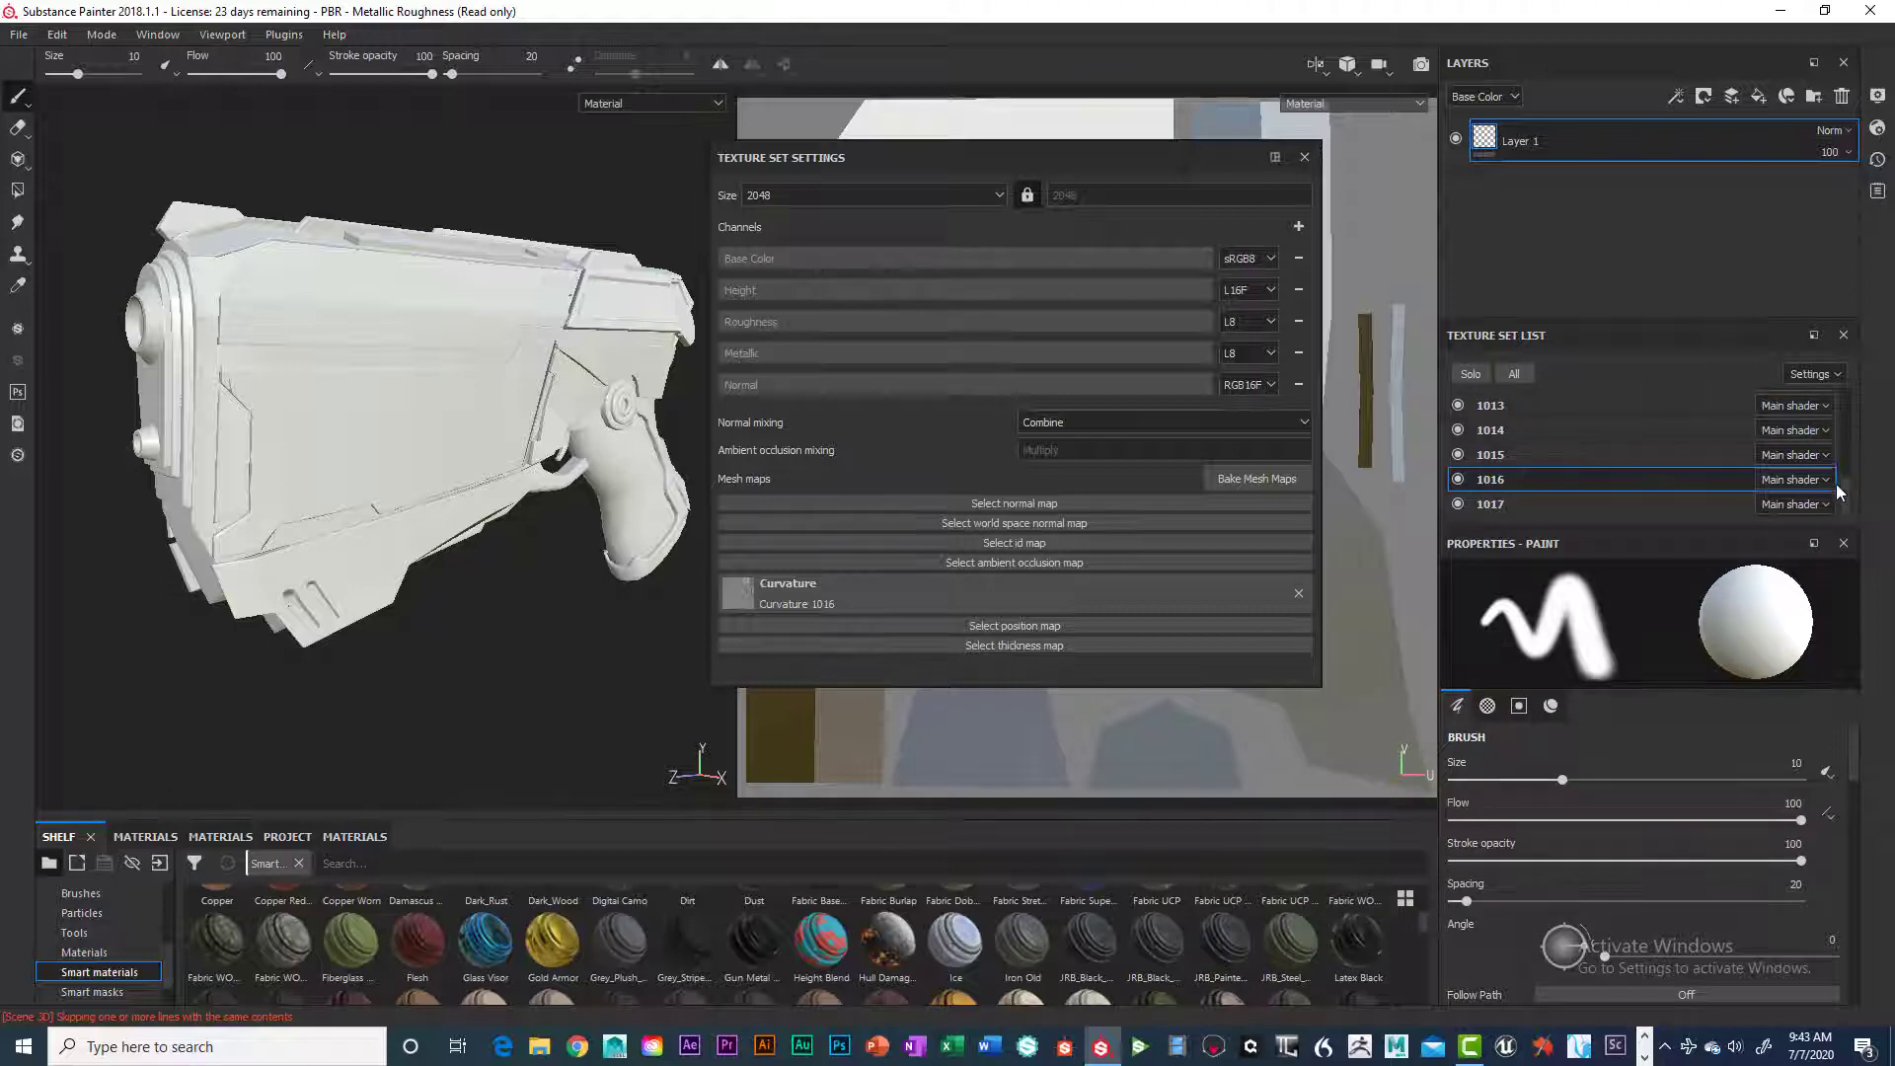
Apply the JRB_Painted_Steel_Material smart material to texture set 1002 and check it on the upper side panel
scroll(1842, 503, up, 4)
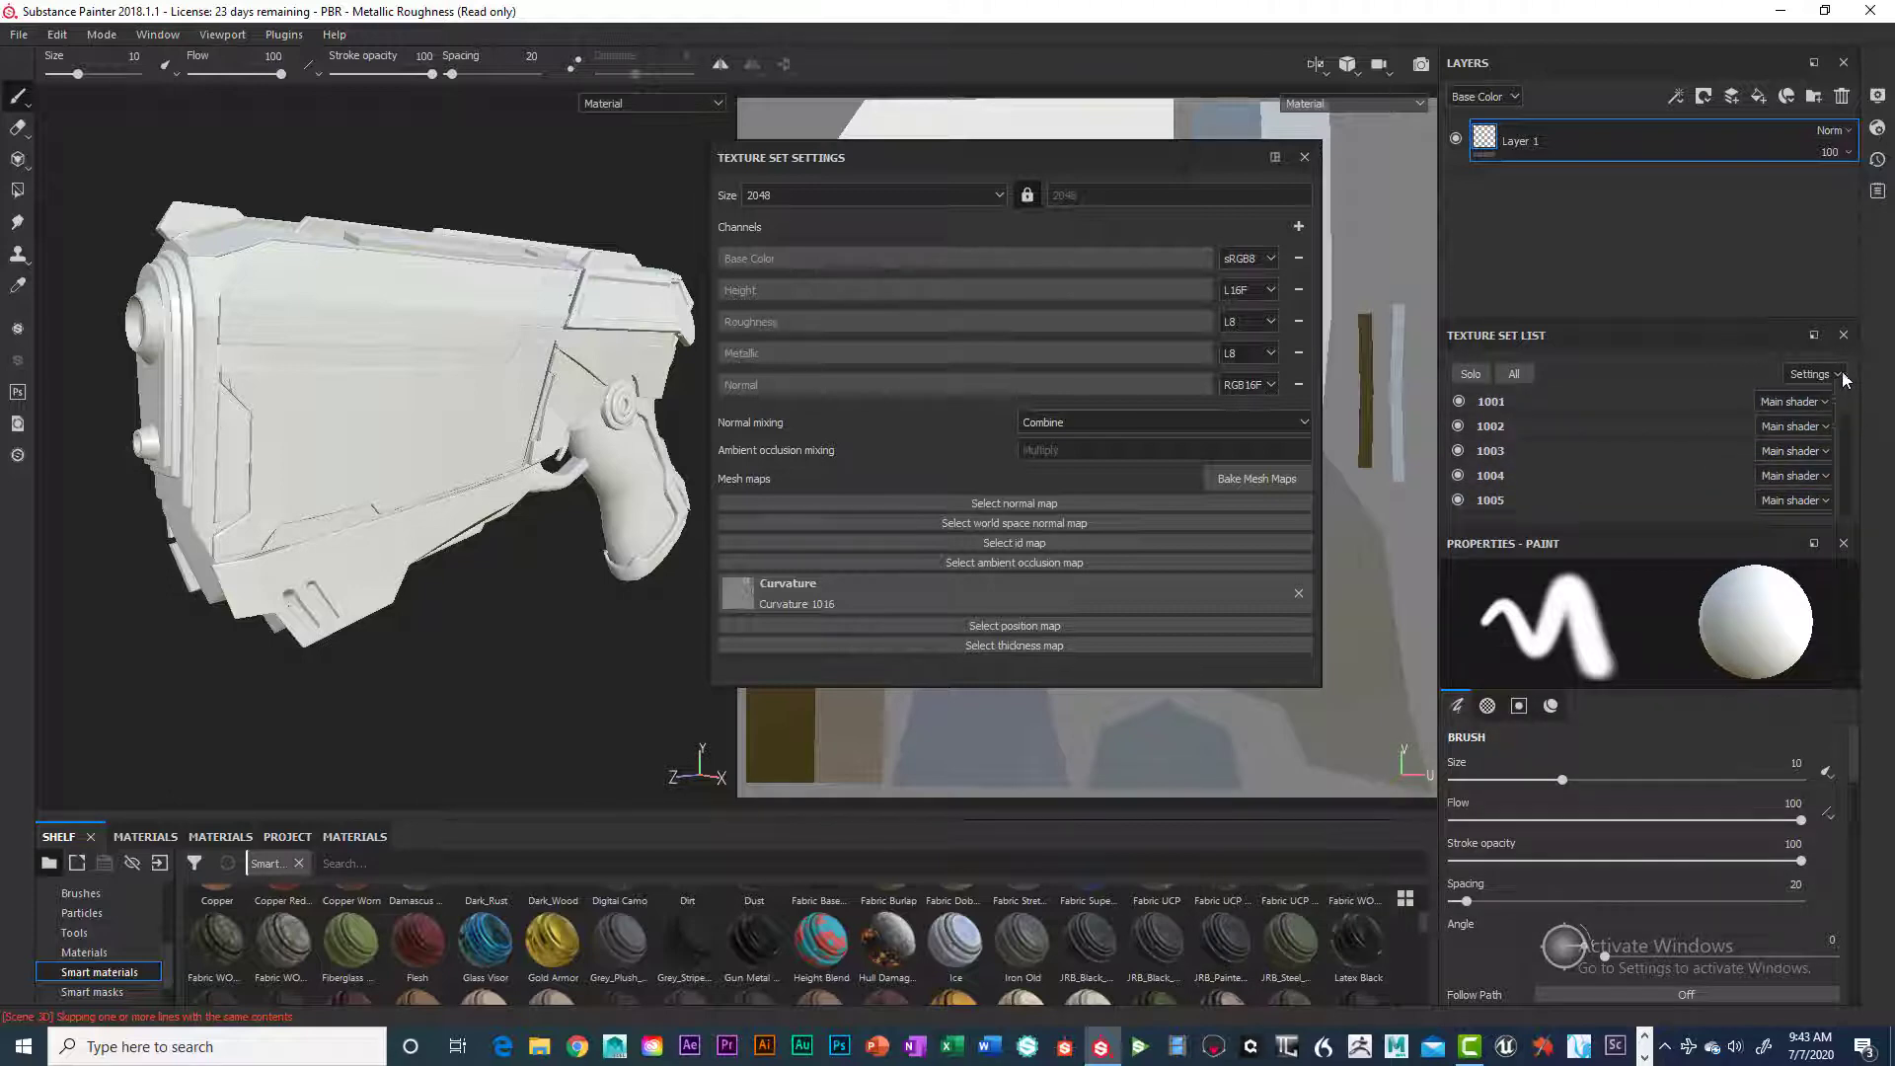
click(1490, 426)
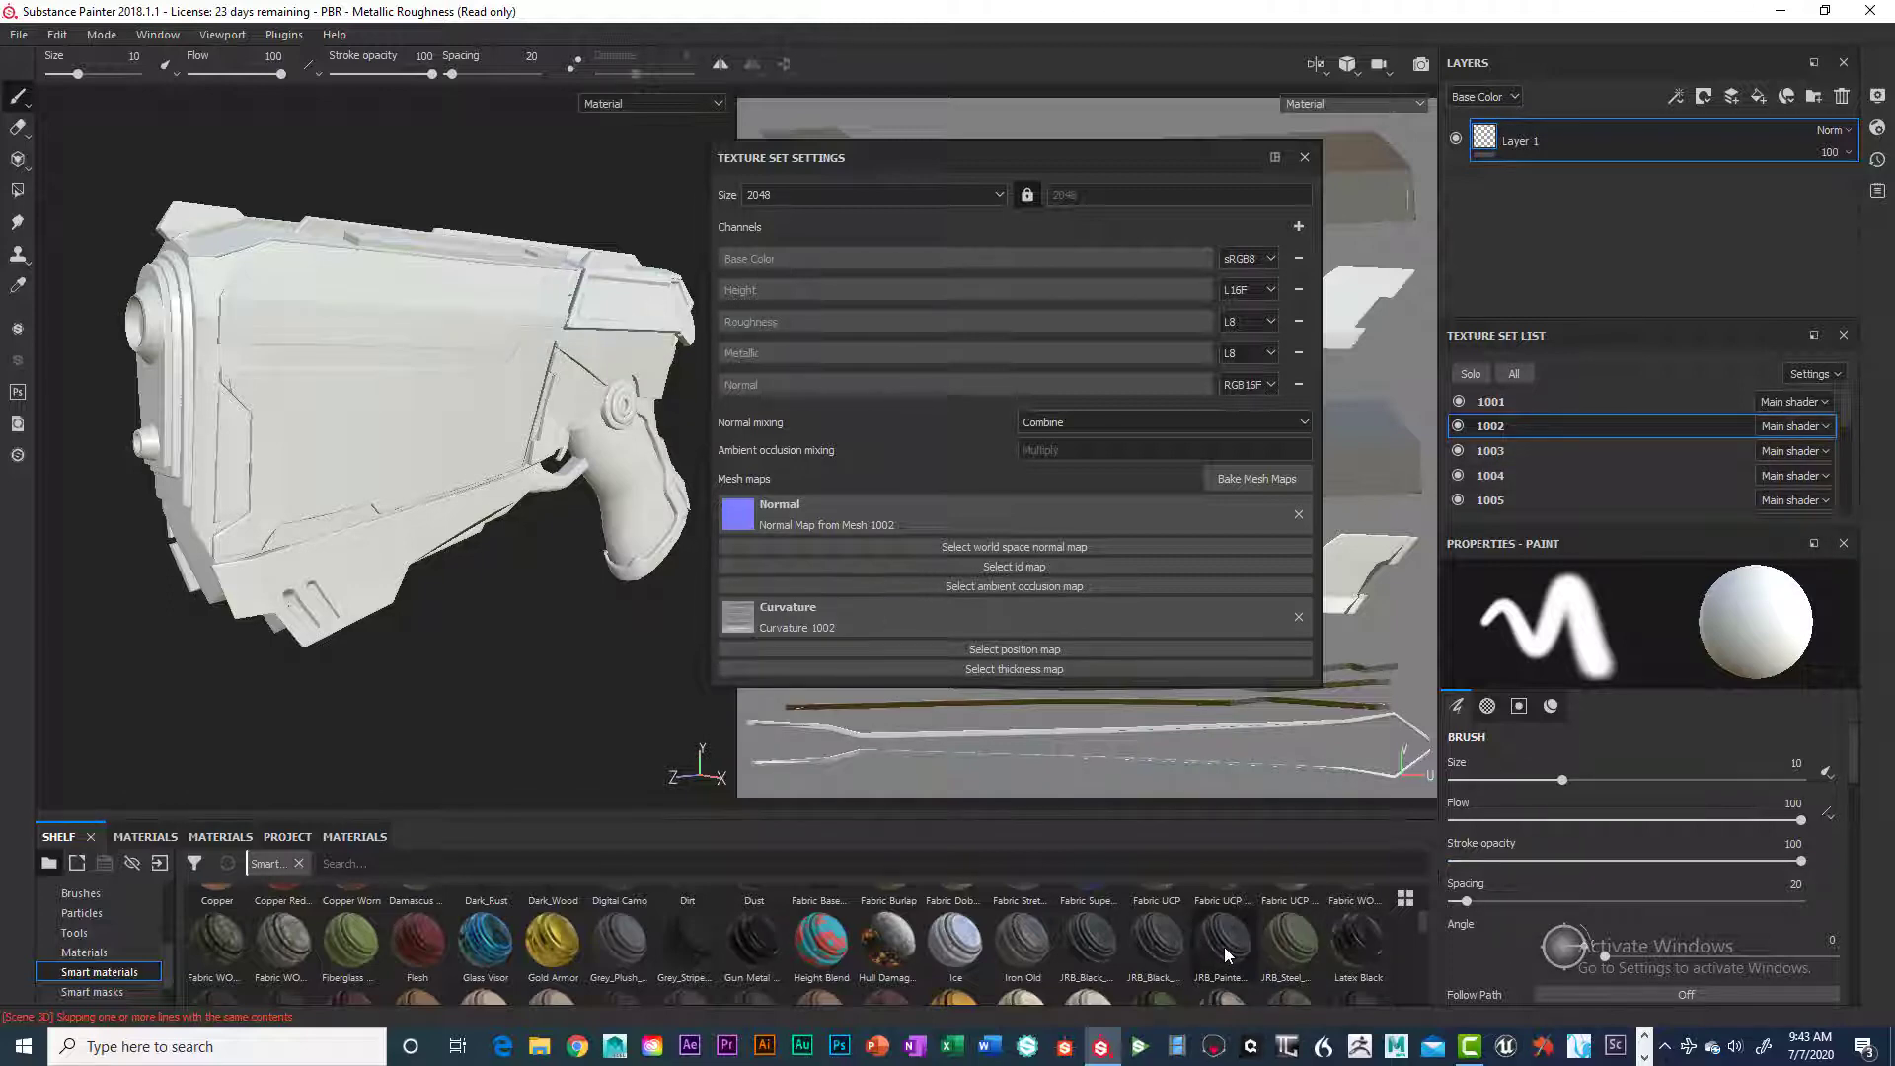
drag(1224, 953, 1614, 145)
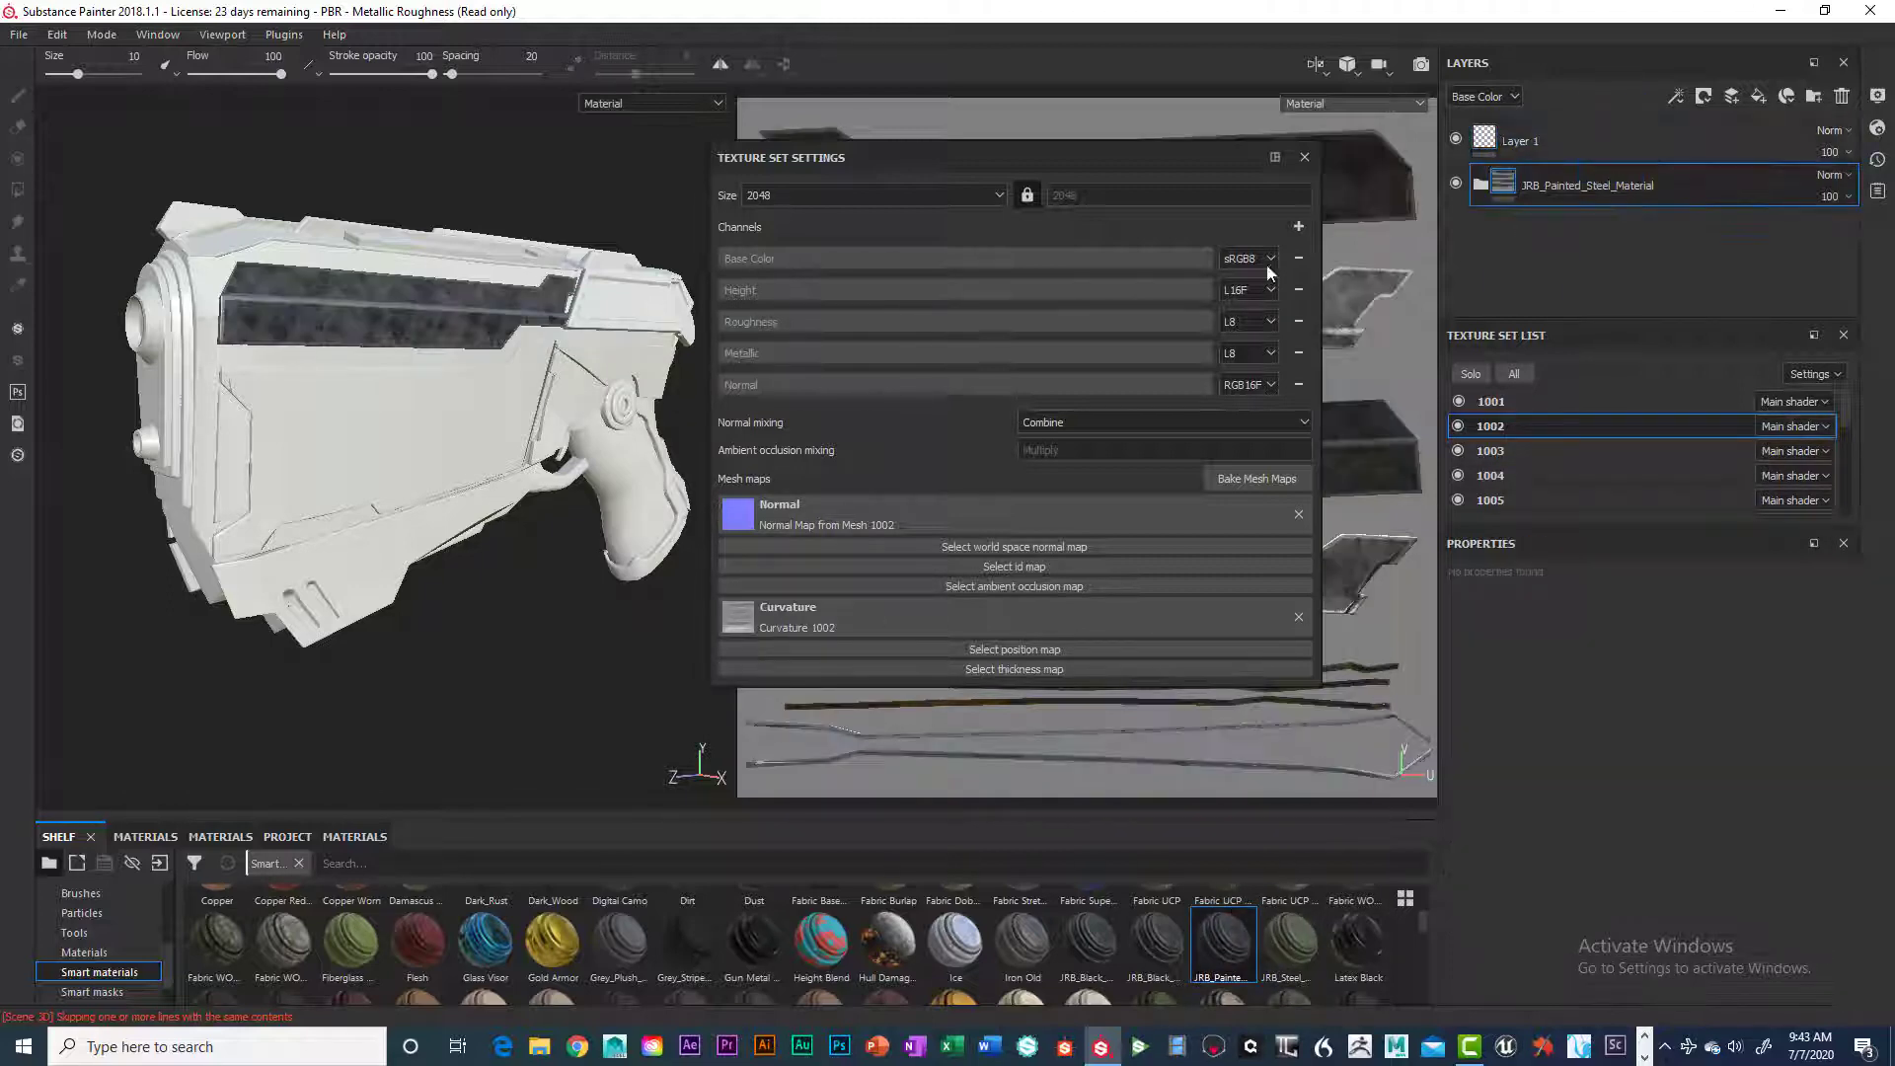
alt+drag(362, 502, 422, 512)
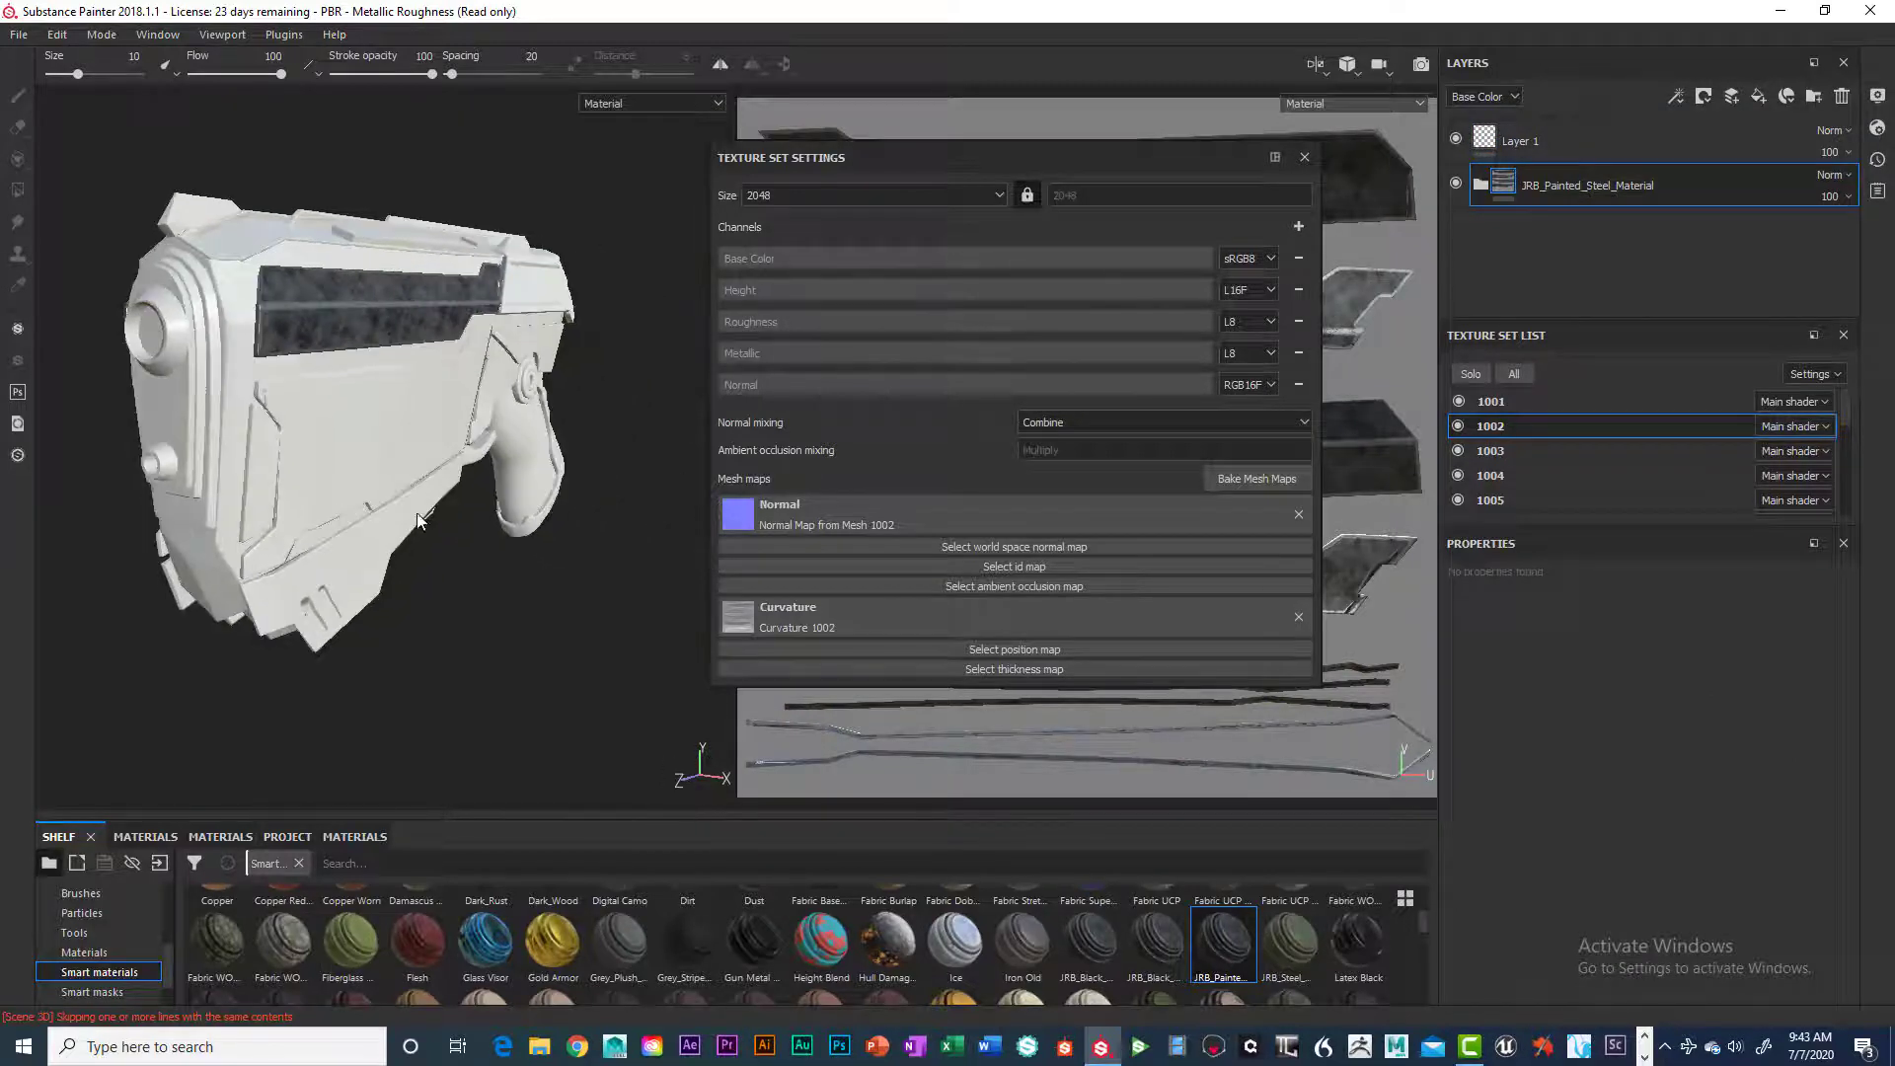
Inspect the painted steel on the upper side panel from several close angles and close the Texture Set Settings window
scroll(423, 512, down, 4)
scroll(424, 512, up, 5)
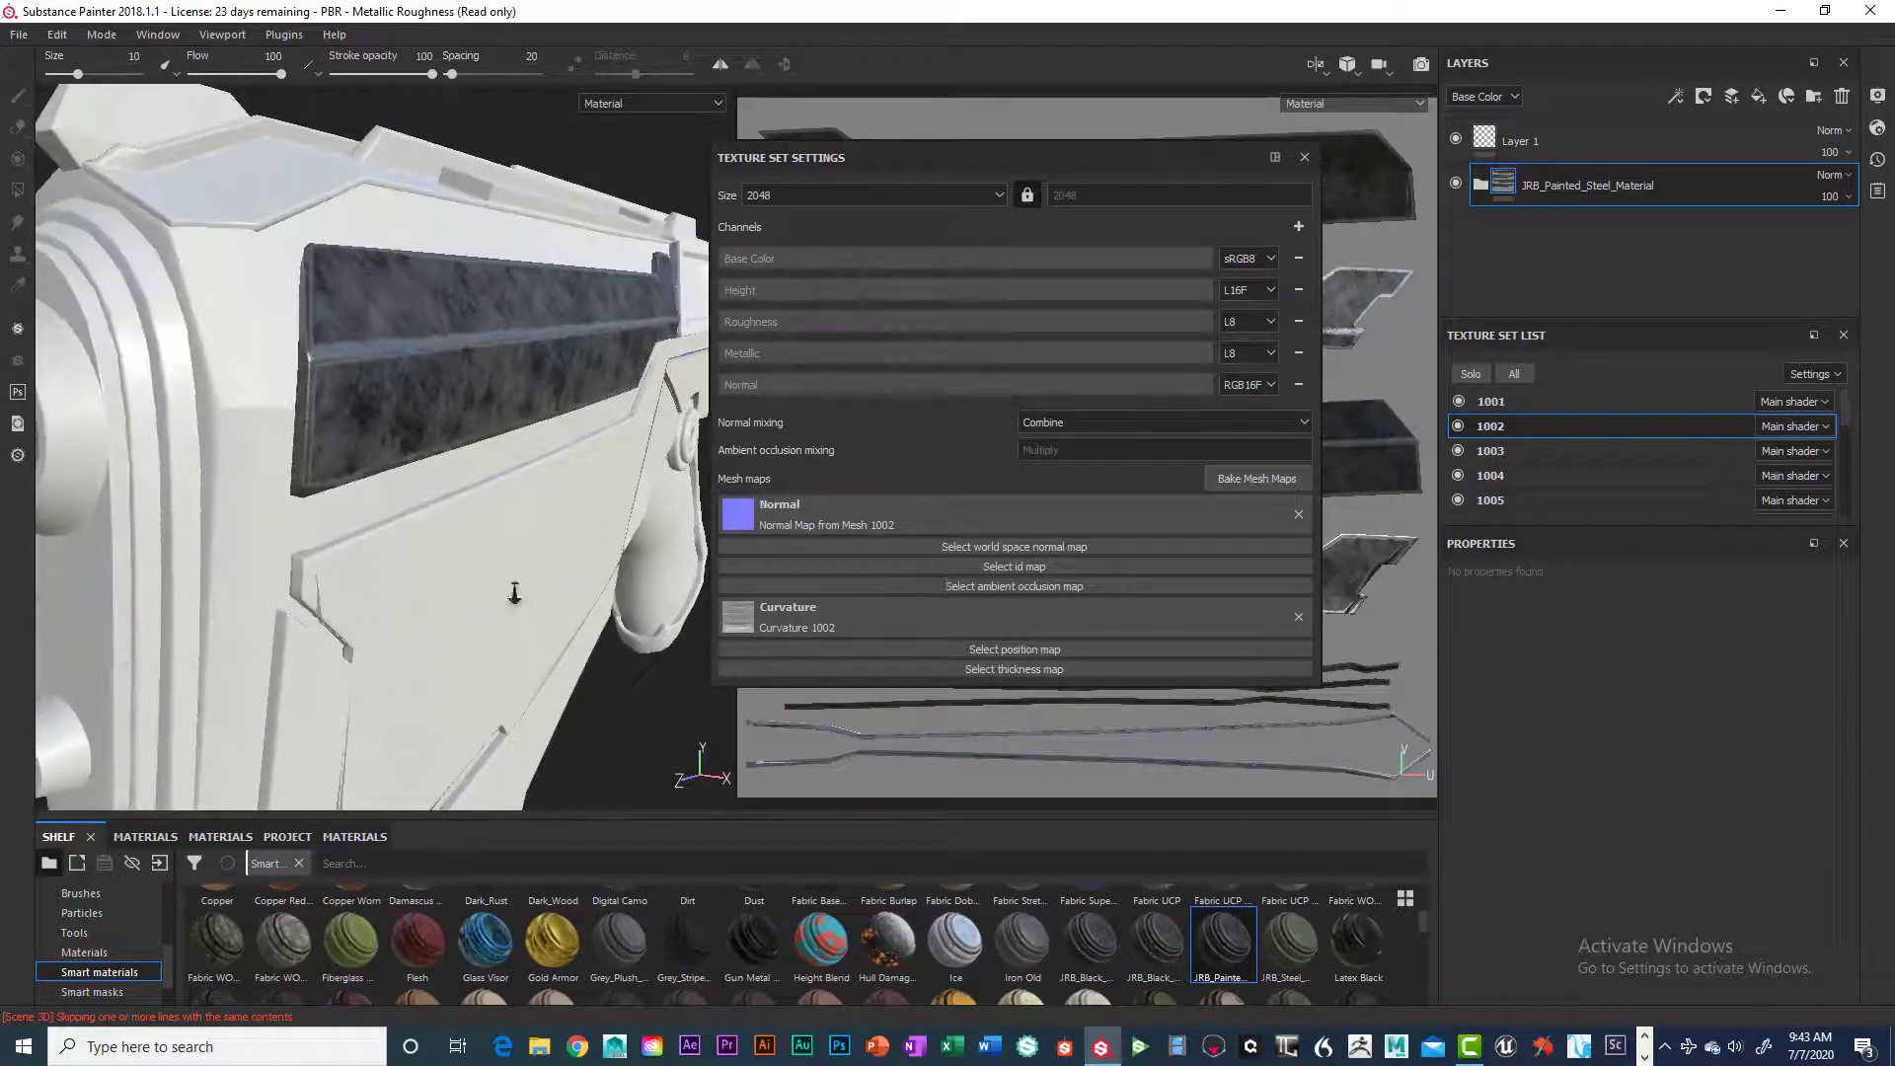
alt+drag(499, 577, 419, 596)
alt+right_drag(418, 596, 342, 589)
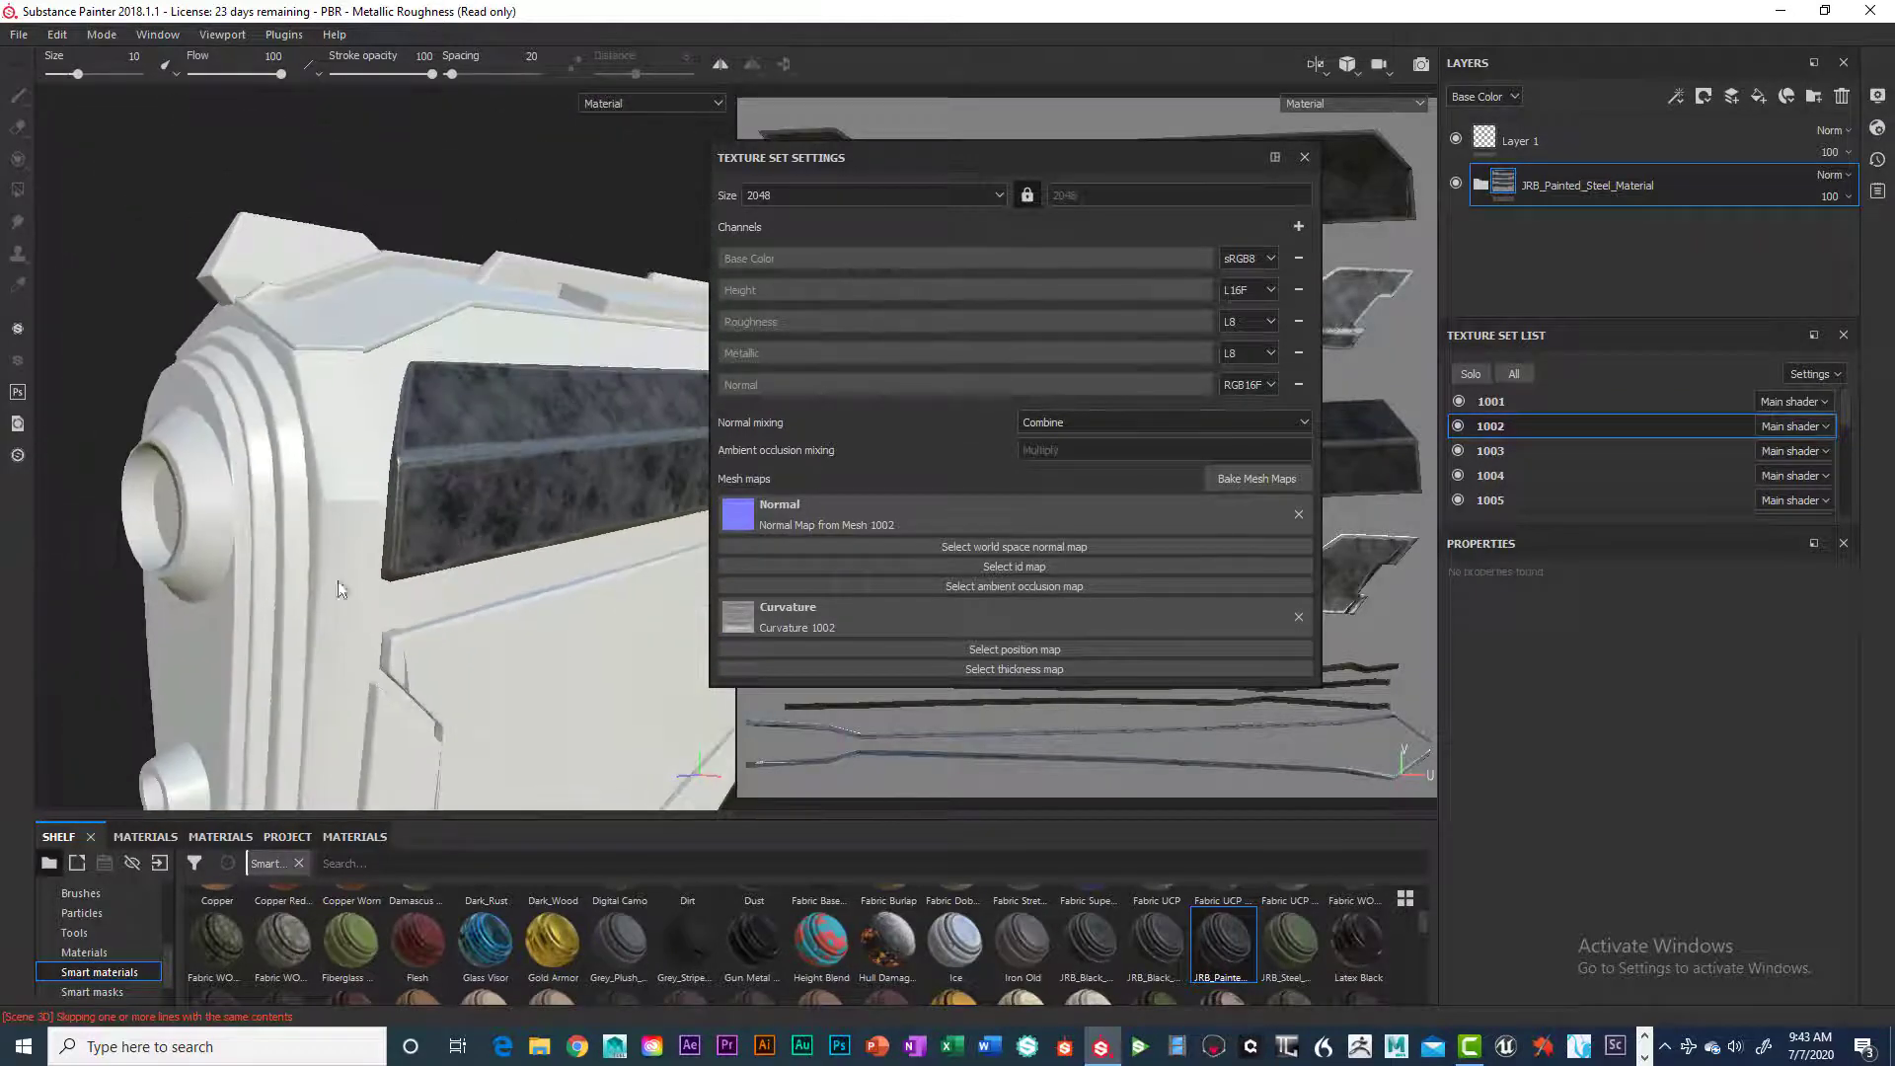
alt+drag(342, 588, 484, 487)
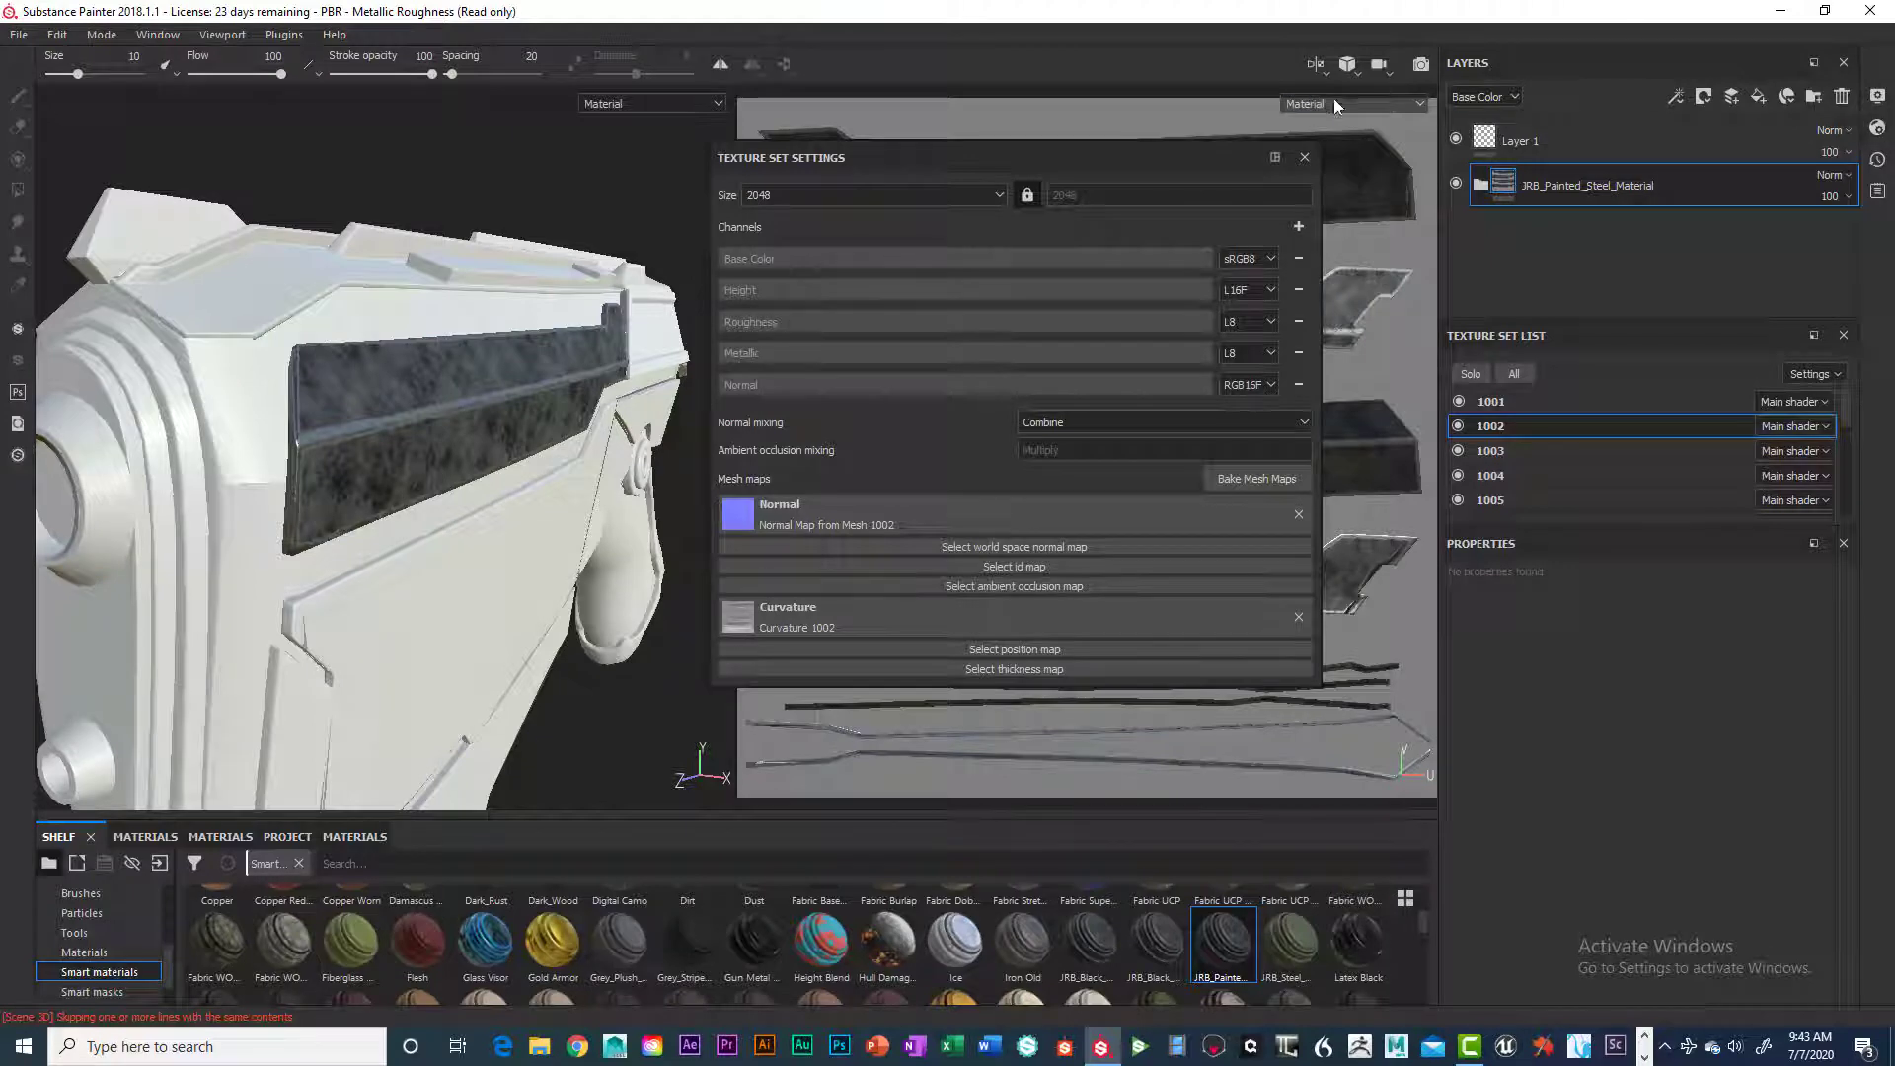
click(1307, 156)
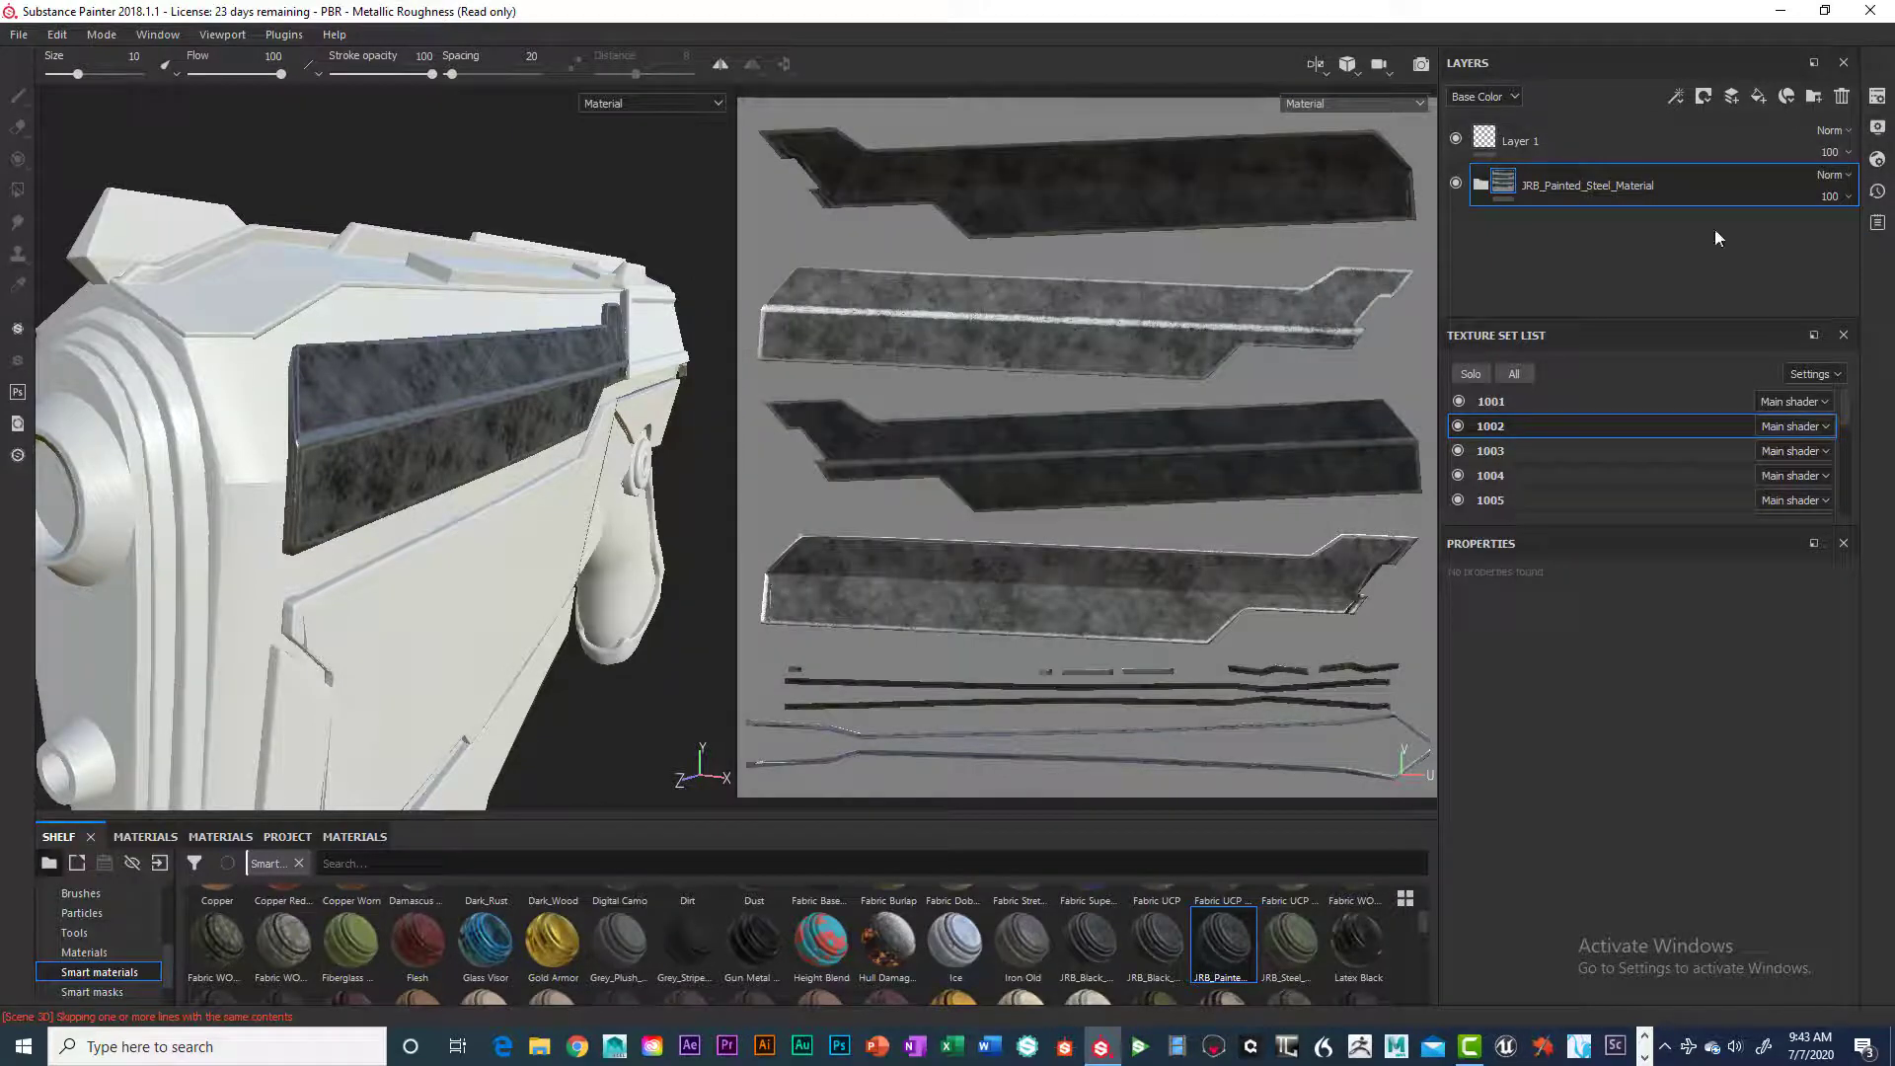
click(1878, 129)
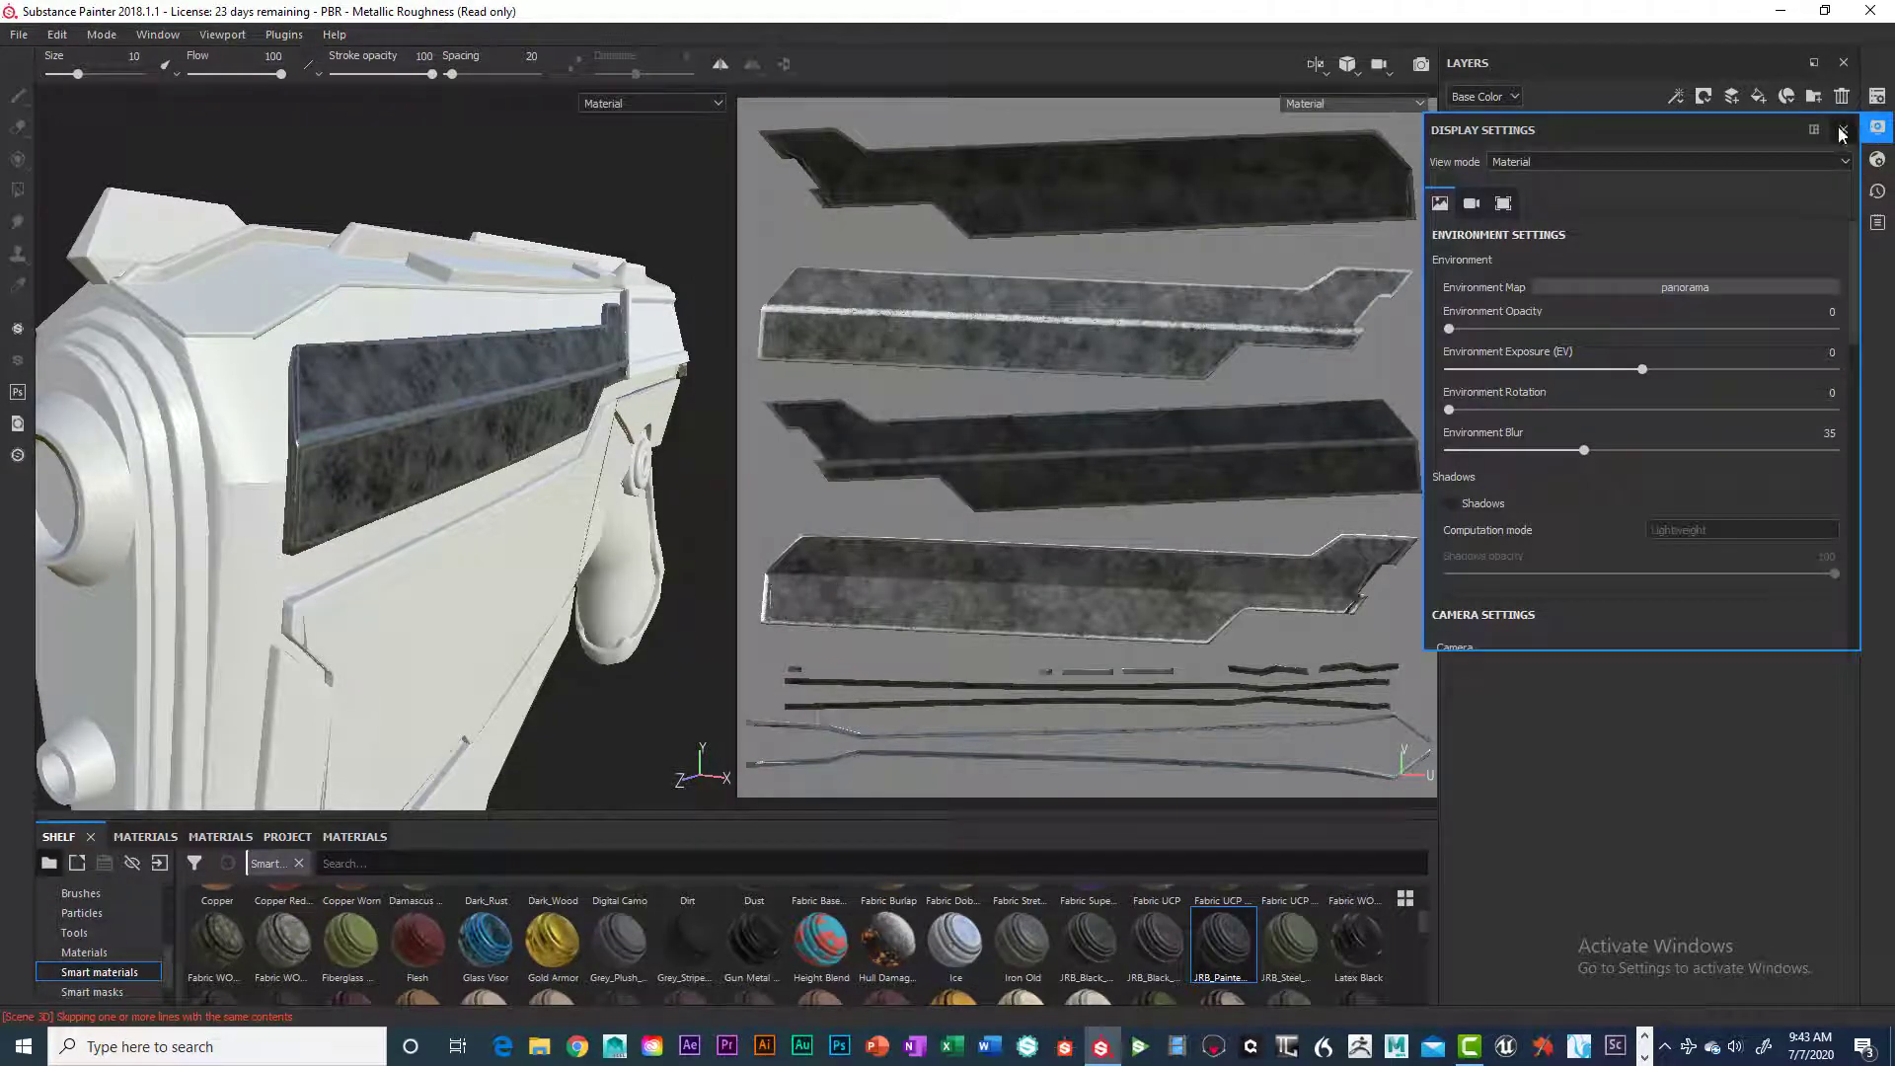
click(1843, 129)
click(1877, 160)
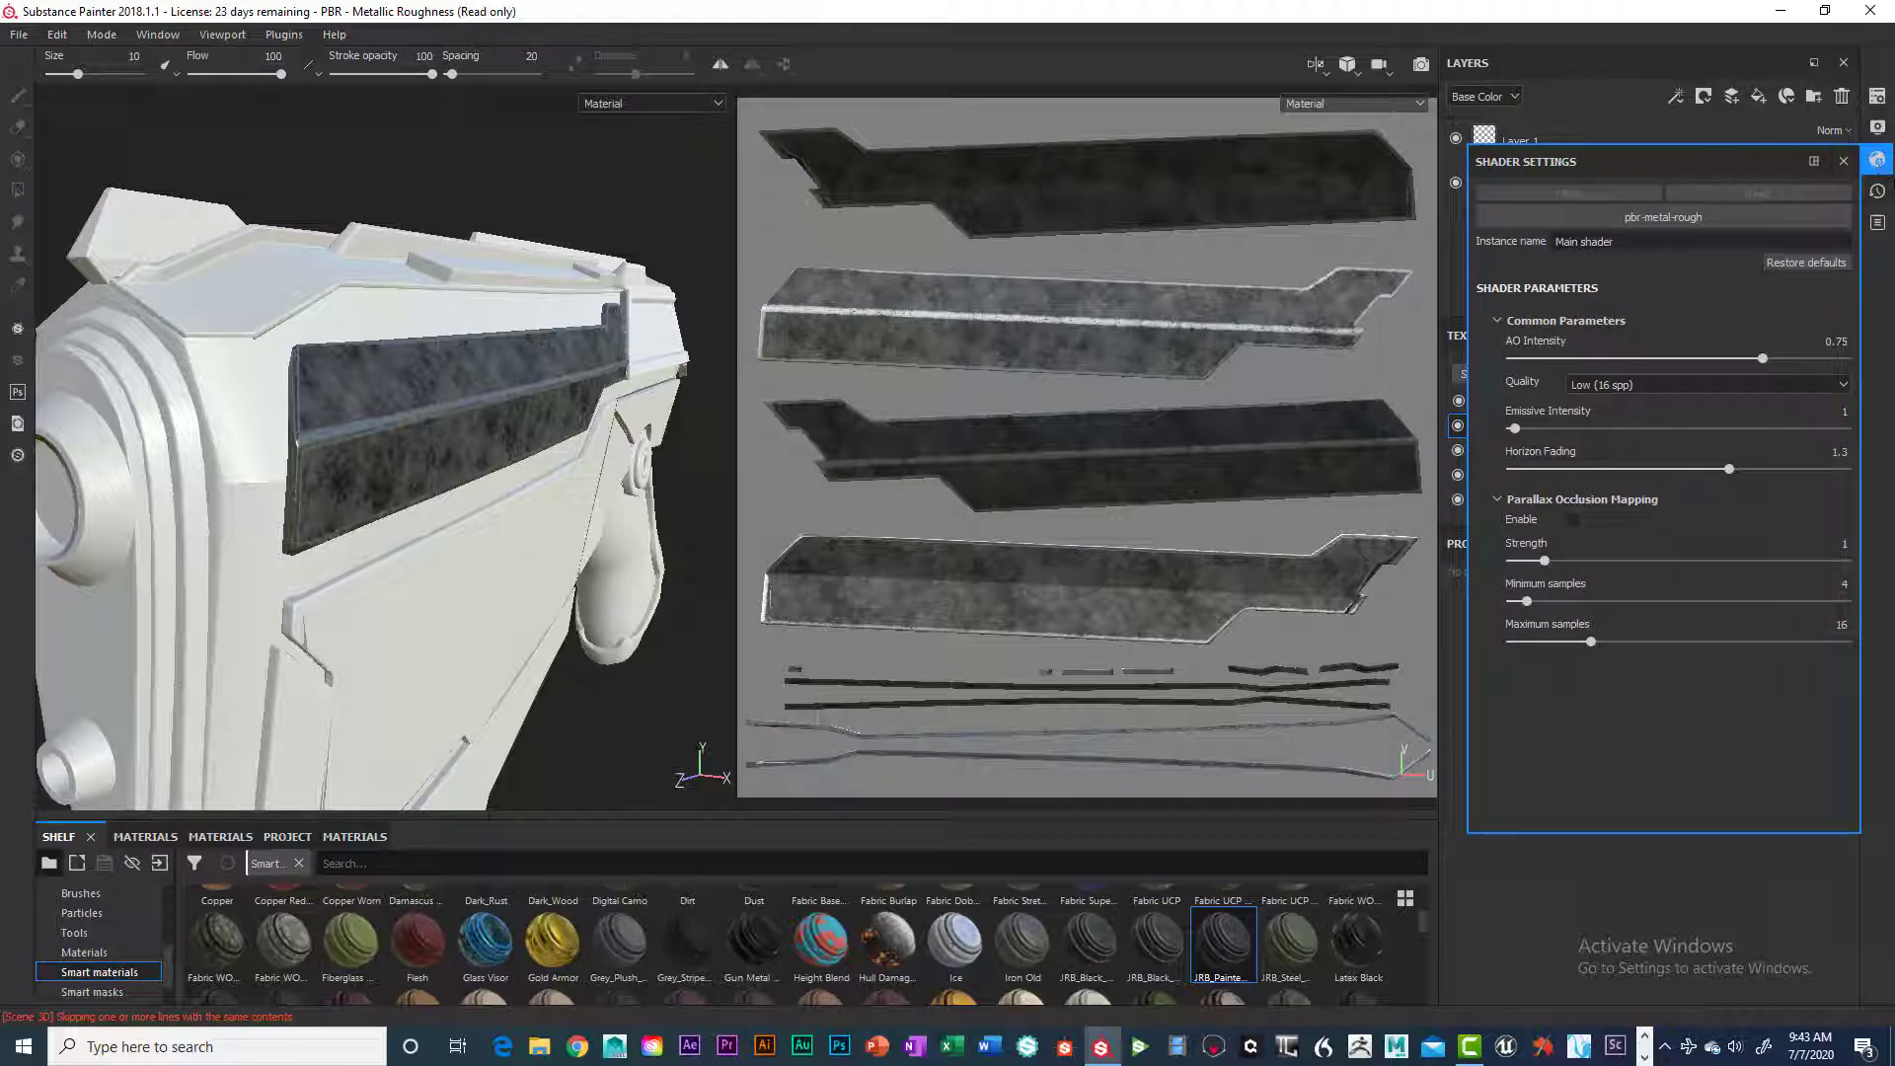
click(1502, 143)
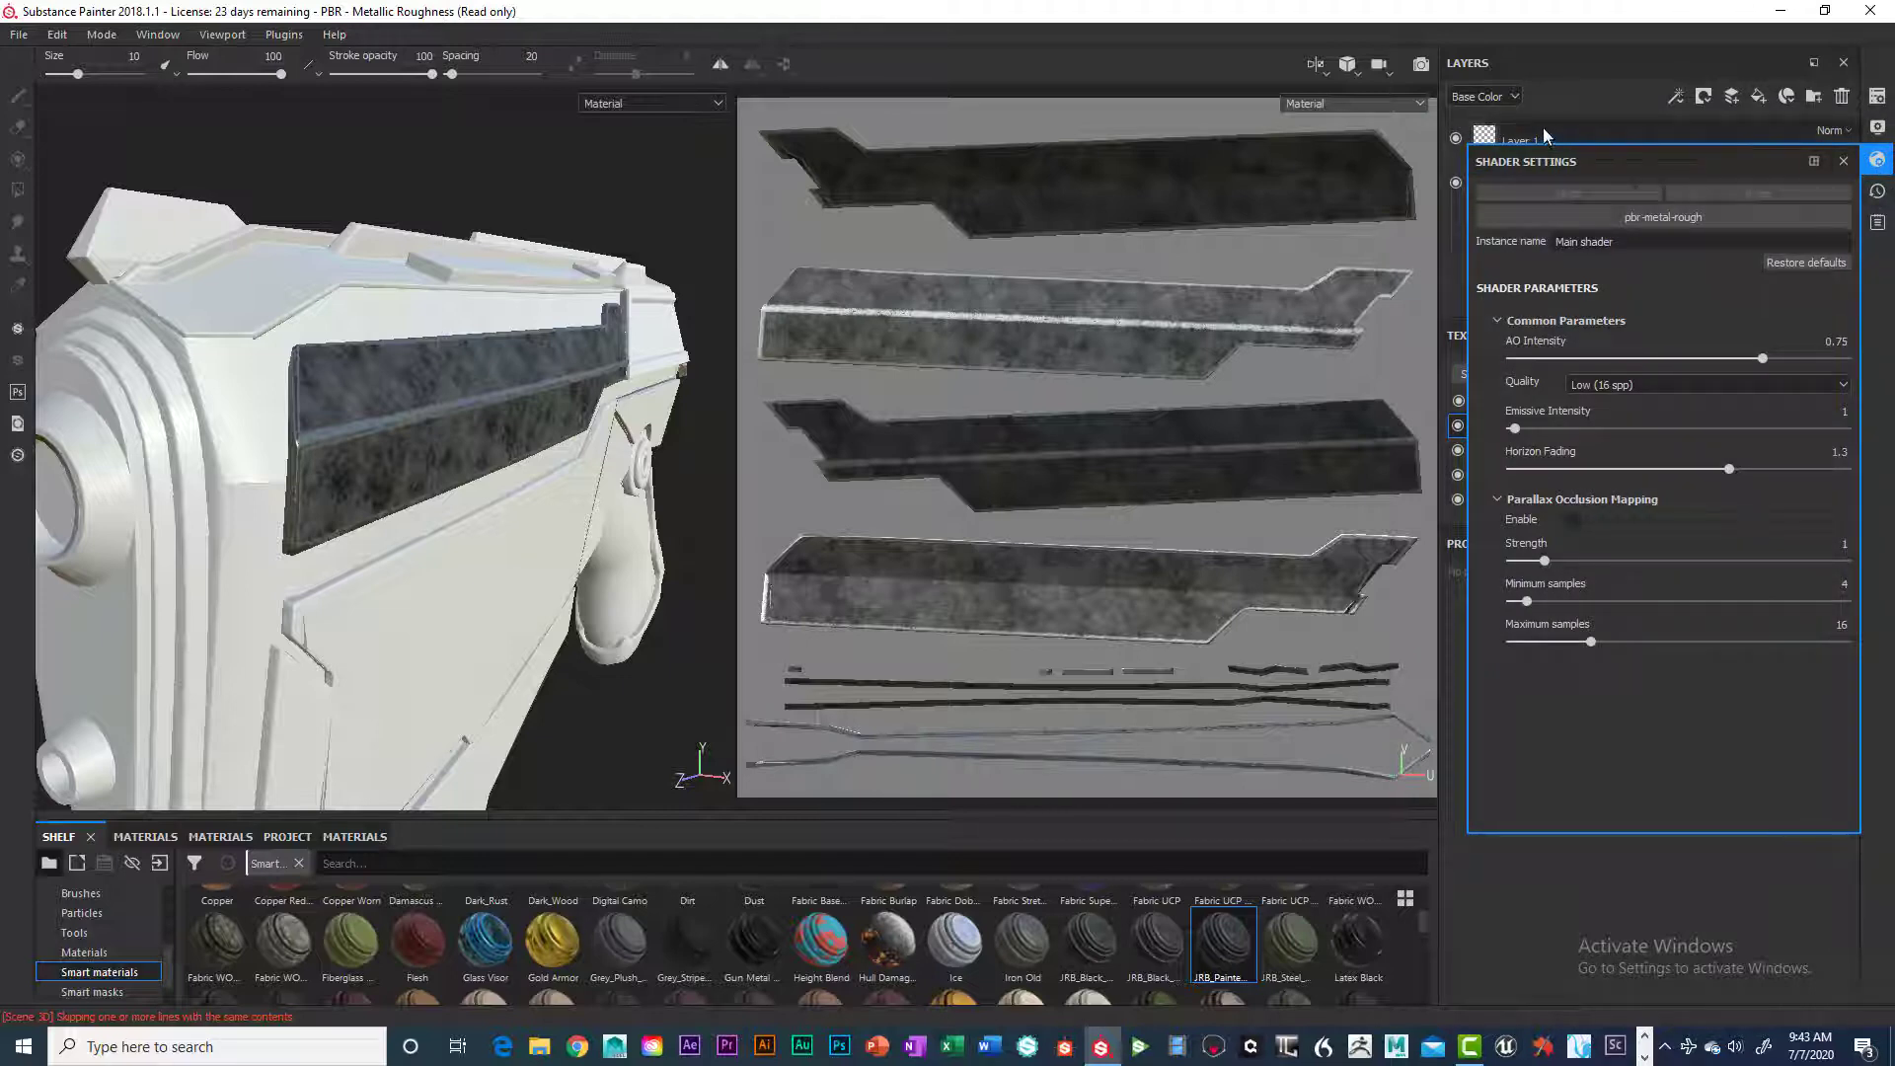
click(1843, 161)
Expand the JRB_Painted_Steel_Material and Steel Painted folders and enlarge the layer stack area to show their sublayers
click(1552, 189)
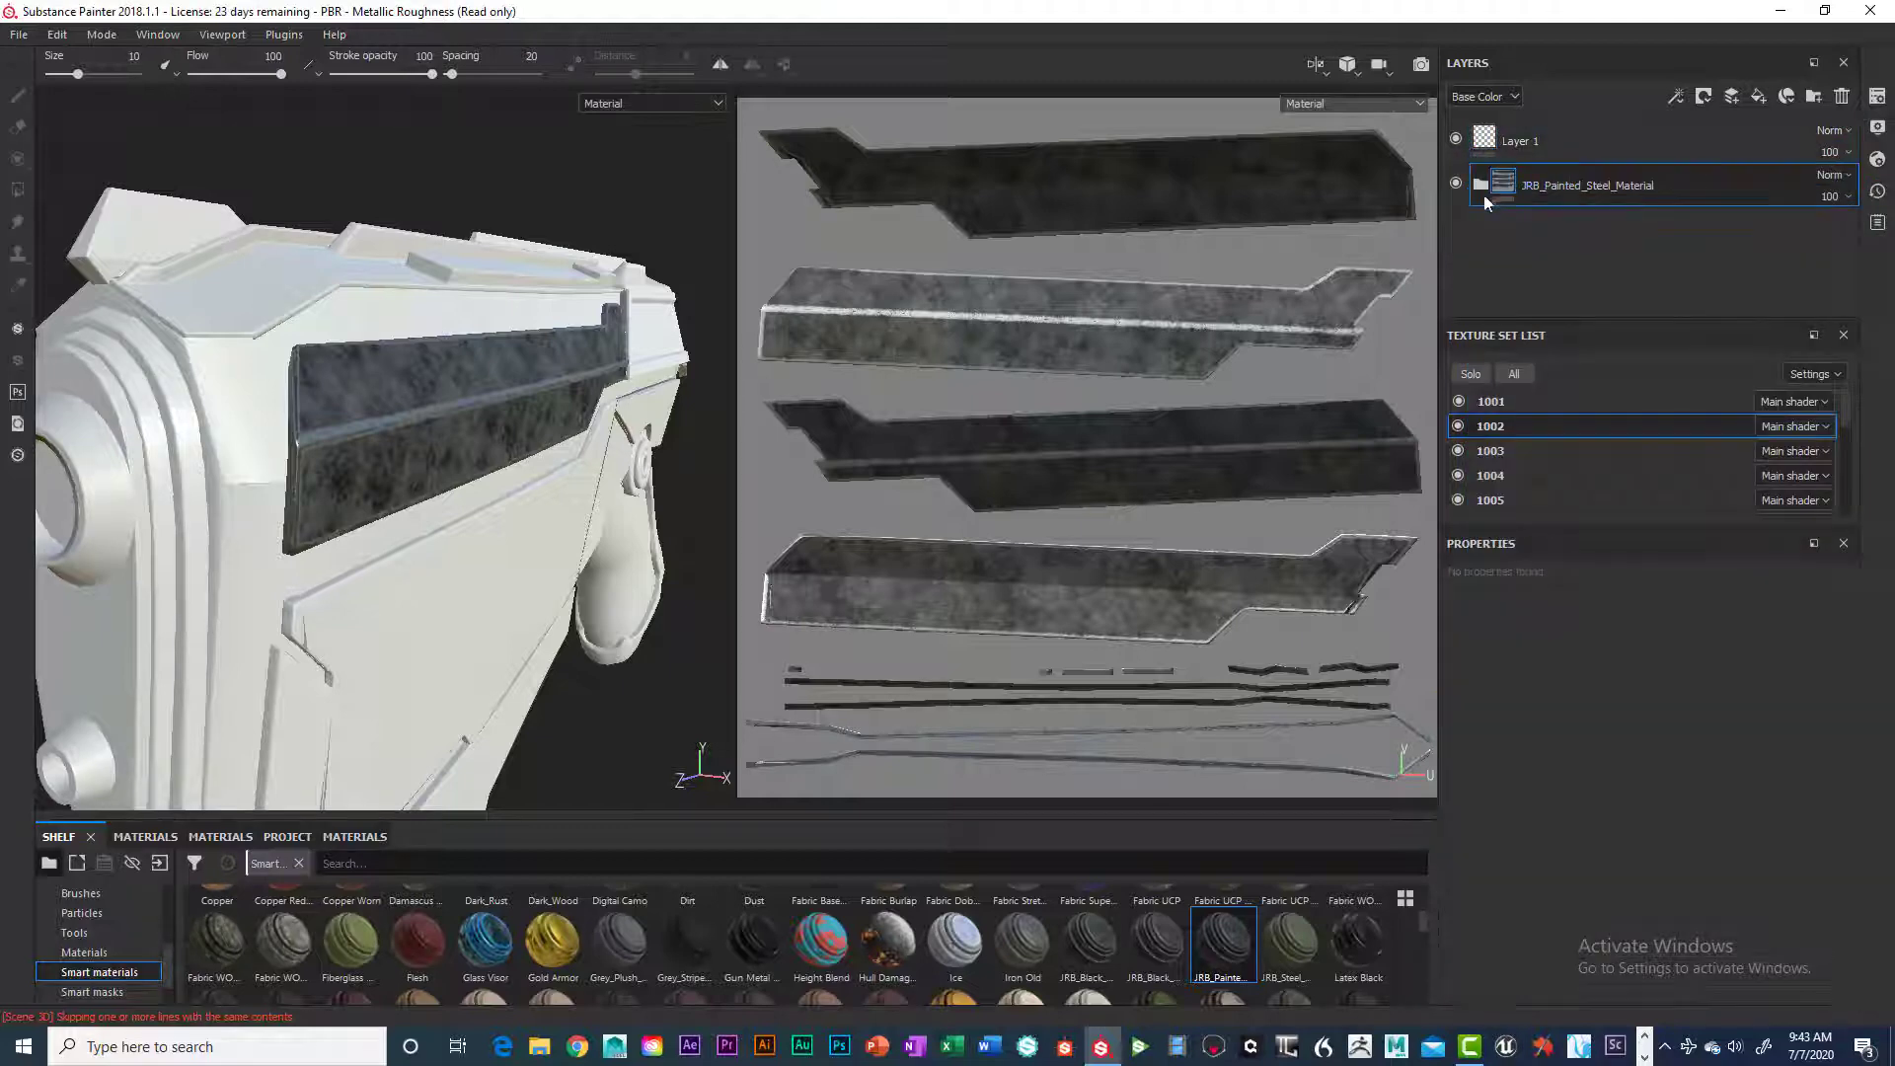
click(1482, 184)
click(1572, 230)
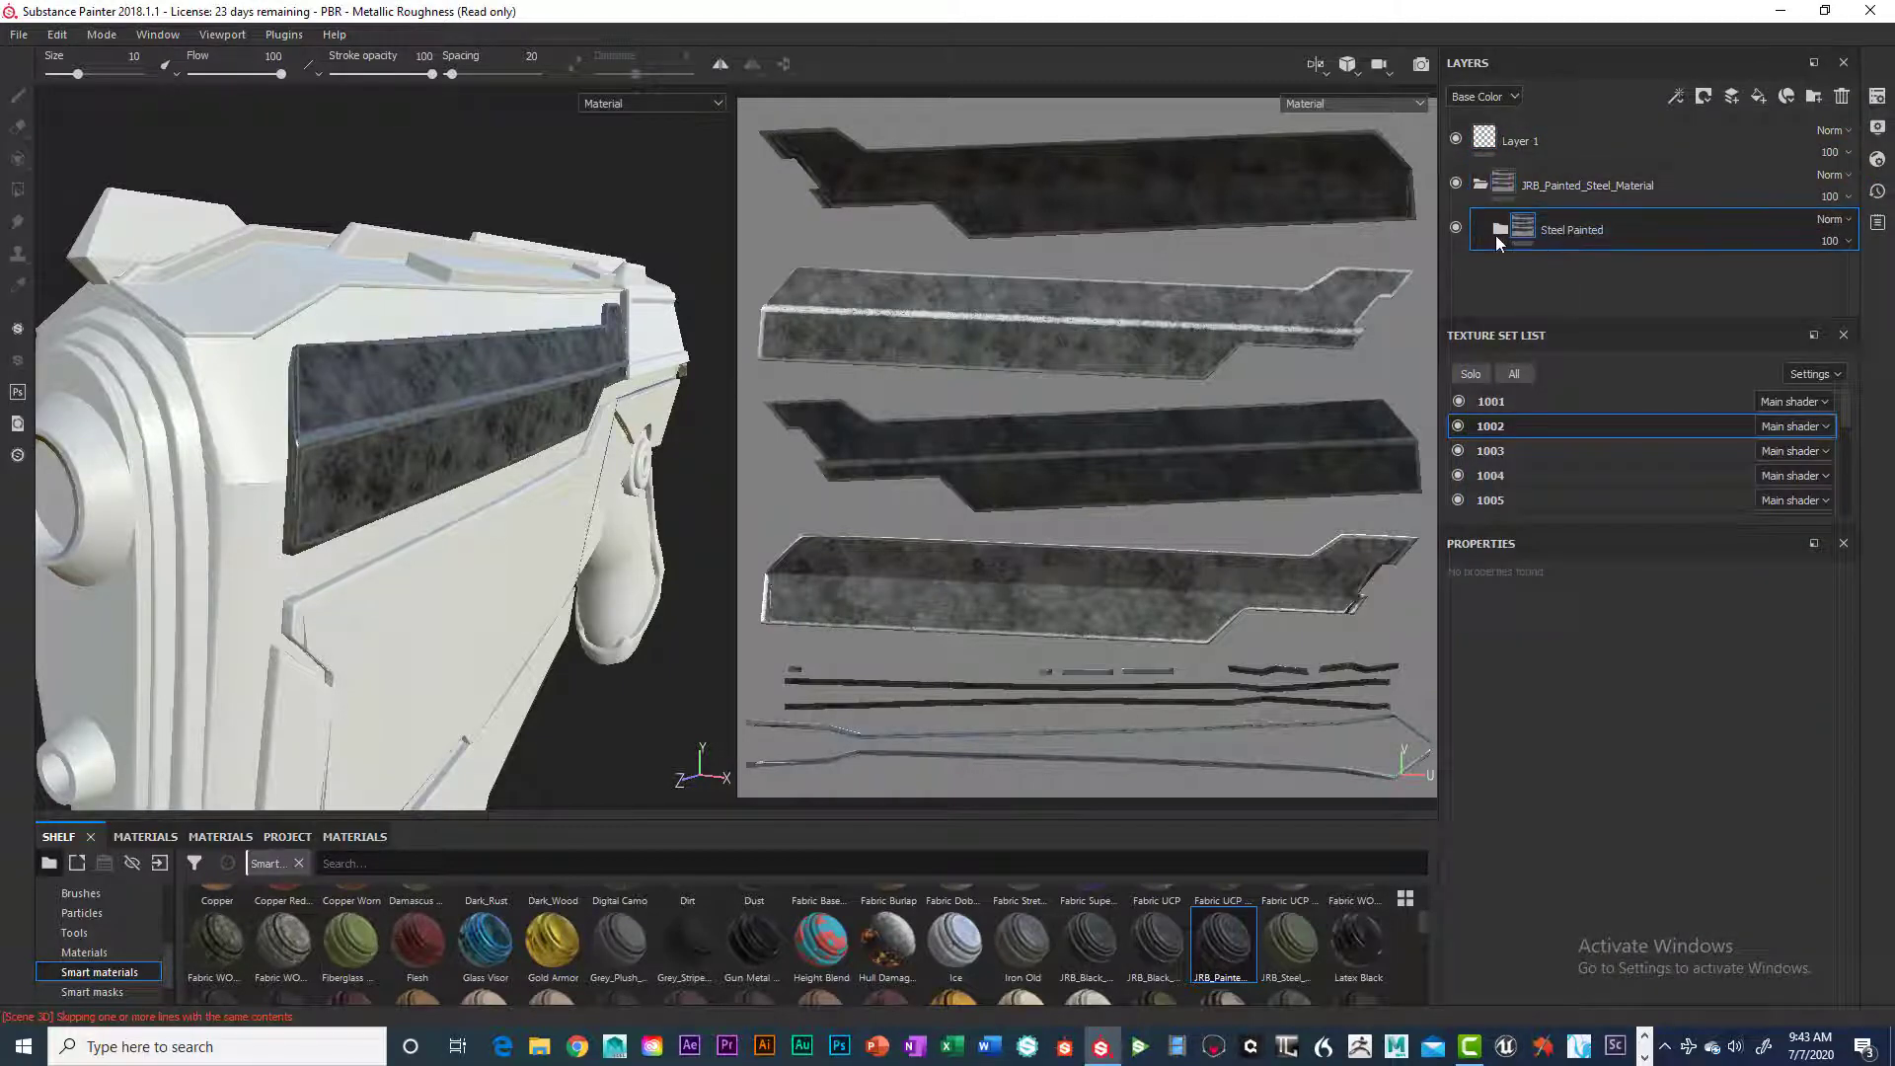
click(1497, 234)
click(1620, 267)
scroll(1620, 298, down, 2)
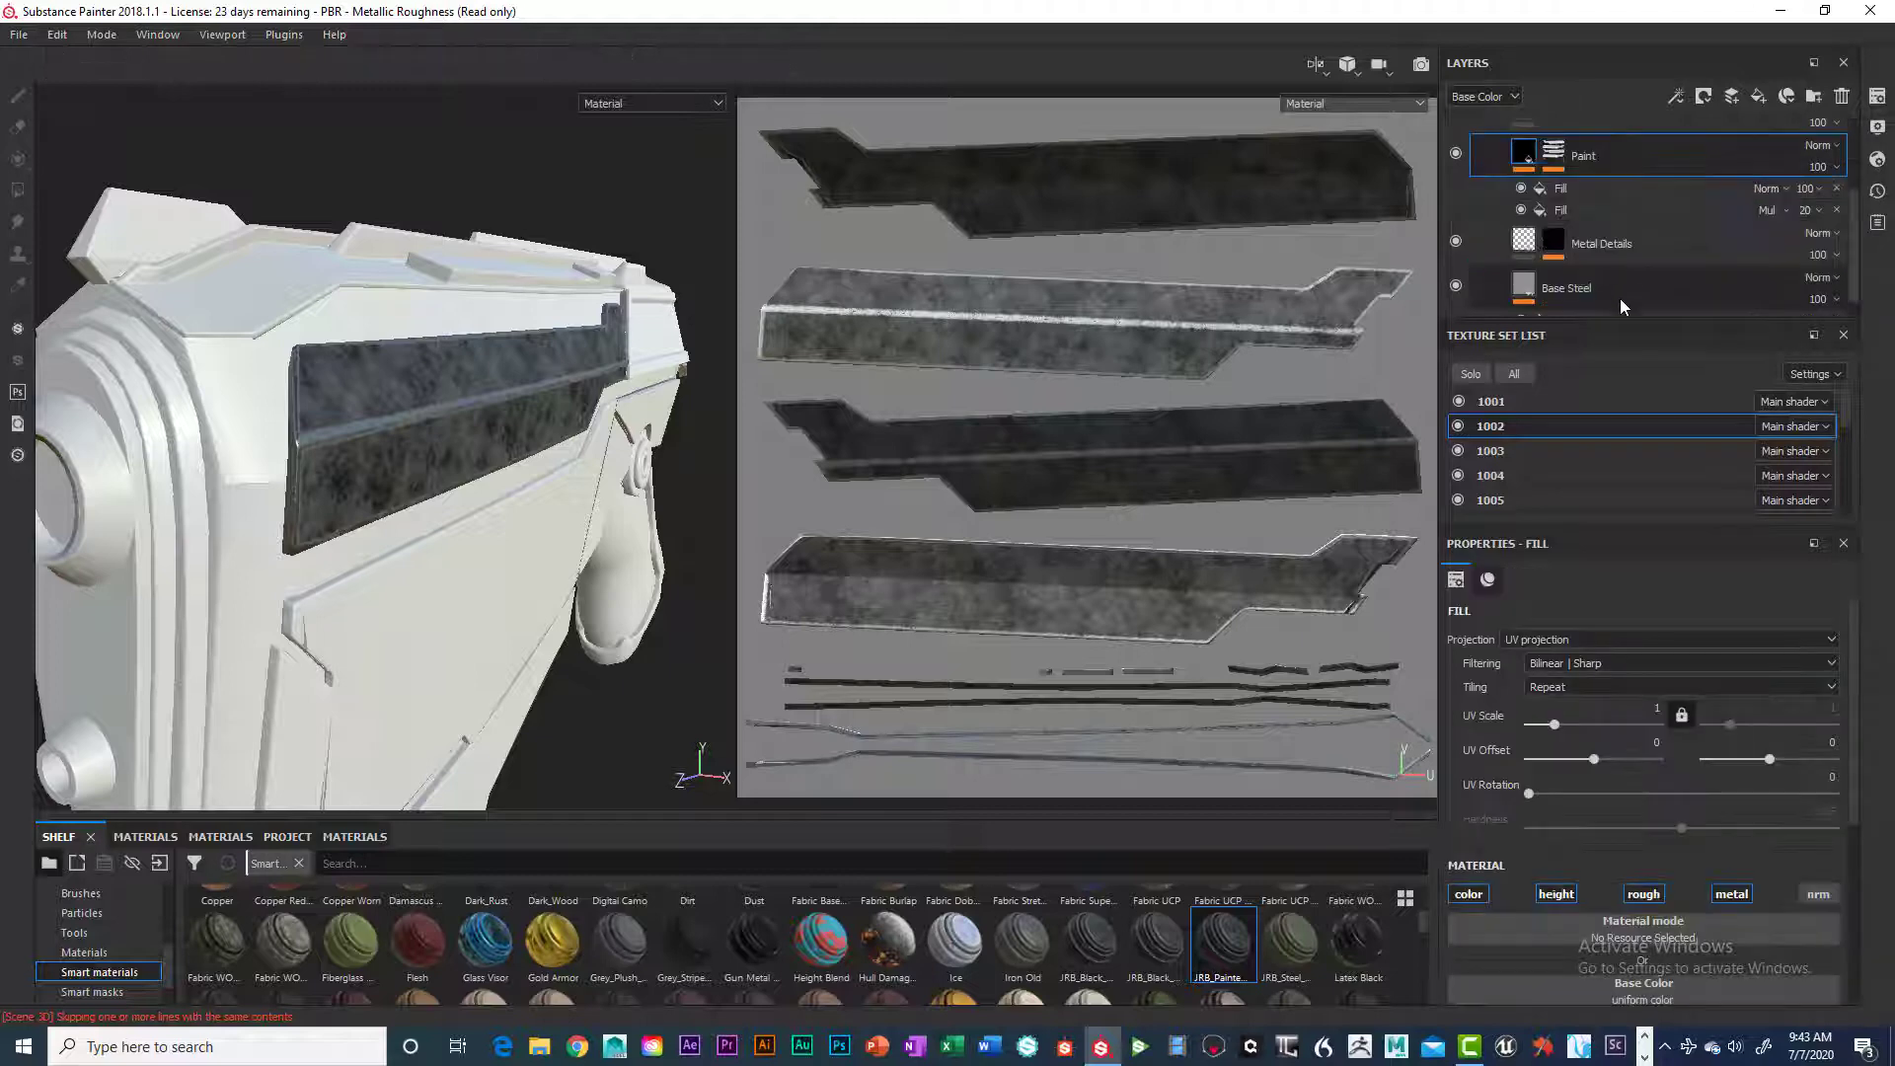
scroll(1621, 287, down, 1)
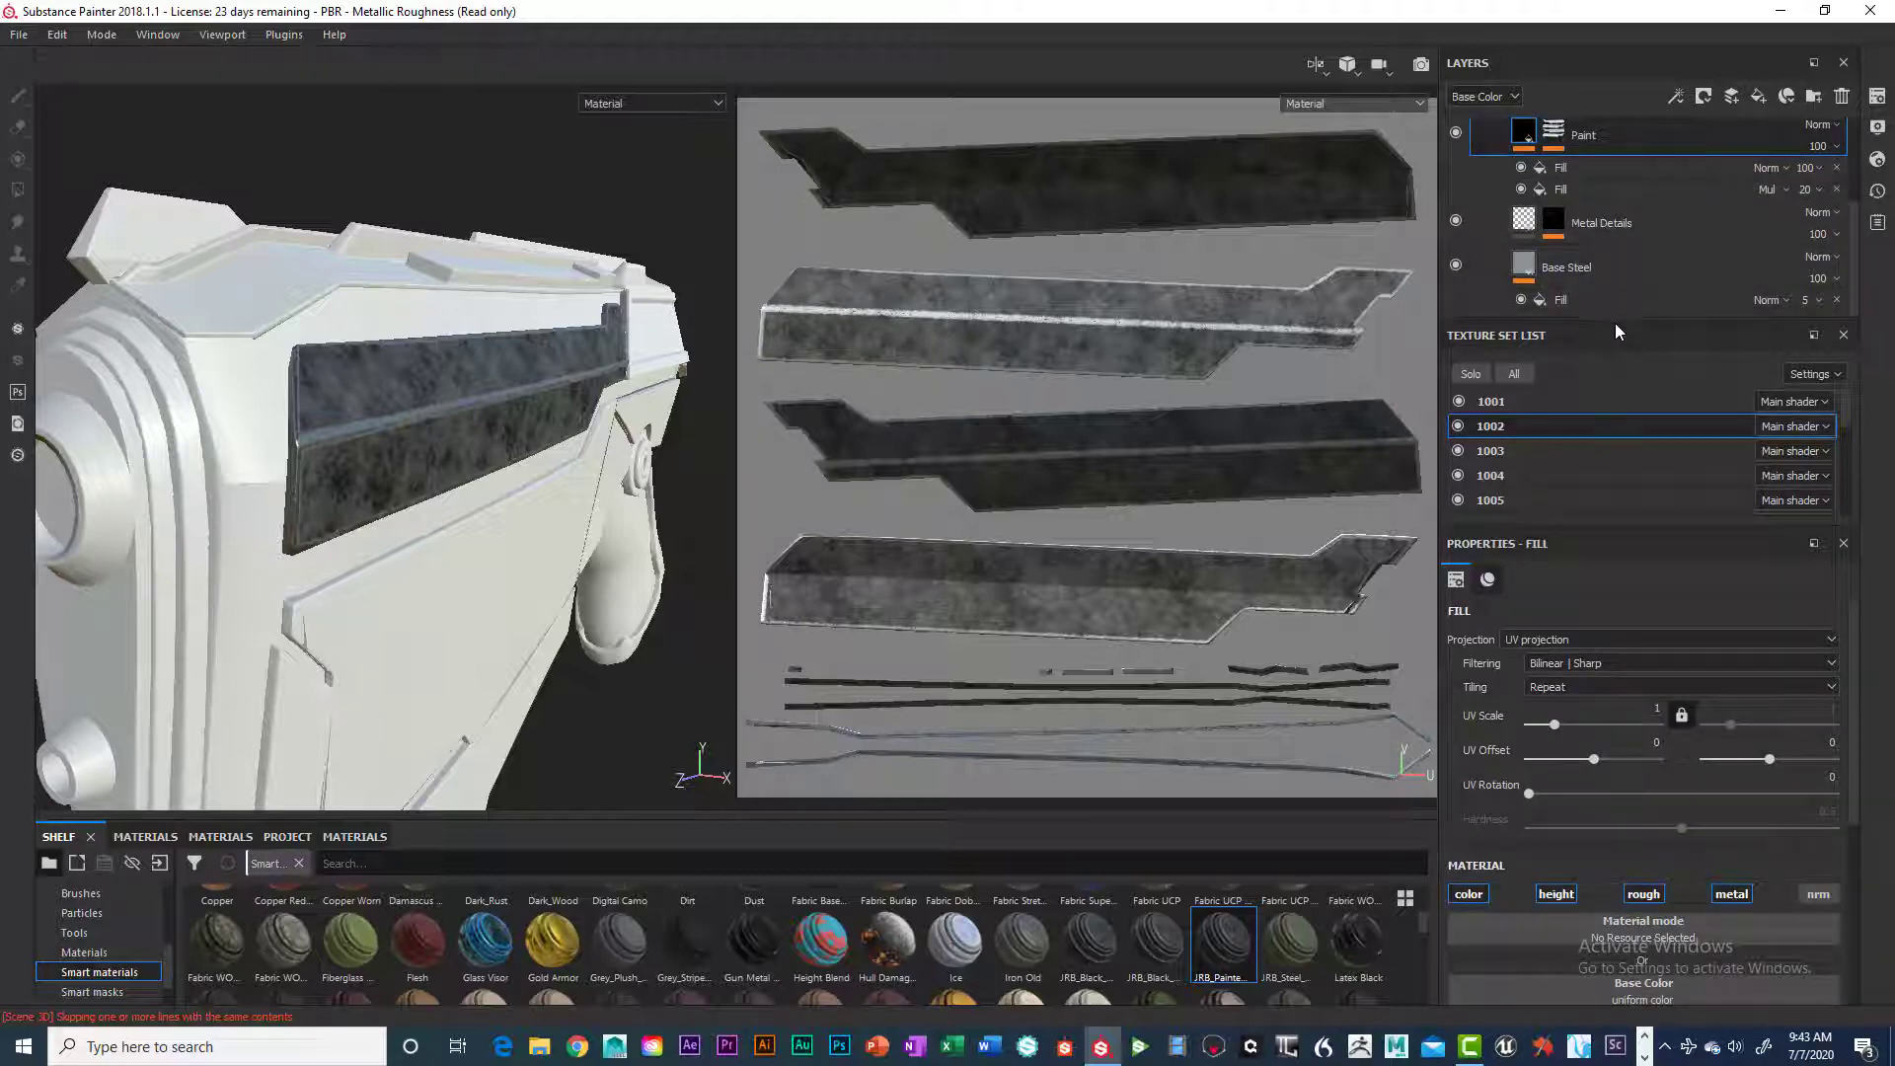
drag(1751, 318, 1649, 433)
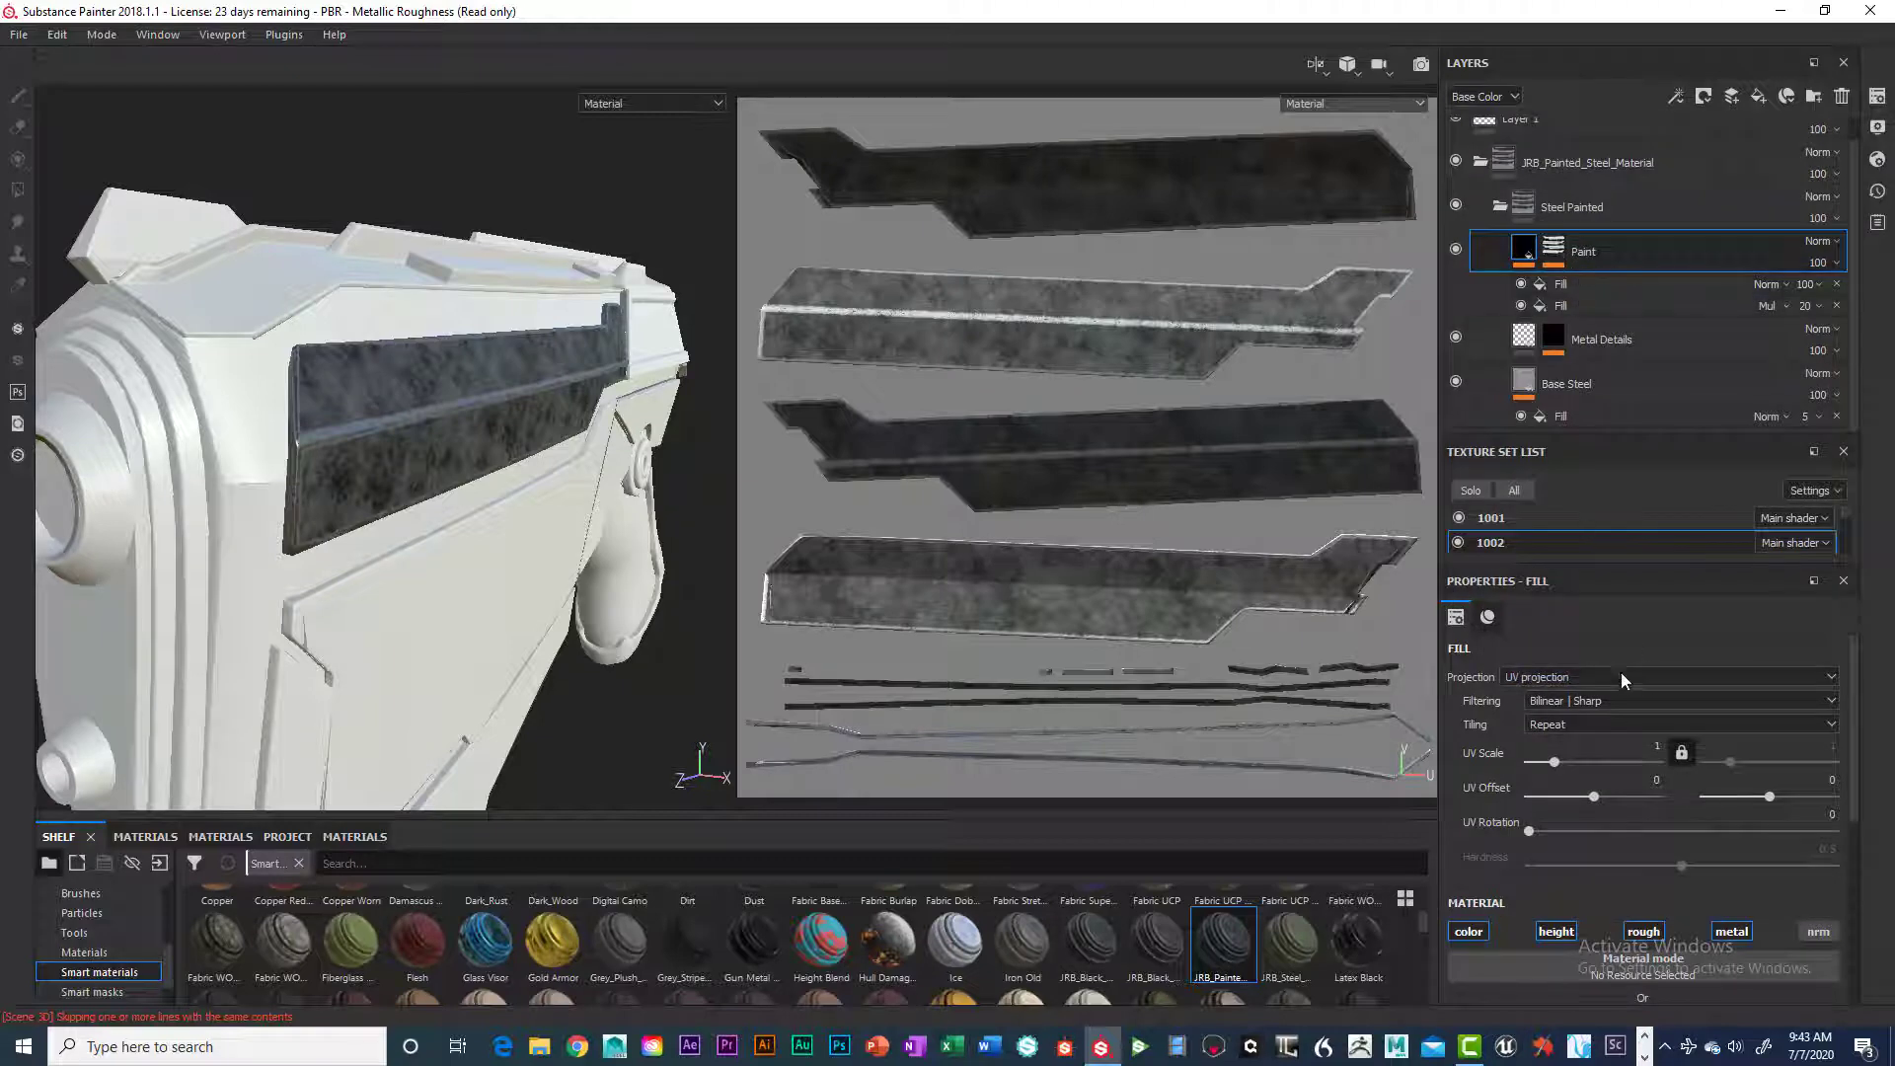
Set the Paint layer's base color in texture set 1002 to a dark blue with hue 0.641 and saturation 0.876
click(1599, 208)
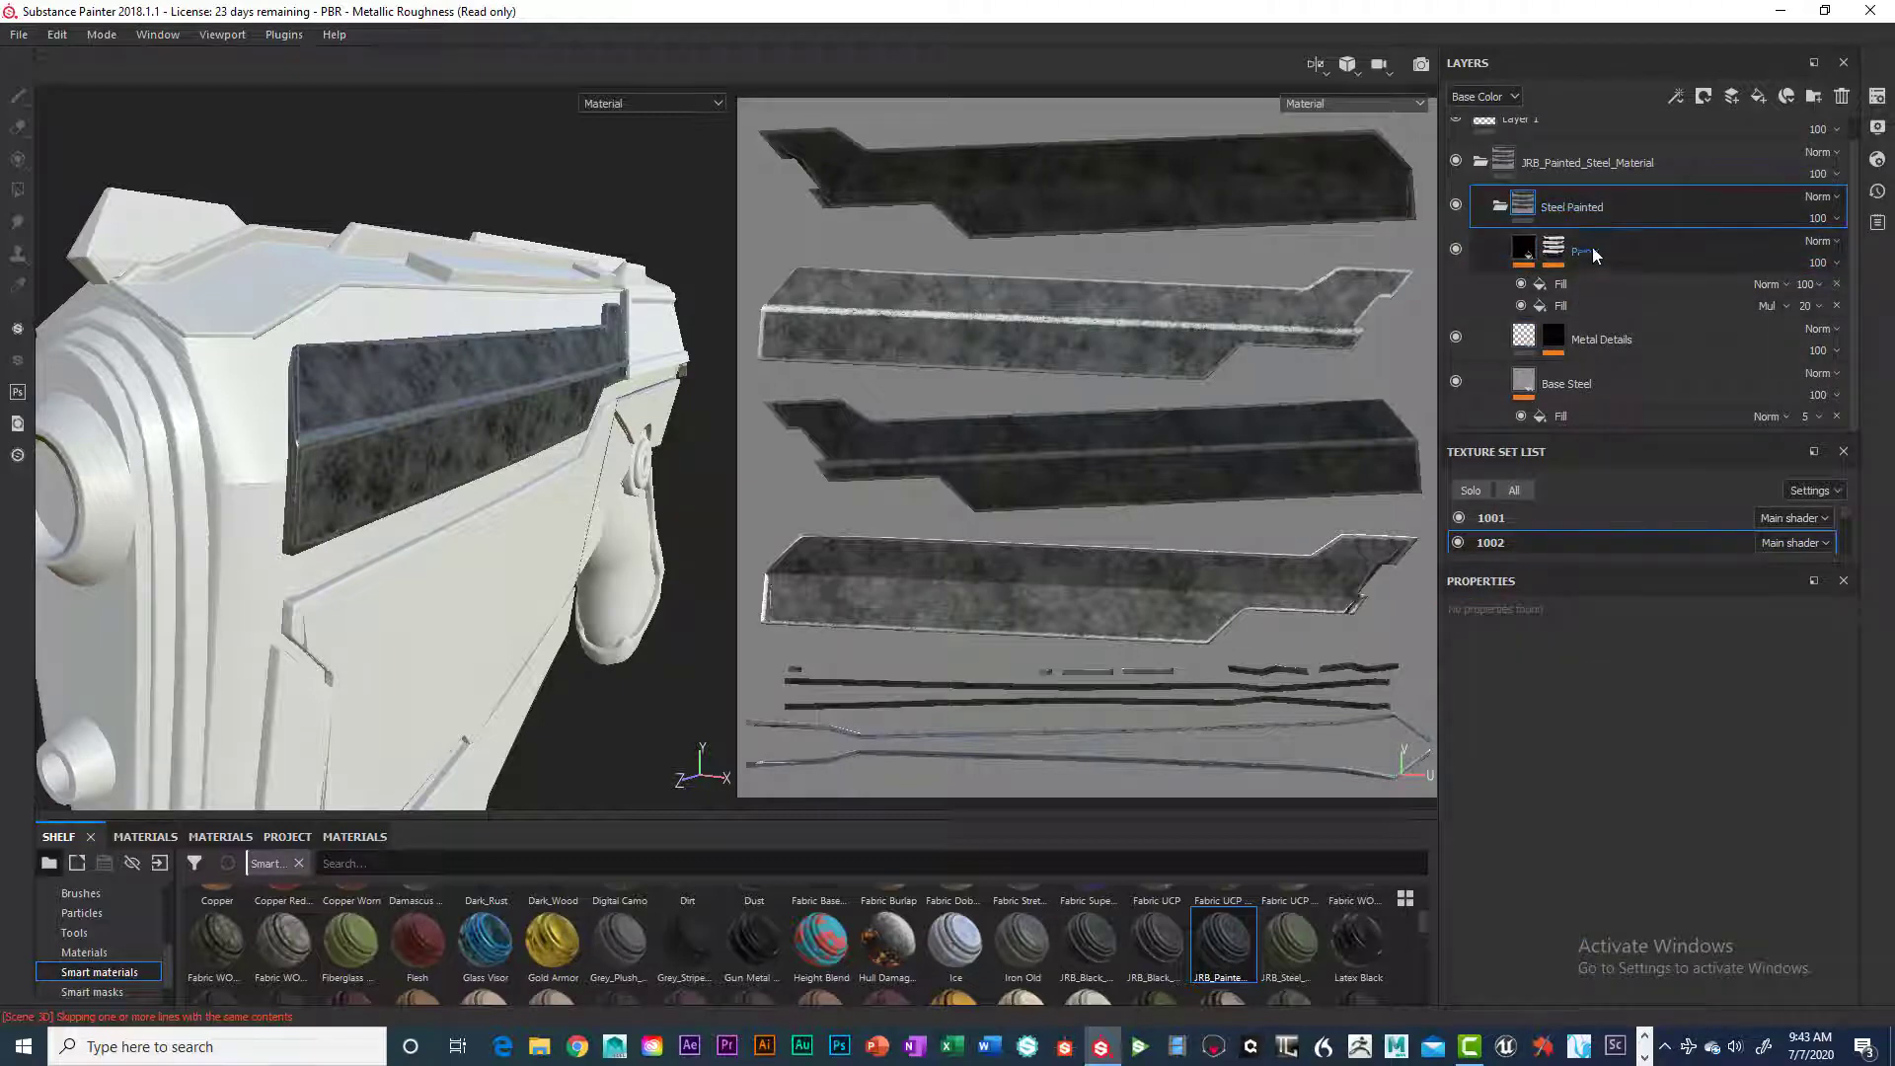
click(1591, 245)
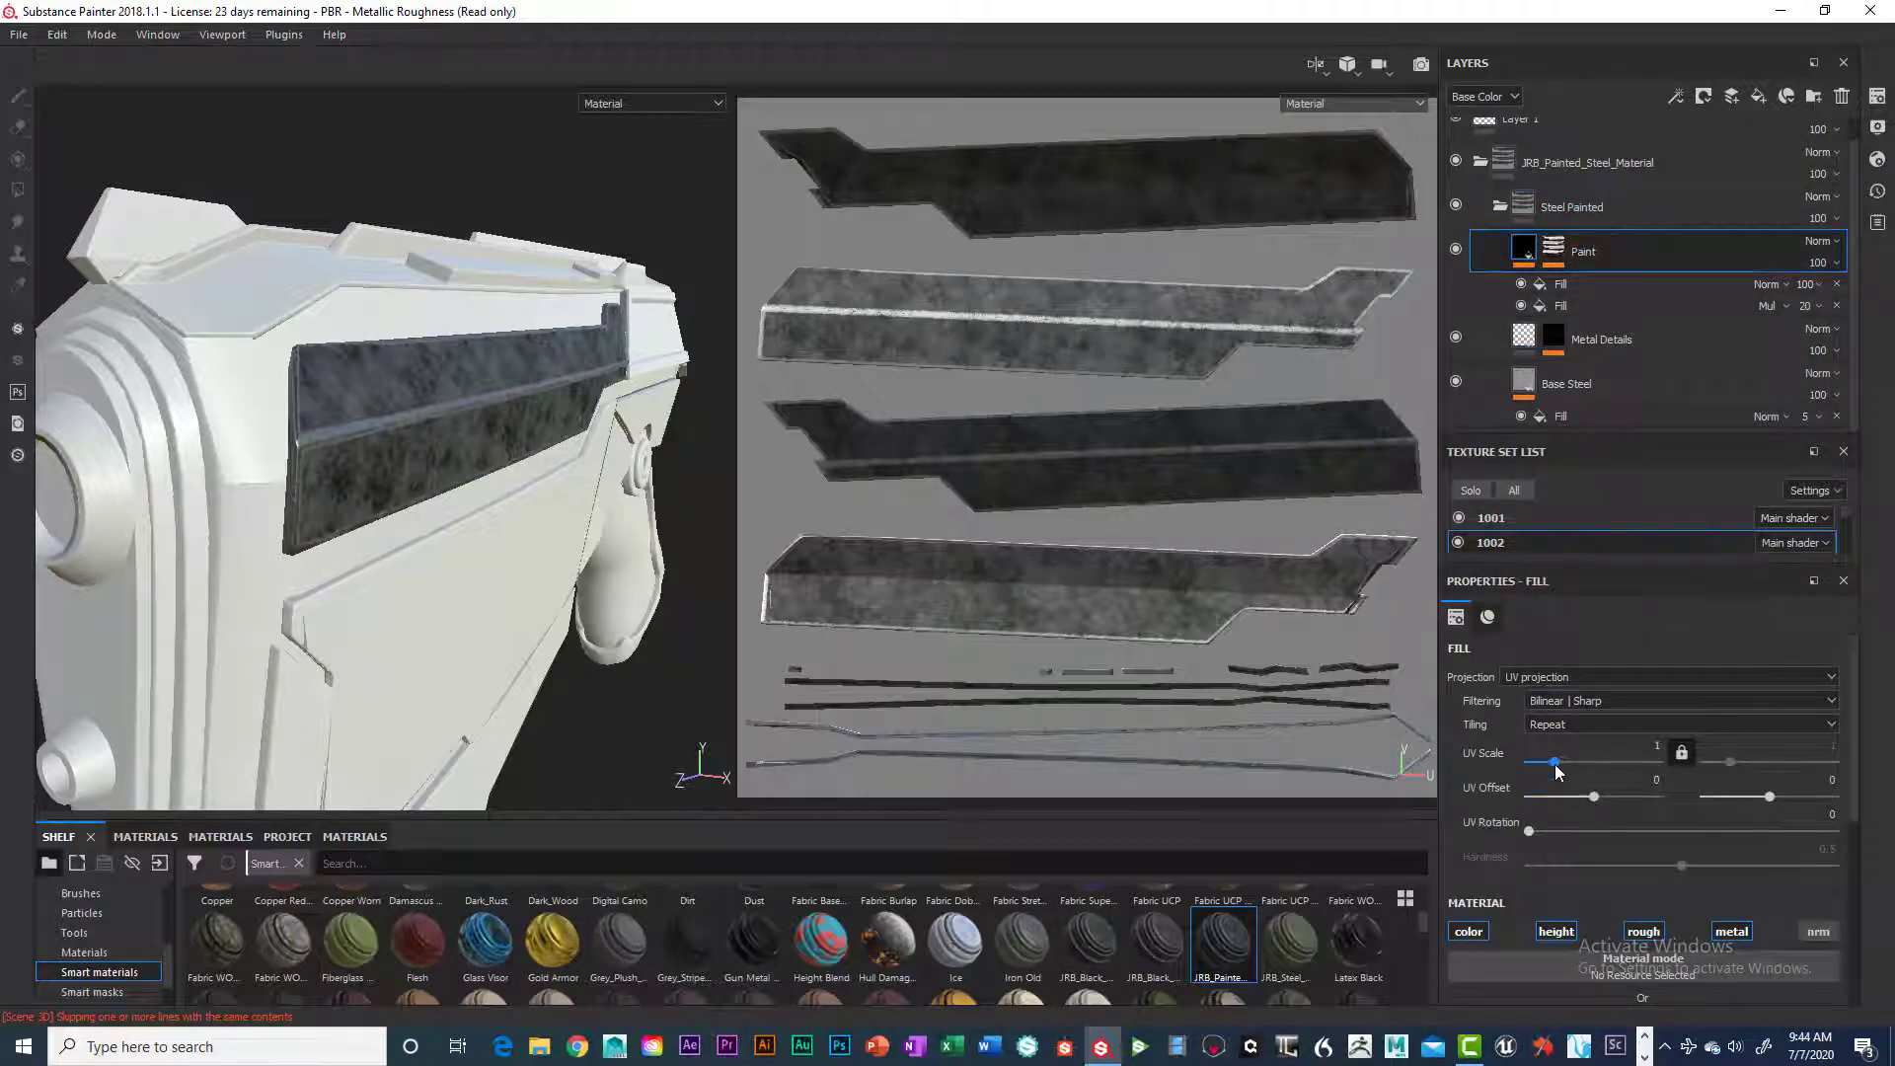
mouse_move(1557, 771)
mouse_down()
mouse_move(1619, 778)
mouse_move(1586, 772)
mouse_up()
scroll(1619, 795, down, 2)
scroll(1619, 794, down, 3)
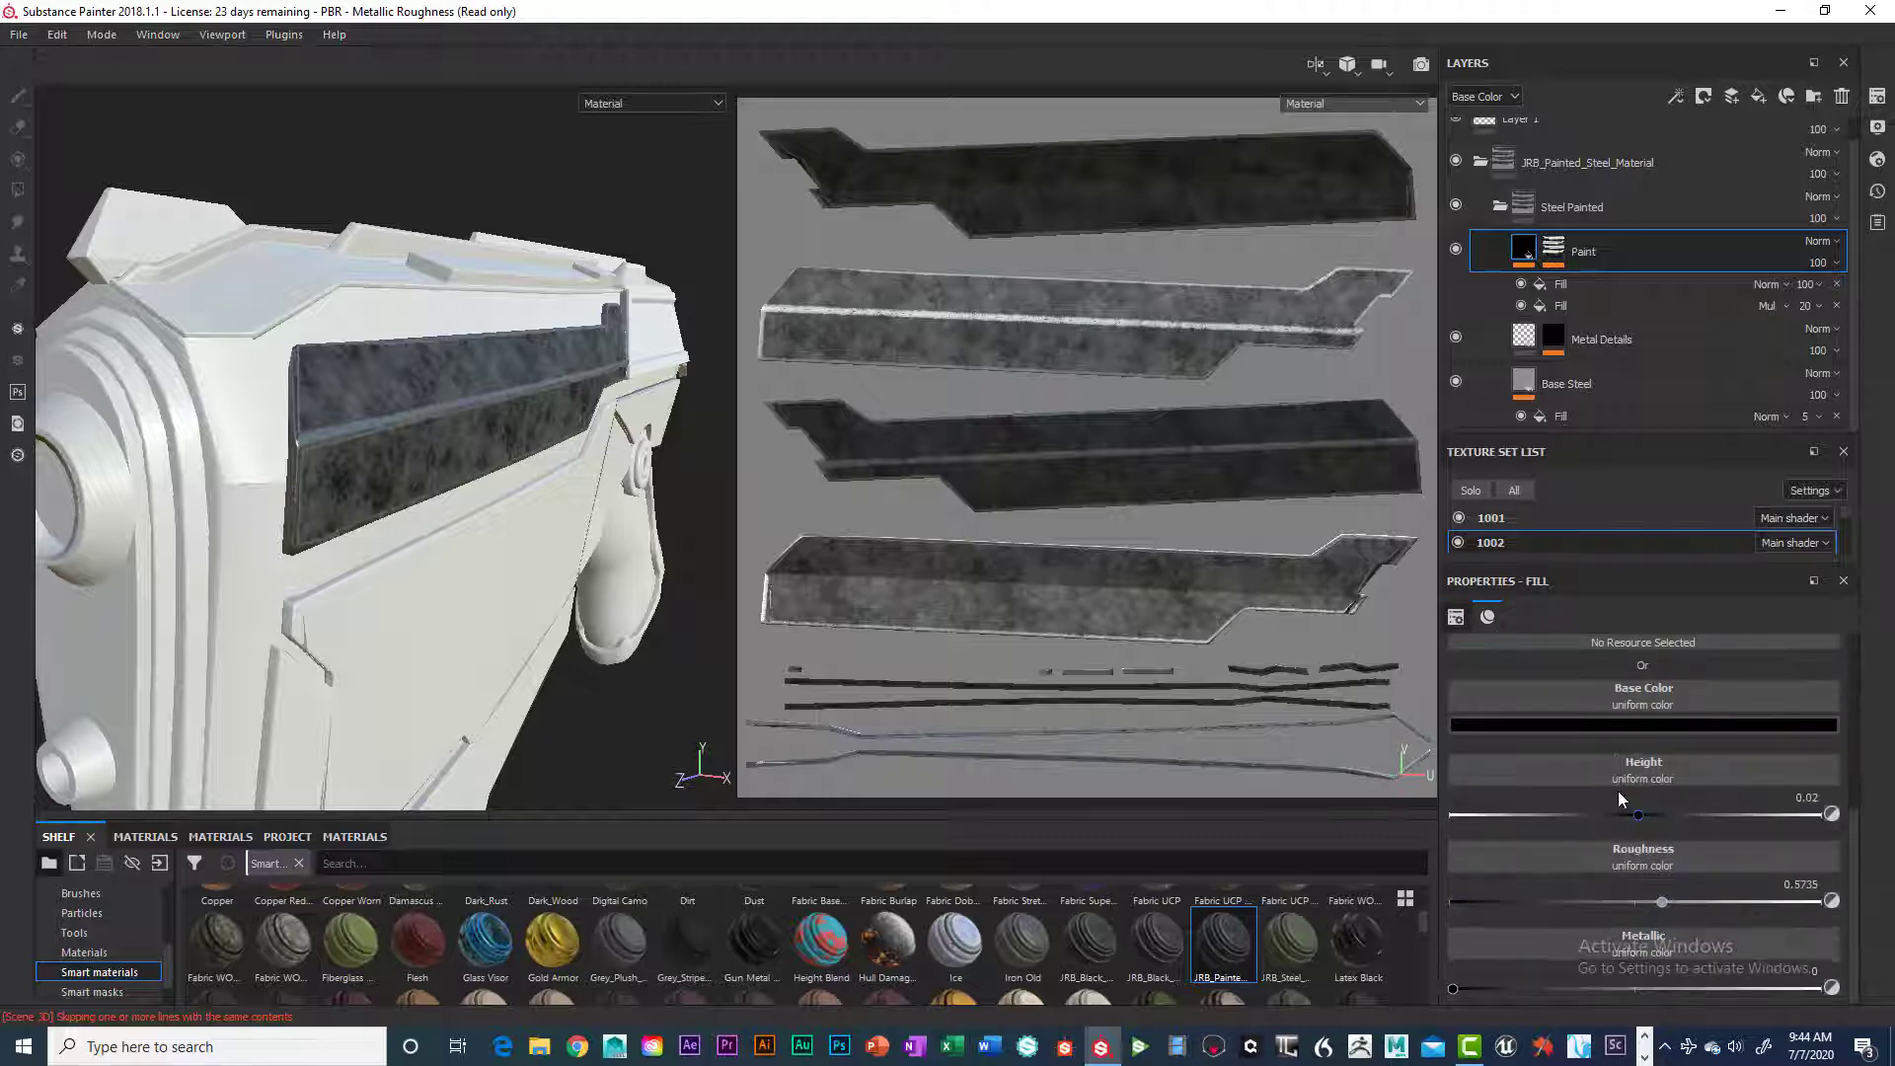
click(1573, 723)
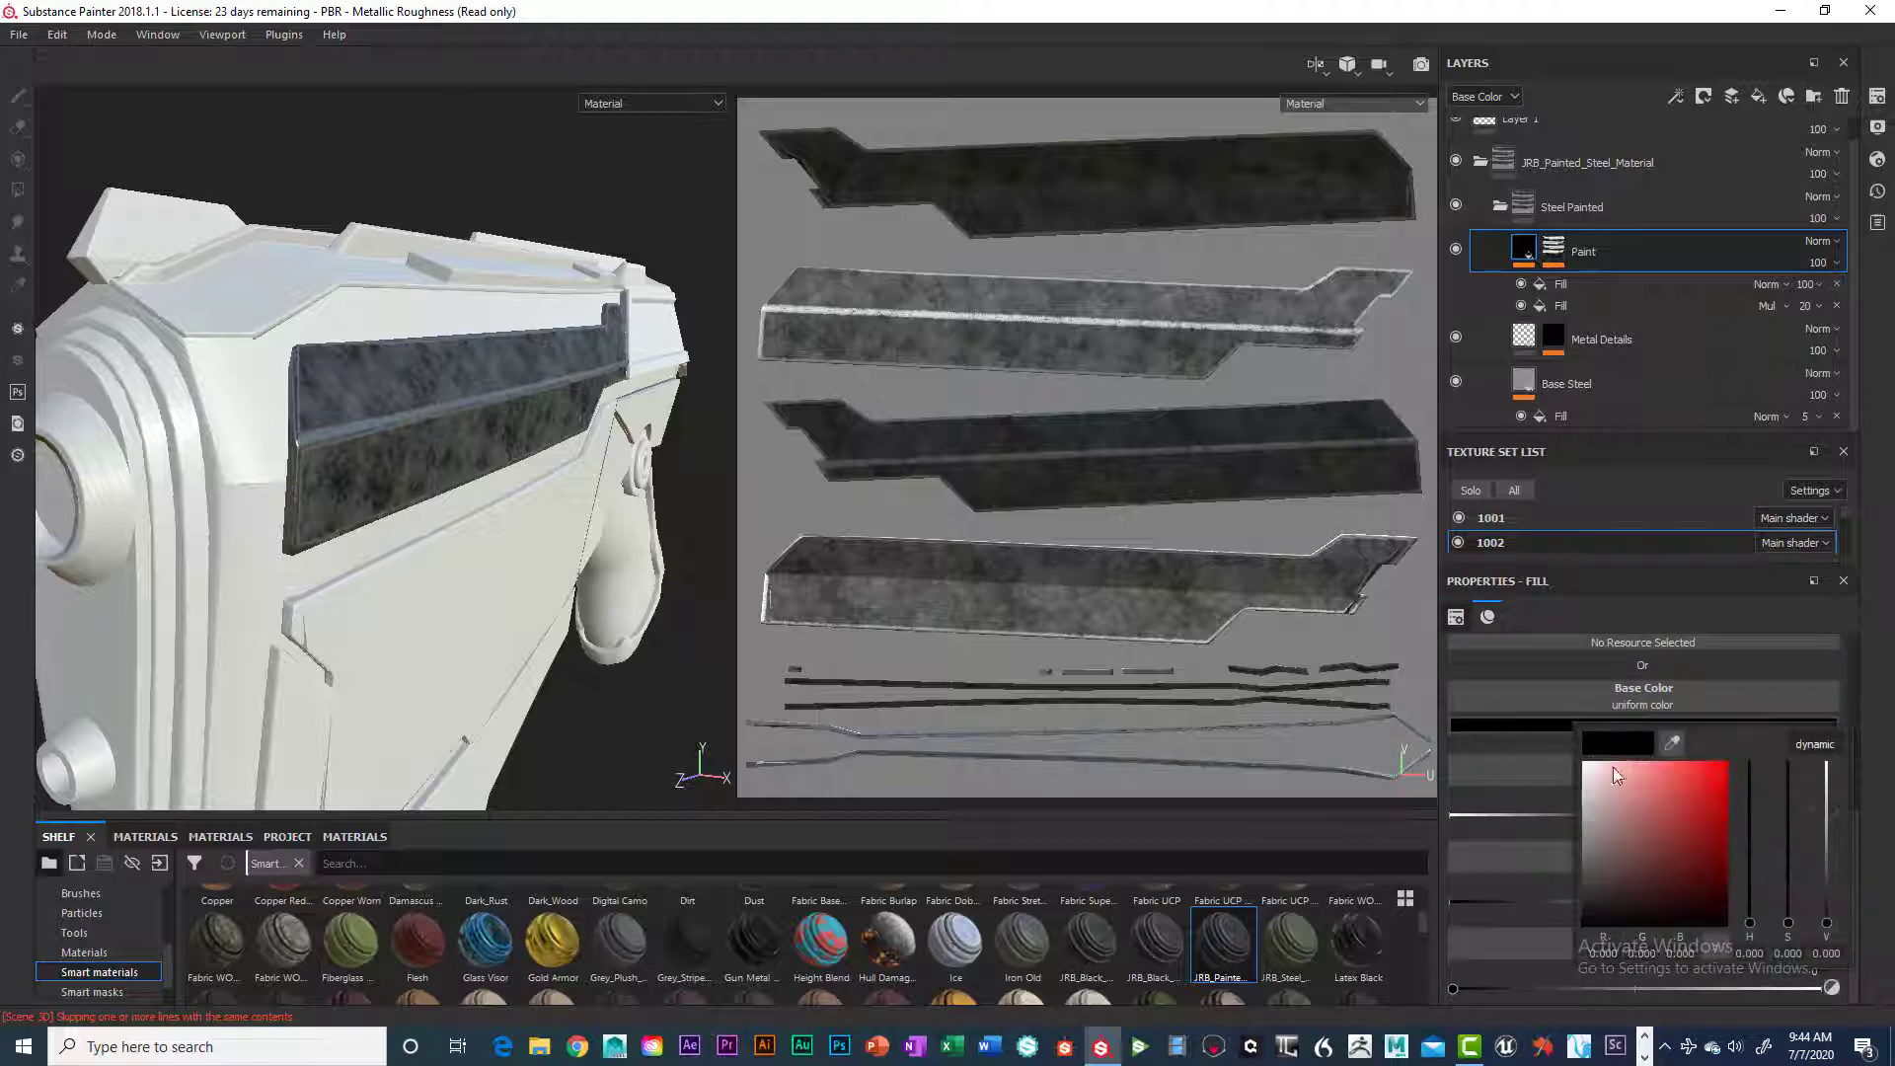
mouse_move(1613, 767)
mouse_down()
mouse_move(1692, 773)
mouse_move(1624, 772)
mouse_move(1678, 862)
mouse_move(1644, 886)
mouse_move(1690, 861)
mouse_move(1672, 880)
mouse_move(1756, 897)
mouse_move(1765, 827)
mouse_move(1830, 892)
mouse_up()
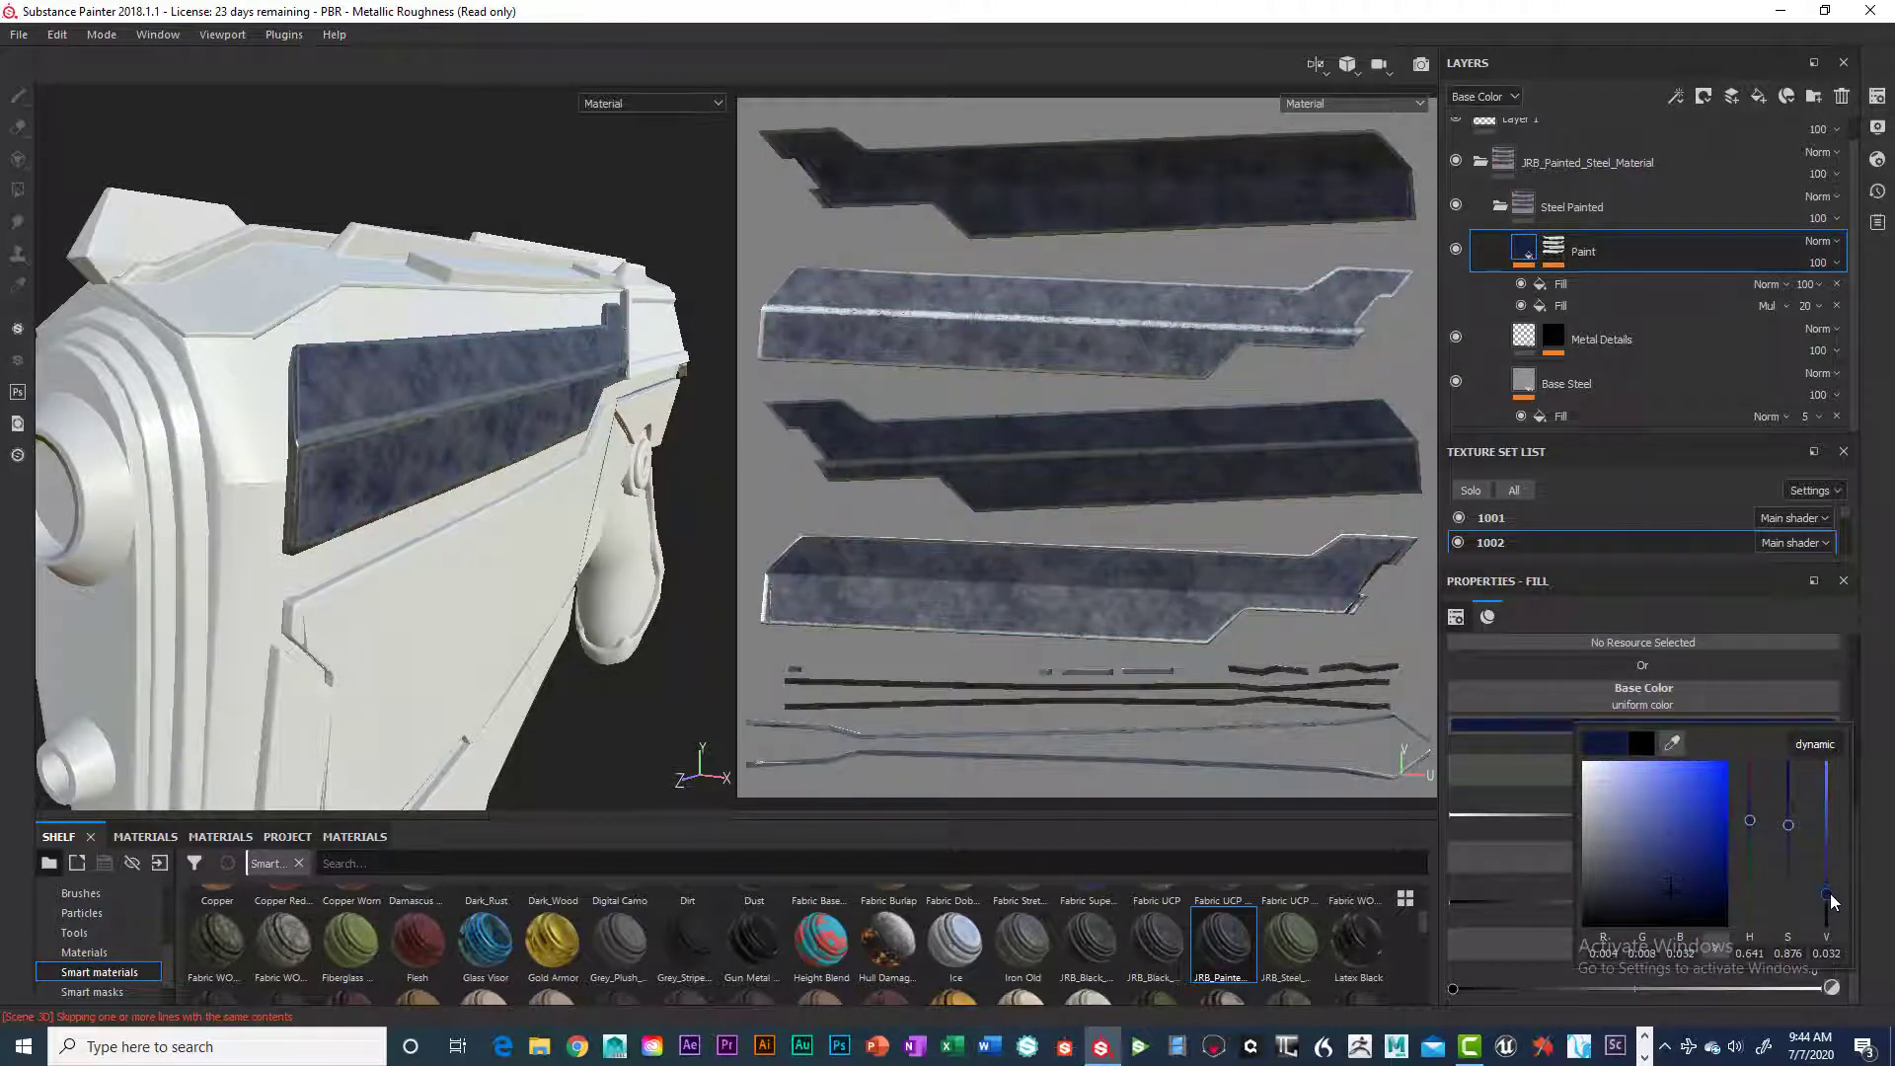
alt+drag(332, 513, 317, 549)
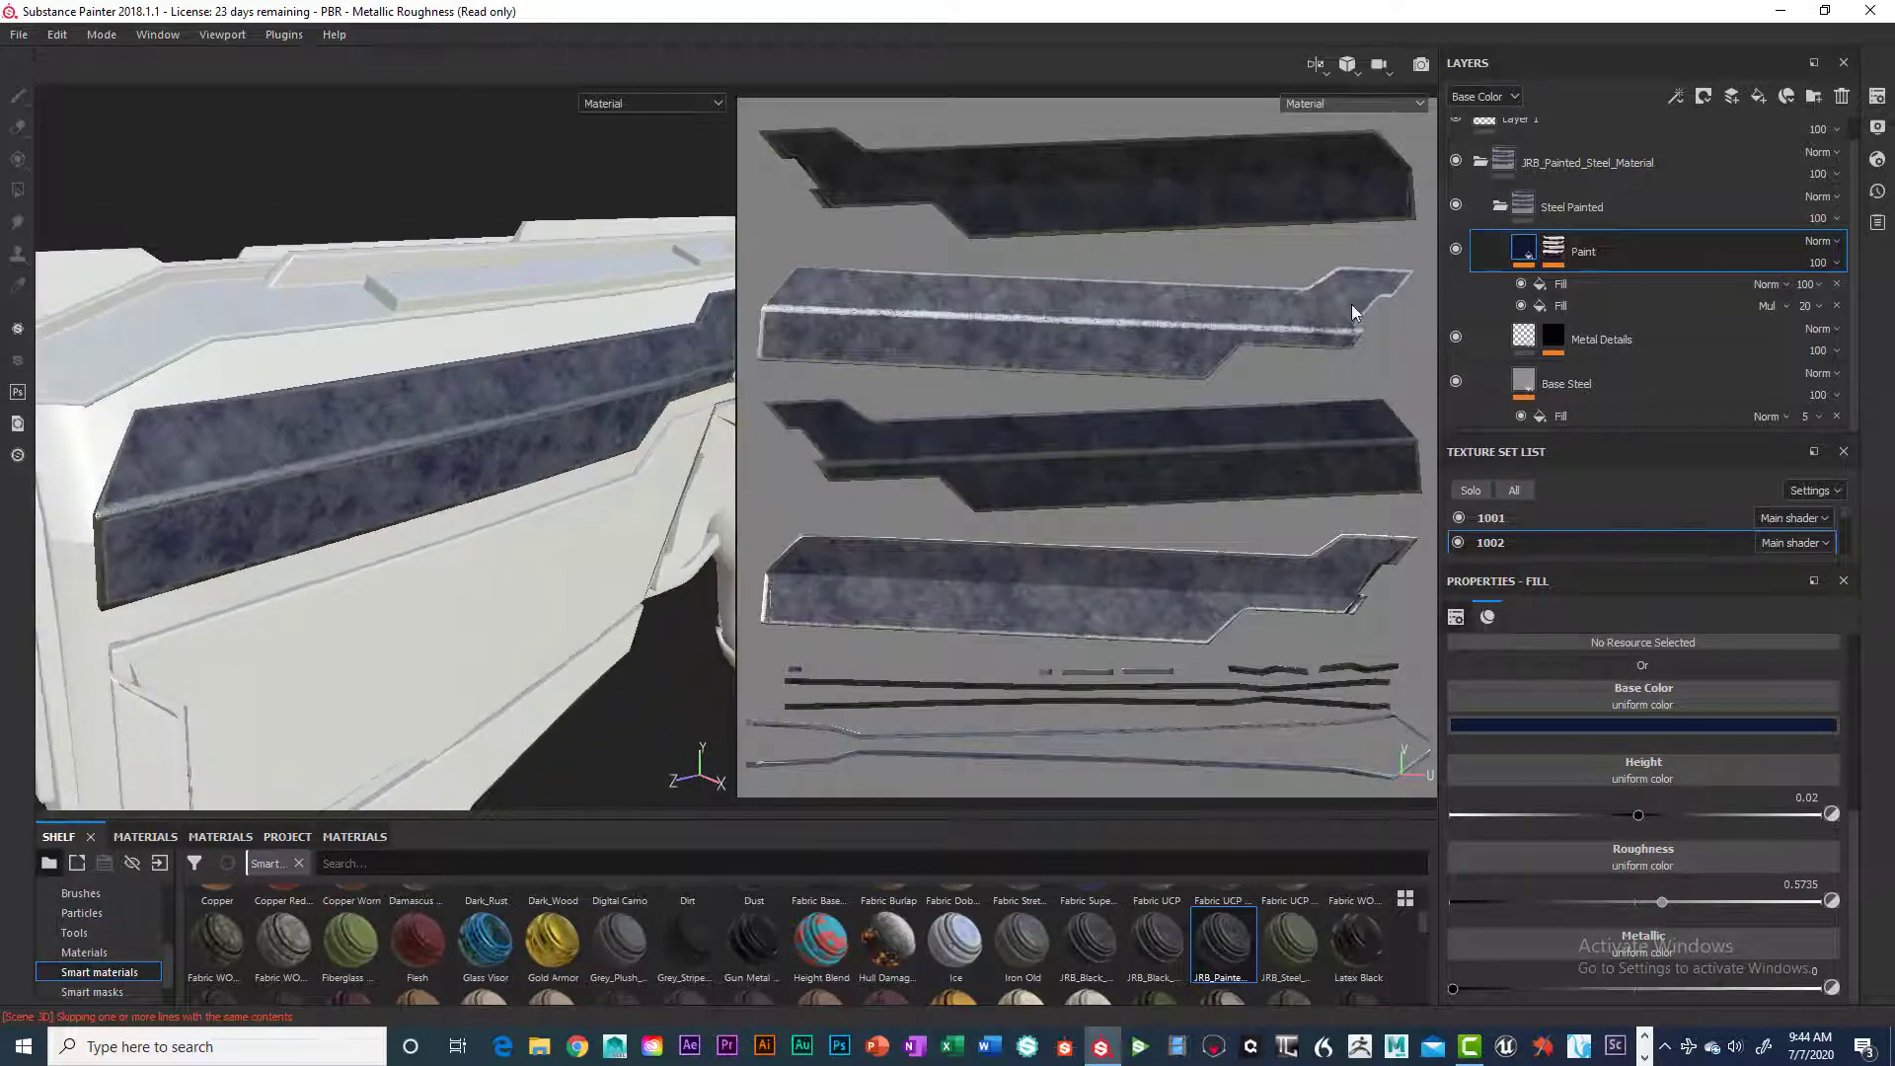
Collapse the Steel Painted folder and rename its parent folder as JRB_Painted_Blue_Steel_Material
click(1499, 205)
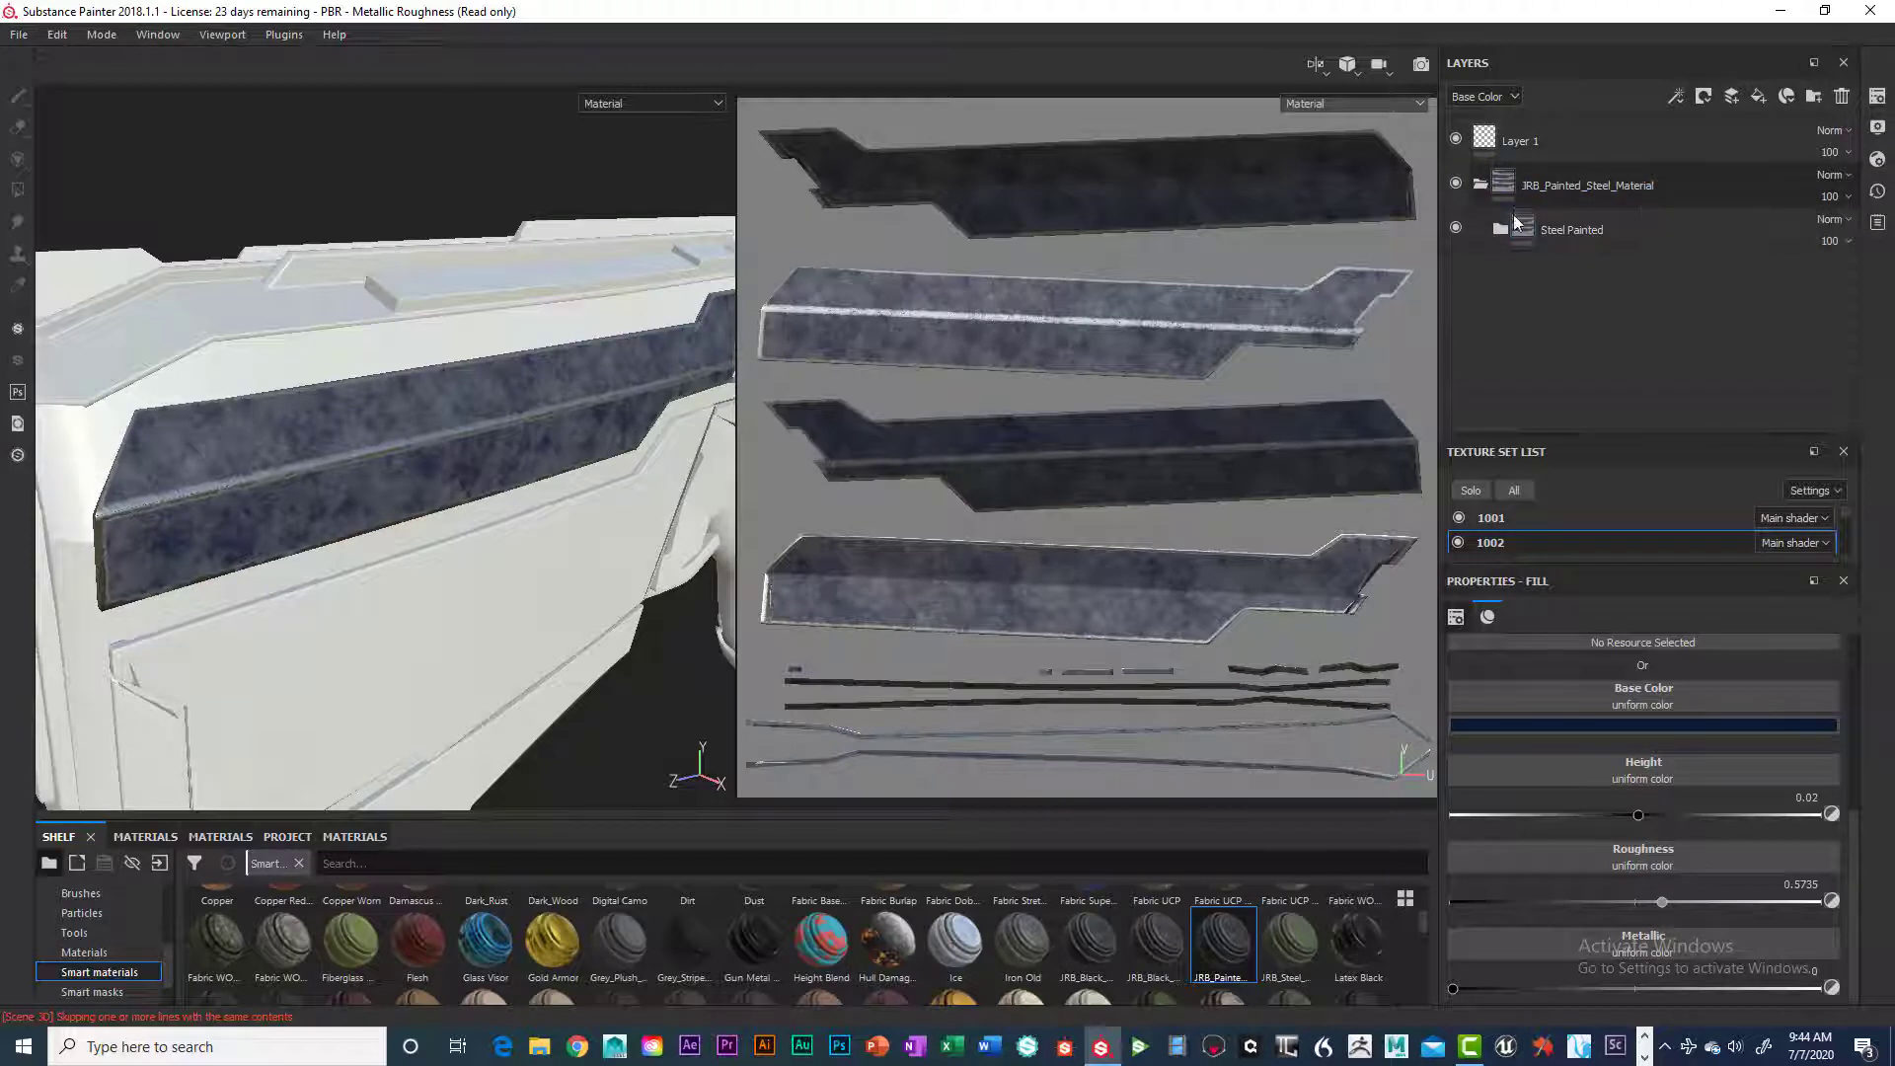
click(1589, 188)
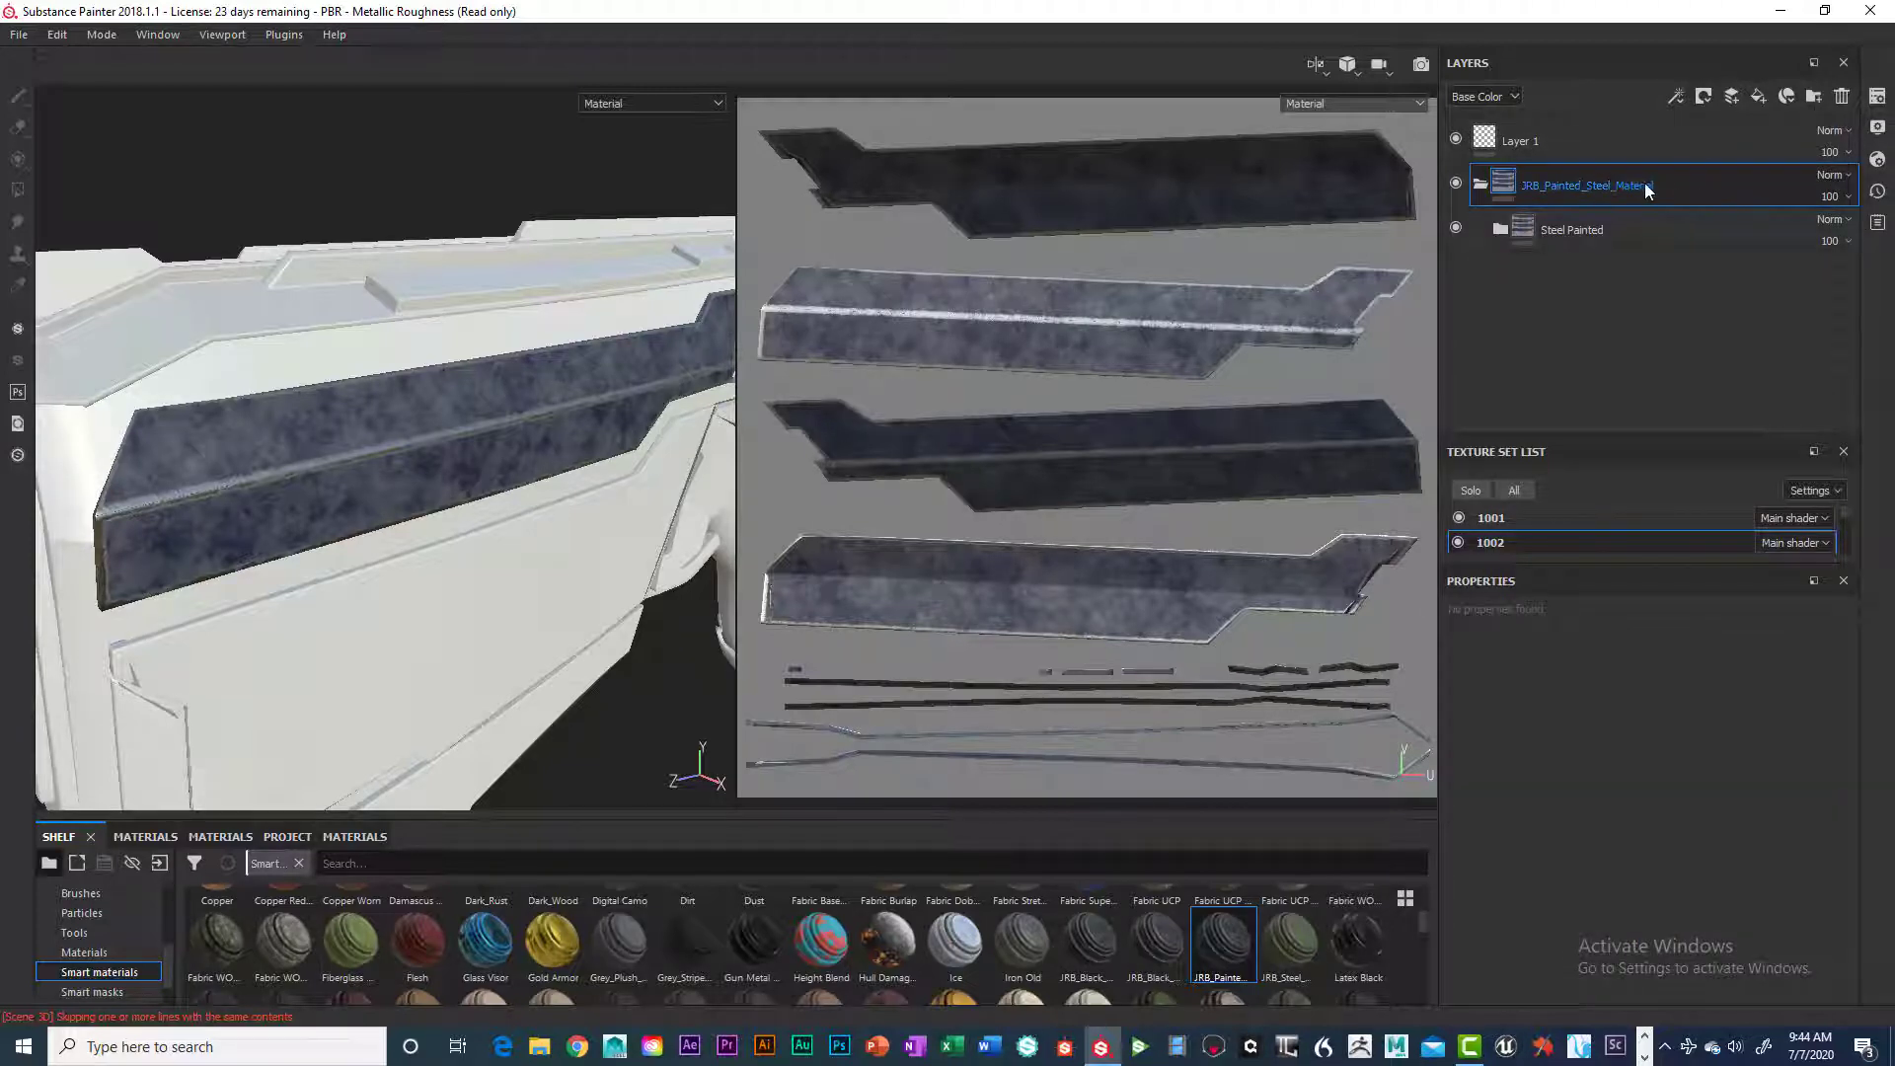
double_click(1577, 188)
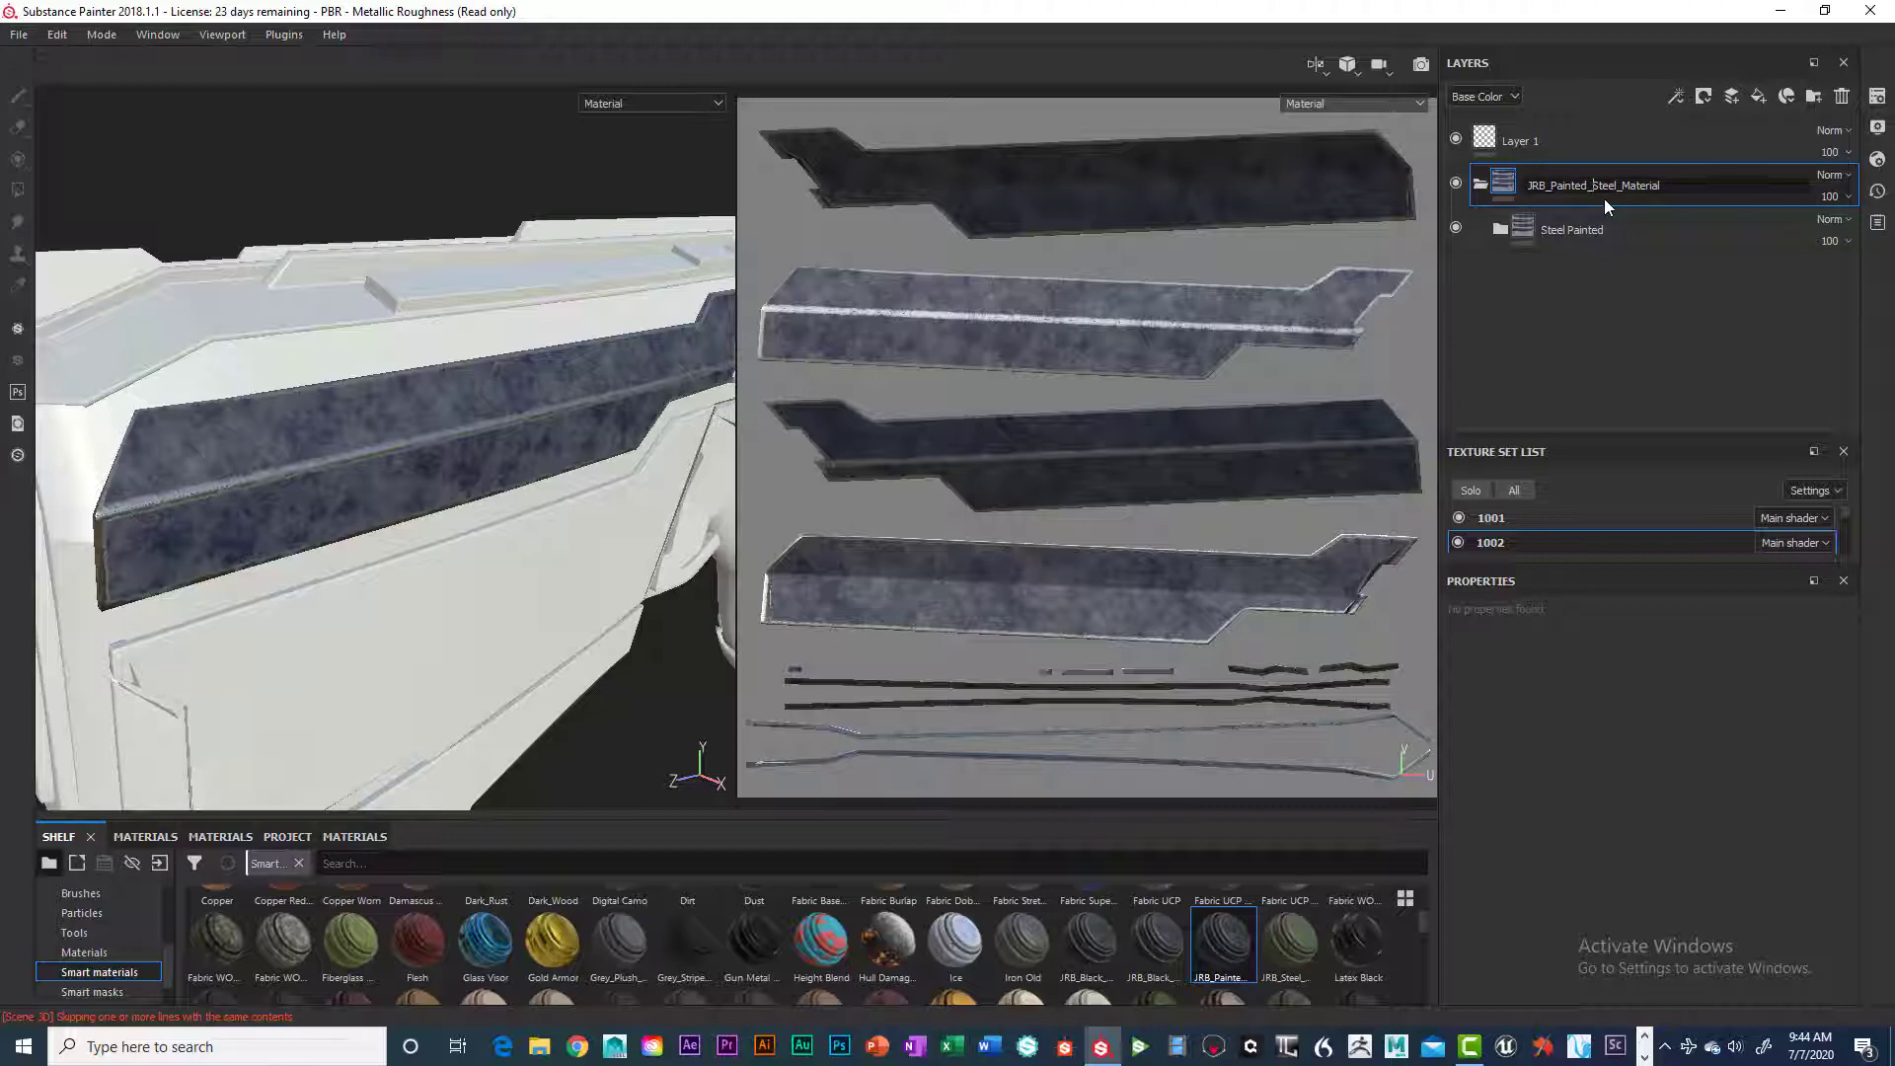
text(Blue_)
key(Return)
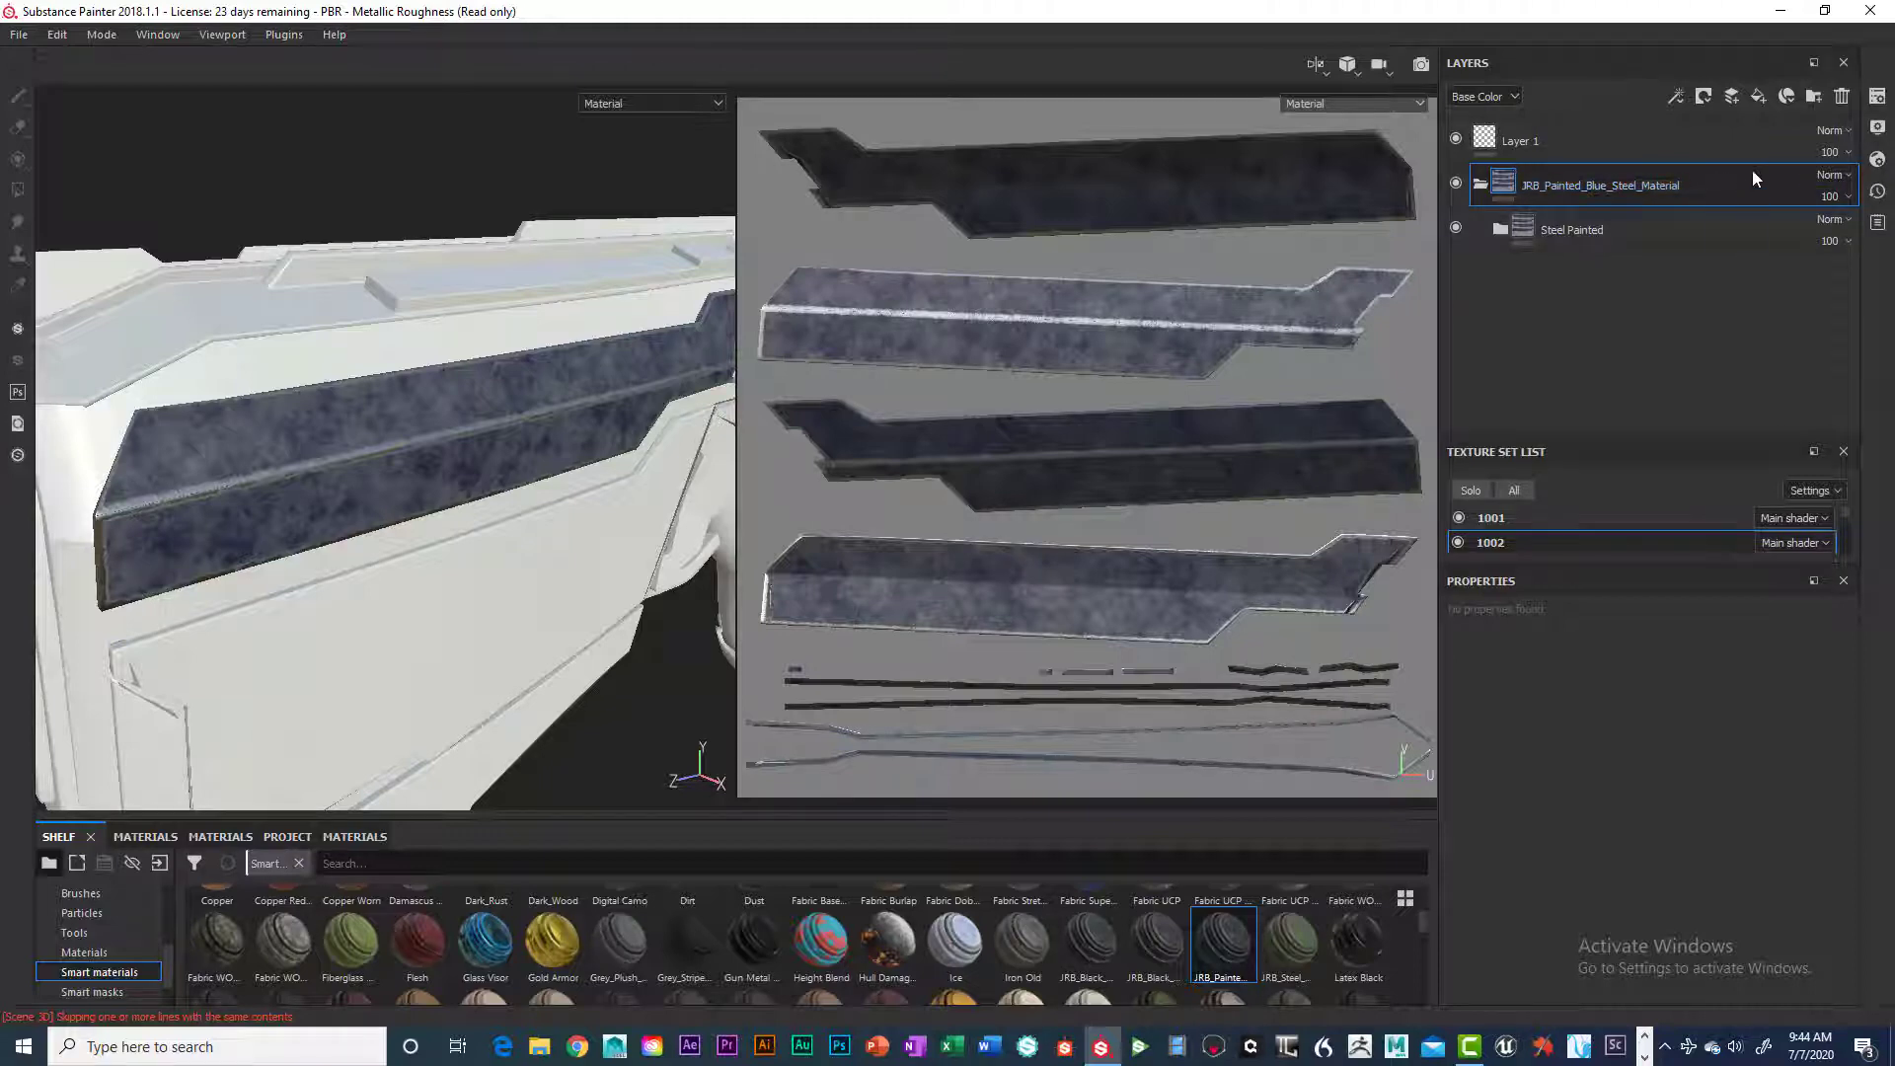
Create a smart material from the JRB_Painted_Blue_Steel_Material folder and preview it in the shelf
right_click(1753, 178)
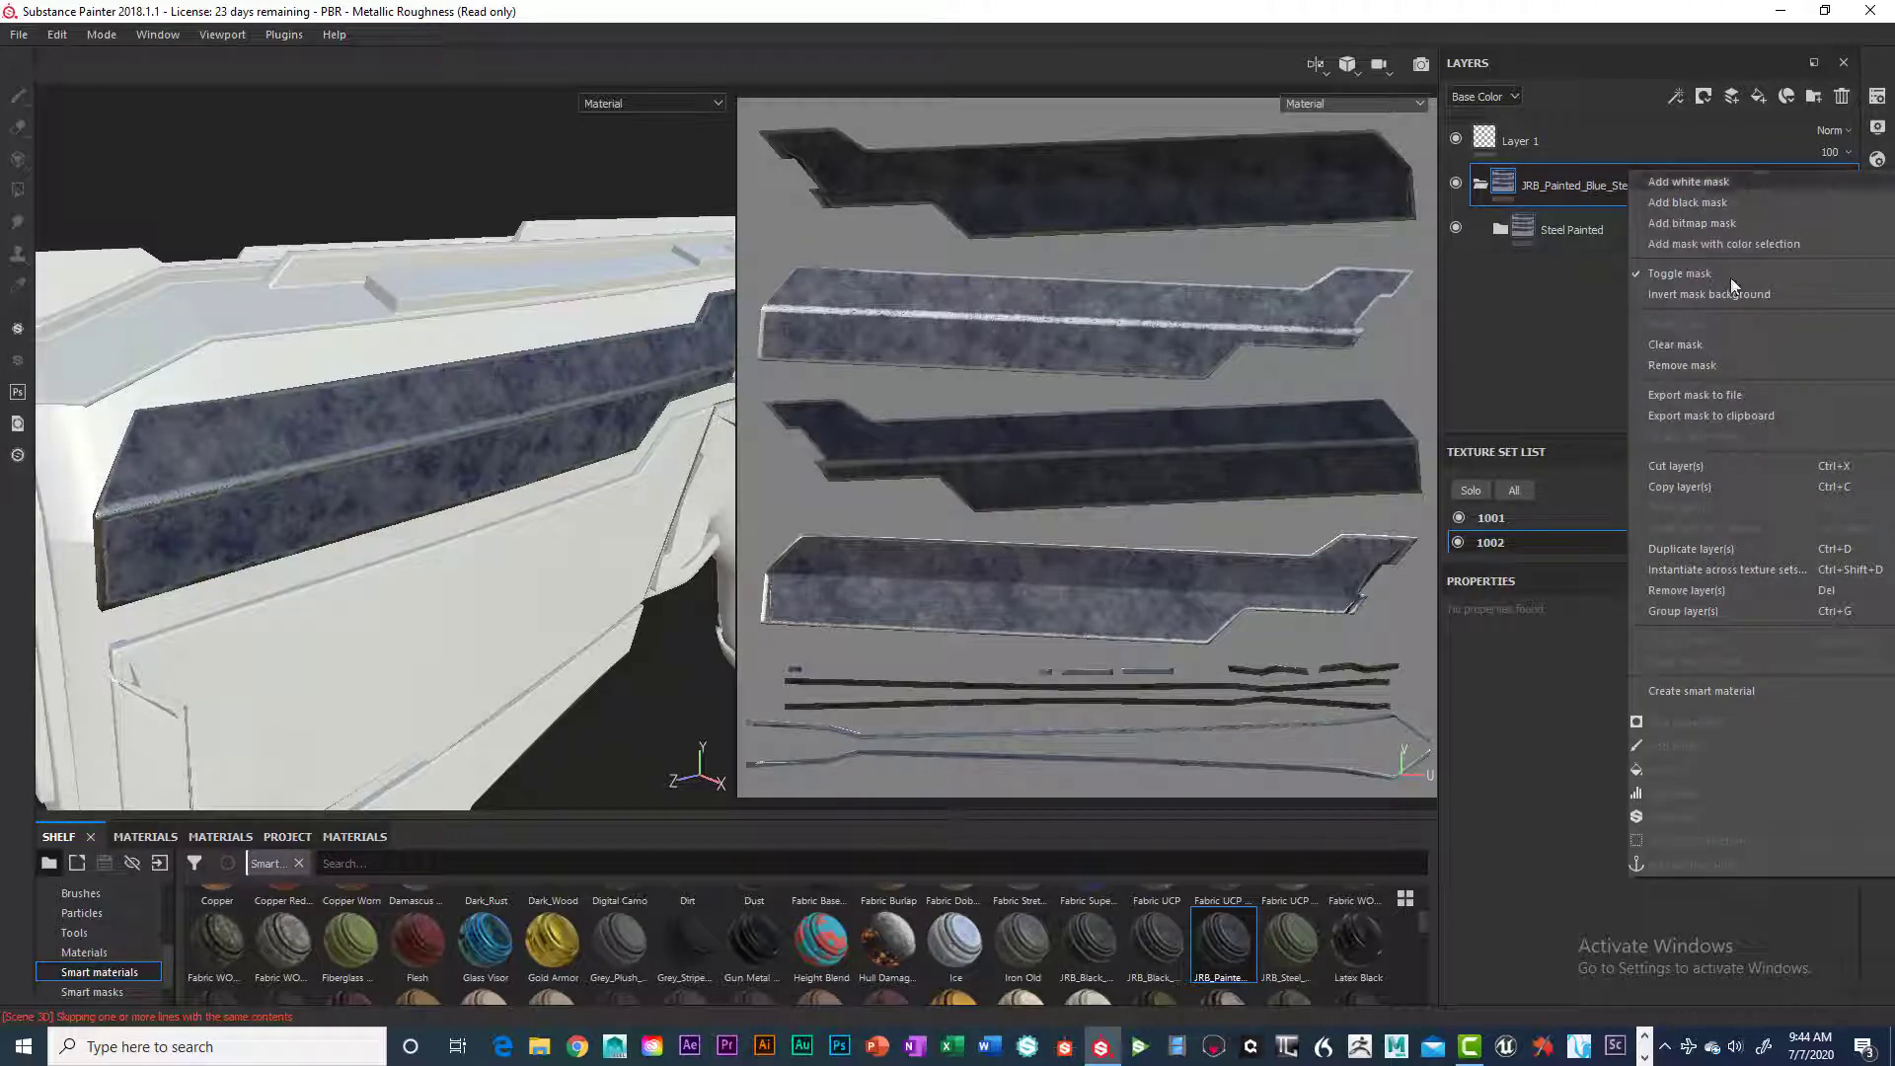
click(1705, 690)
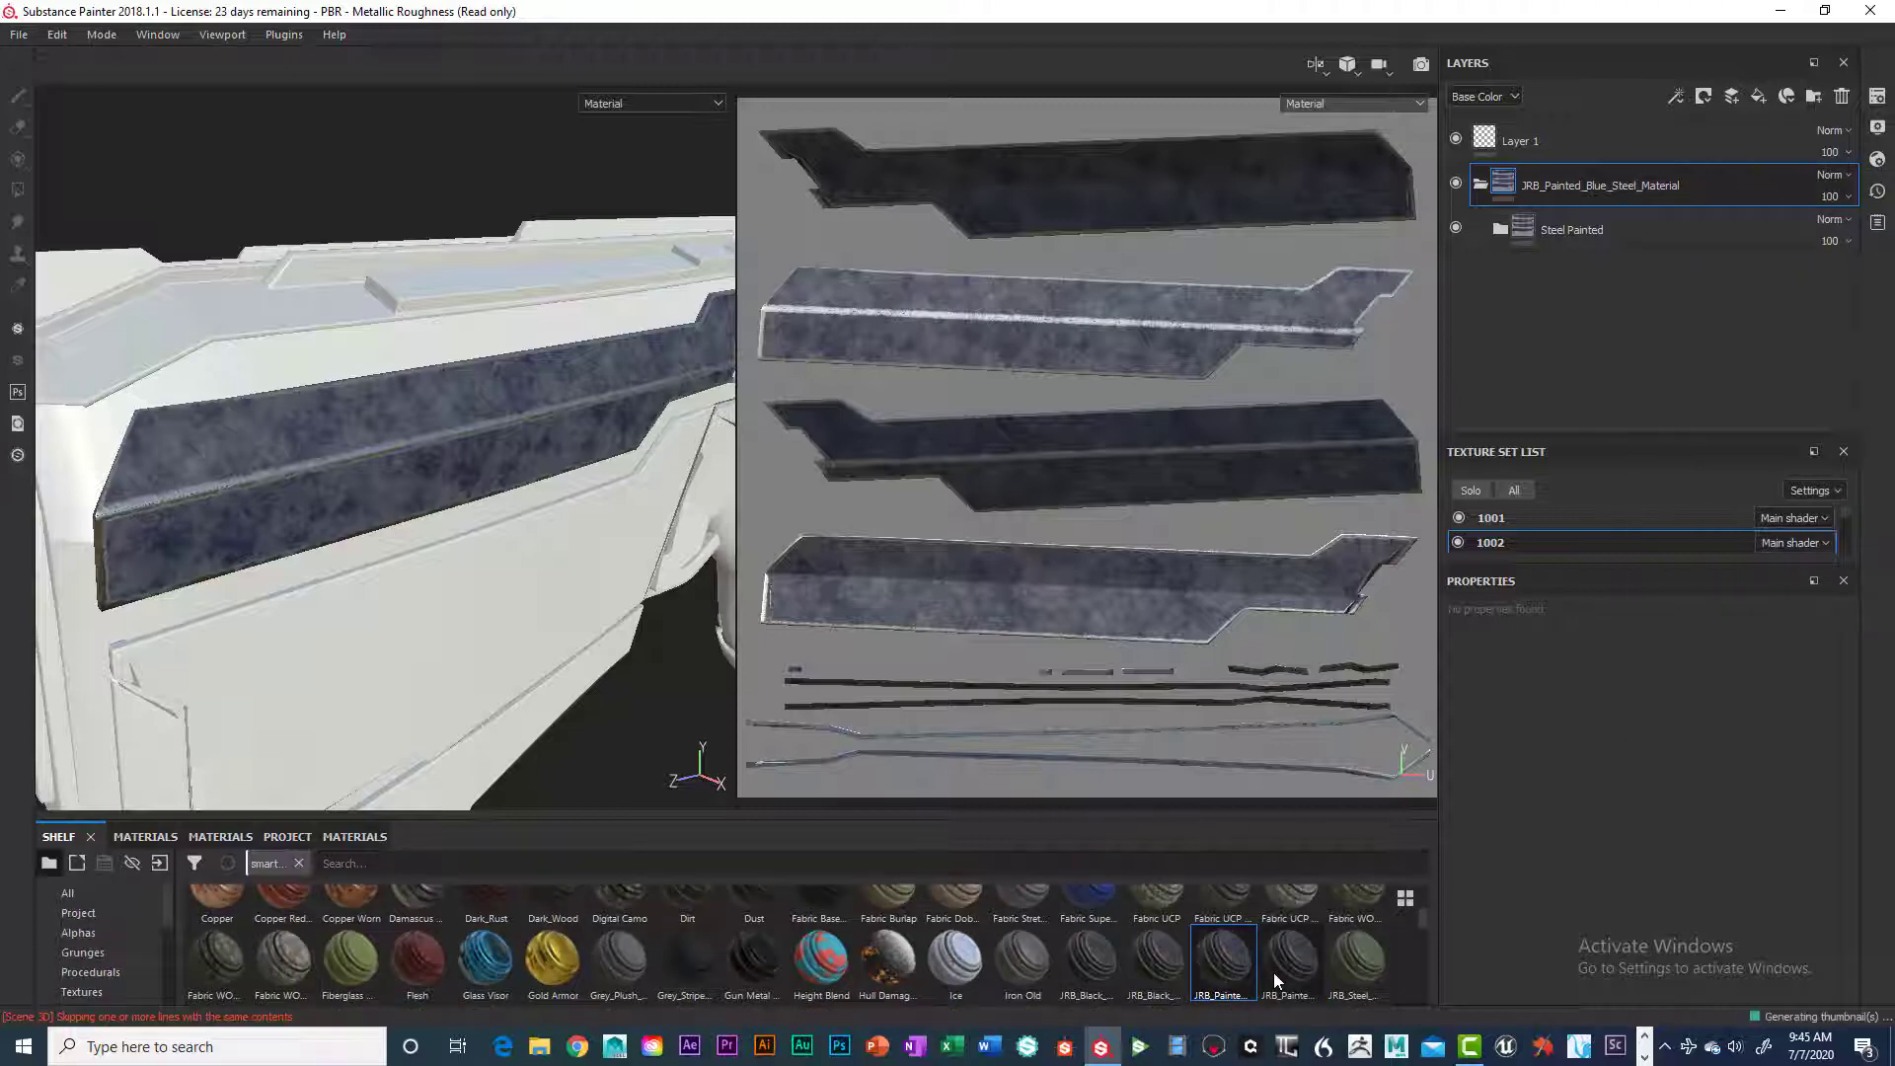
mouse_move(1231, 968)
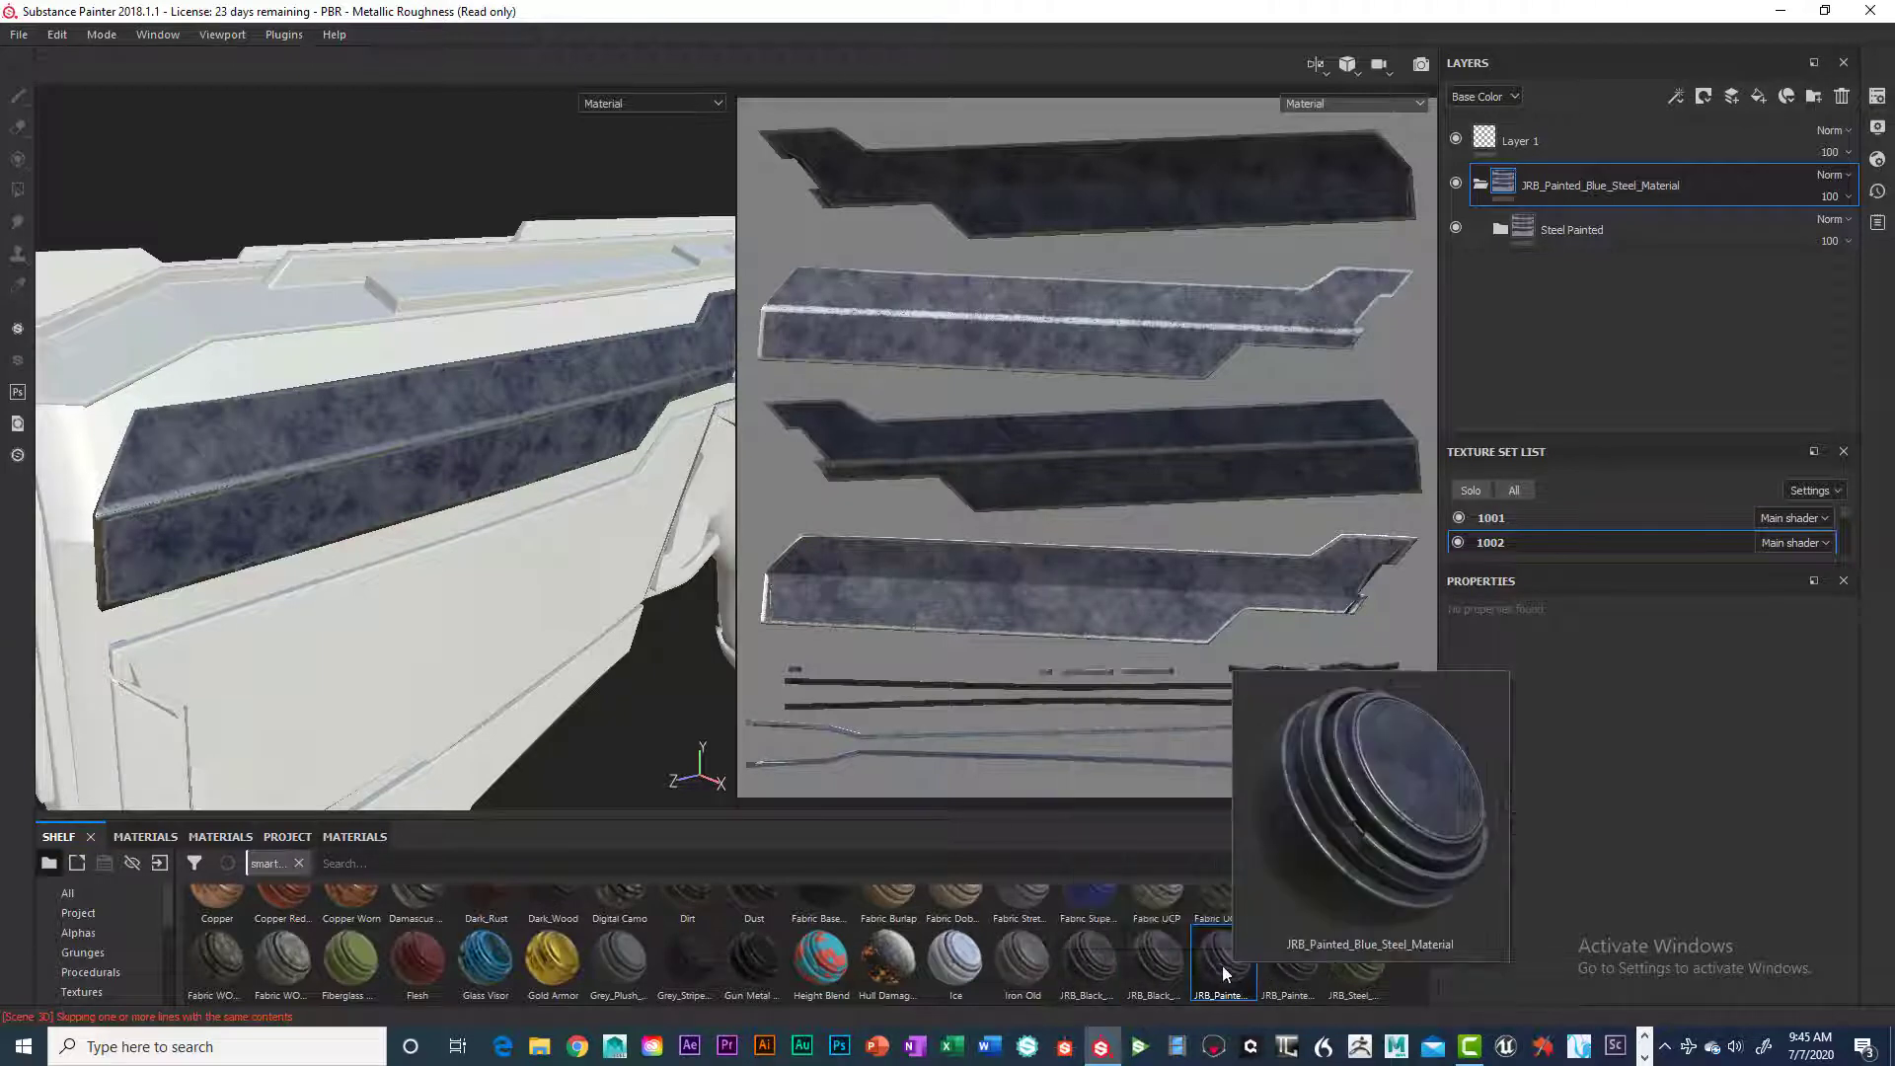
mouse_move(1023, 961)
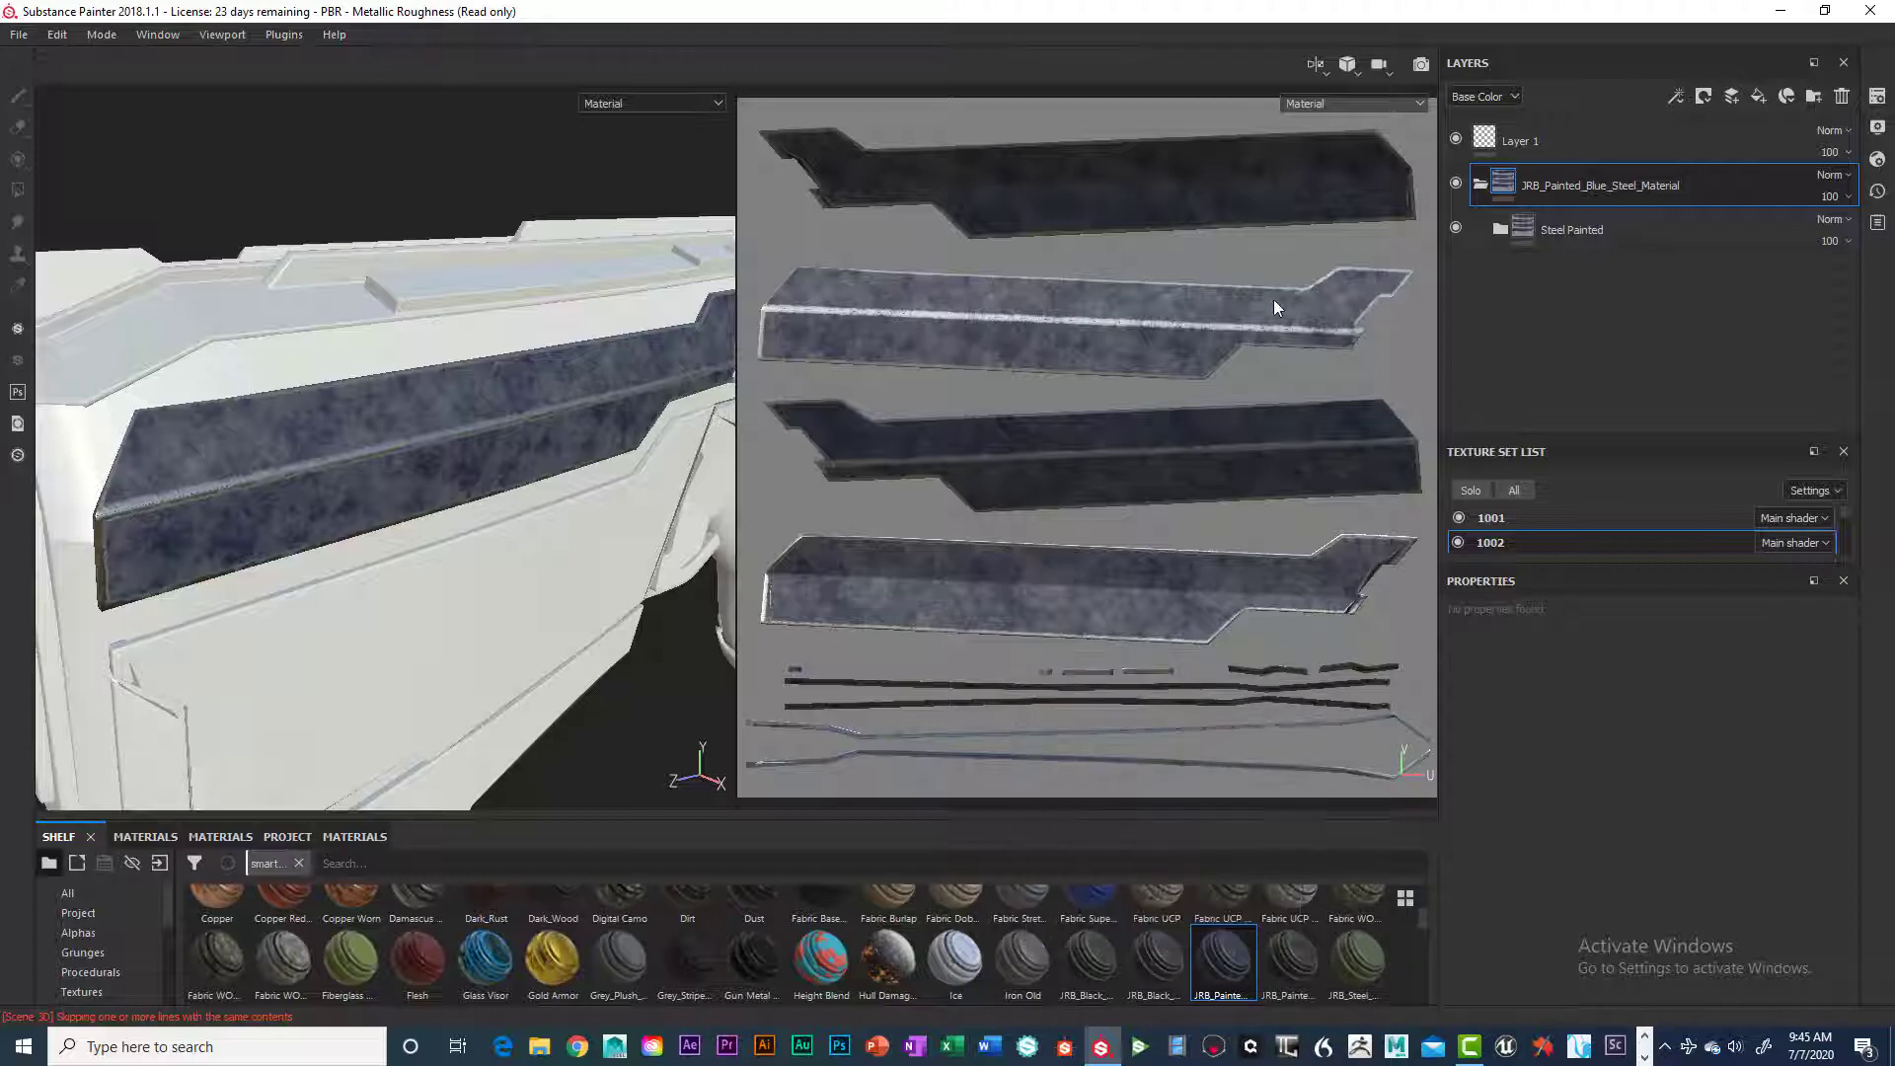
Apply the JRB_Painted_Blue_Steel_Material smart material to texture set 1003, above Layer 1
scroll(347, 476, down, 5)
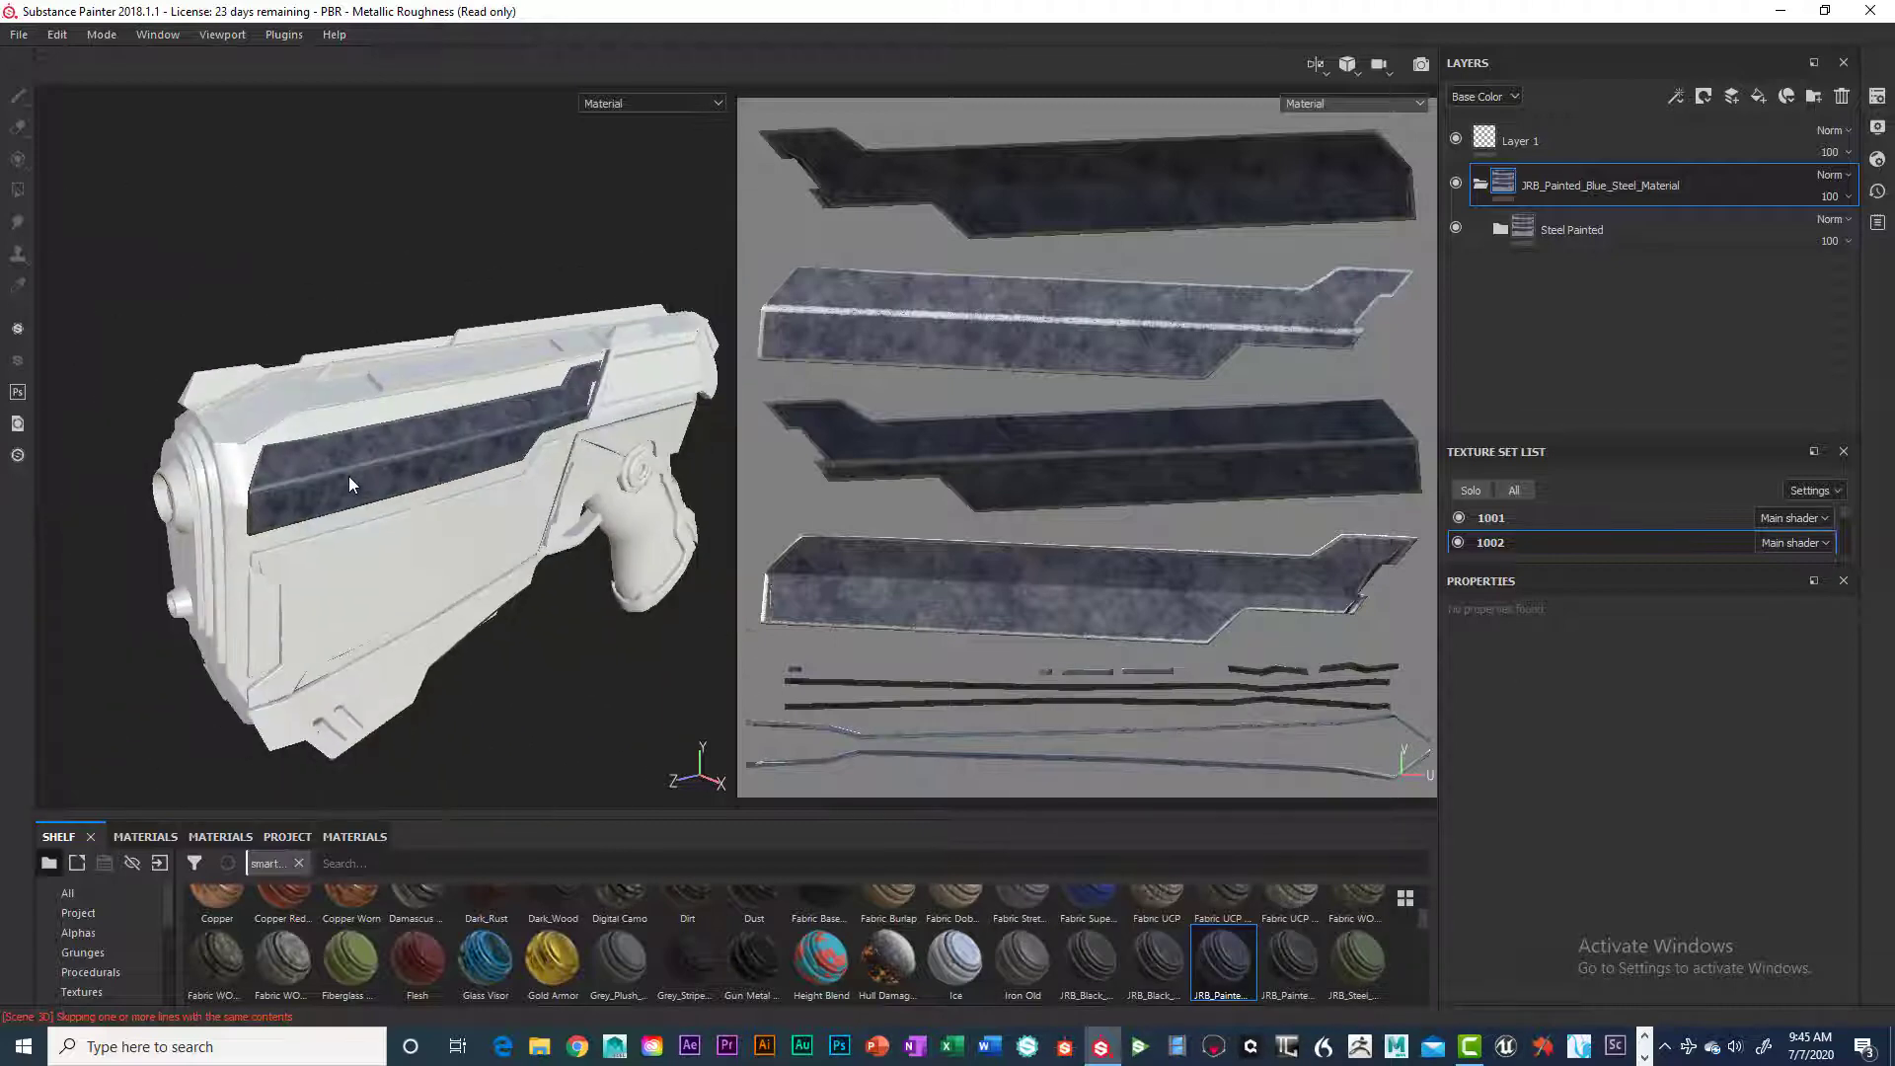
alt+drag(348, 476, 652, 472)
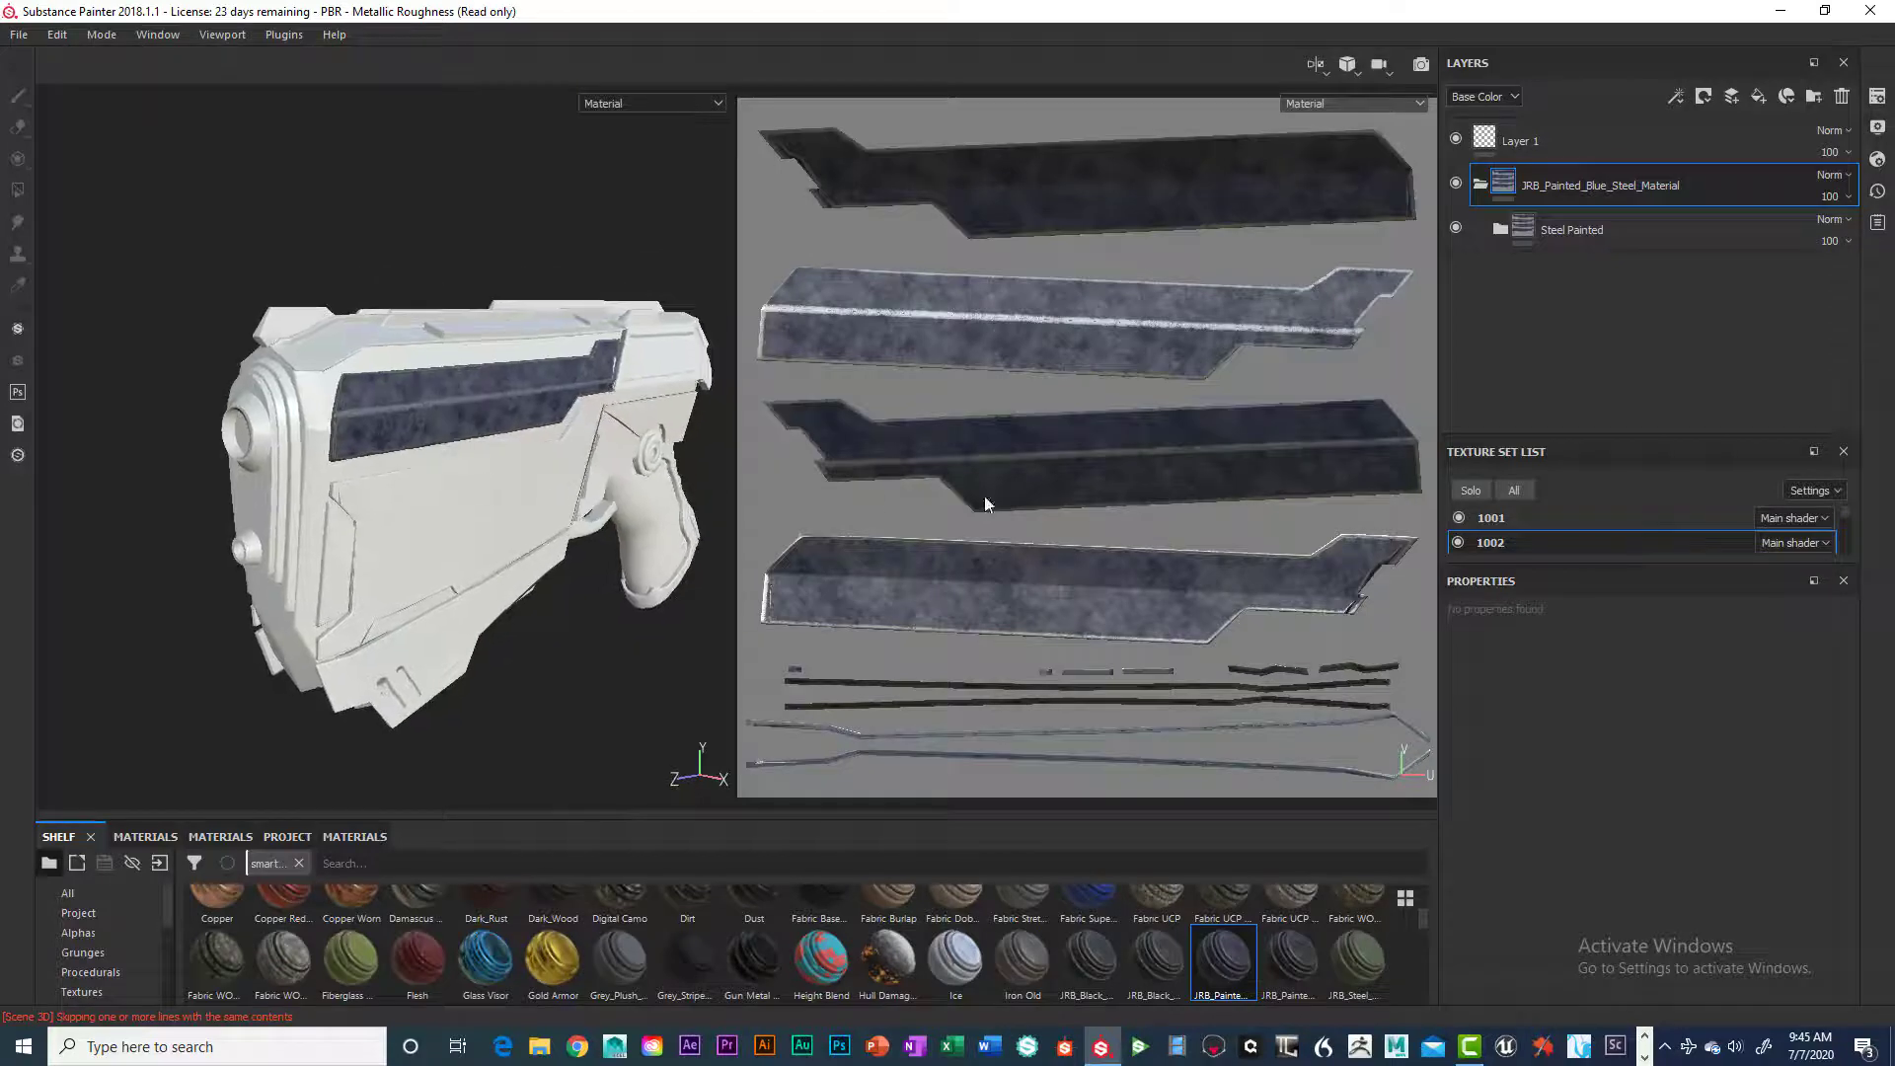
scroll(1612, 523, down, 2)
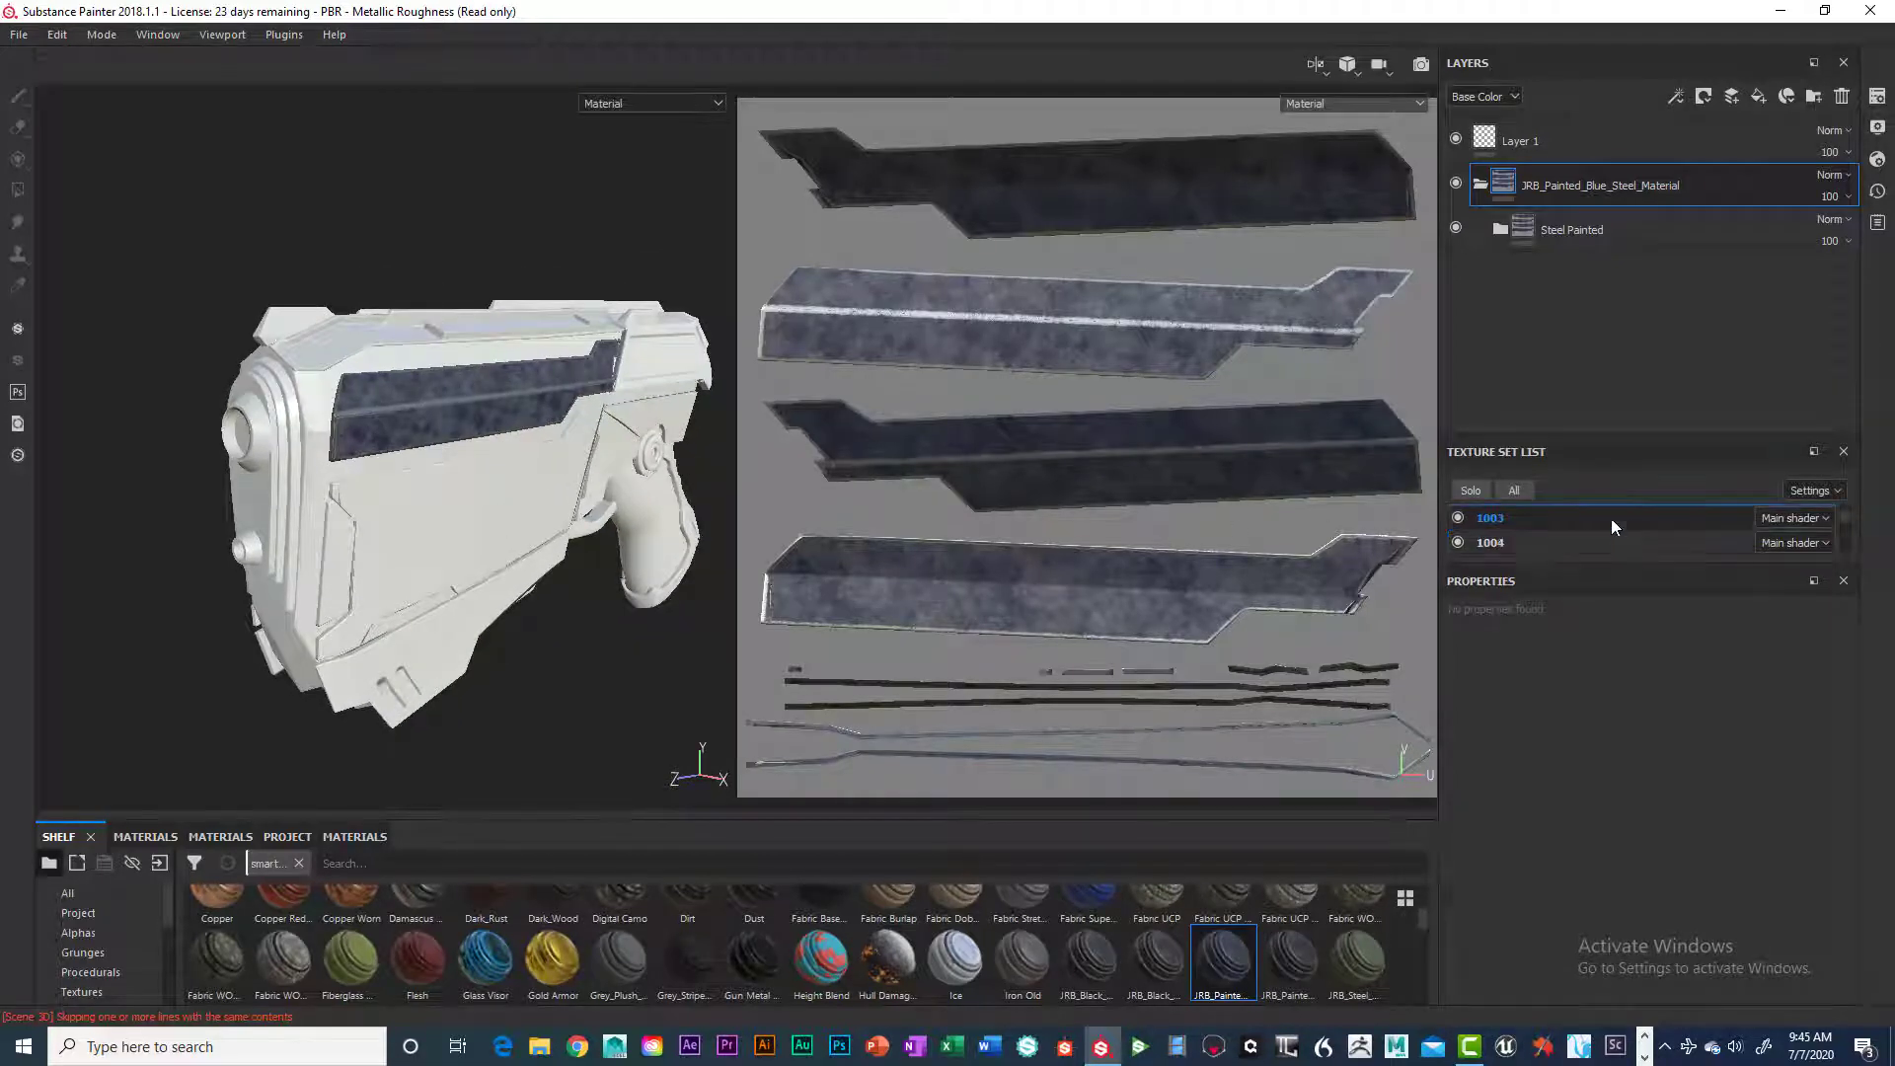
click(1581, 524)
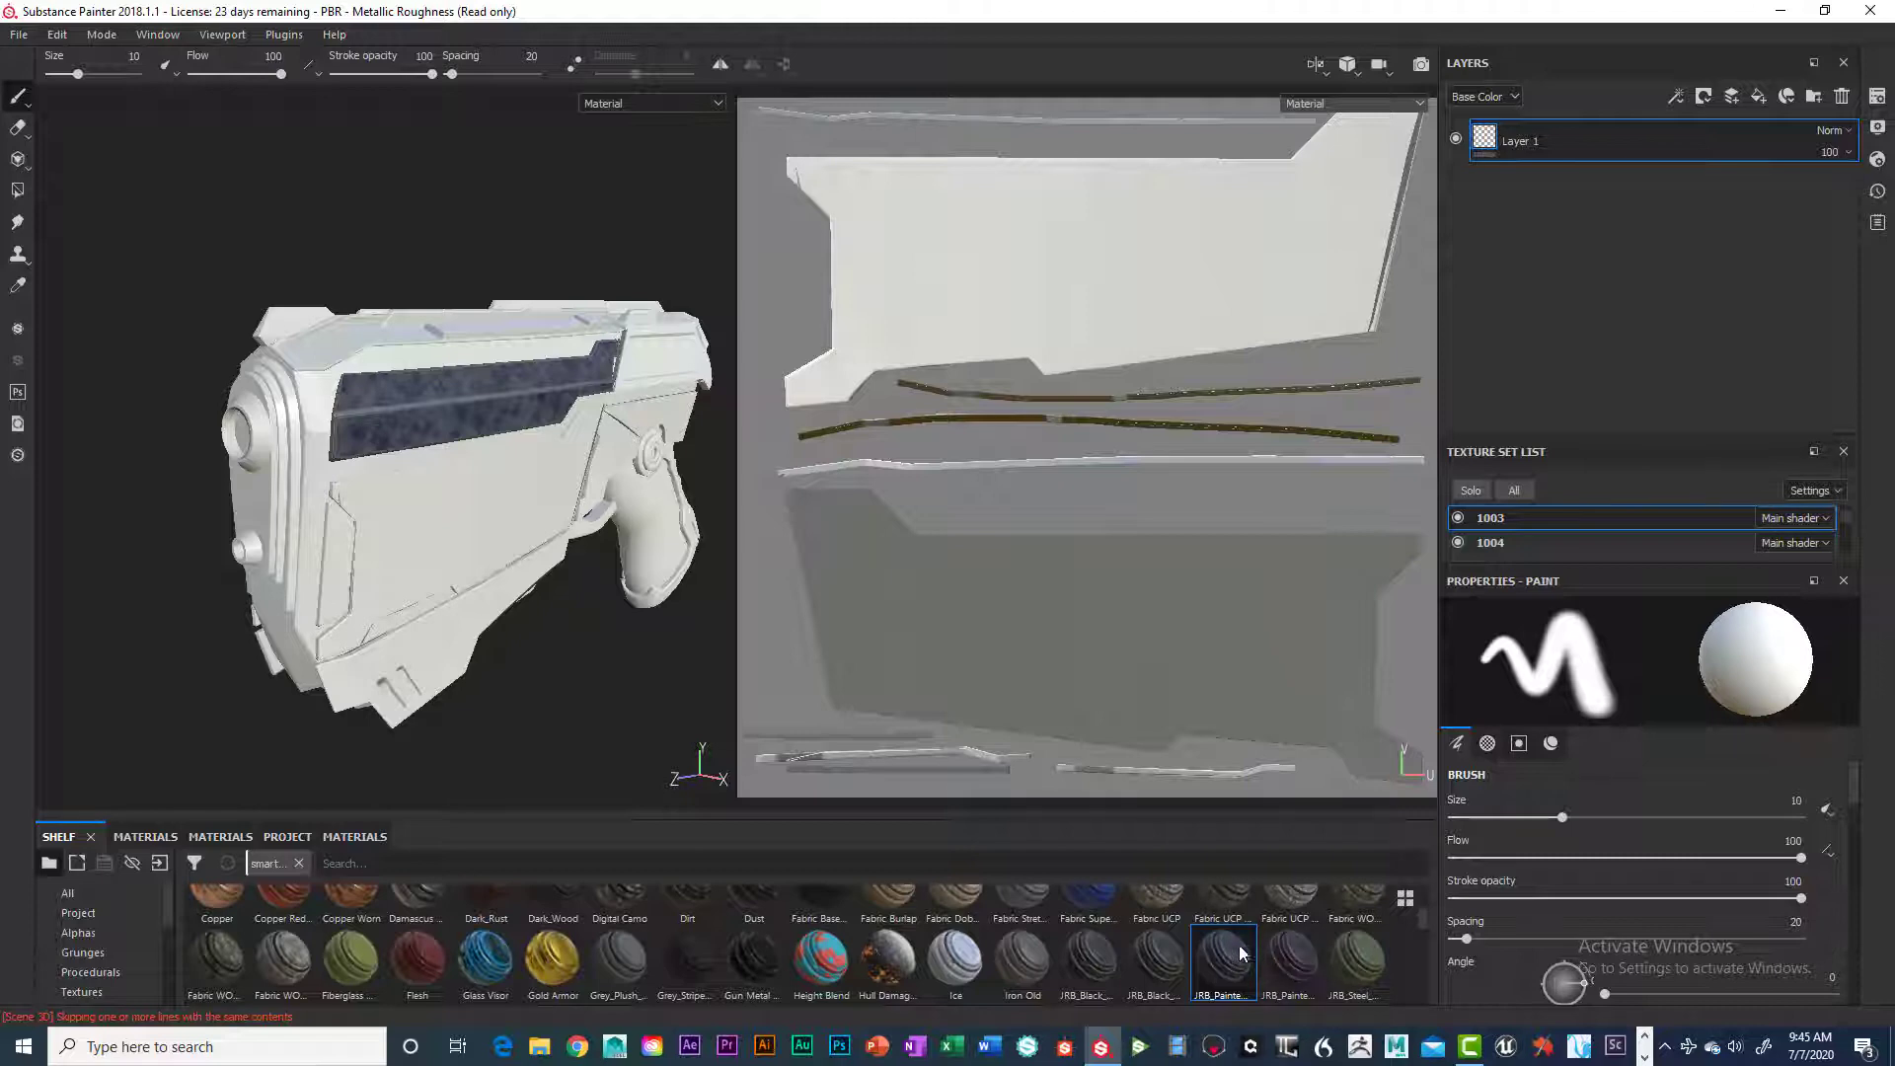
drag(1222, 967, 1668, 135)
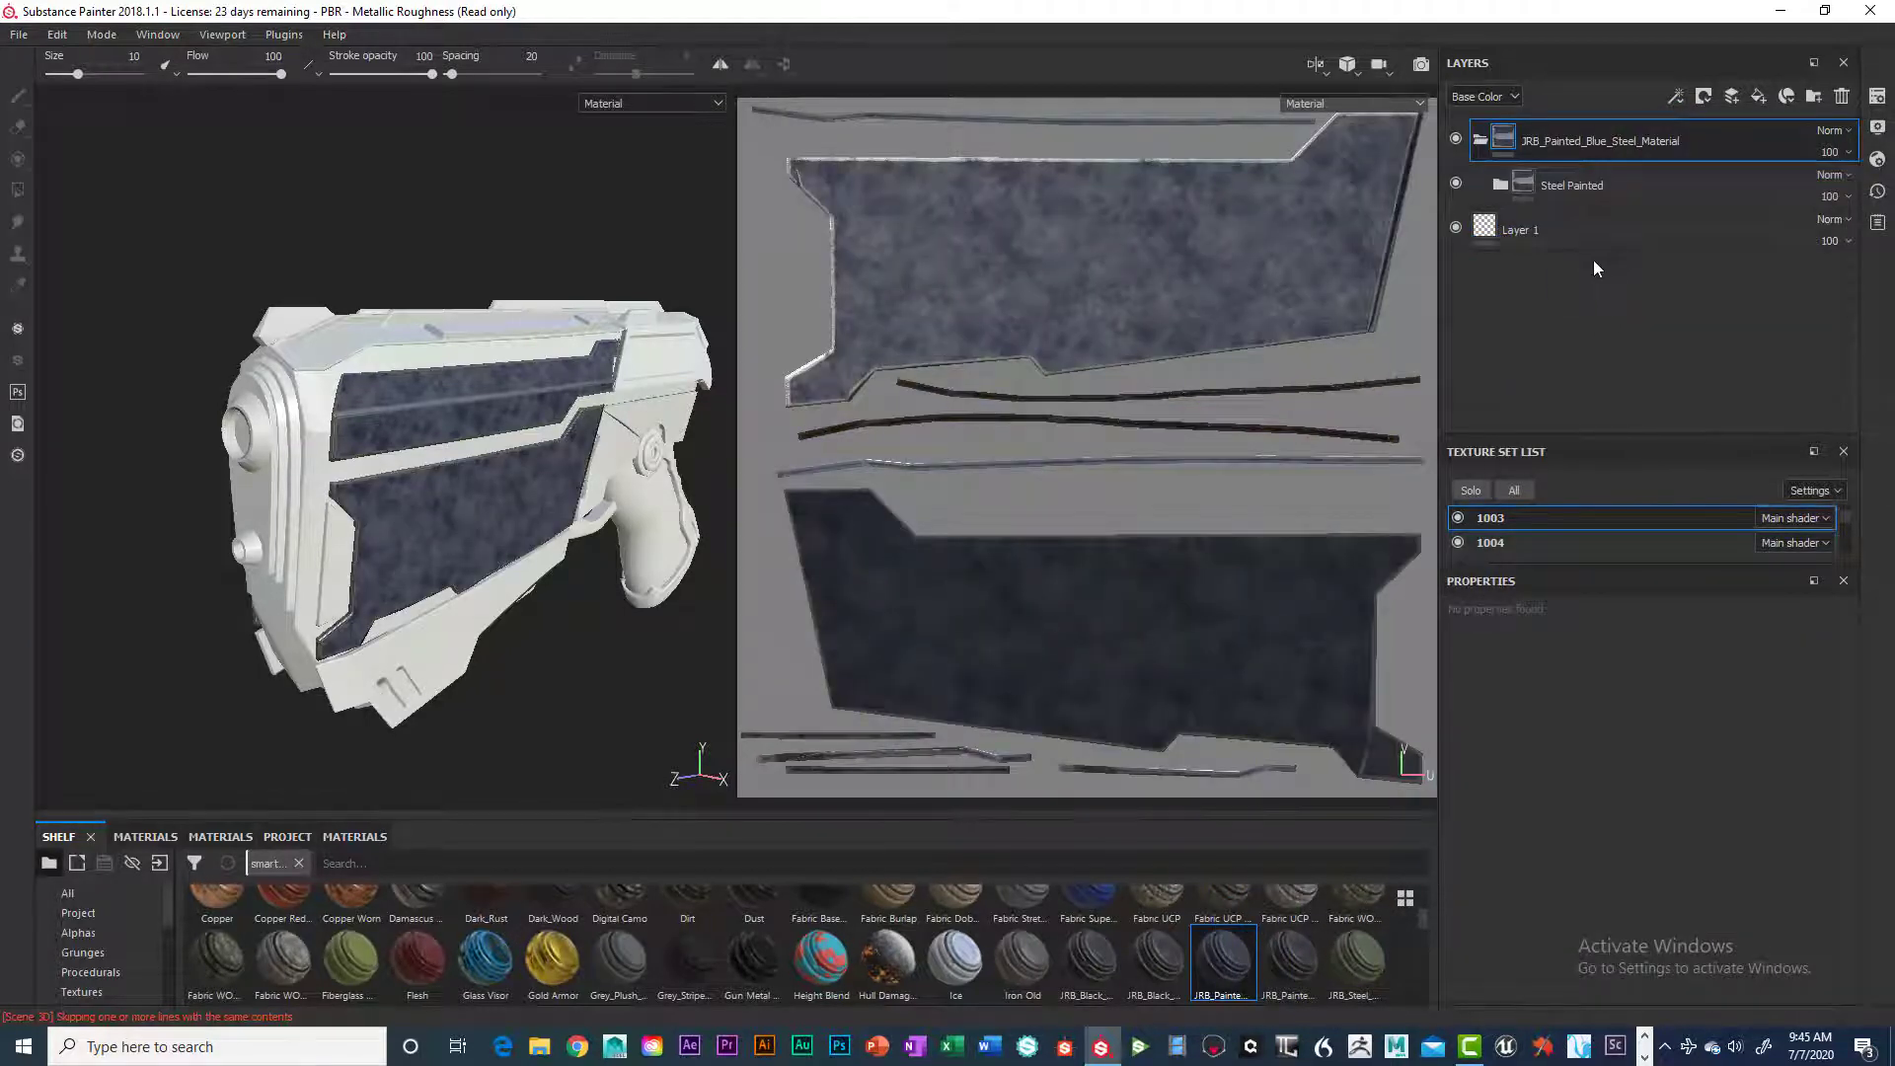
Expand the Steel Painted folder in texture set 1003 and set its Paint layer's base color to black
click(1500, 185)
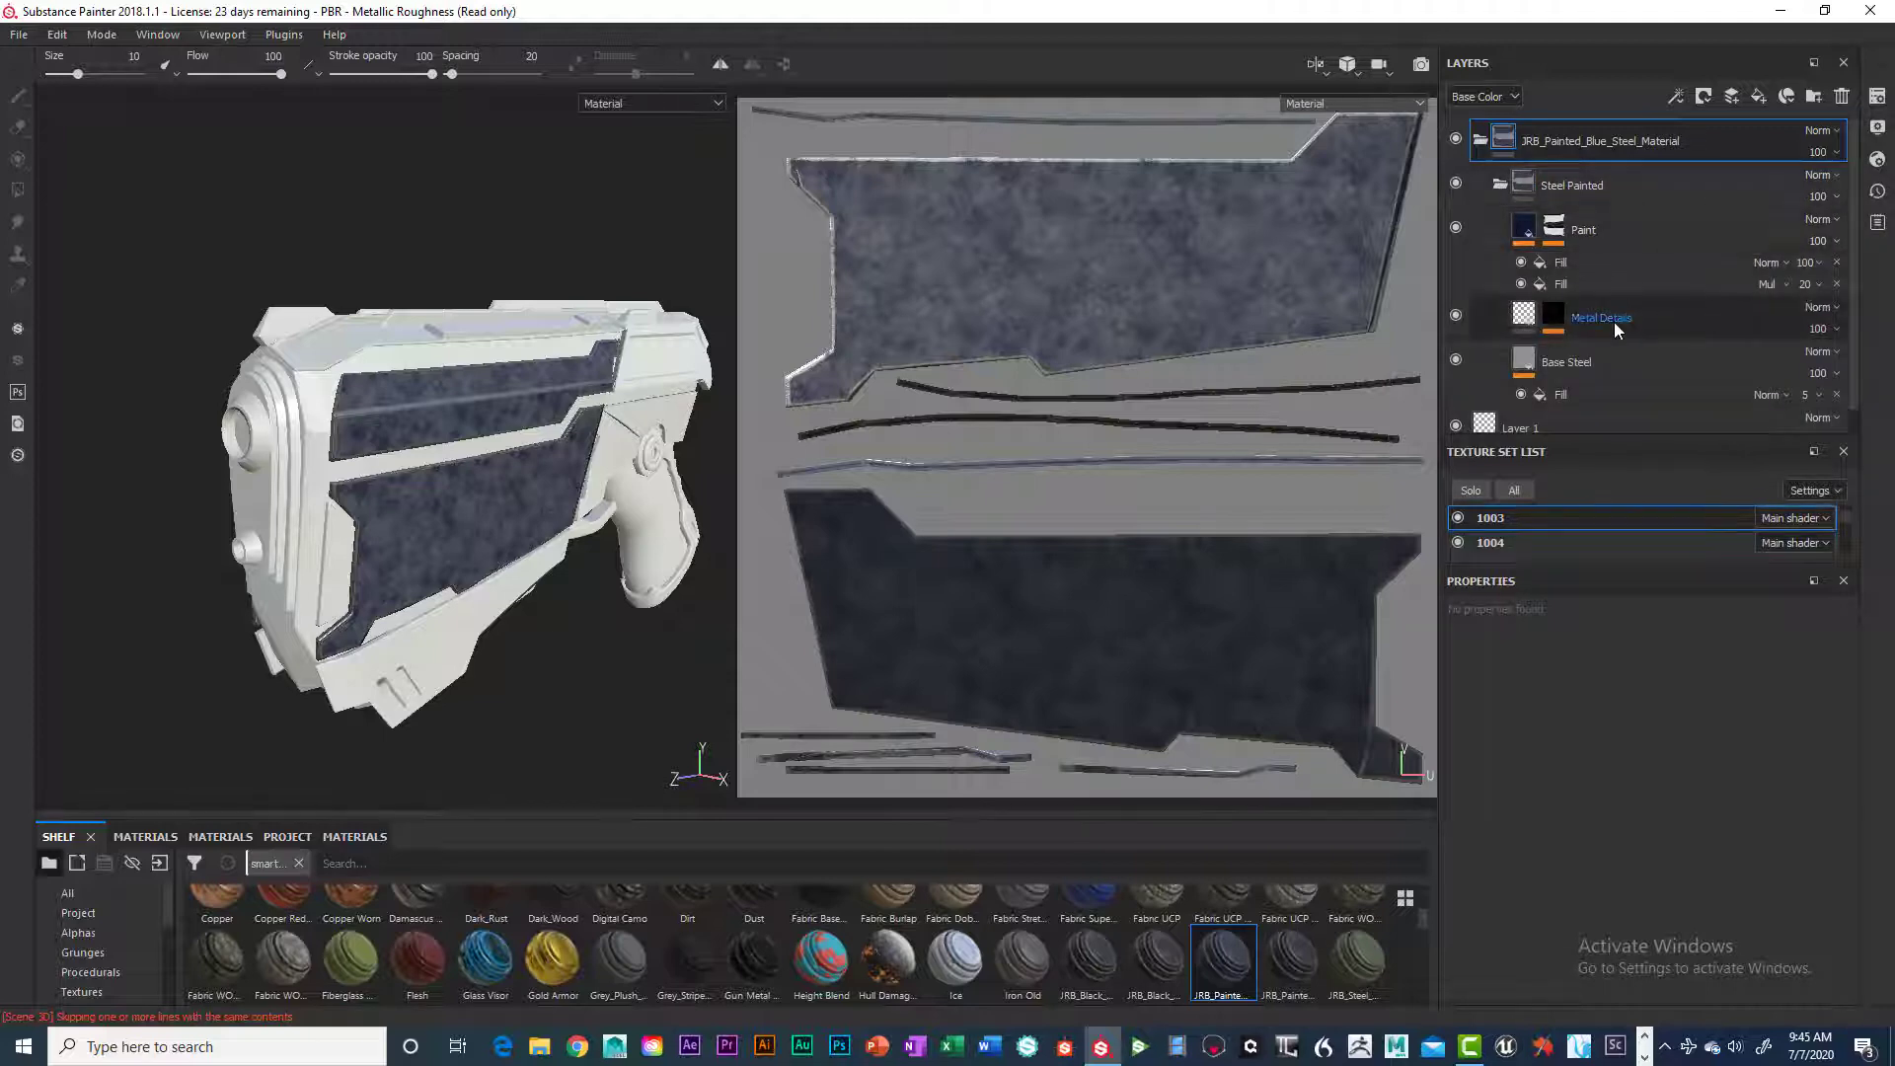
click(1601, 229)
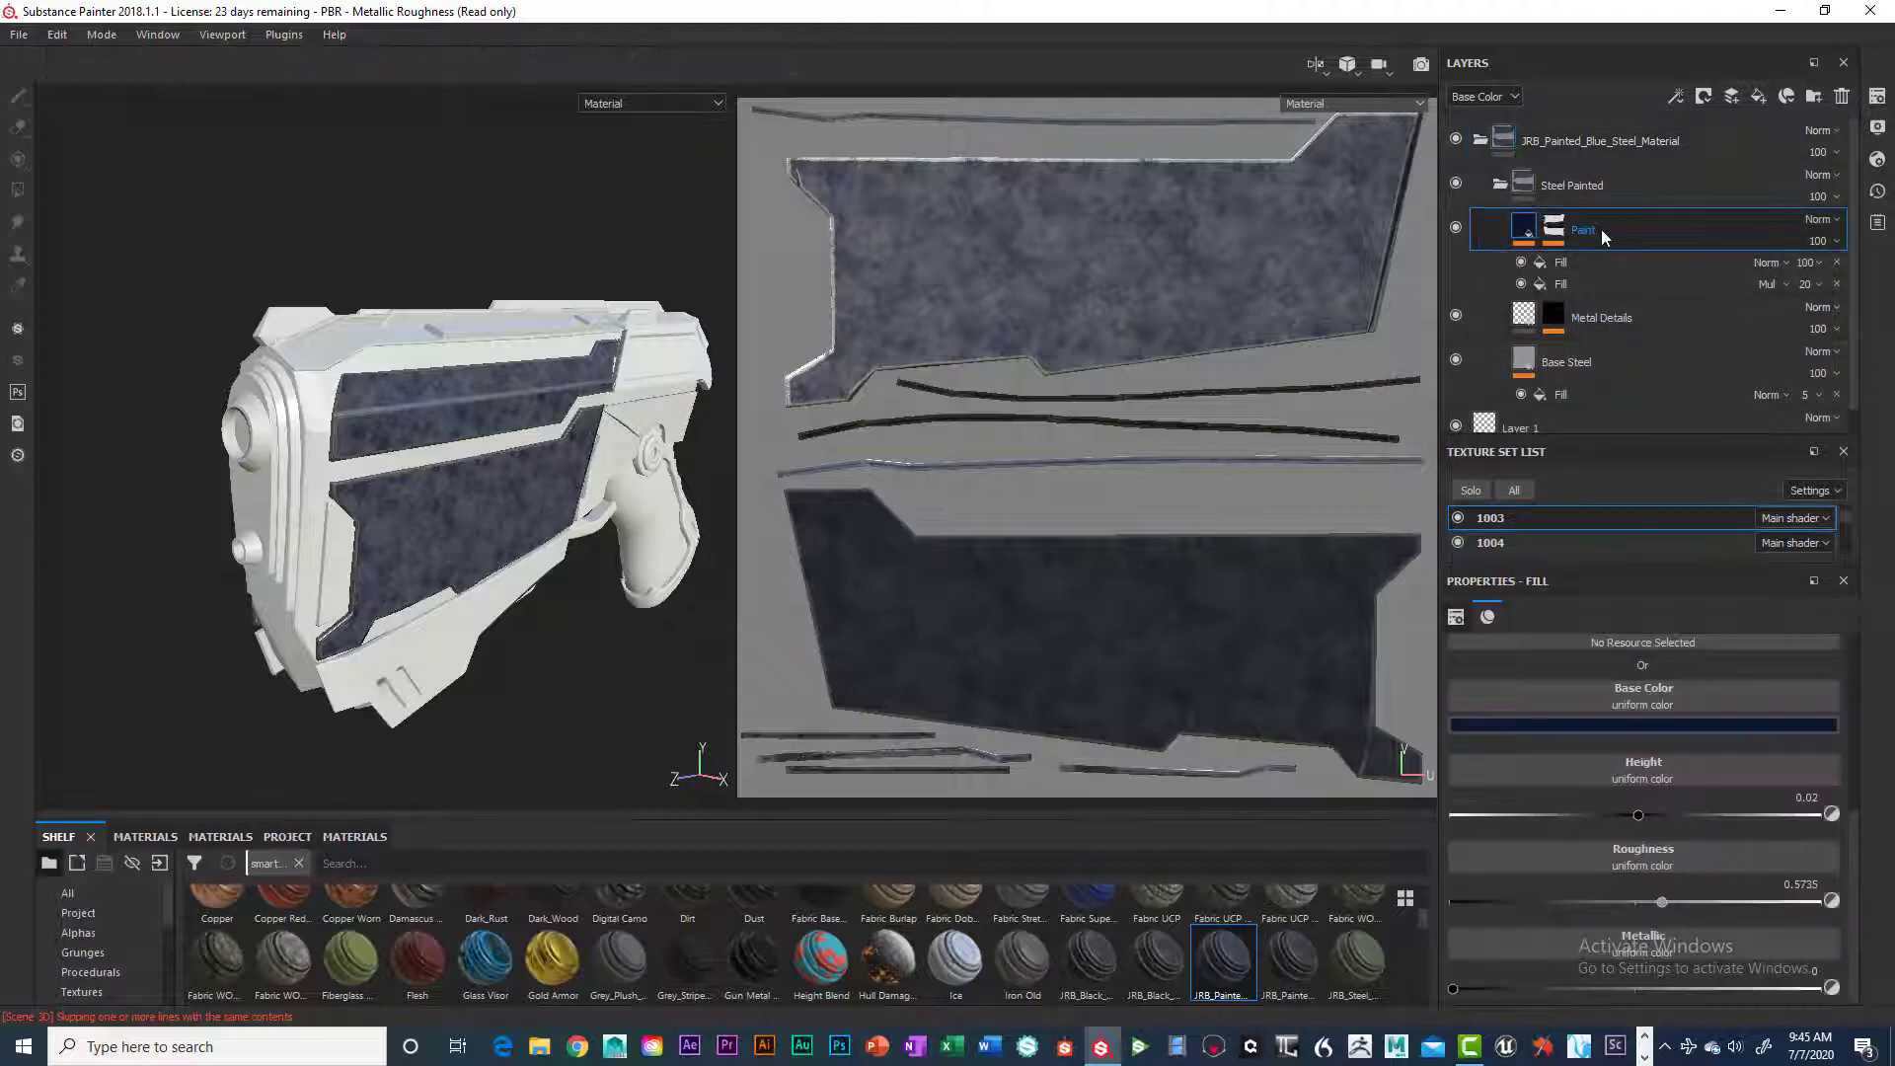
click(1629, 725)
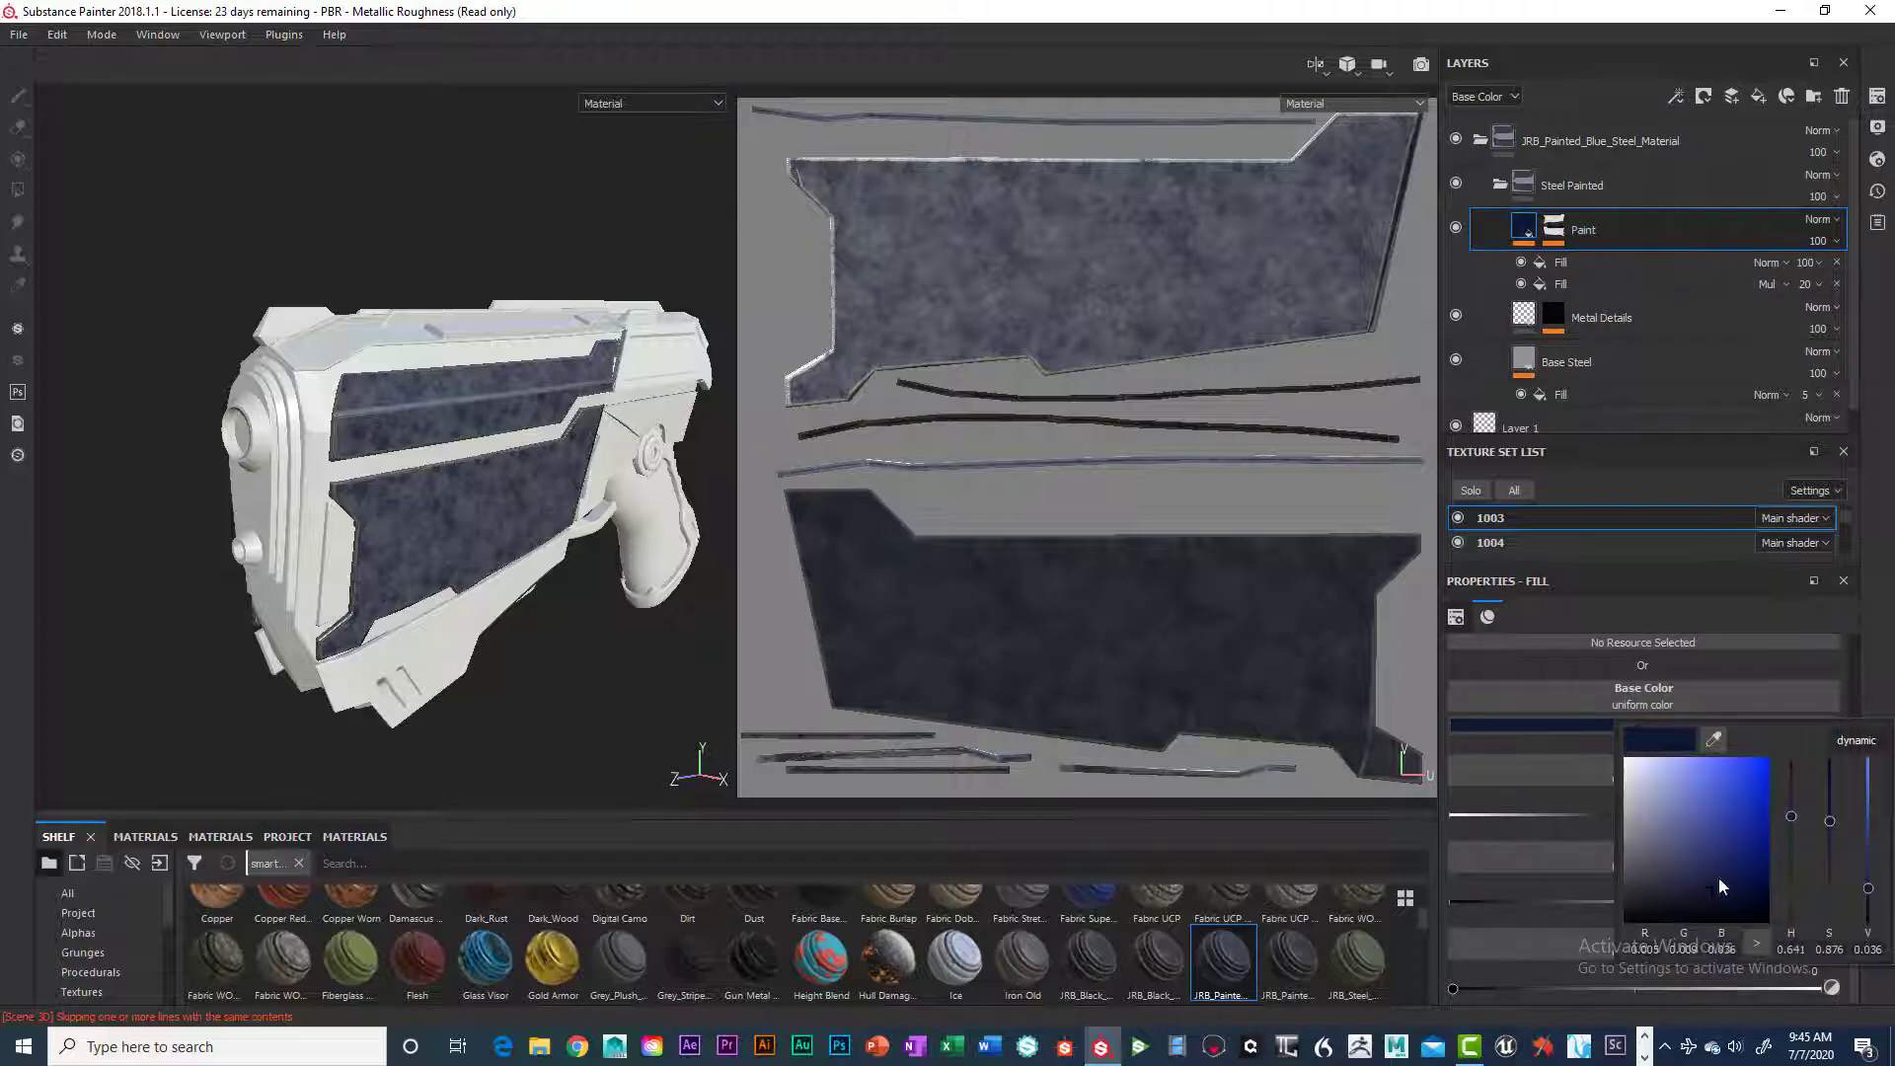
drag(1720, 879, 1595, 932)
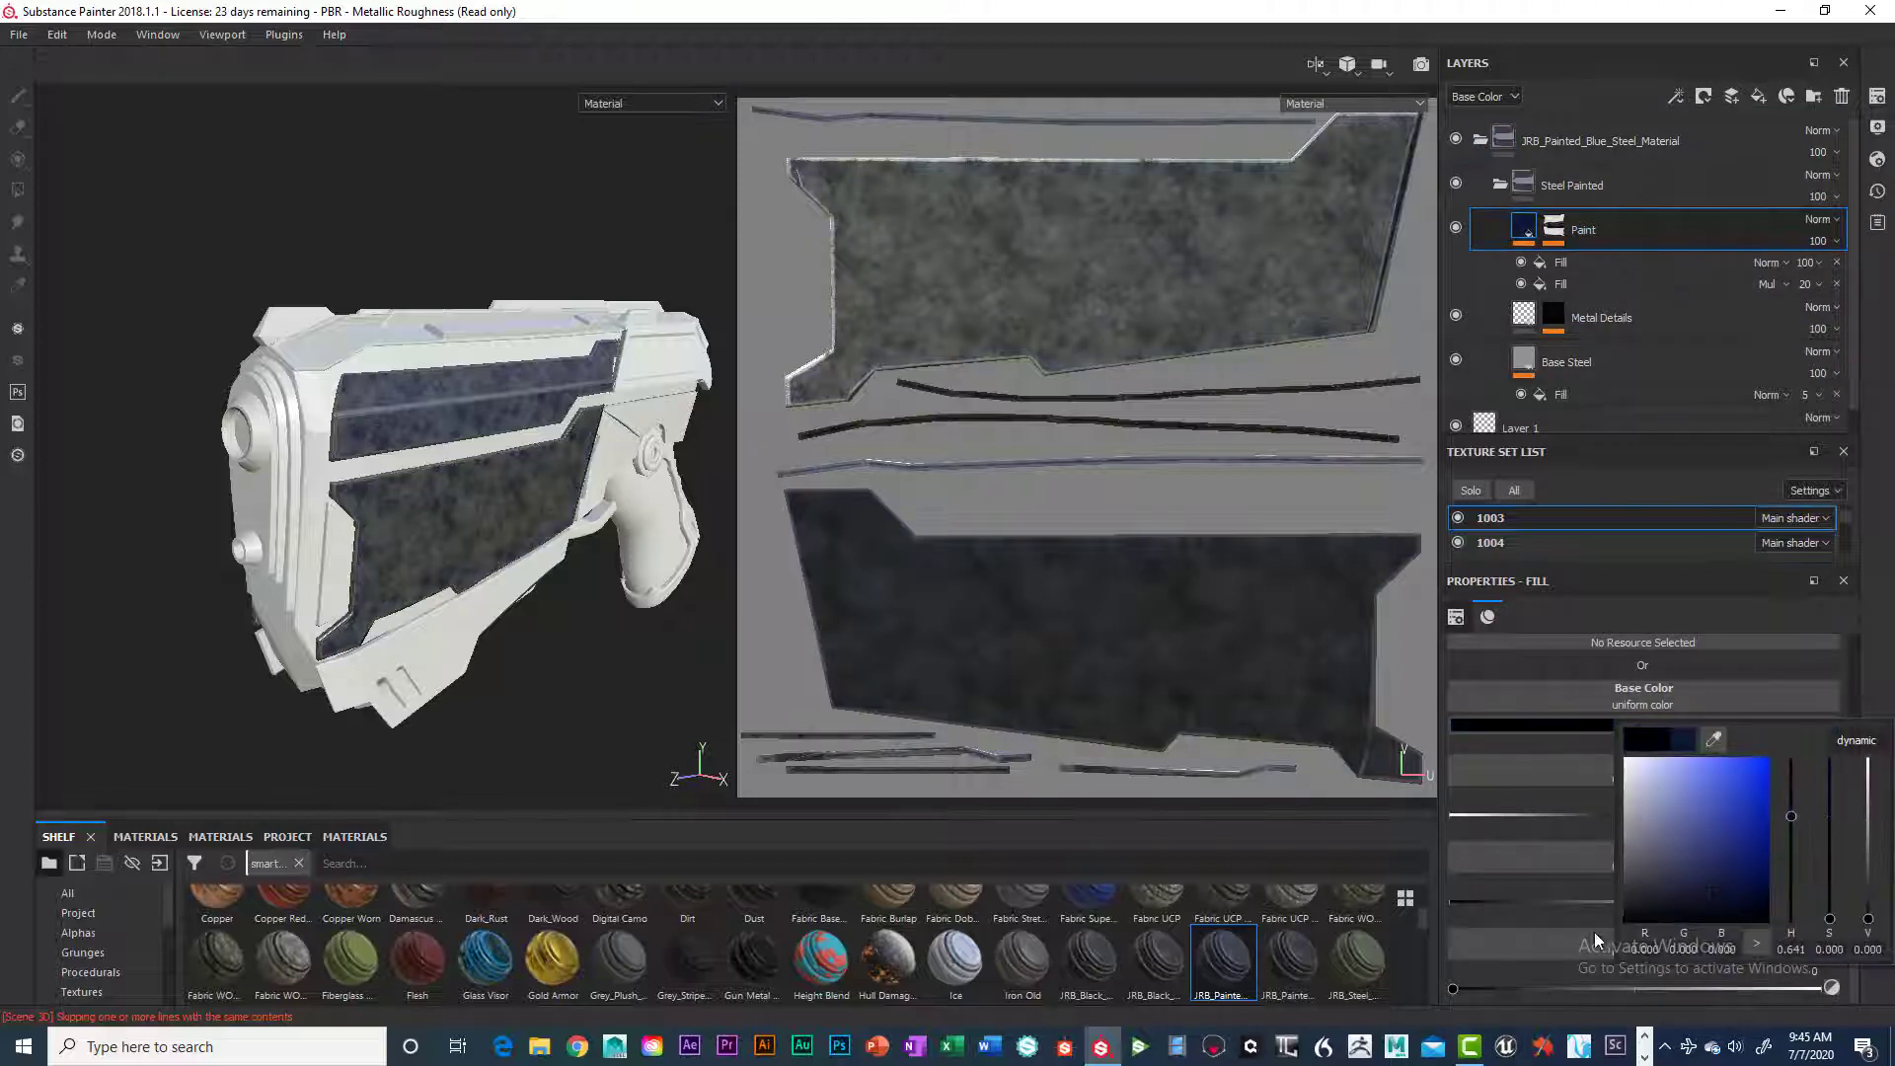
Remove the BnW Spots 3 texture from the base color of the Paint layer's Multiply fill
click(1583, 259)
scroll(1664, 765, down, 1)
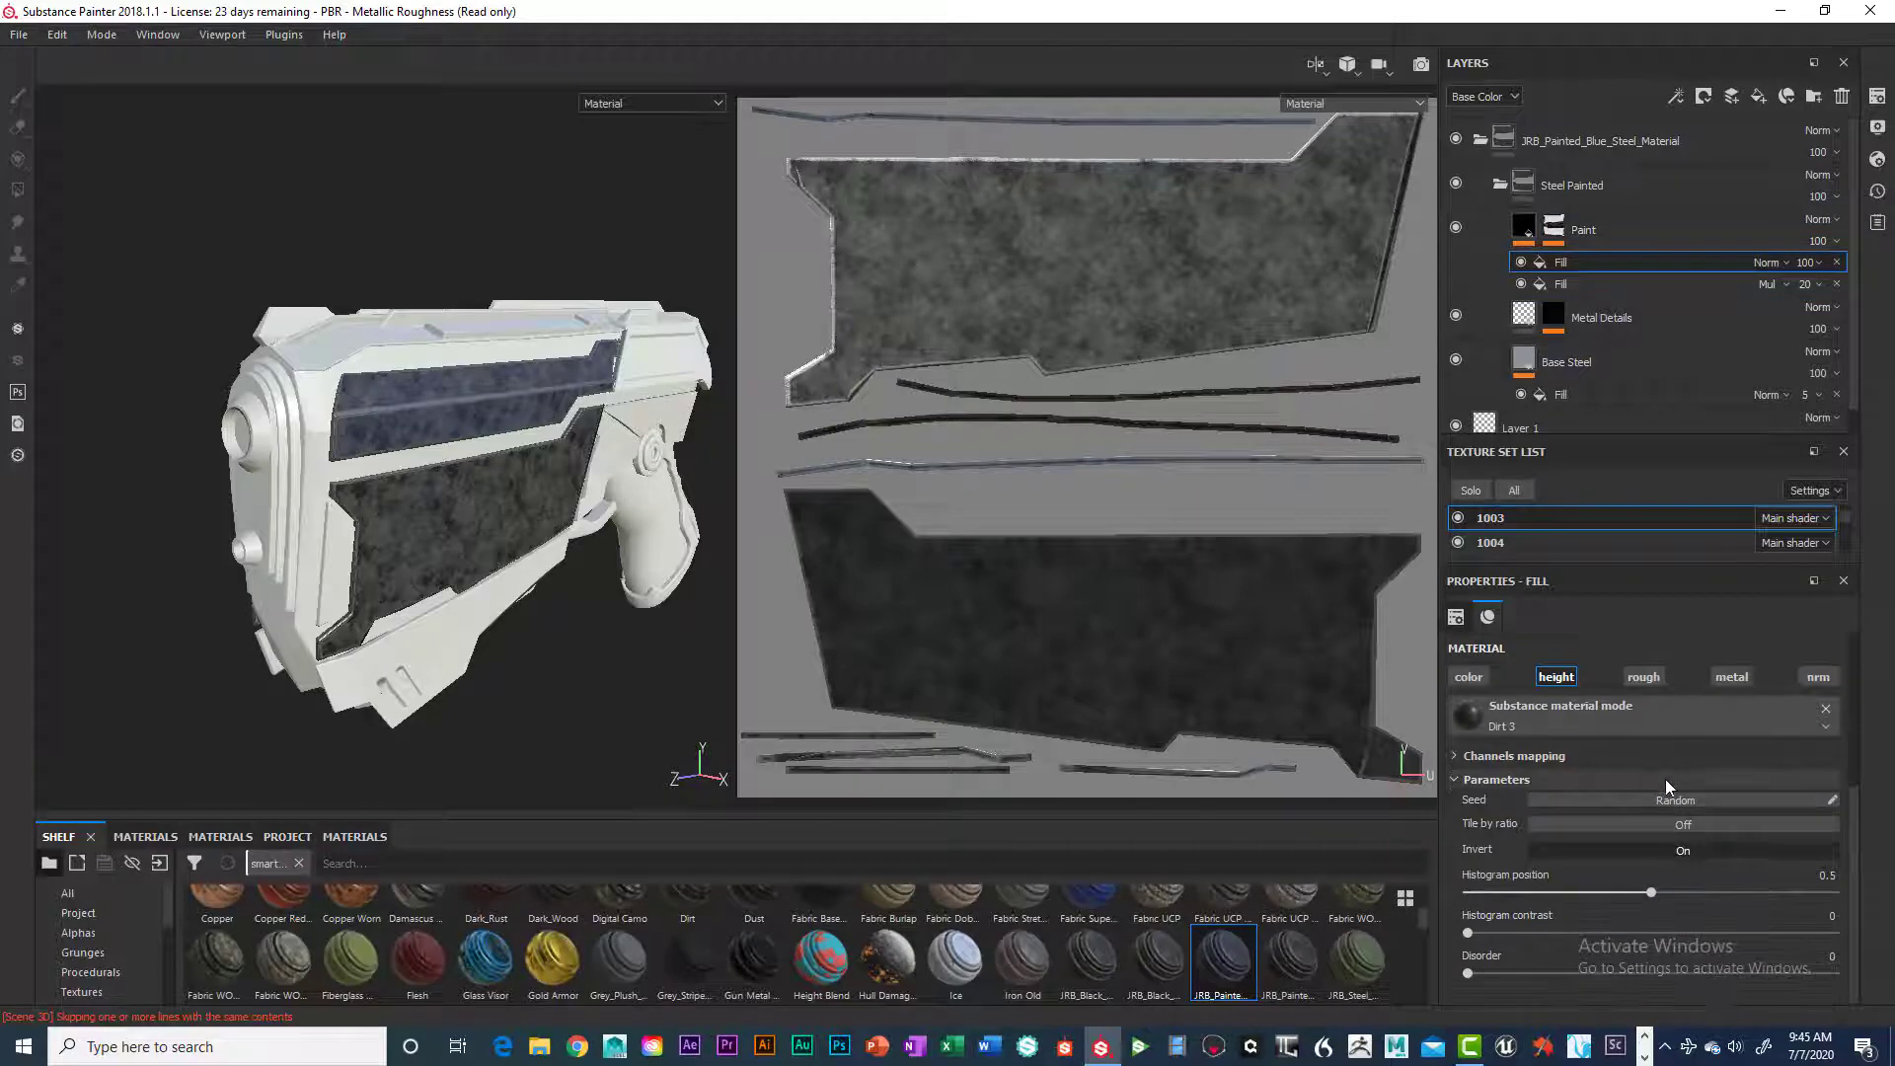
click(1599, 281)
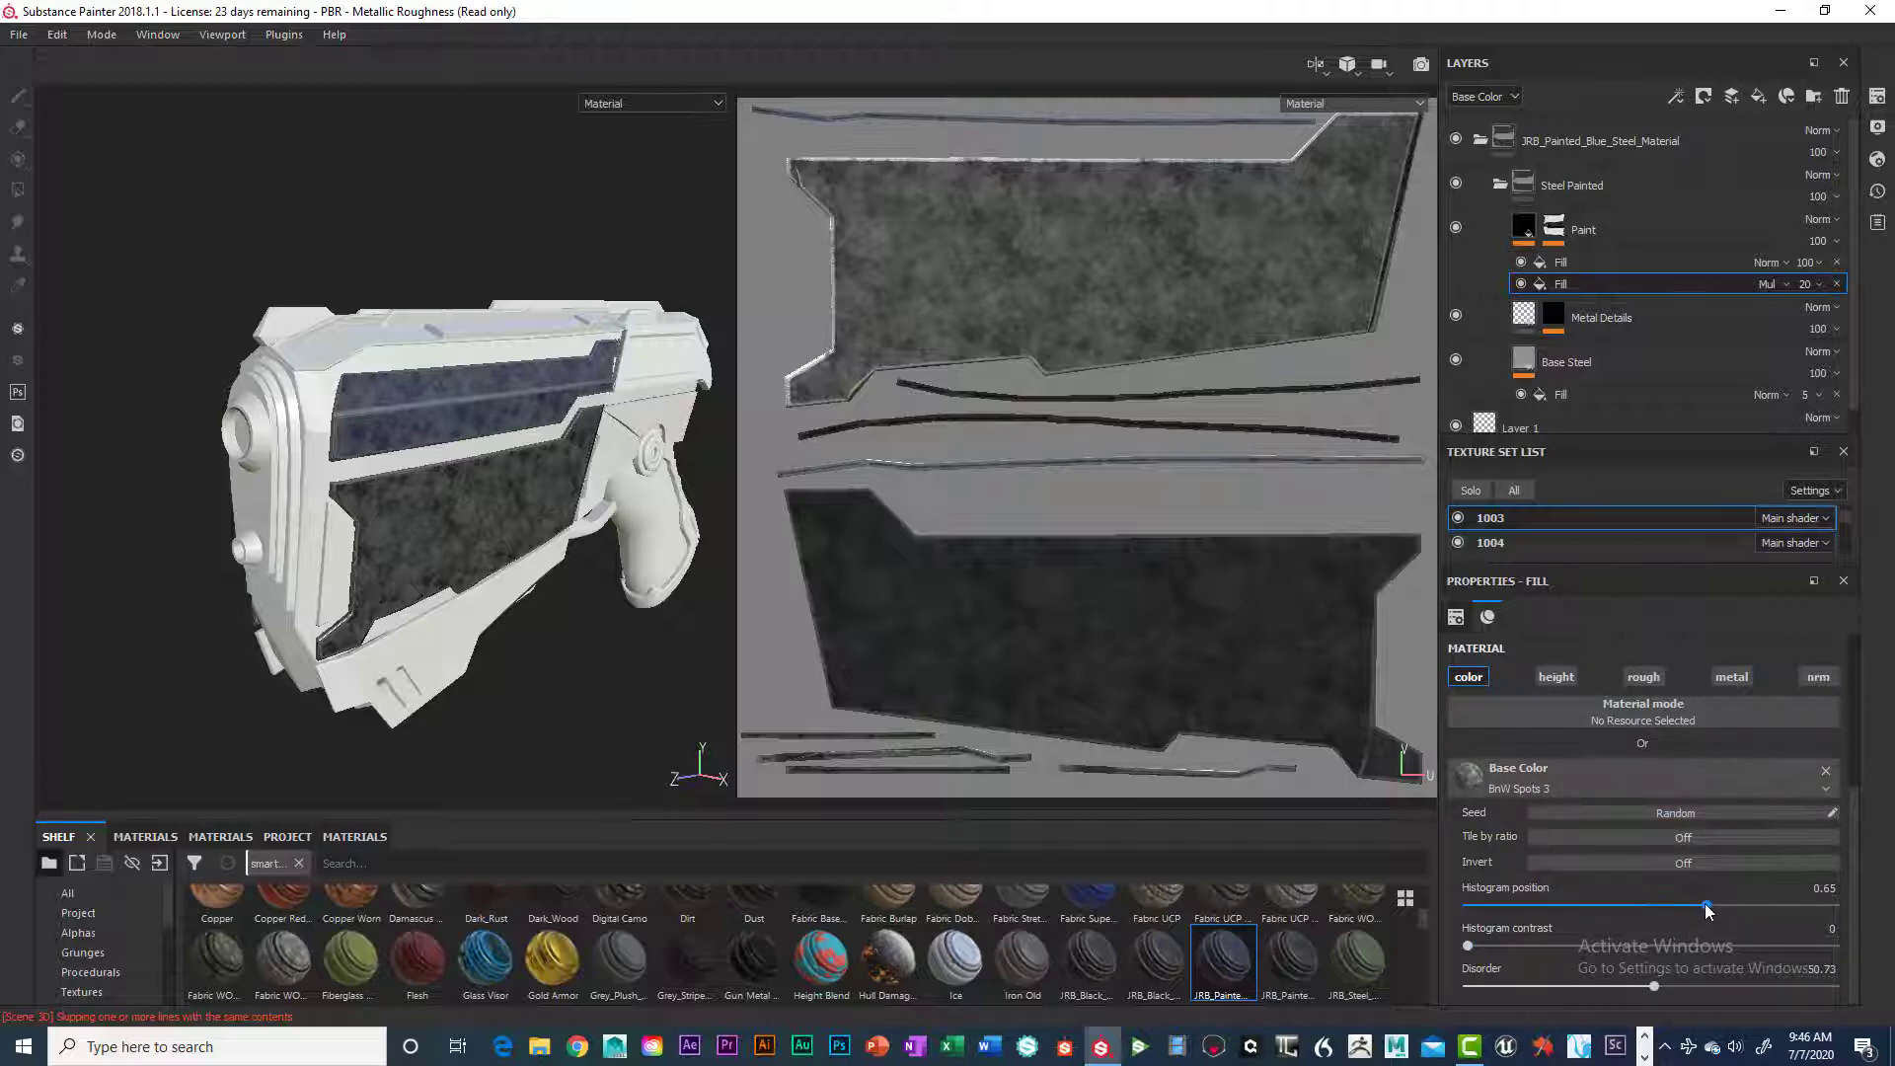
drag(1706, 903, 1629, 904)
scroll(1652, 973, up, 3)
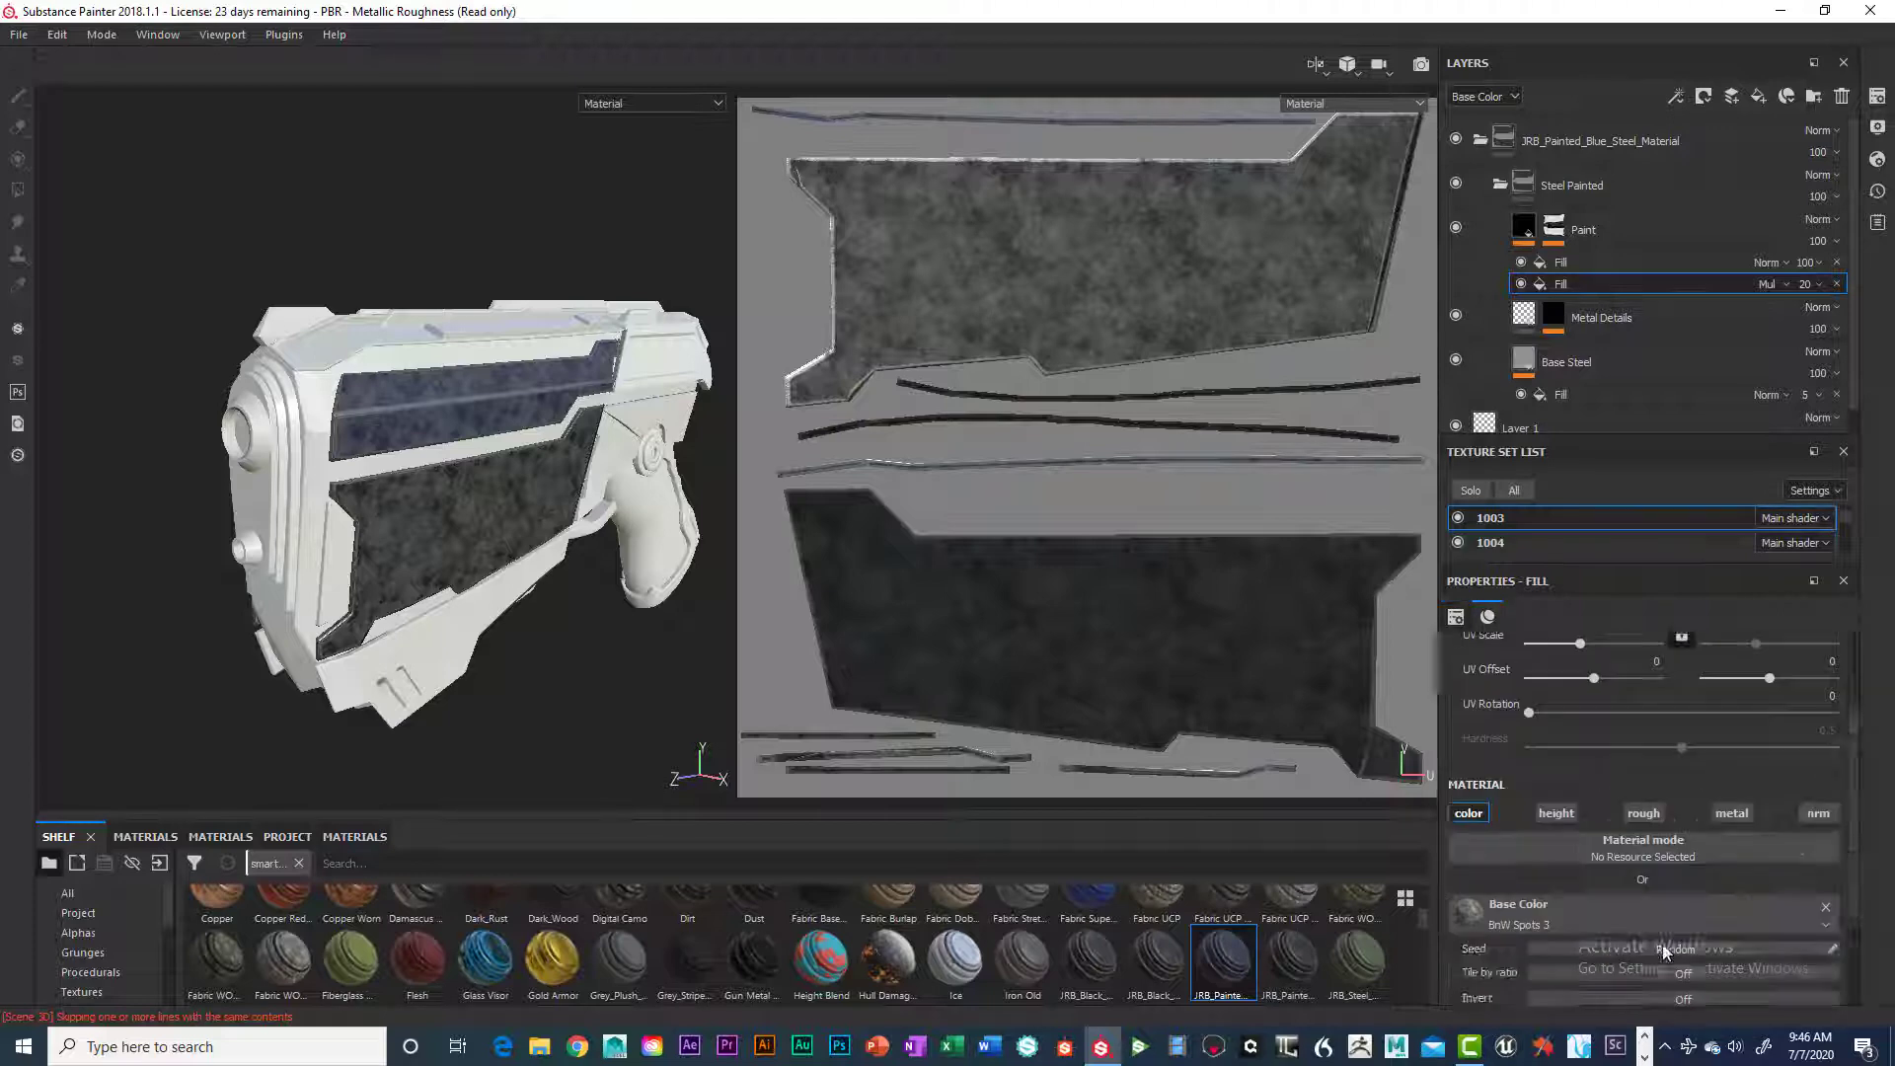
scroll(1666, 949, down, 3)
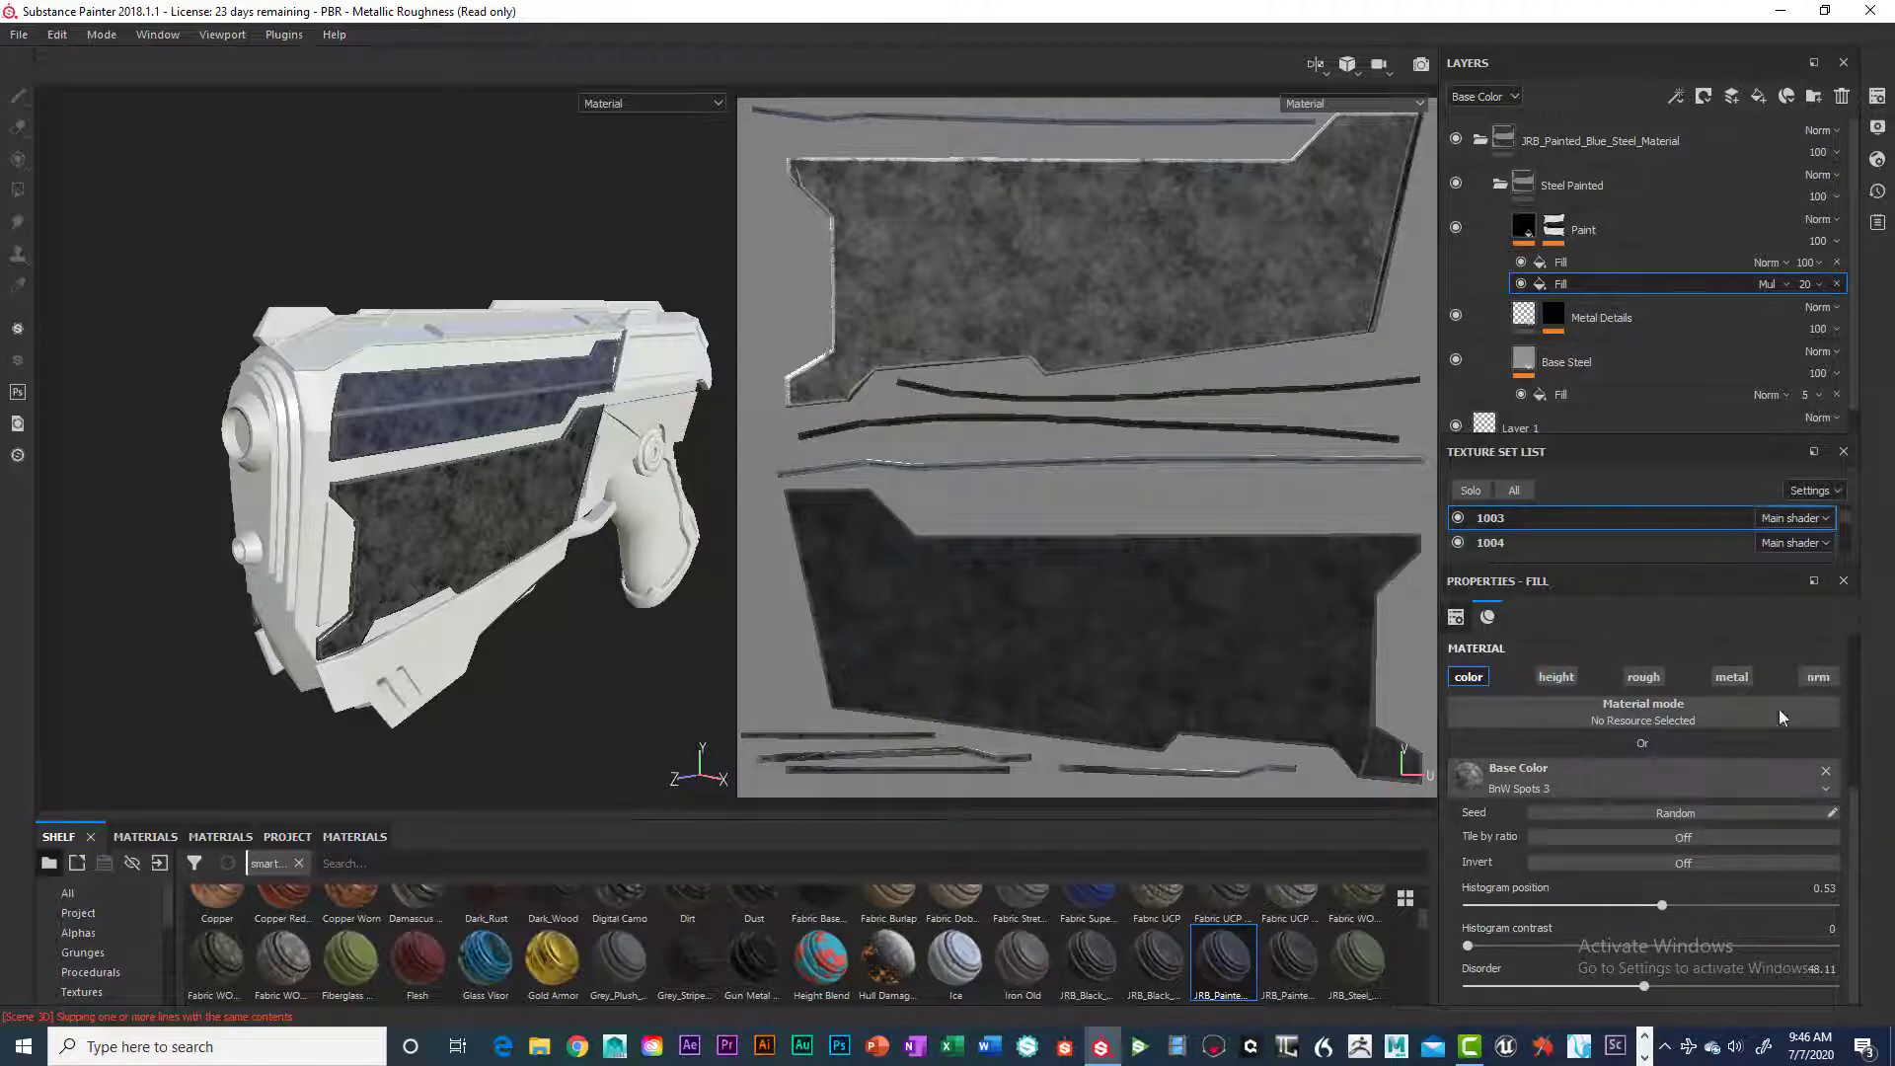
click(1824, 771)
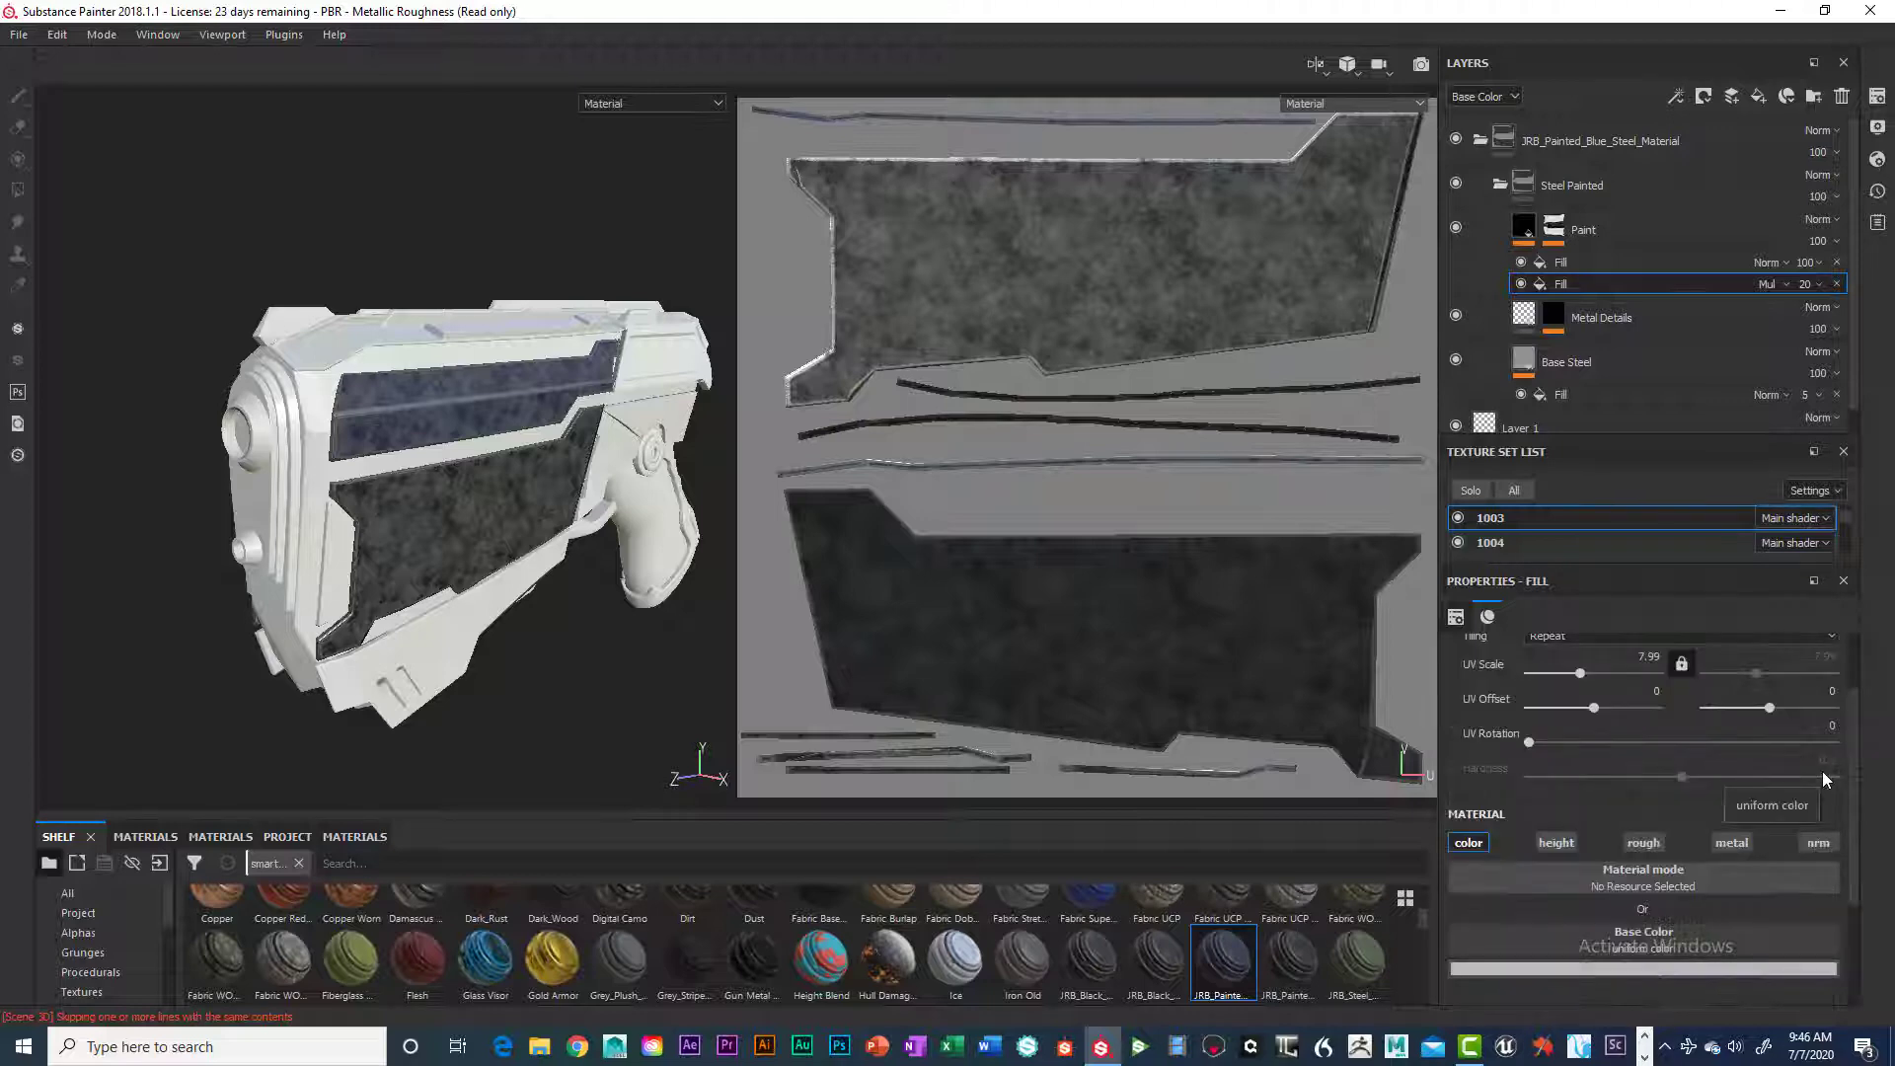
scroll(1690, 638, up, 2)
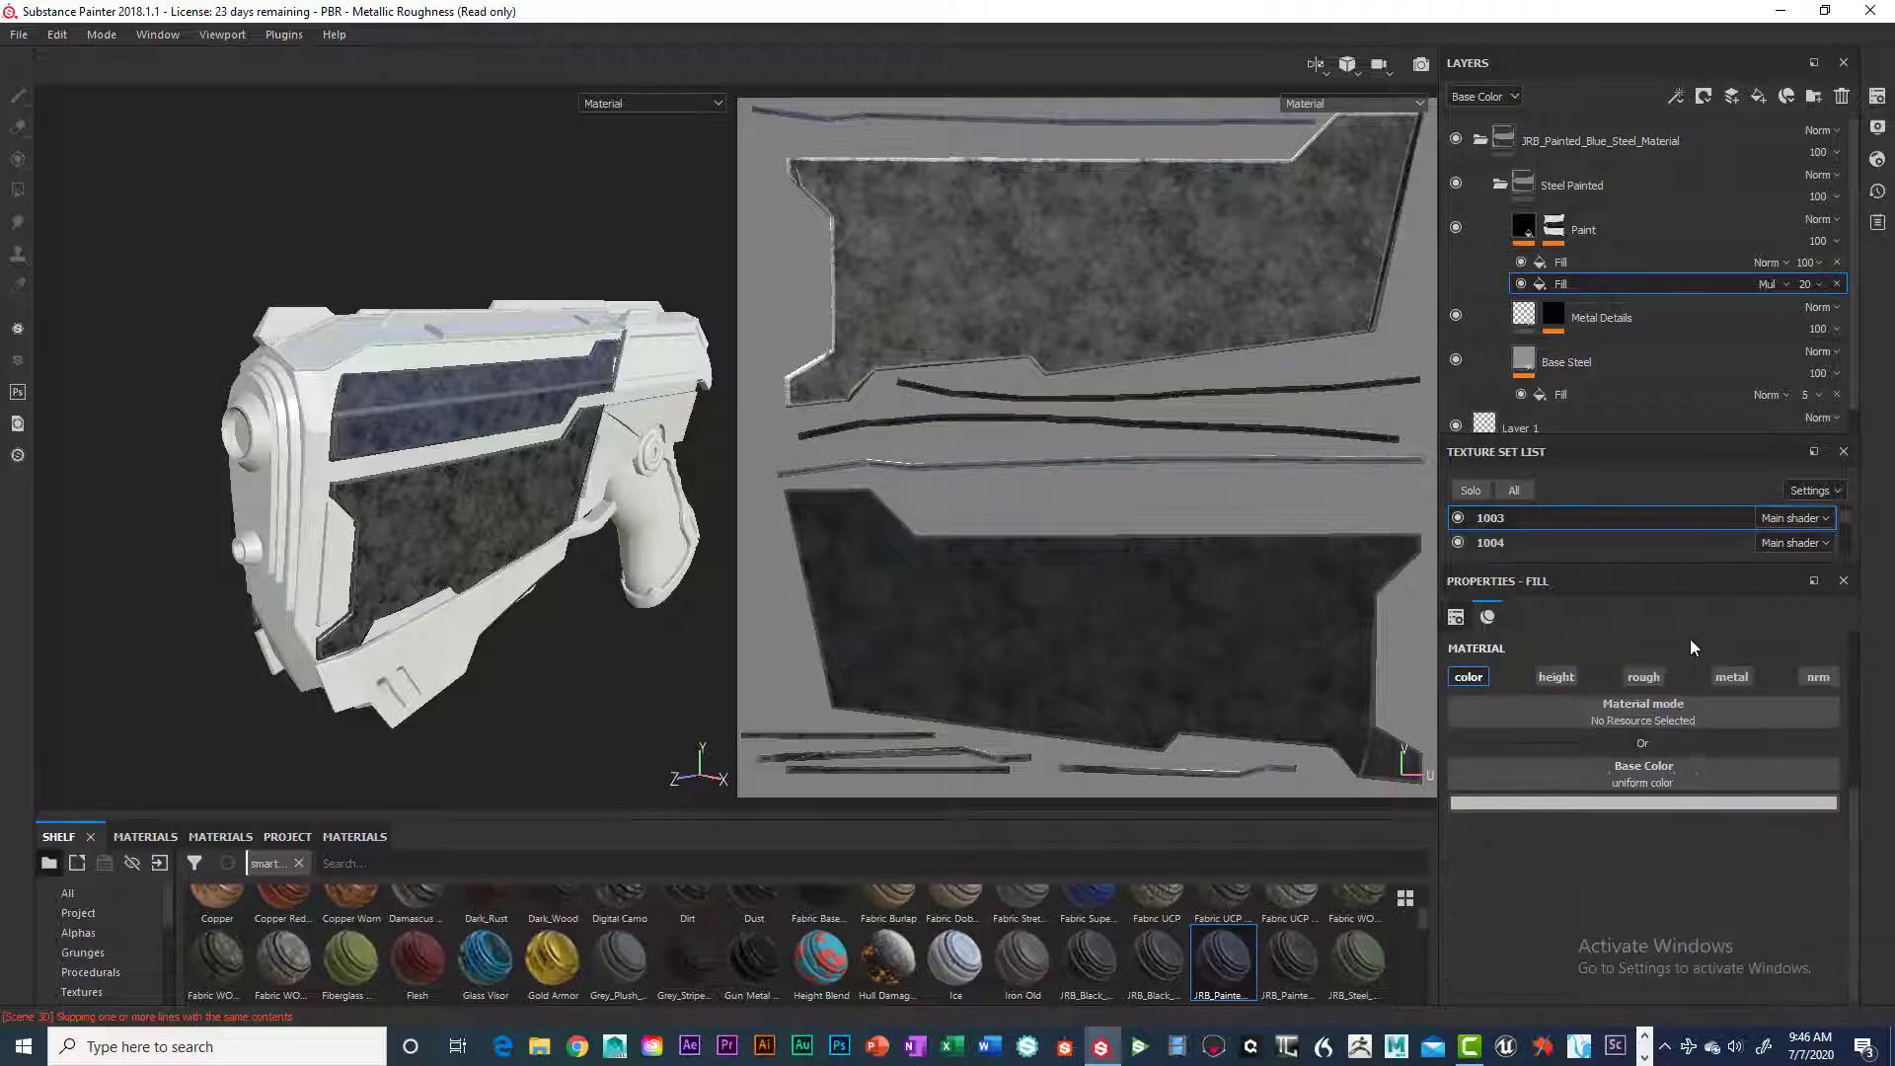
Try Multiply on the Metal Details layer and set its blend mode to Overlay
click(1599, 317)
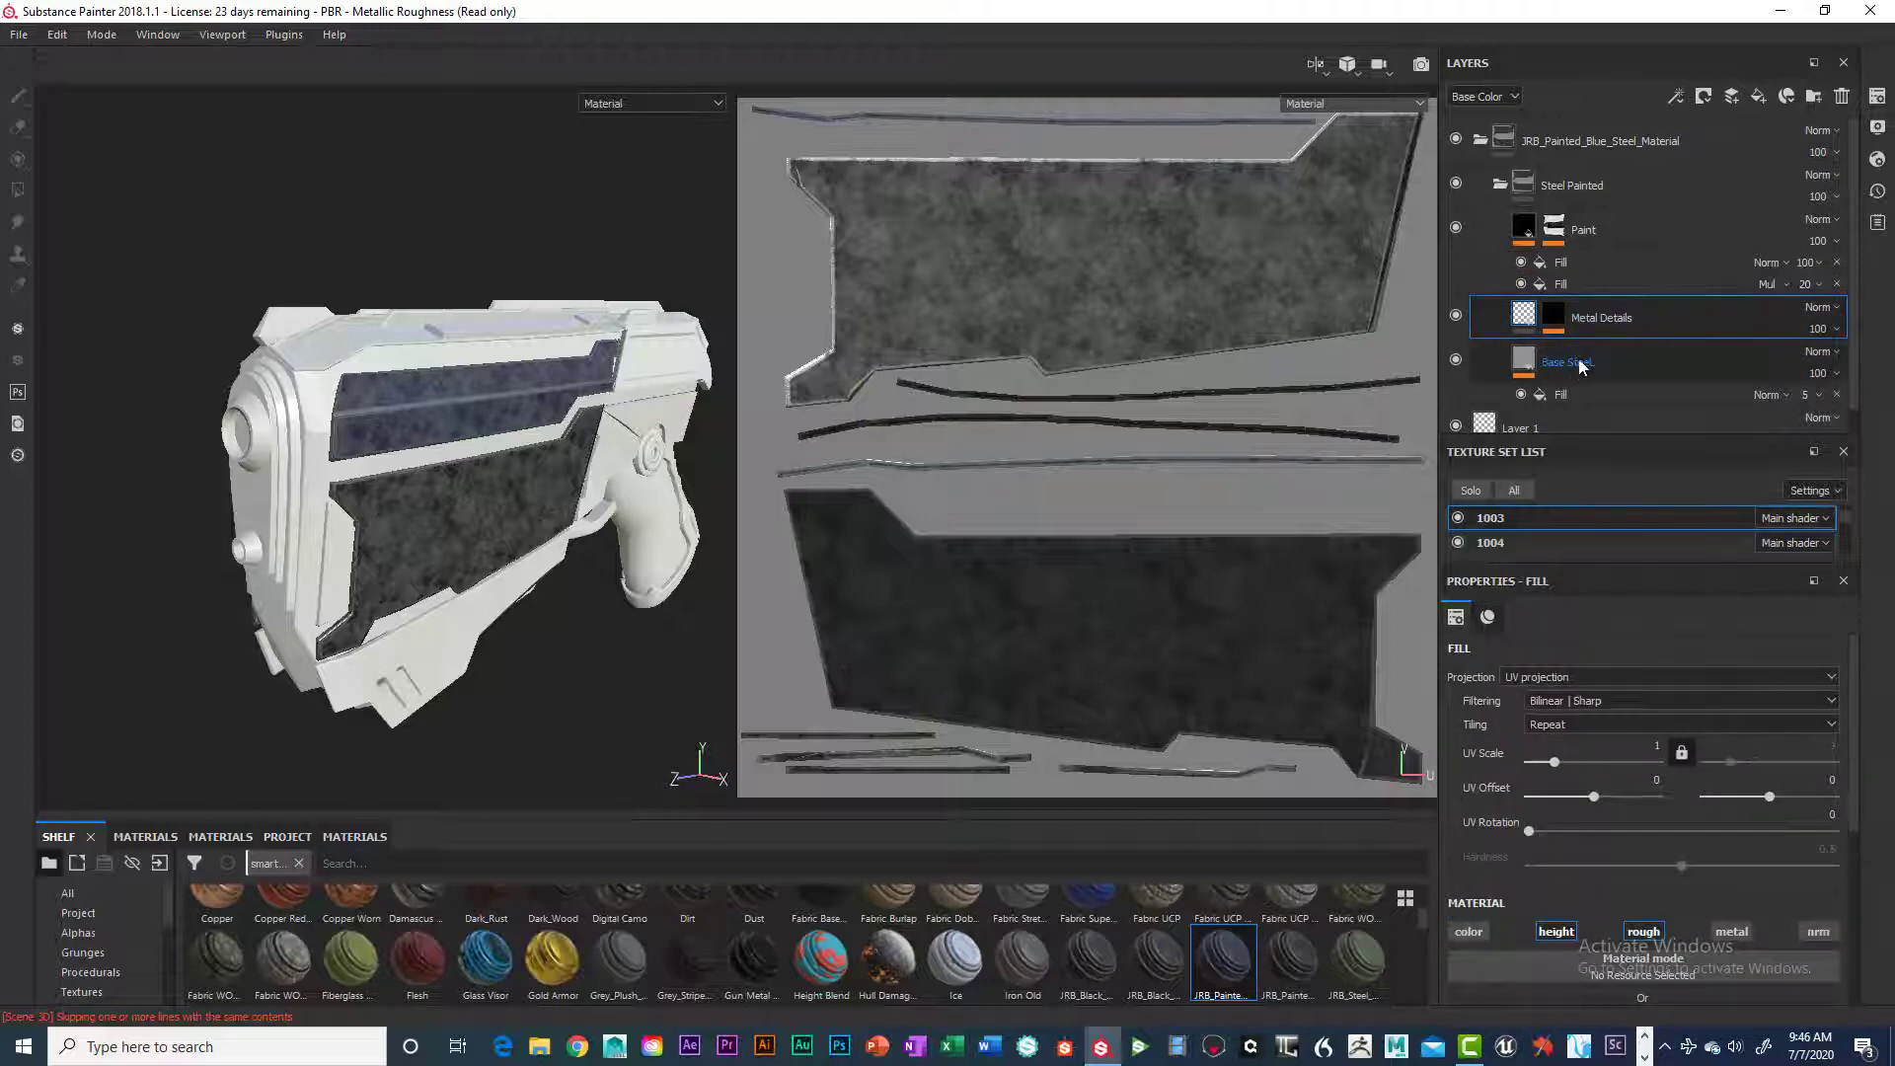
click(1834, 308)
click(1791, 406)
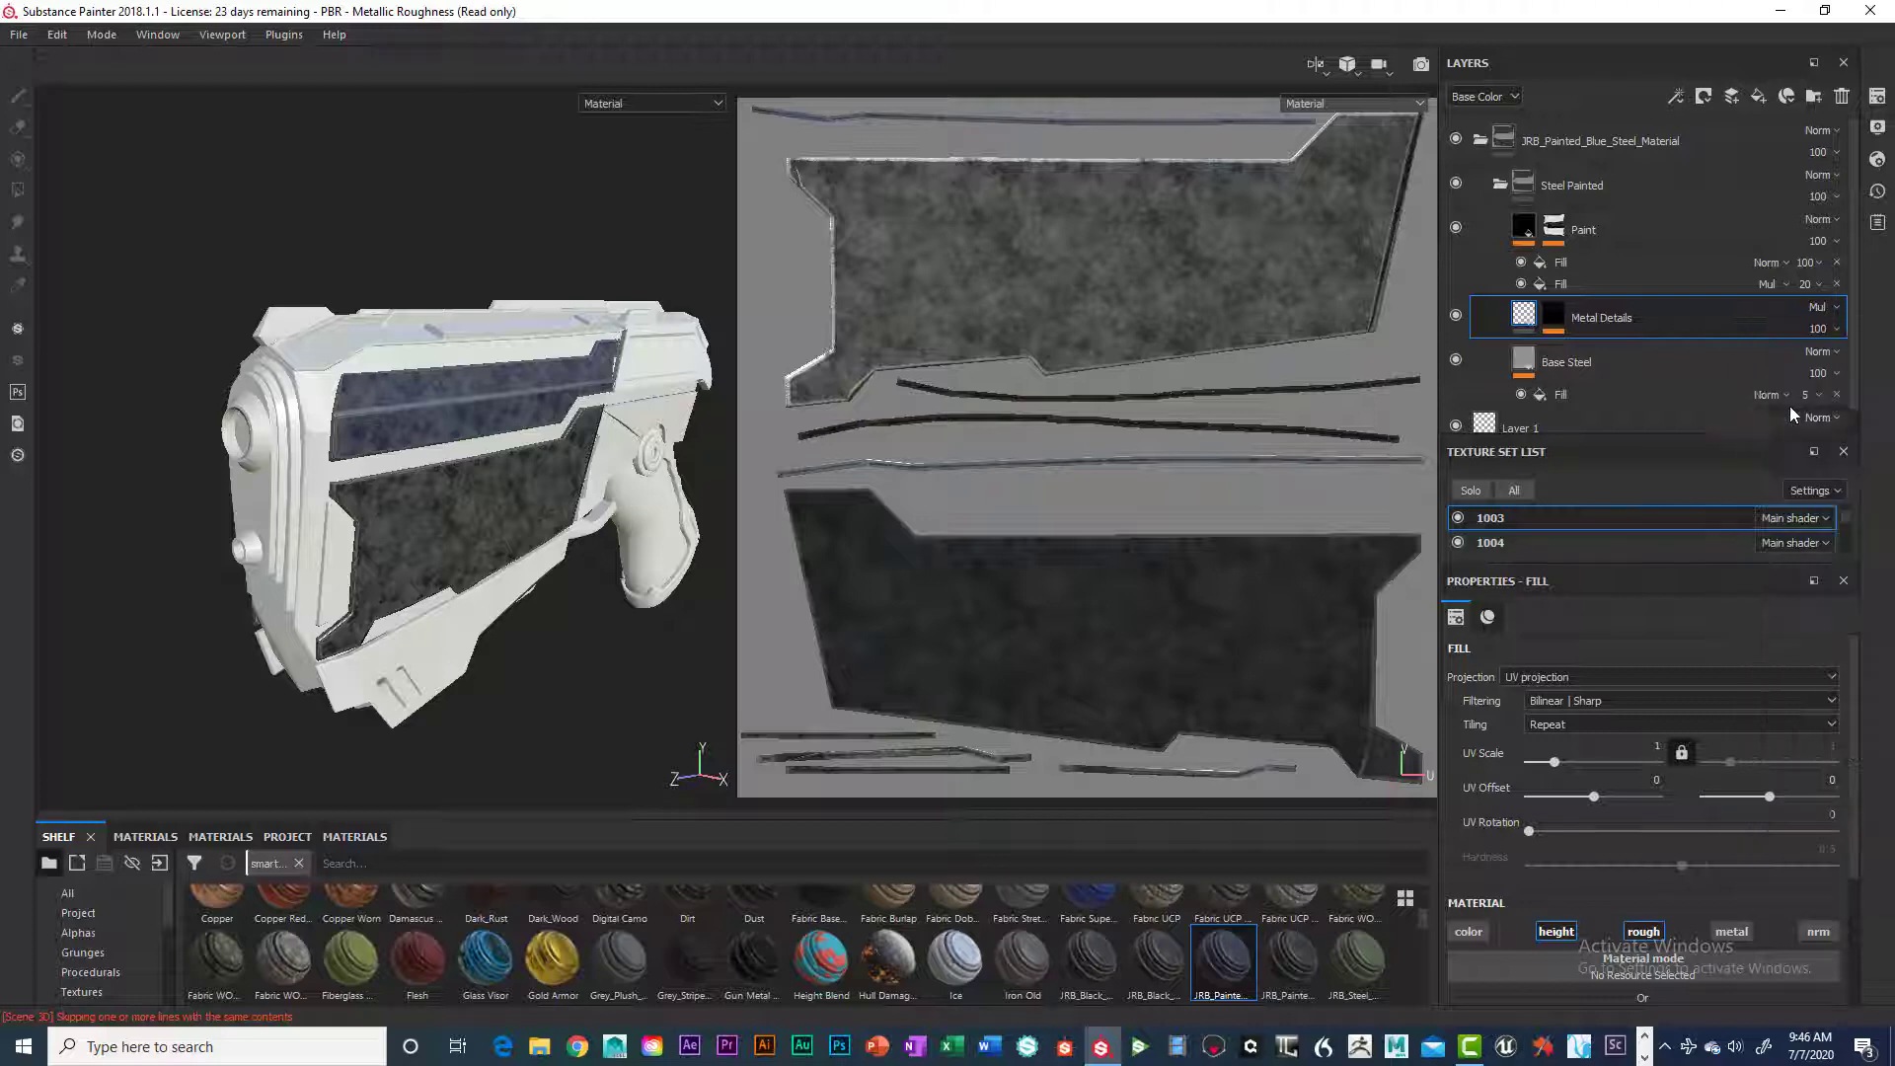
click(1834, 307)
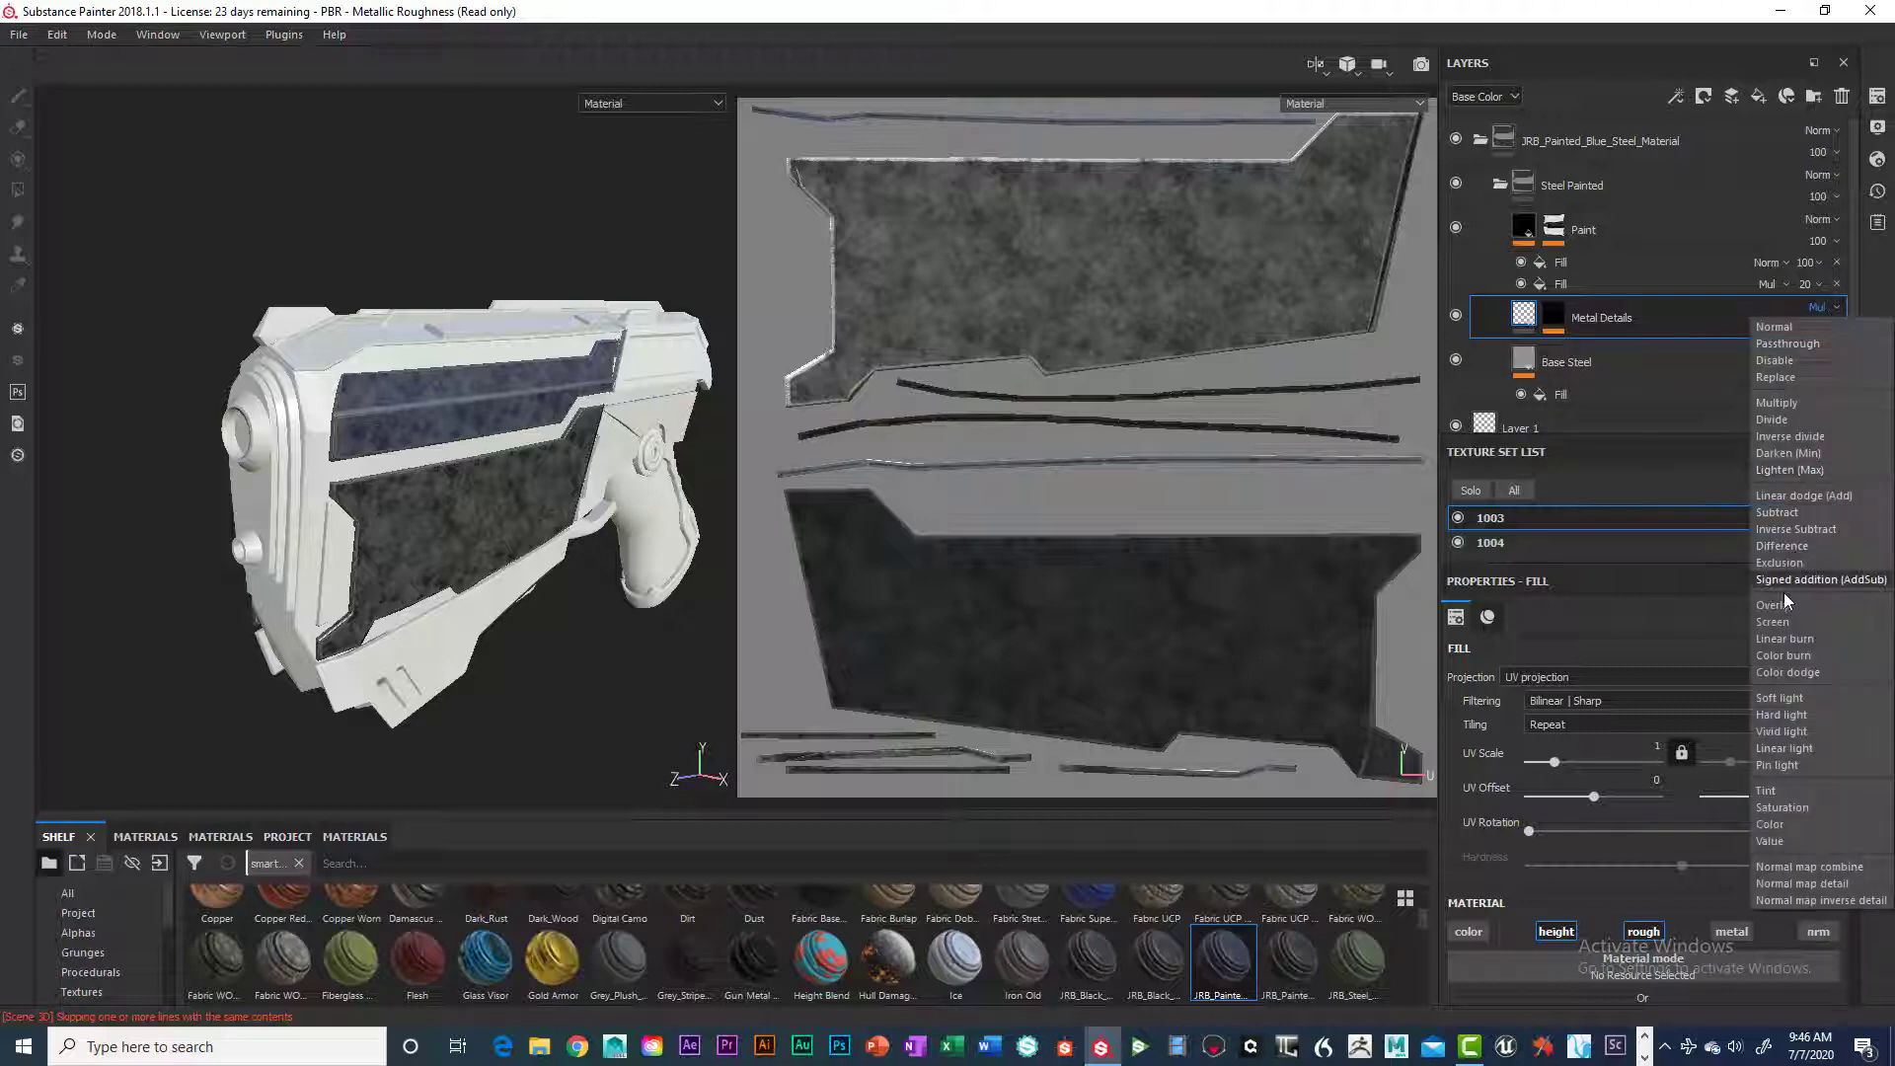
click(1783, 604)
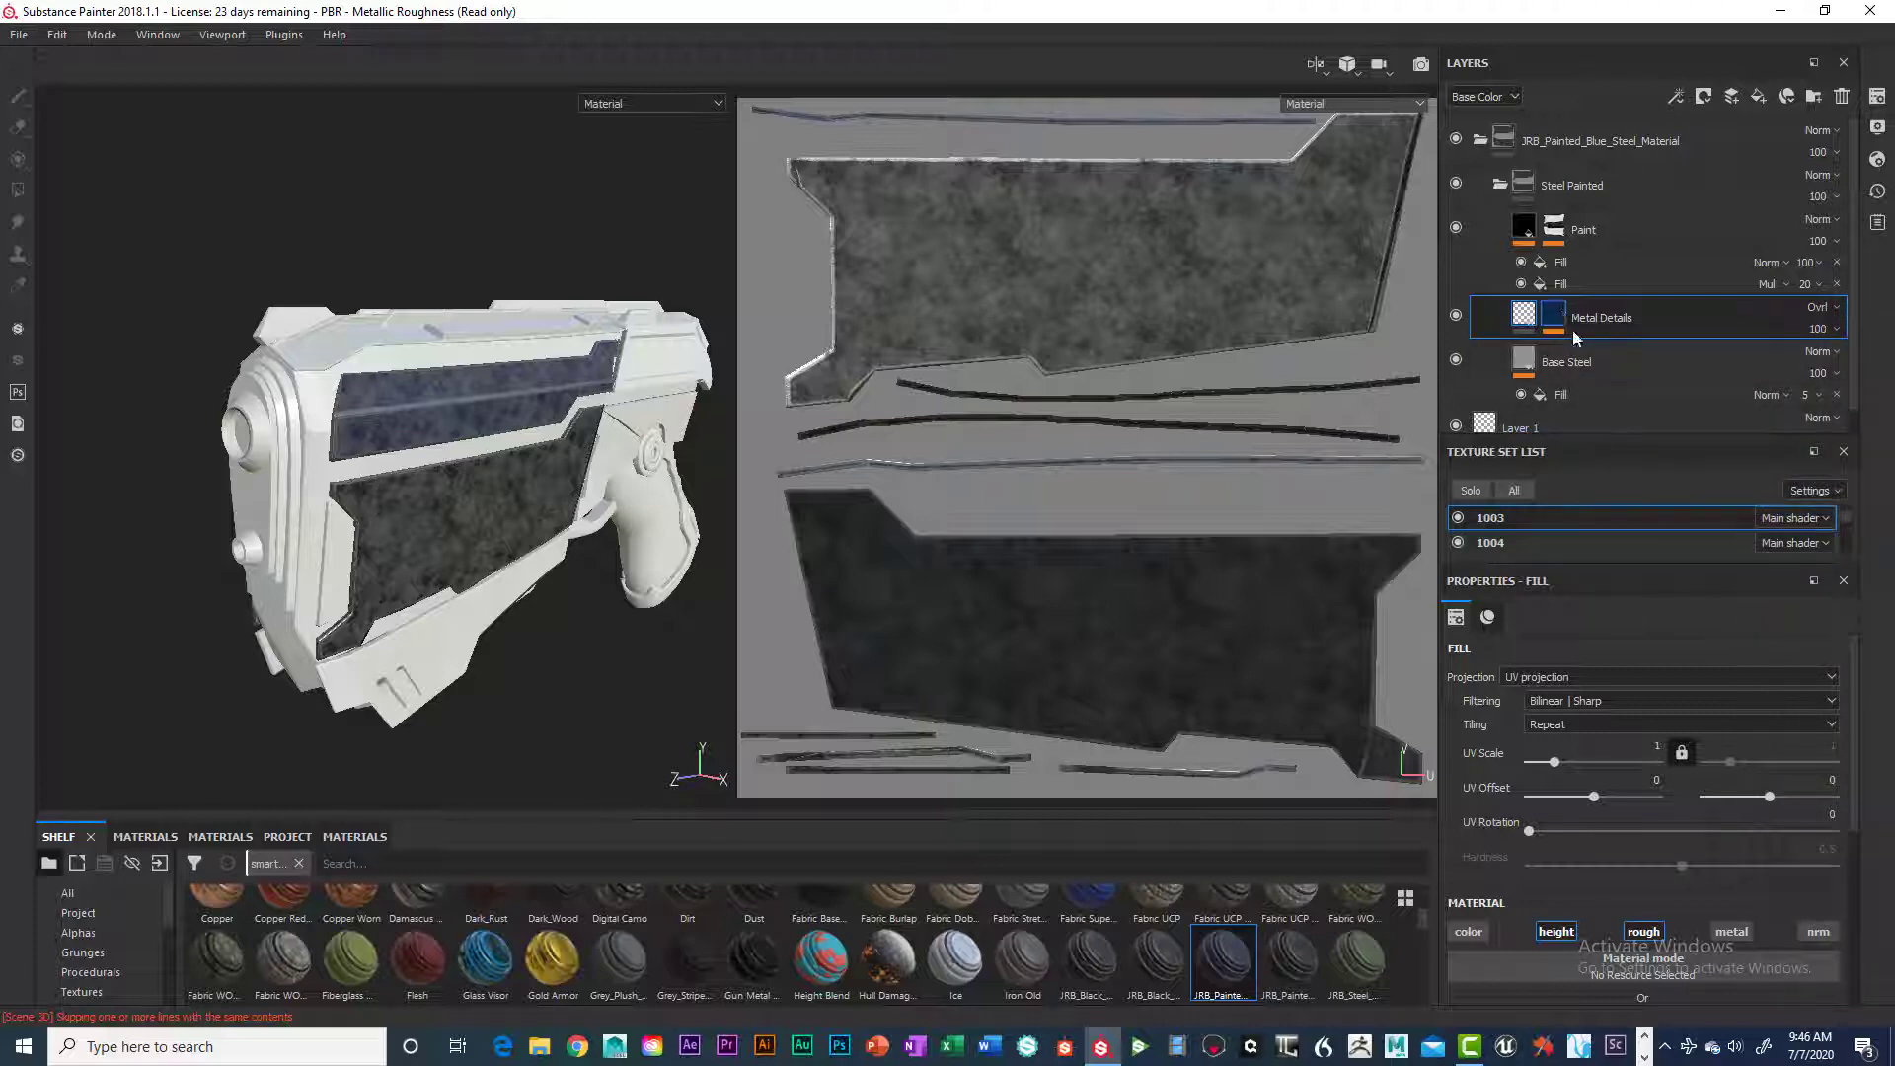
Select the Paint layer's mask and raise the brush size to about 13
click(1613, 359)
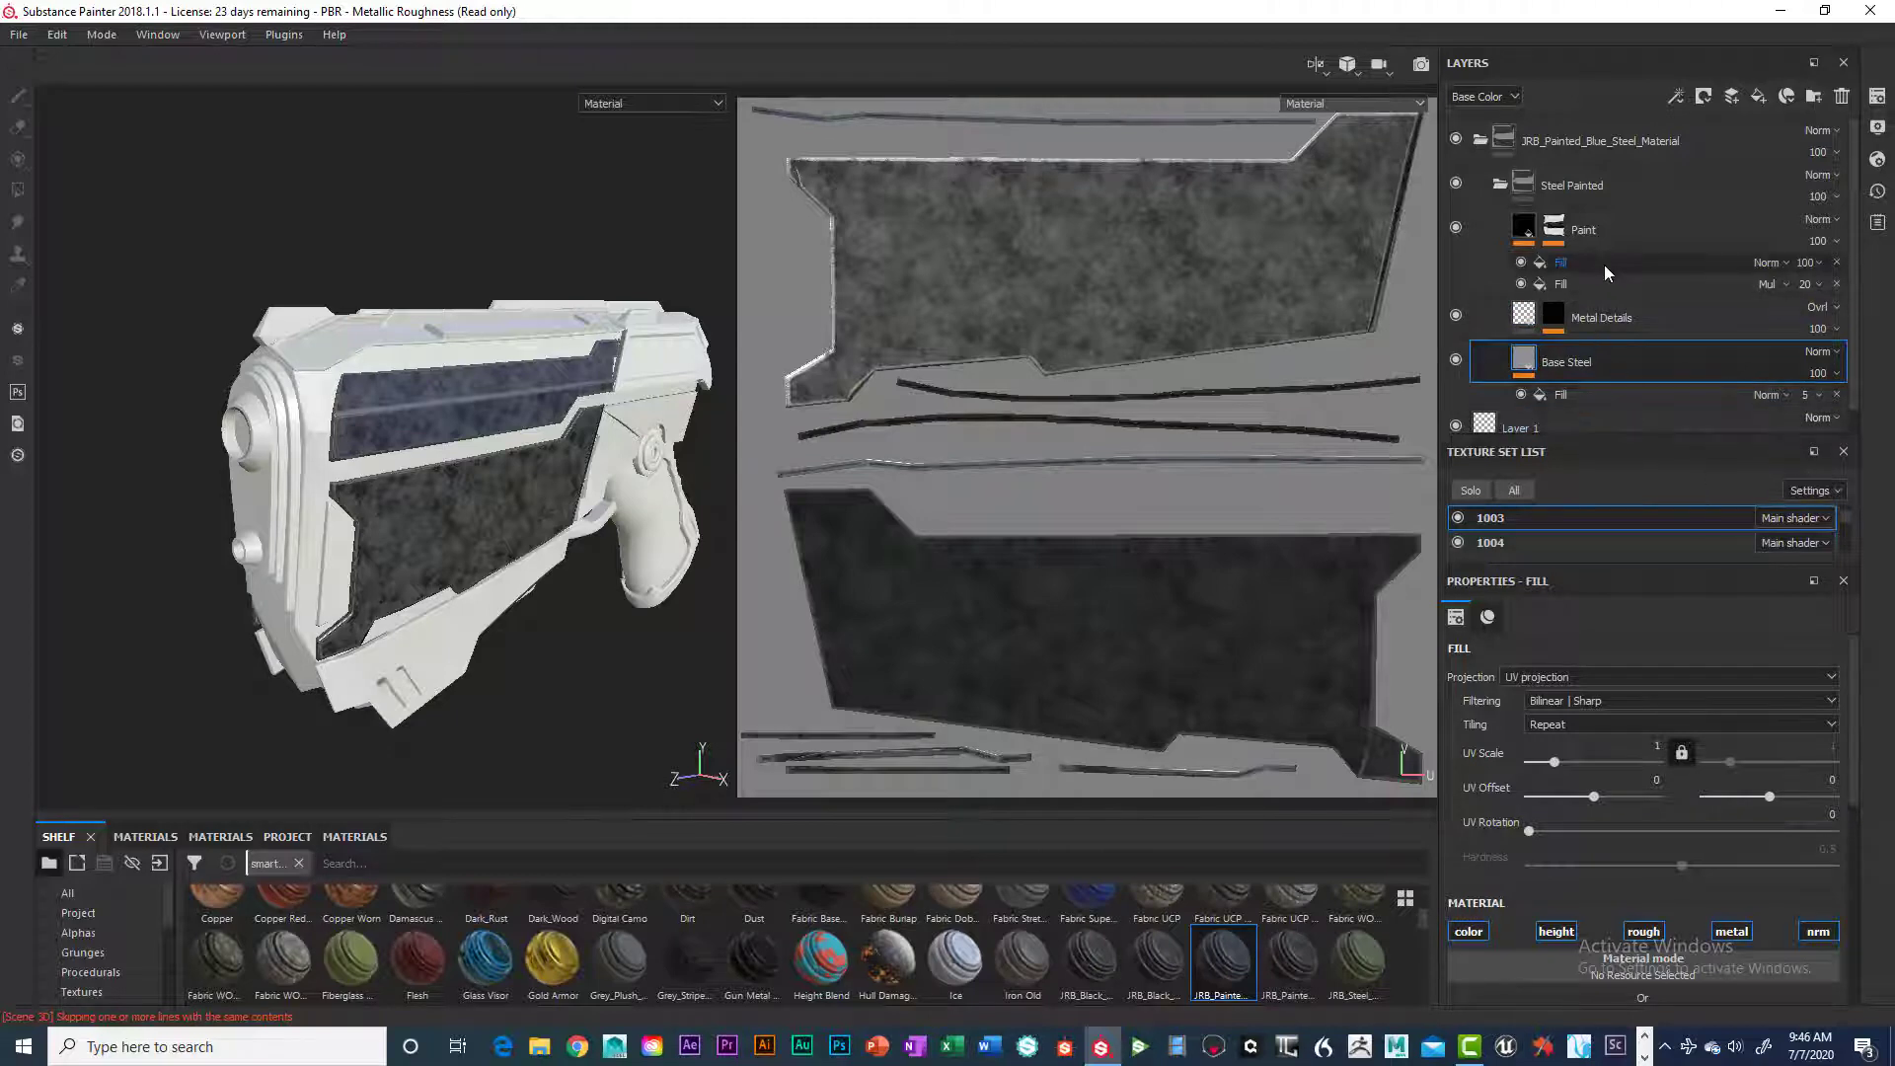
click(1642, 246)
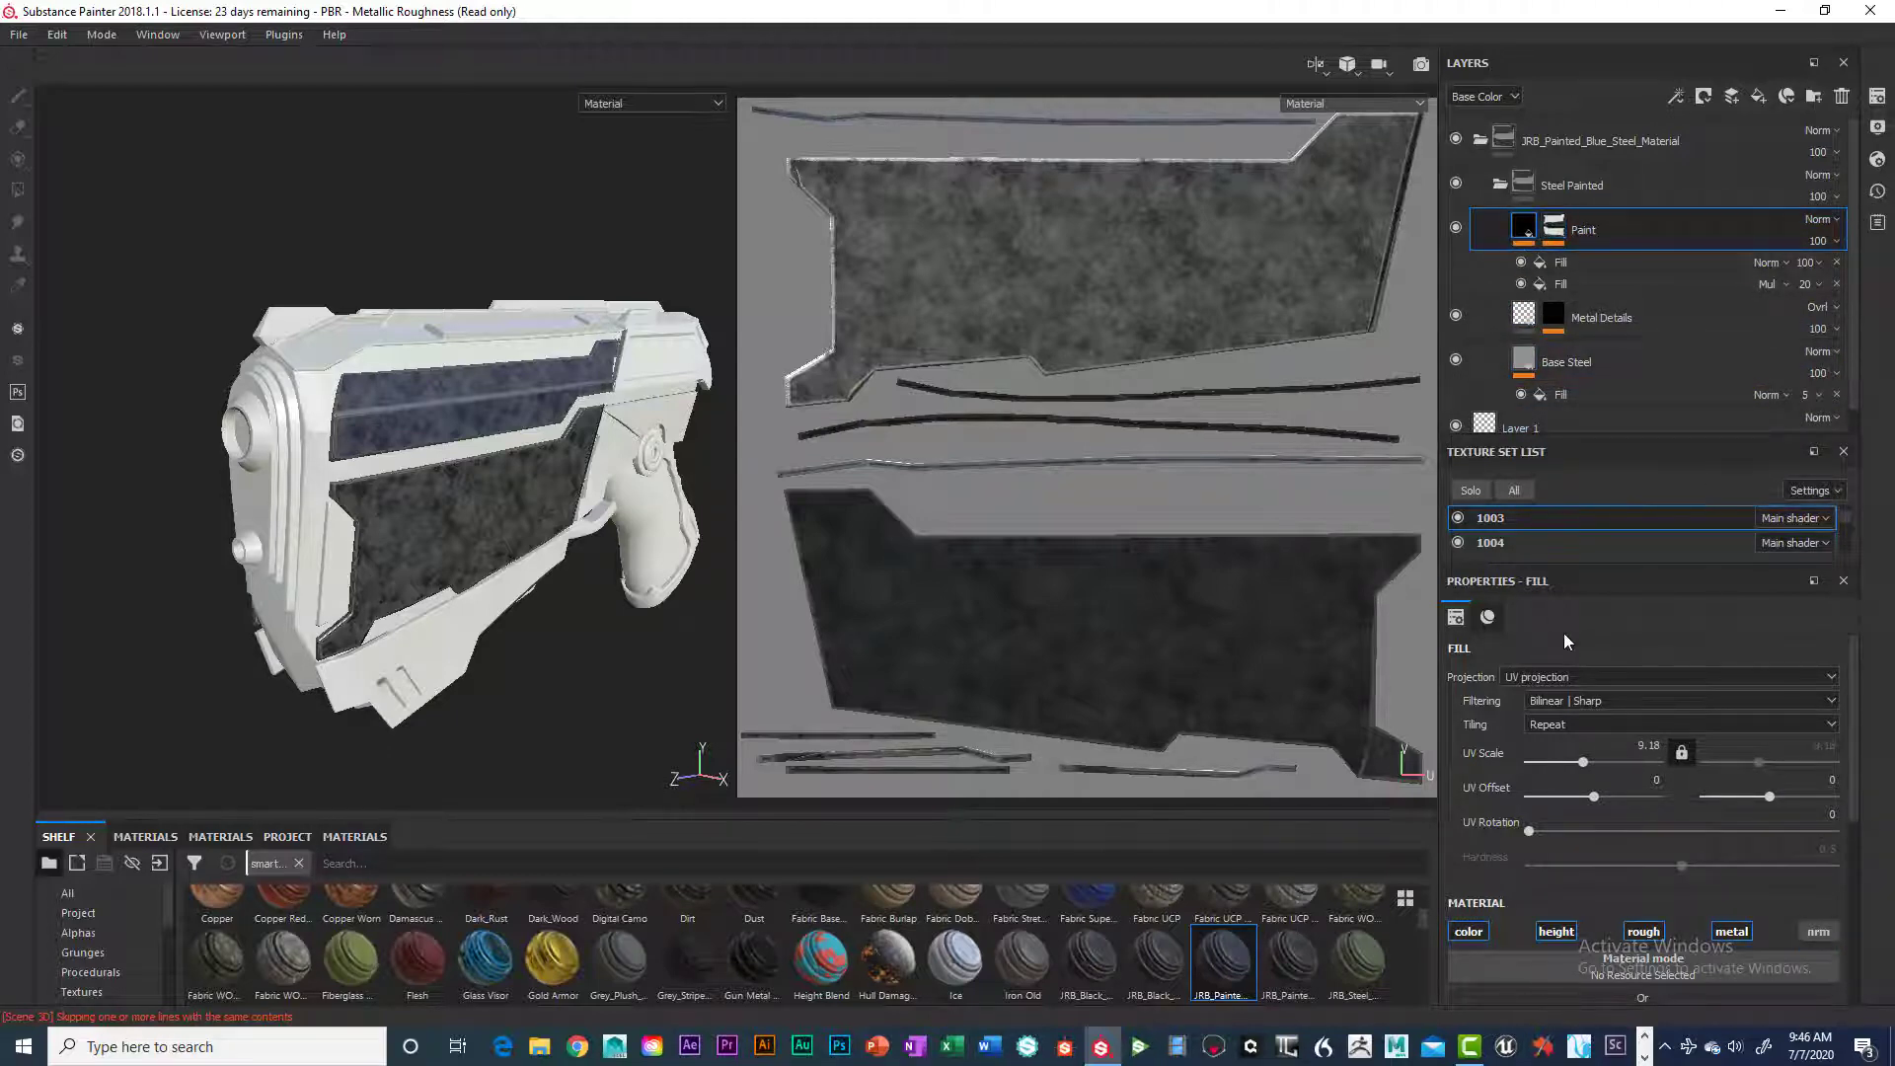
scroll(1678, 797, down, 3)
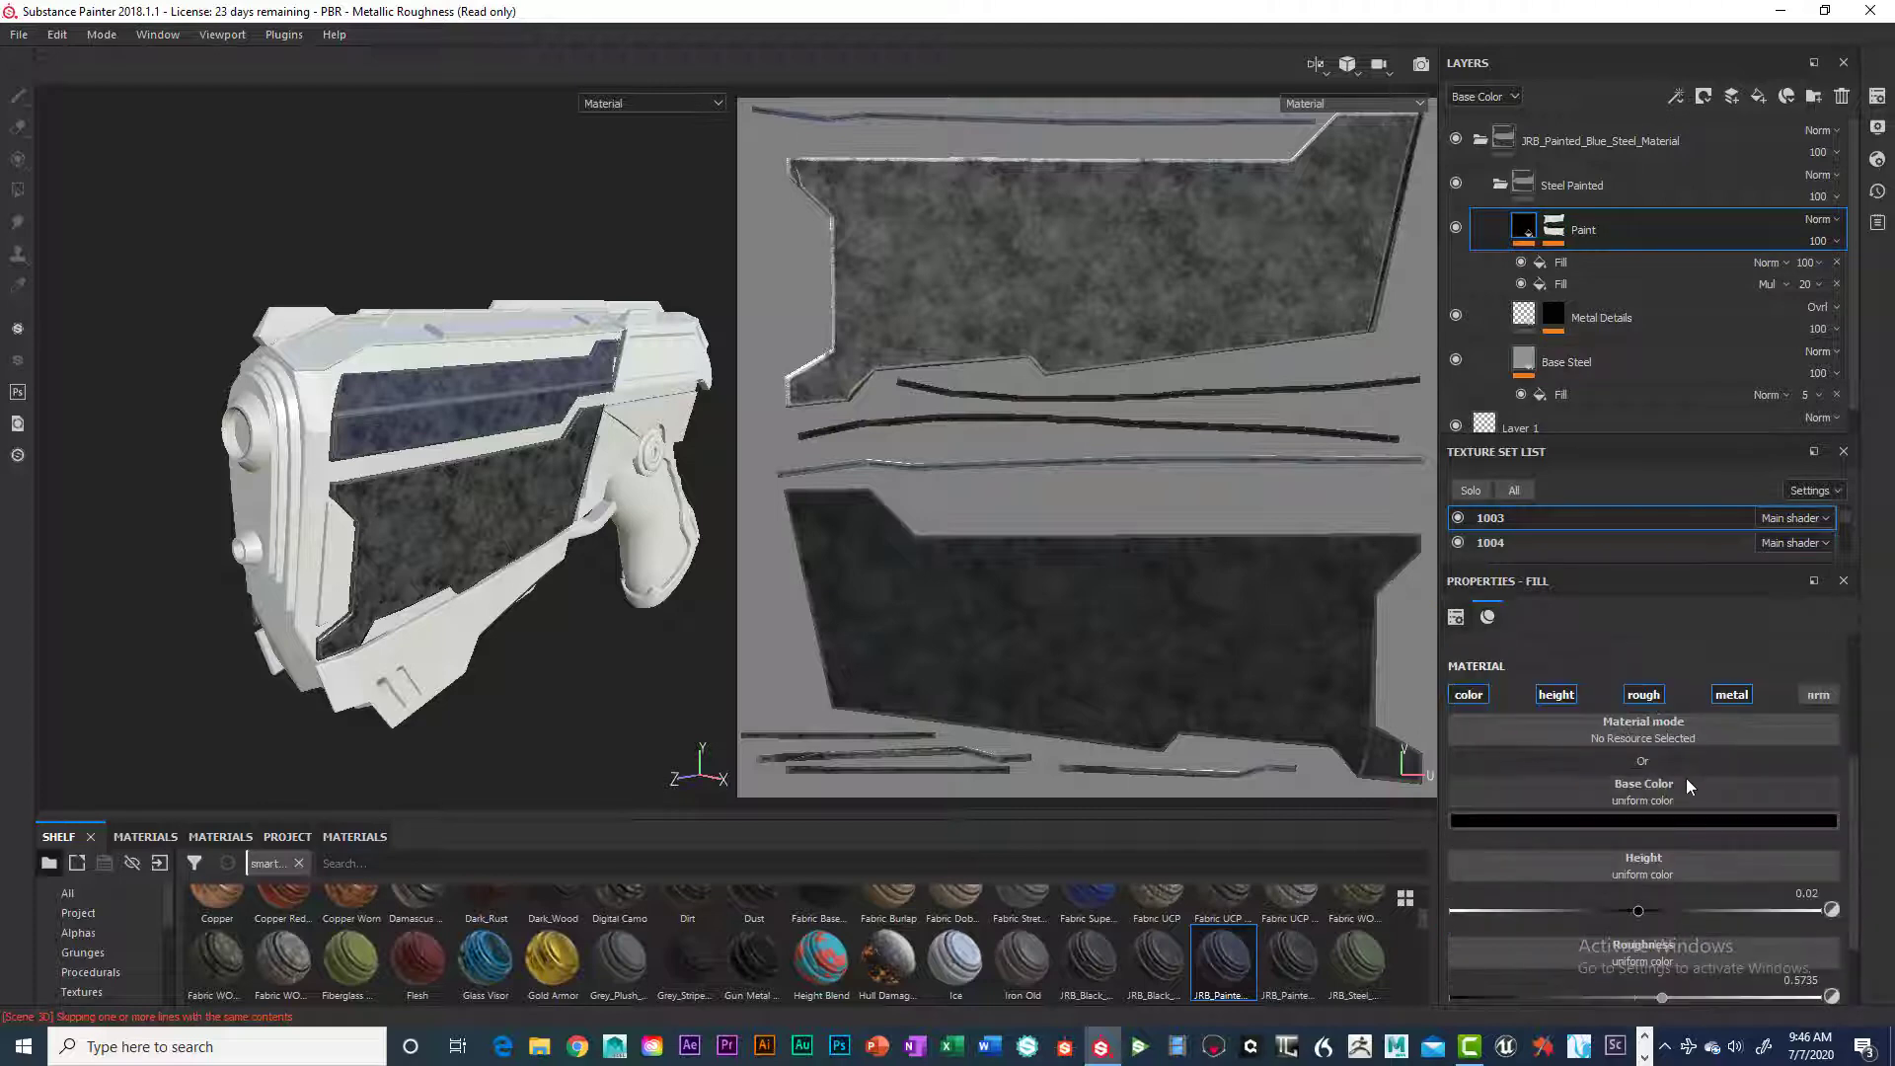
click(1554, 237)
scroll(1678, 855, down, 5)
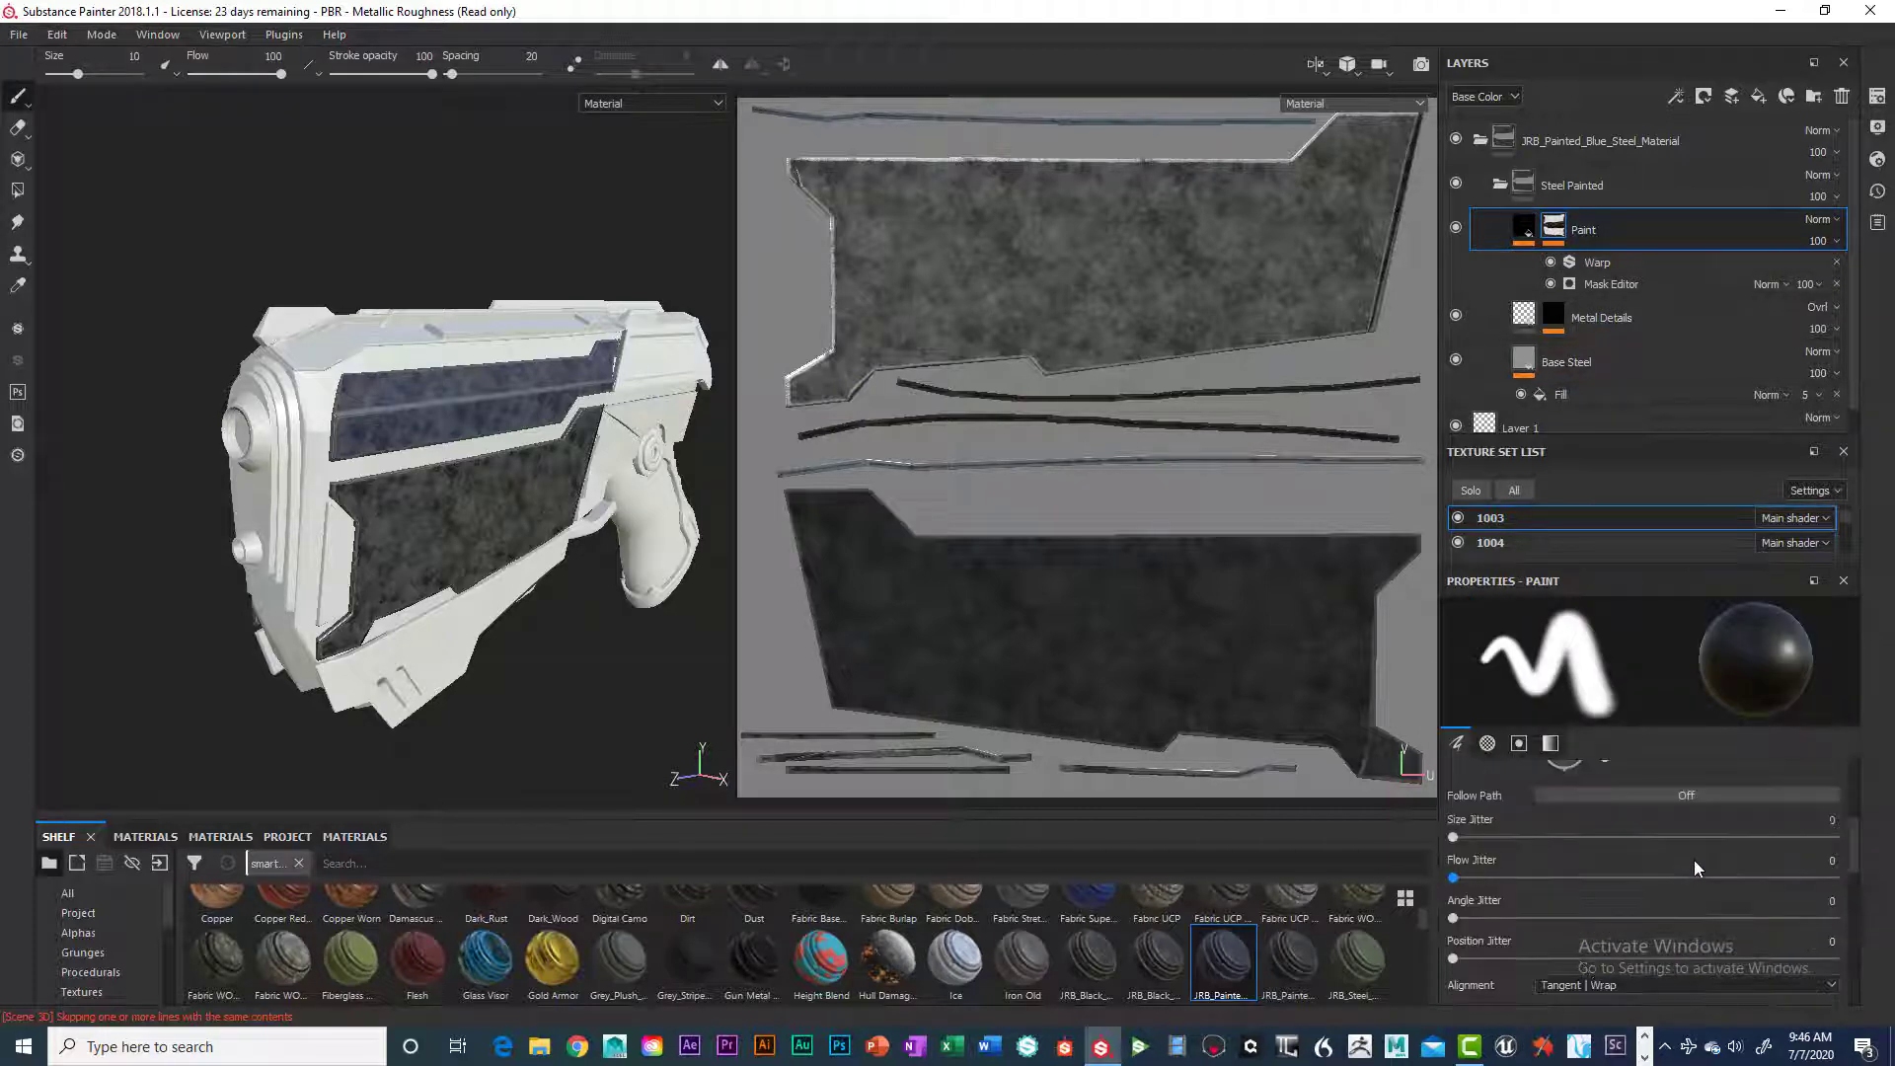
scroll(1693, 857, down, 4)
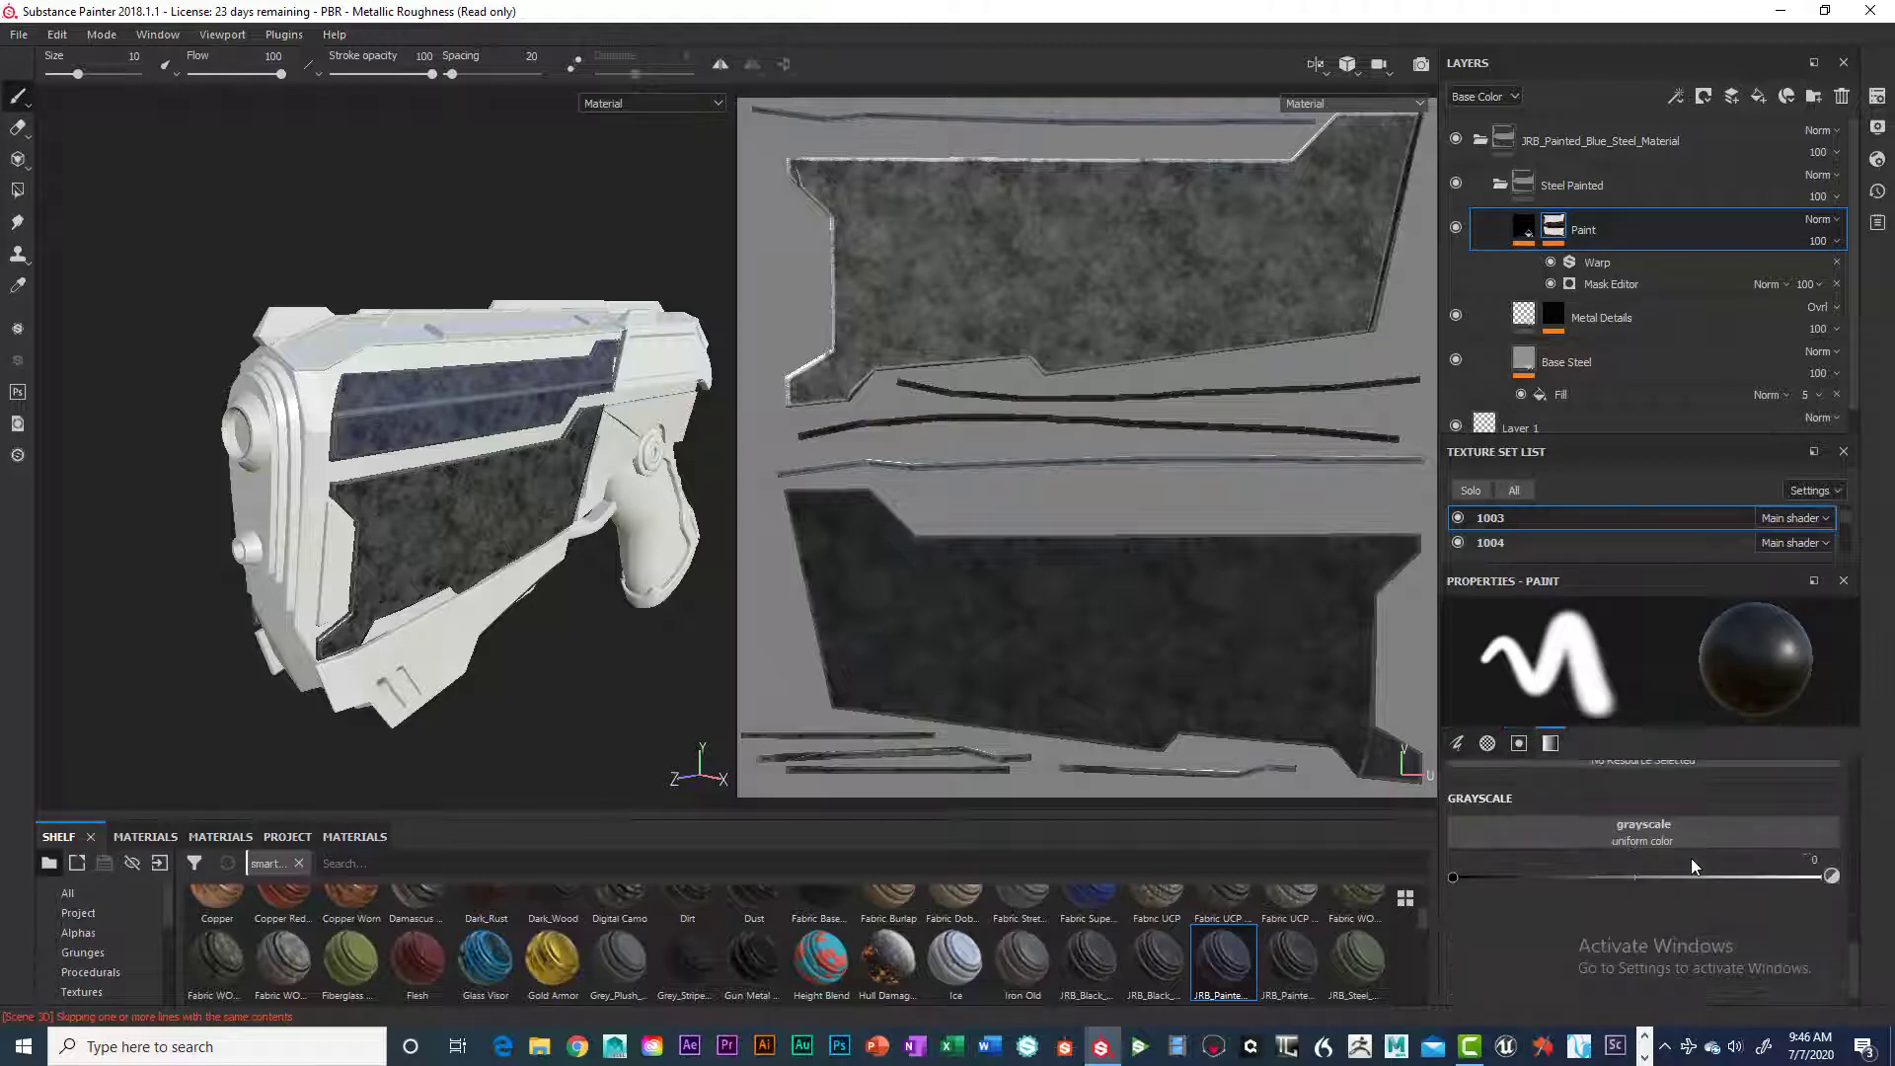
scroll(1691, 857, up, 9)
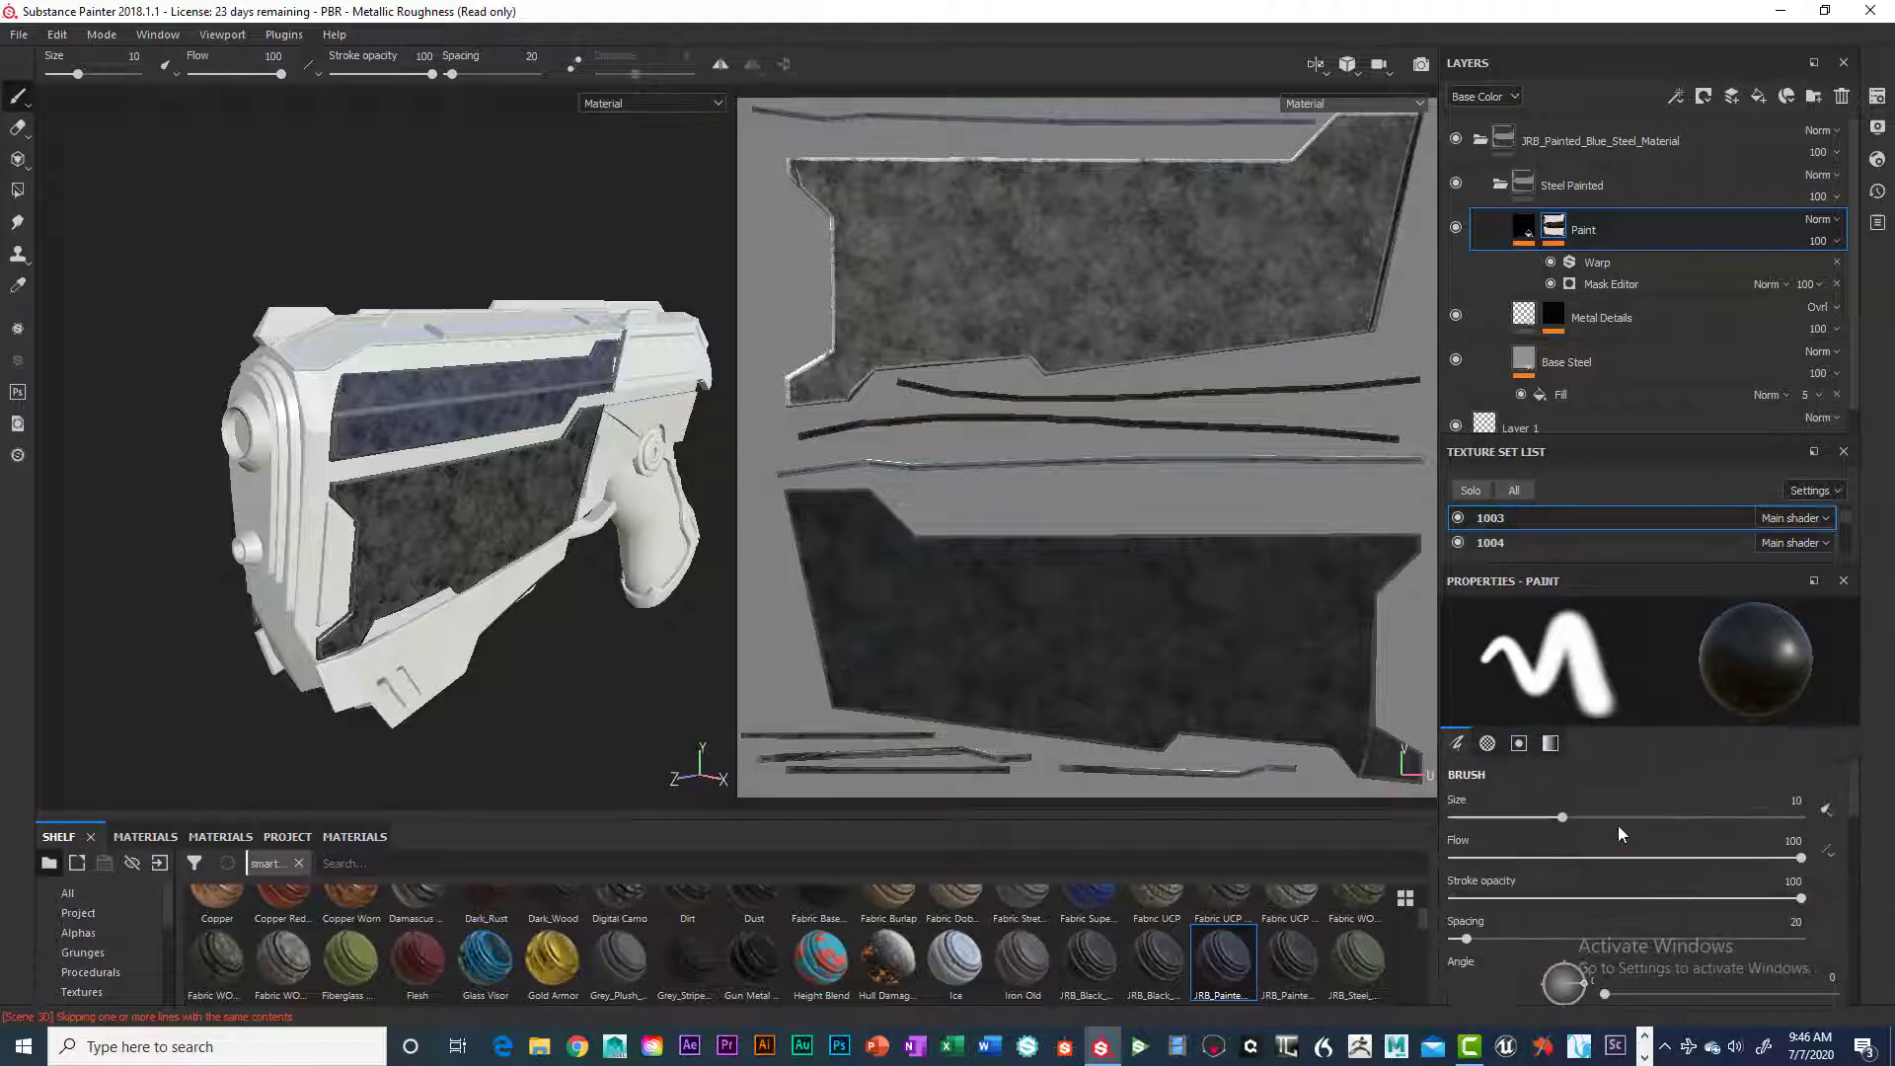
drag(1560, 818, 1573, 819)
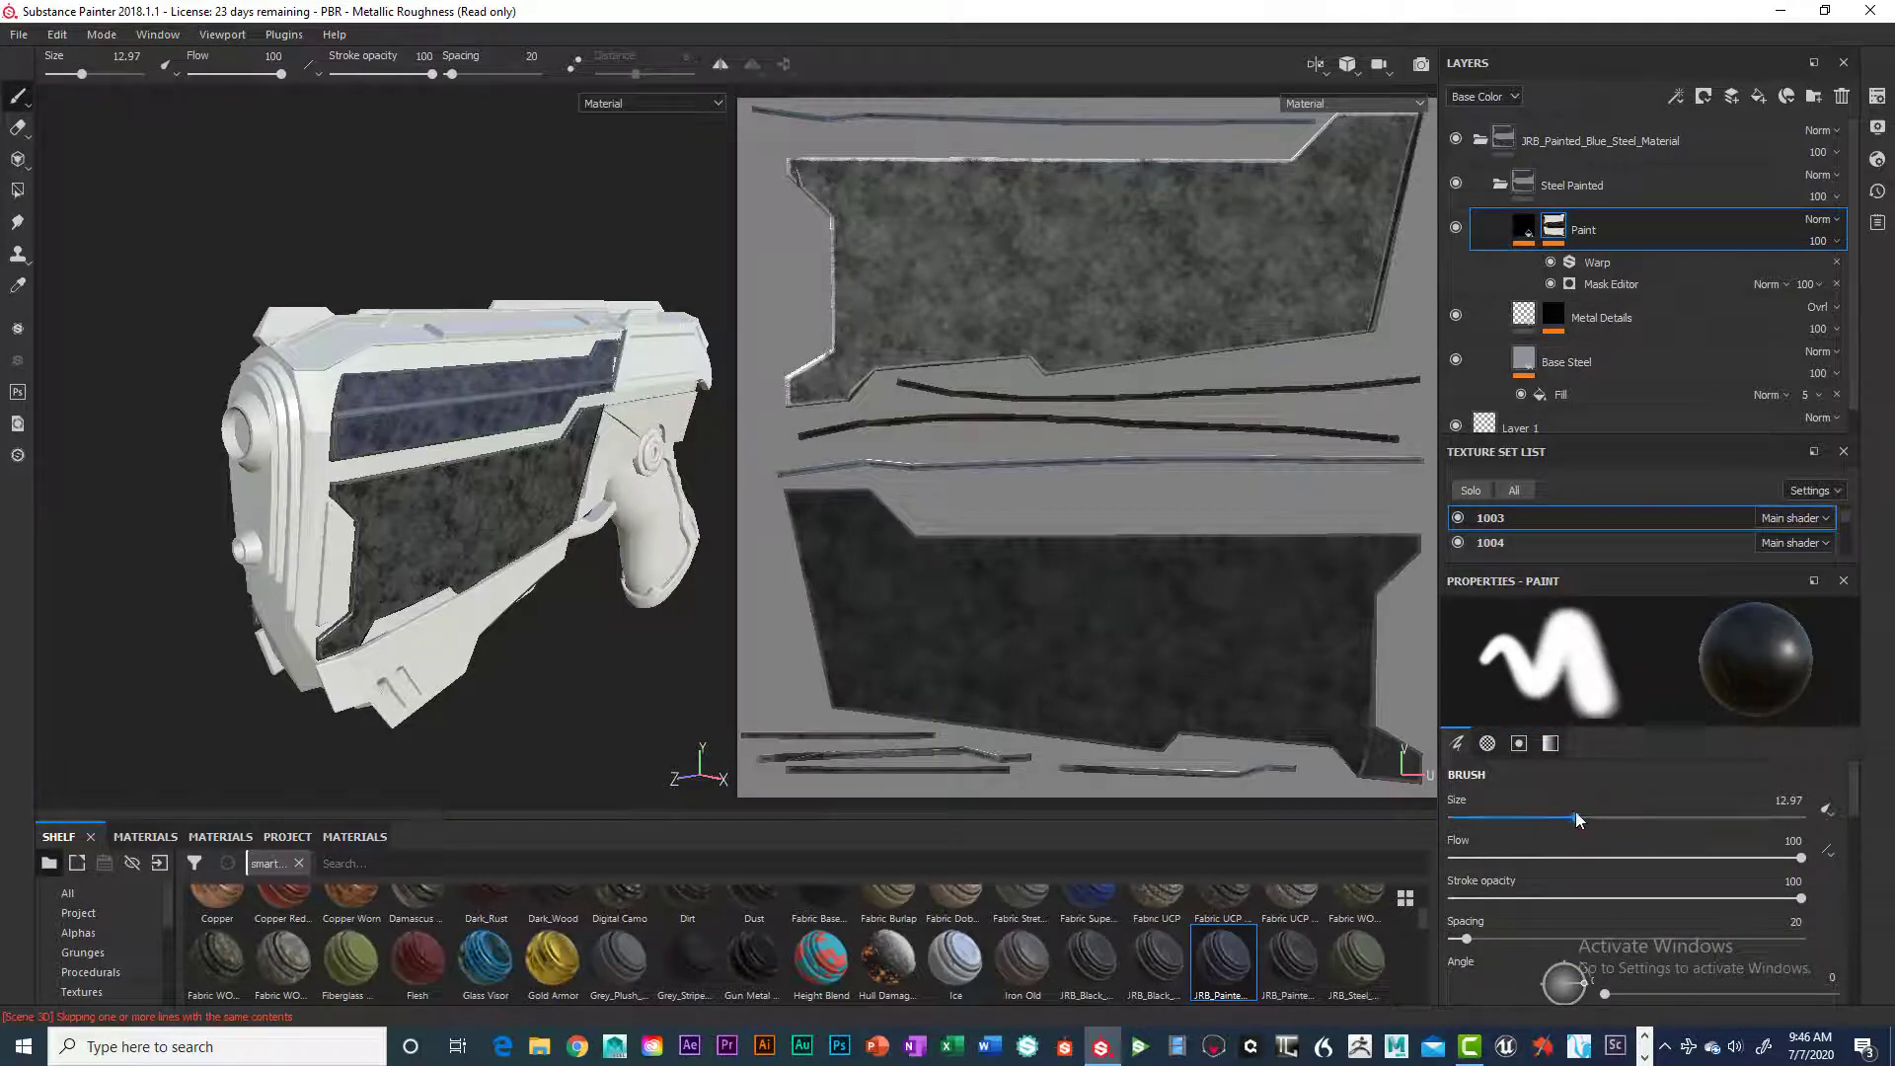
Lower the Warp Input Position of the Warp filter on the Paint layer's mask
click(1615, 264)
scroll(1690, 690, down, 2)
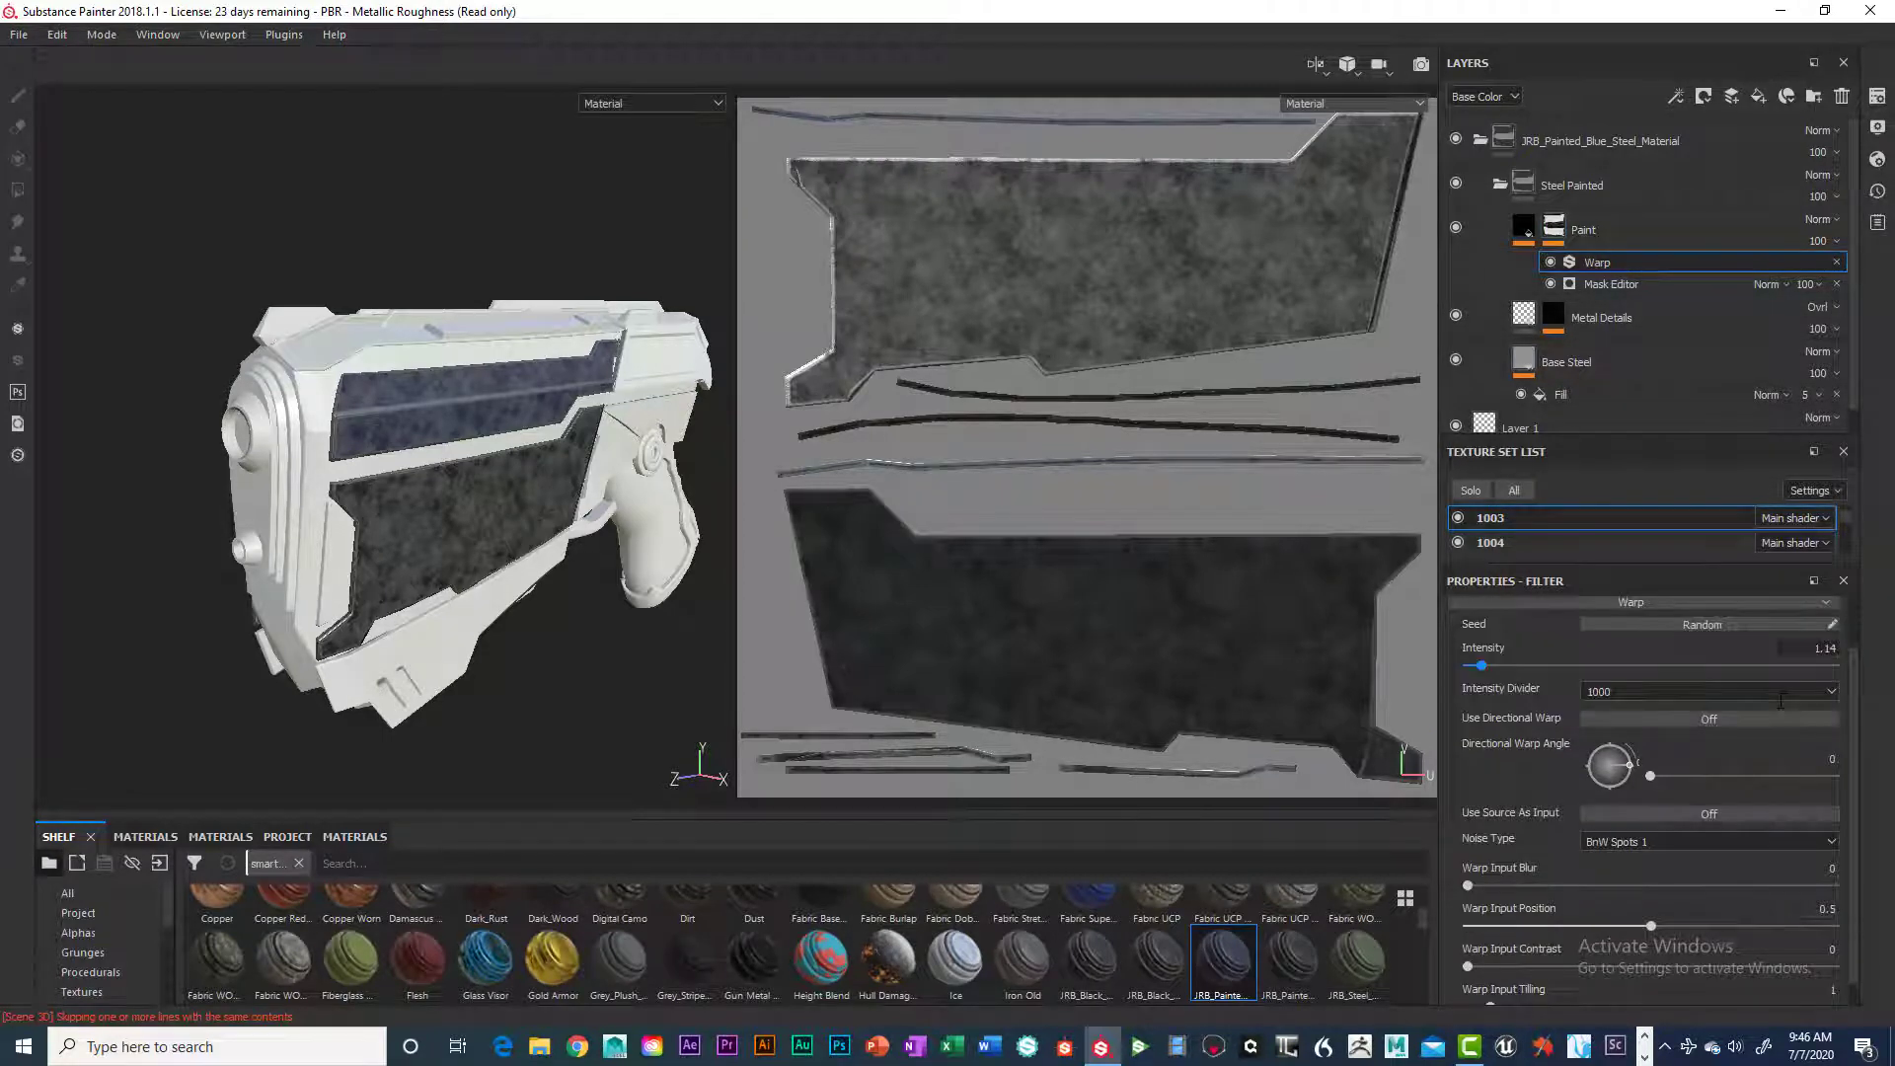
scroll(1781, 701, down, 1)
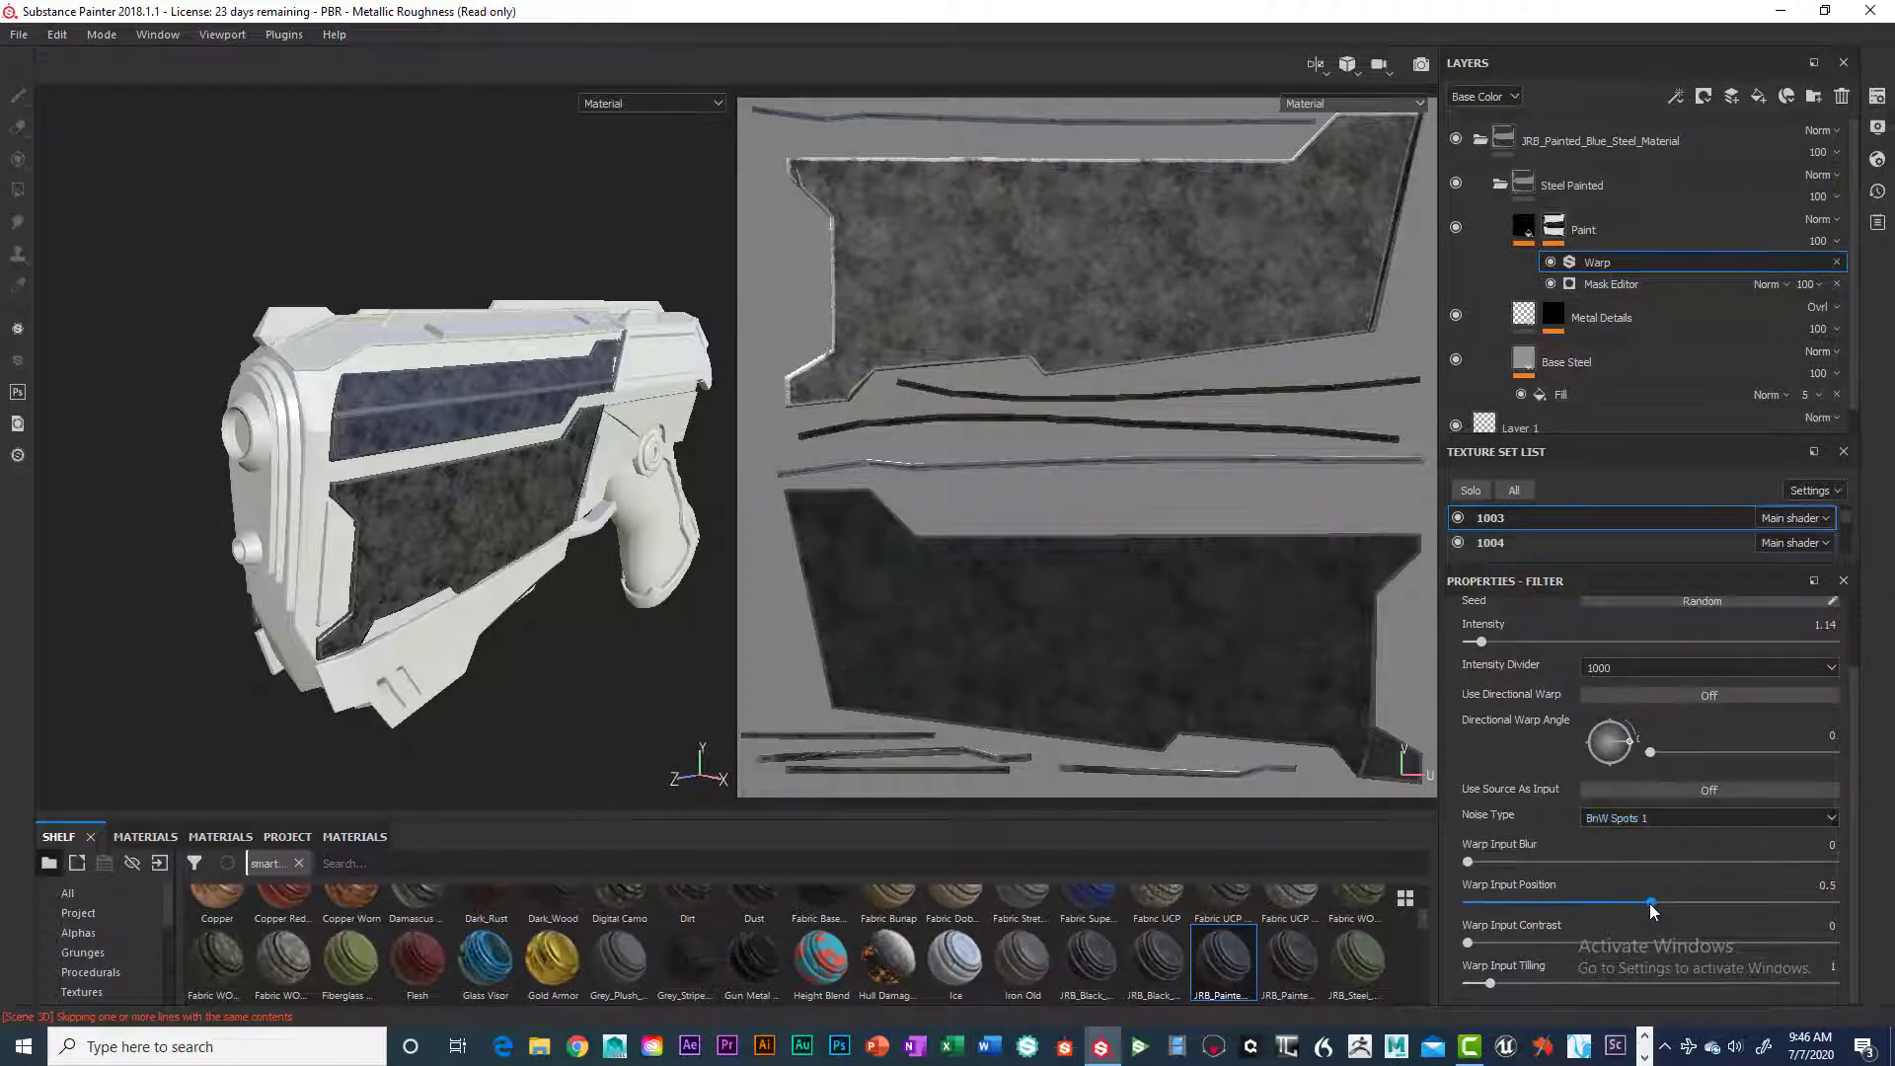
drag(1650, 903, 1545, 902)
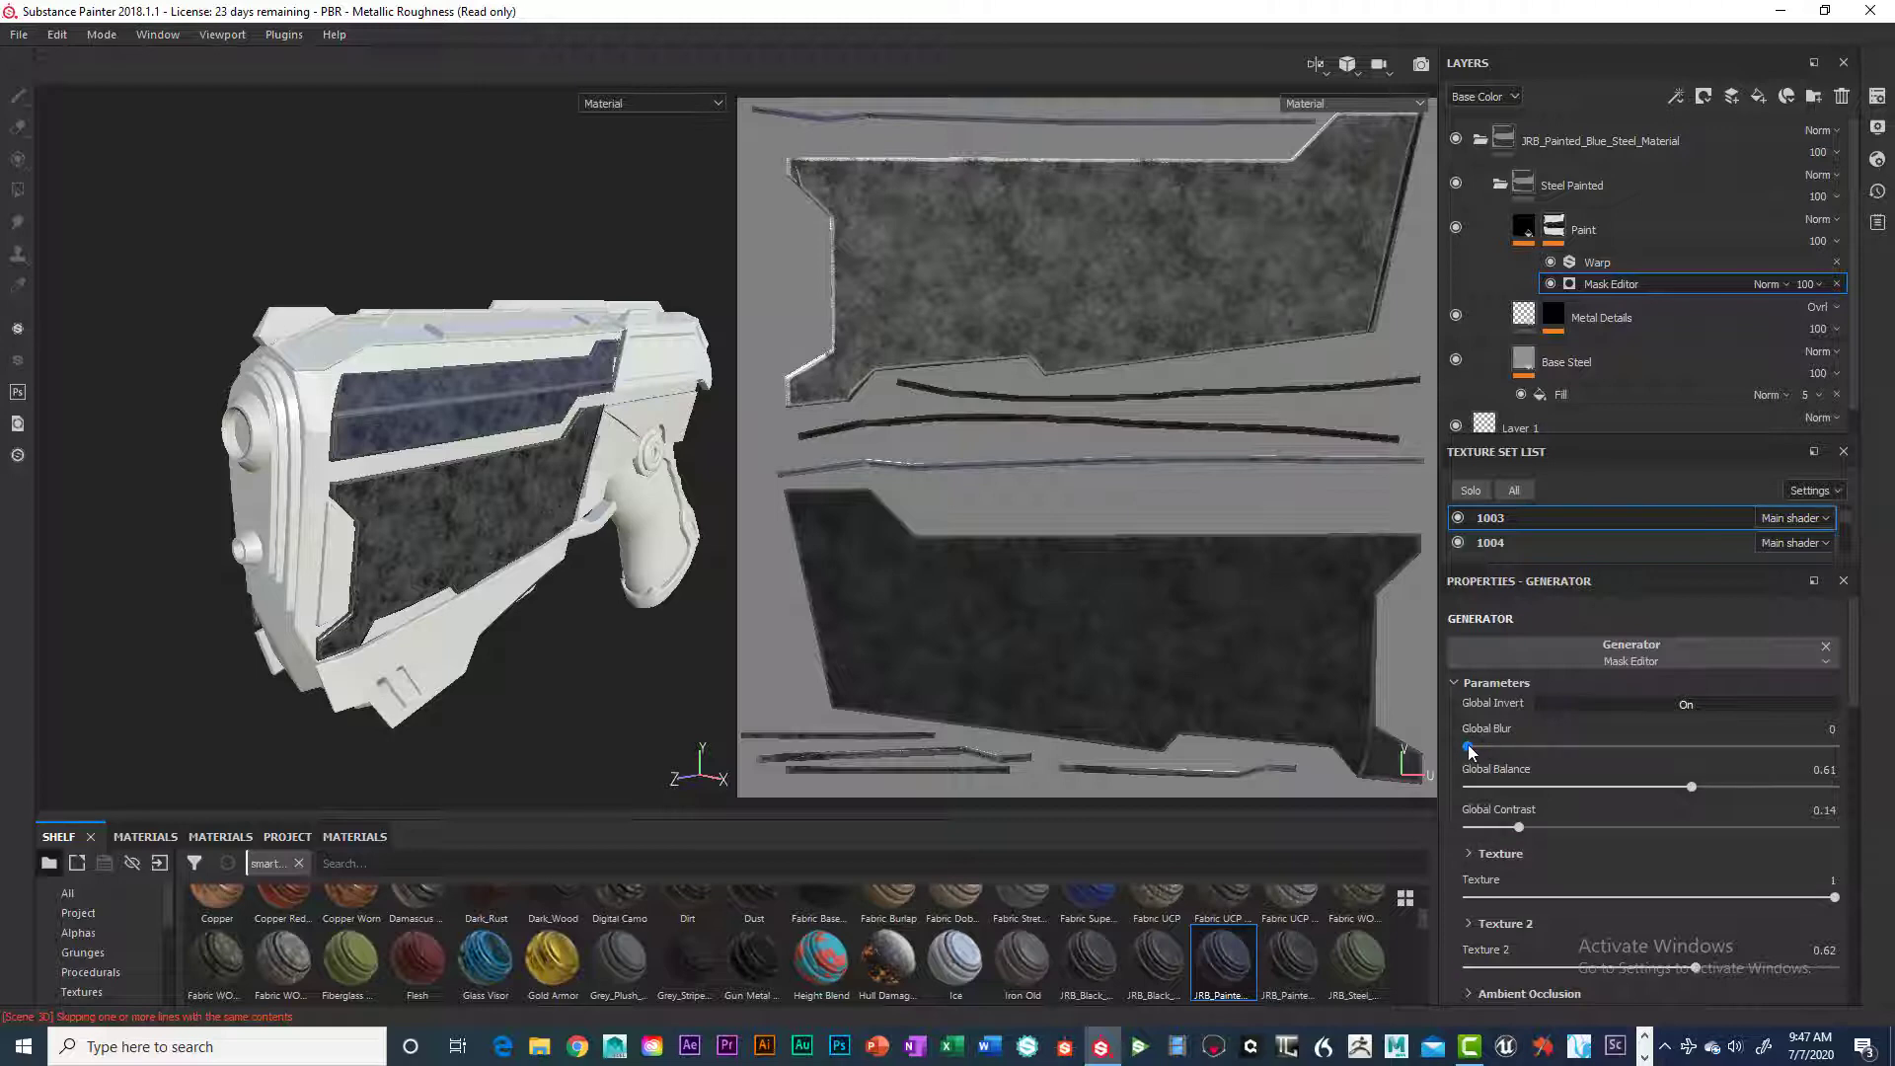
In the Paint mask's Mask Editor generator, set Global Contrast to 0.39, Texture to 0.2 and Texture 2 to 0.42
mouse_move(1468, 746)
mouse_down()
mouse_move(1702, 741)
mouse_move(1441, 770)
mouse_up()
drag(1521, 827, 1615, 837)
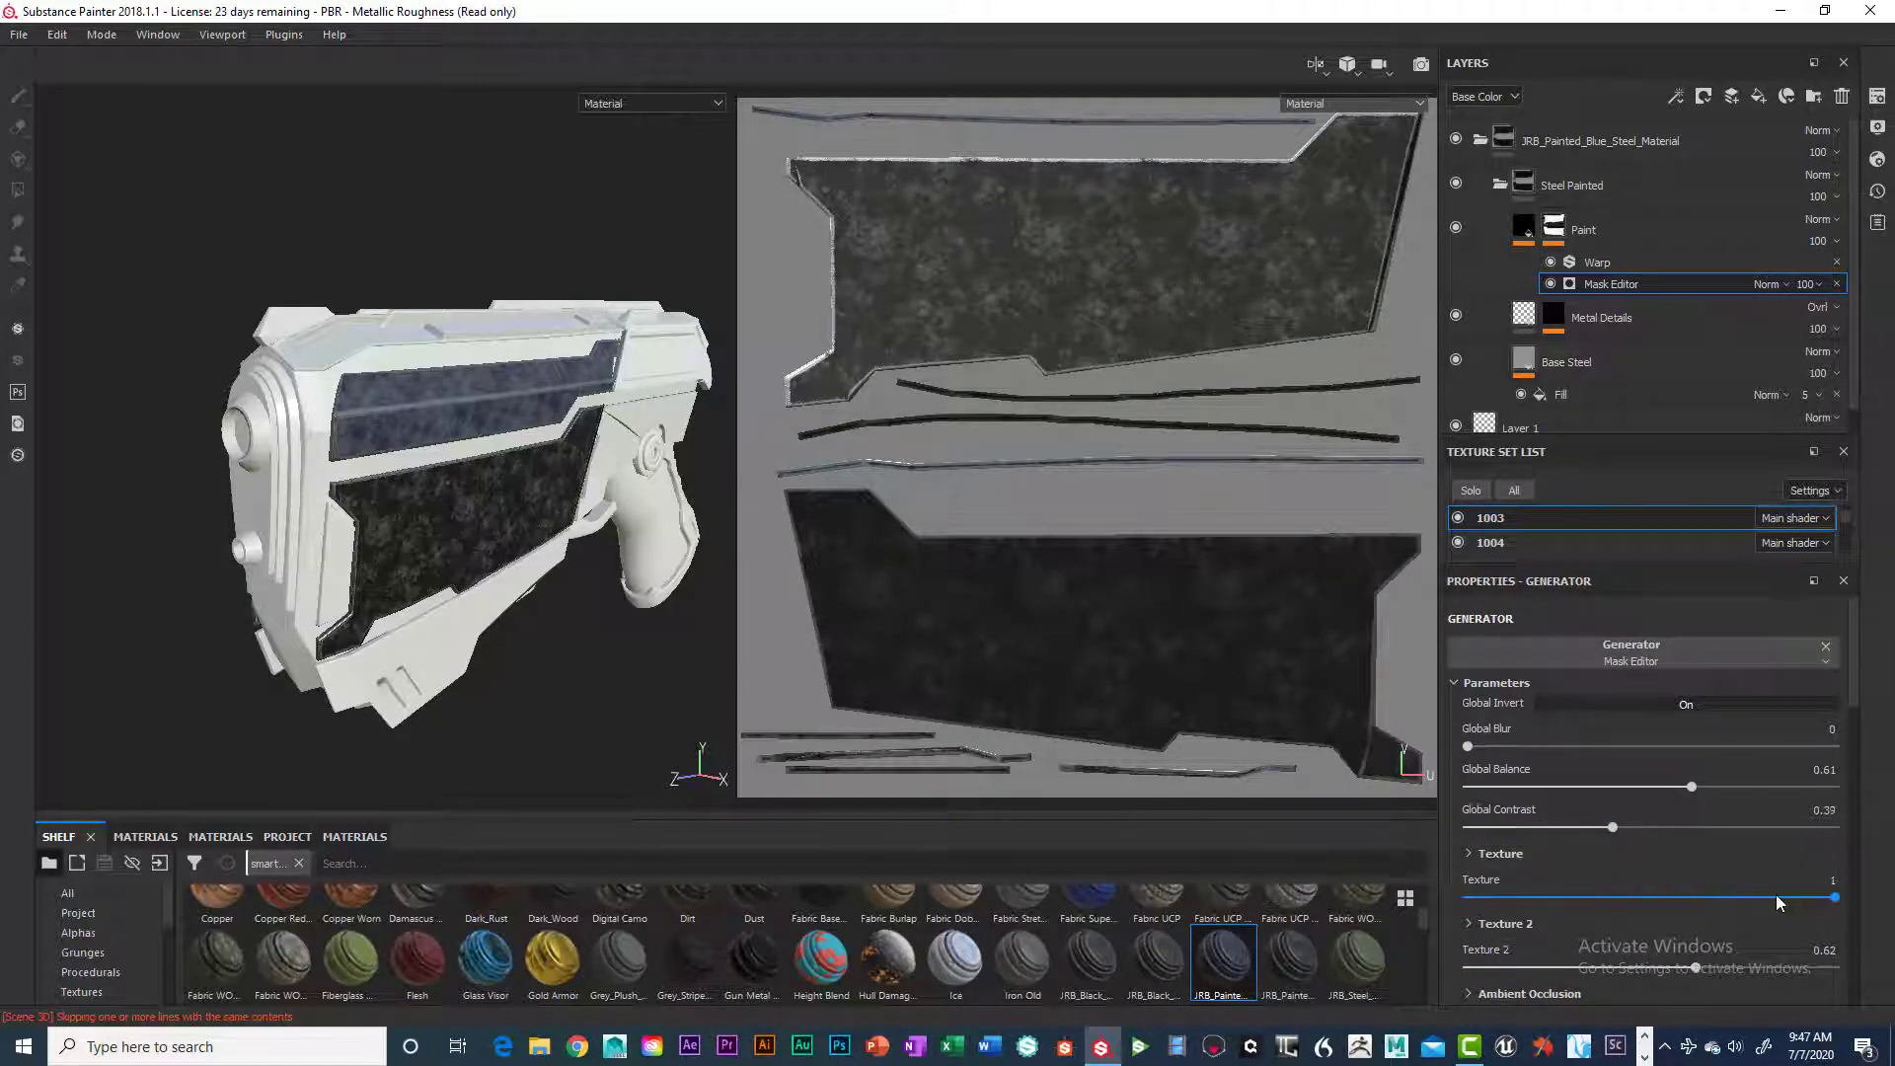
drag(1834, 896, 1541, 897)
drag(1698, 967, 1627, 968)
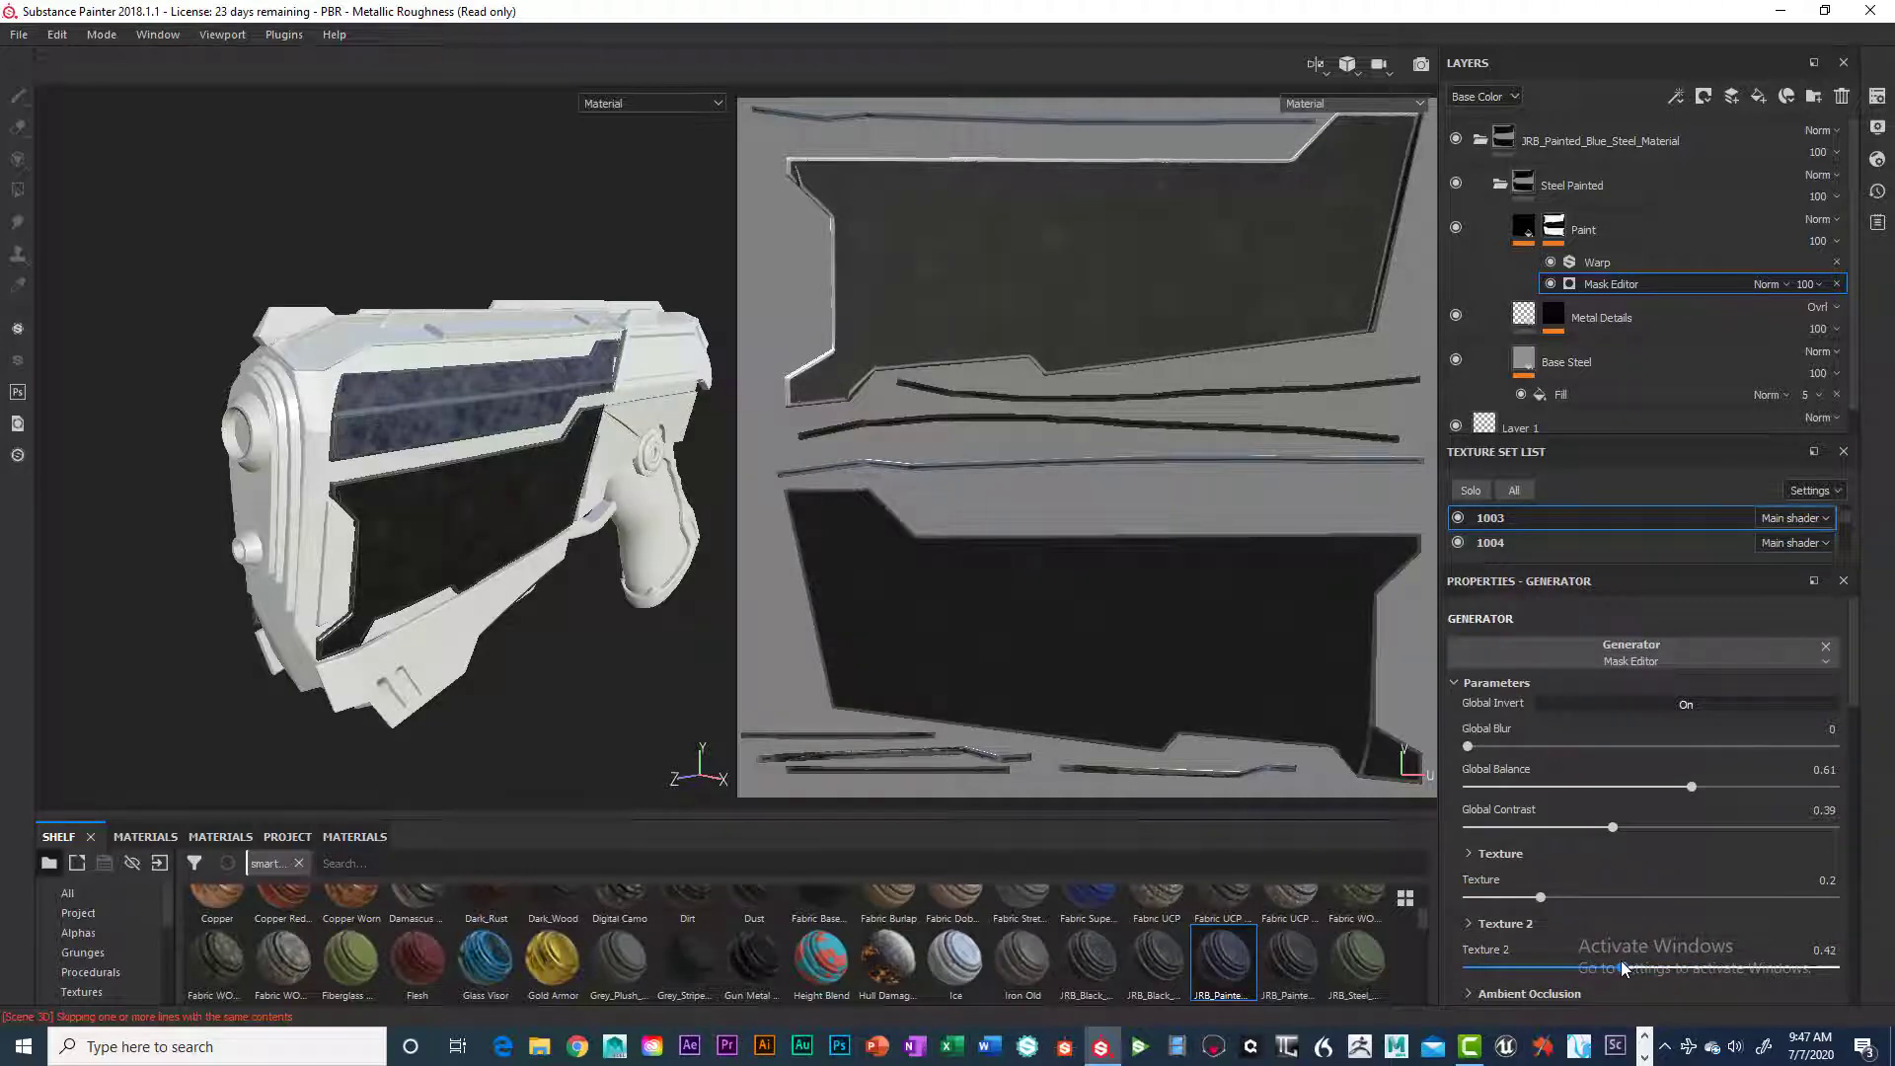
Collapse the Steel Painted and JRB_Painted_Blue_Steel_Material folders in the layer stack
alt+drag(544, 479, 436, 499)
scroll(528, 455, down, 3)
scroll(528, 458, up, 8)
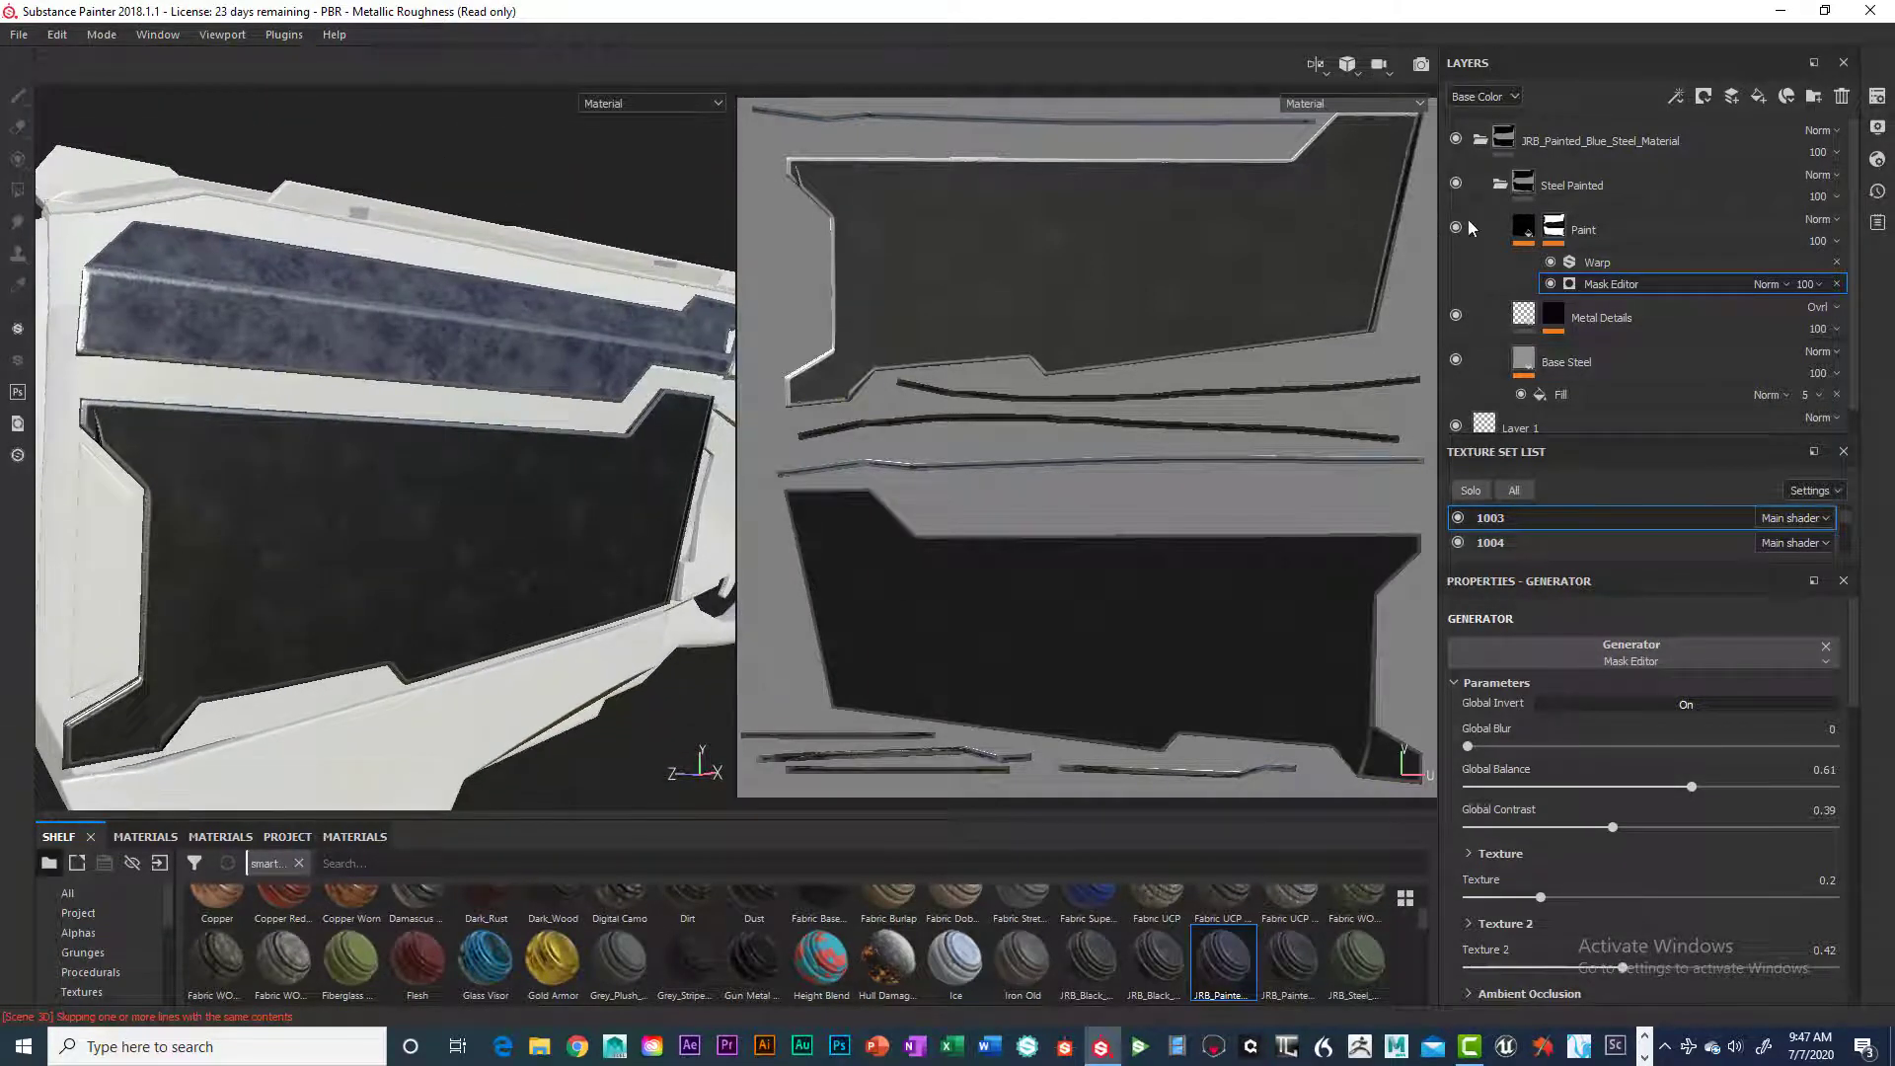
click(1499, 185)
click(1480, 140)
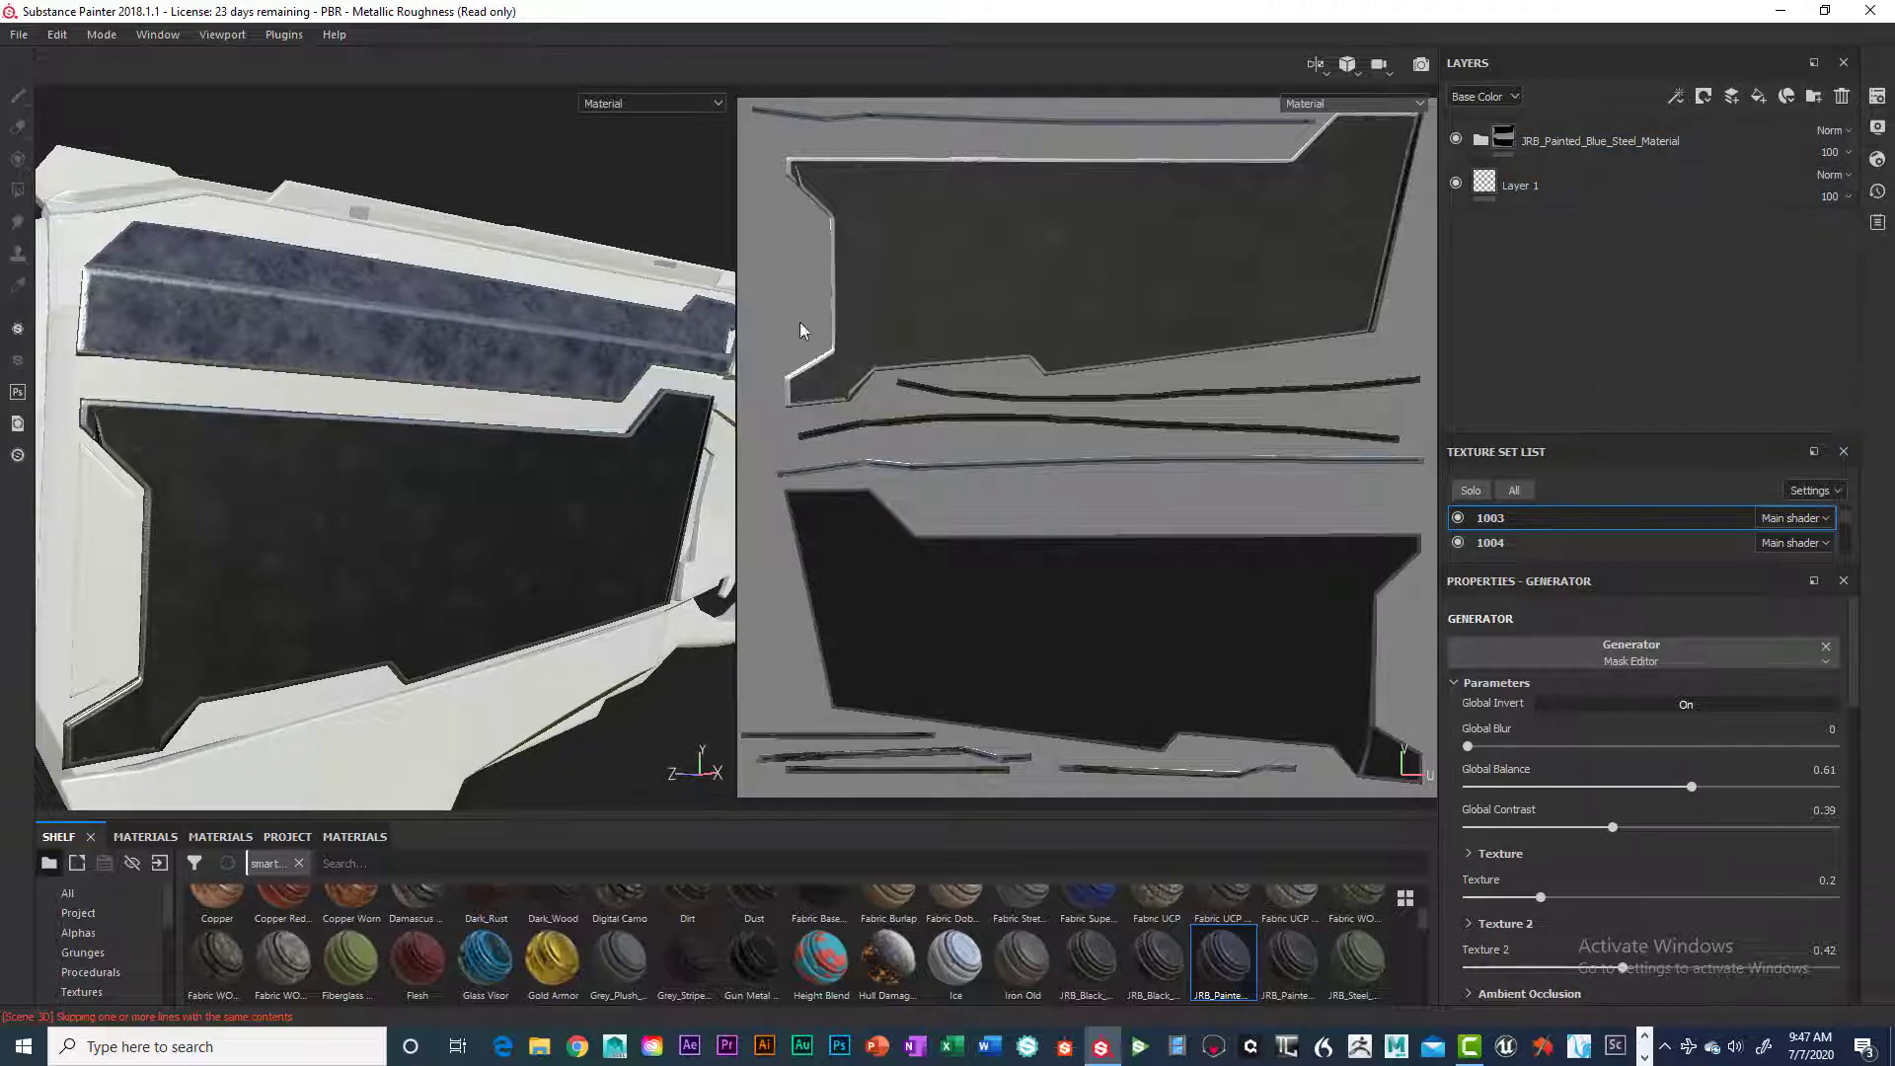
Examine the black painted steel side panel and its worn edges on the weapon from several angles and distances
mouse_move(421, 462)
alt+mouse_down()
mouse_move(470, 453)
mouse_move(690, 766)
mouse_move(253, 643)
mouse_move(373, 435)
mouse_move(435, 457)
alt+mouse_up()
alt+right_drag(435, 457, 507, 465)
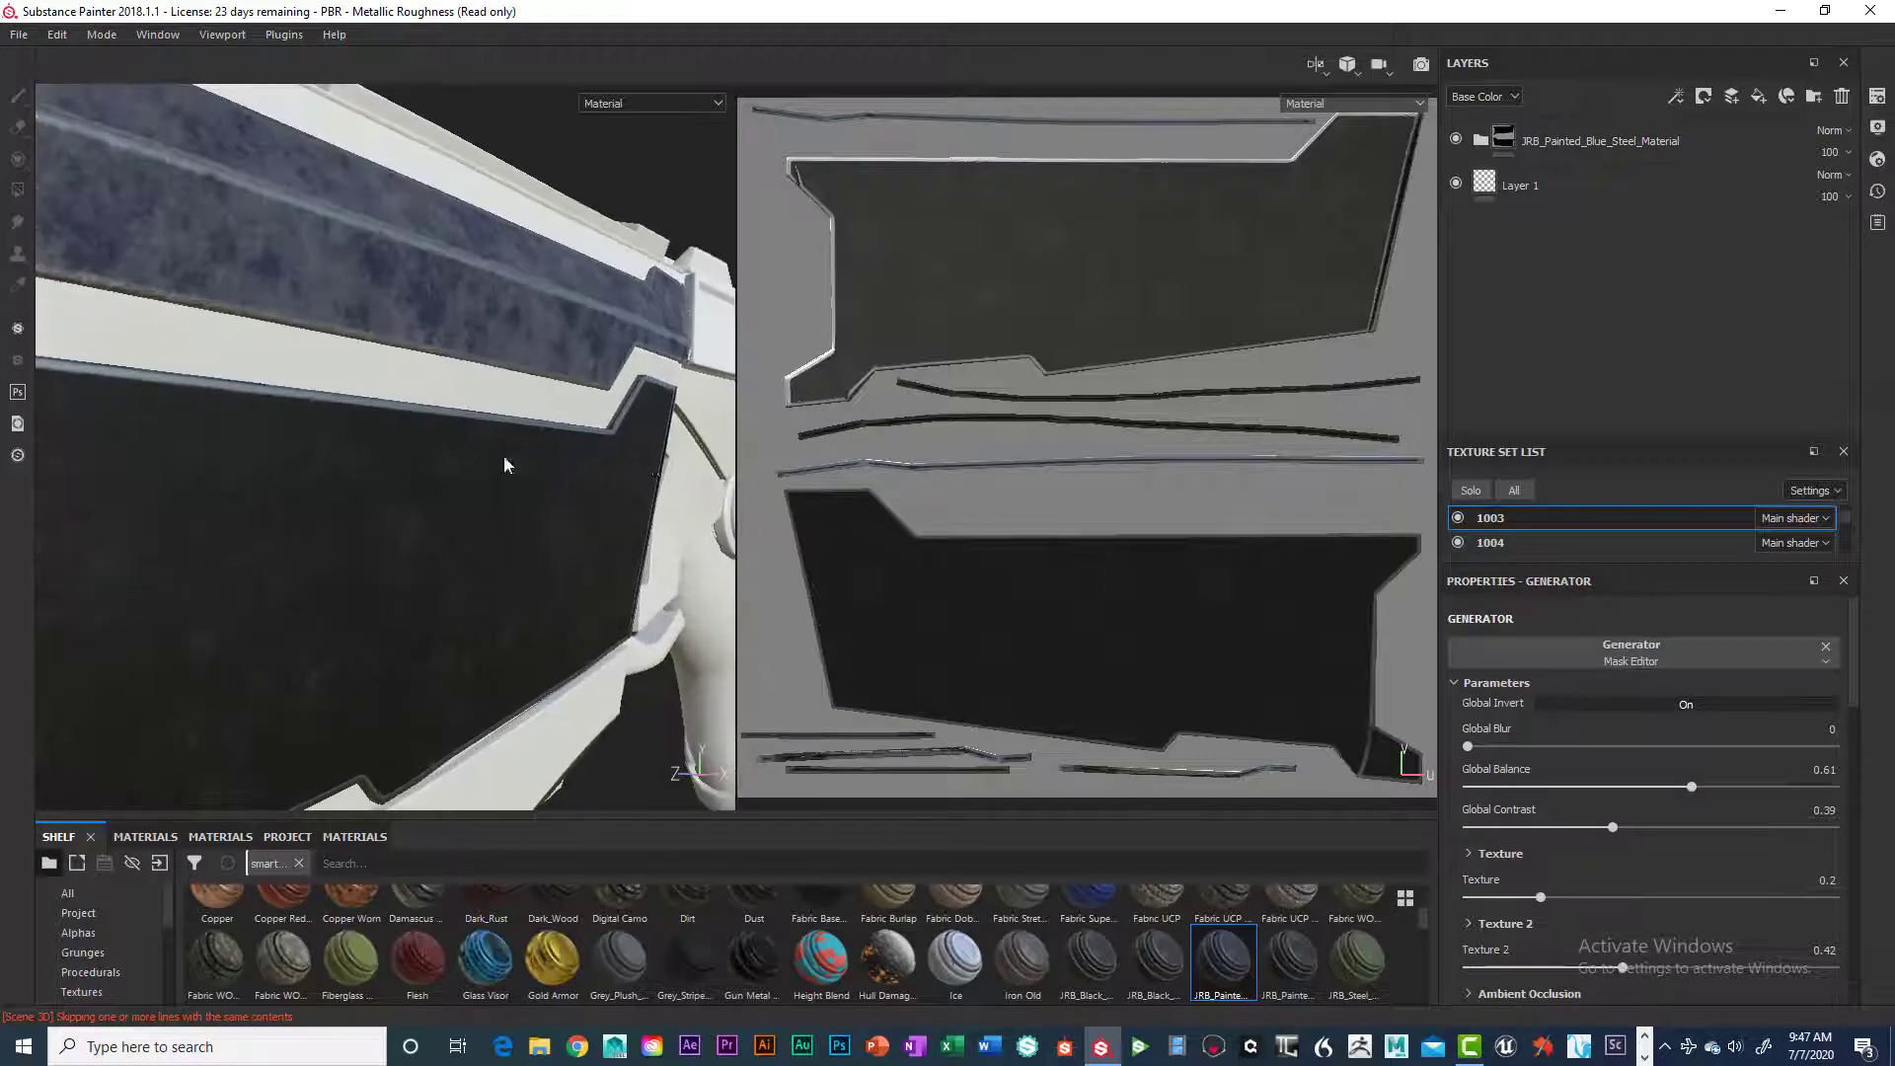
alt+drag(508, 465, 381, 436)
alt+right_drag(586, 464, 331, 455)
alt+middle_drag(148, 444, 474, 457)
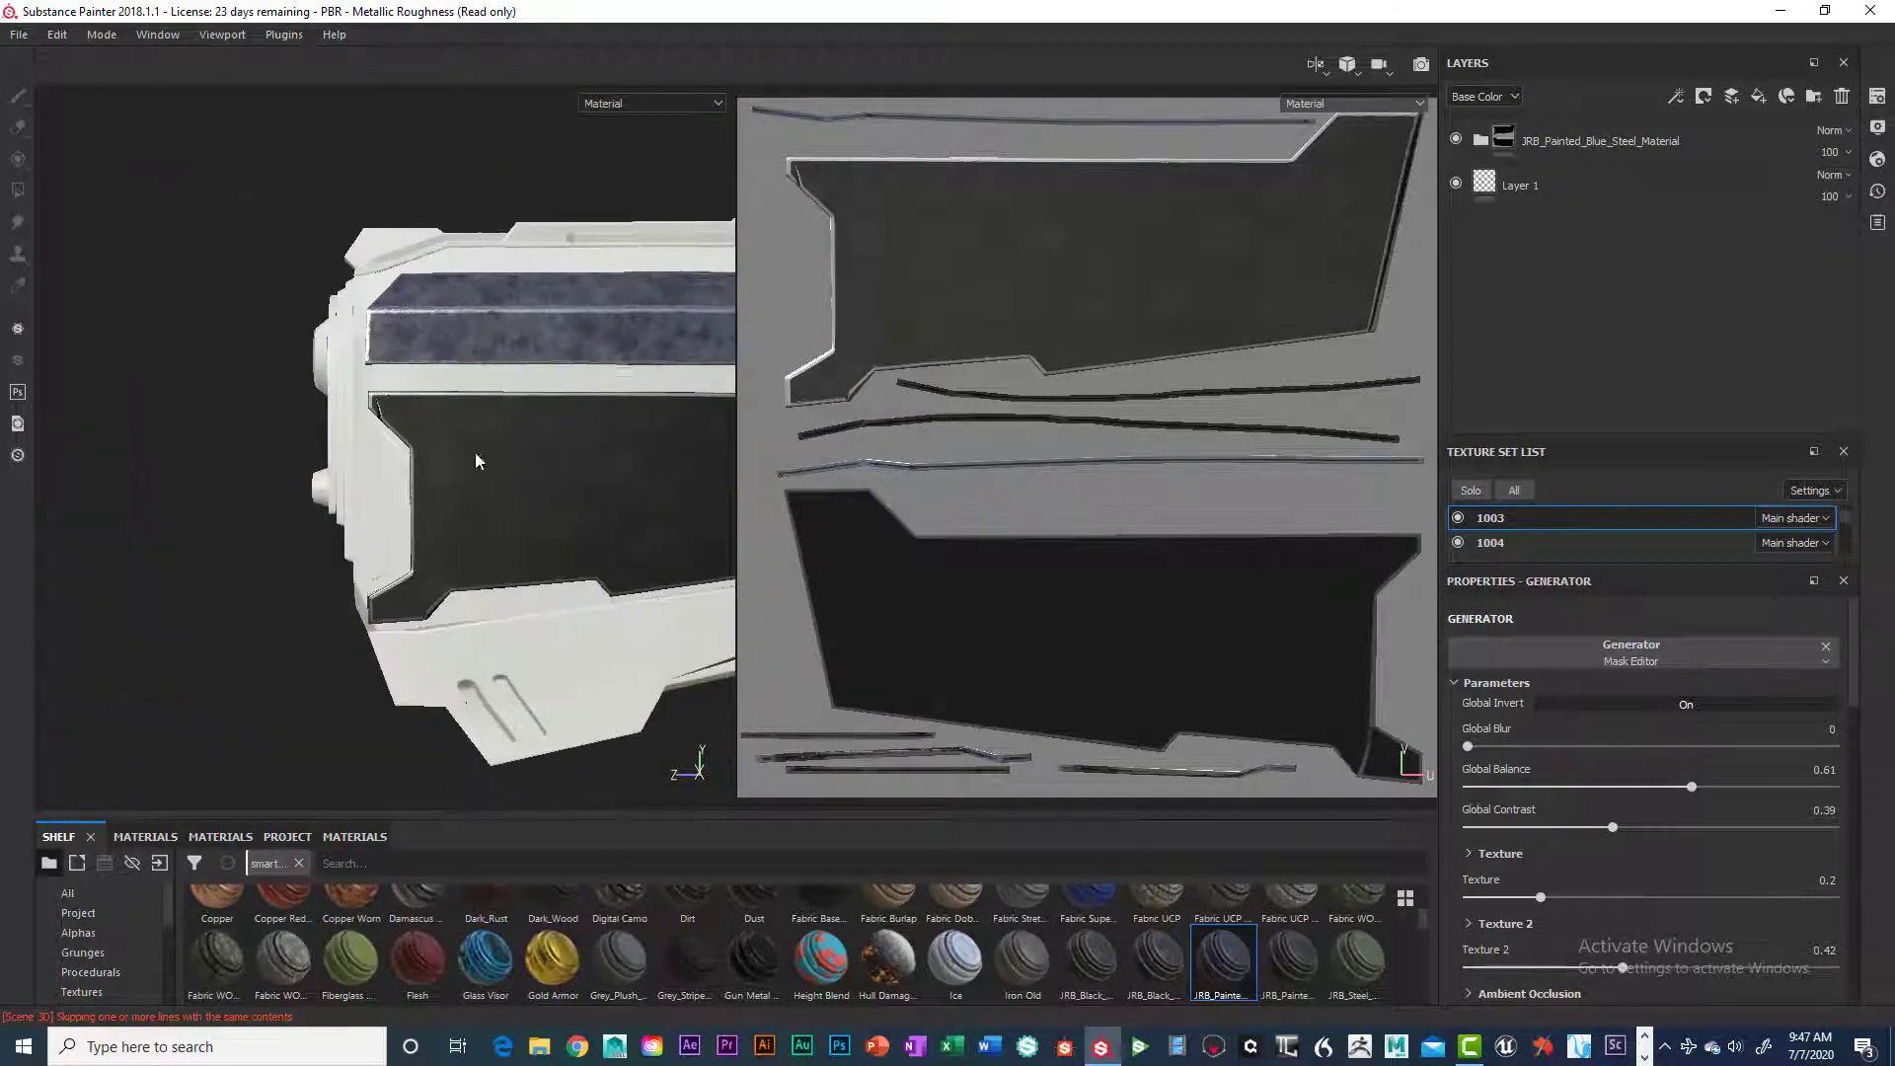
alt+right_drag(474, 457, 567, 477)
alt+right_drag(385, 419, 484, 424)
alt+middle_drag(484, 424, 451, 506)
alt+drag(364, 494, 393, 529)
alt+right_drag(393, 529, 355, 524)
alt+drag(355, 524, 500, 566)
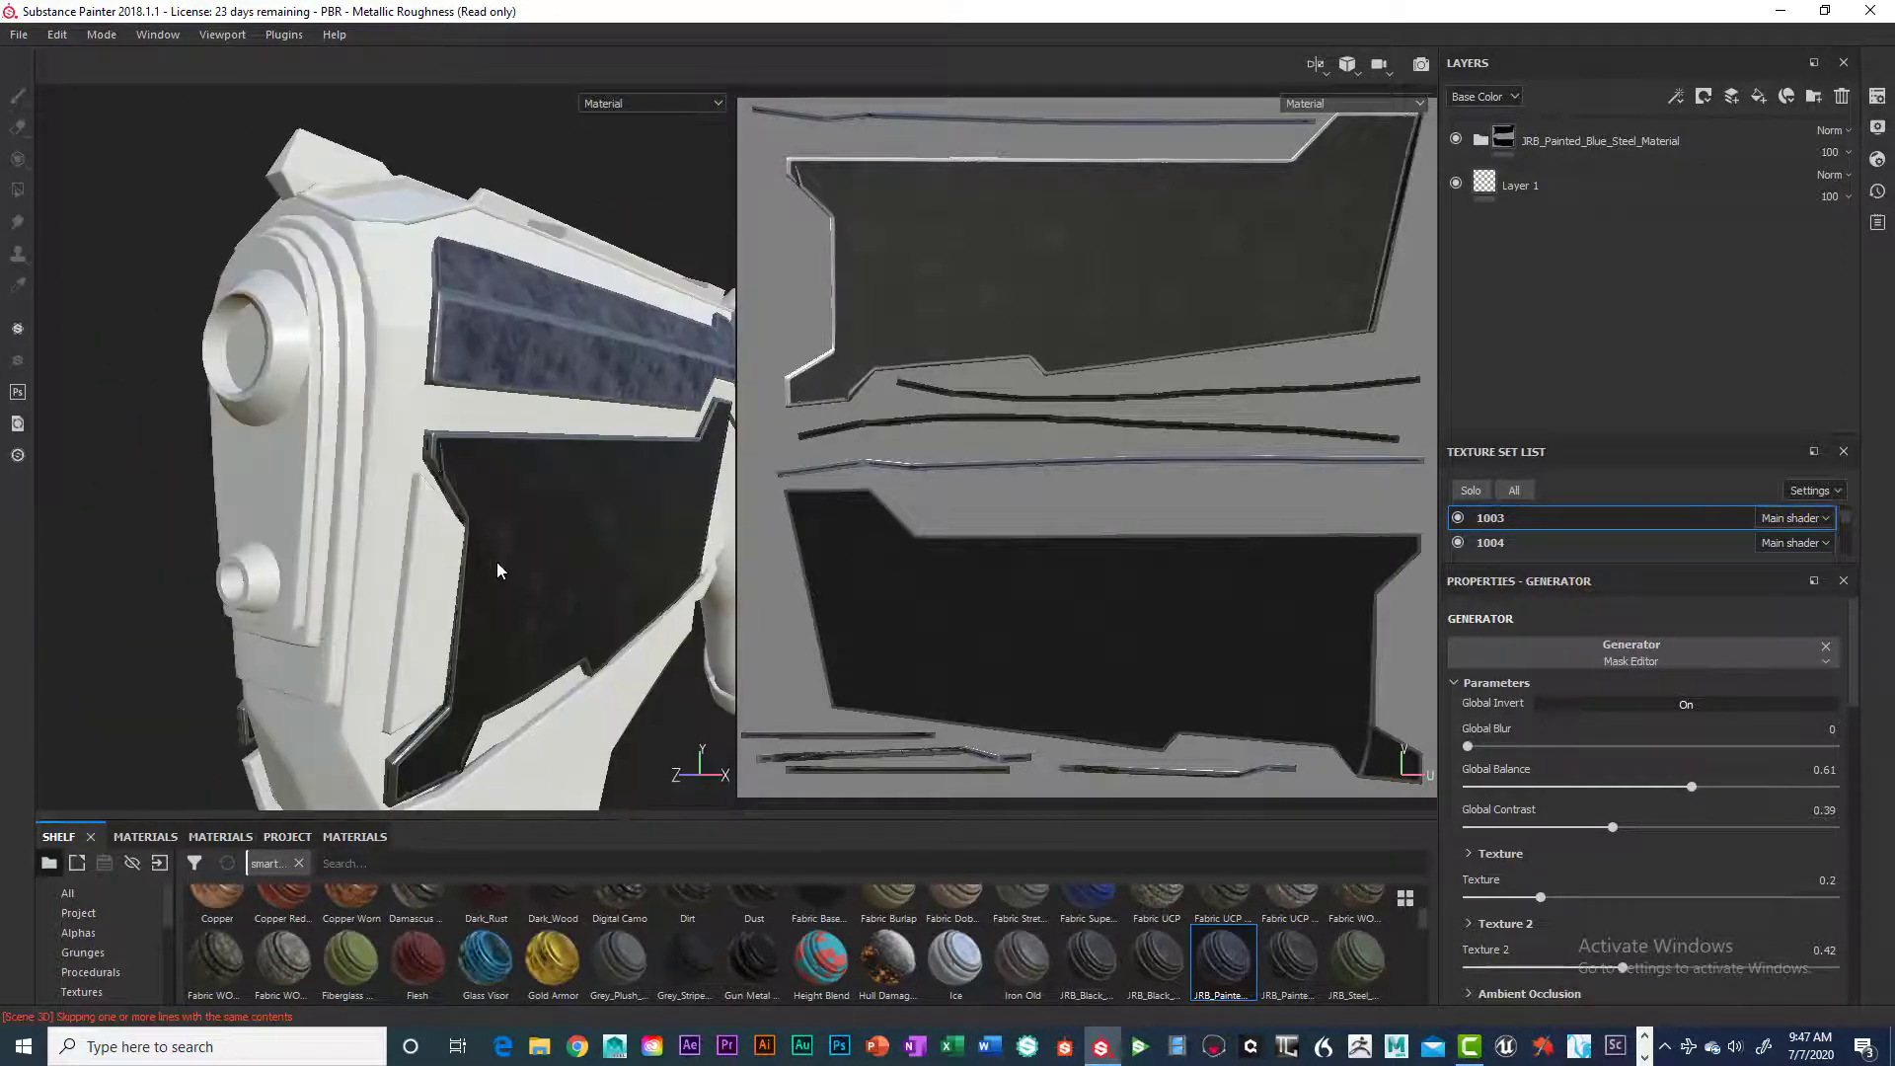
alt+right_drag(500, 566, 436, 523)
alt+middle_drag(435, 523, 325, 471)
alt+drag(326, 471, 280, 454)
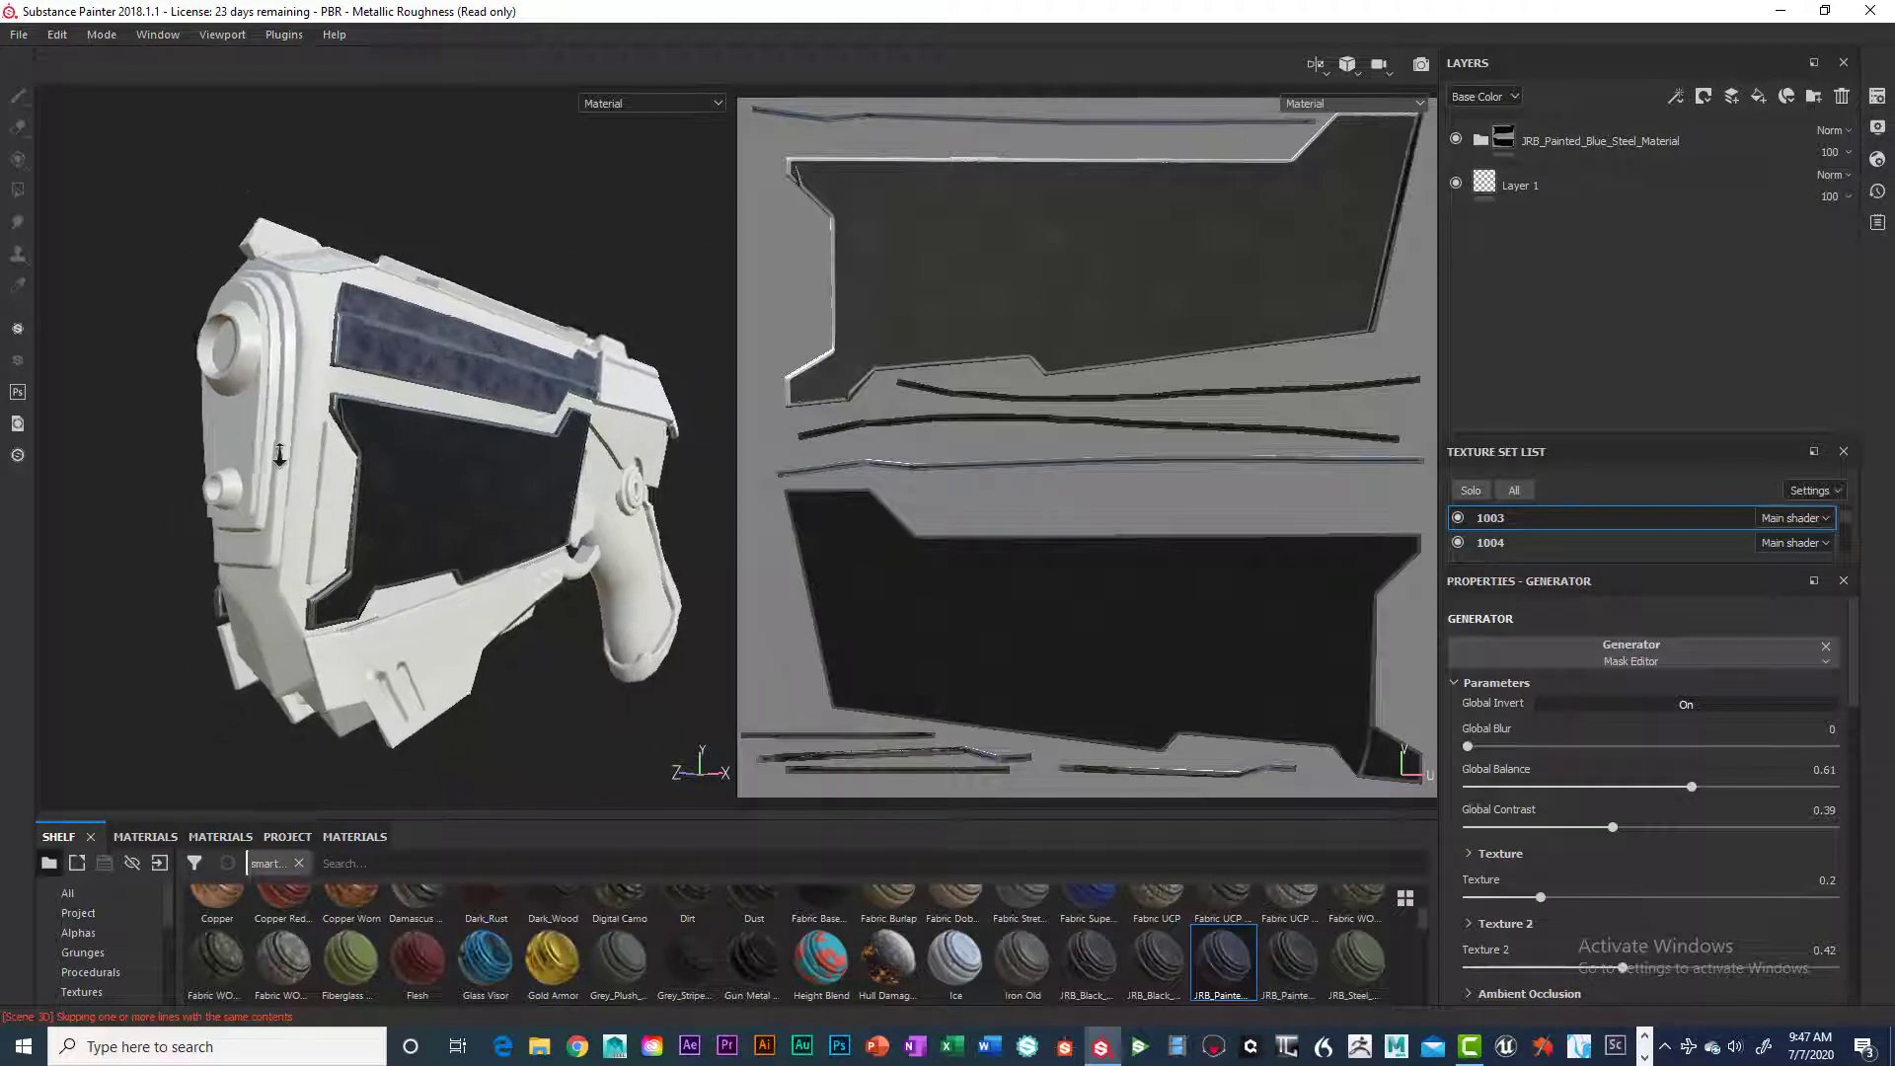
alt+right_drag(280, 454, 482, 489)
alt+drag(482, 489, 453, 504)
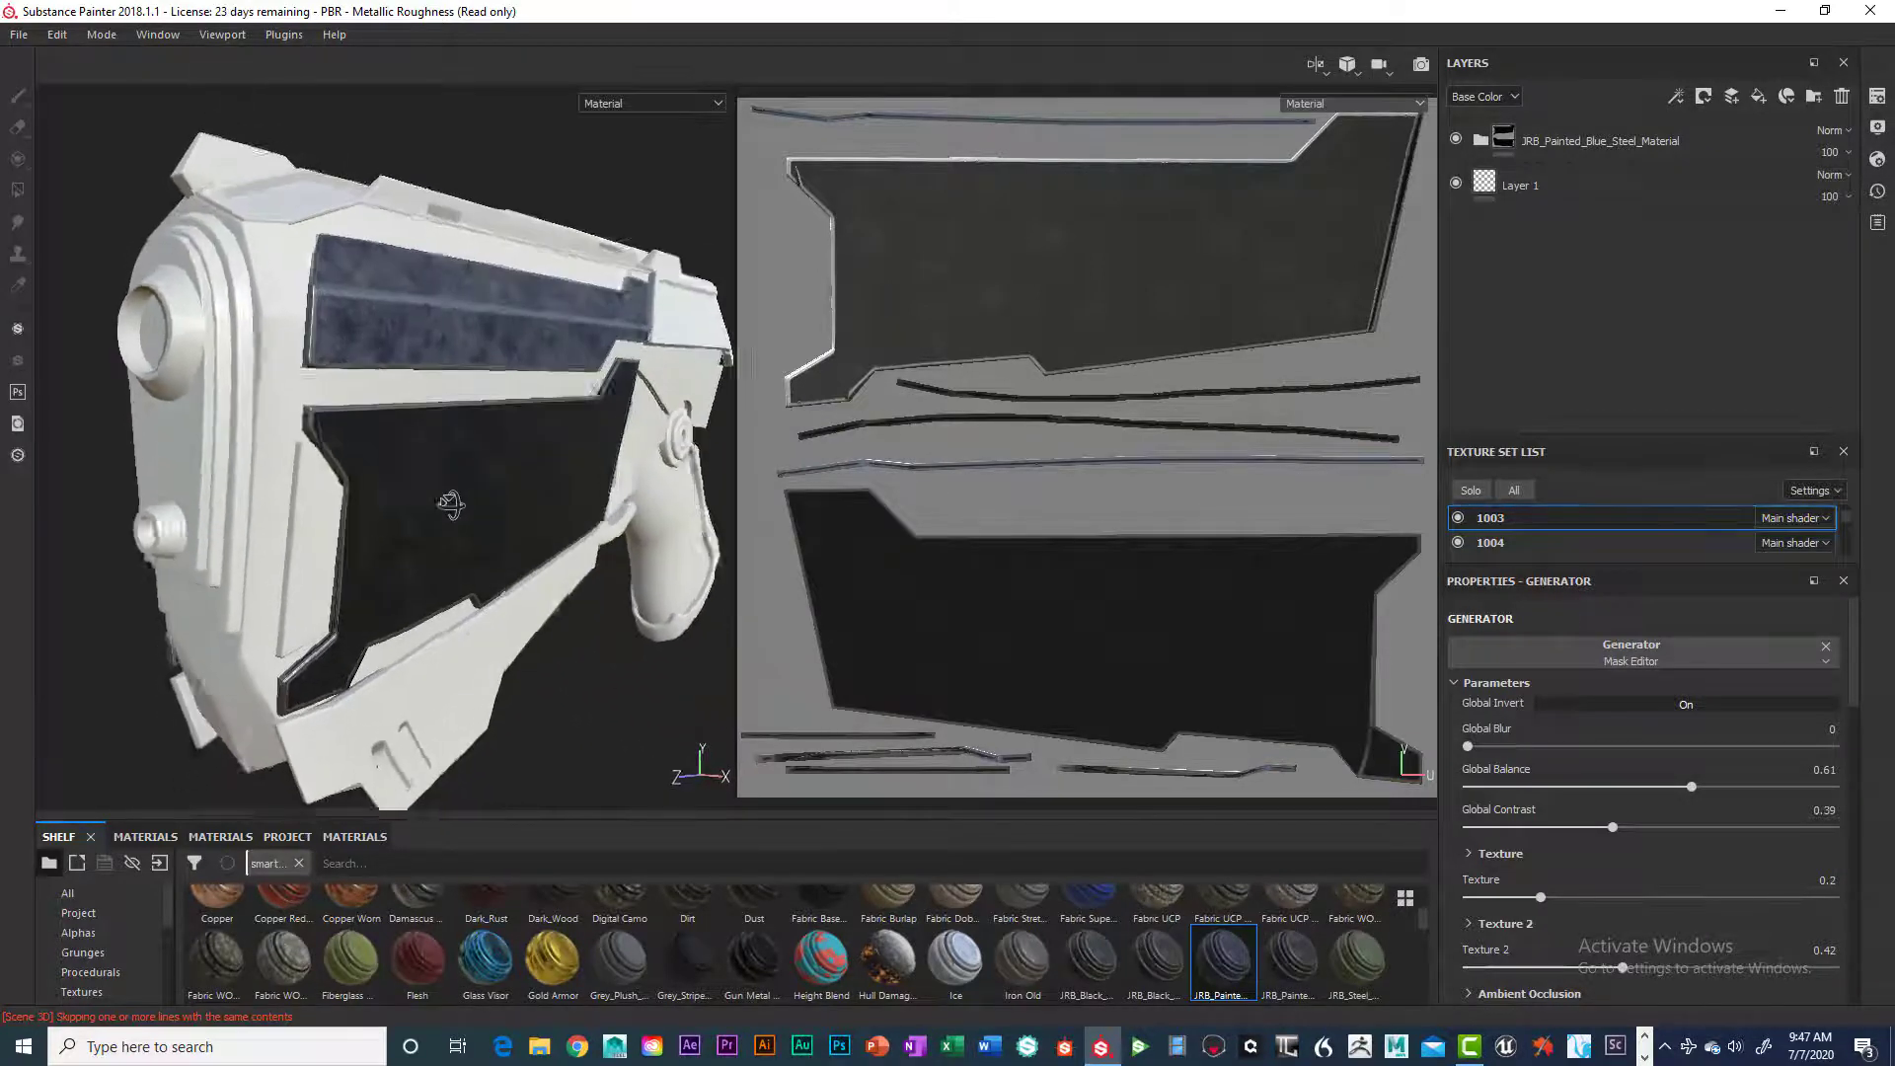
alt+right_drag(453, 504, 507, 465)
alt+drag(507, 465, 430, 470)
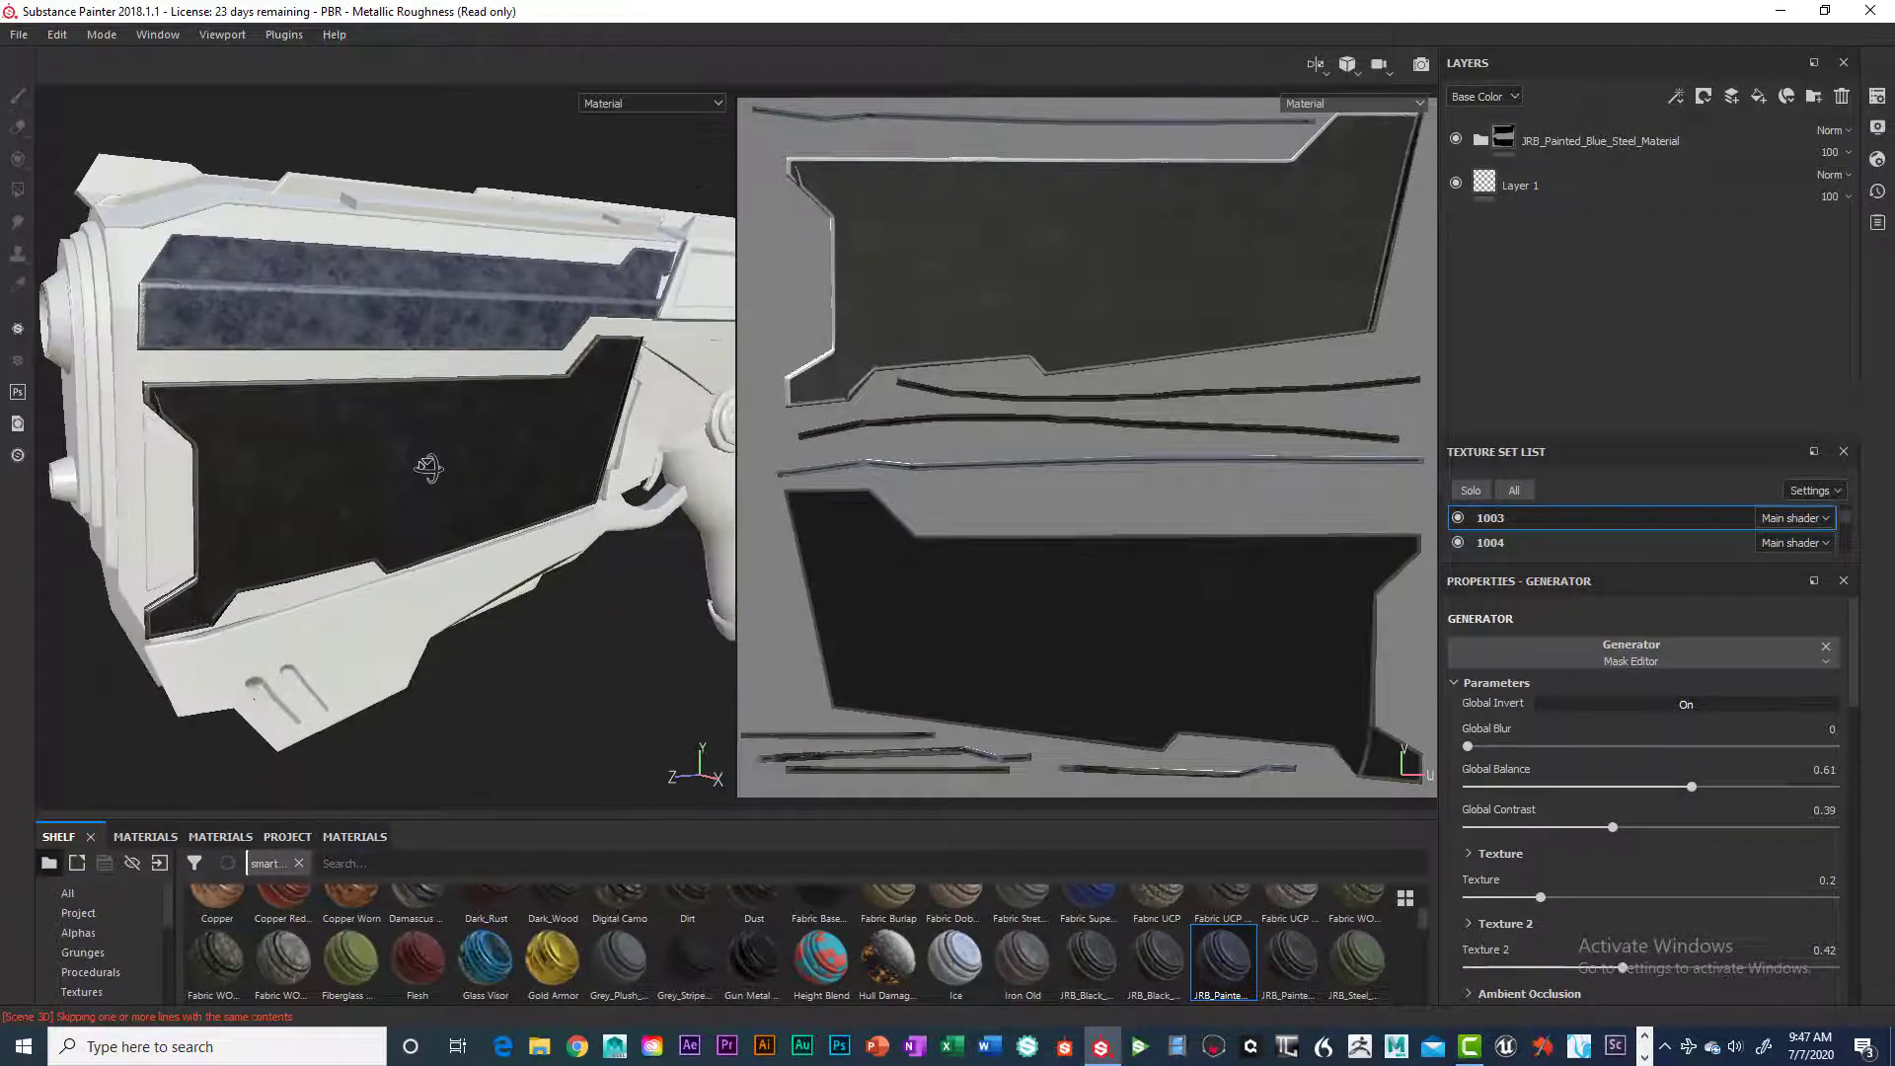
alt+right_drag(429, 470, 367, 475)
mouse_move(368, 475)
alt+mouse_down()
mouse_move(313, 412)
mouse_move(269, 419)
mouse_move(382, 456)
alt+mouse_up()
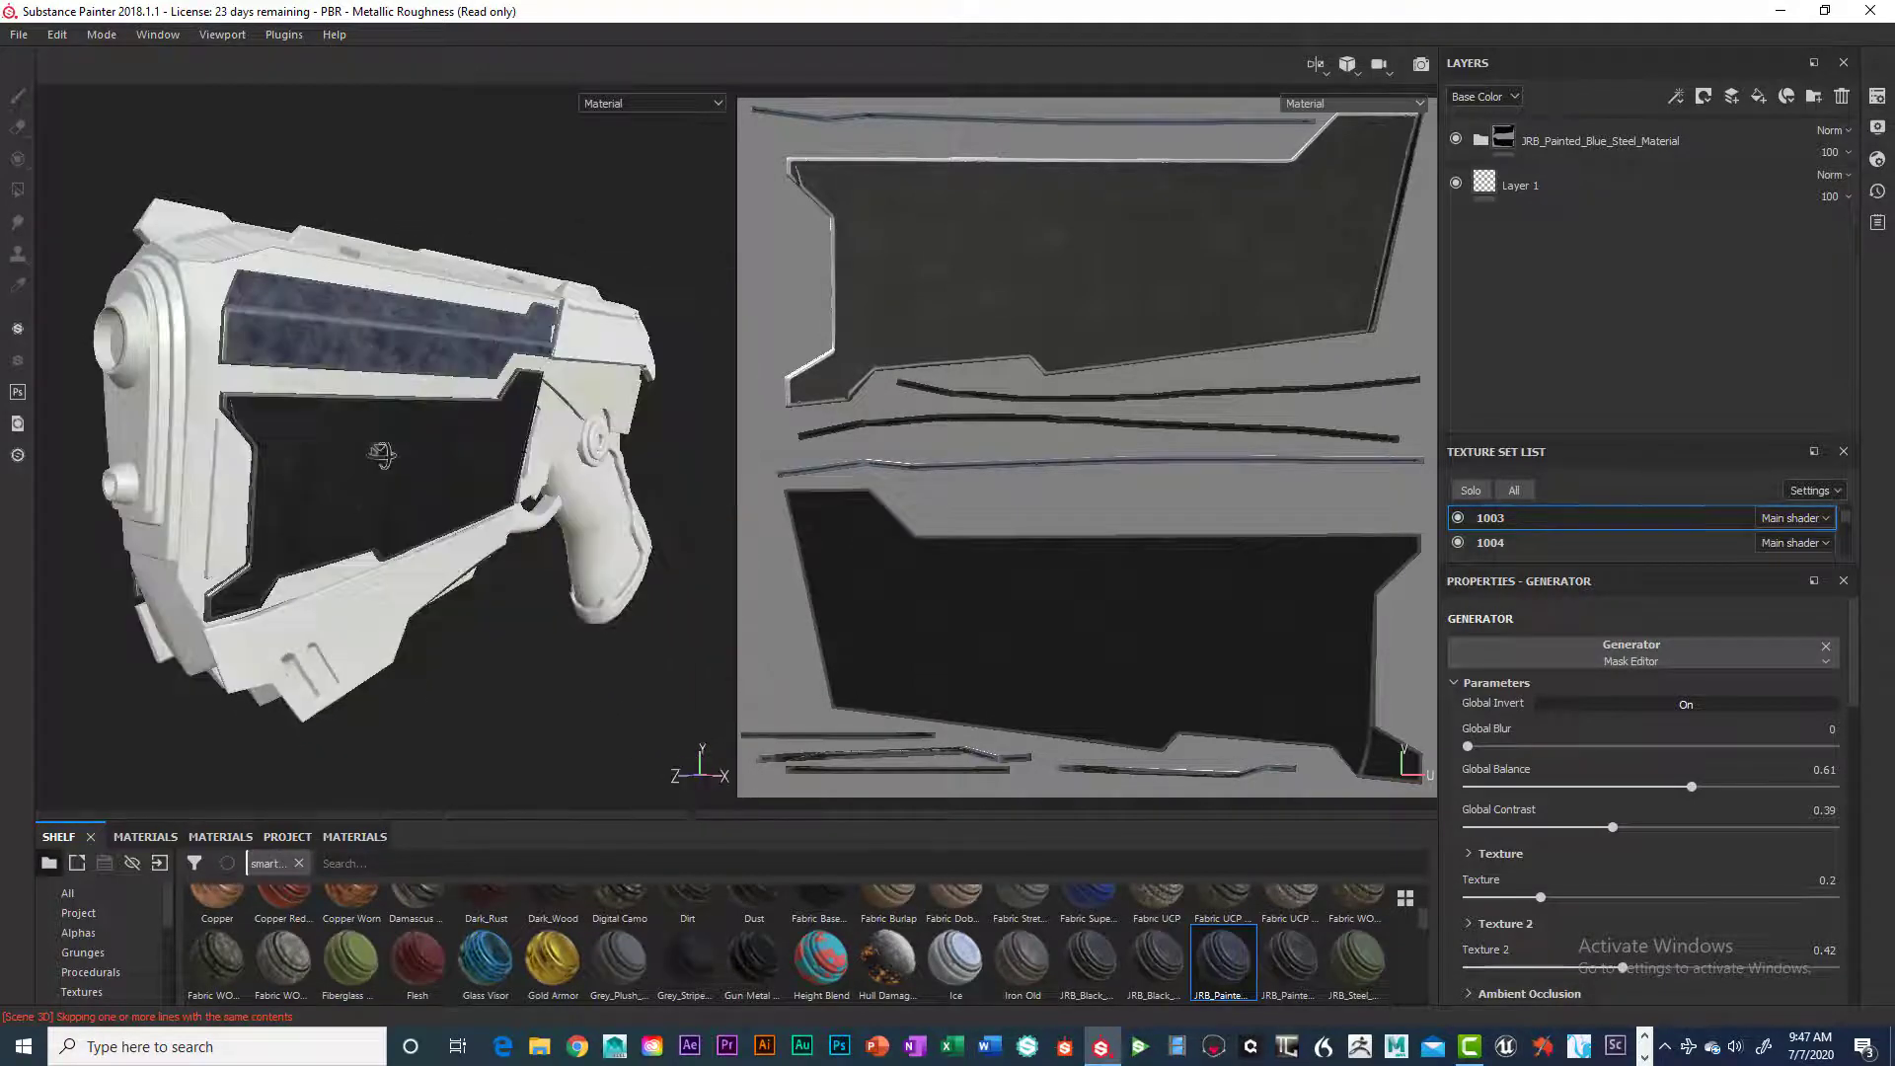
Rename the JRB_Painted_Blue_Steel_Material folder as JRB_Painted_Solid_Black_Steel_Material and create a smart material from it
right_click(1614, 140)
click(1586, 138)
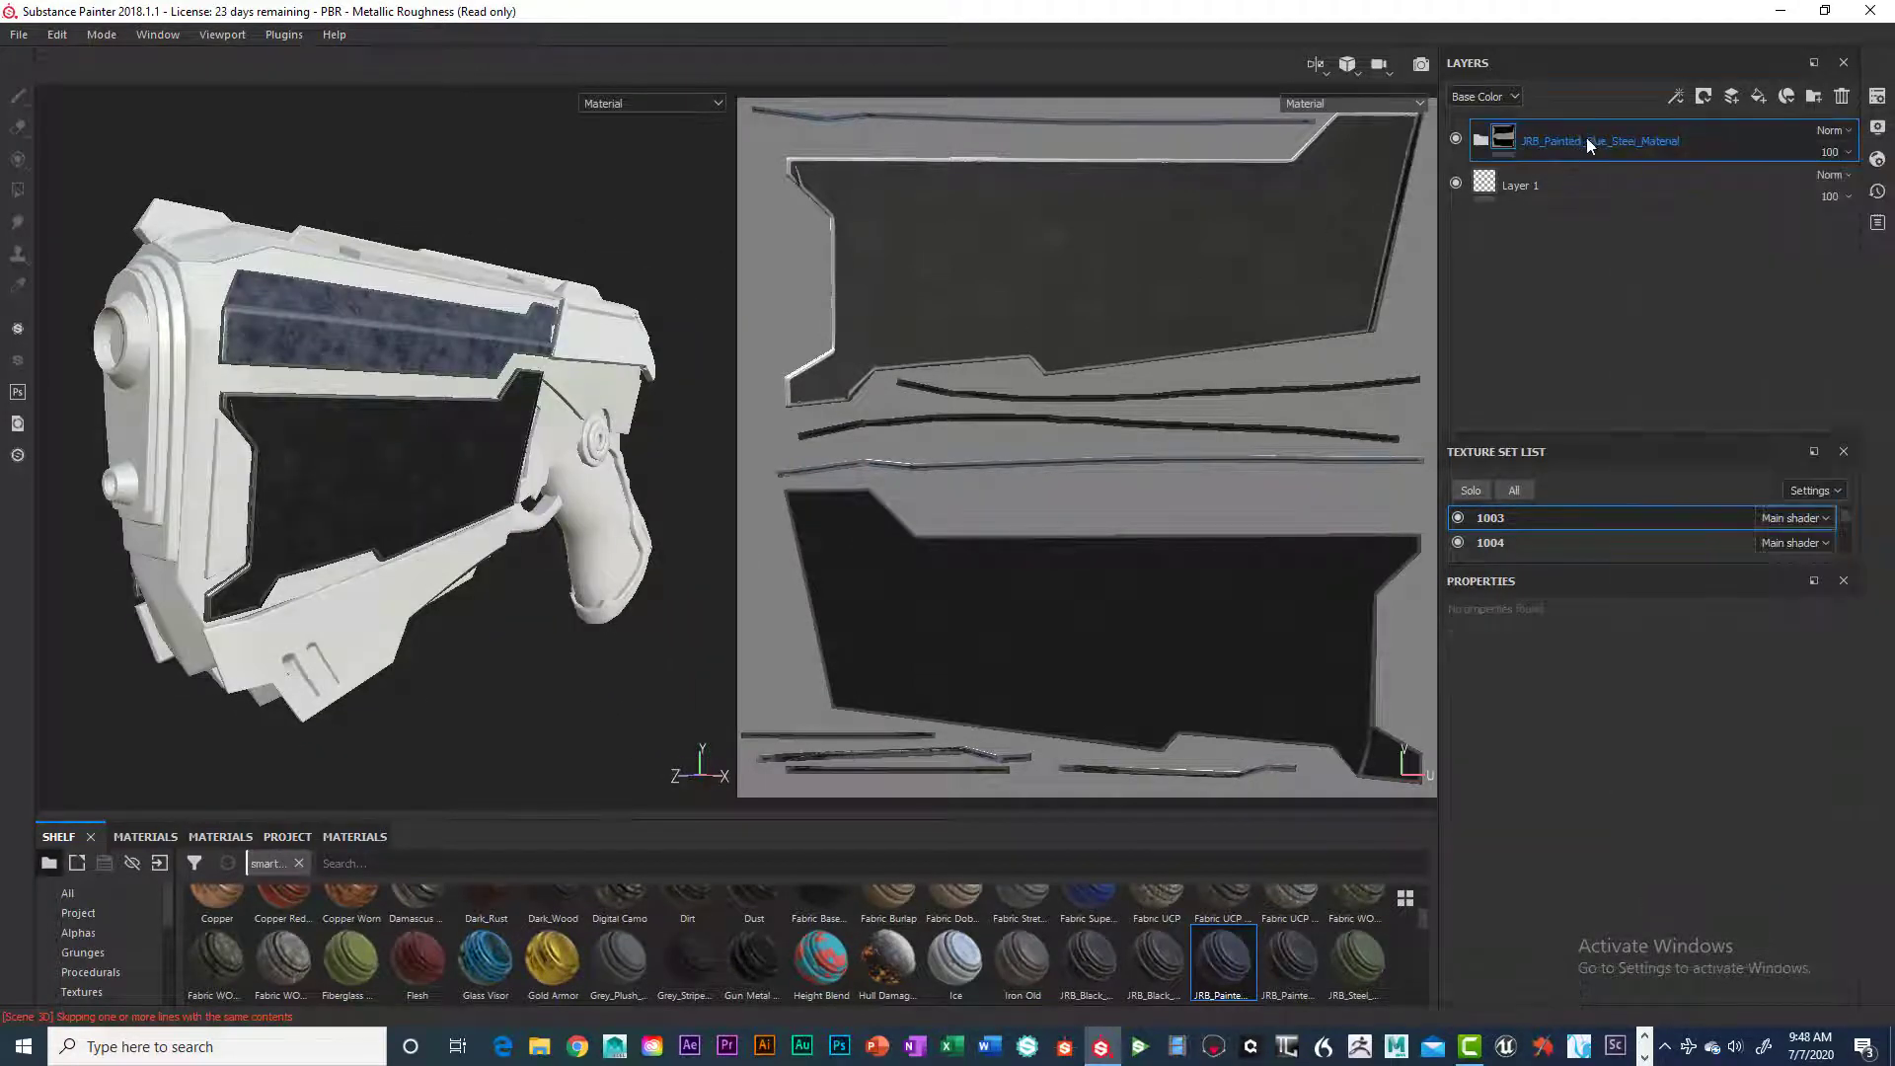
double_click(1594, 140)
key(Return)
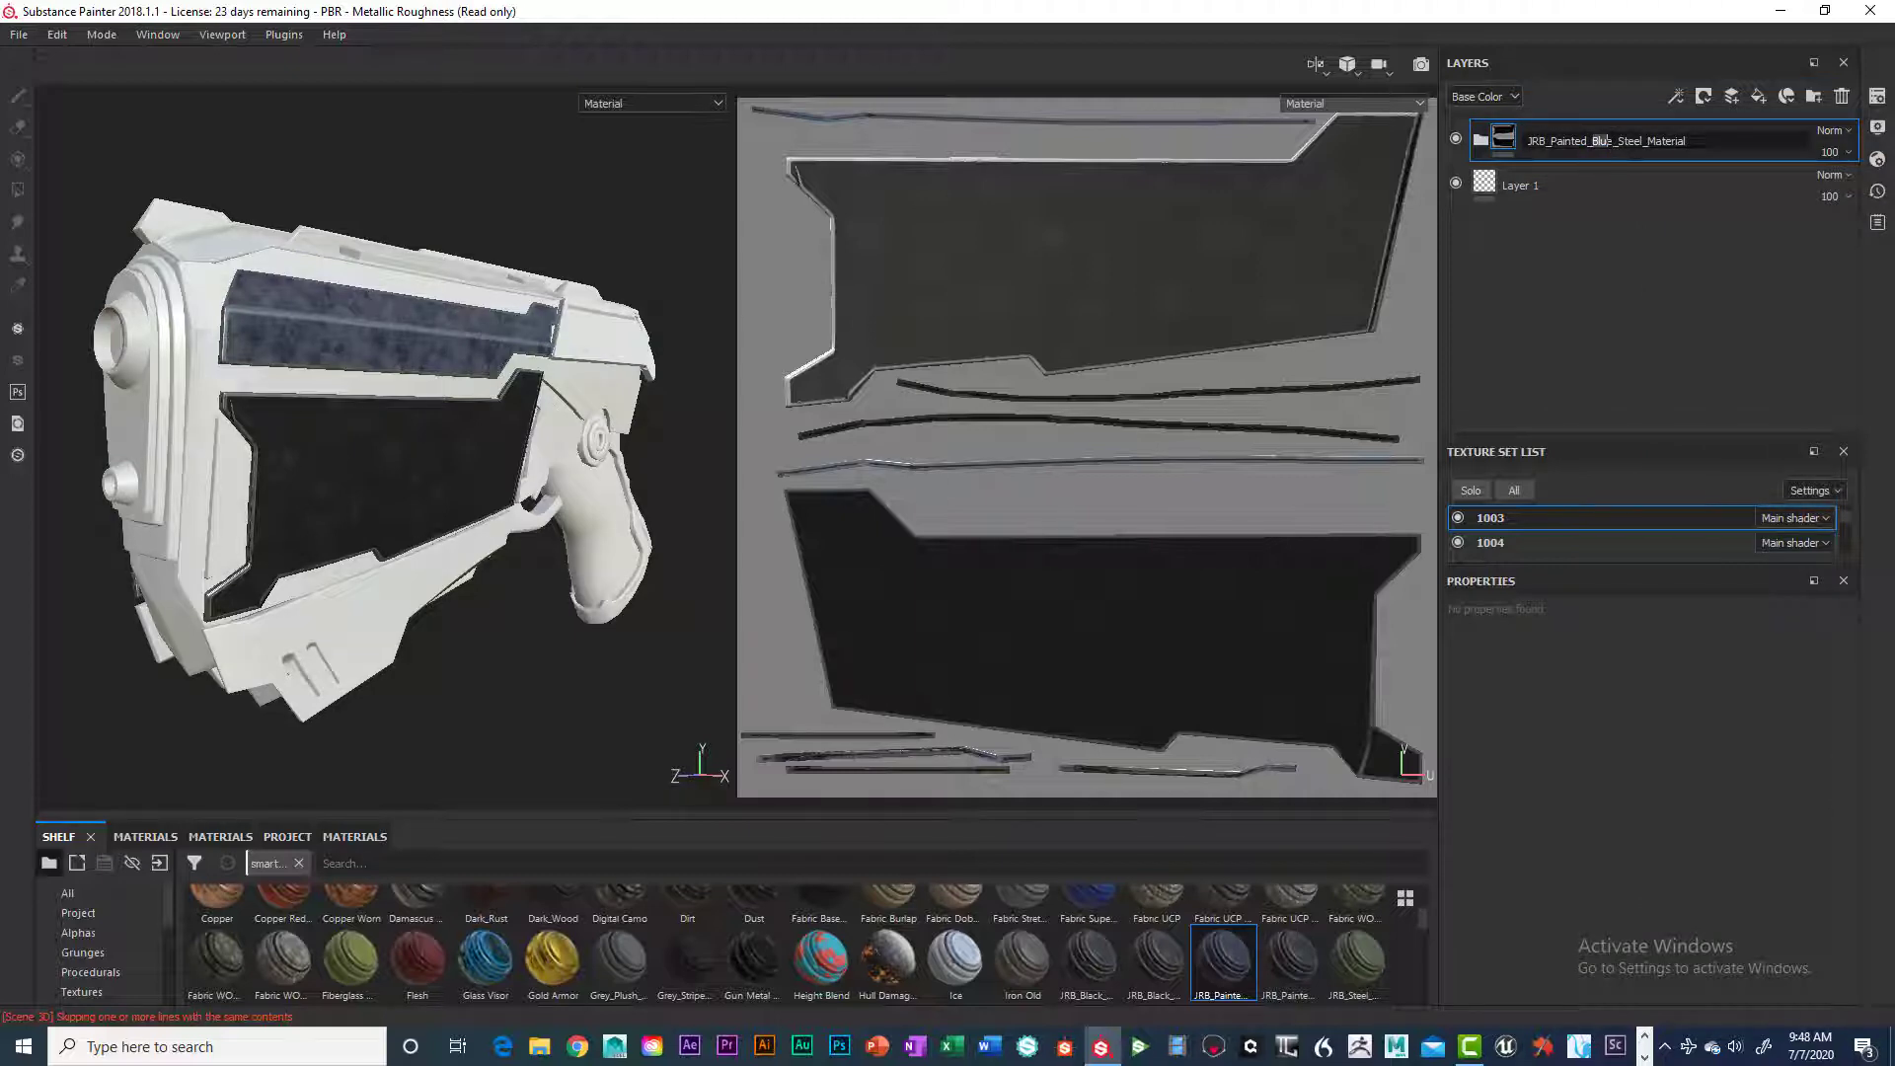
text(Solid_Black)
key(Return)
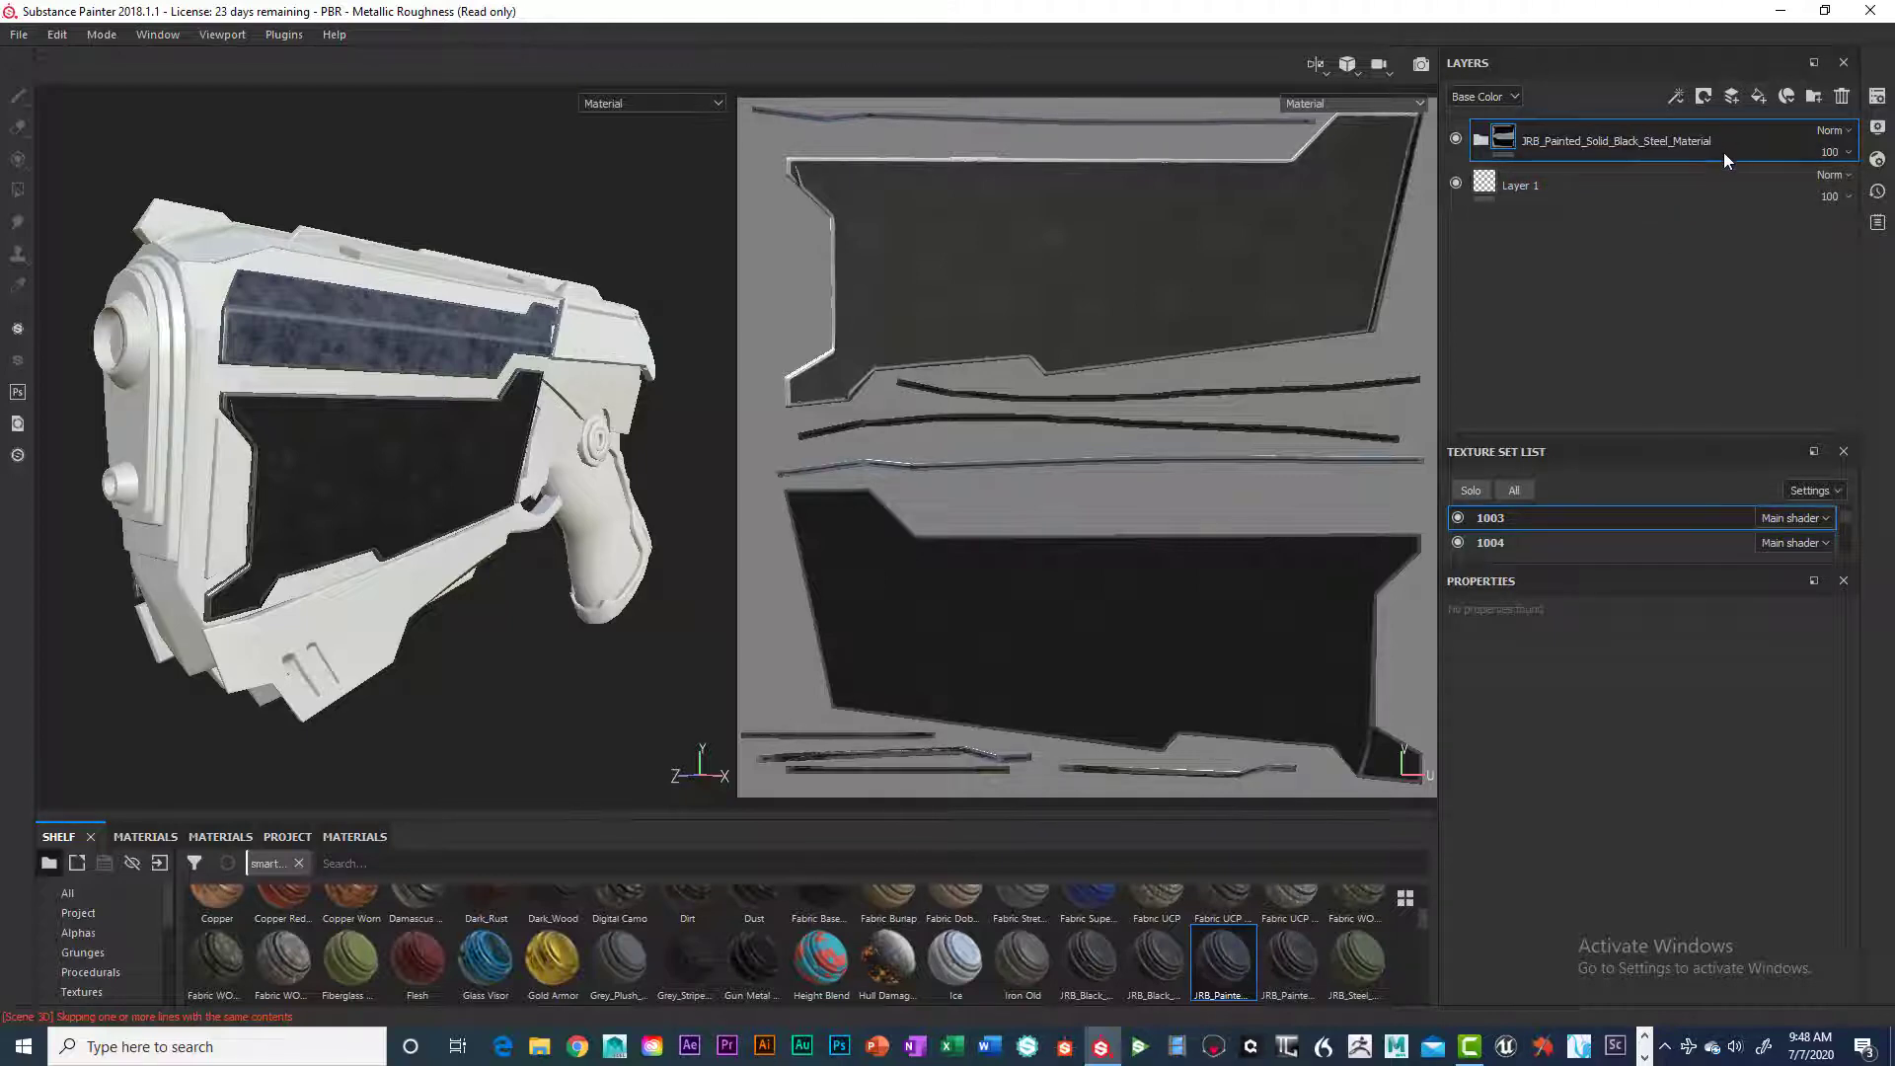
right_click(1709, 138)
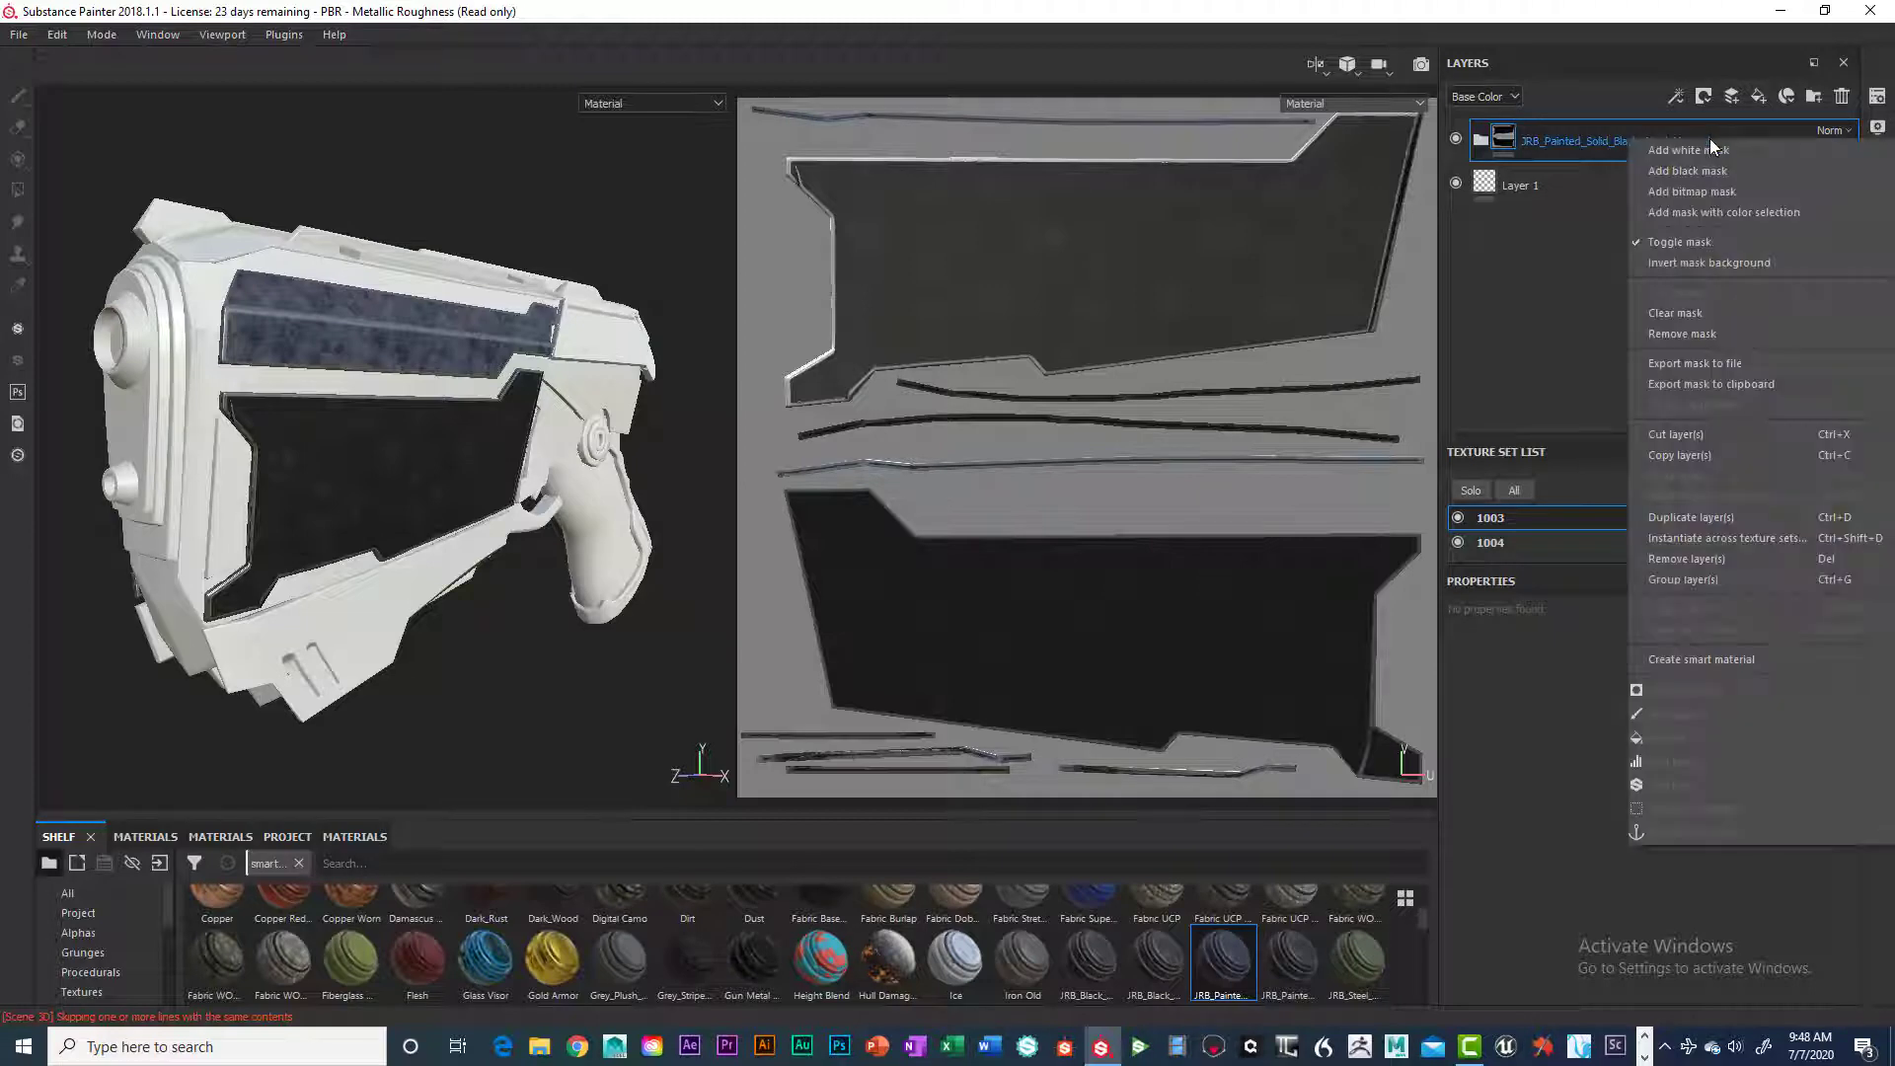
click(1687, 659)
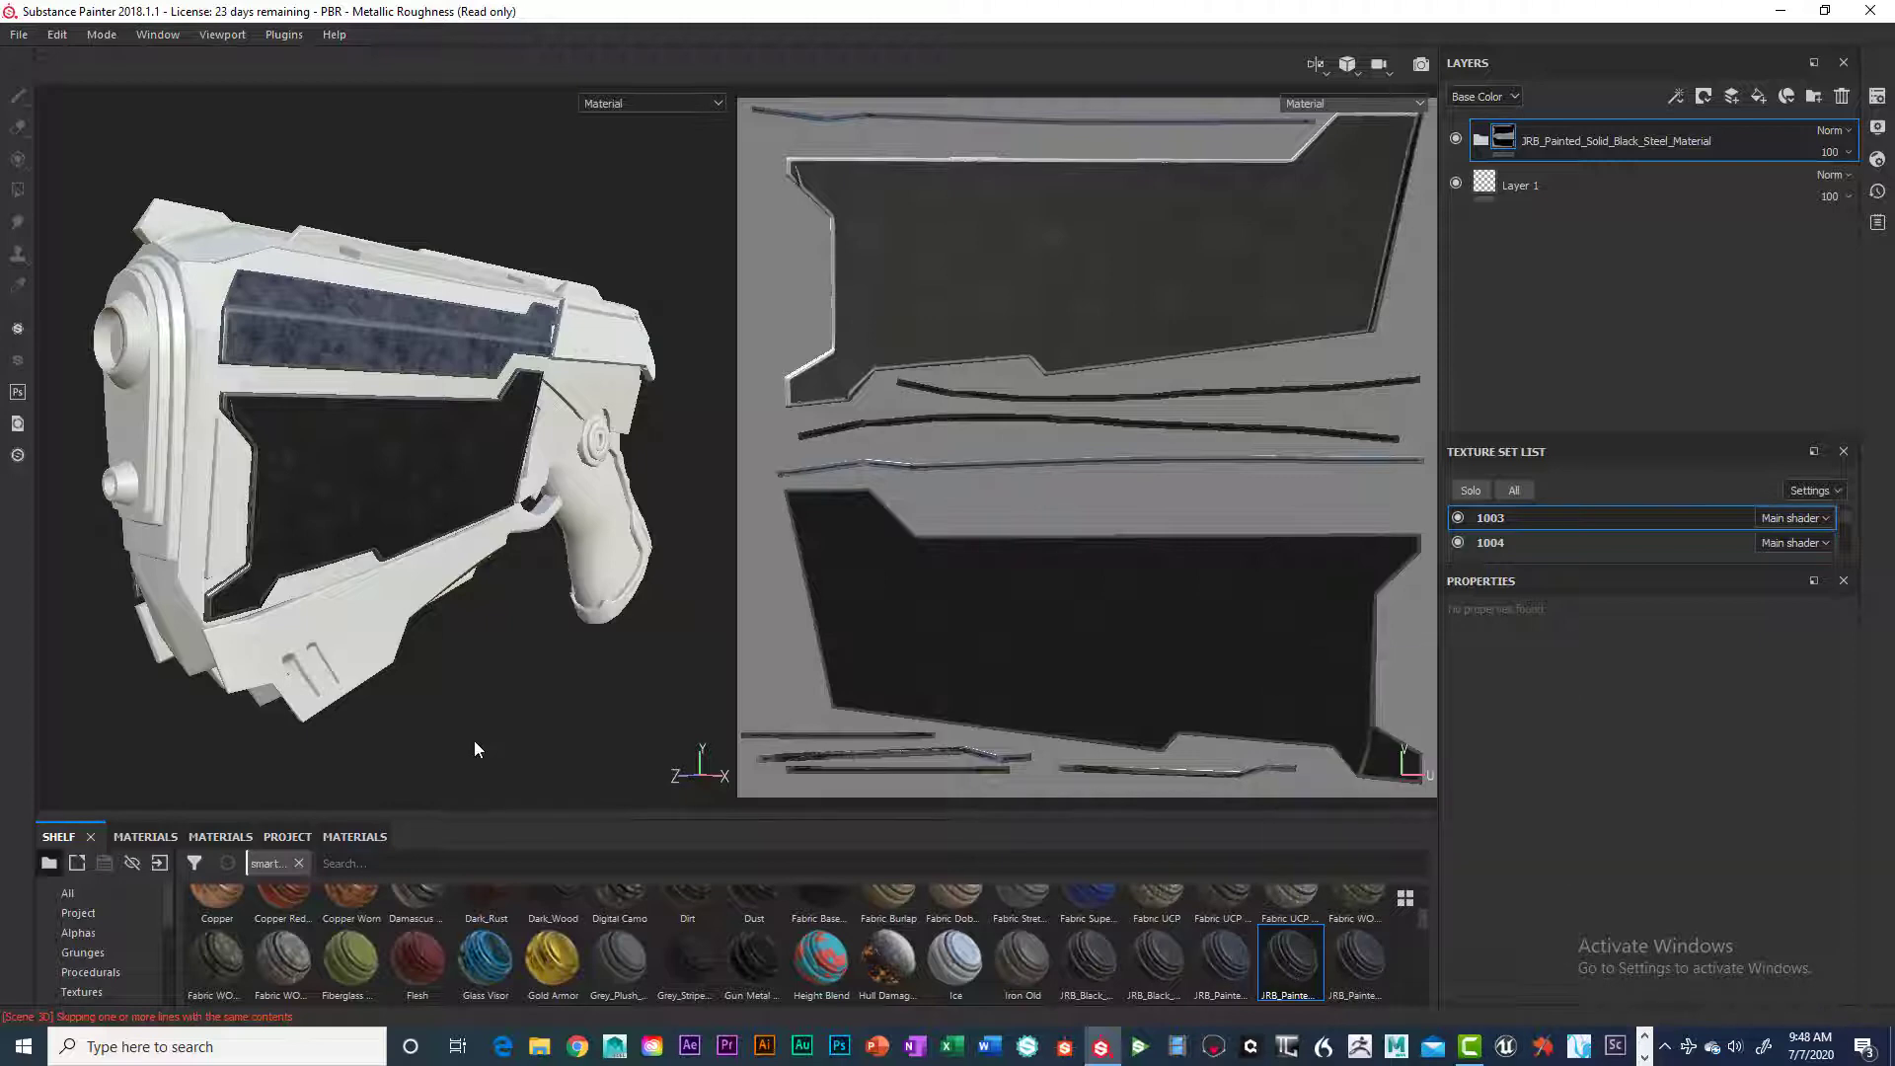
Browse the shelf's smart materials and examine the weapon's blue and black painted side panels from several angles
alt+drag(132, 554, 237, 548)
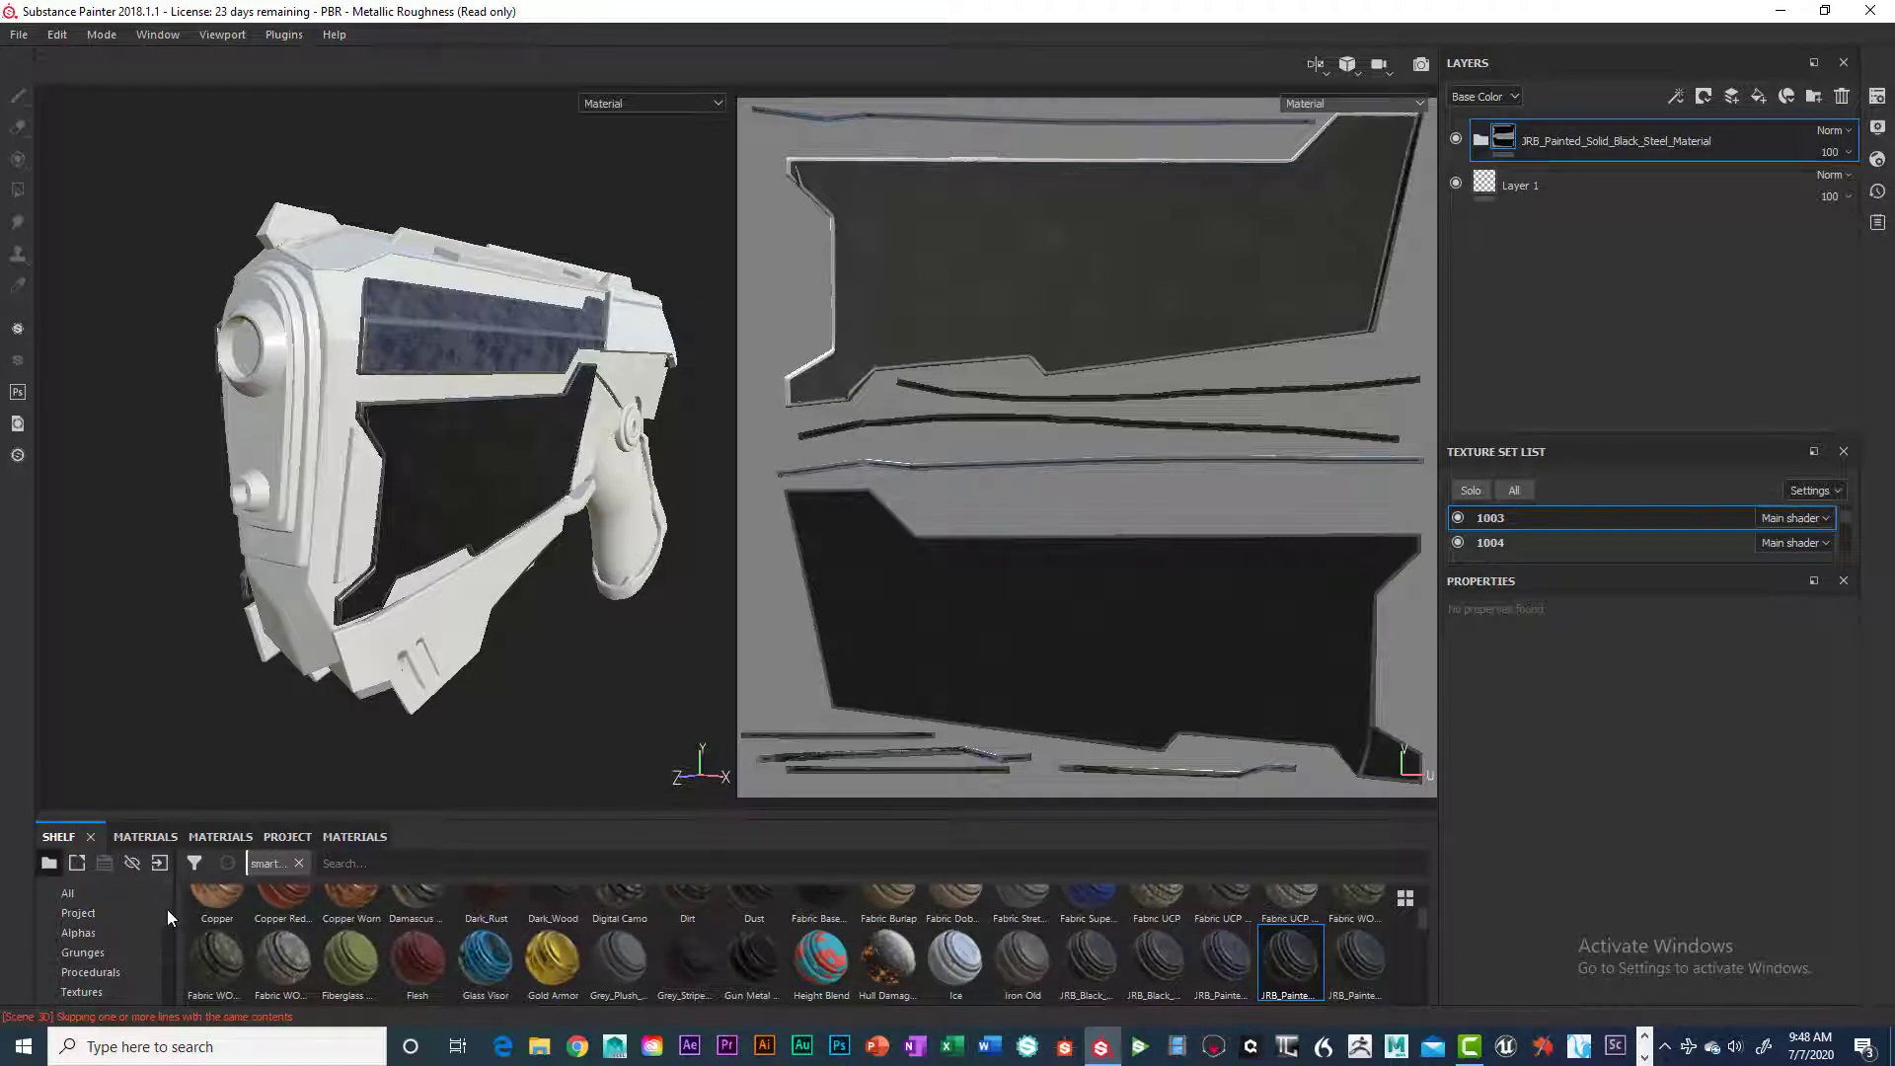
scroll(166, 926, down, 3)
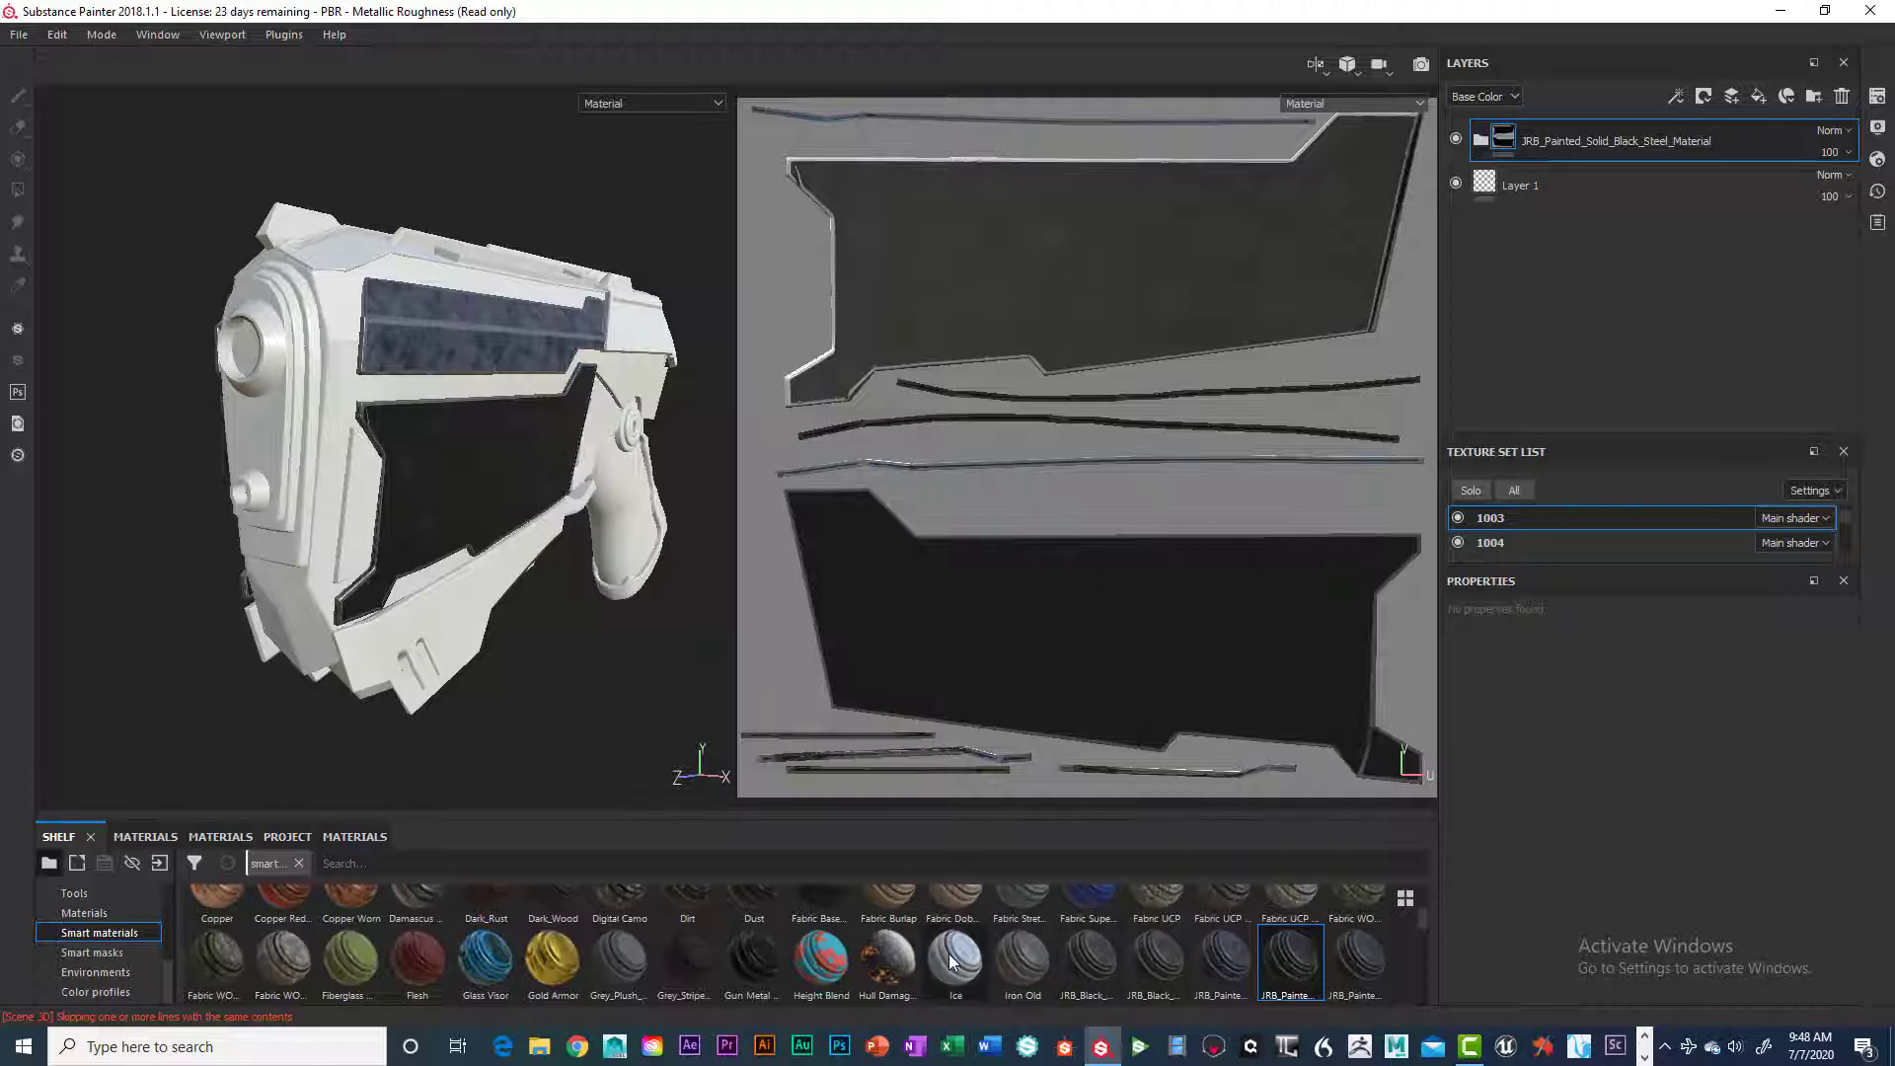
scroll(950, 954, up, 2)
scroll(956, 951, down, 5)
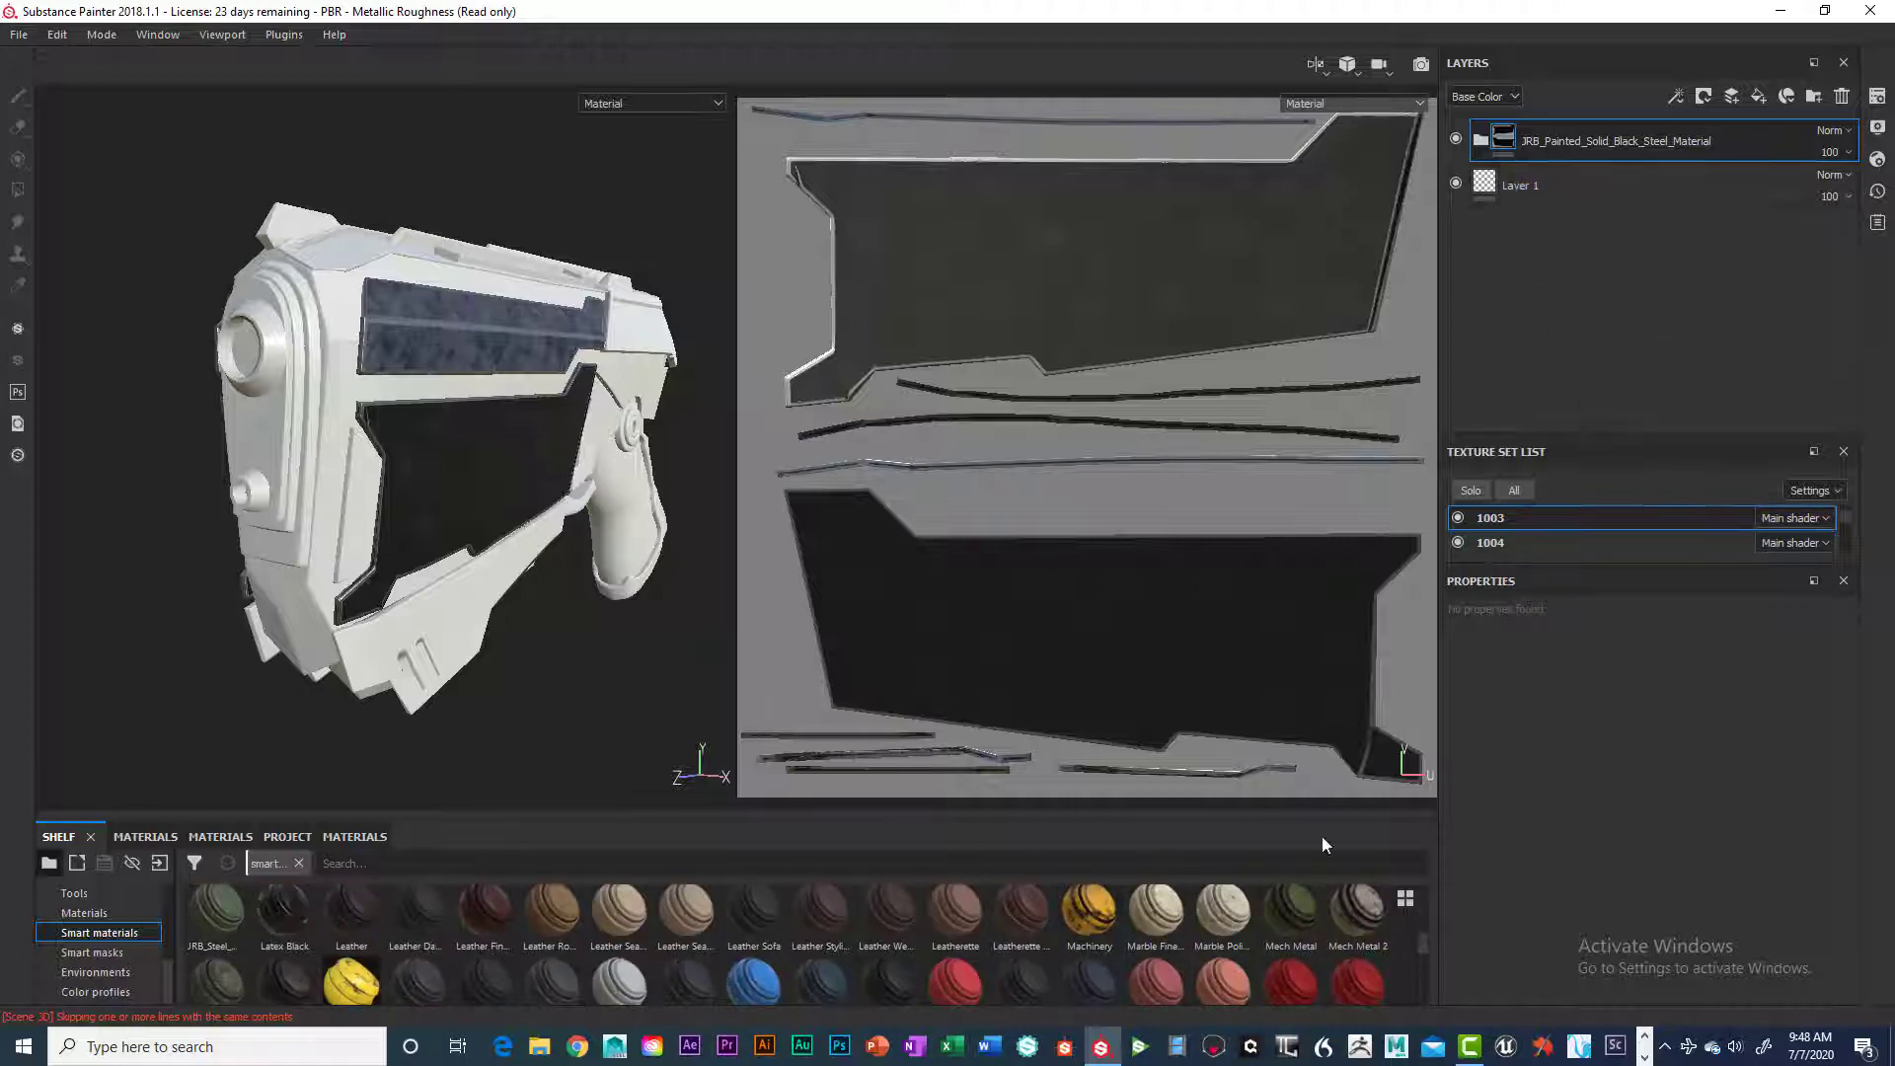
drag(1312, 908, 1337, 725)
mouse_move(423, 500)
alt+mouse_down()
mouse_move(440, 483)
mouse_move(426, 499)
alt+mouse_up()
alt+middle_drag(426, 499, 377, 509)
alt+drag(377, 508, 438, 517)
alt+middle_drag(441, 517, 474, 522)
alt+drag(474, 523, 446, 522)
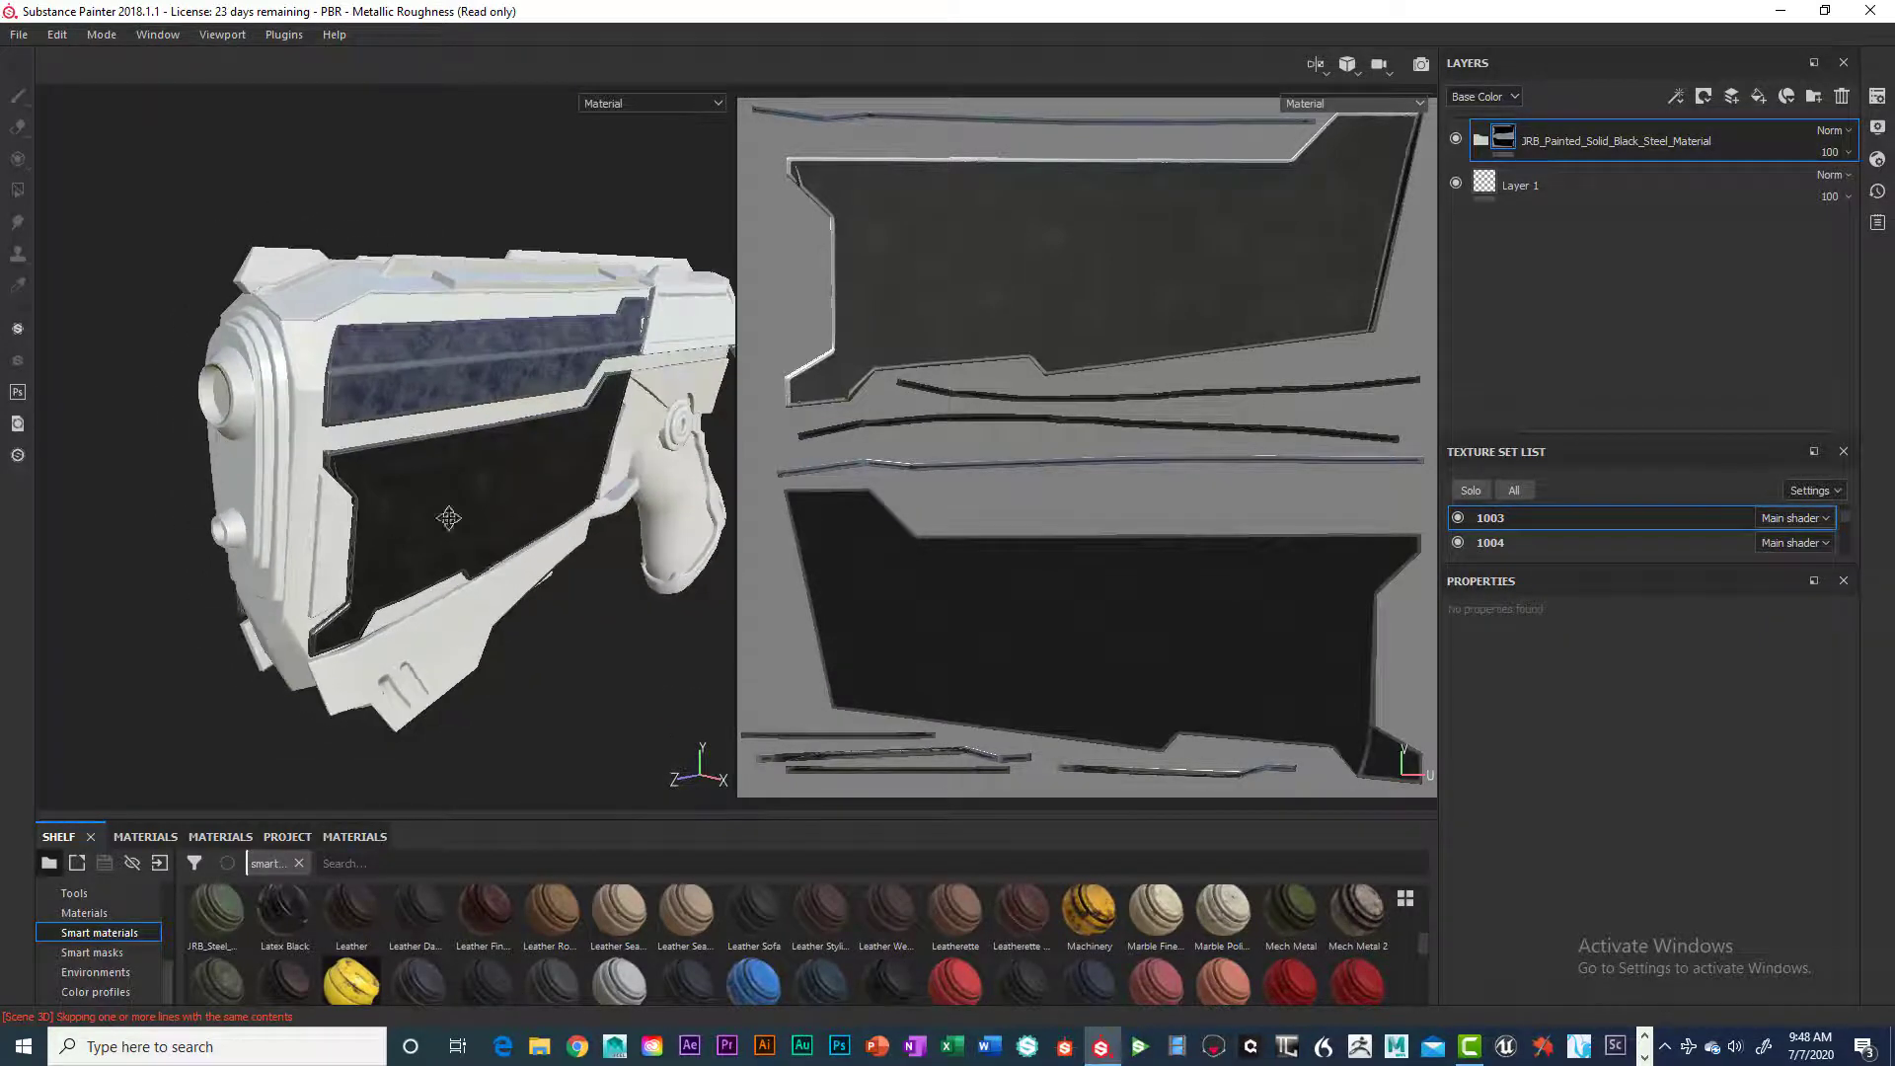
alt+middle_drag(446, 522, 400, 515)
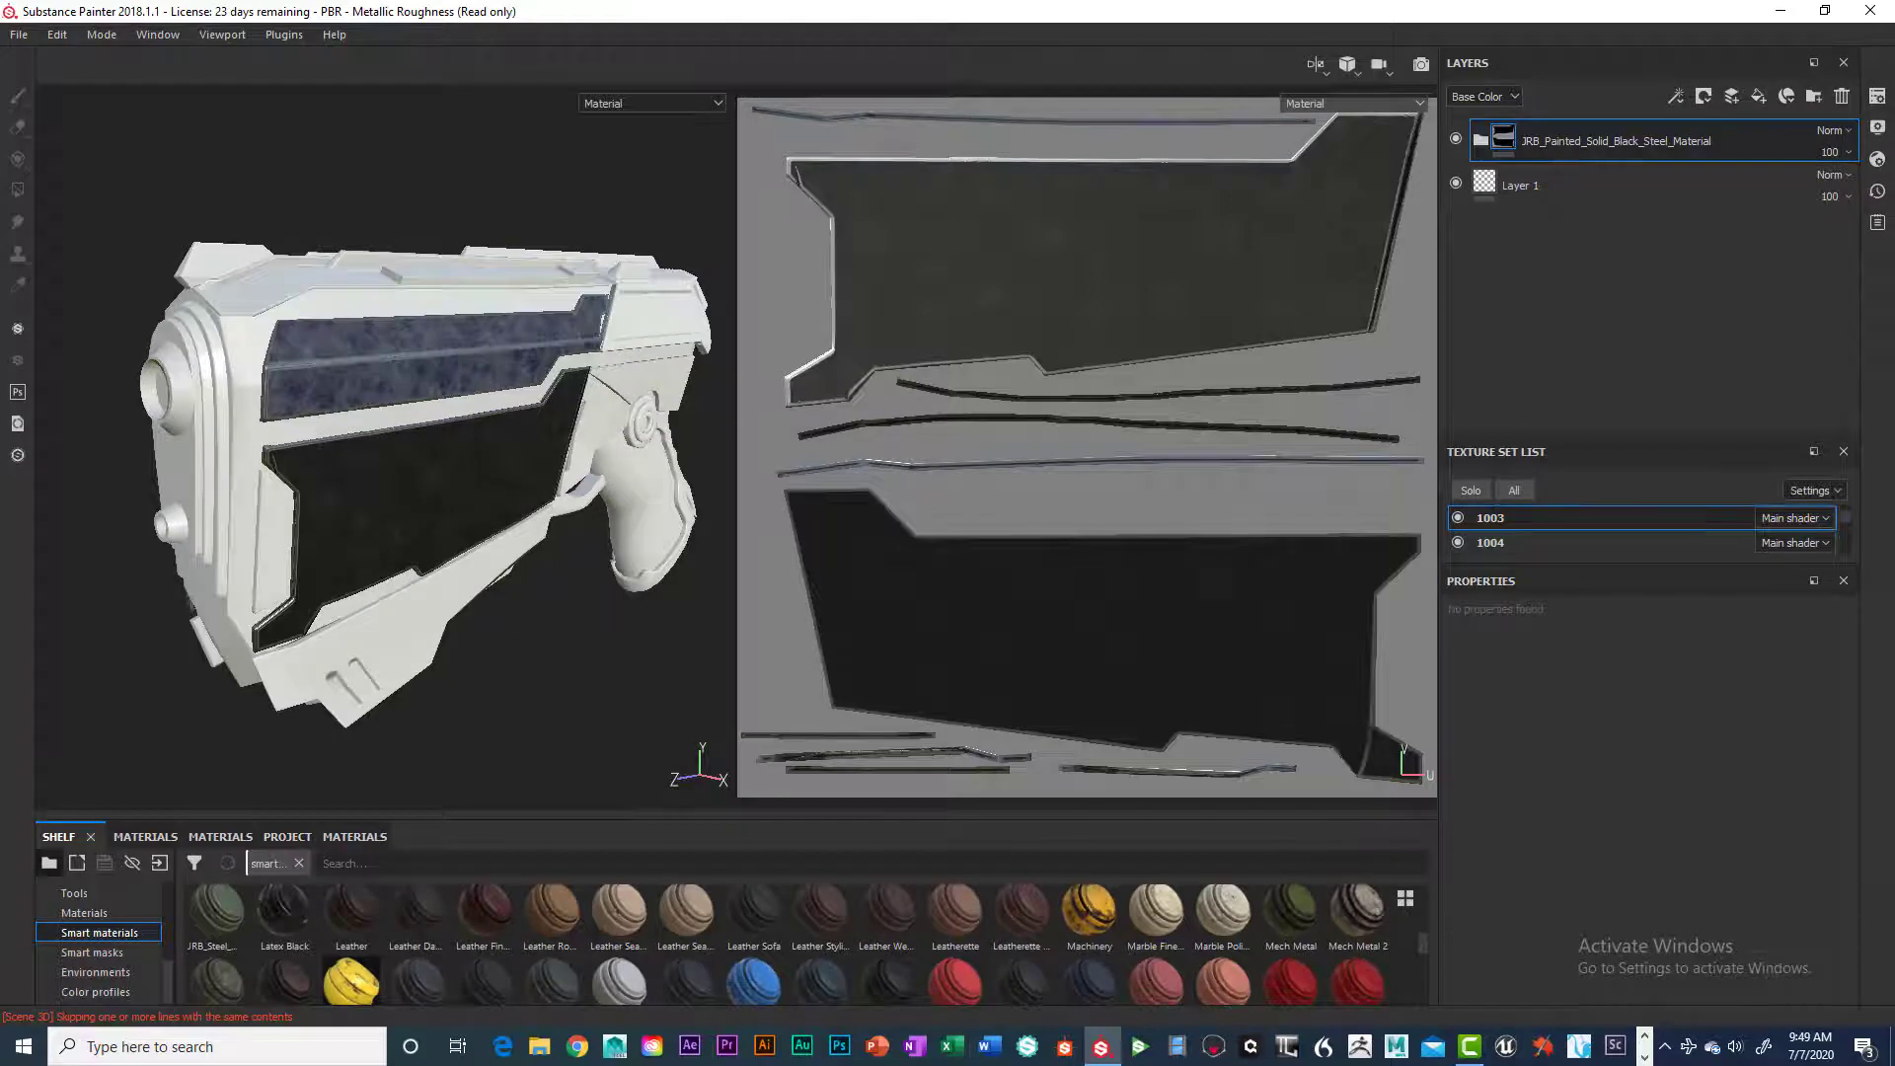